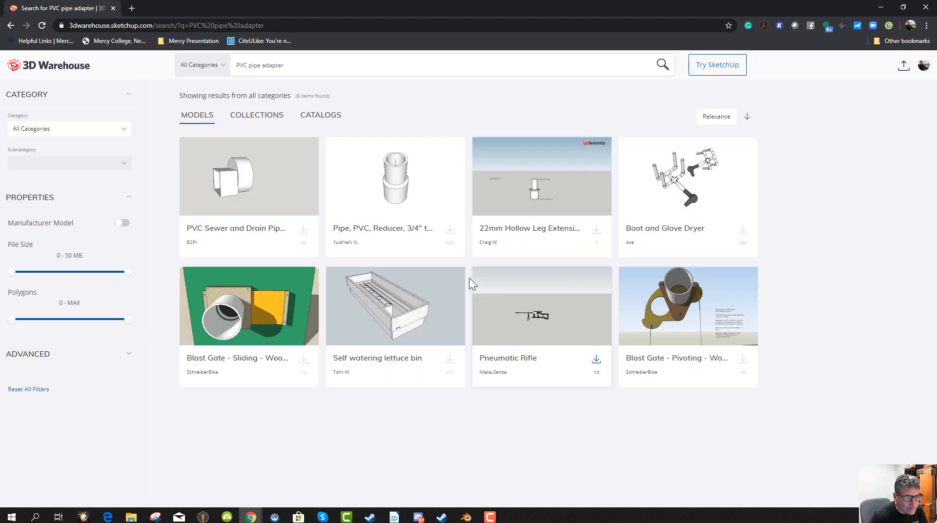
# Search the model library for "PVC pipe threaded".
pyautogui.moveTo(263, 67); pyautogui.dragTo(294, 65)
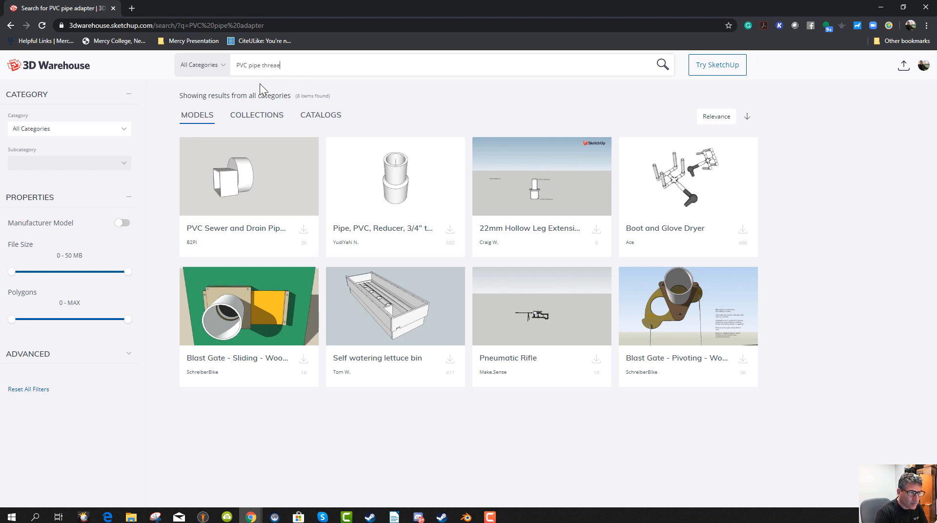
pyautogui.write('threaded')
pyautogui.press('Return')
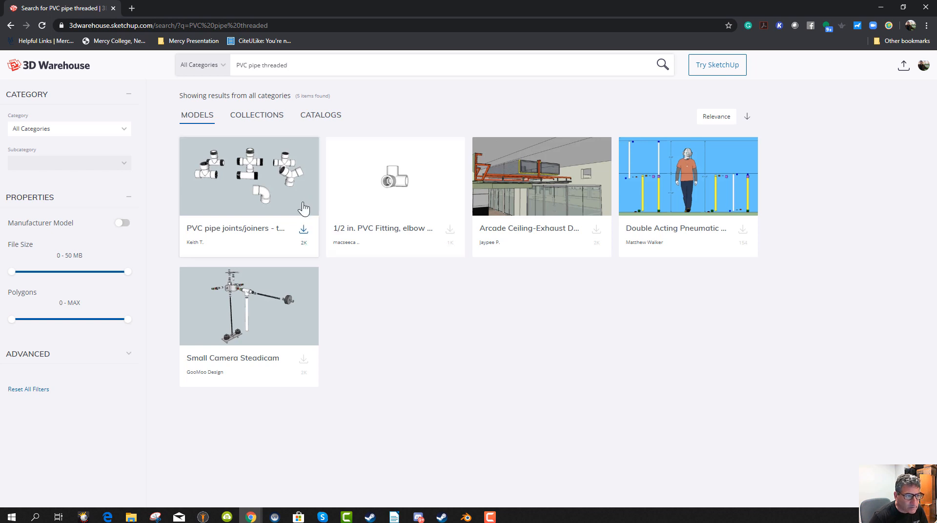
# Change the model search to "PVC pipe 2inch".
pyautogui.moveTo(263, 65); pyautogui.dragTo(328, 65)
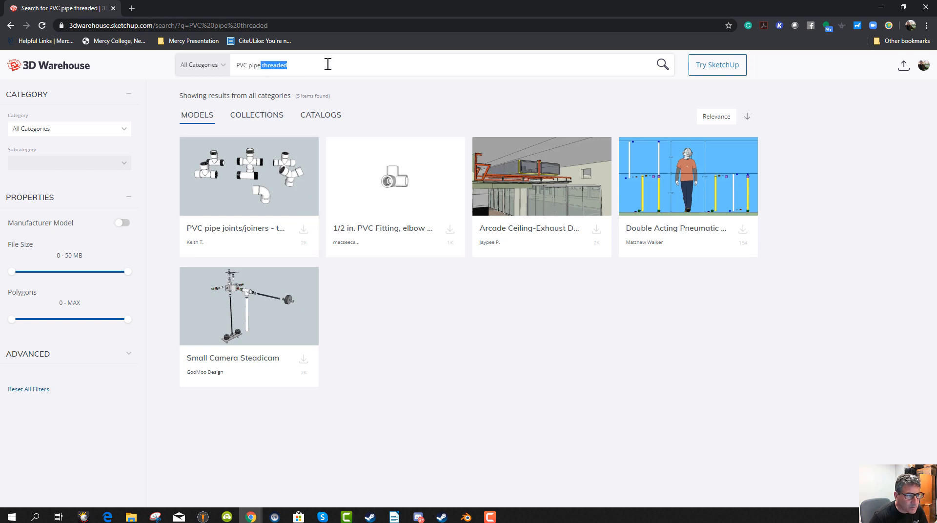
pyautogui.write('2inc')
pyautogui.press('Return')
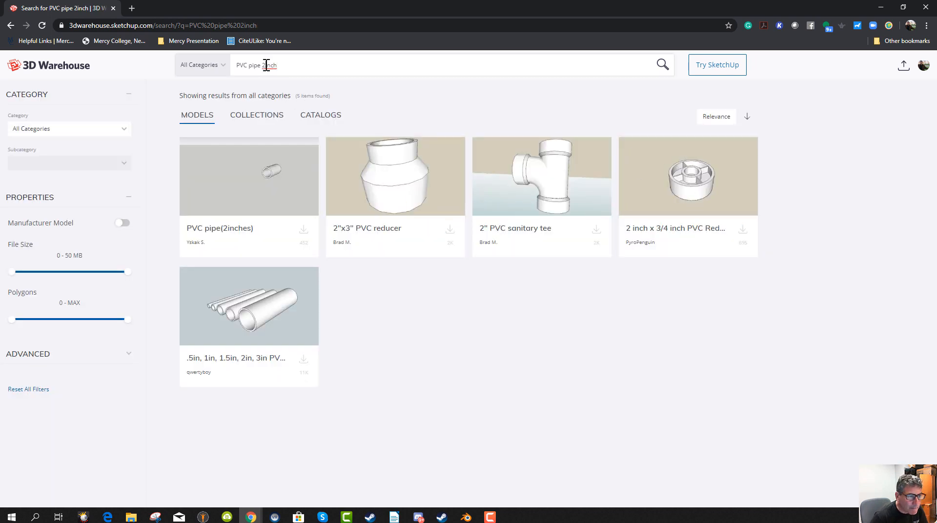
# Correct the model search to "PVC pipe 2 inch" and look through the listed pipes and fittings.
pyautogui.press('Return')
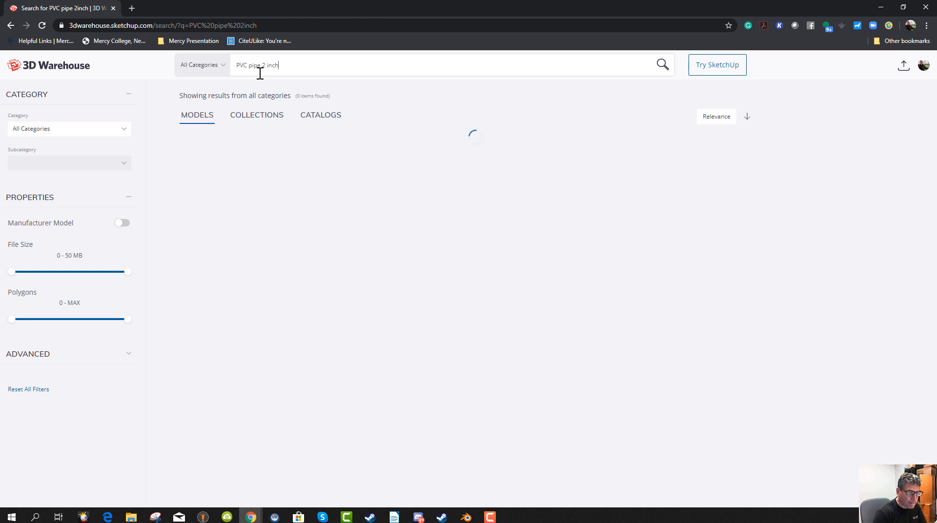
pyautogui.scroll(-2, 478, 291)
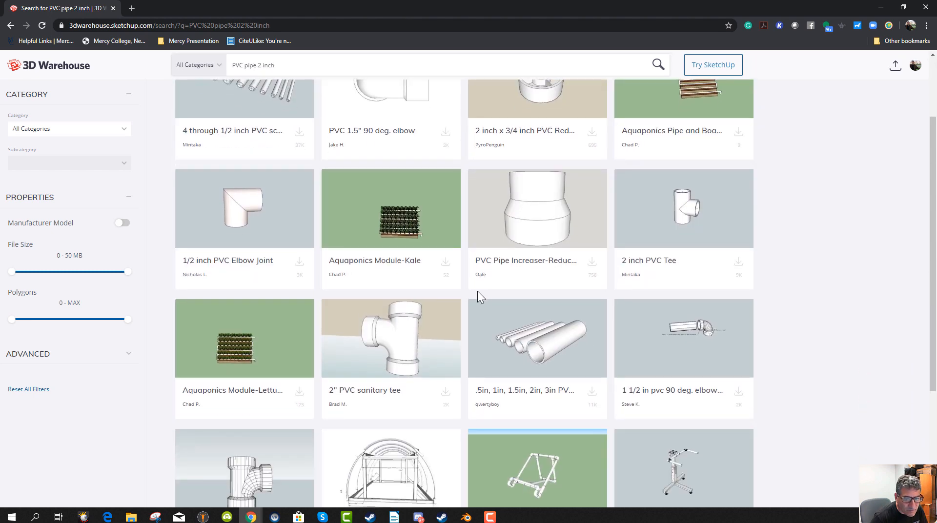
pyautogui.scroll(-4, 500, 272)
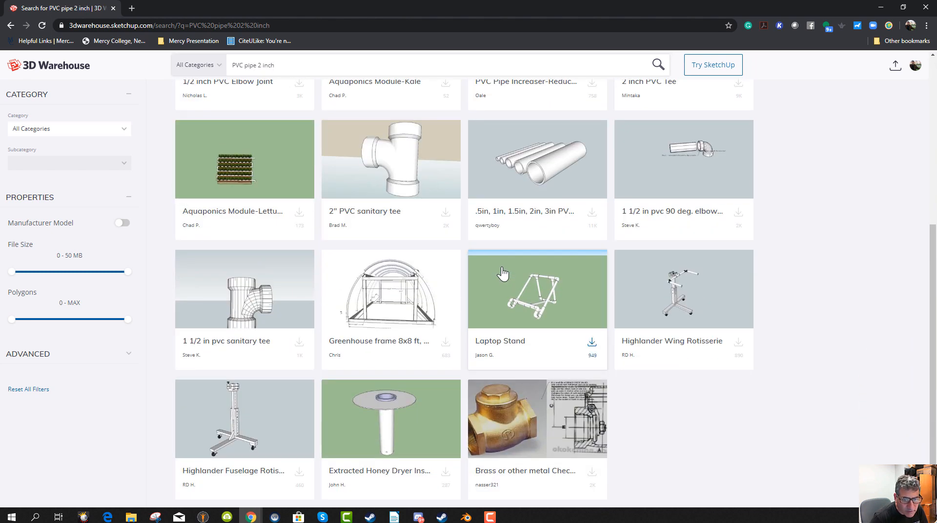
pyautogui.scroll(6, 427, 398)
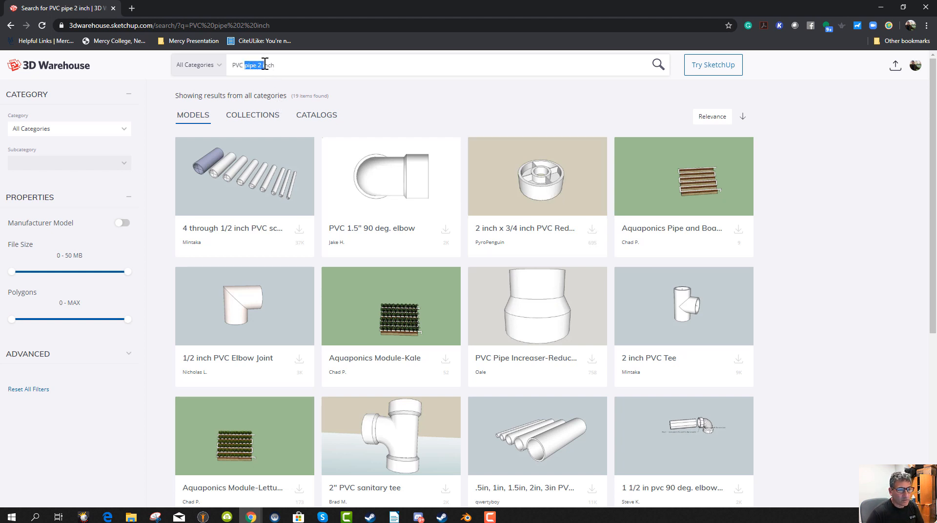
# Search the models for "PVC reducer" and examine the results for a suitable 2 inch reducer or bushing.
pyautogui.write('reducer')
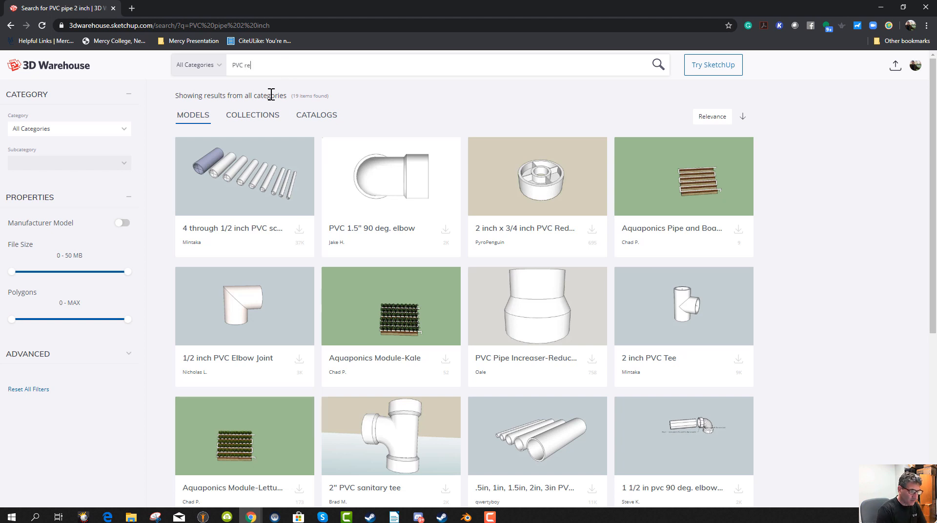
pyautogui.press('Return')
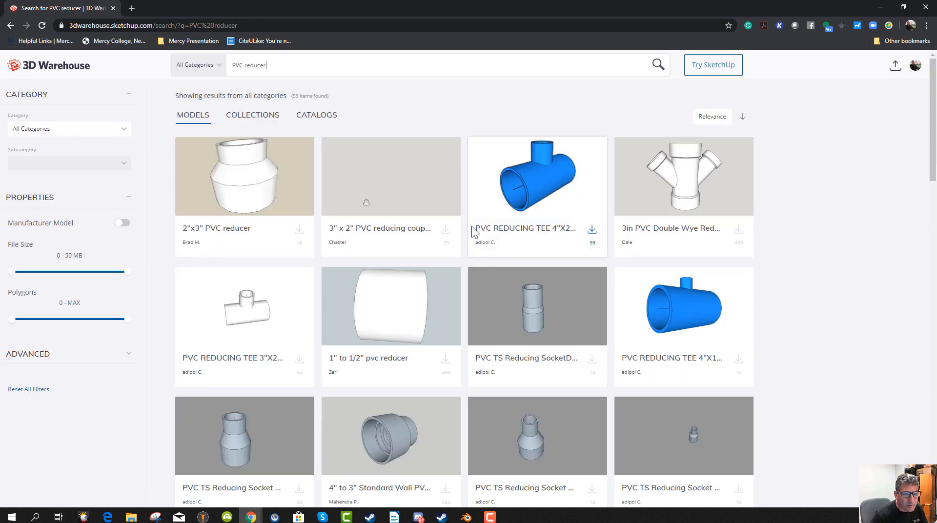
pyautogui.scroll(-4, 477, 236)
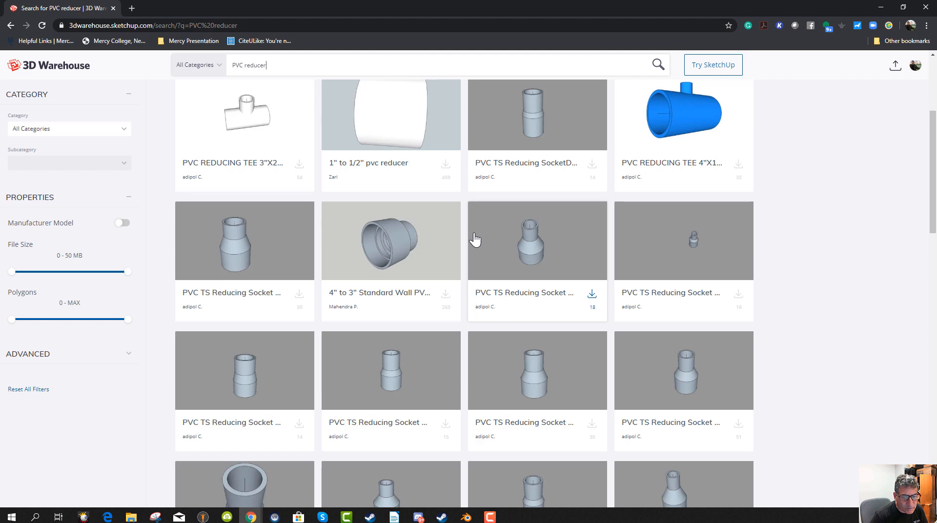
pyautogui.scroll(-12, 474, 240)
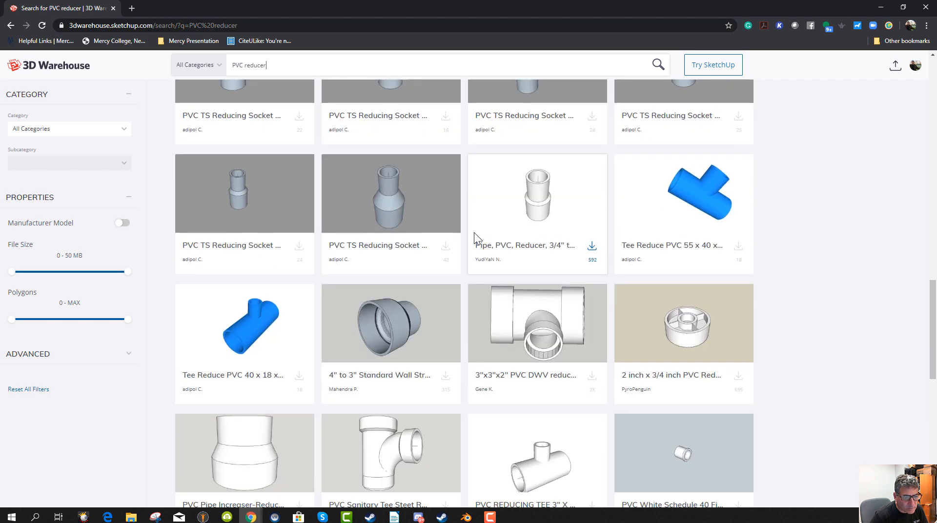
pyautogui.scroll(-2, 473, 230)
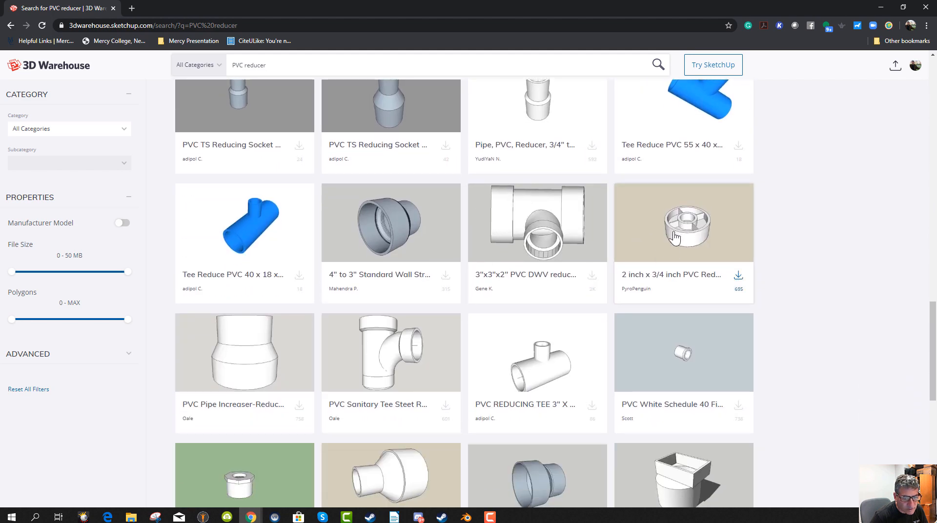
pyautogui.scroll(-3, 674, 238)
pyautogui.scroll(-1, 666, 242)
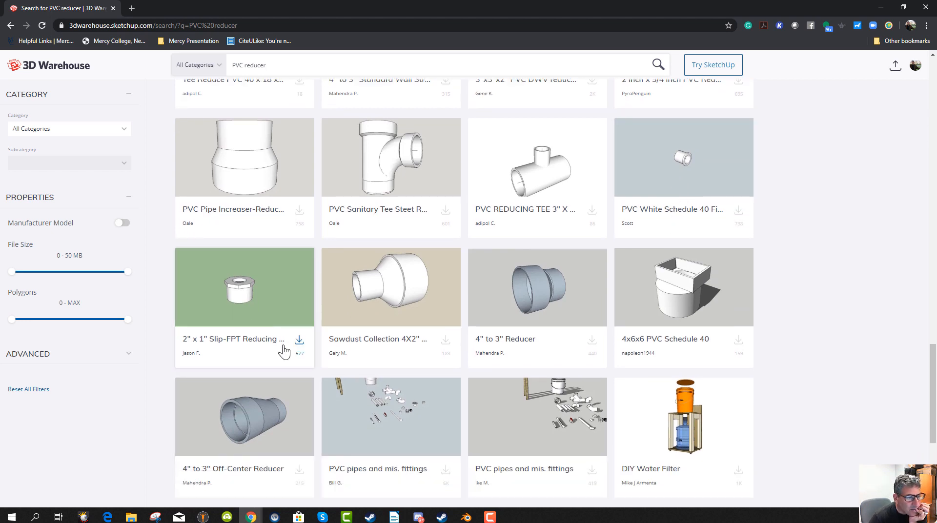
pyautogui.scroll(2, 283, 350)
pyautogui.scroll(2, 674, 298)
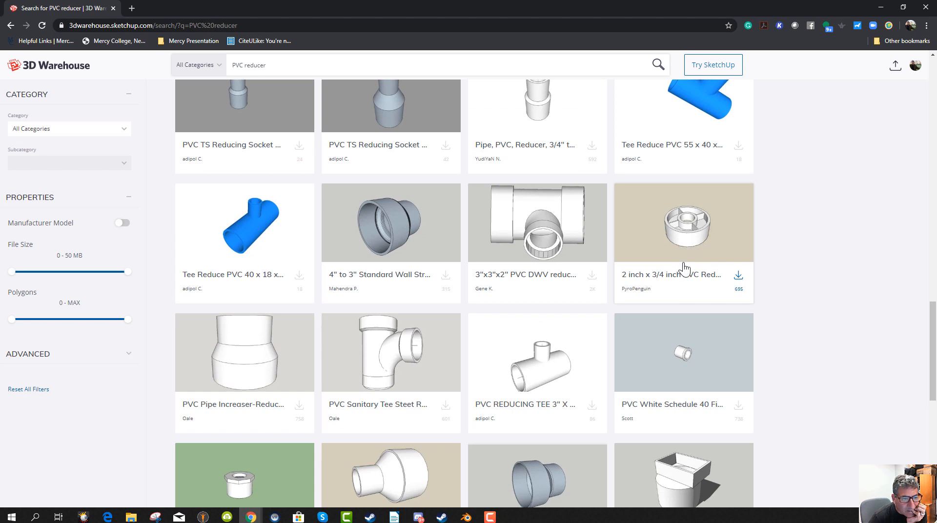
pyautogui.scroll(3, 656, 250)
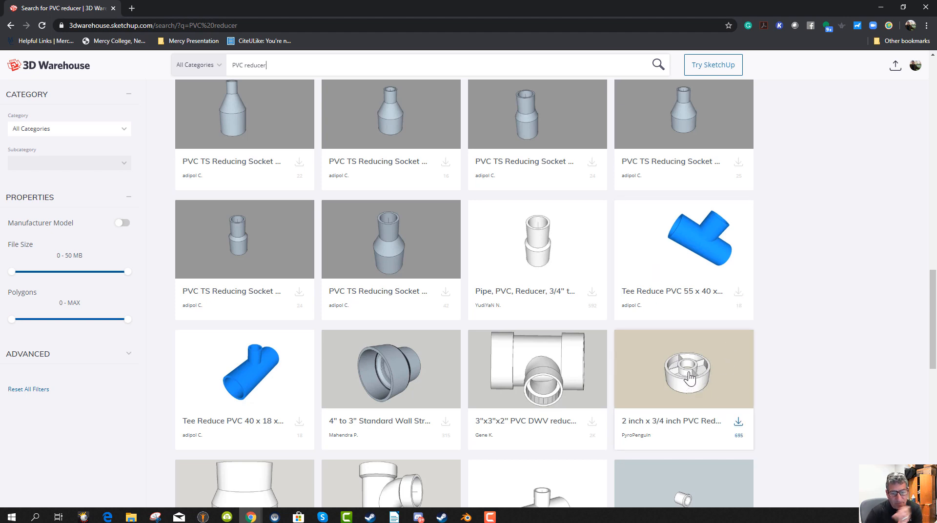
pyautogui.scroll(-3, 690, 376)
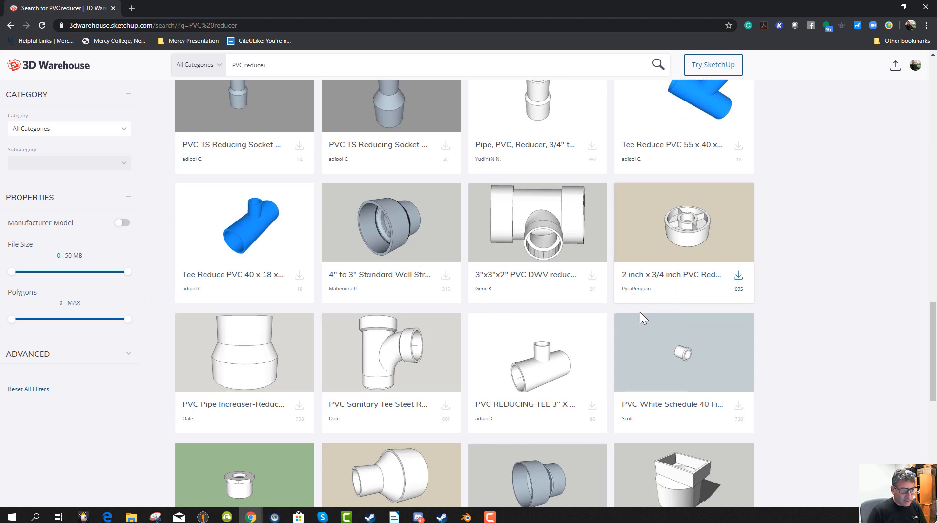
pyautogui.scroll(-2, 640, 315)
pyautogui.scroll(-5, 641, 320)
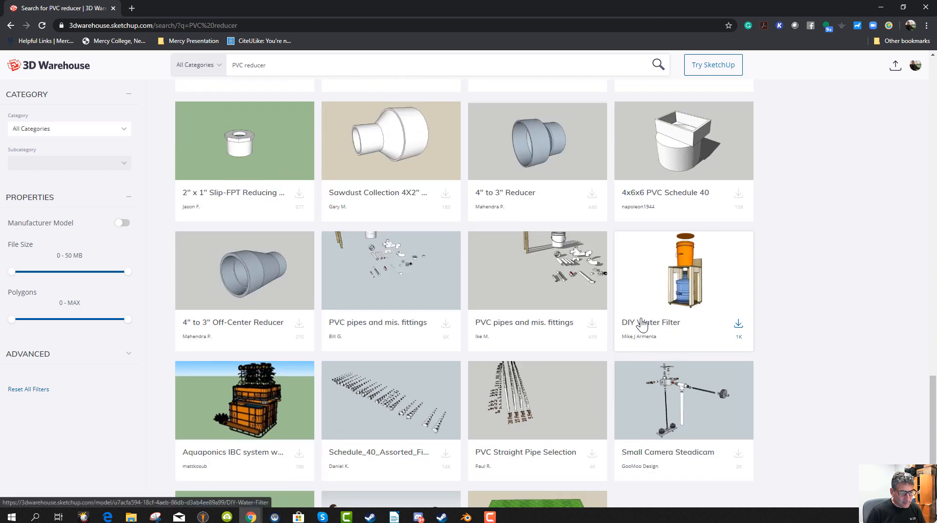
pyautogui.scroll(-2, 641, 322)
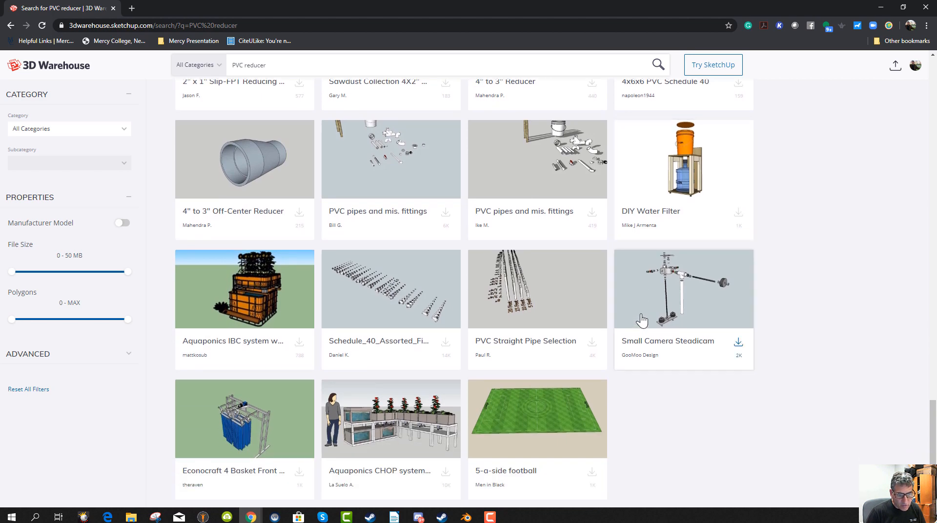
pyautogui.scroll(7, 680, 346)
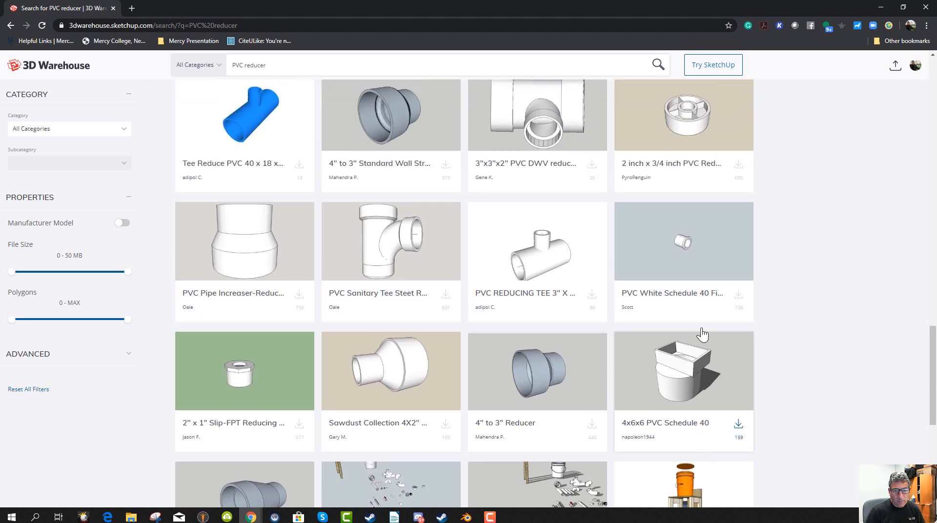
pyautogui.scroll(3, 703, 293)
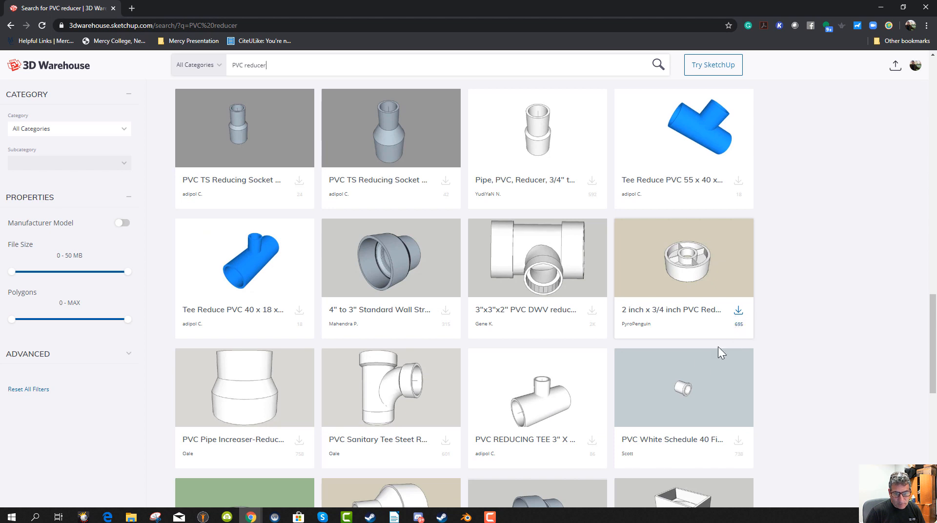
# Download the 2 inch x 3/4 inch PVC reducer as a Collada file and open the downloaded Untitled.zip.
pyautogui.click(738, 312)
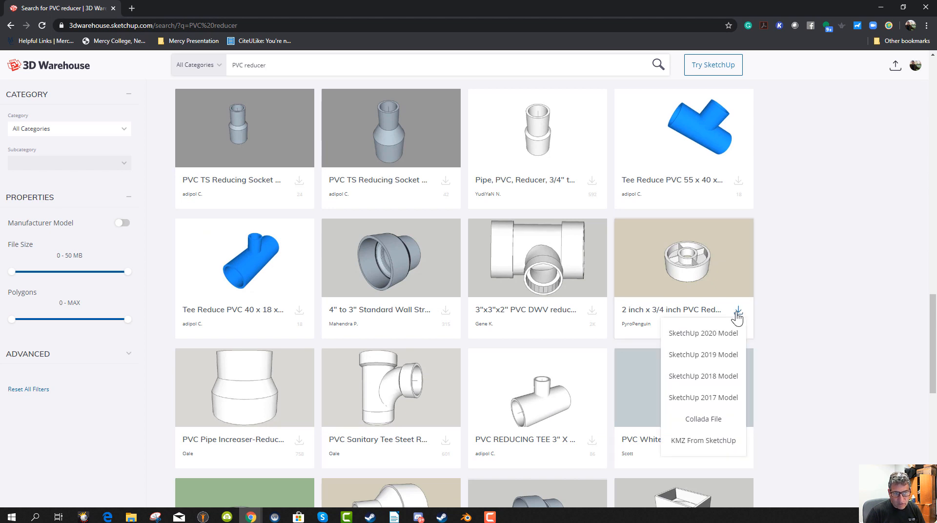
pyautogui.click(707, 420)
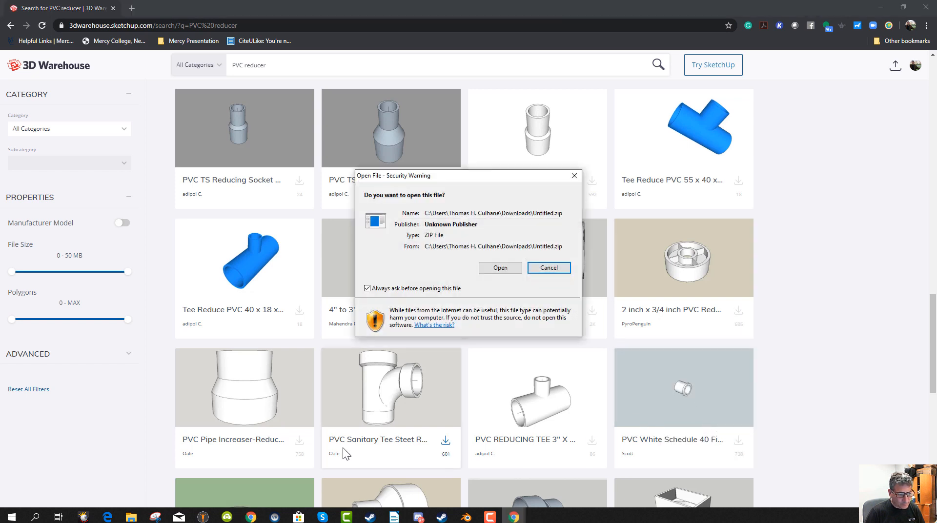
pyautogui.click(498, 268)
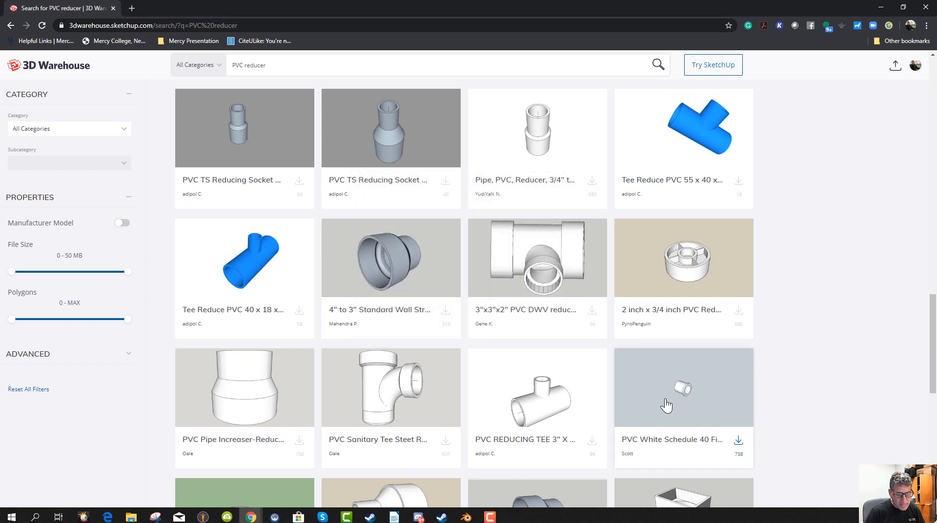
# Download the PVC White Schedule 40 fitting as a Collada file and open its archive.
pyautogui.click(738, 445)
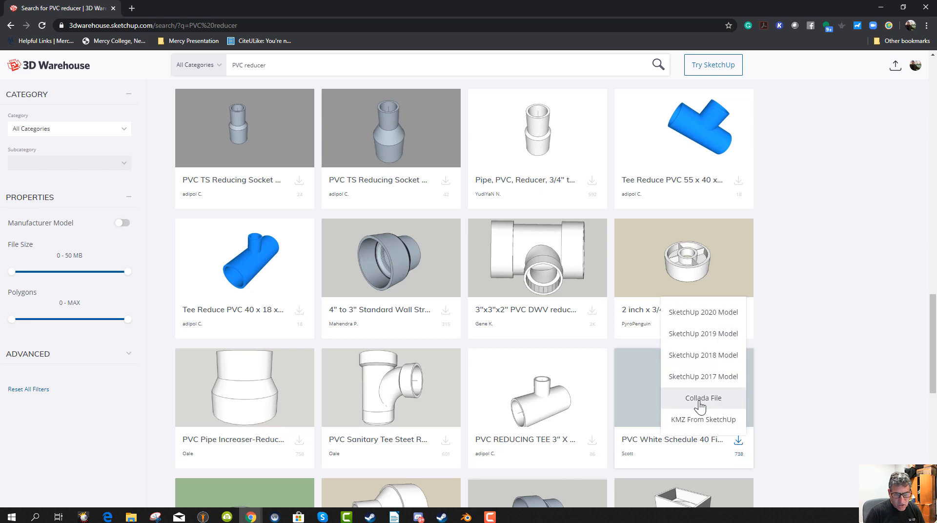
pyautogui.click(696, 399)
pyautogui.click(497, 270)
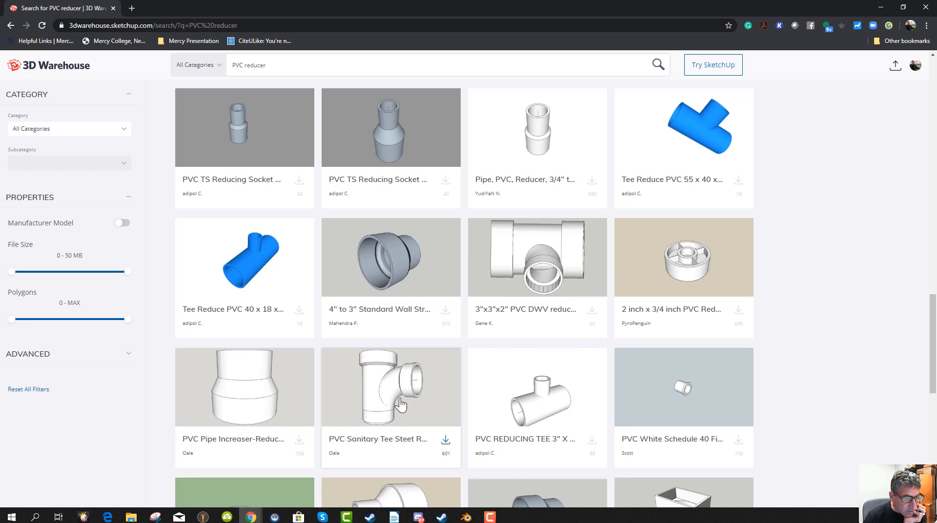
# Download the 2" x 1" Slip-FPT reducing bushing as a Collada file and open its zip archive.
pyautogui.scroll(-2, 395, 404)
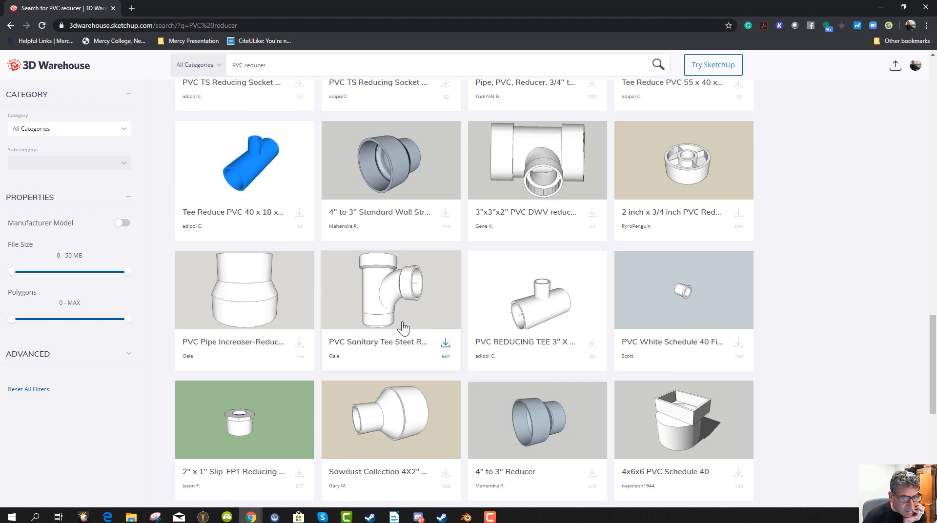
pyautogui.click(300, 482)
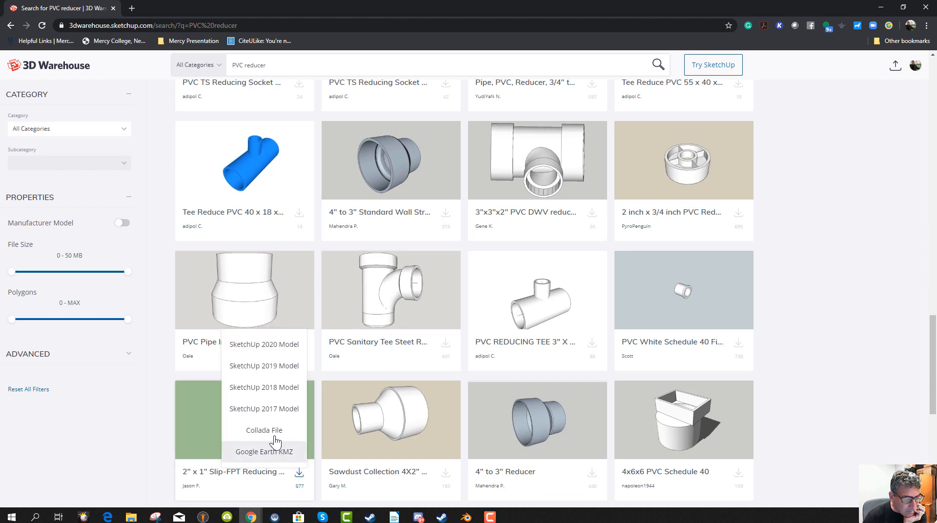
pyautogui.click(249, 429)
pyautogui.scroll(8, 350, 334)
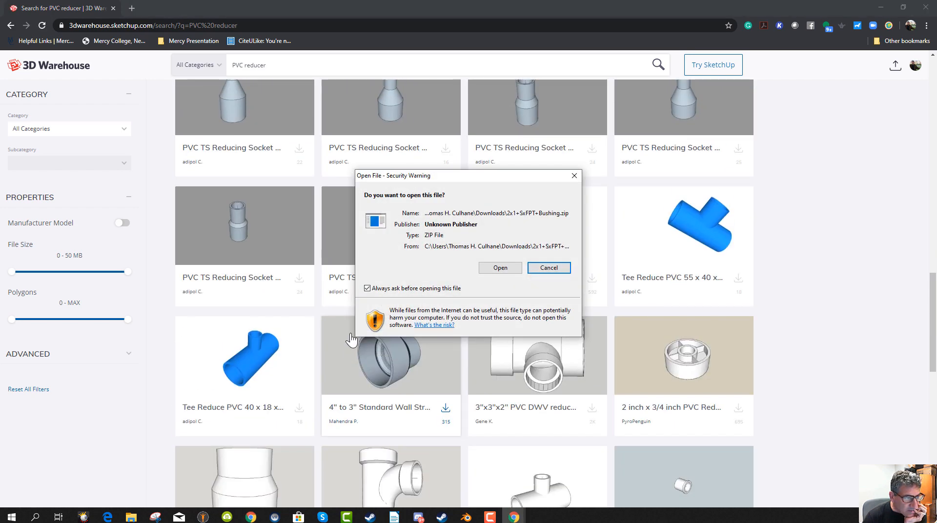
pyautogui.click(500, 267)
# Examine the PVC reducer search results for further fittings with a 2 inch connection.
pyautogui.scroll(12, 464, 277)
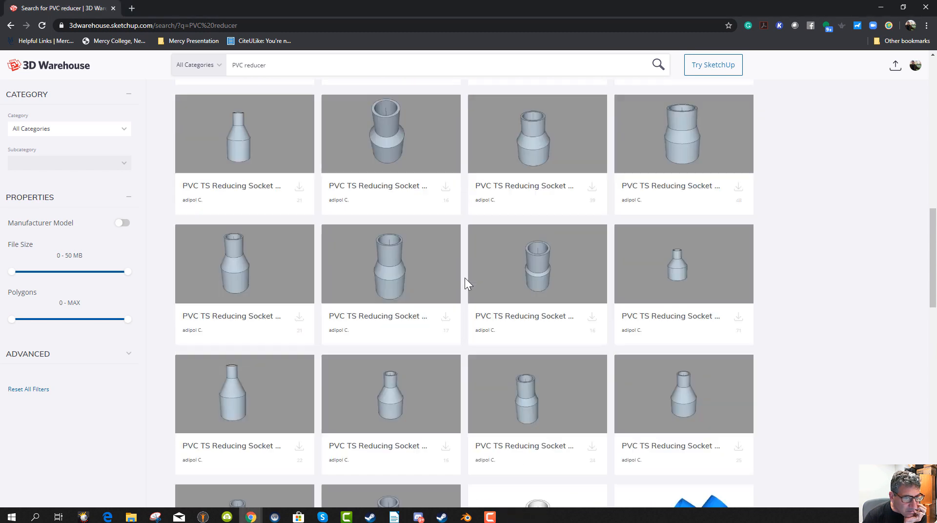
pyautogui.scroll(3, 467, 278)
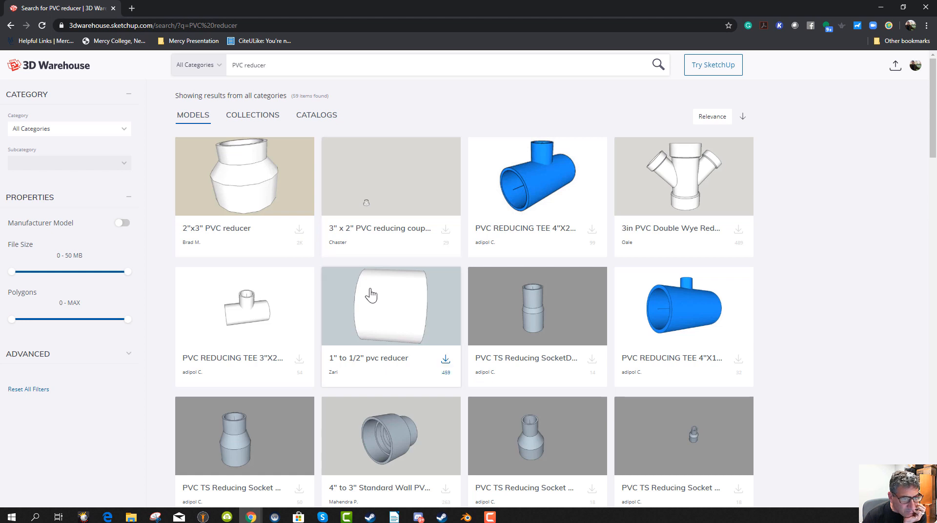
pyautogui.scroll(-5, 370, 290)
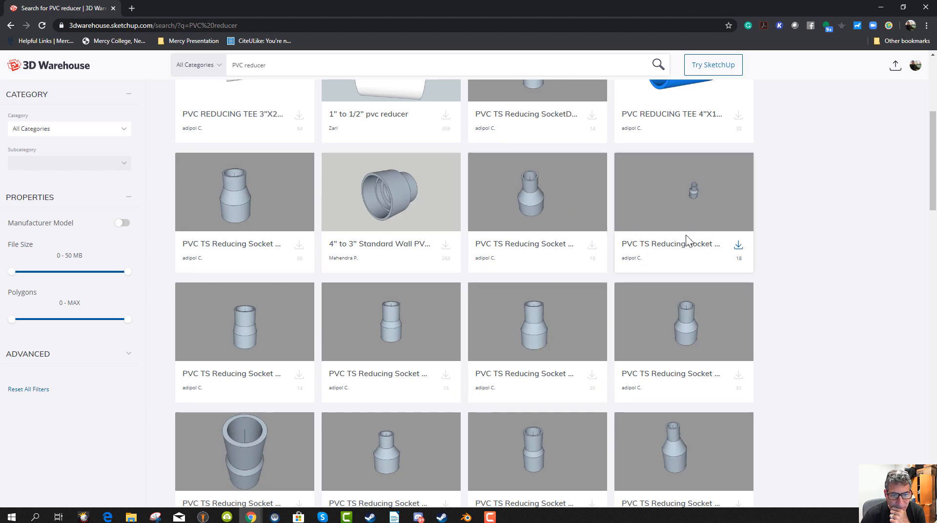
pyautogui.scroll(-10, 687, 235)
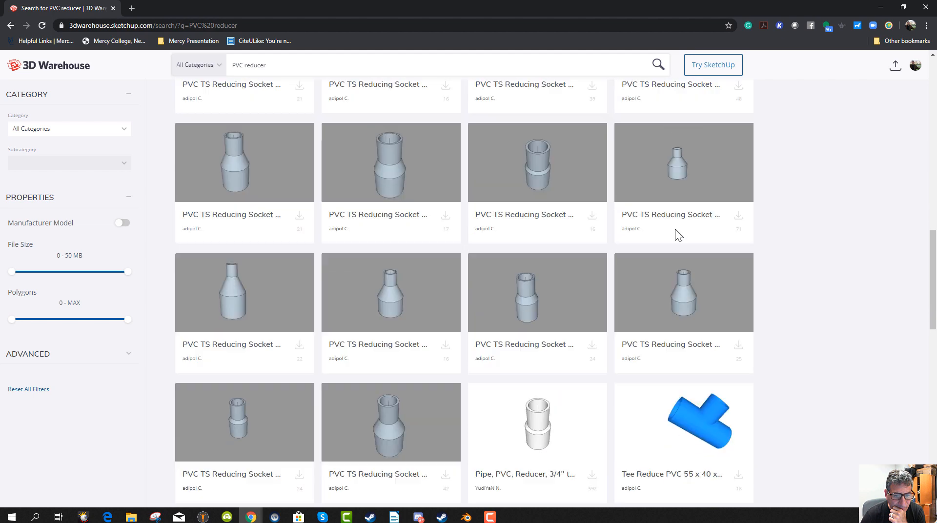
pyautogui.scroll(-2, 677, 234)
pyautogui.scroll(3, 674, 234)
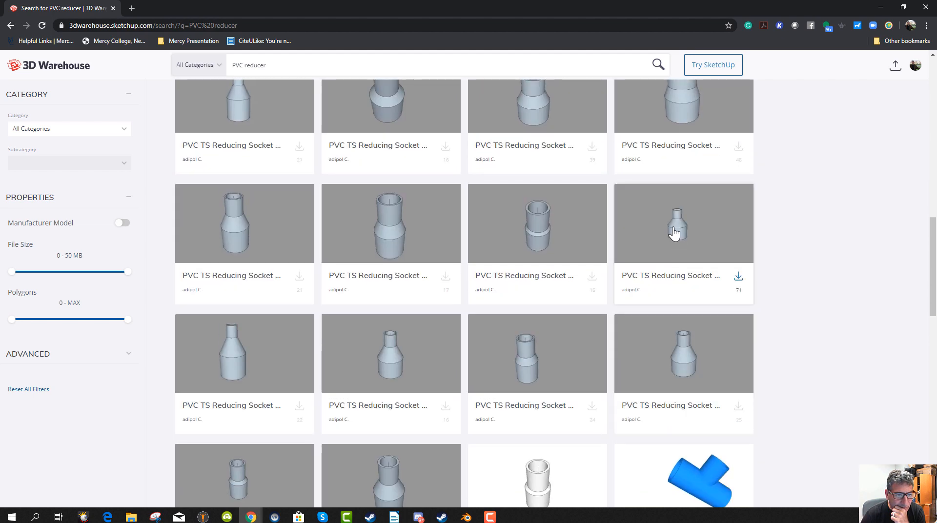
pyautogui.scroll(-6, 674, 233)
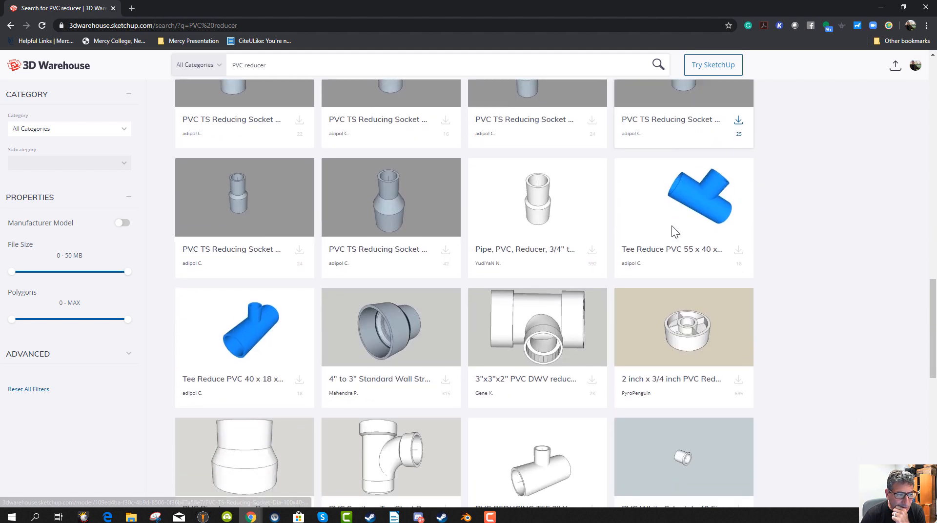
pyautogui.scroll(-3, 672, 225)
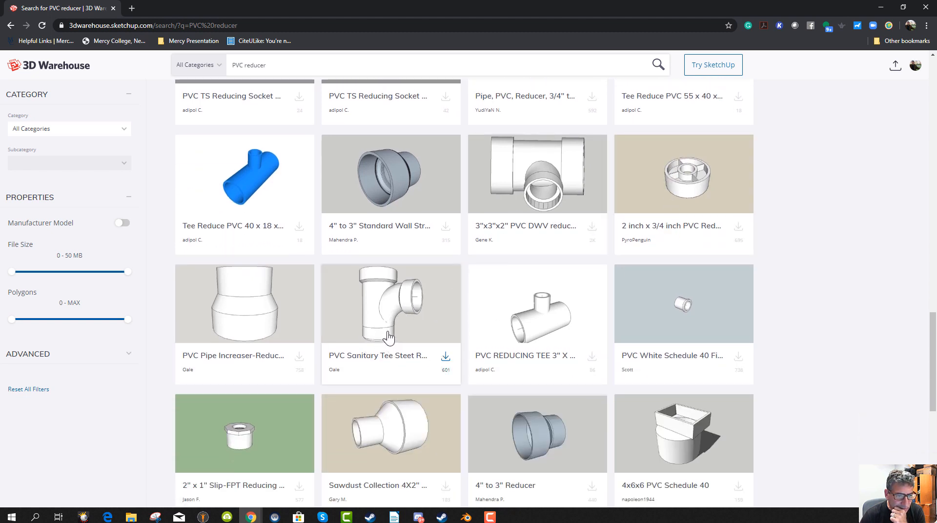
pyautogui.scroll(-3, 391, 335)
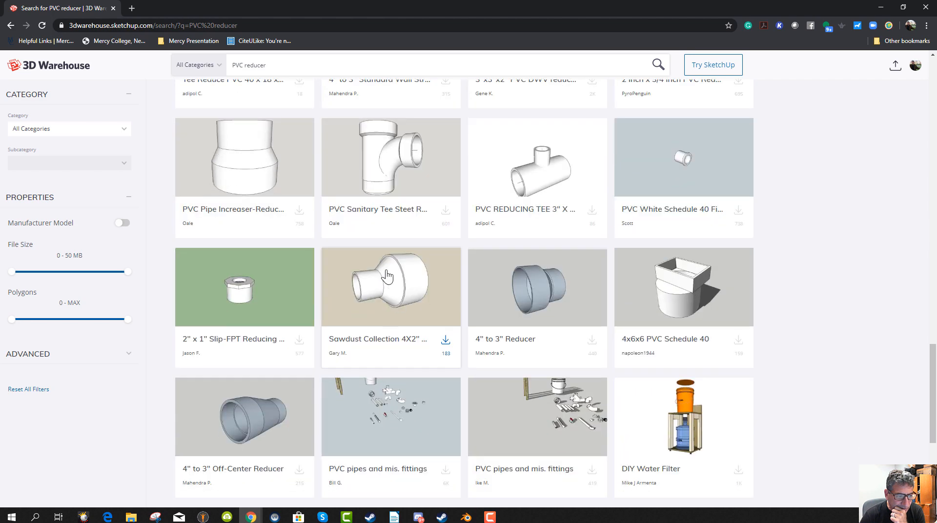
# Download the PVC Sanitary Tee model as a Collada file and open the downloaded archive.
pyautogui.click(446, 210)
pyautogui.click(410, 322)
pyautogui.click(500, 268)
# Open the full details page of the Schedule_40_Assorted_Fittings model and load its interactive 3D preview.
pyautogui.scroll(-5, 537, 380)
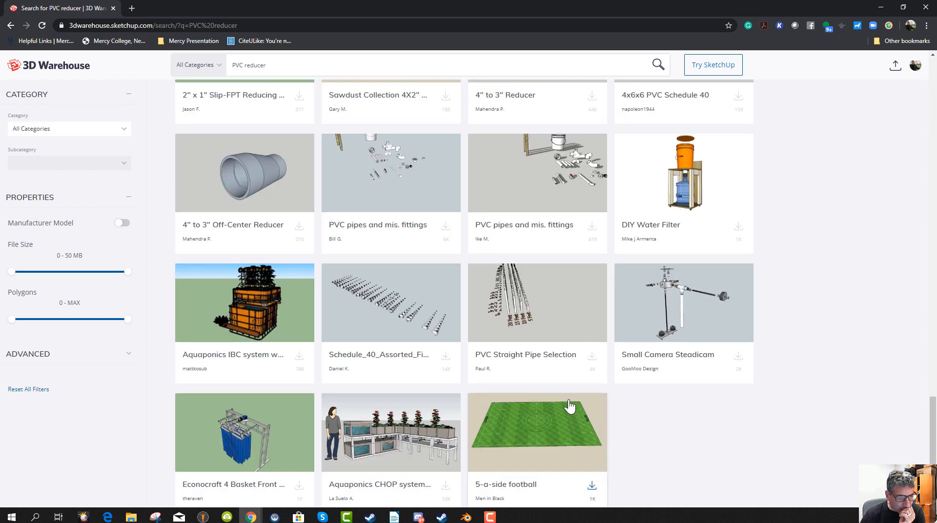
pyautogui.click(396, 316)
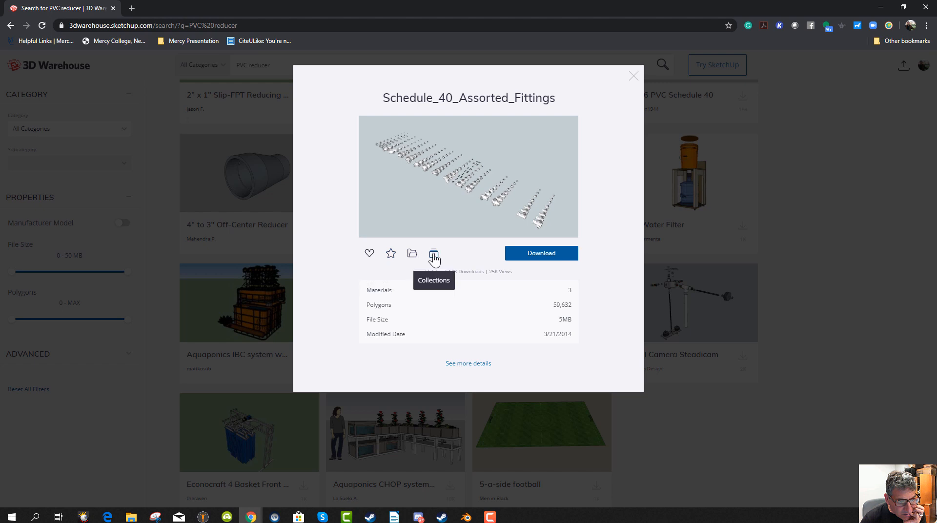
pyautogui.click(470, 365)
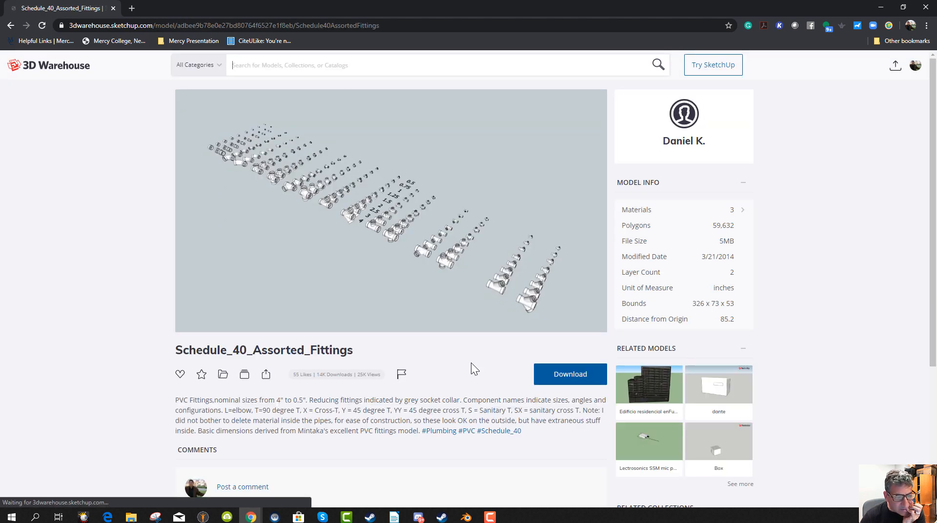
pyautogui.moveTo(491, 321)
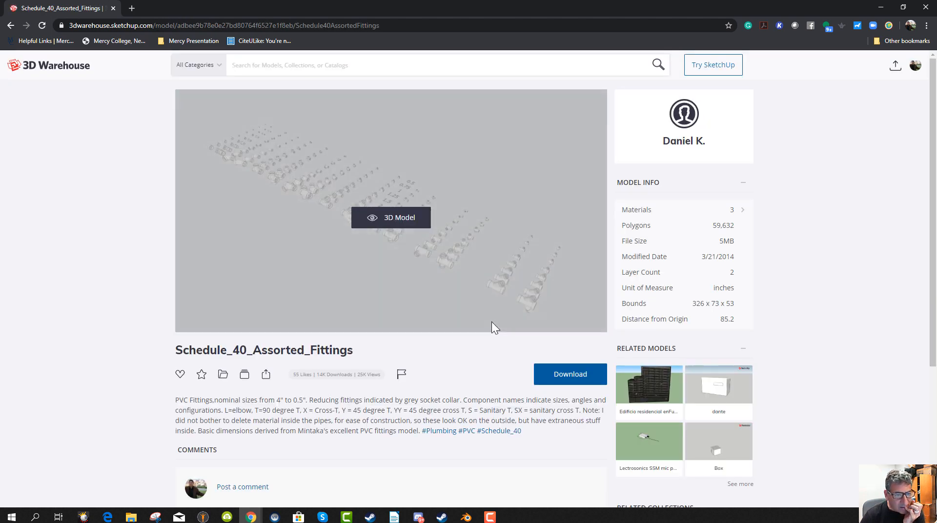
pyautogui.moveTo(495, 228); pyautogui.dragTo(500, 245)
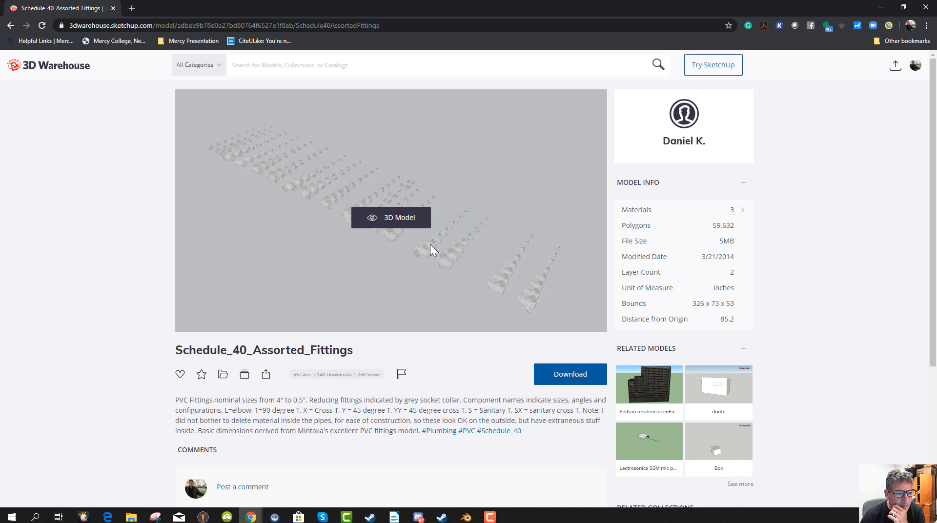
pyautogui.click(402, 225)
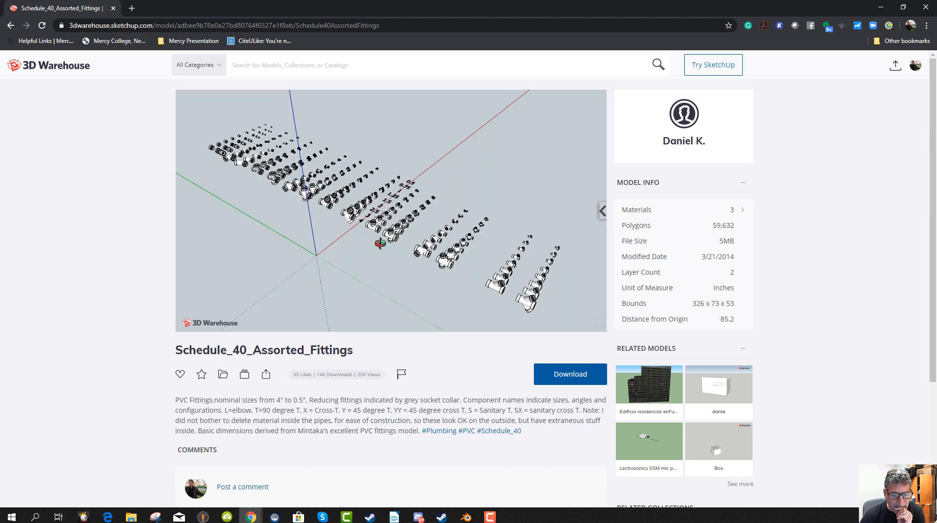
# Examine the assorted Schedule 40 fittings up close and from several angles in the 3D preview.
pyautogui.moveTo(380, 244); pyautogui.dragTo(506, 191)
pyautogui.scroll(10, 382, 203)
pyautogui.scroll(10, 440, 193)
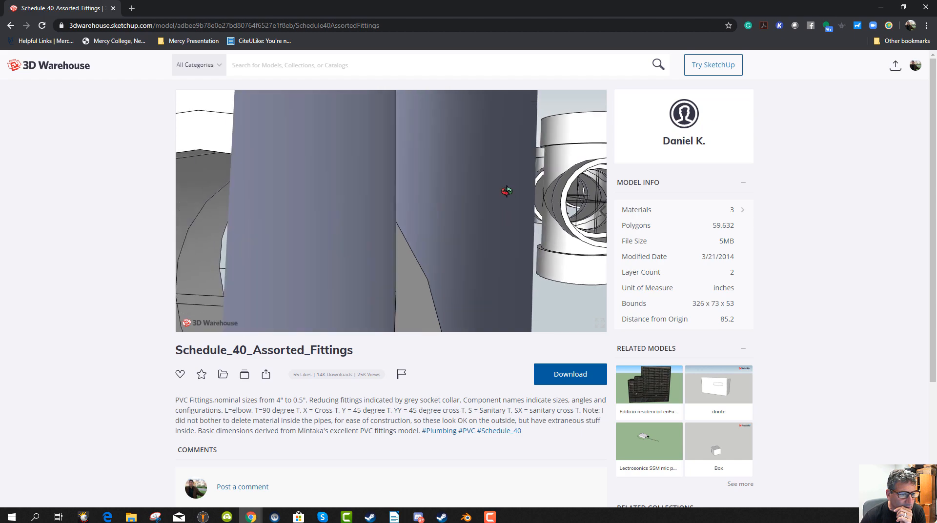
pyautogui.scroll(-10, 470, 221)
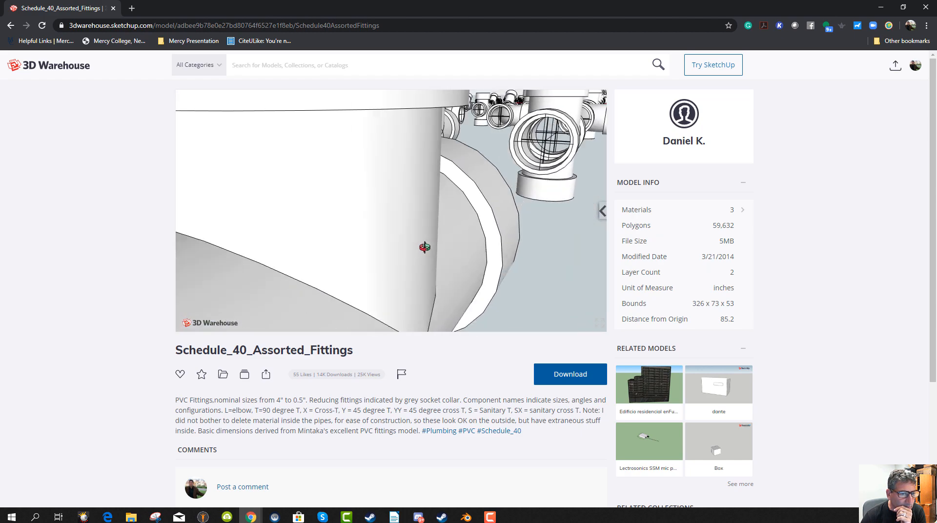
pyautogui.scroll(-8, 446, 241)
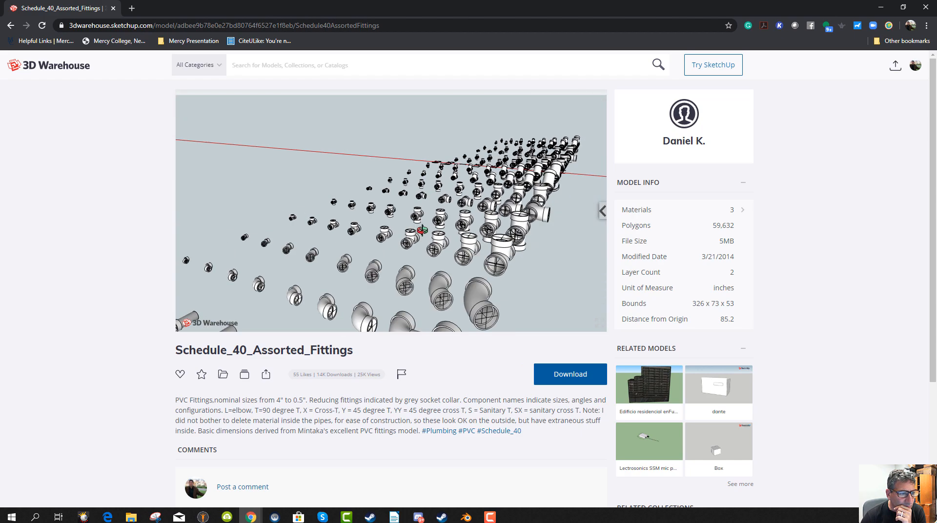
pyautogui.moveTo(439, 231); pyautogui.dragTo(442, 192)
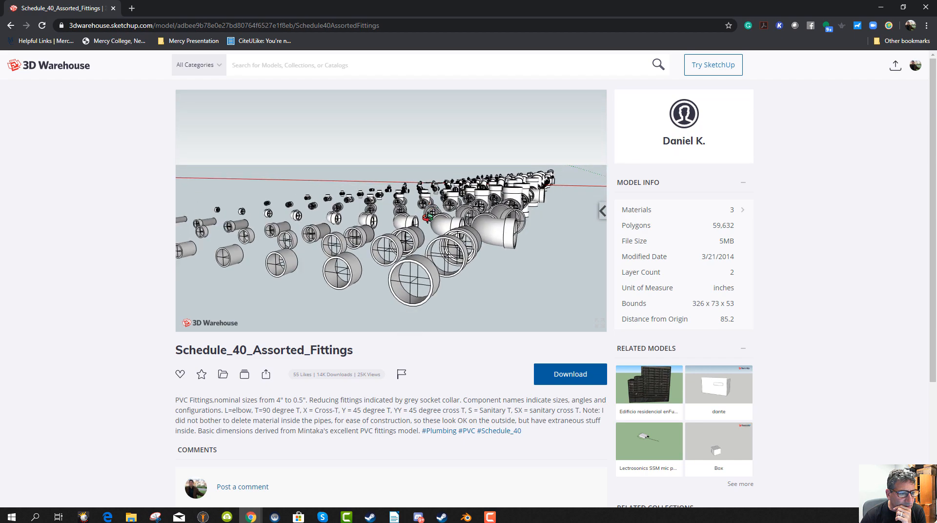
pyautogui.moveTo(470, 232); pyautogui.dragTo(562, 285)
pyautogui.moveTo(418, 255); pyautogui.dragTo(316, 221)
pyautogui.scroll(4, 304, 221)
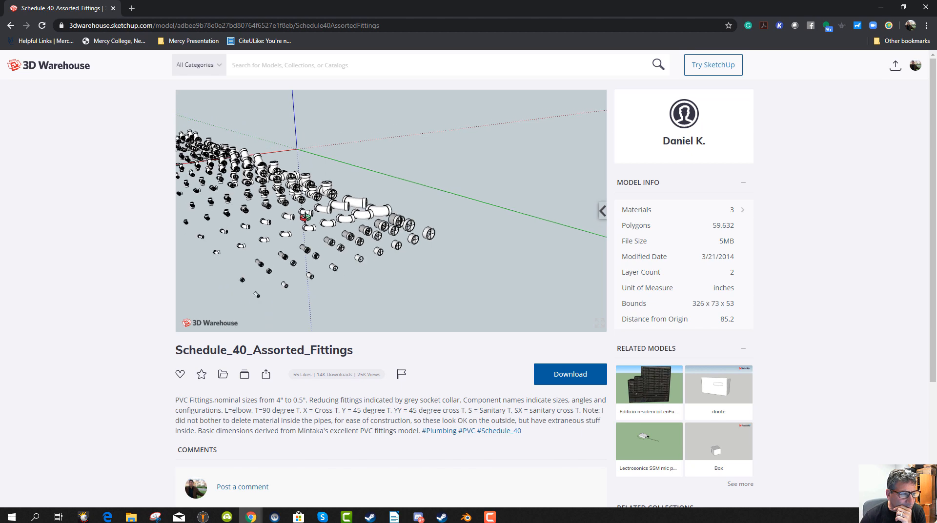
# Return to the search results and search the models for "PVC elbow".
pyautogui.click(11, 25)
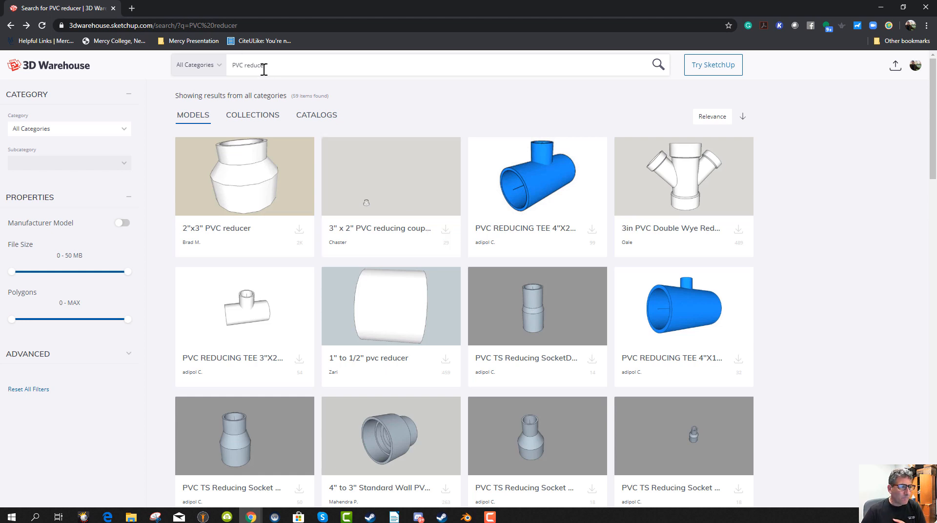
pyautogui.moveTo(244, 66); pyautogui.dragTo(323, 72)
pyautogui.write('e')
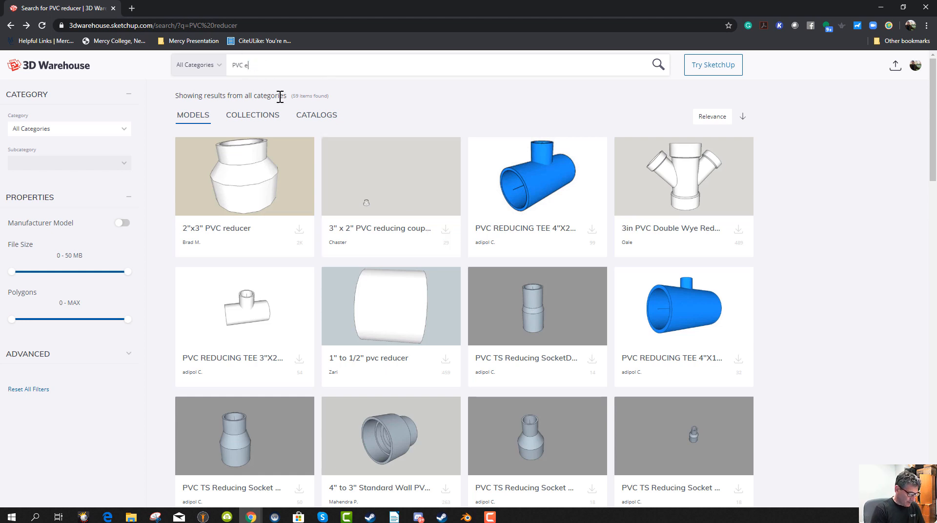
pyautogui.write('lbow')
pyautogui.press('Return')
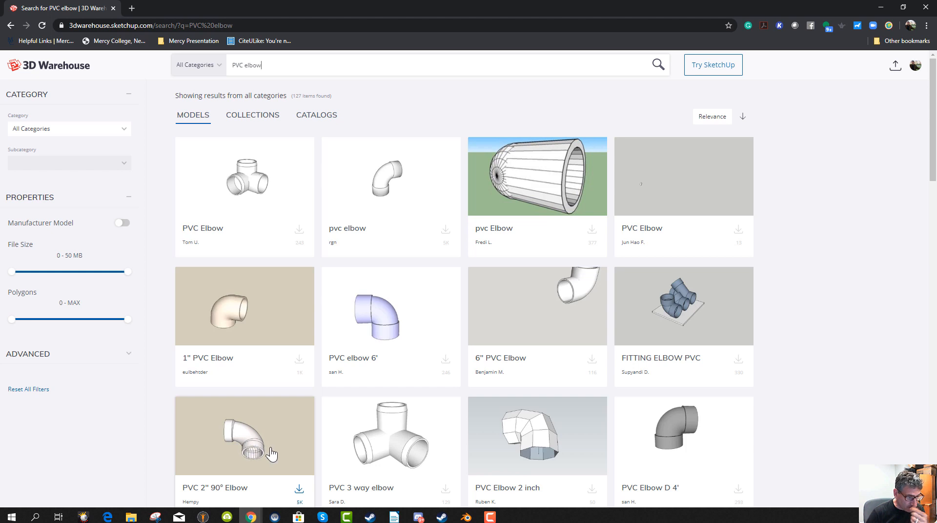
# Download the PVC 2" 90° Elbow as a Collada file and open its archive.
pyautogui.scroll(-2, 268, 441)
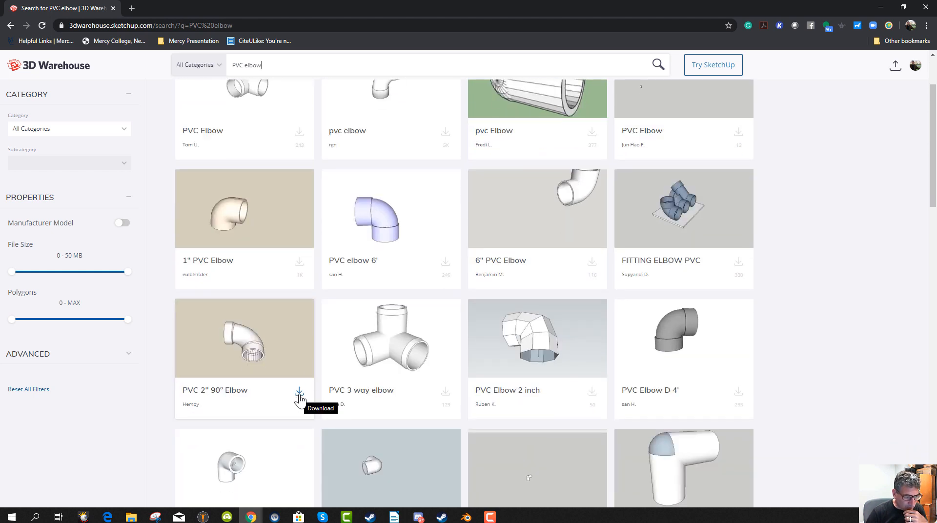
pyautogui.click(299, 393)
pyautogui.click(270, 374)
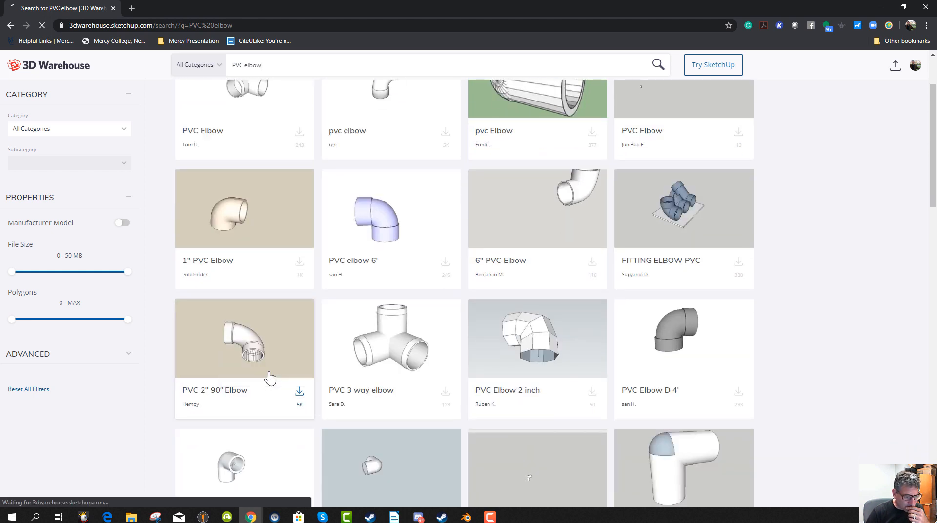
pyautogui.click(500, 271)
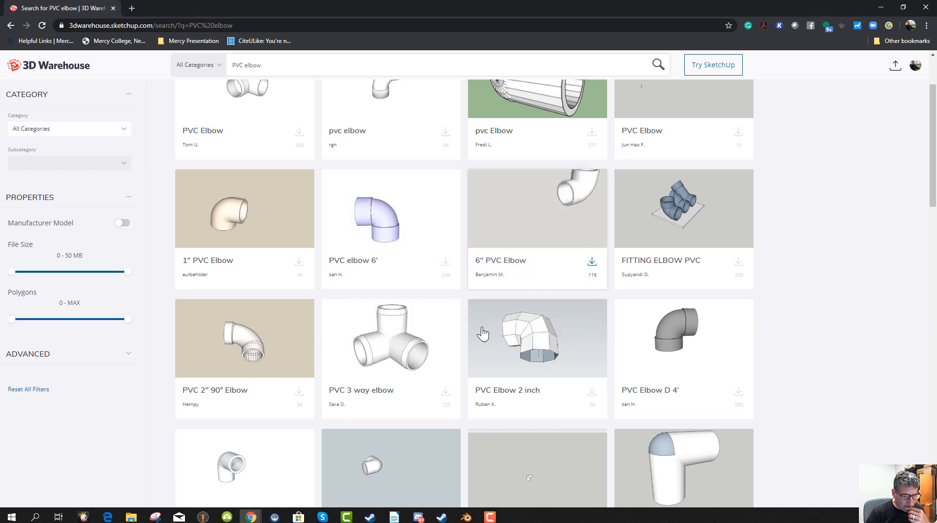
# Download the 1/2 PVC Elbow as a Collada file and open the downloaded HalfInElbow.zip.
pyautogui.scroll(-2, 458, 376)
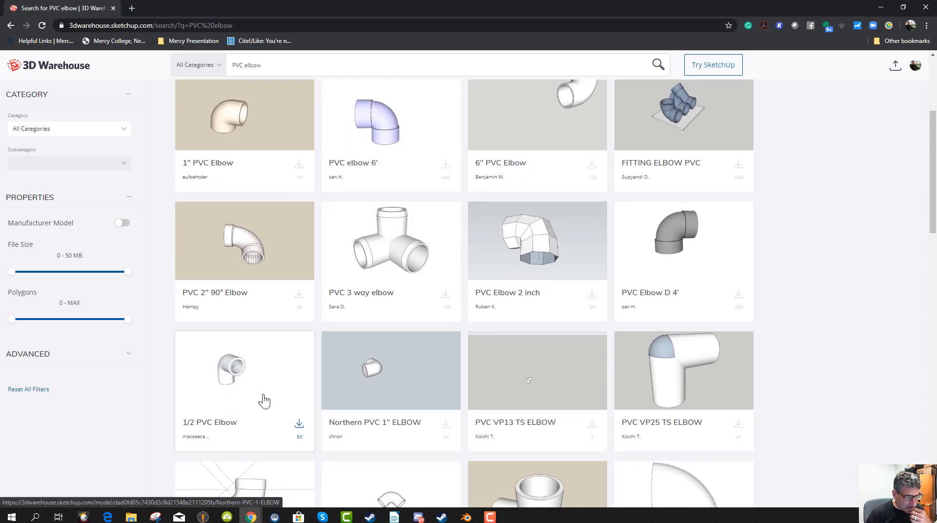
pyautogui.click(299, 425)
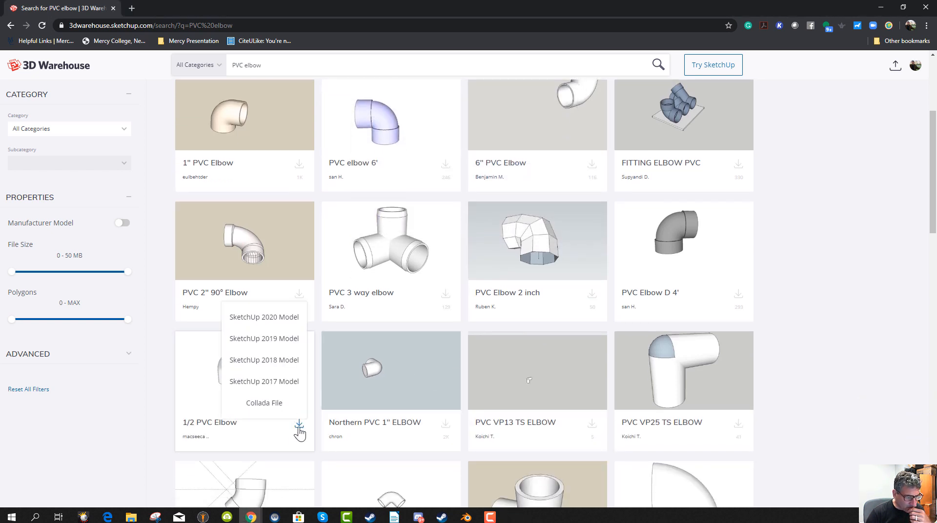
pyautogui.click(266, 404)
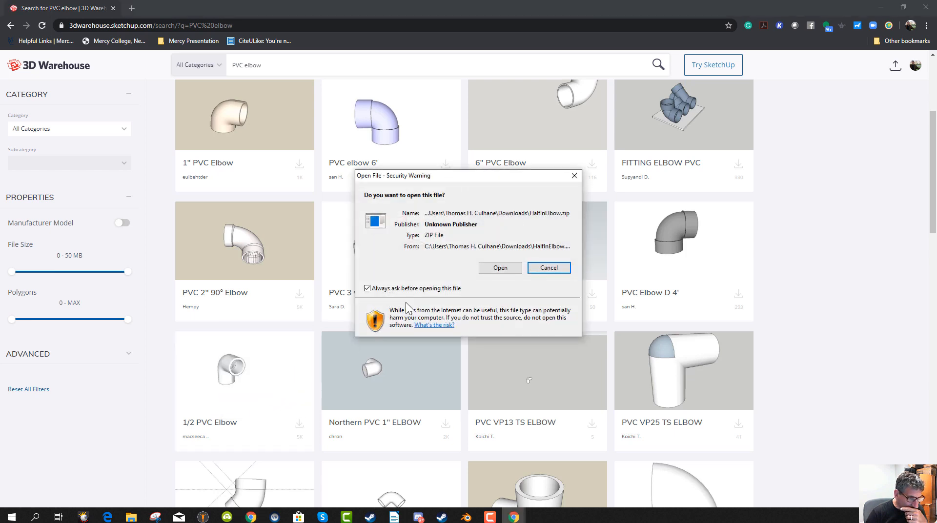
pyautogui.click(506, 268)
# Examine the remaining PVC elbow search results for other suitable elbows.
pyautogui.scroll(-4, 319, 355)
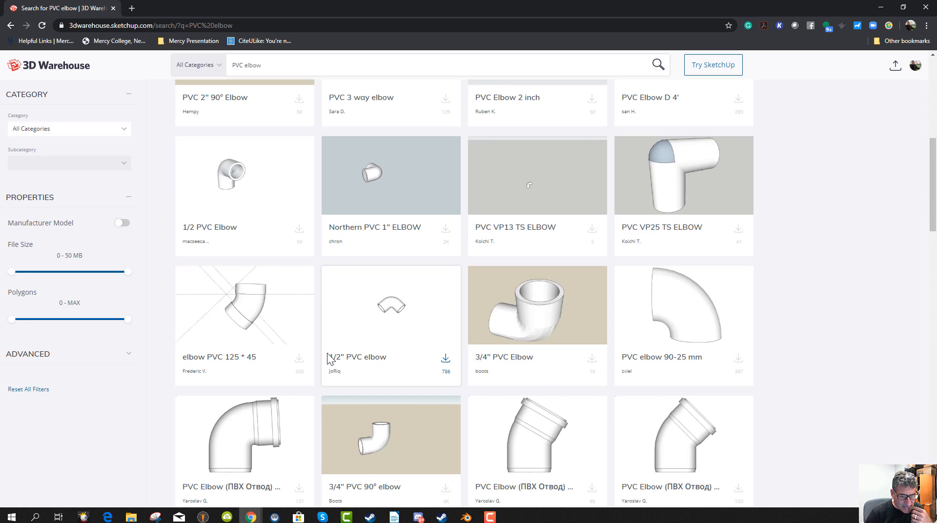
pyautogui.scroll(-3, 327, 353)
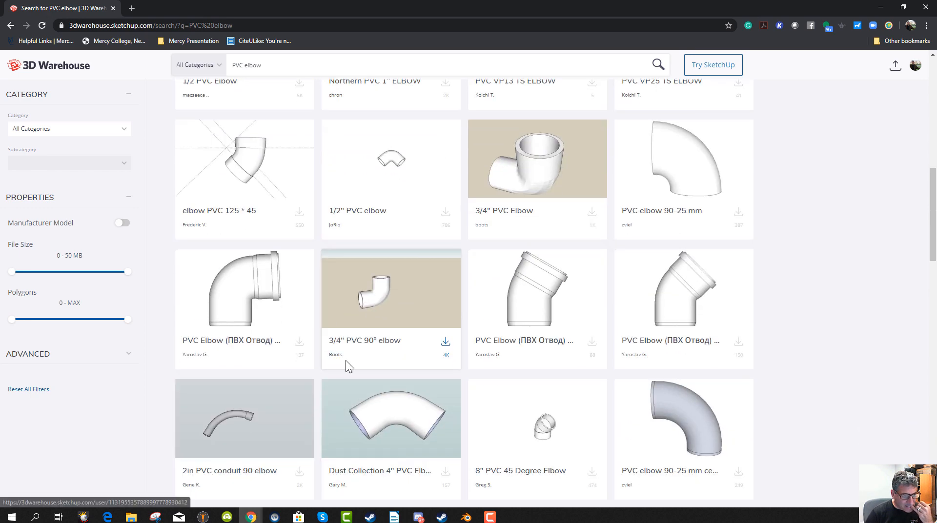
pyautogui.scroll(-7, 345, 361)
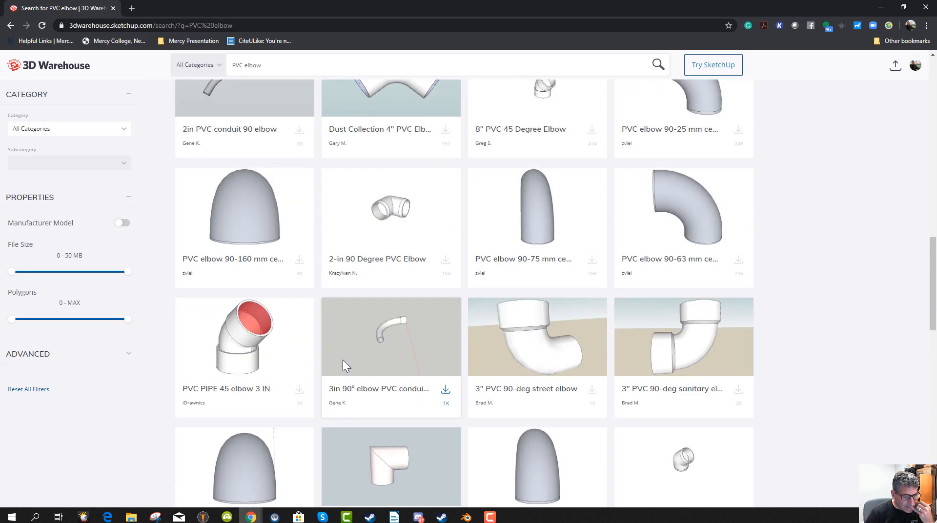
pyautogui.scroll(-4, 356, 353)
pyautogui.scroll(1, 368, 351)
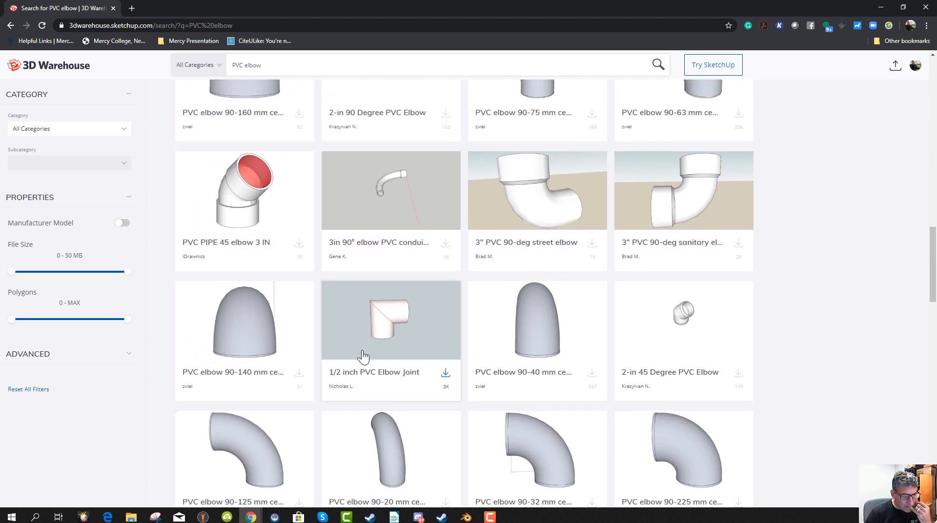
pyautogui.scroll(-5, 373, 366)
pyautogui.scroll(-4, 379, 373)
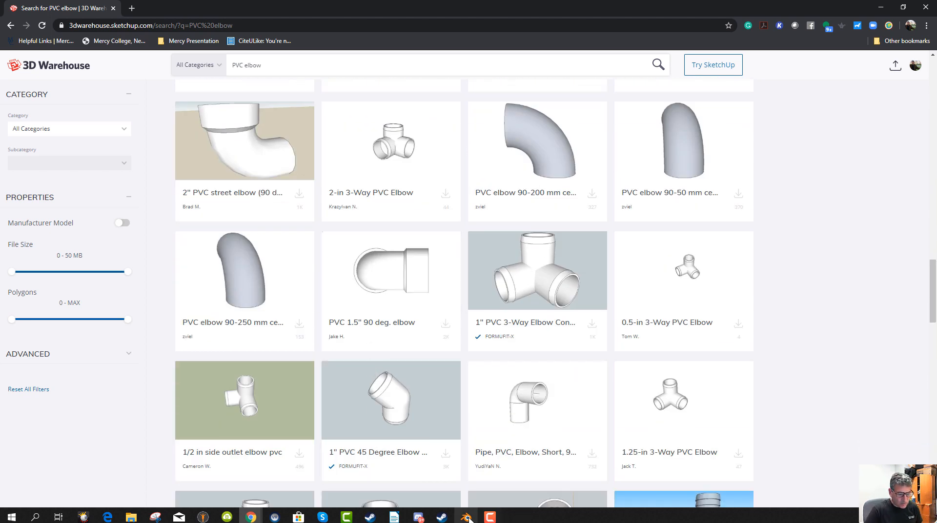
pyautogui.moveTo(472, 518)
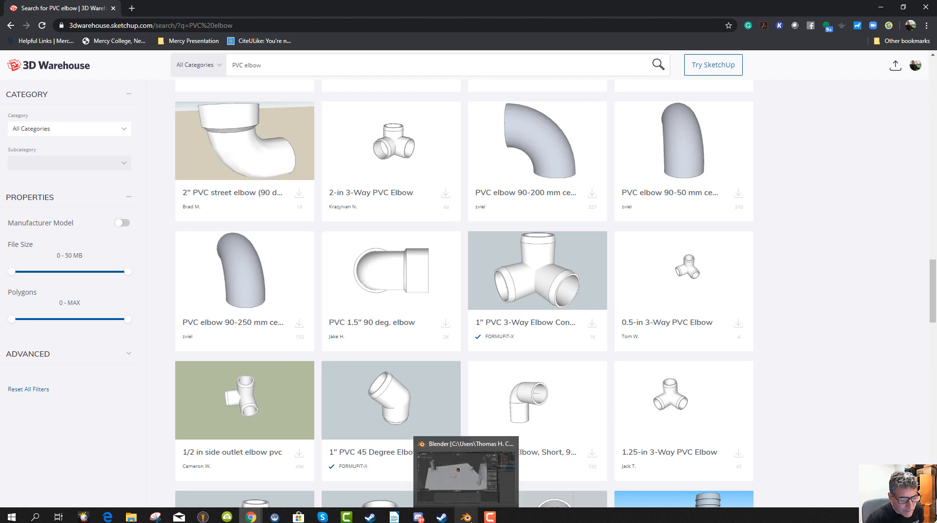
pyautogui.scroll(12, 425, 410)
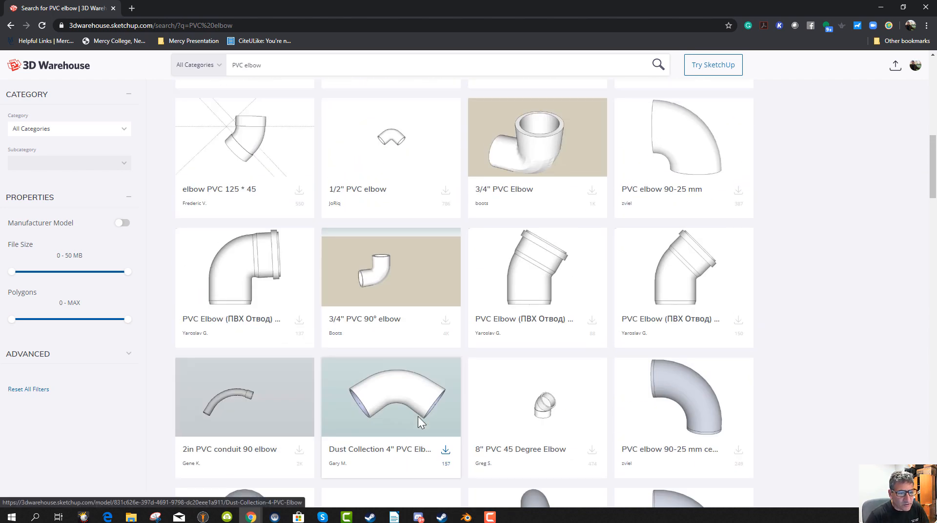
# Search the models for "PVC threaded".
pyautogui.scroll(11, 418, 424)
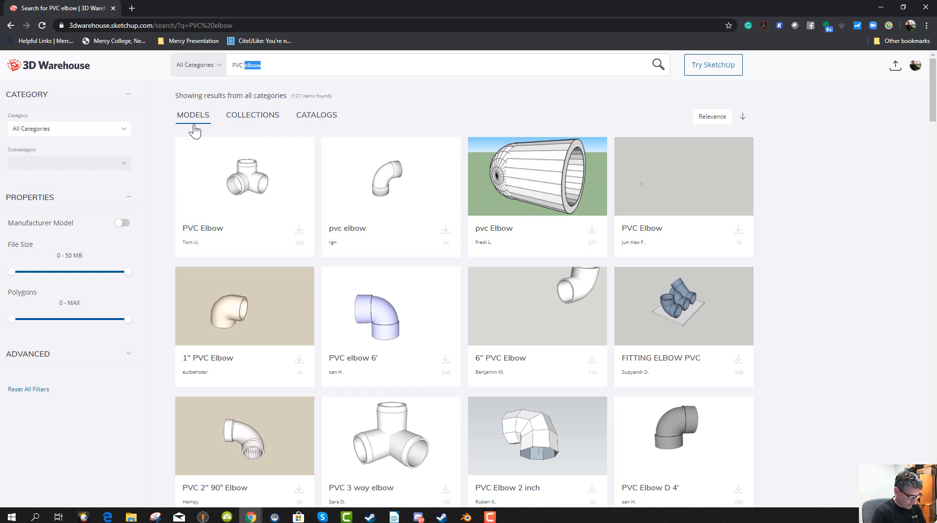
pyautogui.write('ea')
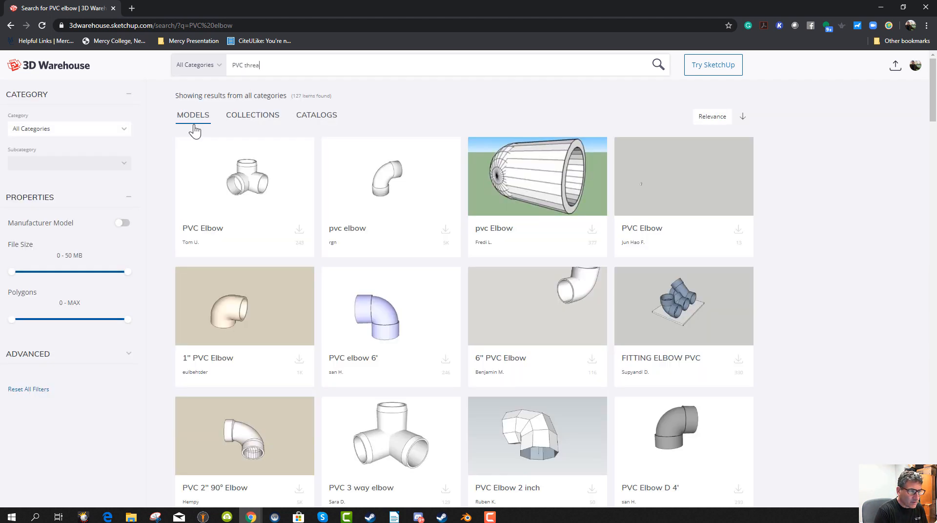
pyautogui.write('ded')
pyautogui.press('Return')
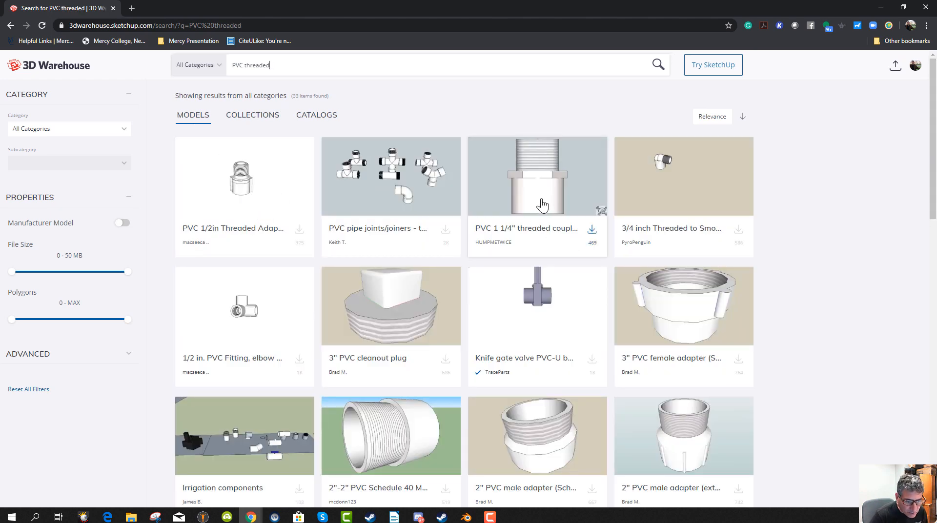
# Open the full details of the 2"-2" PVC Schedule 40 Male Adapter and inspect its threads in the 3D view.
pyautogui.scroll(-2, 576, 395)
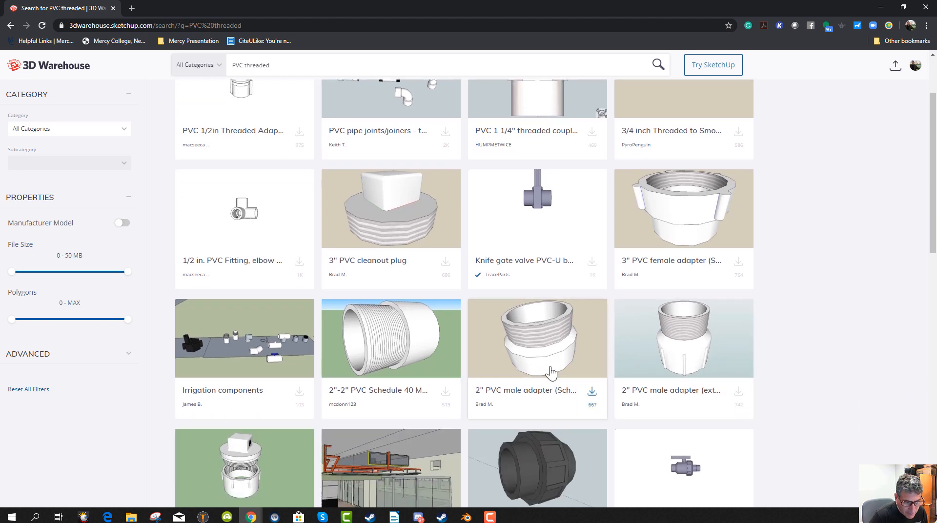
pyautogui.scroll(-2, 414, 328)
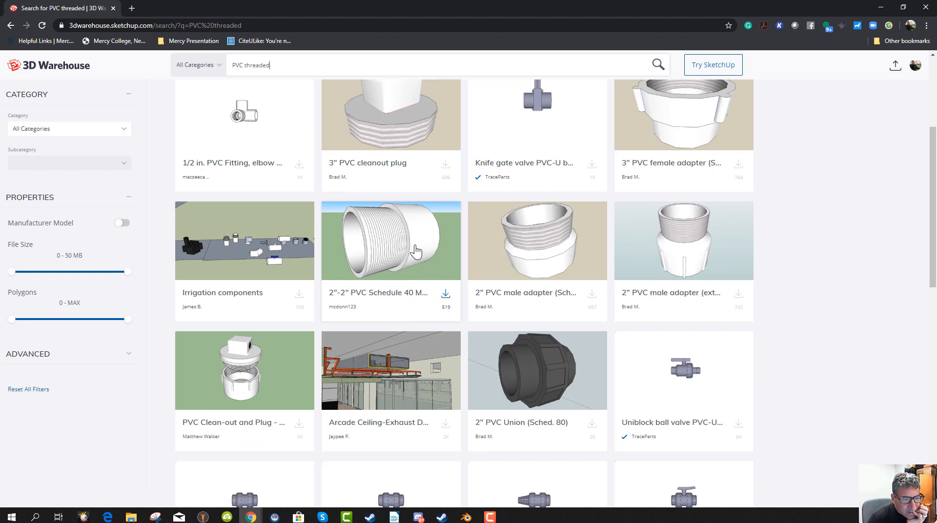
pyautogui.click(404, 261)
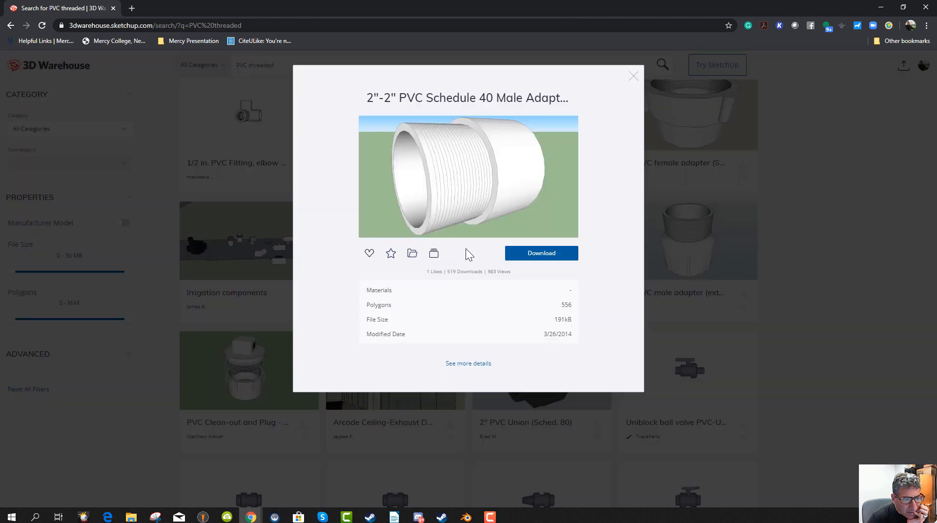
pyautogui.click(463, 365)
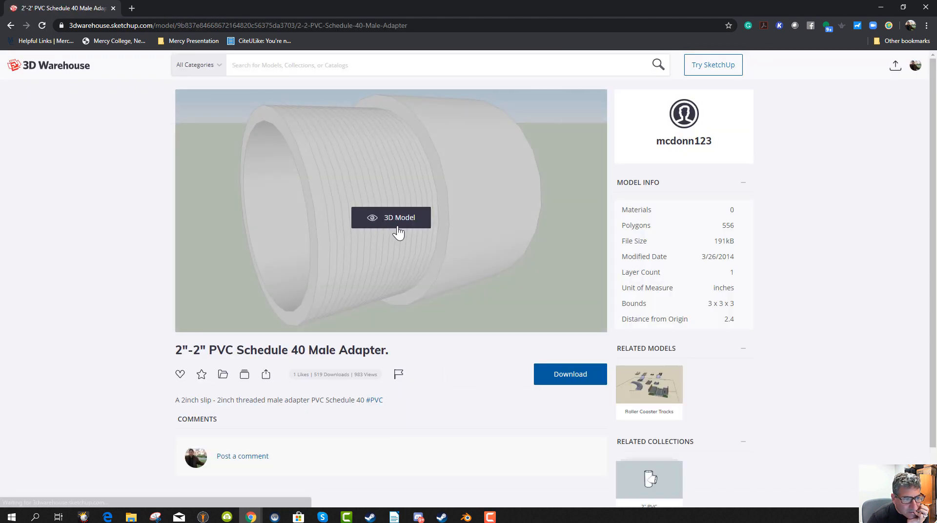
pyautogui.click(394, 219)
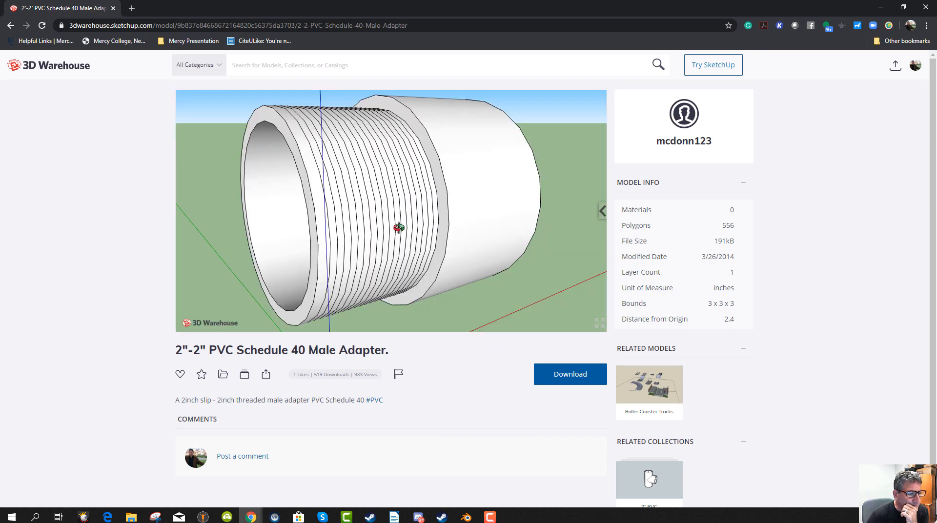
pyautogui.moveTo(398, 227); pyautogui.dragTo(491, 225)
# Download the 2"-2" PVC Schedule 40 Male Adapter as a Collada file and open its archive.
pyautogui.click(596, 376)
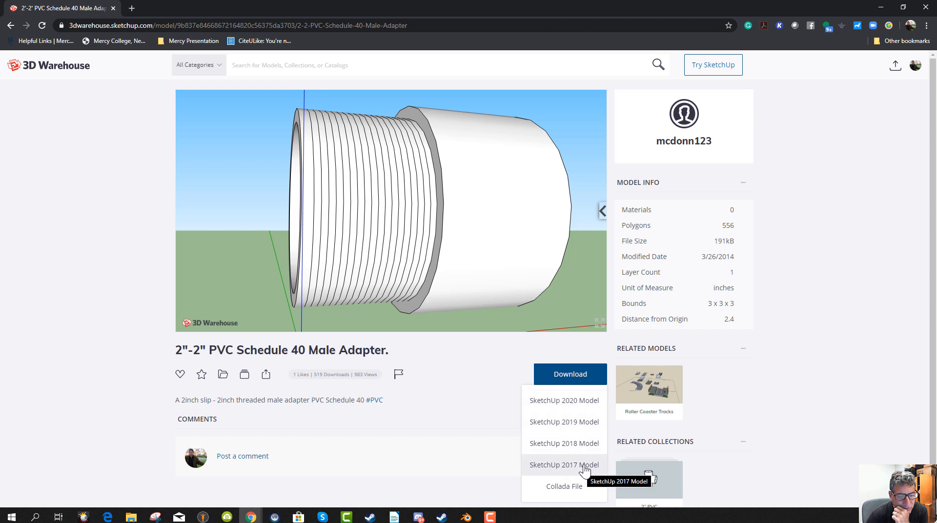
pyautogui.click(572, 493)
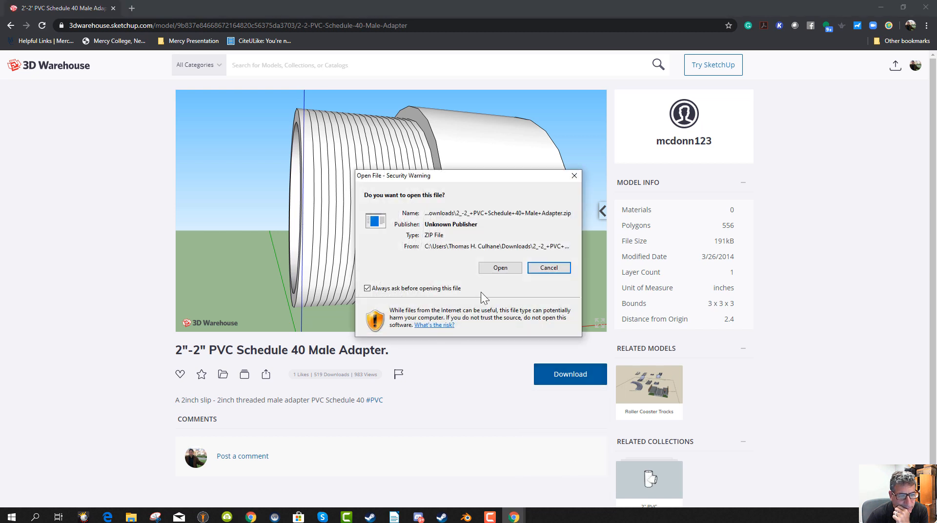
pyautogui.click(500, 268)
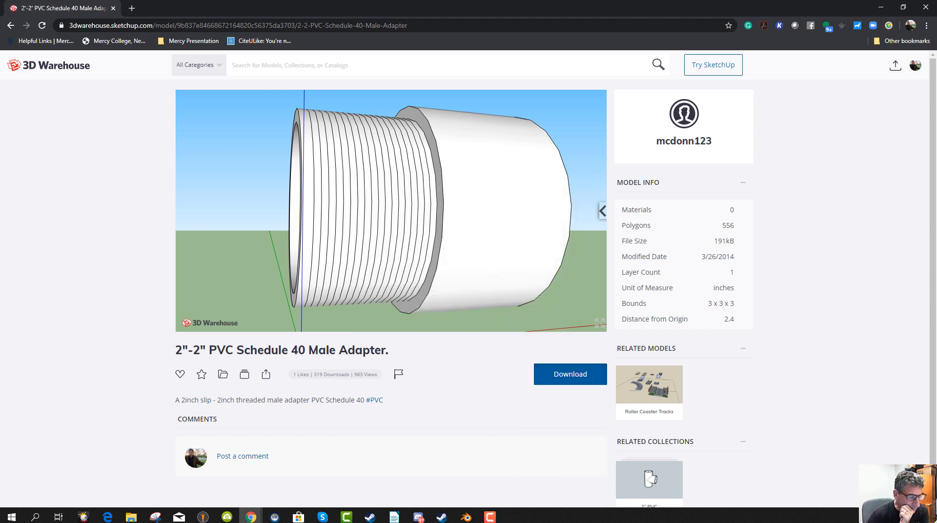
# In File Explorer, move today's seven downloaded ZIP files from Downloads to the 3dWarehouseModelsforproject folder inside BlenderGIS Files TH.
pyautogui.moveTo(138, 520)
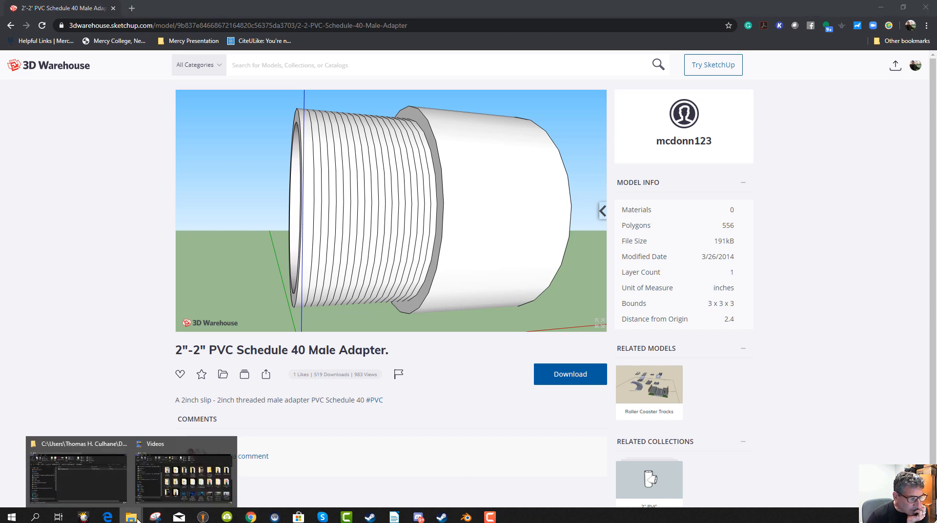
pyautogui.click(84, 447)
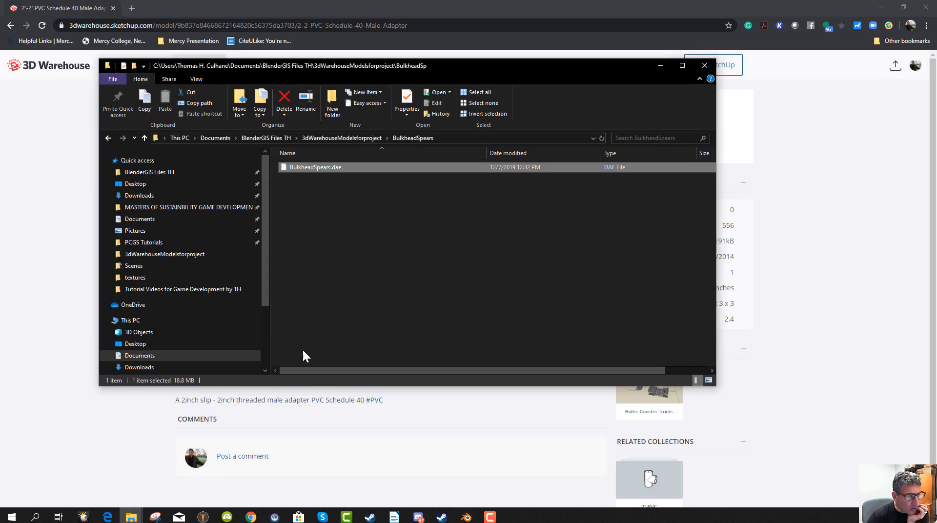
pyautogui.click(165, 197)
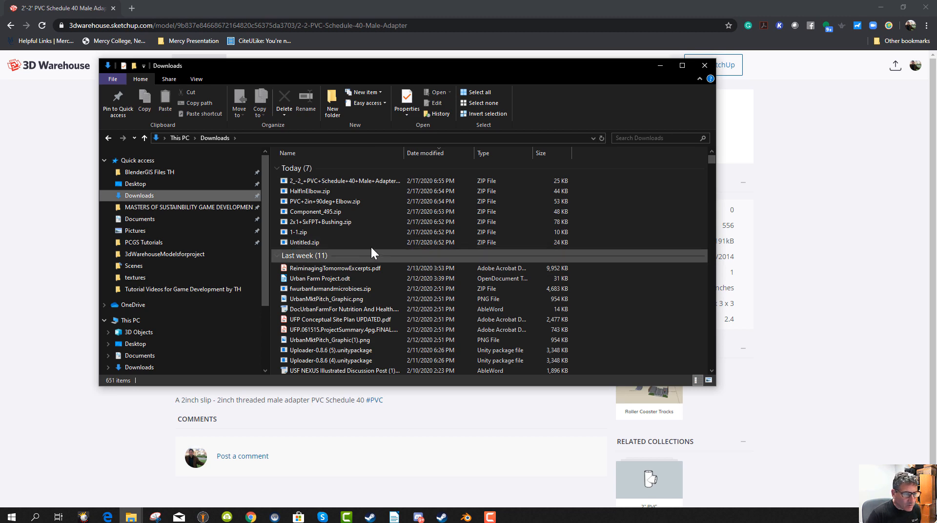
pyautogui.moveTo(358, 245); pyautogui.dragTo(291, 183)
pyautogui.rightClick(290, 182)
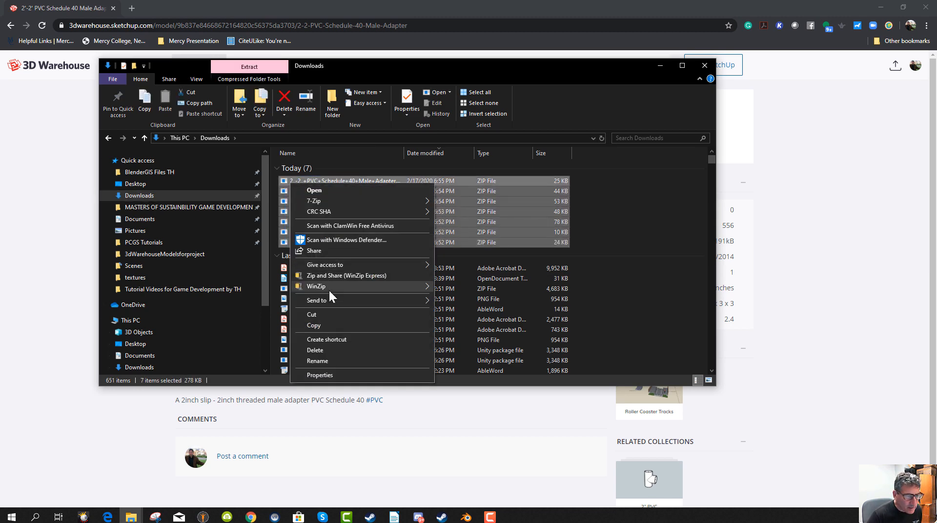
pyautogui.click(332, 314)
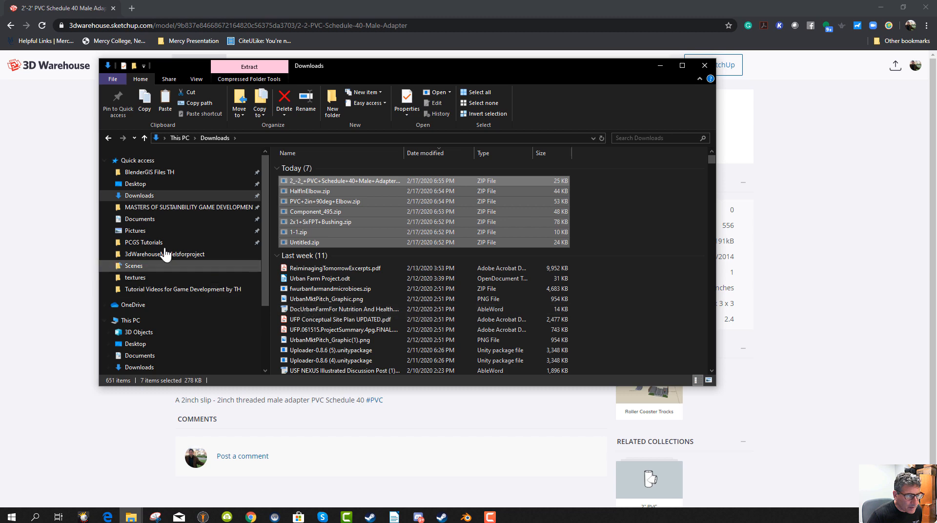
pyautogui.click(151, 174)
pyautogui.doubleClick(341, 165)
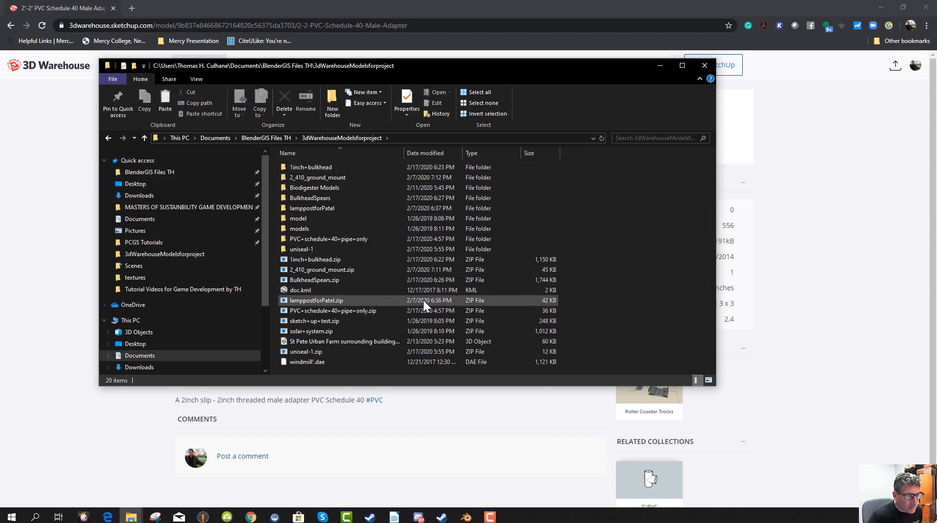
pyautogui.rightClick(515, 209)
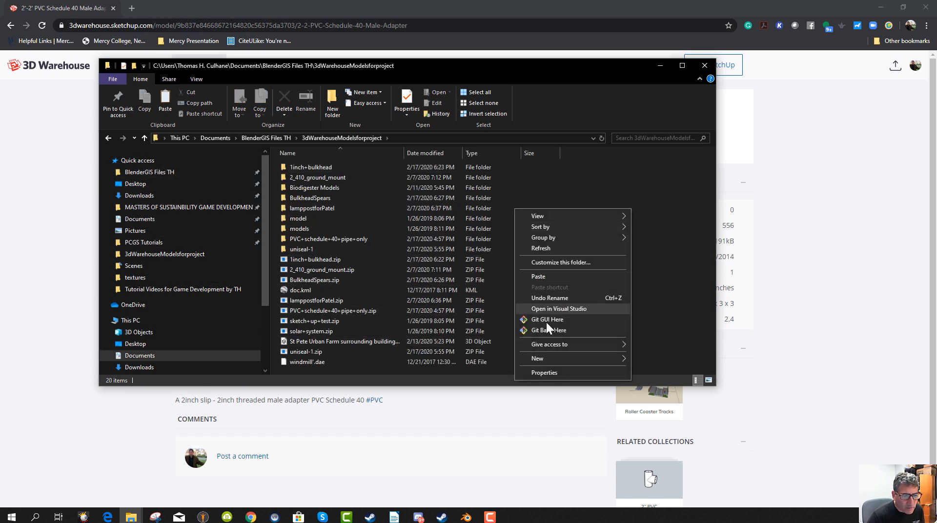
pyautogui.click(546, 277)
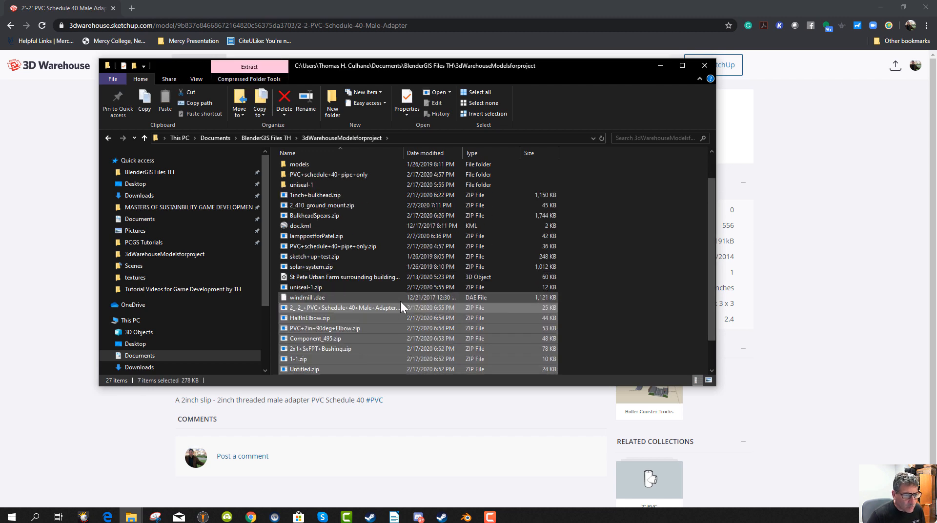
# Extract the 2"-2" PVC Schedule 40 Male Adapter archive into a folder of the same name with 7-Zip.
pyautogui.click(312, 308)
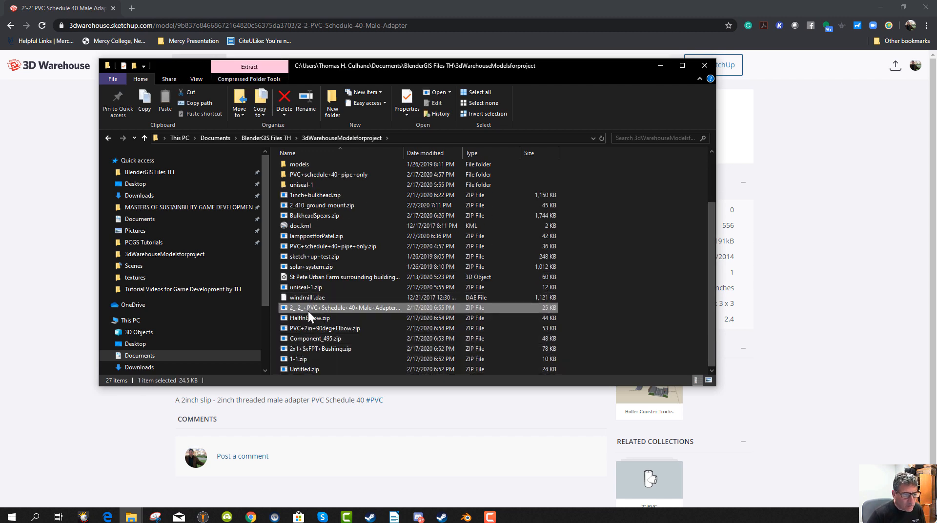
pyautogui.rightClick(304, 309)
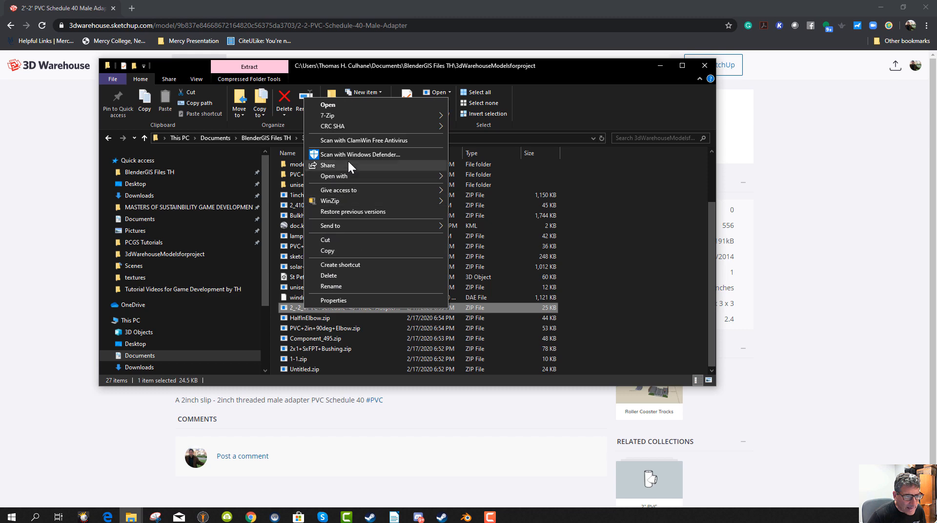
pyautogui.moveTo(353, 116)
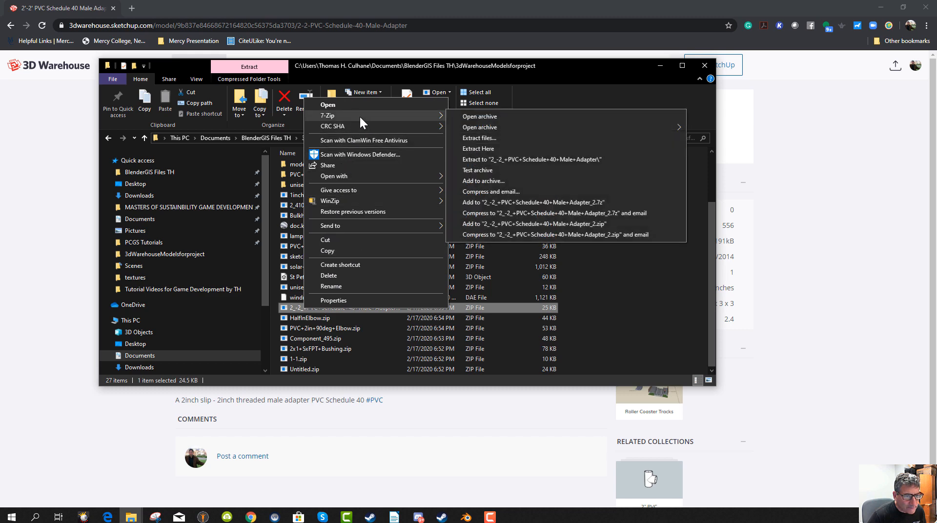
pyautogui.click(502, 158)
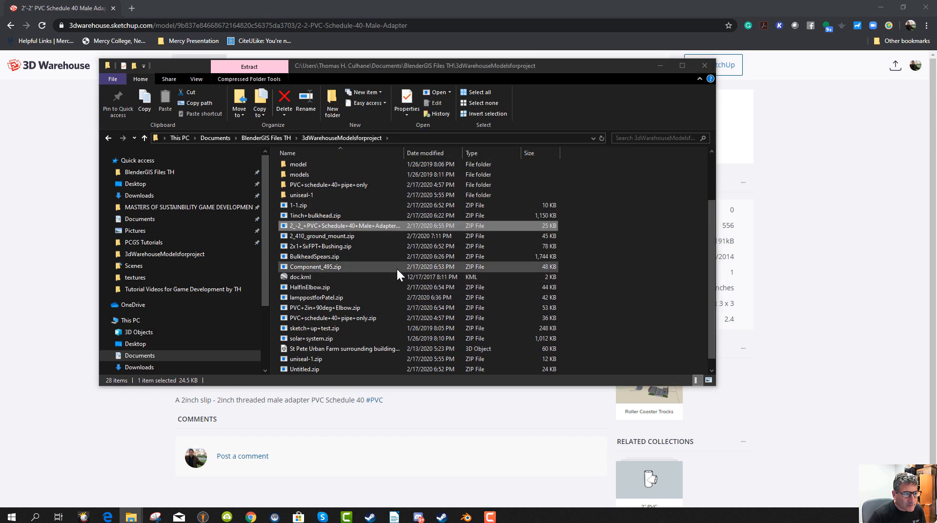
# Rename model.dae in the extracted male adapter folder as 2inchby2inchthreadedadaptor.dae.
pyautogui.doubleClick(345, 176)
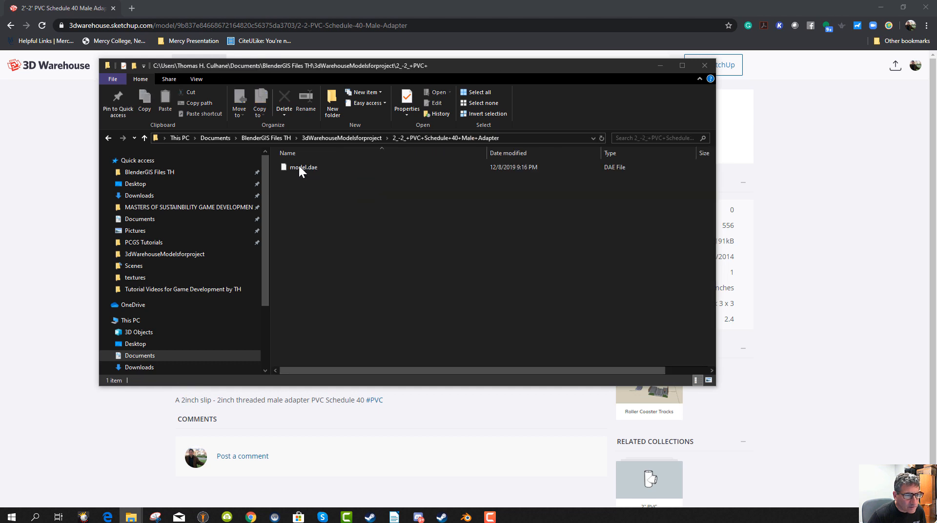
pyautogui.click(299, 168)
pyautogui.click(297, 168)
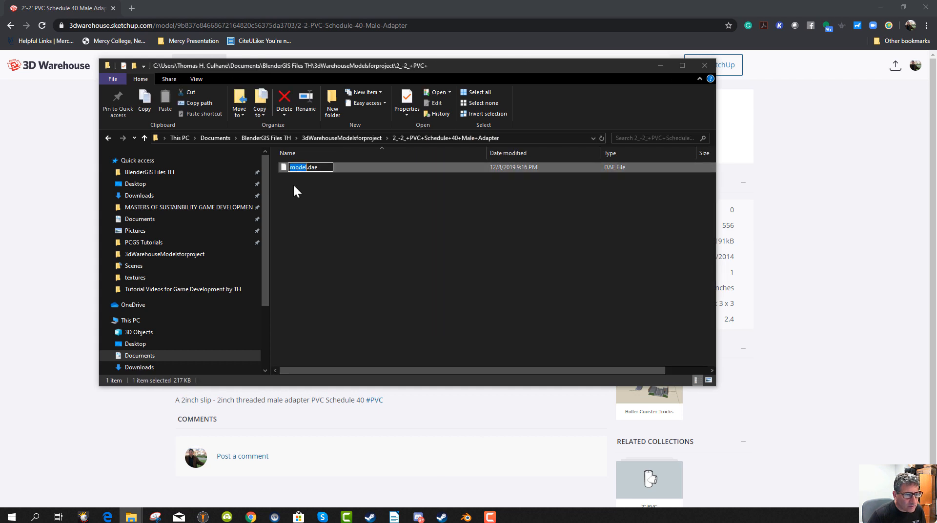
pyautogui.write('2inch')
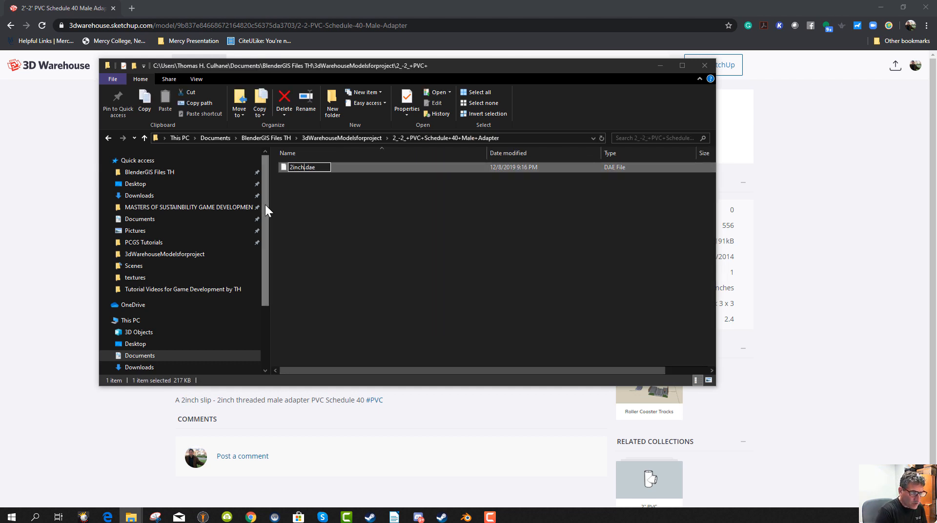
pyautogui.write('by2inch')
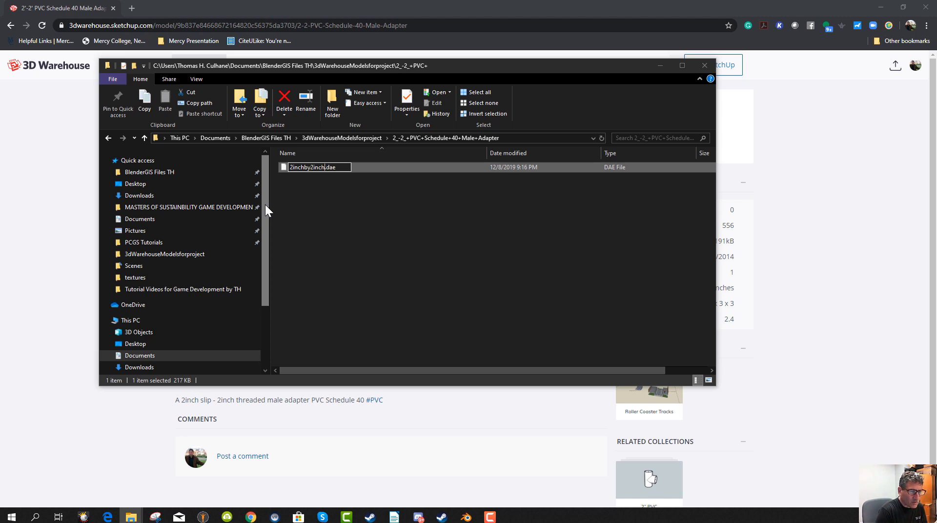
pyautogui.write('threaded')
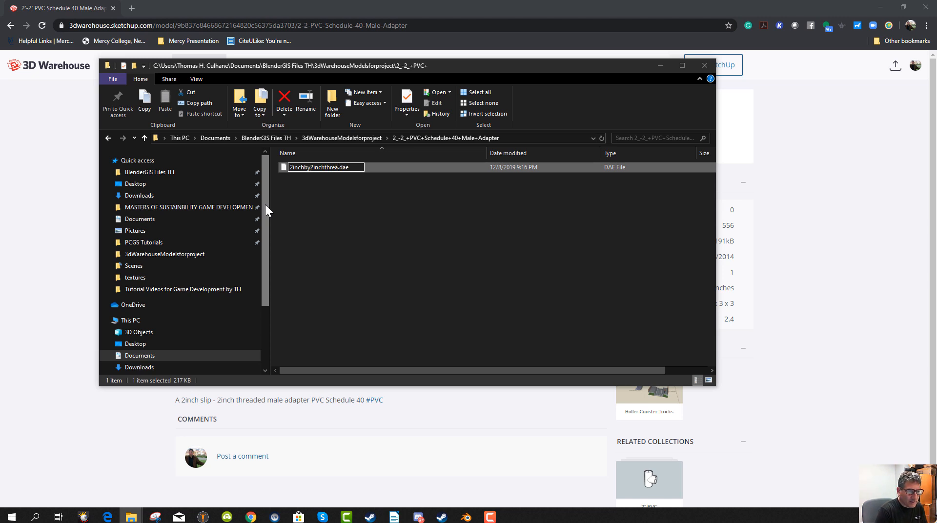
pyautogui.write('apat')
pyautogui.press('BackSpace')
pyautogui.press('BackSpace')
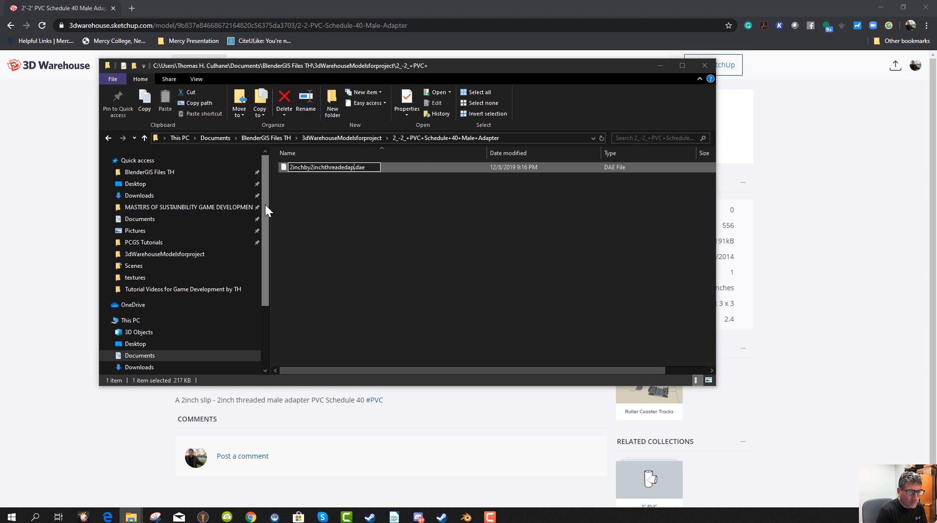
pyautogui.press('BackSpace')
pyautogui.press('BackSpace')
pyautogui.write('adaptor')
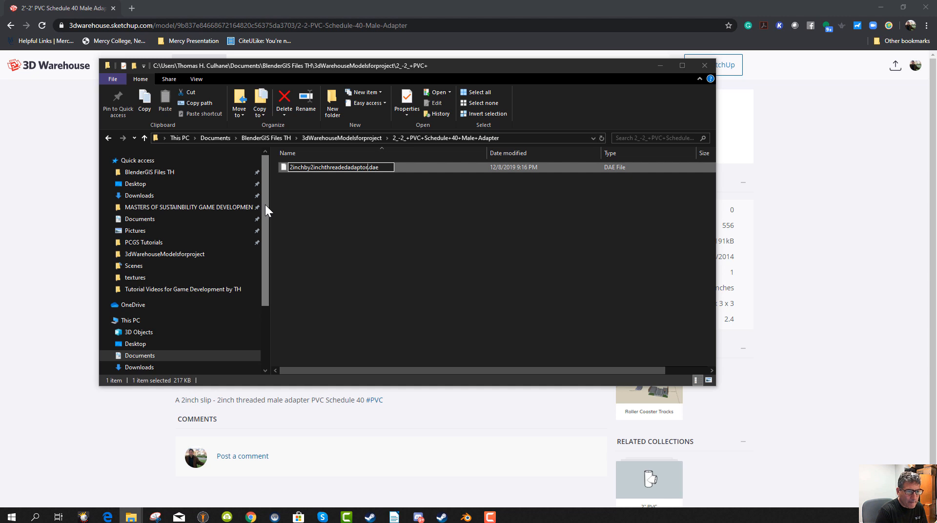
pyautogui.press('Return')
# Switch to Blender and import 2inchby2inchthreadedadaptor.dae as Collada from the 2_-2_+PVC+Schedule+40+Male+Adapter folder.
pyautogui.click(466, 517)
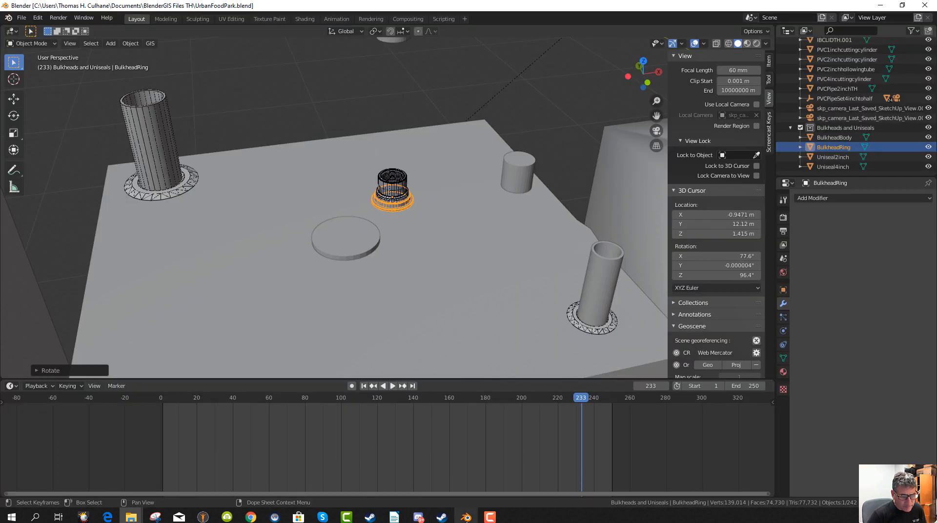
pyautogui.click(445, 276)
pyautogui.moveTo(444, 276); pyautogui.dragTo(341, 261, button='middle')
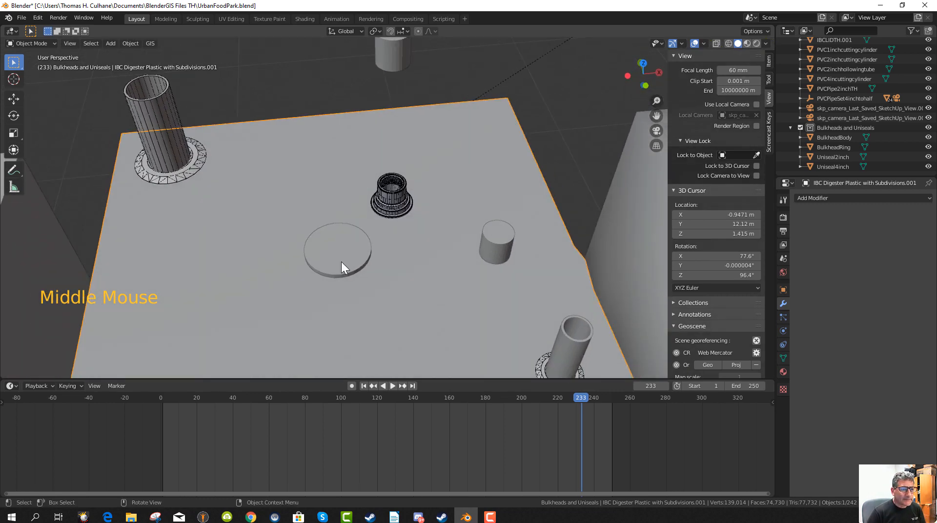
pyautogui.click(21, 18)
pyautogui.moveTo(49, 151)
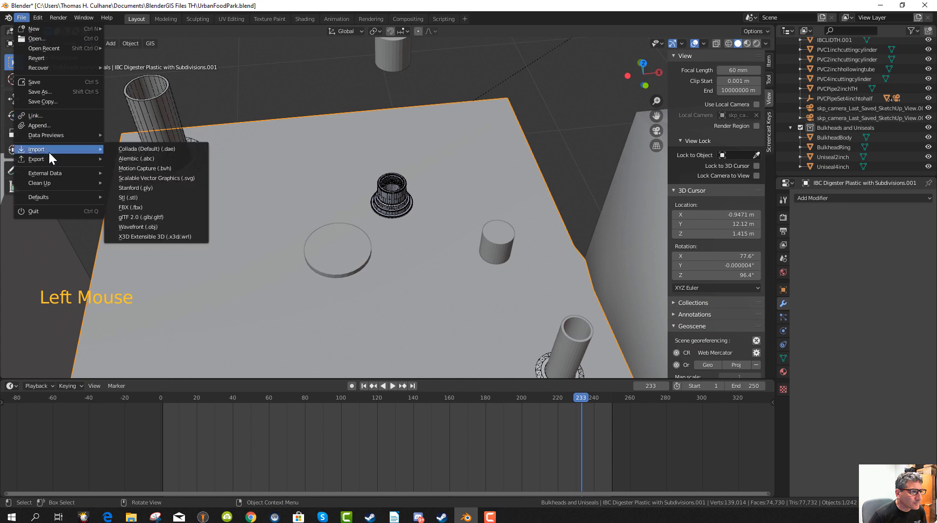
pyautogui.click(145, 149)
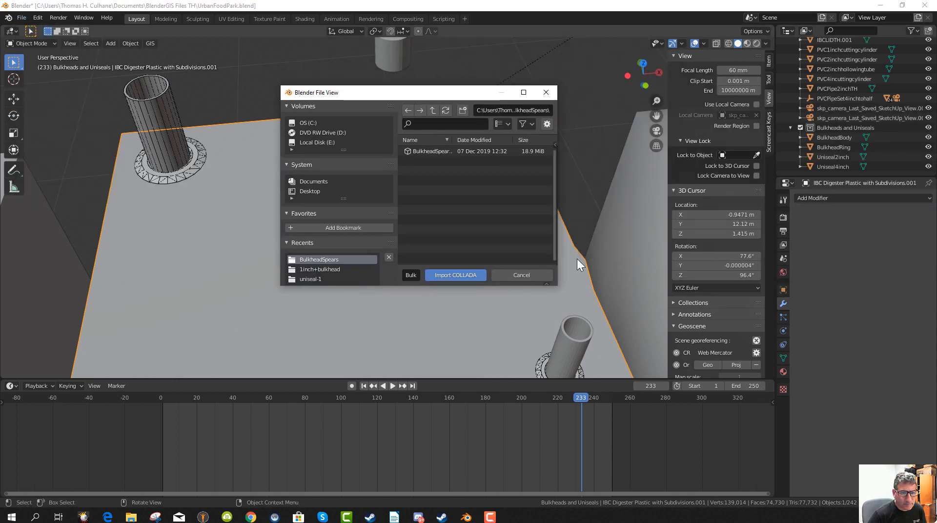
pyautogui.moveTo(559, 269); pyautogui.dragTo(799, 279)
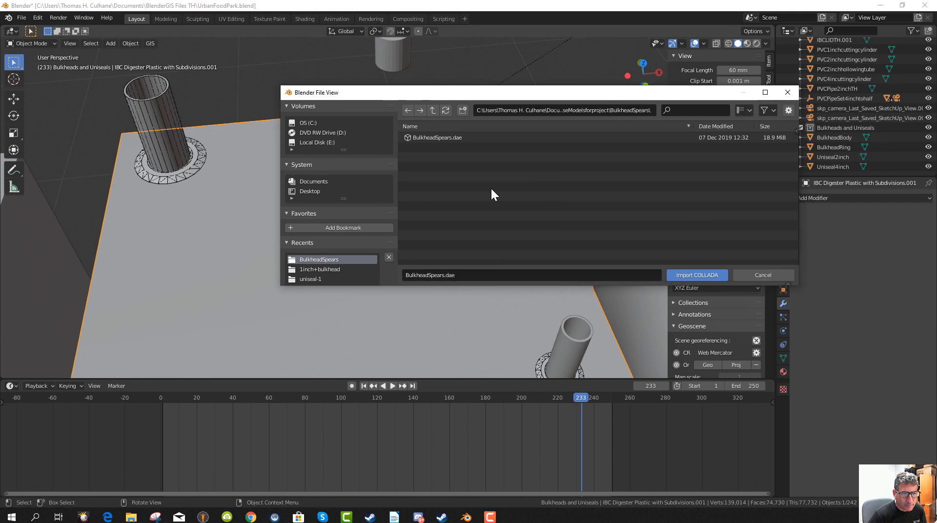
pyautogui.click(432, 111)
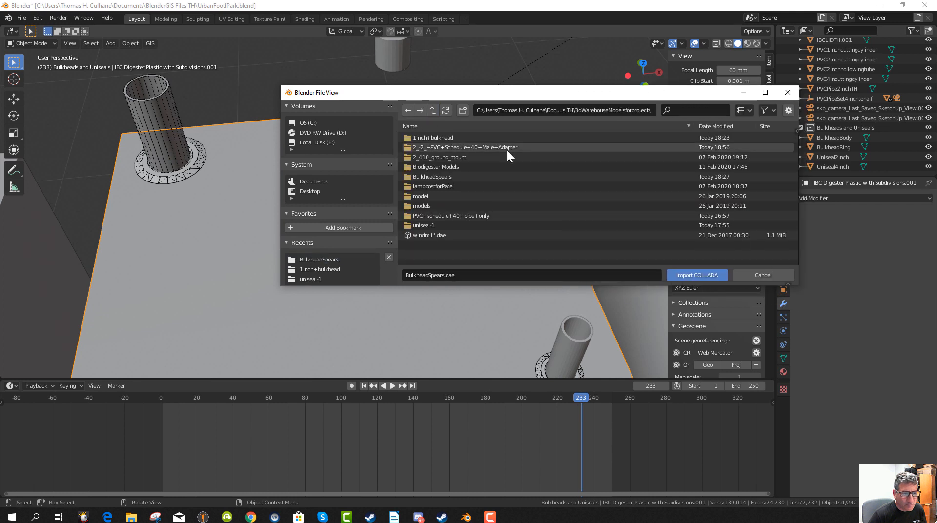
pyautogui.doubleClick(457, 147)
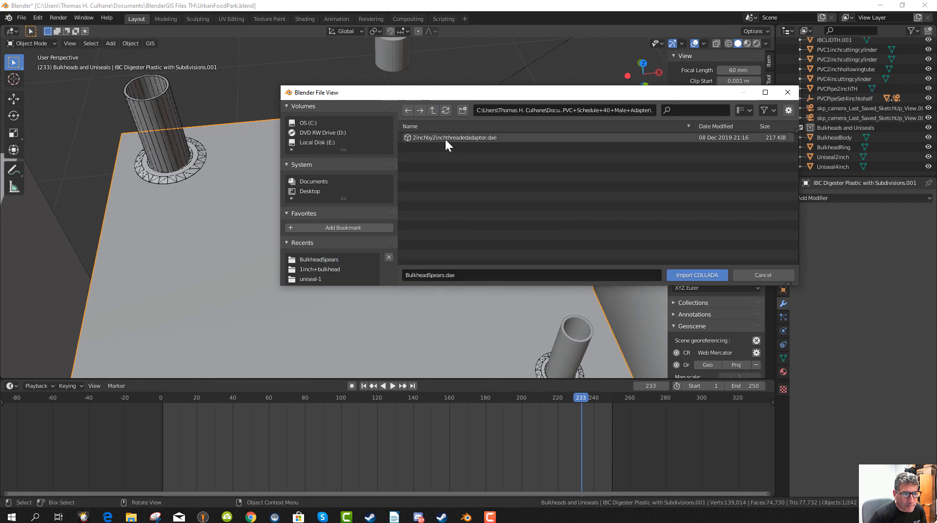
pyautogui.doubleClick(444, 138)
# Move the selected imported adapter objects freely in the scene.
pyautogui.scroll(-11, 471, 195)
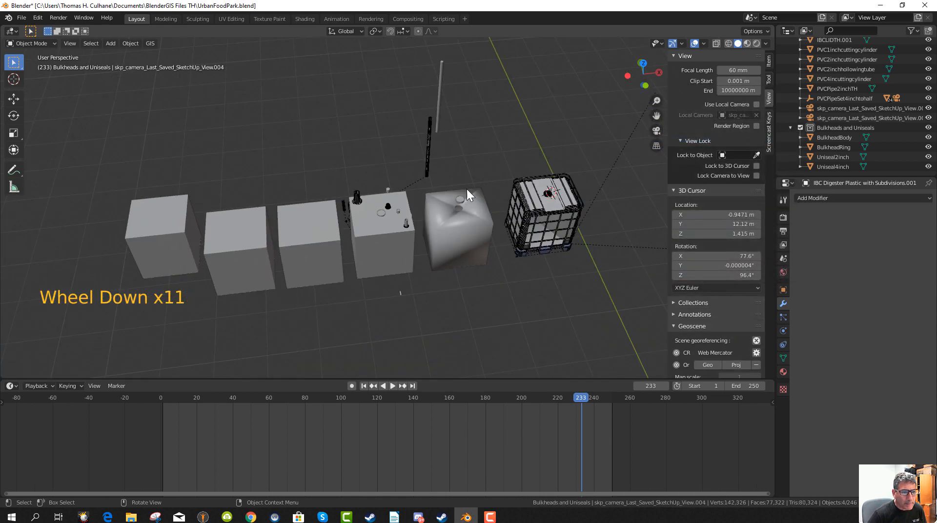
pyautogui.scroll(-10, 466, 189)
pyautogui.scroll(12, 464, 190)
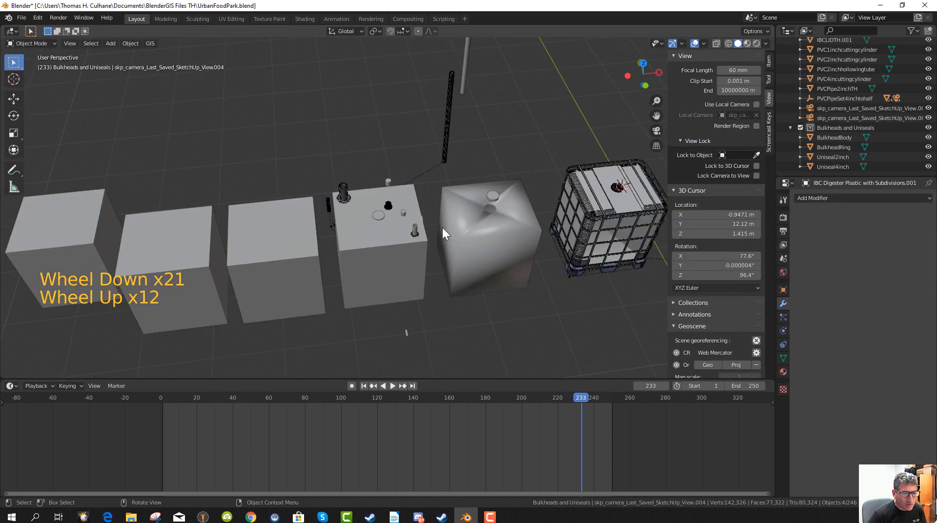
pyautogui.press('g')
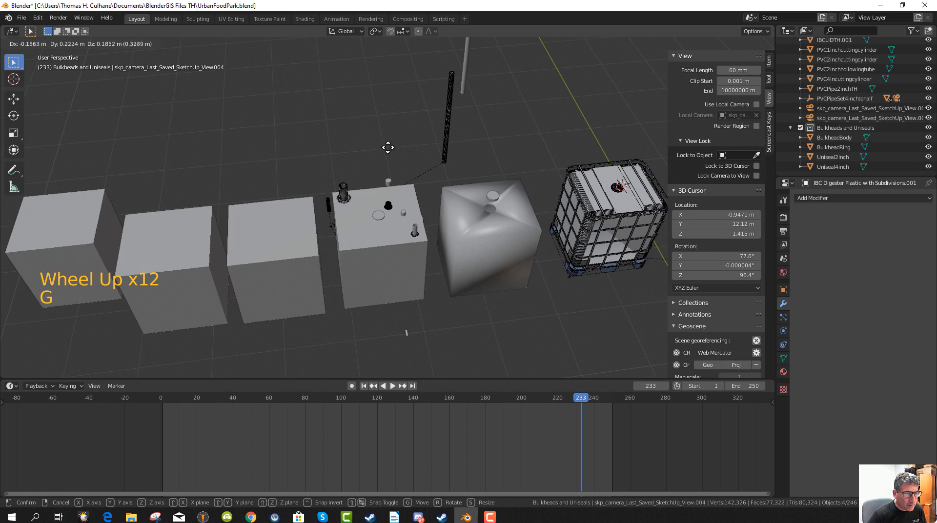
pyautogui.click(478, 230)
pyautogui.scroll(-9, 479, 230)
pyautogui.scroll(5, 478, 229)
pyautogui.scroll(-7, 478, 229)
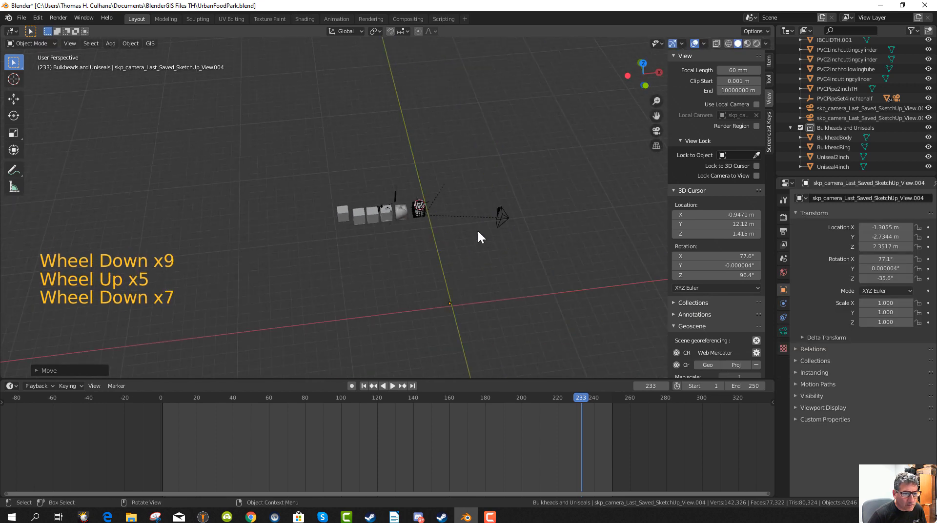
pyautogui.scroll(1, 477, 229)
pyautogui.moveTo(478, 229); pyautogui.dragTo(498, 198, button='middle')
pyautogui.scroll(-14, 496, 200)
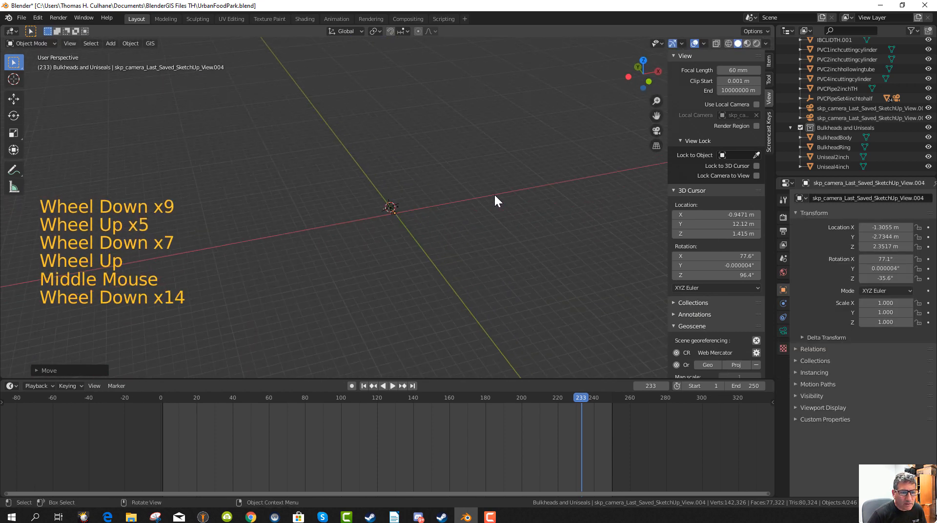
pyautogui.press('g')
pyautogui.click(496, 192)
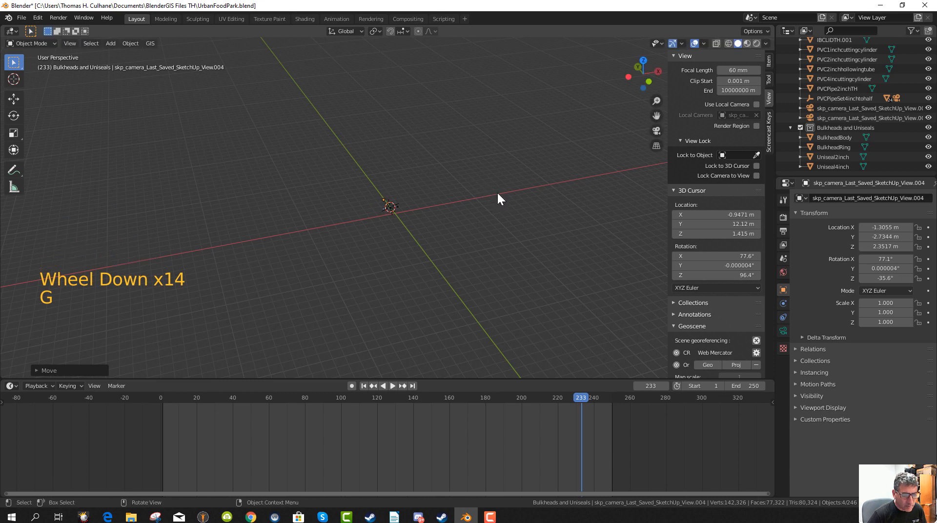
# Frame the selected imported objects in the view and try to join them.
pyautogui.press('KP_Decimal')
pyautogui.scroll(8, 483, 207)
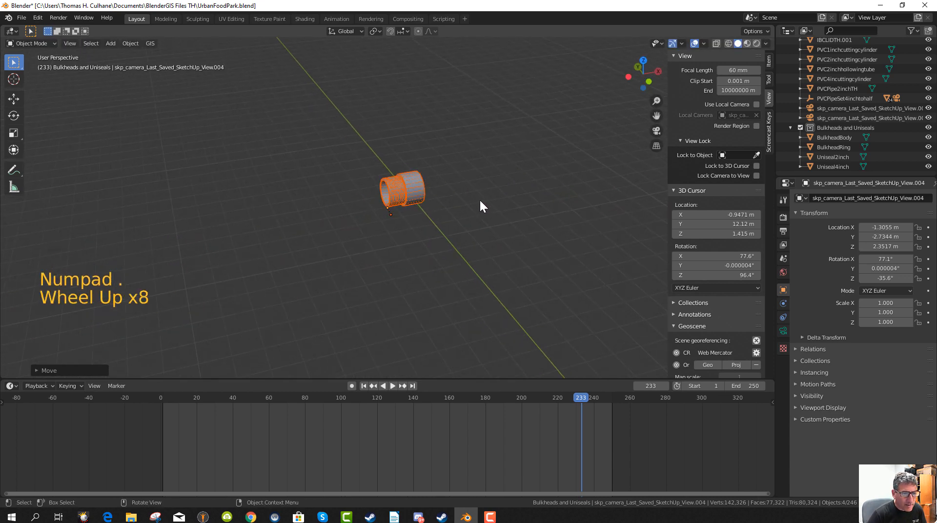
pyautogui.moveTo(480, 203); pyautogui.dragTo(474, 210, button='middle')
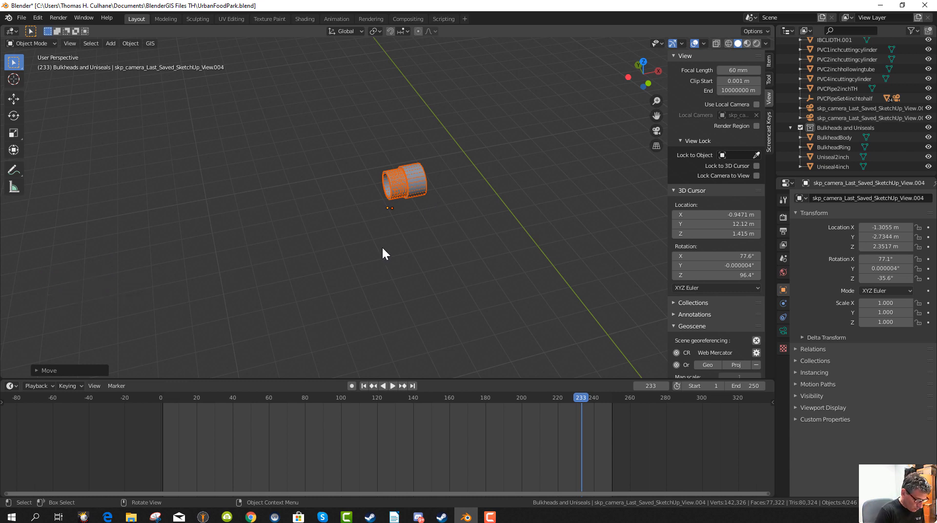
pyautogui.hotkey('ctrl', 'j')
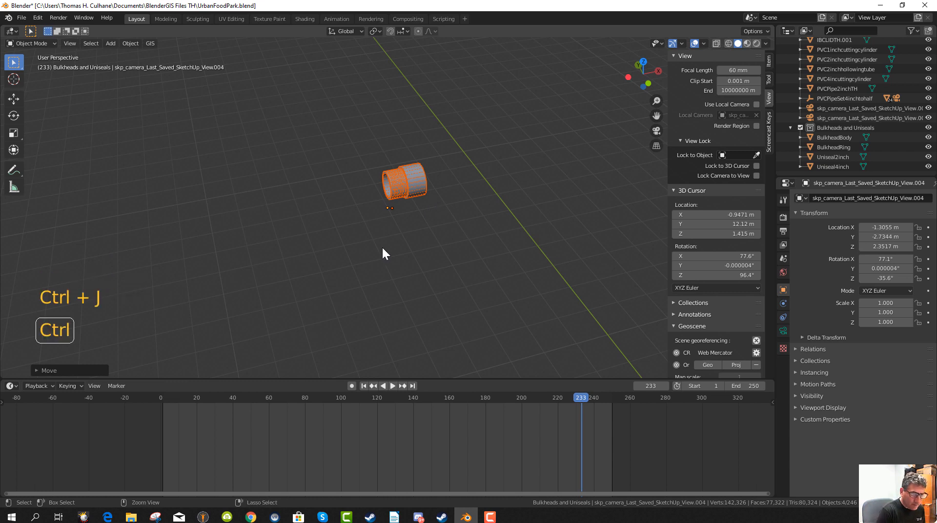
# Make an adapter mesh the active object, box-select the whole adapter and join its parts into one object.
pyautogui.click(413, 190)
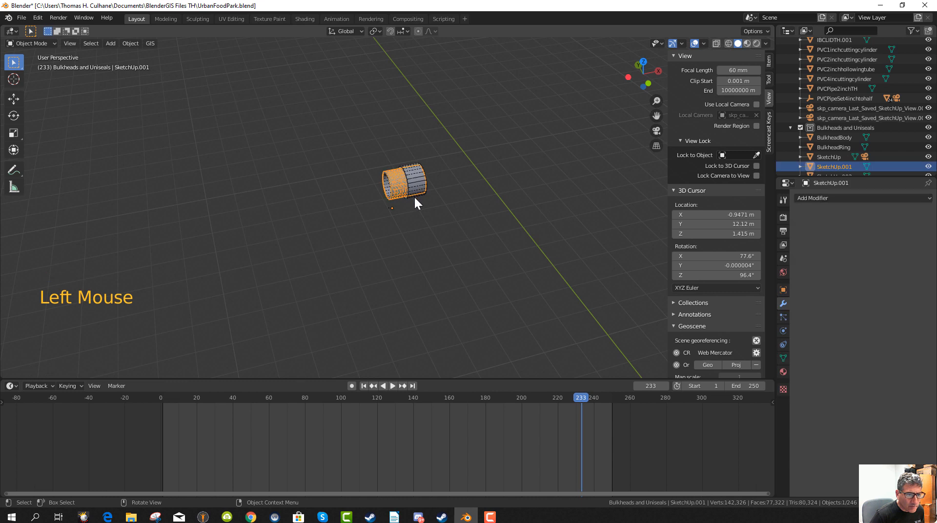
pyautogui.press('b')
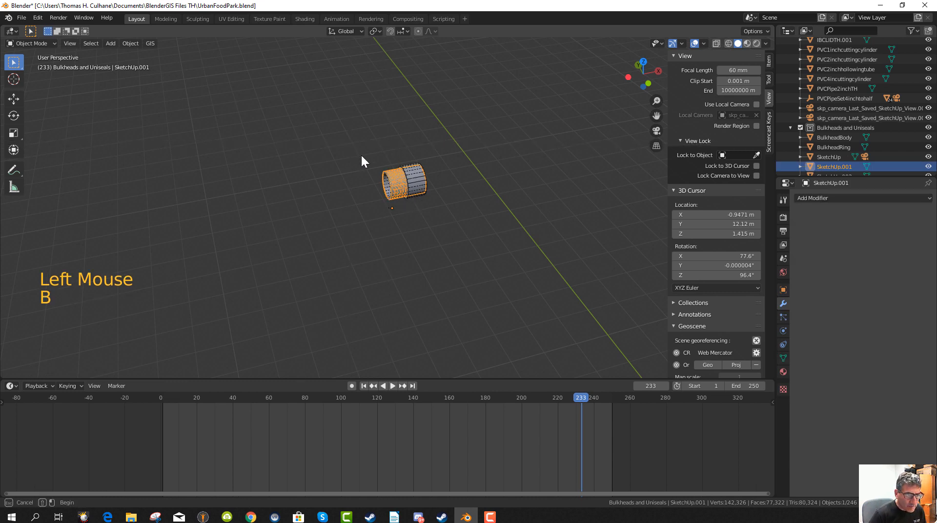
pyautogui.moveTo(353, 145); pyautogui.dragTo(440, 201)
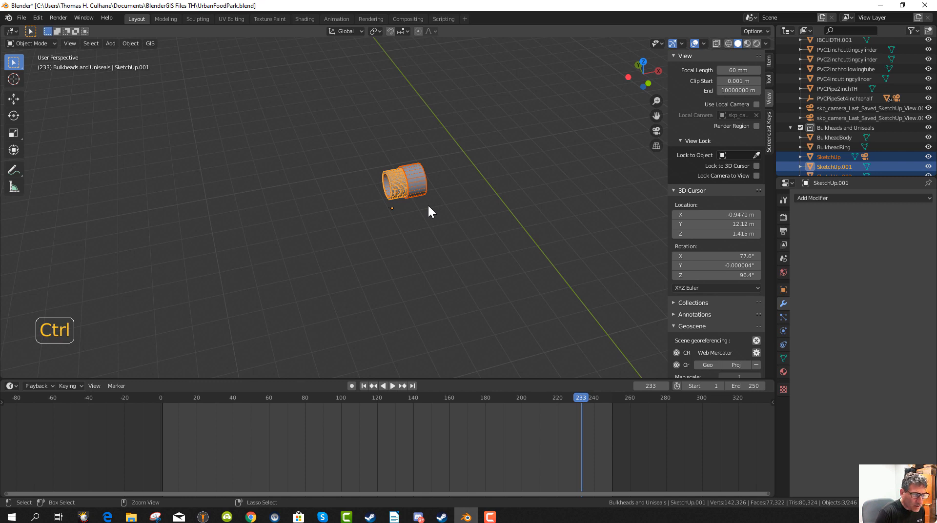
pyautogui.hotkey('ctrl', 'j')
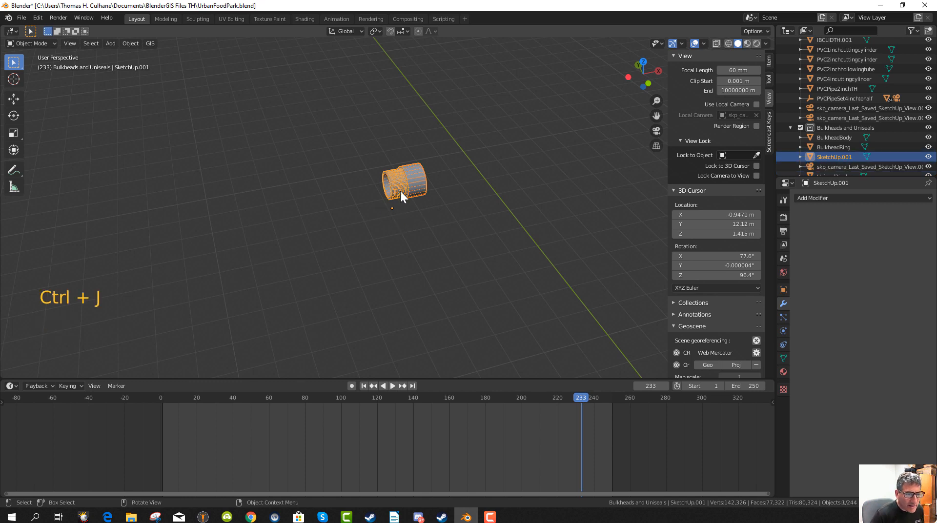
# Clear the joined adapter's parent while keeping its transformation.
pyautogui.hotkey('alt', 'p')
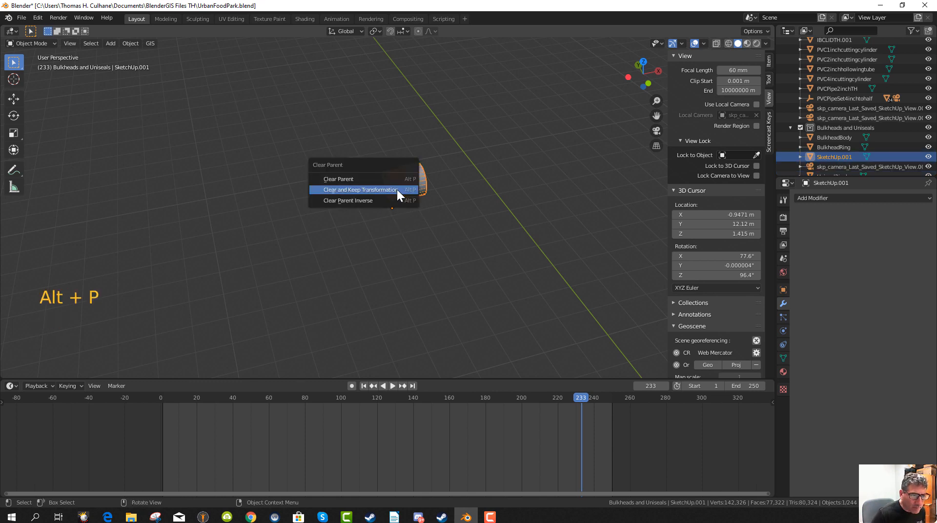
pyautogui.click(397, 190)
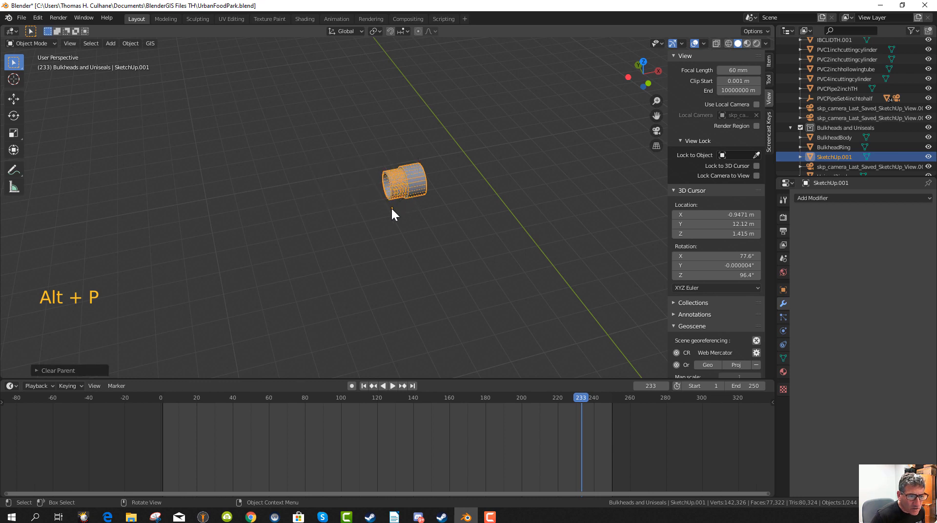
pyautogui.click(392, 207)
pyautogui.rightClick(391, 207)
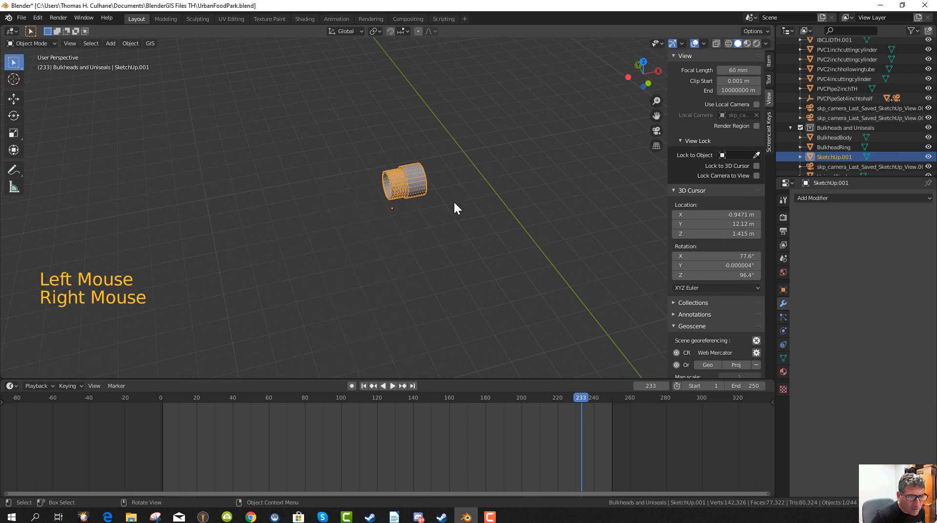
# Set the adapter's origin to its geometry.
pyautogui.click(127, 44)
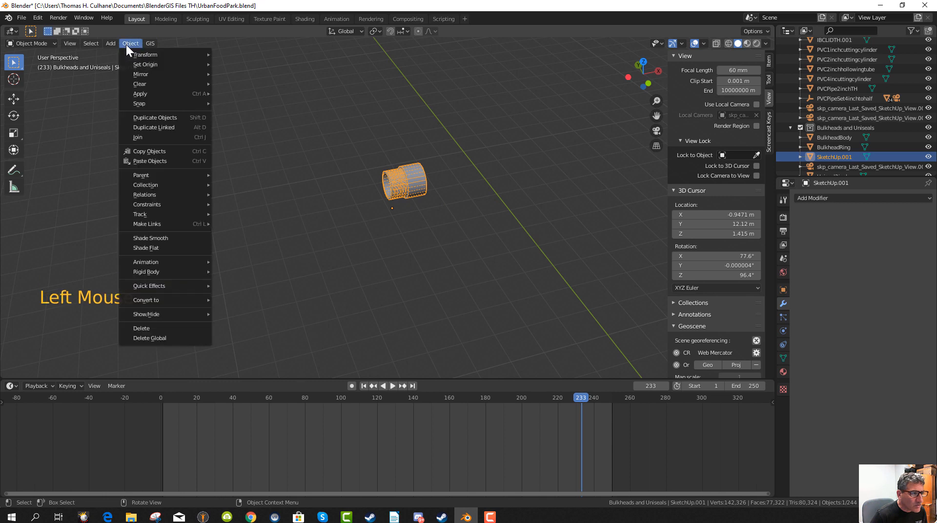
pyautogui.moveTo(140, 66)
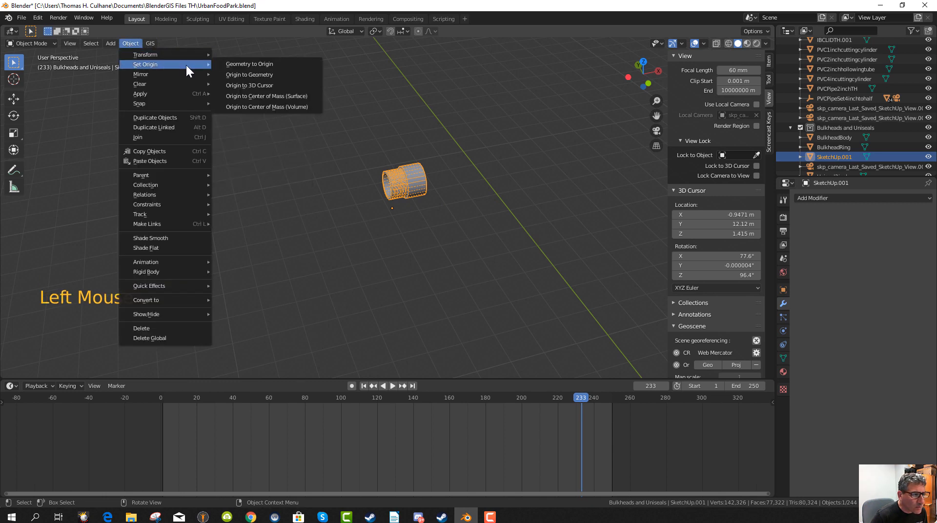
pyautogui.click(247, 75)
pyautogui.moveTo(361, 150); pyautogui.dragTo(428, 232, button='middle')
pyautogui.scroll(-4, 428, 230)
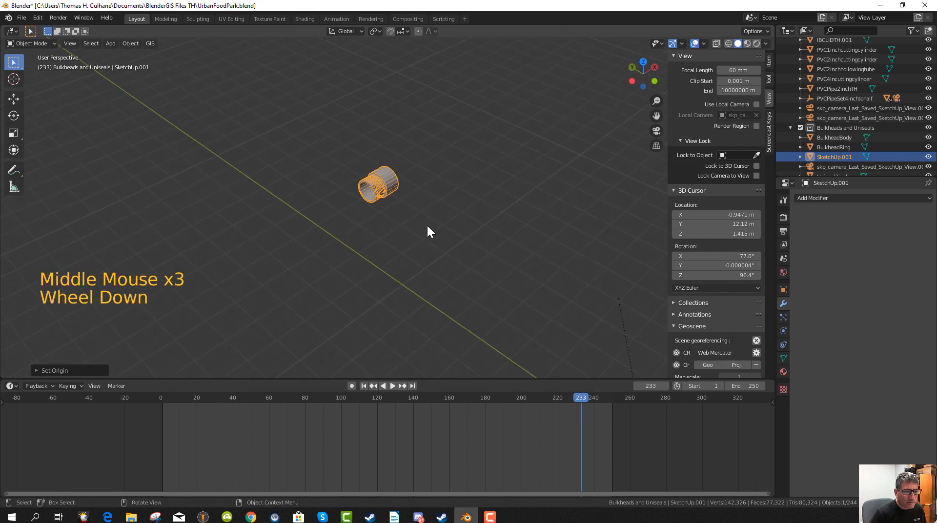
# Rename the joined SketchUp.001 object as 2inchthreadedadapter.
pyautogui.click(837, 157)
pyautogui.doubleClick(837, 157)
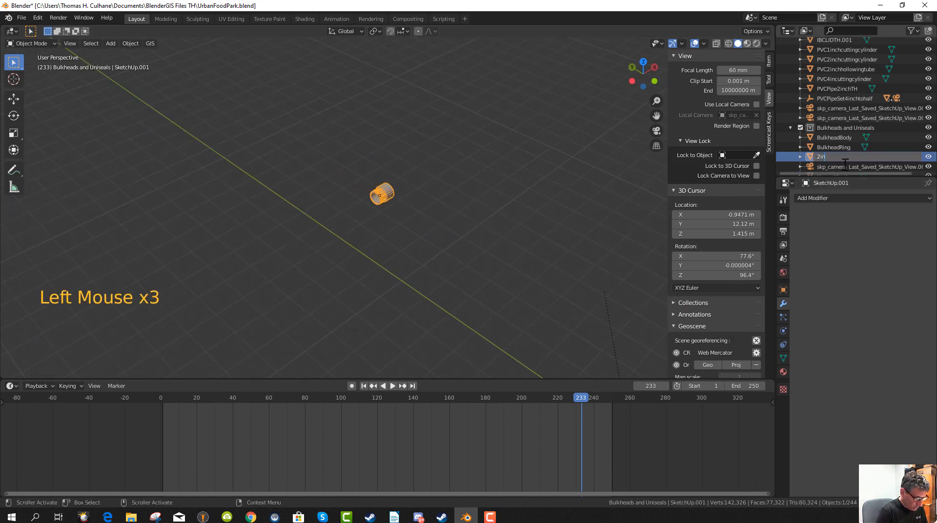
pyautogui.write('2incht')
pyautogui.press('BackSpace')
pyautogui.press('BackSpace')
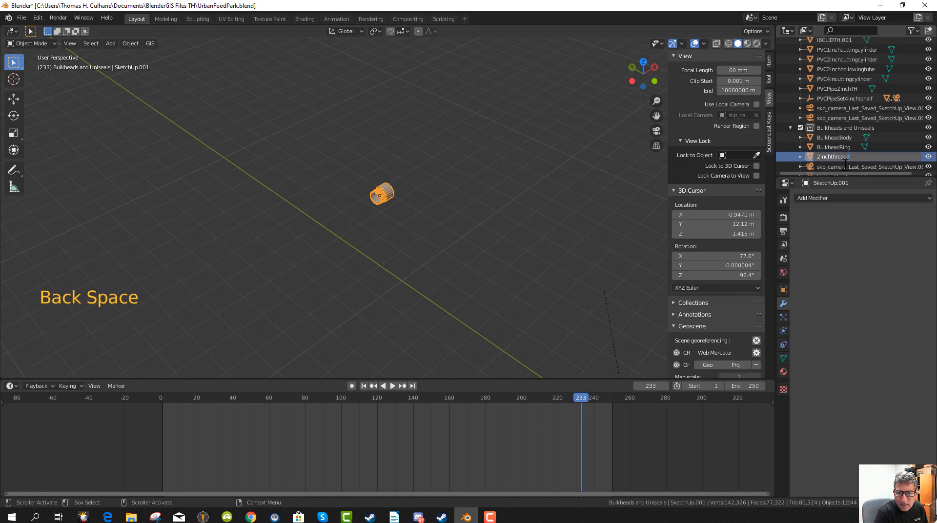
pyautogui.write('hreadedadapter')
pyautogui.press('Return')
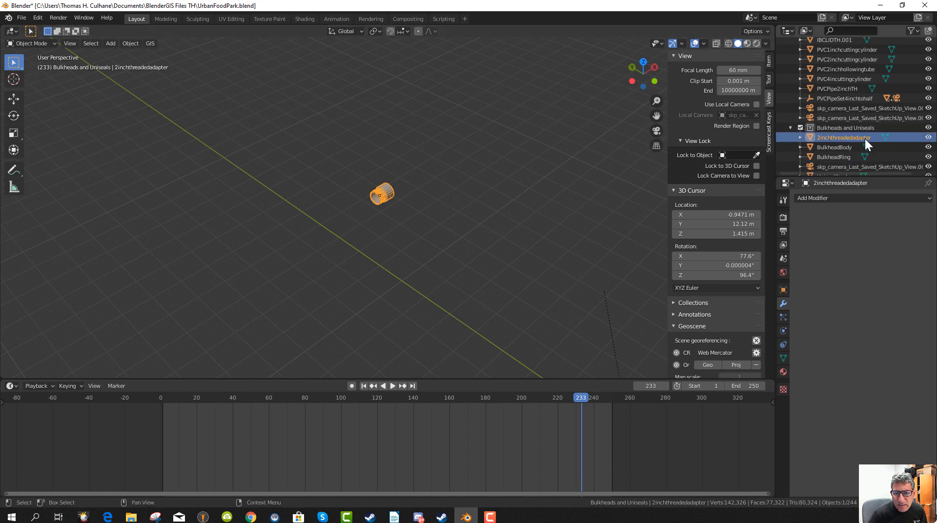
# In top orthographic view, move 2inchthreadedadapter over the tank that holds the uniseals and bulkhead.
pyautogui.scroll(-3, 861, 138)
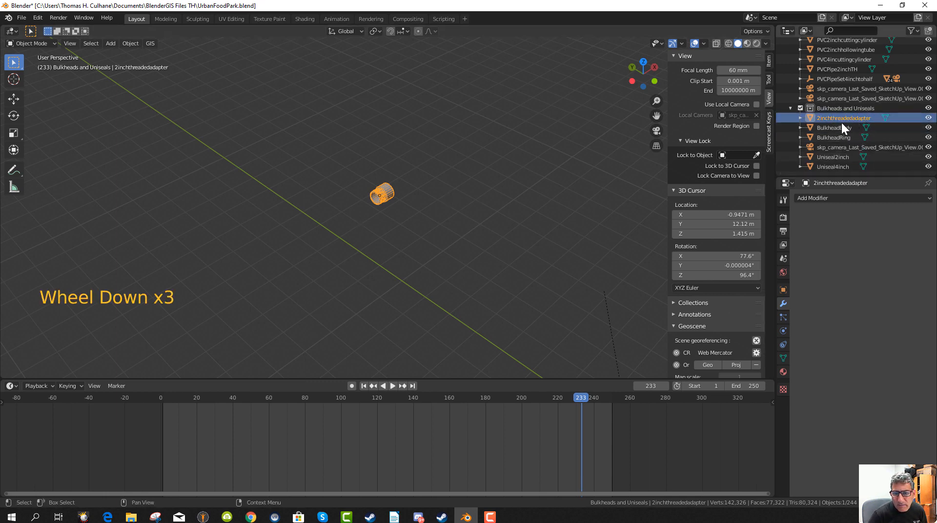
pyautogui.scroll(-2, 450, 218)
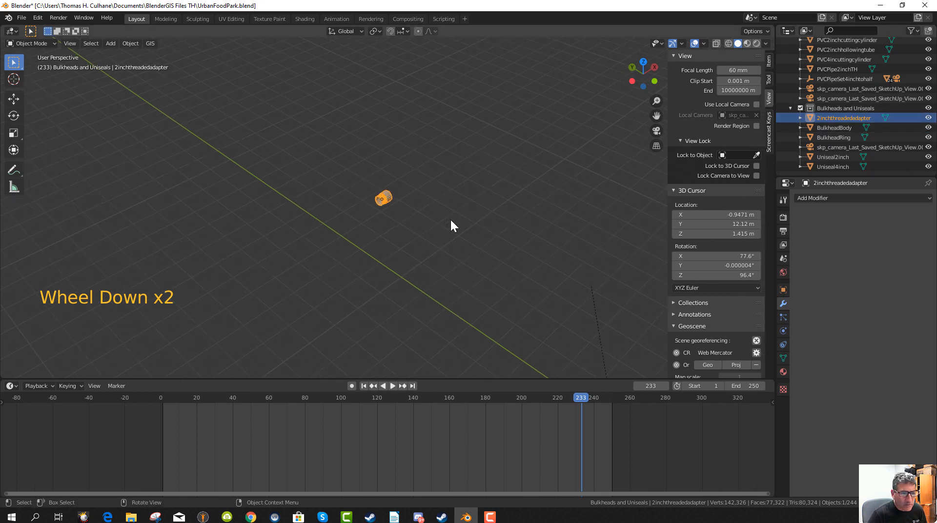
pyautogui.scroll(4, 450, 217)
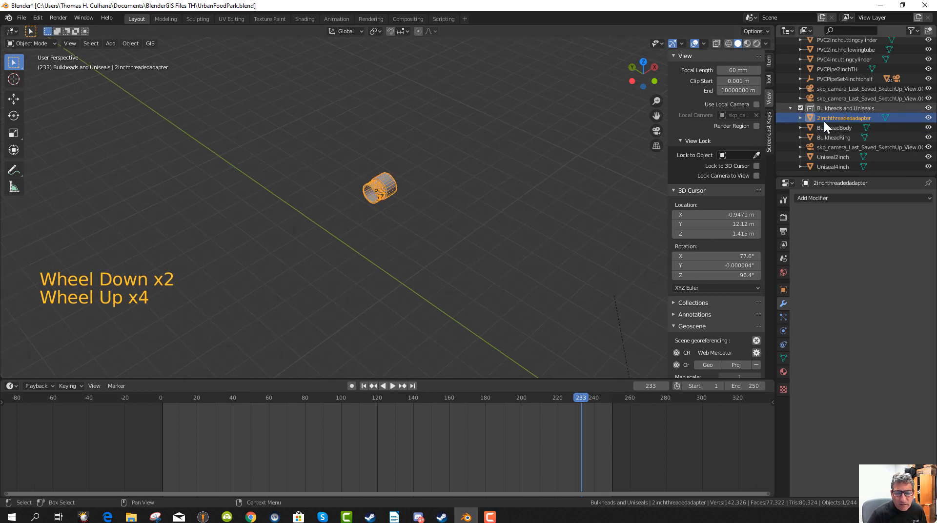
pyautogui.scroll(-11, 423, 201)
pyautogui.moveTo(419, 210); pyautogui.dragTo(403, 251, button='middle')
pyautogui.press('KP_7')
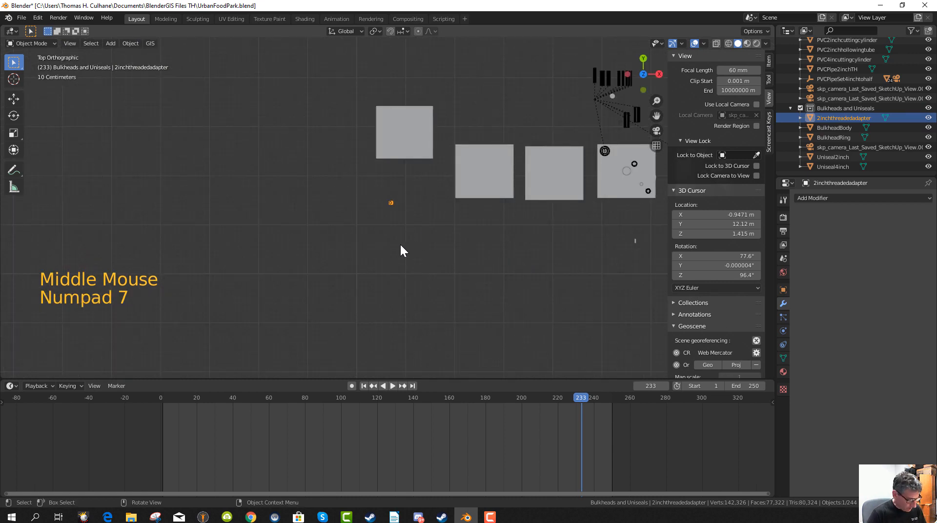
pyautogui.press('g')
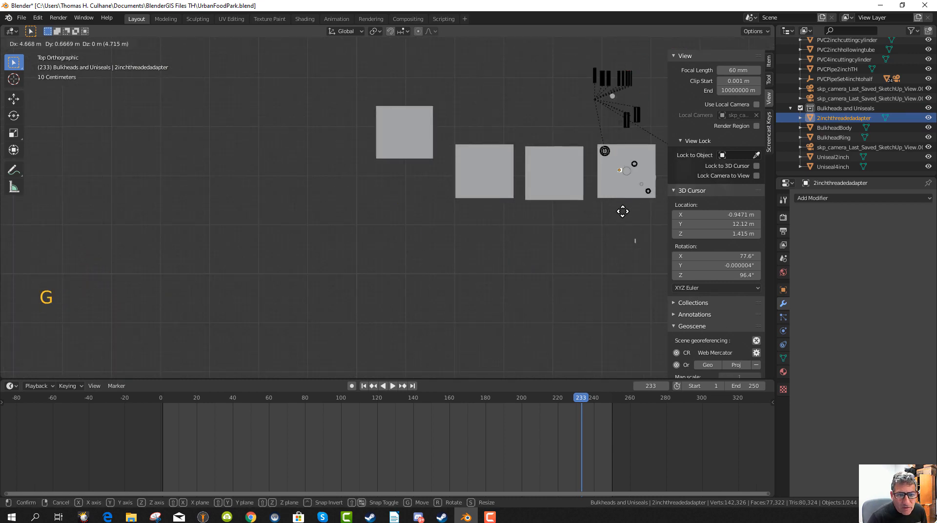
pyautogui.click(636, 207)
# Lower 2inchthreadedadapter along the Z axis until it sits just above the bulkhead on the tank top.
pyautogui.moveTo(582, 272); pyautogui.dragTo(567, 219, button='middle')
pyautogui.scroll(-10, 558, 251)
pyautogui.moveTo(556, 257); pyautogui.dragTo(562, 221, button='middle')
pyautogui.press('g')
pyautogui.press('z')
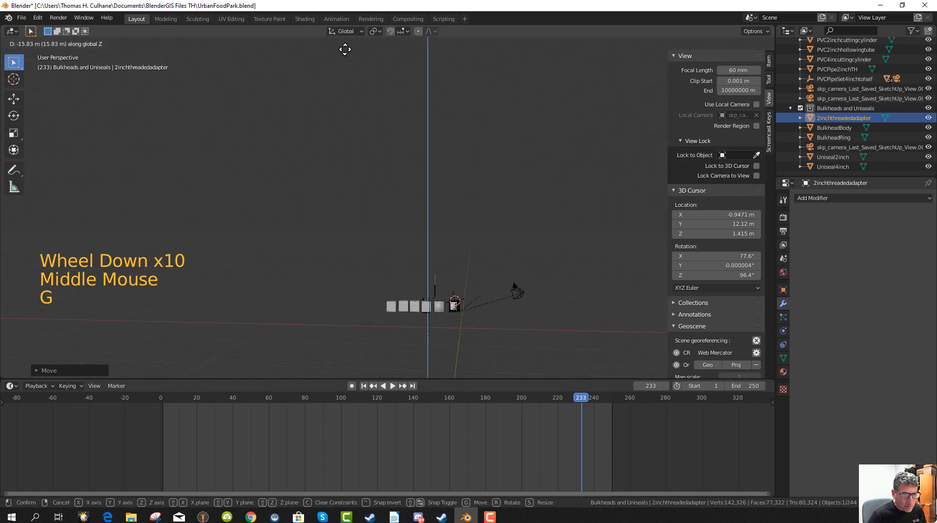
pyautogui.click(370, 350)
pyautogui.press('KP_Decimal')
pyautogui.scroll(-18, 379, 337)
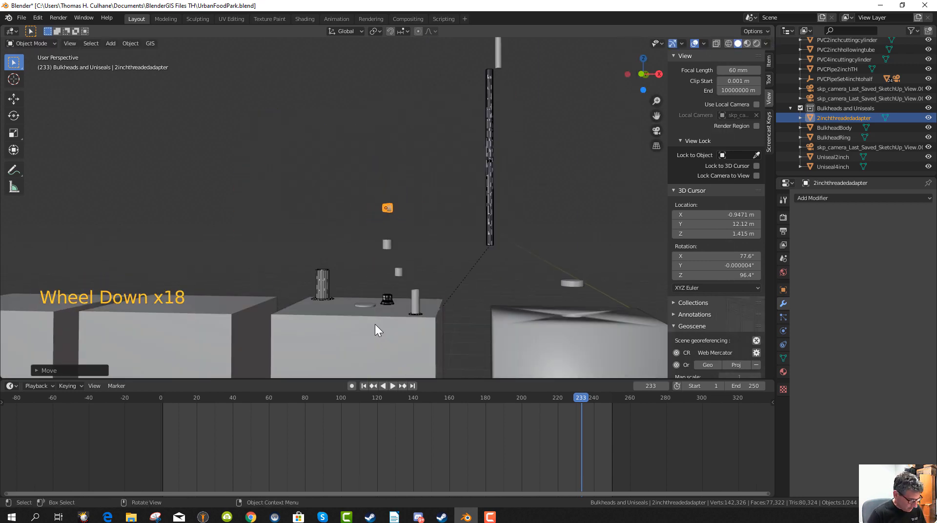
pyautogui.press('g')
pyautogui.press('z')
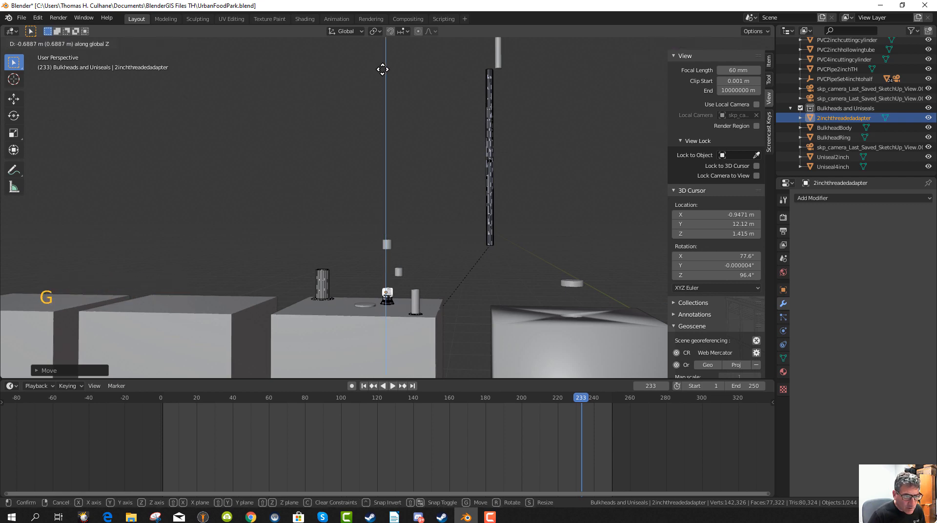
pyautogui.click(383, 67)
pyautogui.middleClick(394, 194)
pyautogui.moveTo(394, 194); pyautogui.dragTo(407, 56, button='middle')
pyautogui.scroll(5, 447, 259)
pyautogui.moveTo(429, 205); pyautogui.dragTo(349, 213, button='middle')
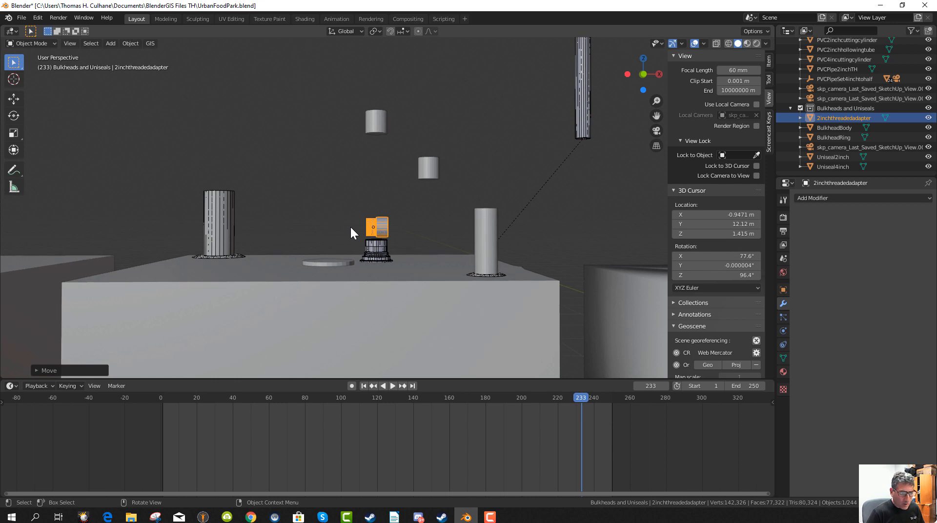
pyautogui.press('r')
pyautogui.press('y')
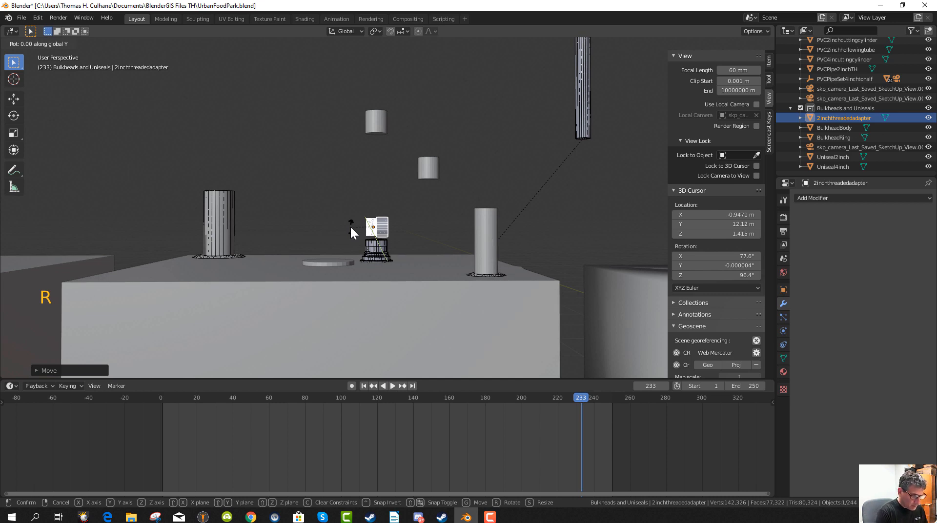
pyautogui.write('90')
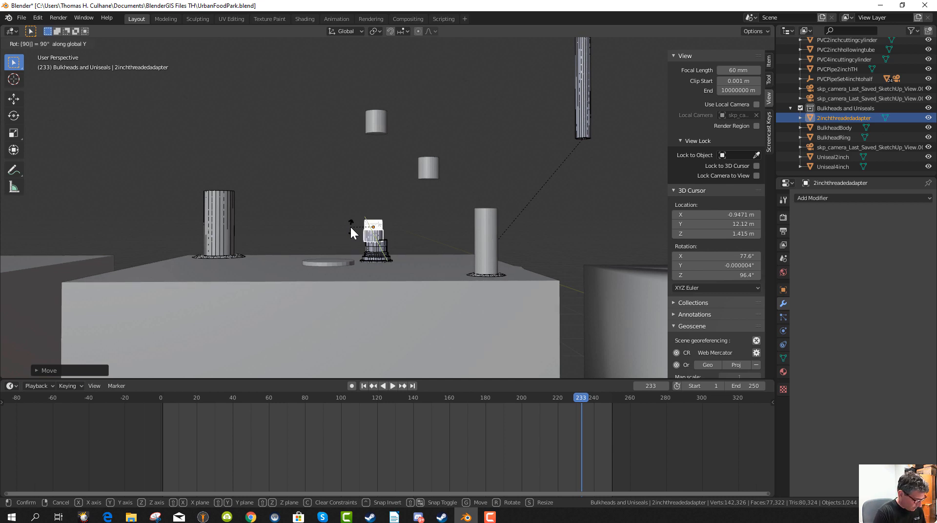
pyautogui.press('Return')
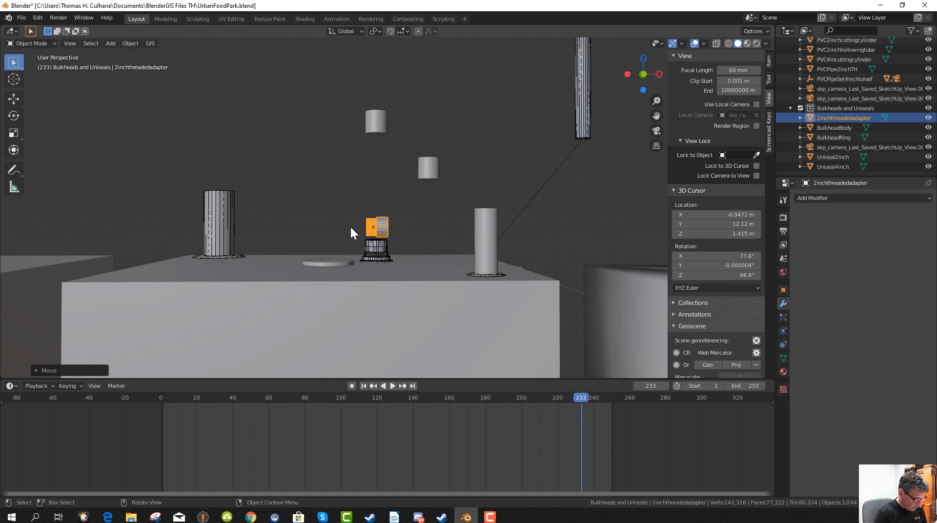
# Rotate 2inchthreadedadapter 270° about the global Y axis so its threaded end faces down.
pyautogui.press('r')
pyautogui.write('y')
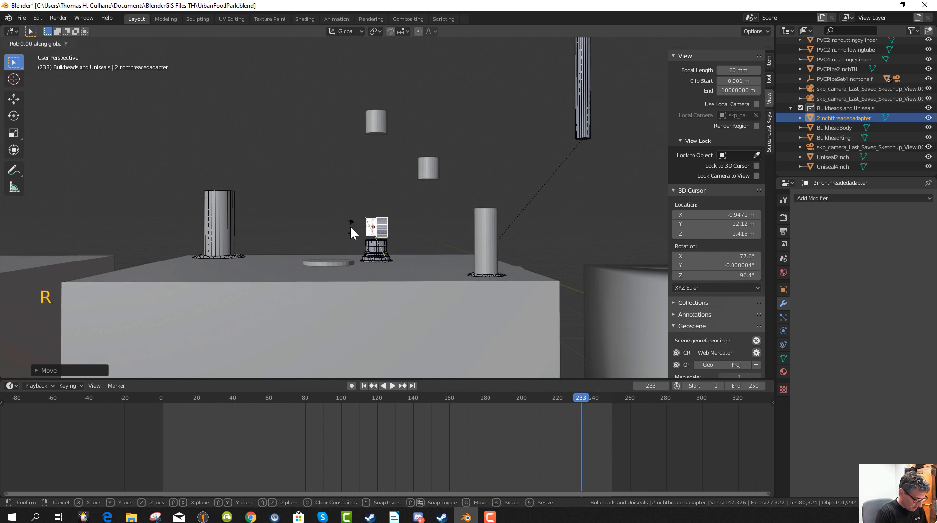
pyautogui.write('270')
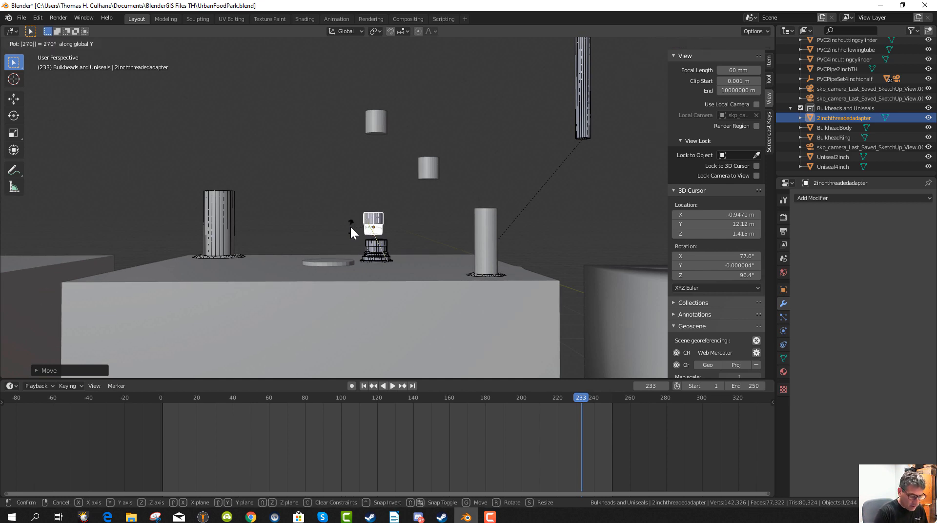
pyautogui.press('Return')
# Bring the threaded adapter closer to the bulkhead and center it over the bulkhead opening in top orthographic view.
pyautogui.scroll(5, 410, 244)
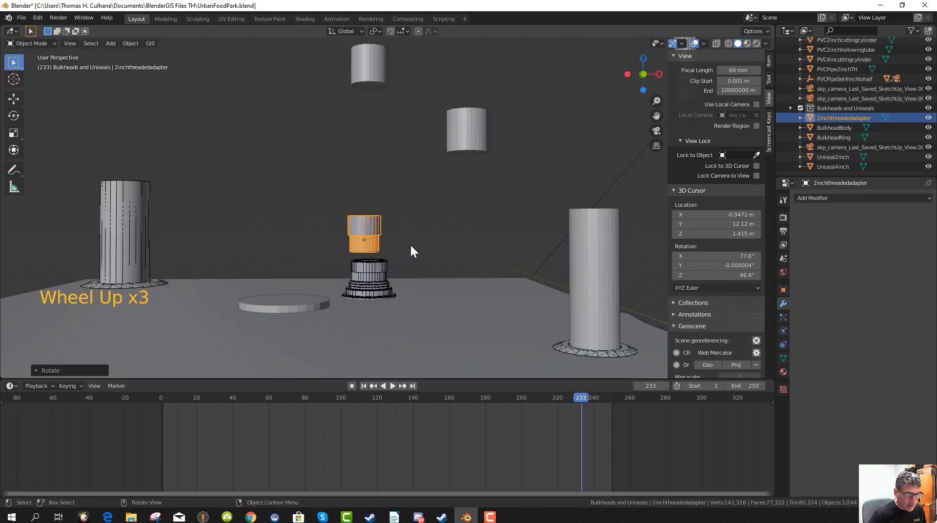
pyautogui.press('g')
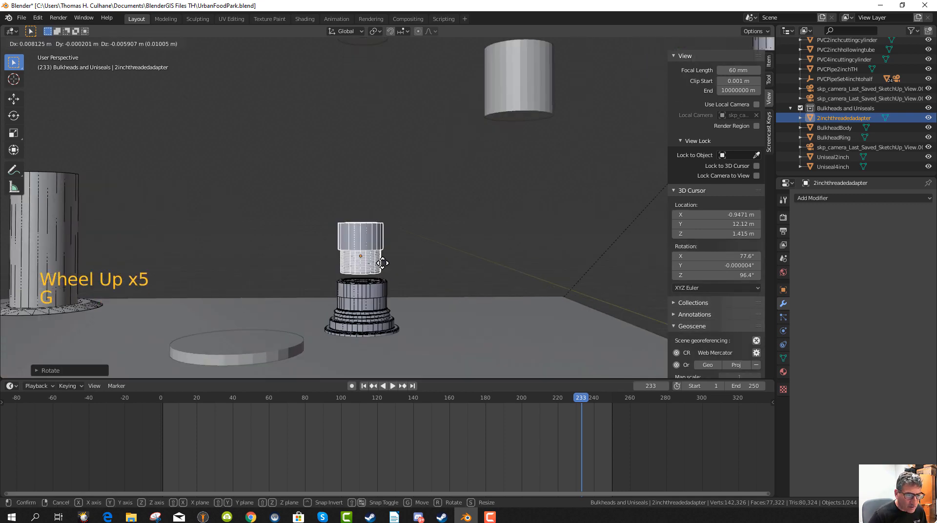
pyautogui.click(384, 273)
pyautogui.moveTo(433, 301); pyautogui.dragTo(333, 22, button='middle')
pyautogui.press('KP_7')
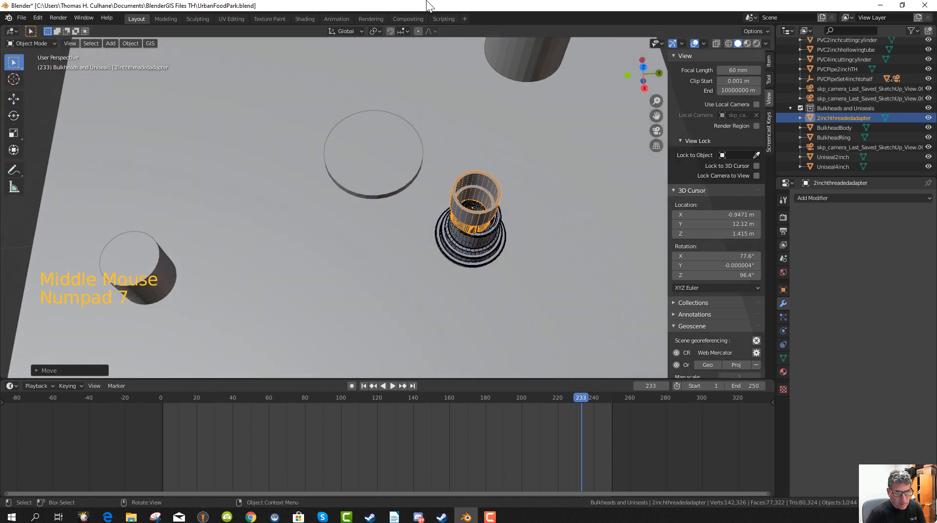
pyautogui.press('KP_7')
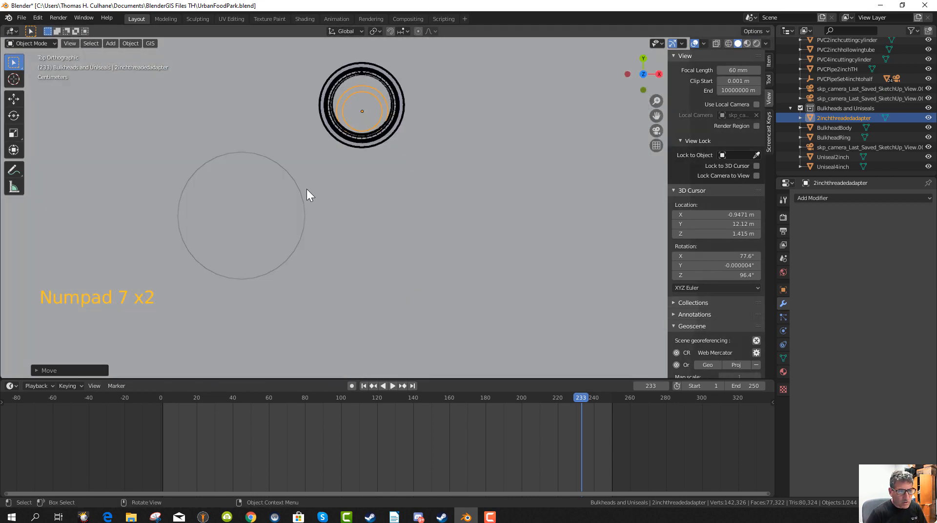
pyautogui.press('g')
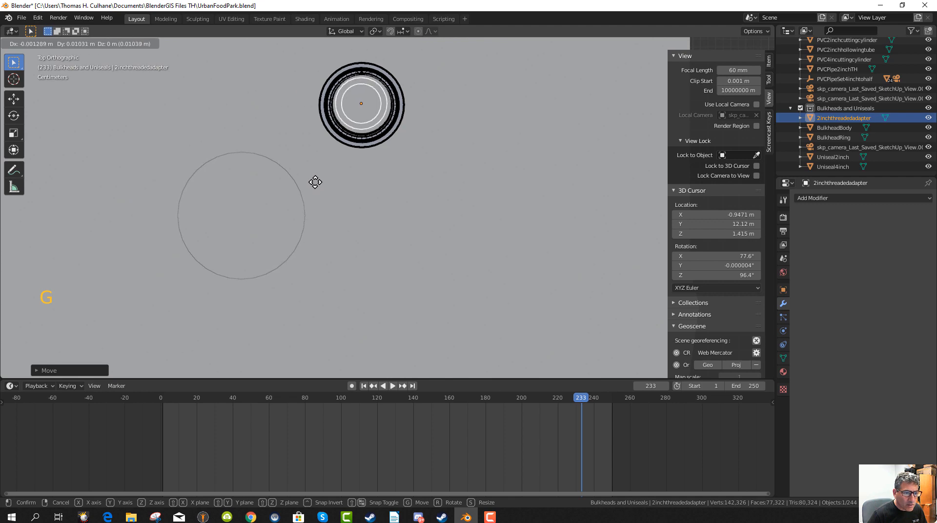
pyautogui.click(317, 188)
pyautogui.moveTo(317, 188); pyautogui.dragTo(324, 104, button='middle')
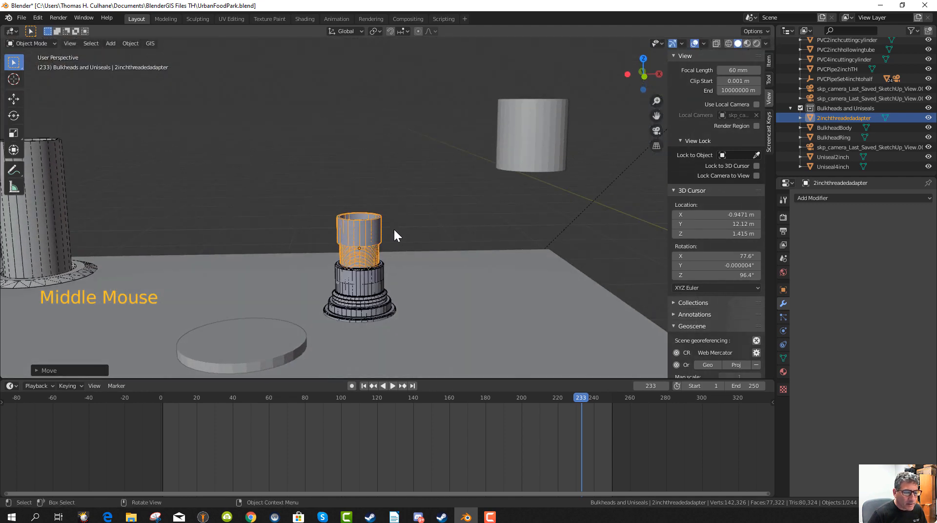
pyautogui.moveTo(393, 234); pyautogui.dragTo(402, 234, button='middle')
pyautogui.press('r')
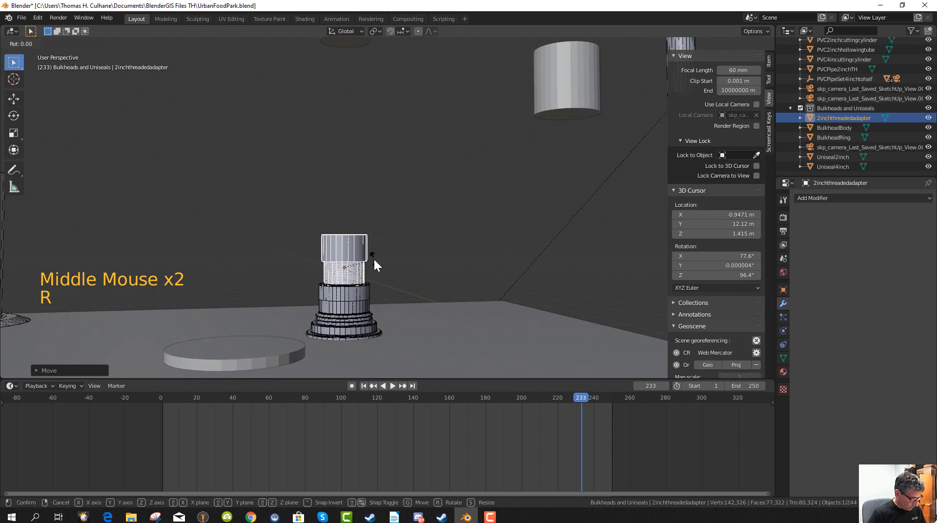
pyautogui.press('z')
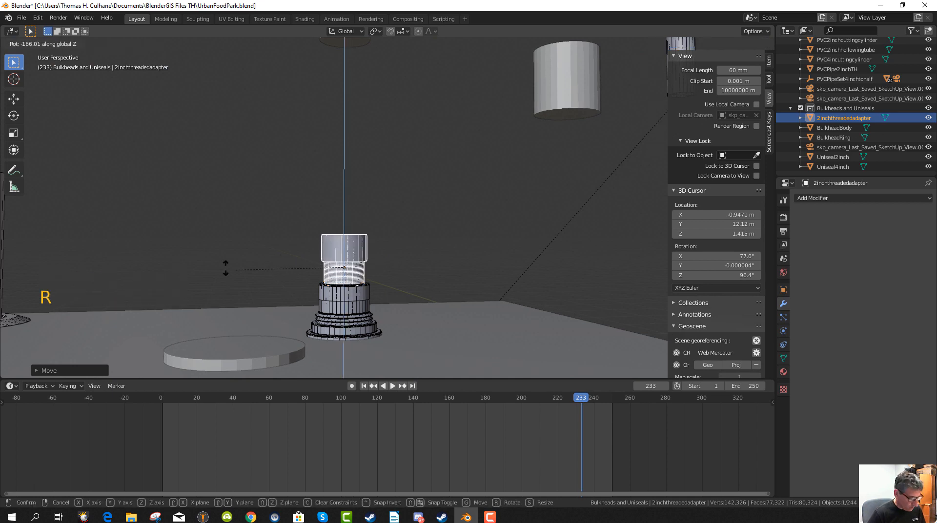
pyautogui.press('g')
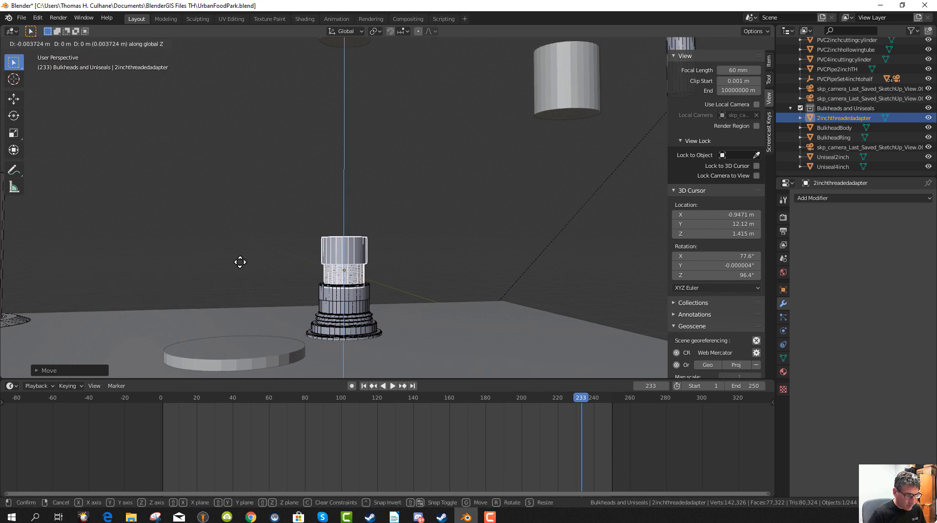
pyautogui.press('z')
pyautogui.press('z')
pyautogui.press('Escape')
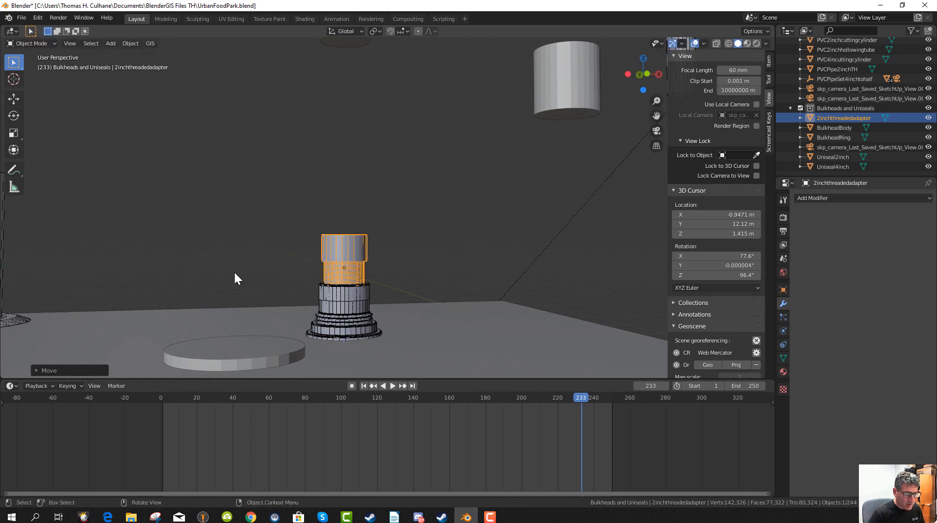
# Lower the adapter along the Z axis until its threaded section is seated inside the bulkhead.
pyautogui.press('g')
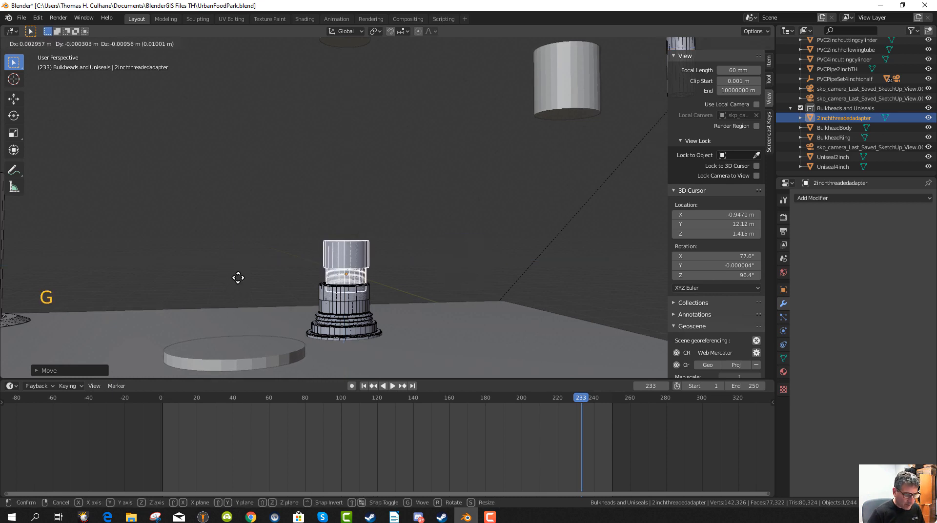
pyautogui.click(235, 275)
pyautogui.press('g')
pyautogui.press('z')
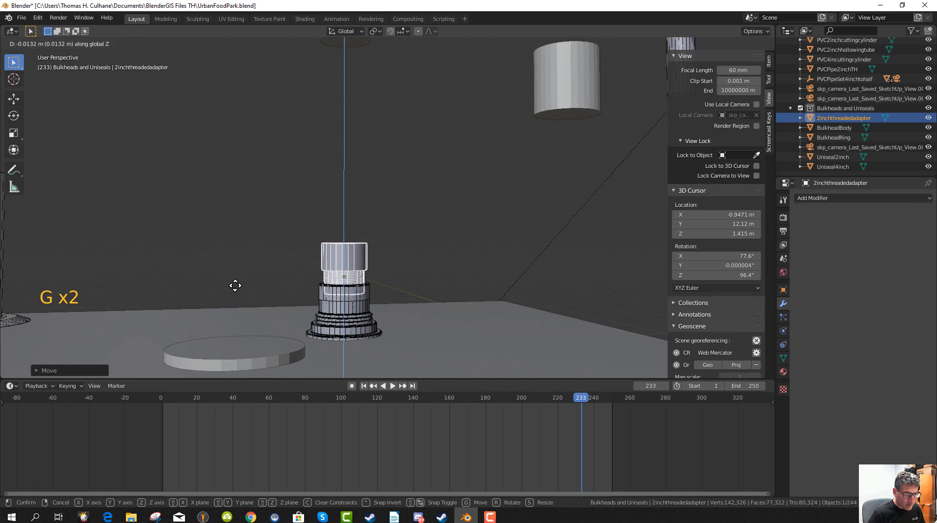
pyautogui.click(241, 295)
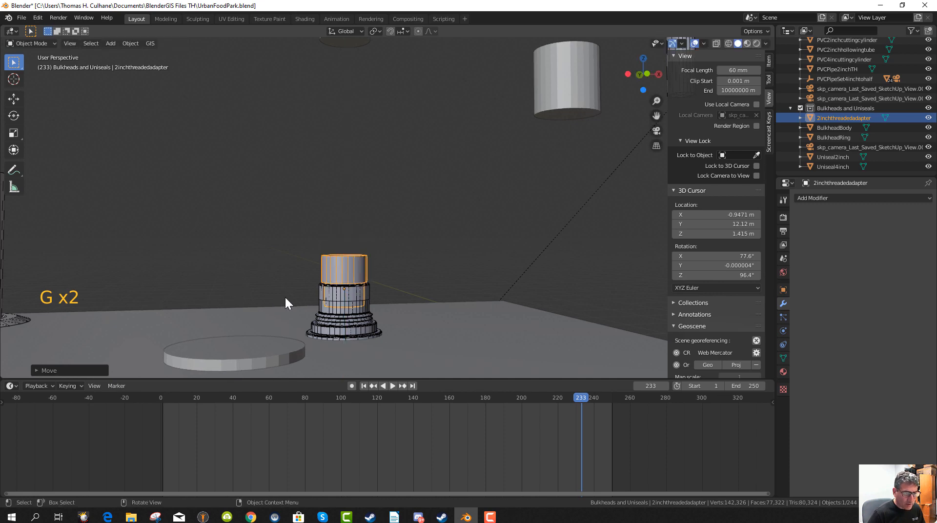
# Duplicate the PVCPipe2inchTH pipe and place the copy upright on the tank, raised above the original.
pyautogui.moveTo(285, 296); pyautogui.dragTo(424, 258, button='middle')
pyautogui.scroll(-3, 313, 298)
pyautogui.scroll(7, 366, 295)
pyautogui.scroll(-8, 363, 269)
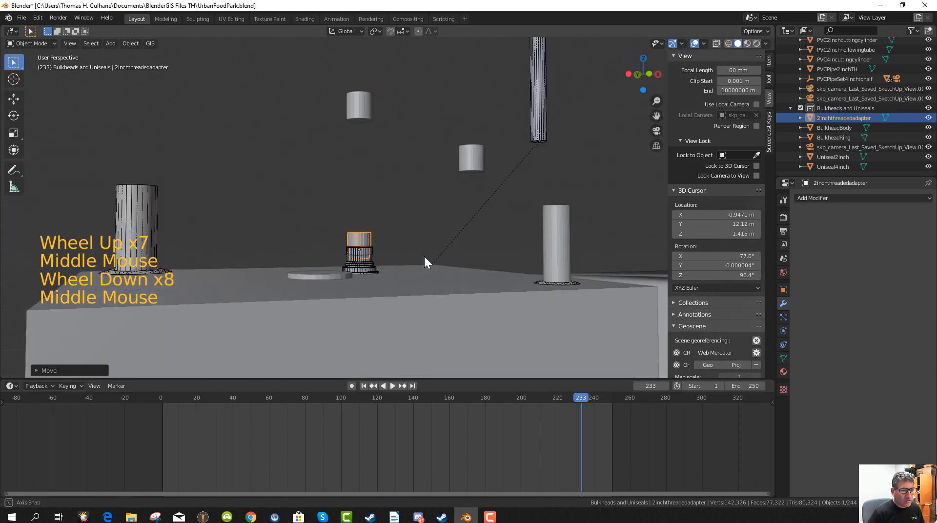
pyautogui.click(553, 258)
pyautogui.scroll(-4, 520, 258)
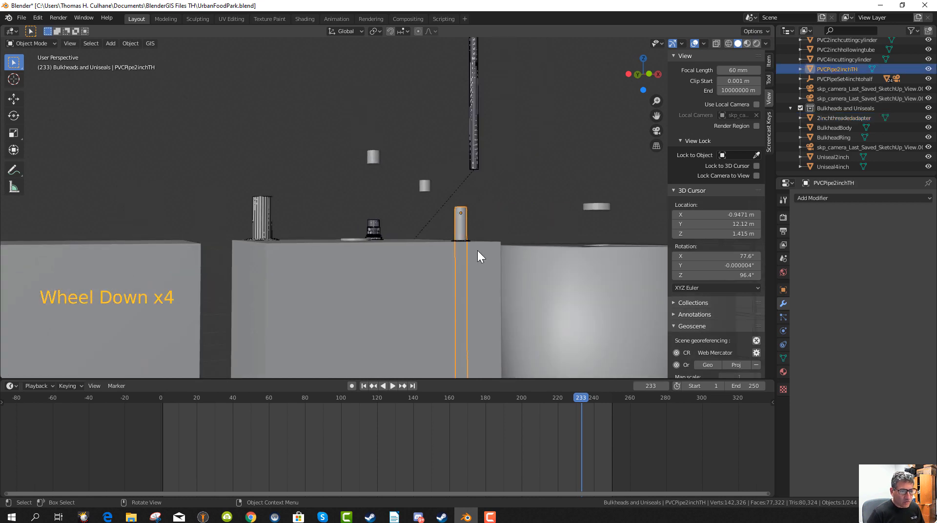
pyautogui.hotkey('shift', 'd')
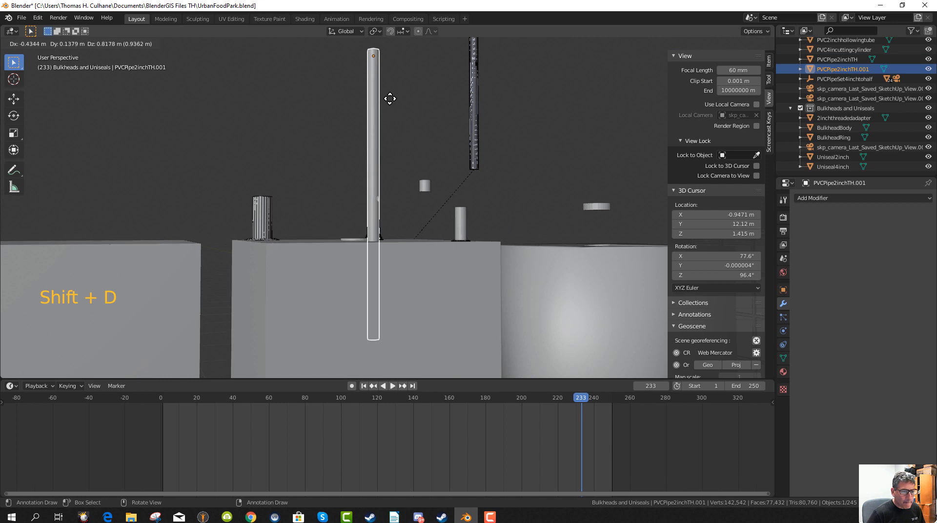
pyautogui.click(406, 166)
# In Edit Mode, add a single loop cut around the duplicated pipe just above its lower side hole.
pyautogui.moveTo(404, 167); pyautogui.dragTo(335, 221, button='middle')
pyautogui.scroll(3, 375, 168)
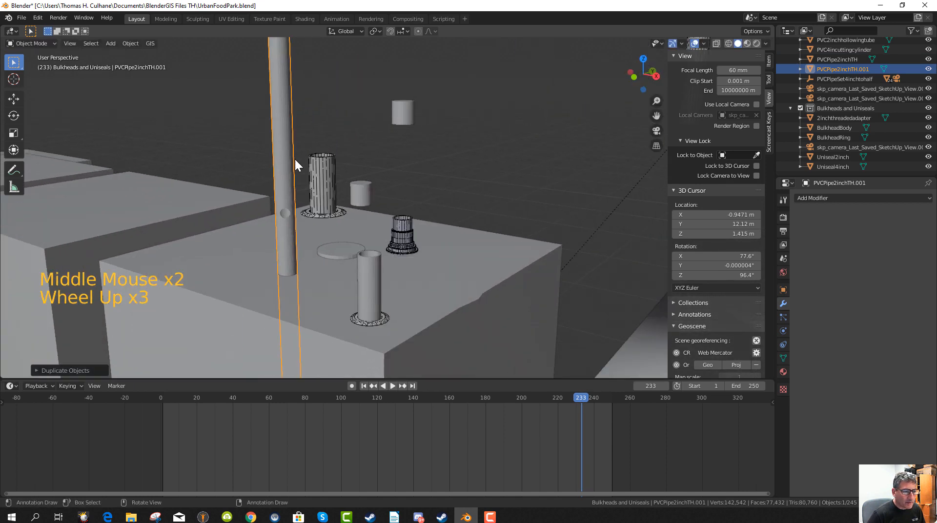
pyautogui.moveTo(341, 186); pyautogui.dragTo(379, 166, button='middle')
pyautogui.scroll(-4, 348, 159)
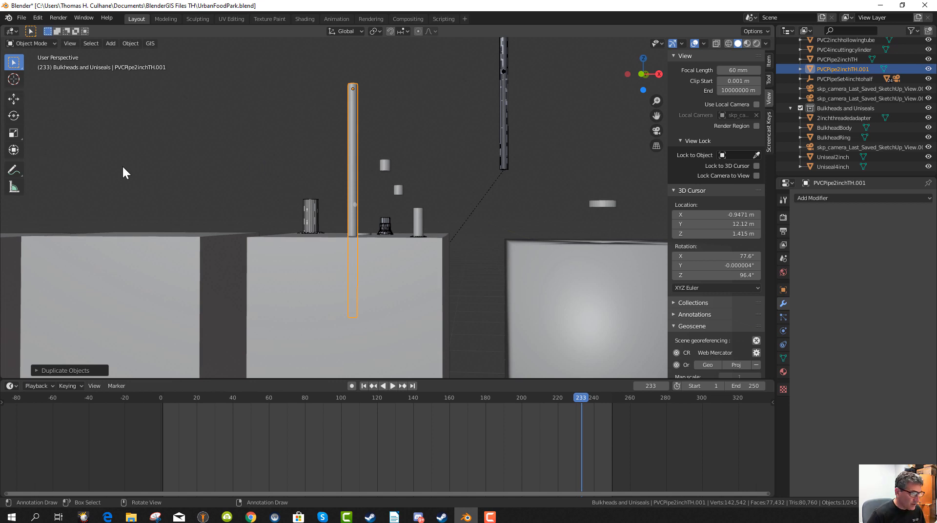
pyautogui.press('Tab')
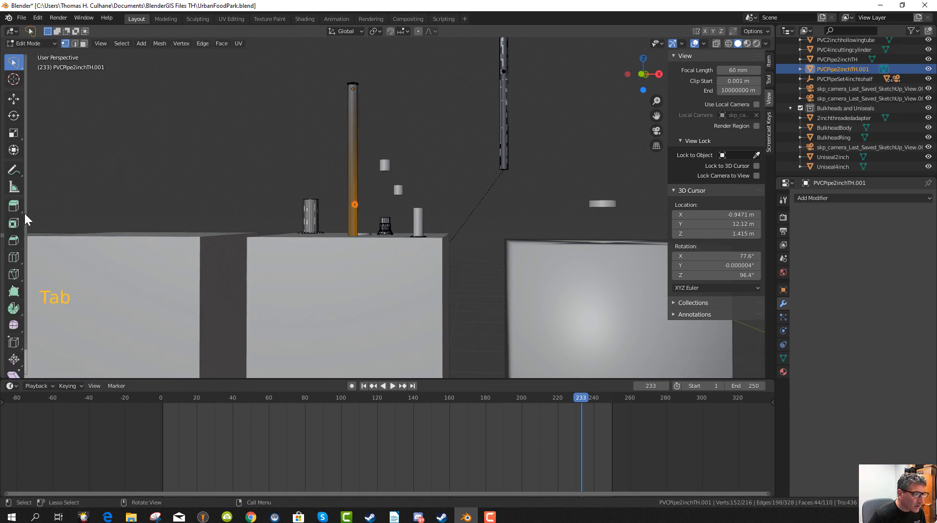
pyautogui.click(14, 258)
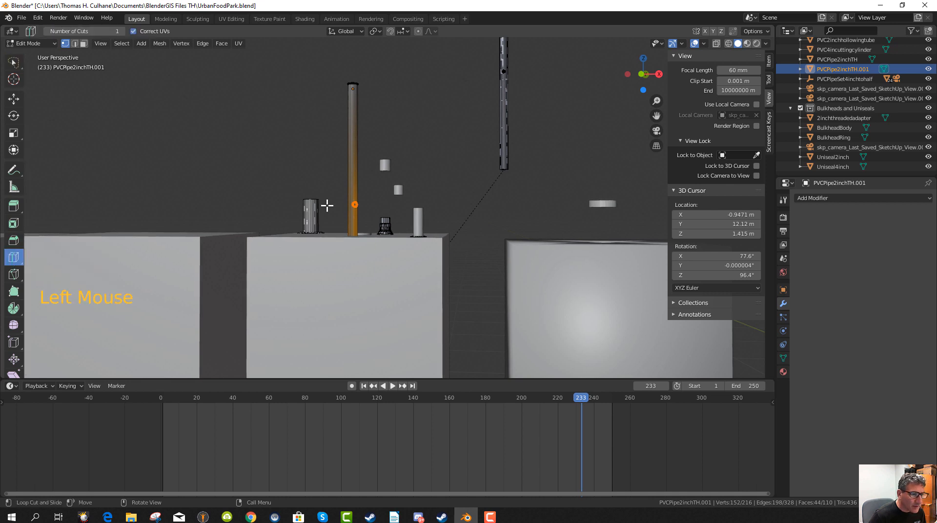
pyautogui.doubleClick(350, 185)
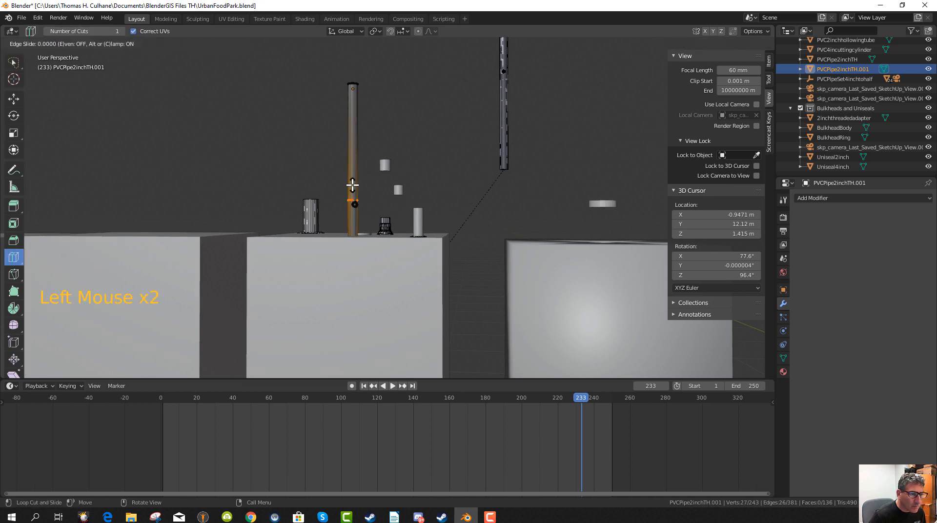
pyautogui.click(355, 154)
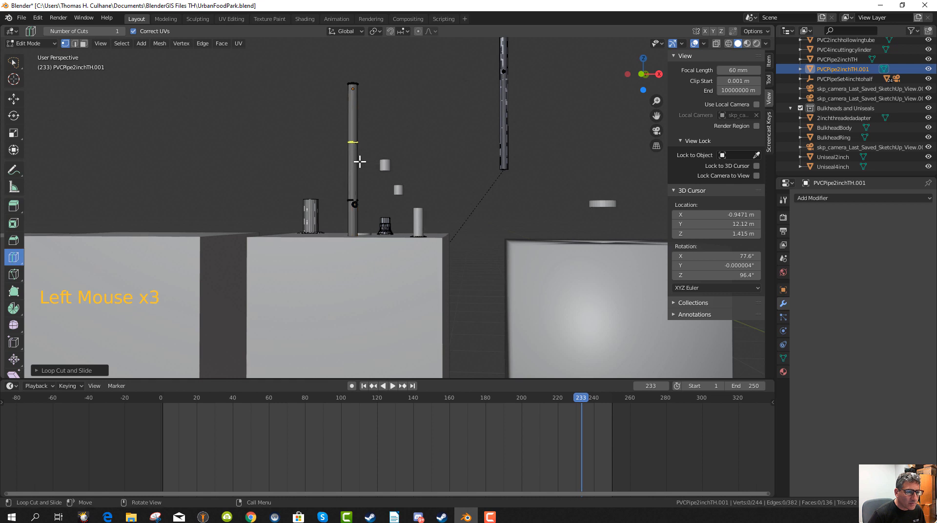
# Add two more loop cuts around the upper part of the duplicated pipe, one midway and one nearer its top end.
pyautogui.click(359, 162)
pyautogui.scroll(4, 395, 112)
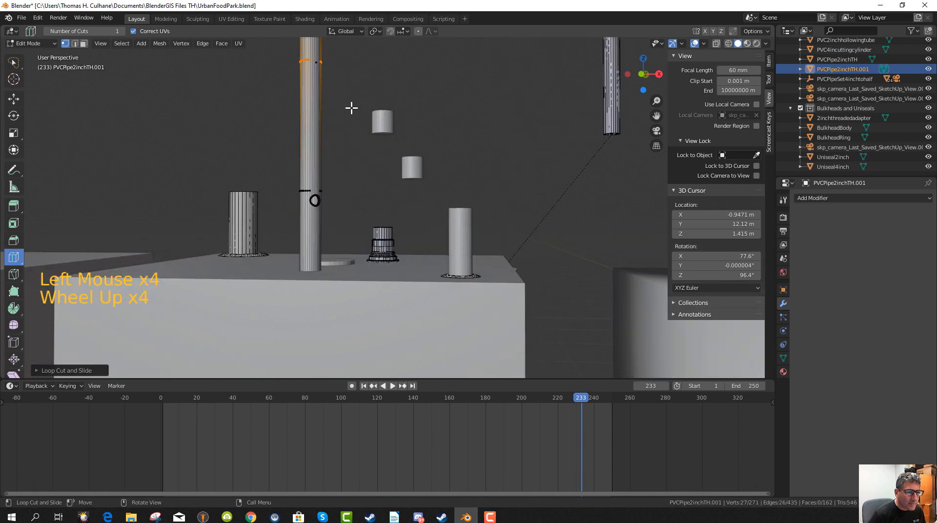
pyautogui.scroll(-4, 352, 108)
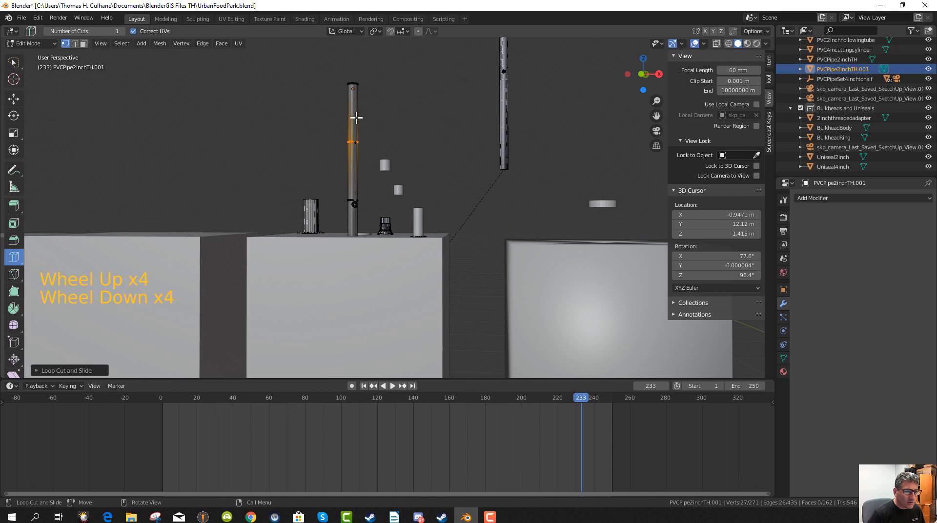
pyautogui.click(360, 107)
pyautogui.scroll(2, 366, 128)
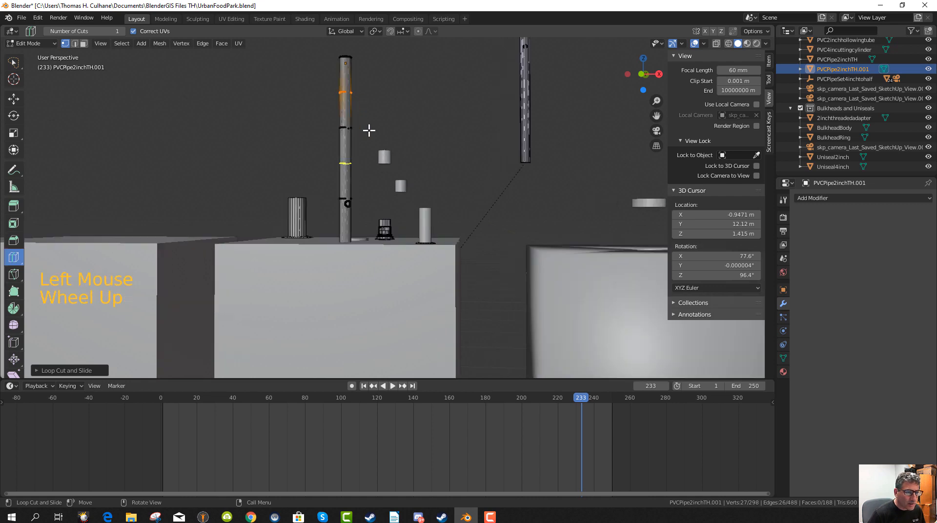
pyautogui.moveTo(335, 151); pyautogui.dragTo(297, 128, button='middle')
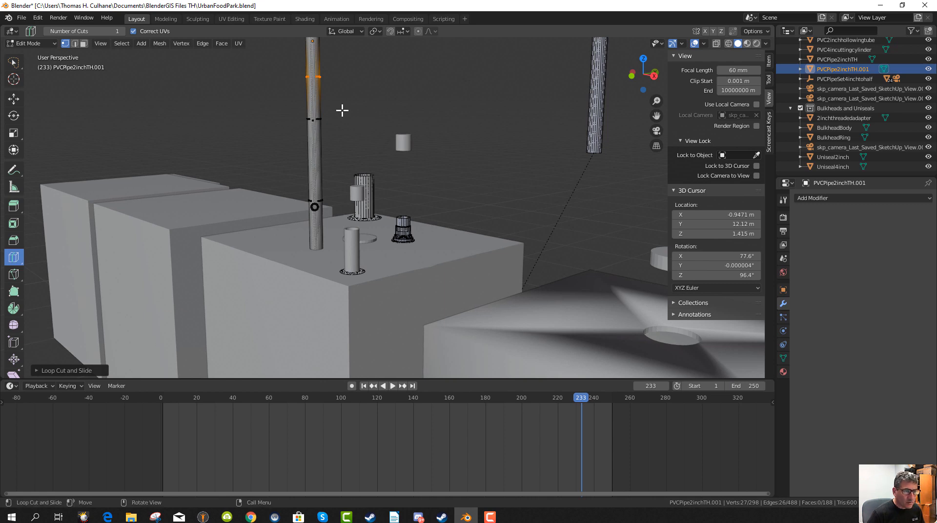
# Add another loop cut around the duplicated pipe, just below its top end.
pyautogui.moveTo(341, 109); pyautogui.dragTo(333, 57, button='middle')
pyautogui.click(327, 55)
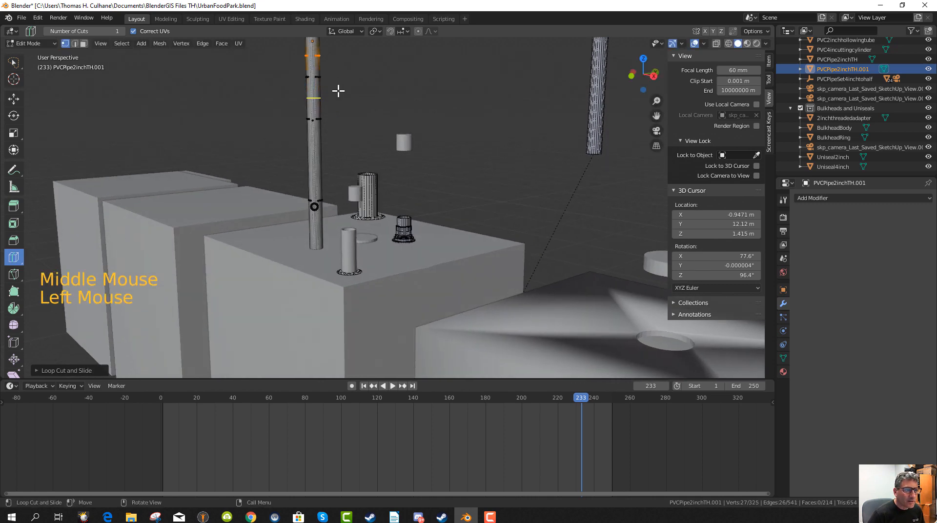
pyautogui.moveTo(335, 90); pyautogui.dragTo(358, 107, button='middle')
pyautogui.scroll(-5, 346, 144)
pyautogui.moveTo(346, 144); pyautogui.dragTo(448, 127, button='middle')
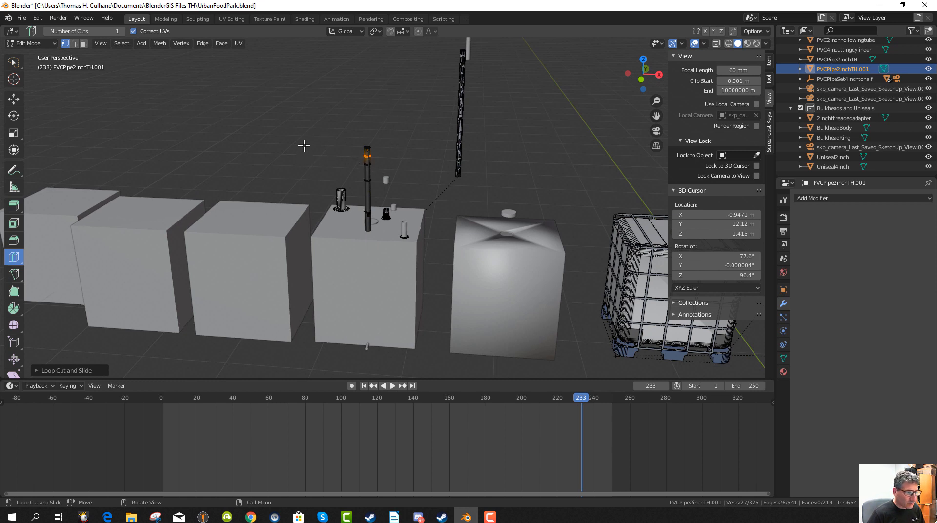
pyautogui.scroll(5, 304, 145)
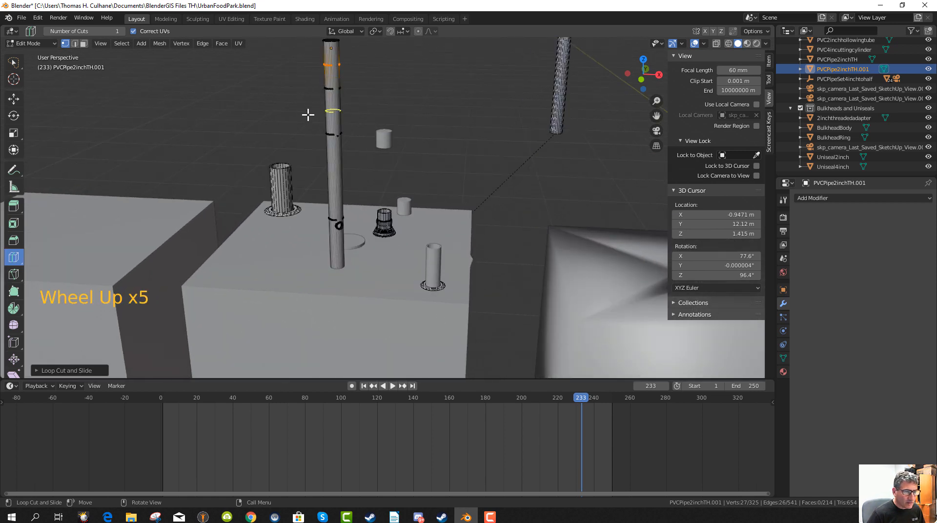
# Box-select the duplicated pipe's geometry below its uppermost loop cut and delete those vertices.
pyautogui.click(13, 62)
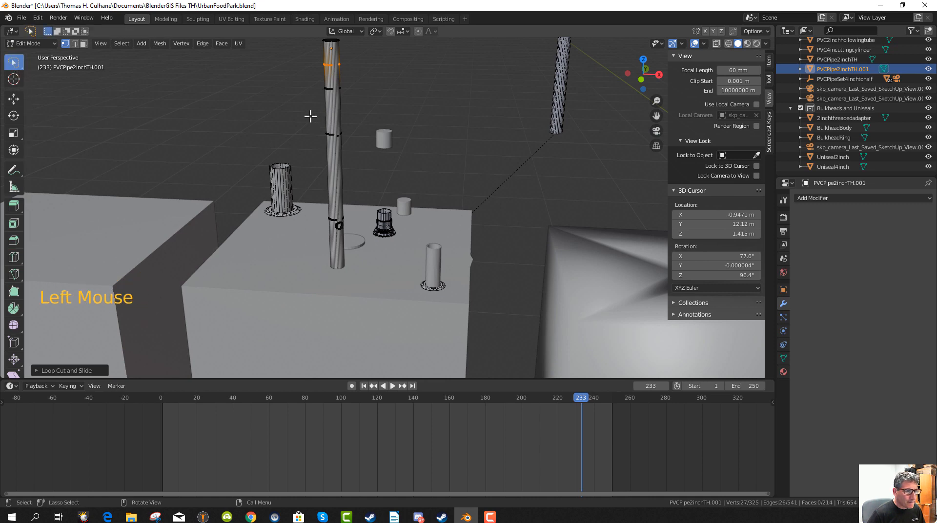
pyautogui.moveTo(312, 79); pyautogui.dragTo(330, 184)
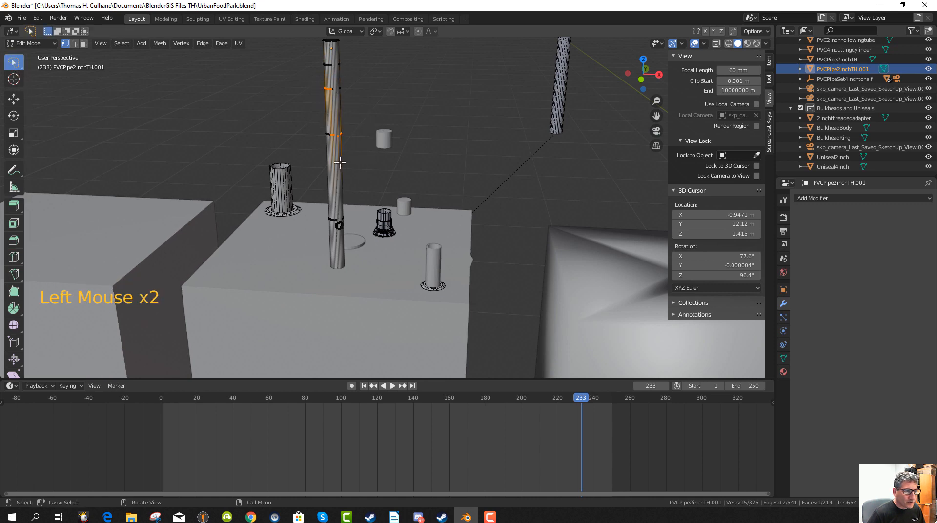
pyautogui.moveTo(340, 162)
pyautogui.mouseDown(button='middle')
pyautogui.moveTo(345, 138)
pyautogui.moveTo(356, 138)
pyautogui.moveTo(324, 174)
pyautogui.moveTo(350, 161)
pyautogui.mouseUp(button='middle')
pyautogui.scroll(-3, 325, 145)
pyautogui.press('b')
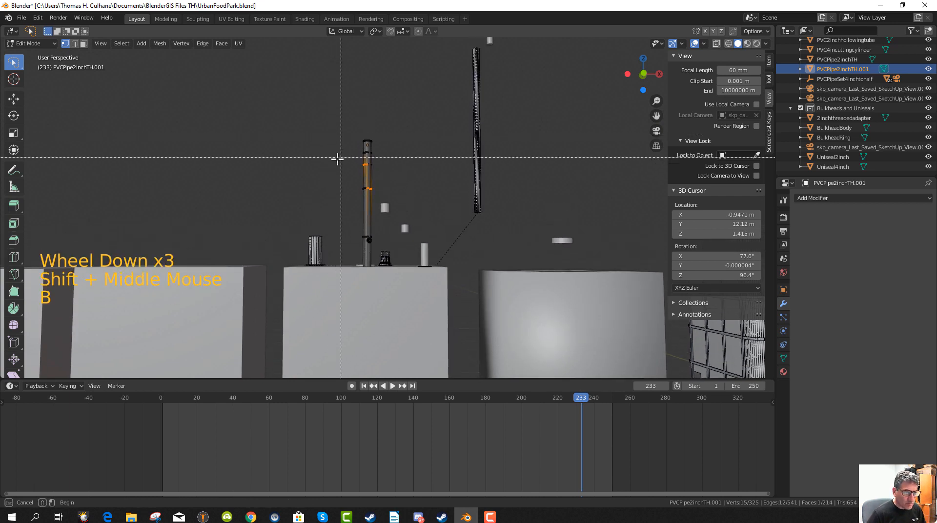
pyautogui.moveTo(336, 159); pyautogui.dragTo(398, 352)
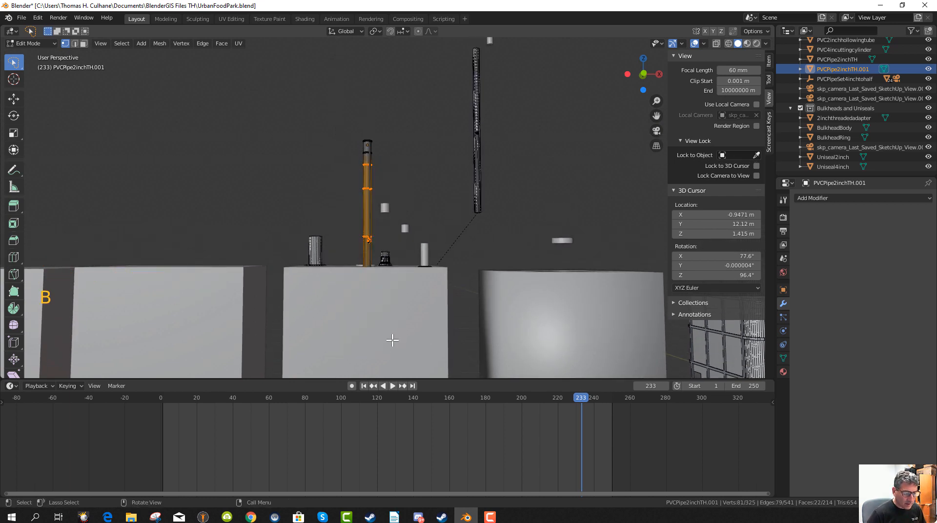
pyautogui.press('x')
pyautogui.click(375, 340)
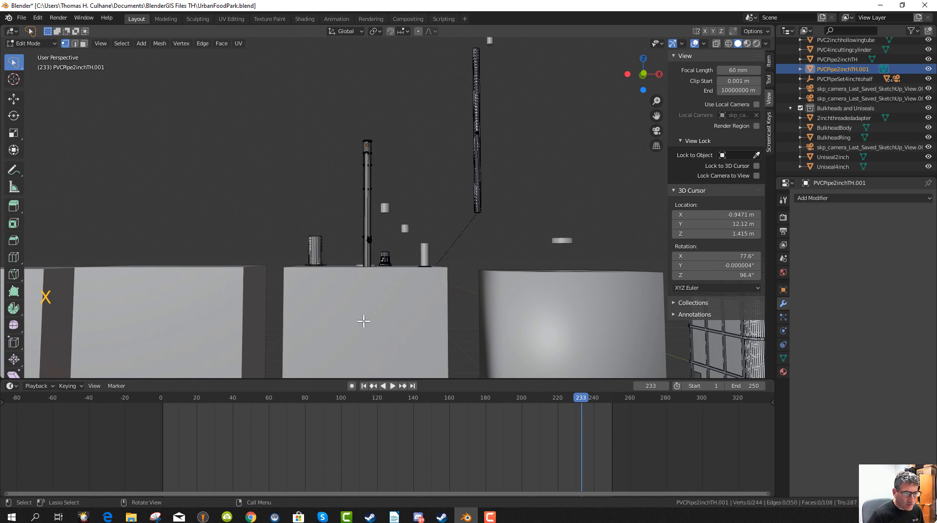
# Clear more of the pipe below its top section by deleting the box-selected vertices, then the edges of a fresh selection.
pyautogui.press('b')
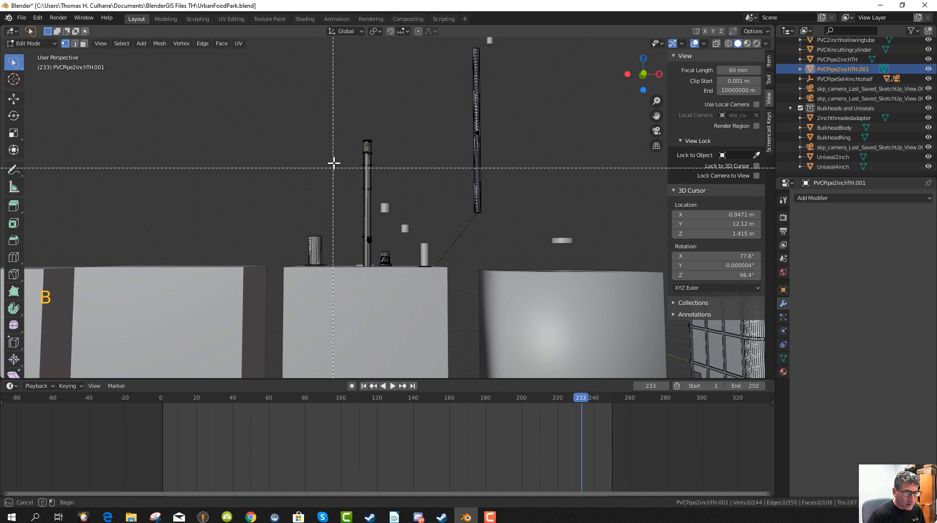
pyautogui.moveTo(336, 157); pyautogui.dragTo(392, 347)
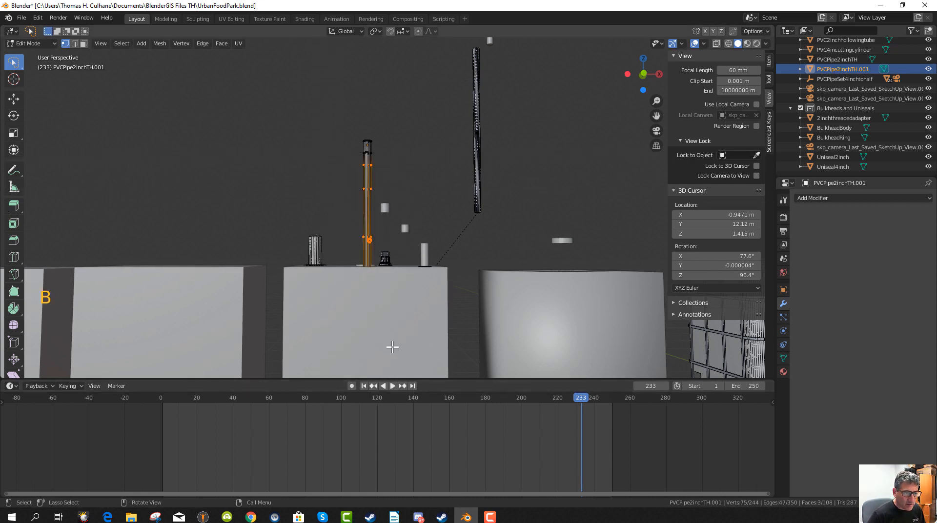
pyautogui.press('x')
pyautogui.click(385, 338)
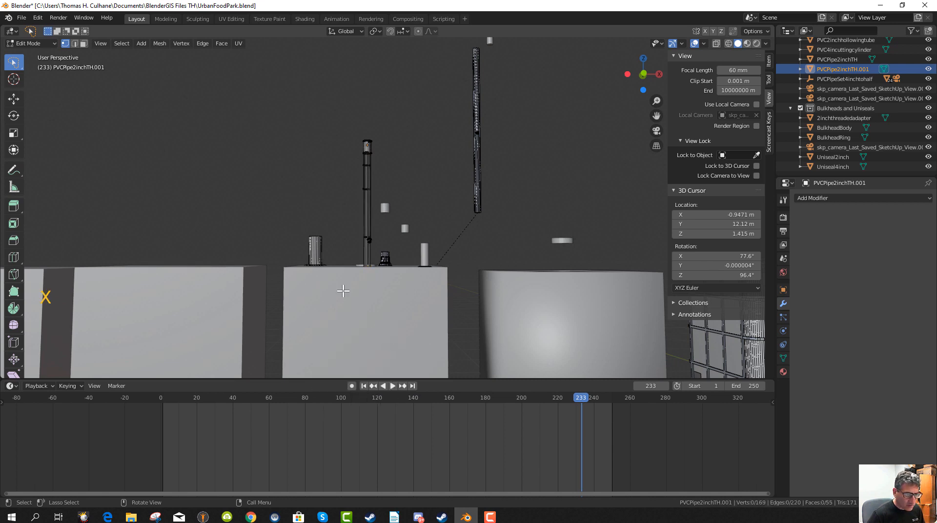
pyautogui.press('b')
pyautogui.moveTo(349, 159); pyautogui.dragTo(404, 369)
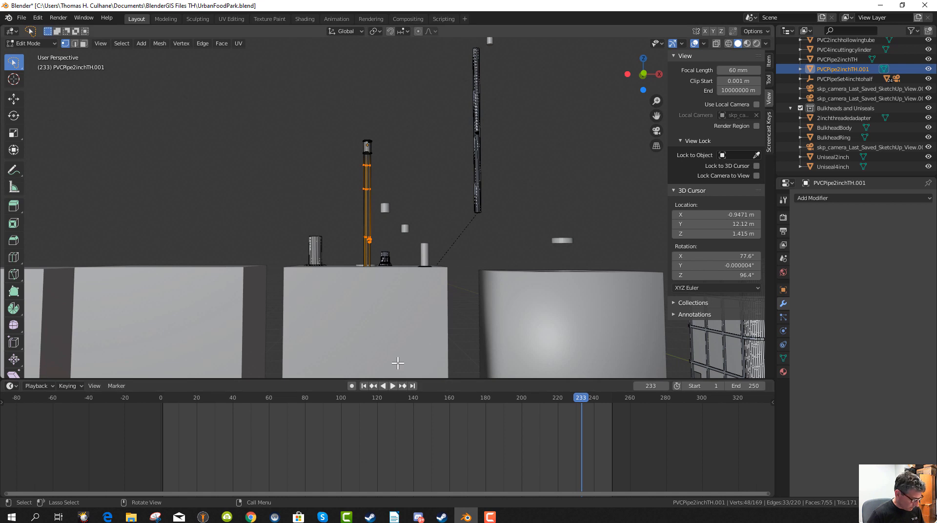
pyautogui.press('x')
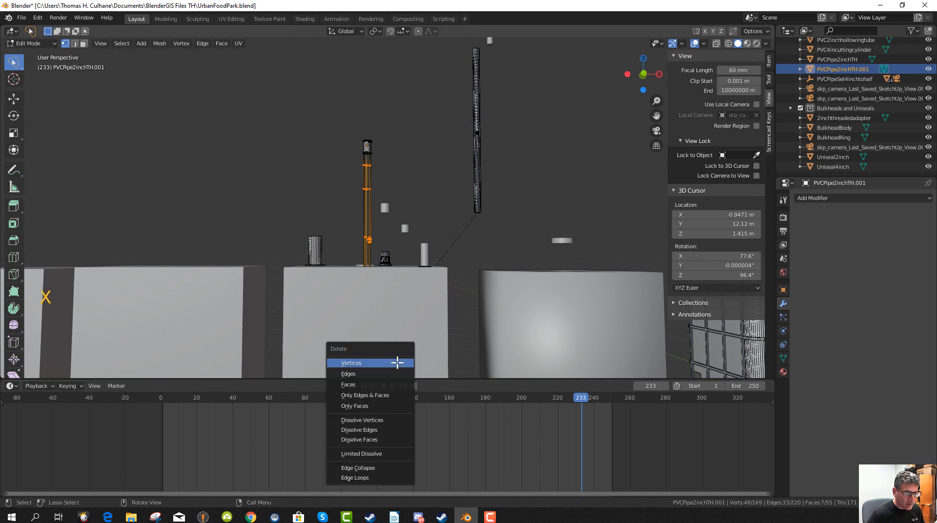
pyautogui.click(374, 373)
# Delete the vertices still left along the pipe's shaft in two further box selections.
pyautogui.press('b')
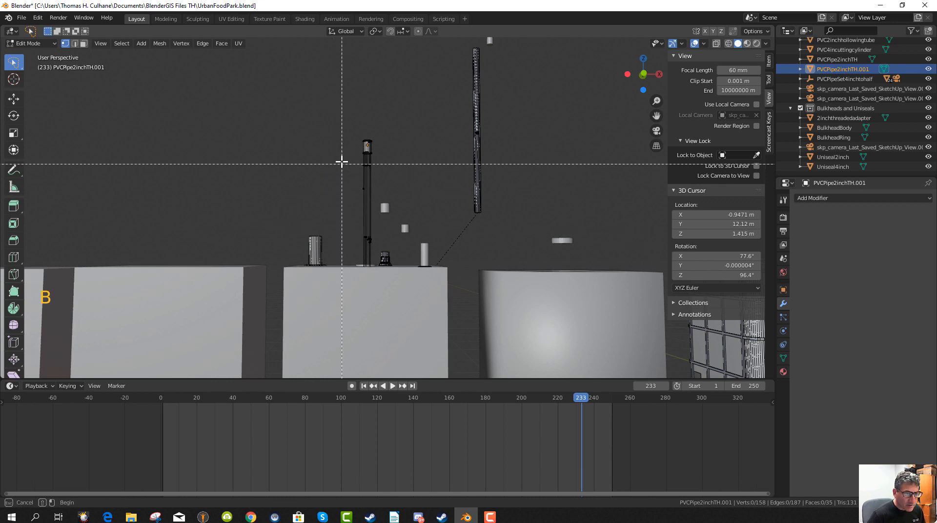
pyautogui.moveTo(345, 155); pyautogui.dragTo(403, 369)
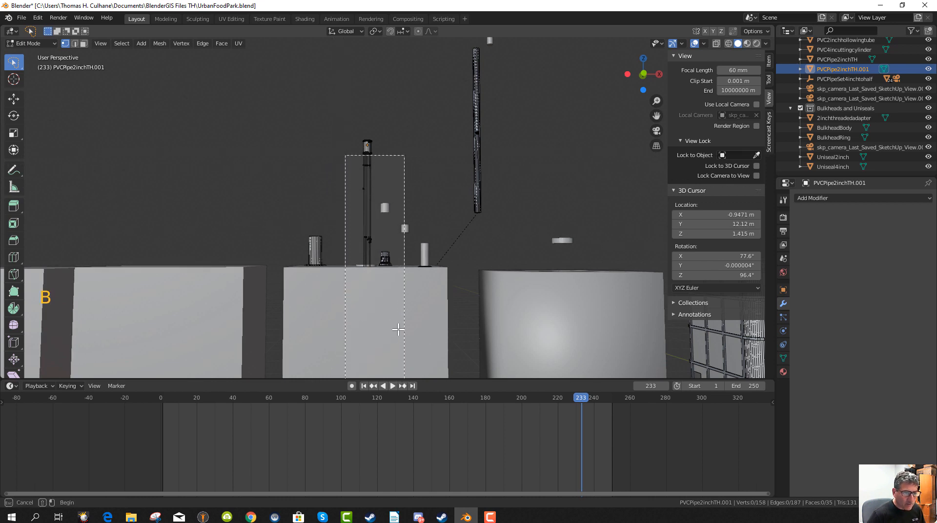
pyautogui.moveTo(398, 329); pyautogui.dragTo(401, 337)
pyautogui.press('x')
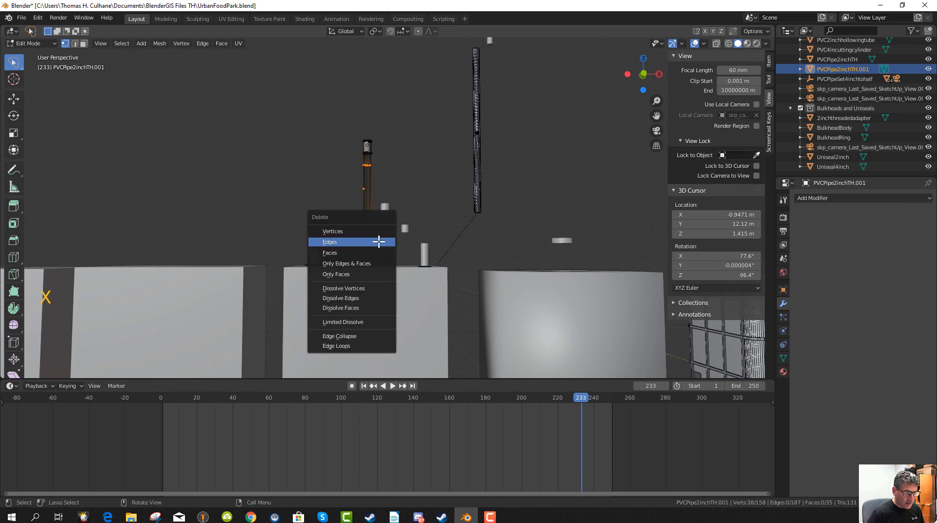
pyautogui.click(352, 231)
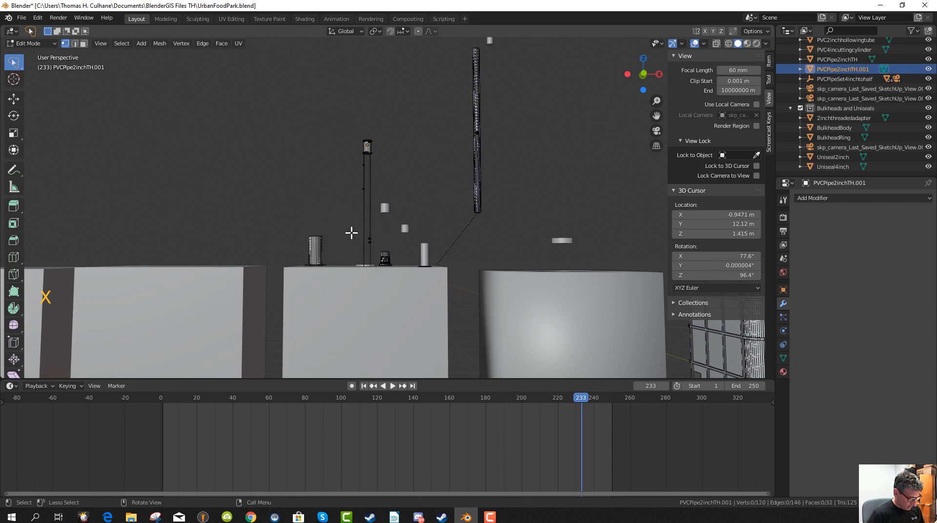
pyautogui.press('b')
pyautogui.moveTo(353, 158); pyautogui.dragTo(396, 335)
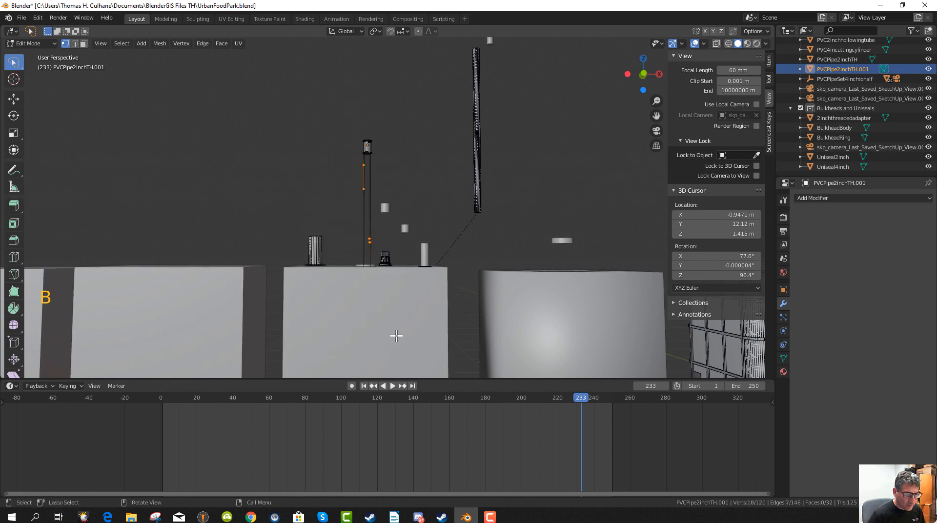
pyautogui.press('x')
pyautogui.click(386, 329)
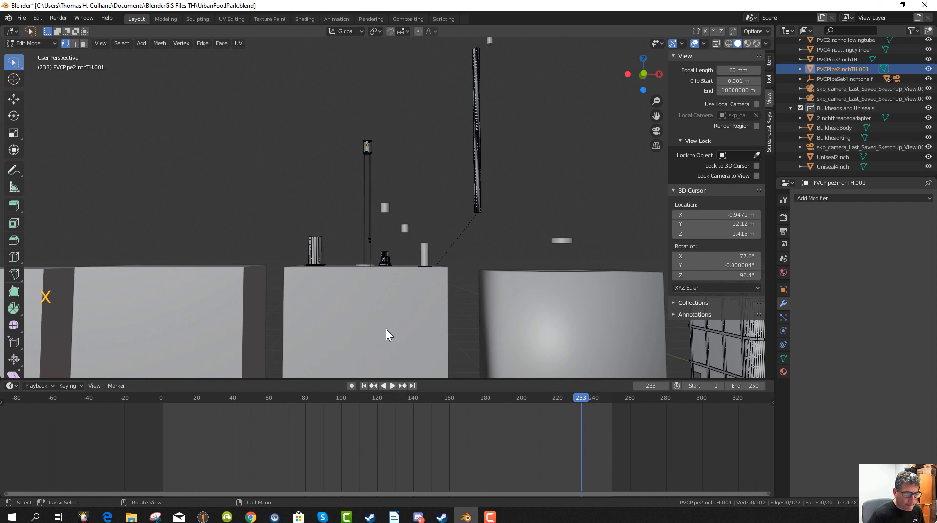
# Delete the stray vertices remaining around the pipe's lower side hole.
pyautogui.press('b')
pyautogui.moveTo(349, 158); pyautogui.dragTo(391, 303)
pyautogui.moveTo(375, 243); pyautogui.dragTo(373, 251)
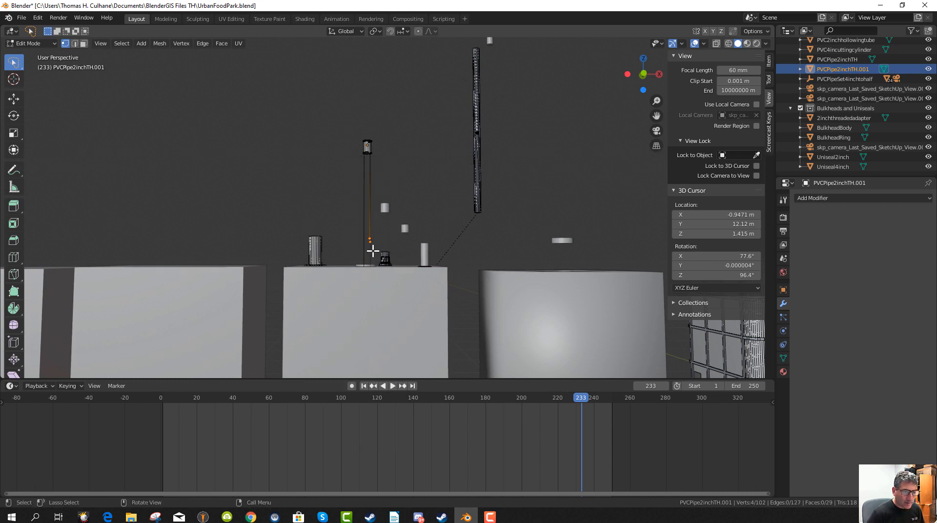
pyautogui.press('x')
pyautogui.click(367, 254)
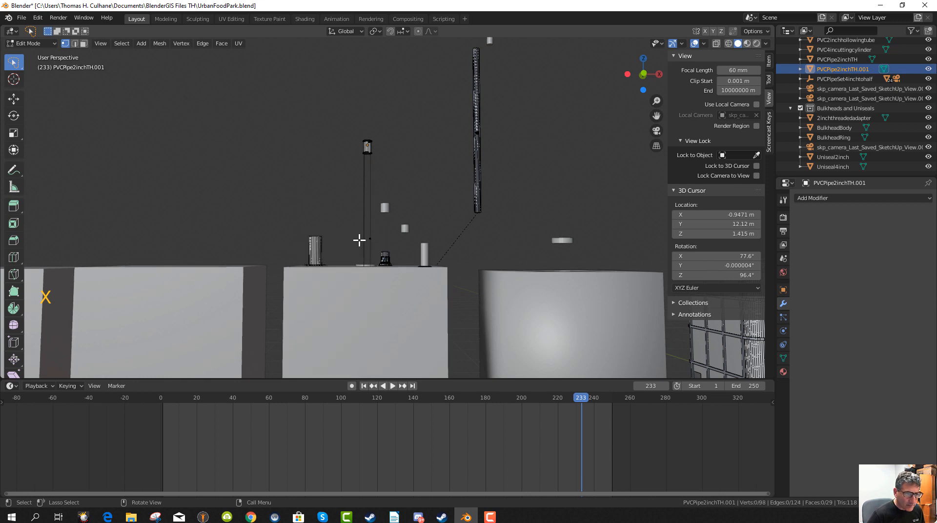
pyautogui.press('b')
pyautogui.moveTo(355, 174); pyautogui.dragTo(386, 297)
pyautogui.press('x')
pyautogui.click(379, 294)
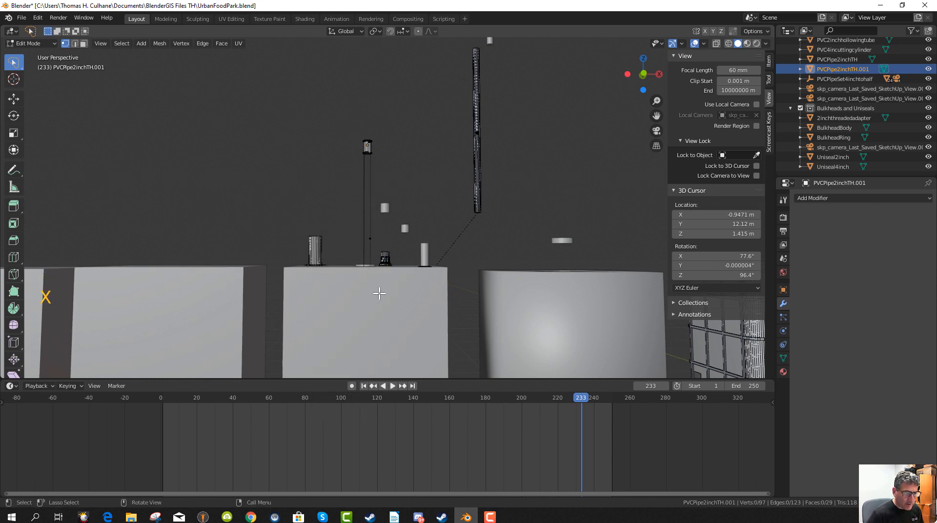
# Switch the viewport to wireframe shading and delete the leftover vertices below the pipe's top section, including those inside the tank.
pyautogui.press('z')
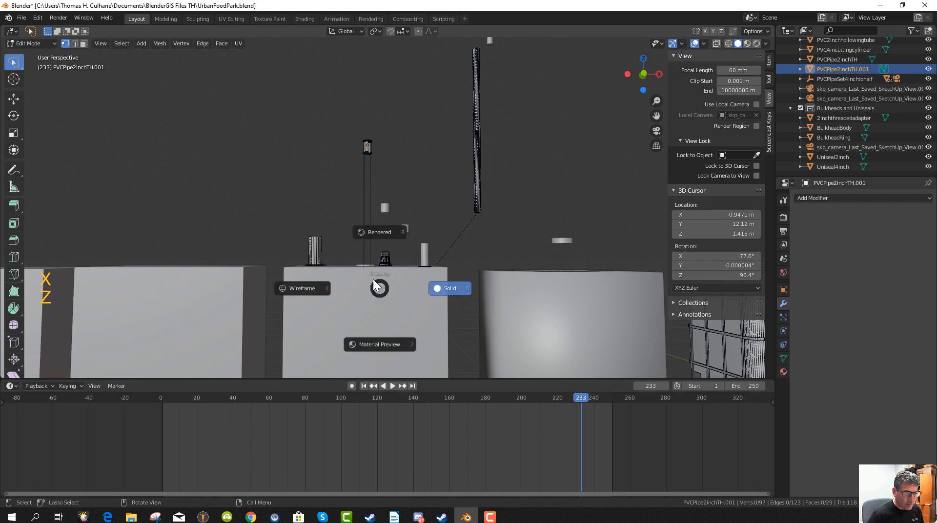
pyautogui.click(311, 288)
pyautogui.press('b')
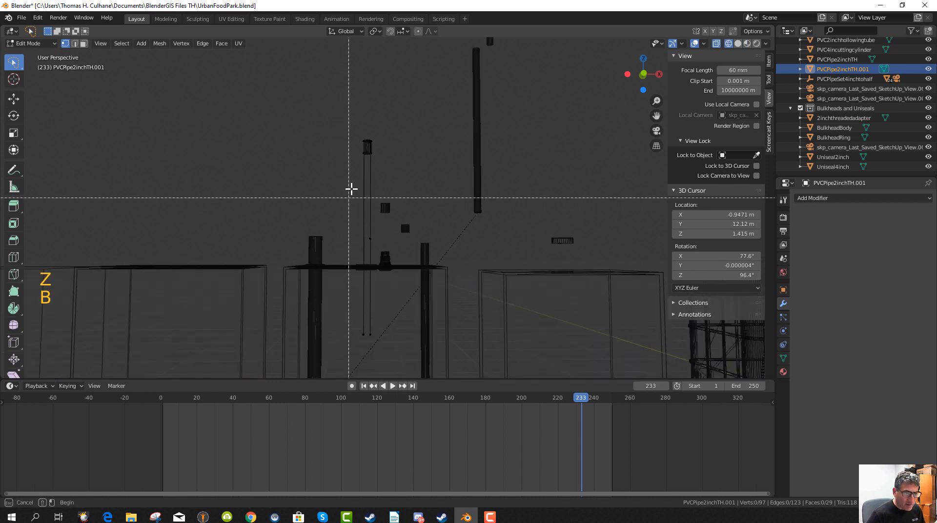
pyautogui.moveTo(353, 174); pyautogui.dragTo(384, 351)
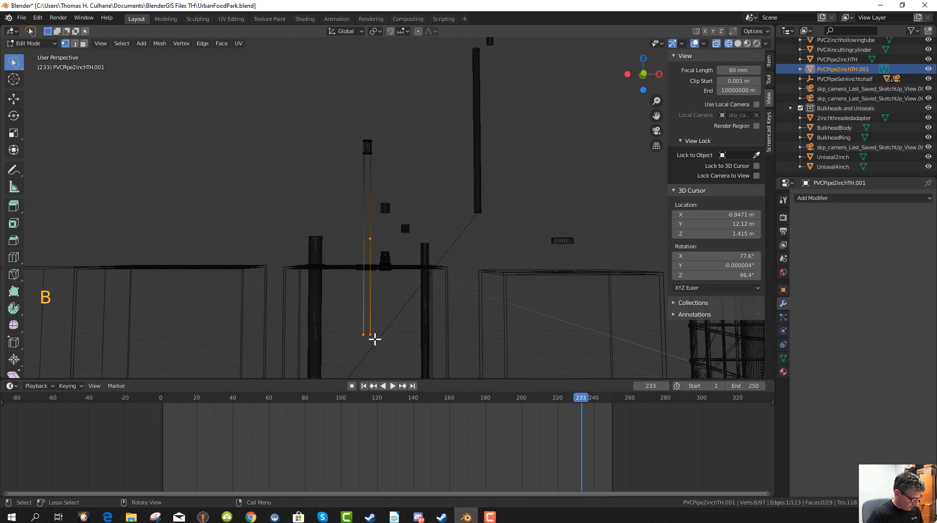
pyautogui.press('x')
pyautogui.click(376, 341)
# Select all of the duplicated pipe's remaining broken top section and delete its vertices.
pyautogui.scroll(4, 388, 195)
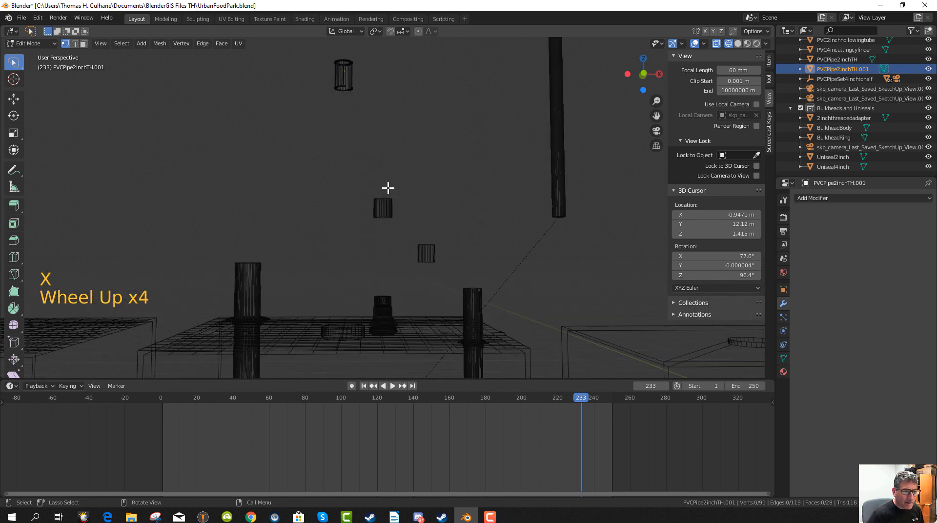
pyautogui.moveTo(387, 188); pyautogui.dragTo(328, 190, button='middle')
pyautogui.scroll(1, 317, 185)
pyautogui.scroll(2, 313, 183)
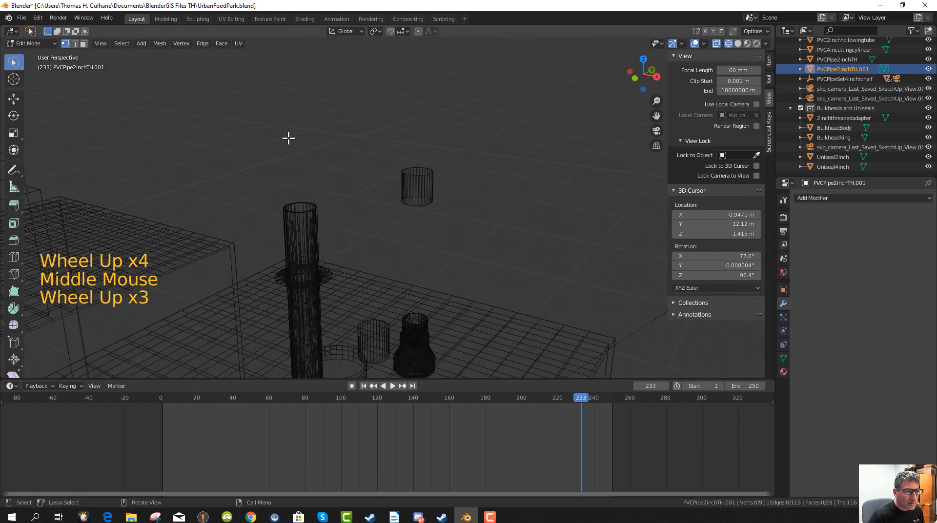
pyautogui.moveTo(289, 139); pyautogui.dragTo(320, 166, button='middle')
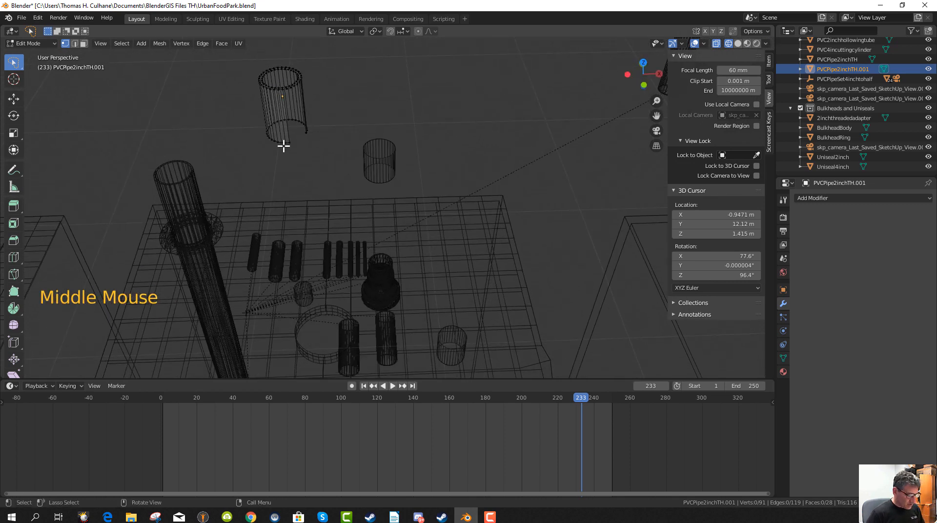
pyautogui.press('b')
pyautogui.moveTo(254, 52); pyautogui.dragTo(319, 154)
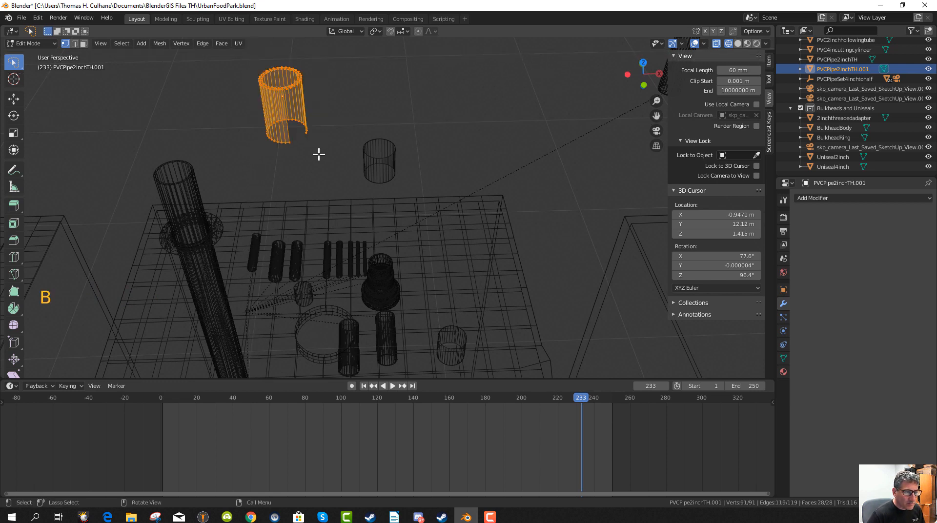
pyautogui.press('x')
pyautogui.click(310, 155)
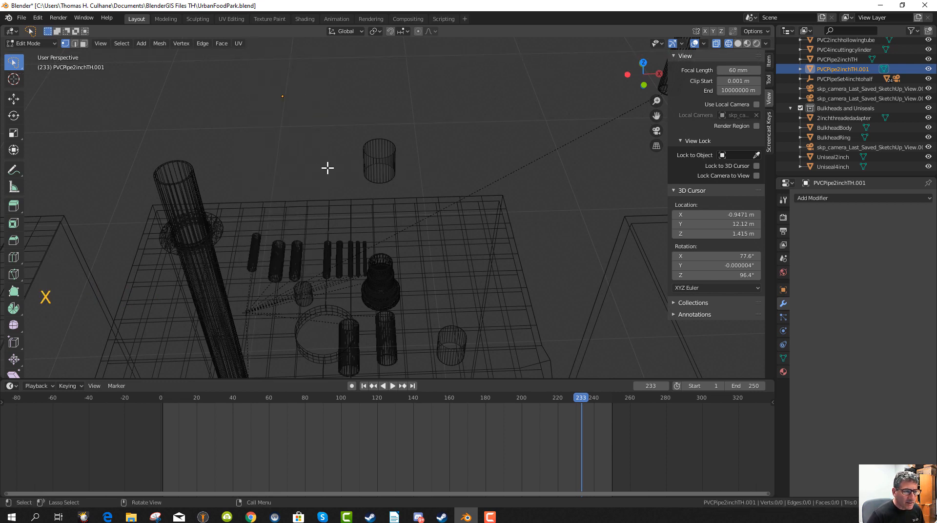
# Delete the emptied PVCPipe2inchTH.001 object and select the original PVCPipe2inchTH pipe standing in the tank.
pyautogui.rightClick(832, 68)
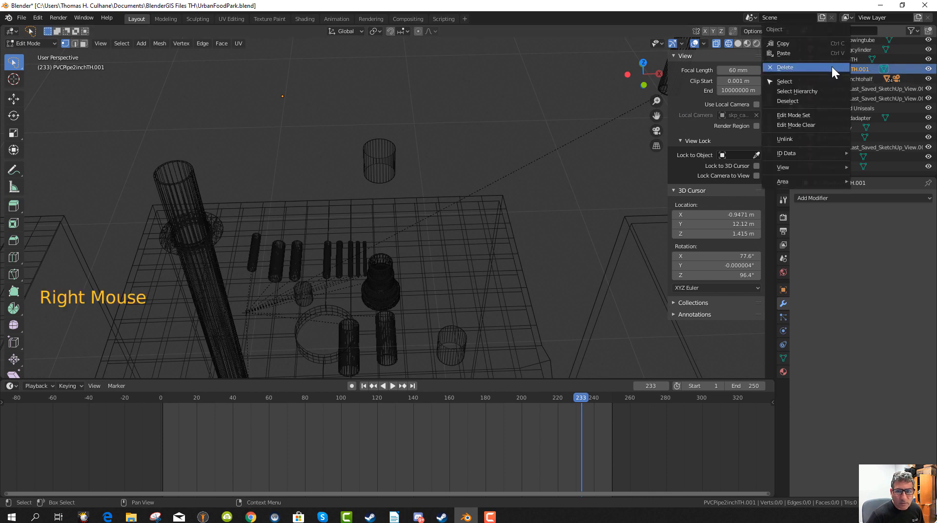
pyautogui.click(832, 67)
pyautogui.moveTo(414, 293); pyautogui.dragTo(454, 284, button='middle')
pyautogui.scroll(-3, 401, 300)
pyautogui.scroll(-4, 454, 284)
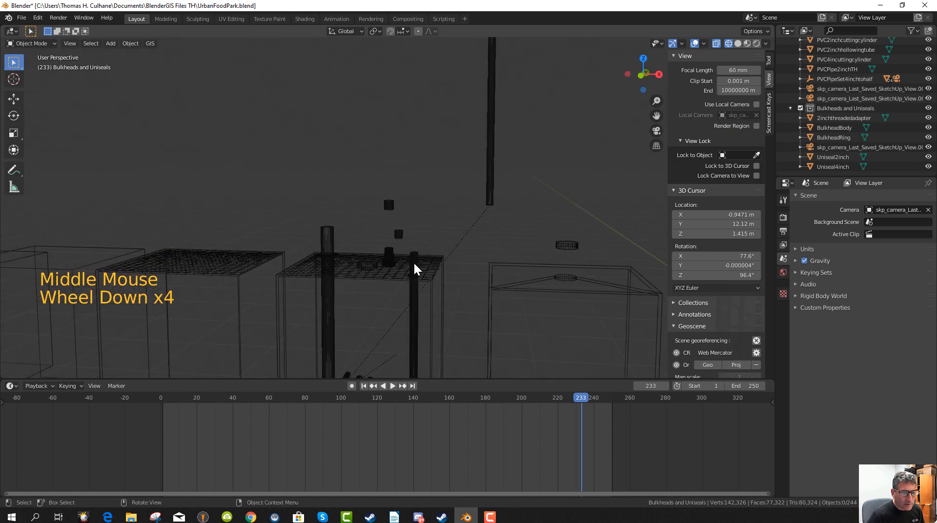
pyautogui.scroll(6, 414, 263)
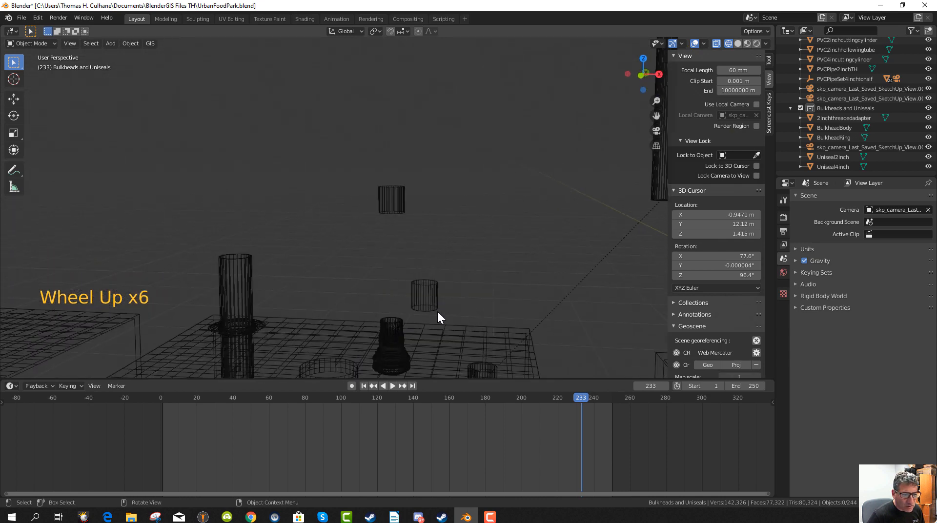
pyautogui.moveTo(464, 334)
pyautogui.mouseDown(button='middle')
pyautogui.moveTo(447, 327)
pyautogui.moveTo(470, 327)
pyautogui.mouseUp(button='middle')
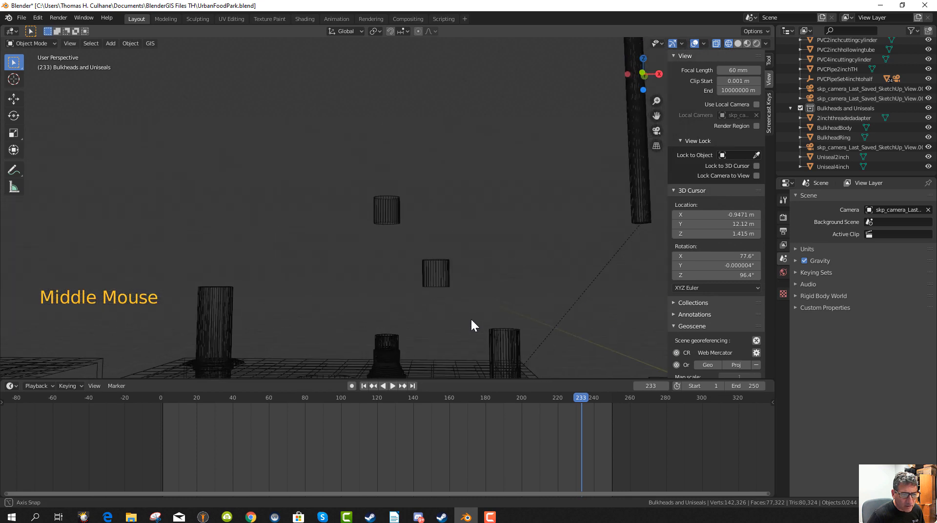
pyautogui.click(506, 349)
pyautogui.scroll(-6, 507, 322)
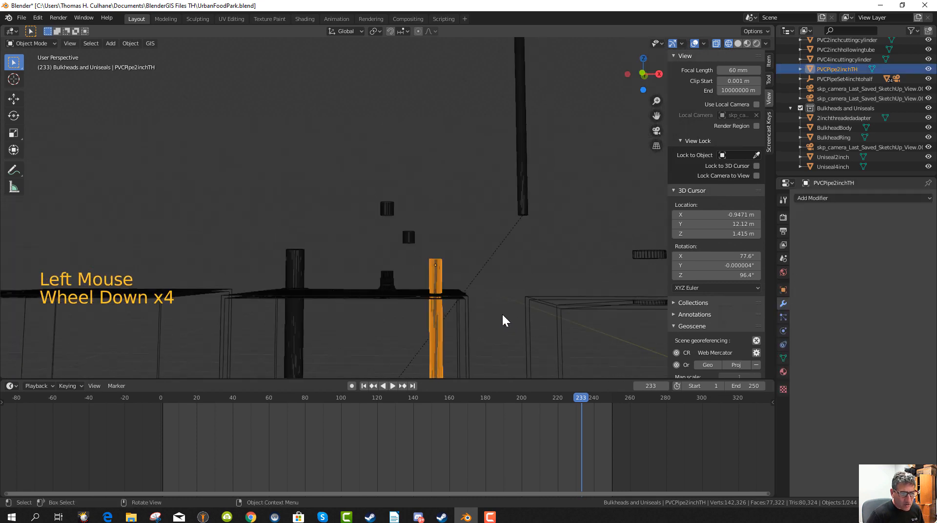
# Duplicate the PVCPipe2inchTH pipe, place the copy above the tank and open its mesh for editing.
pyautogui.hotkey('shift', 'd')
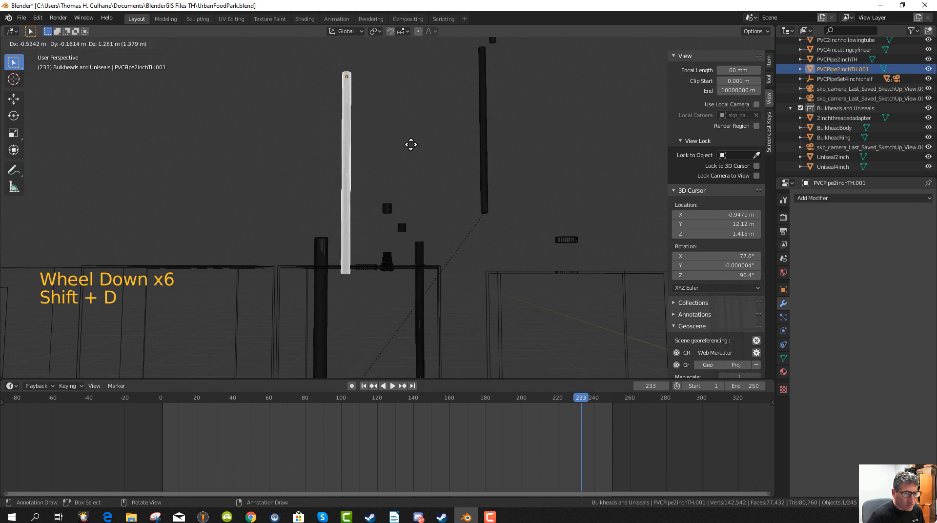
pyautogui.click(371, 214)
pyautogui.press('Tab')
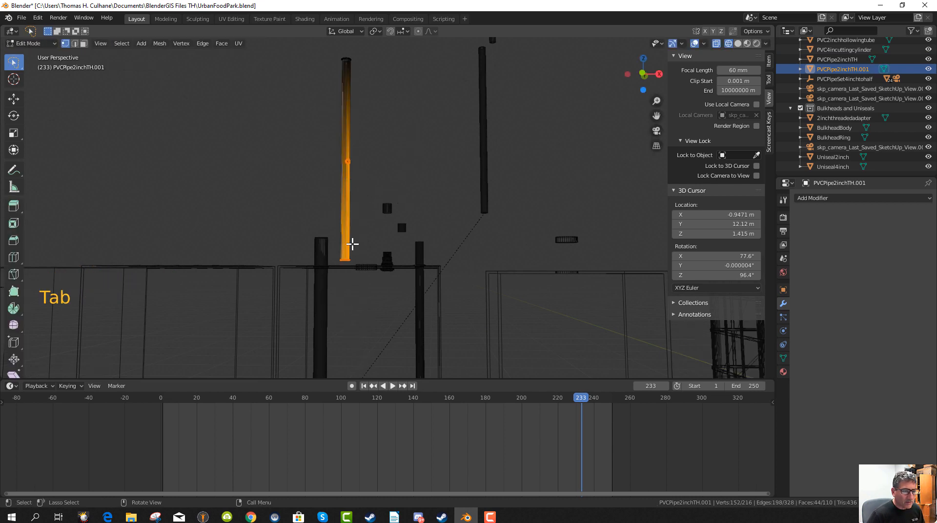
# Box-select the duplicated pipe's vertices below its top end.
pyautogui.press('b')
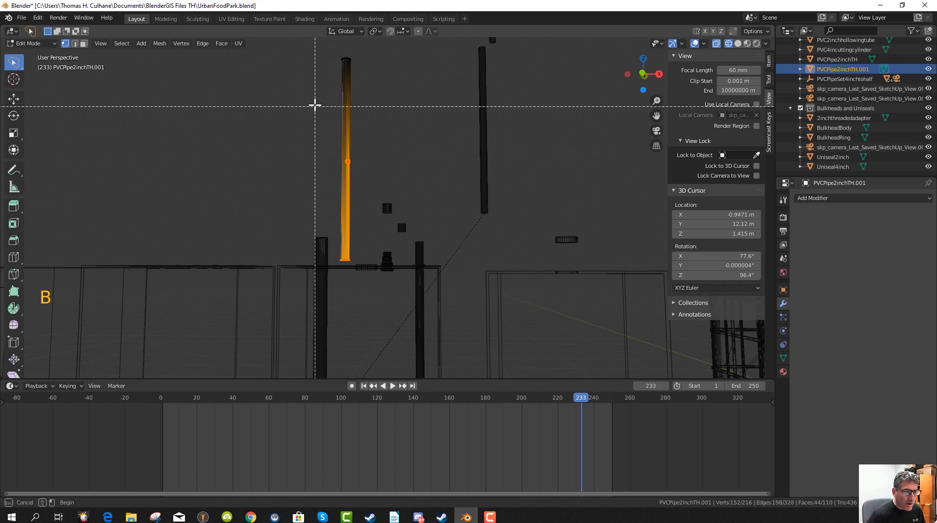
pyautogui.moveTo(319, 95); pyautogui.dragTo(373, 263)
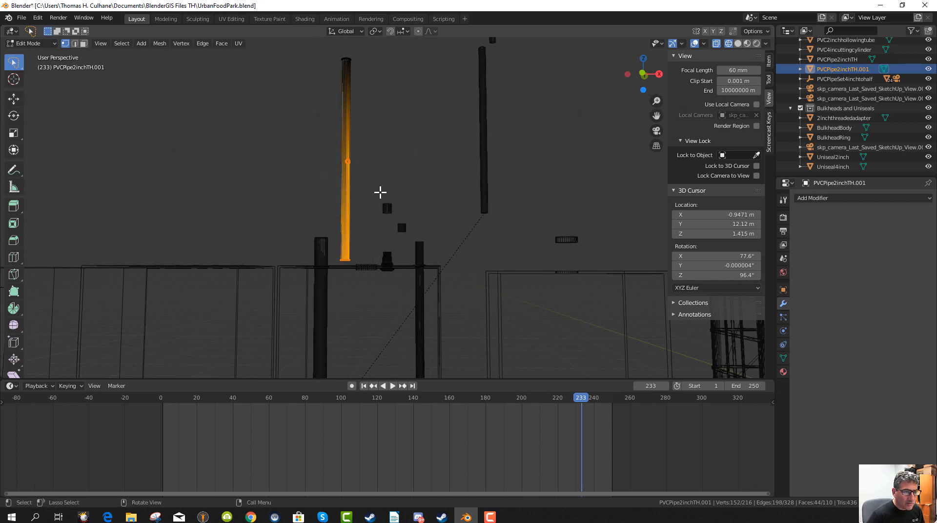
pyautogui.moveTo(380, 192); pyautogui.dragTo(383, 221, button='middle')
pyautogui.scroll(3, 383, 222)
pyautogui.moveTo(364, 189); pyautogui.dragTo(371, 205, button='middle')
pyautogui.scroll(-3, 273, 200)
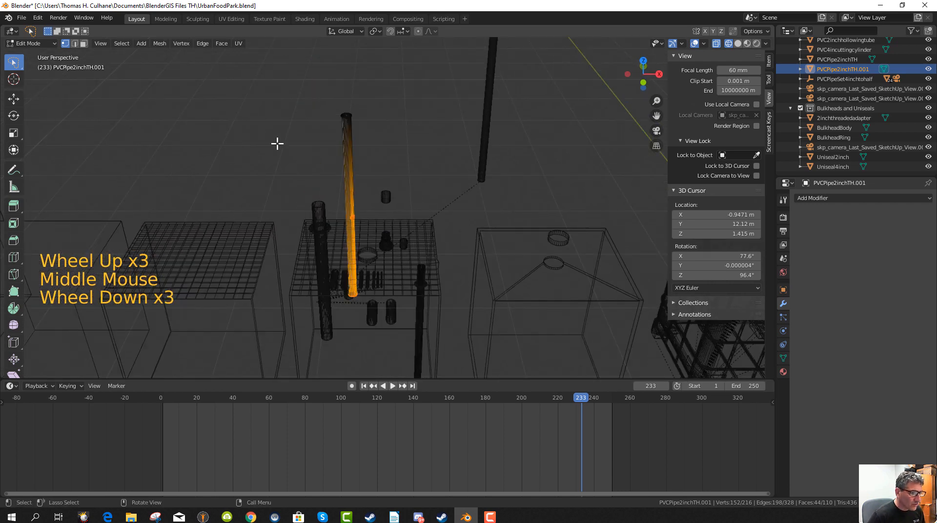
# Select the duplicated pipe's entire mesh and try to cut across its upper part with the Knife tool.
pyautogui.press('a')
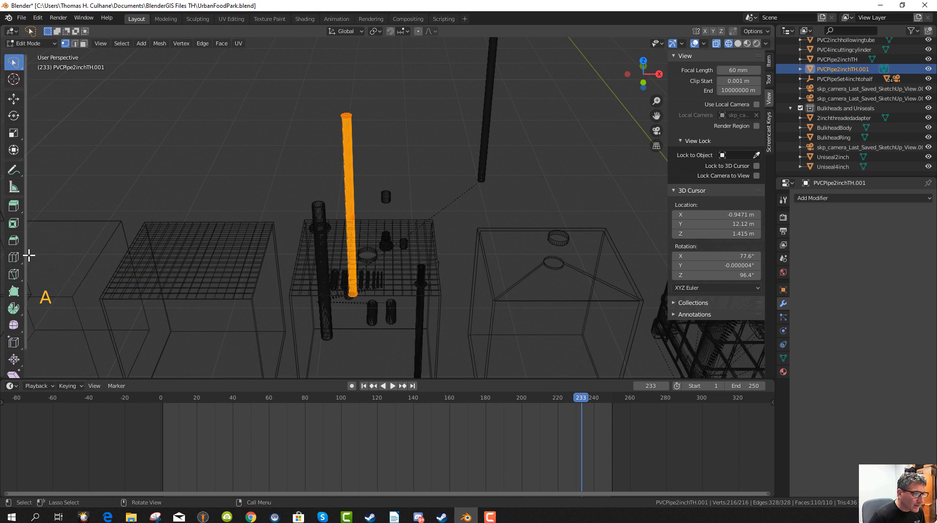
pyautogui.click(14, 259)
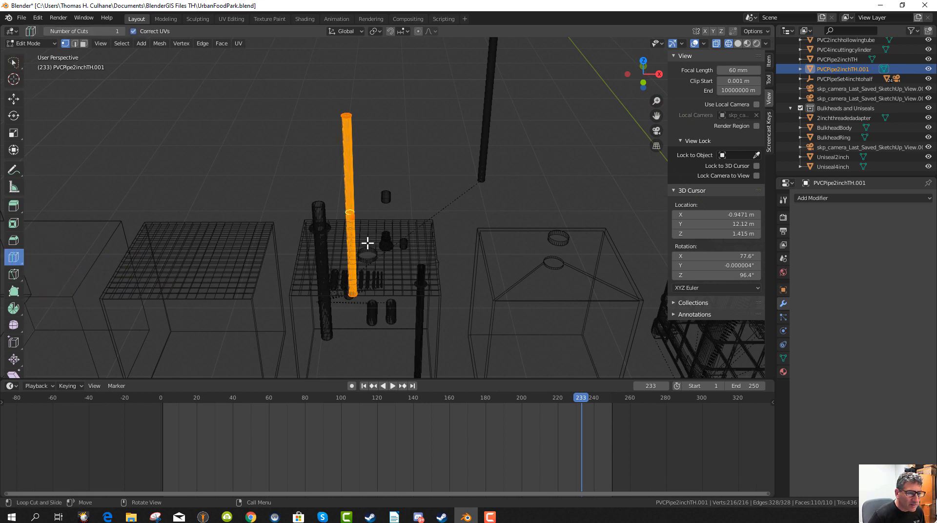
pyautogui.click(14, 275)
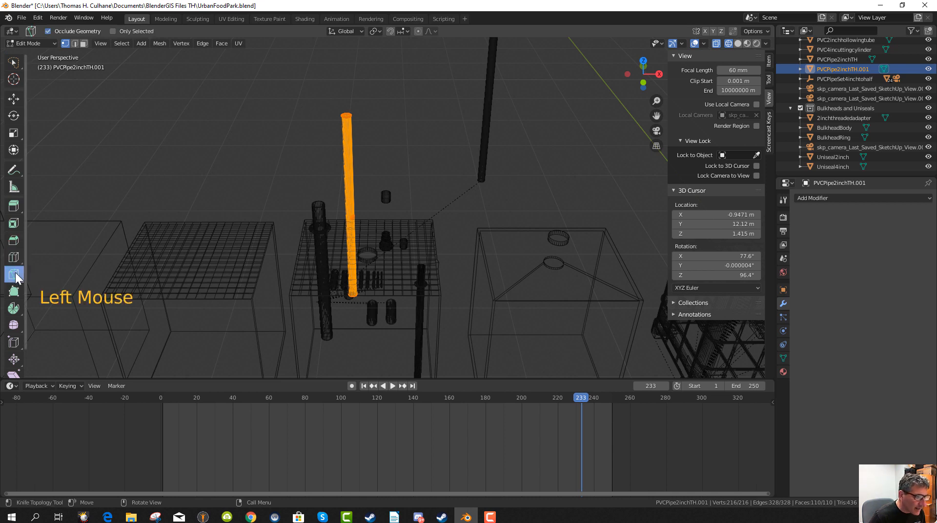
pyautogui.click(338, 153)
pyautogui.moveTo(386, 155); pyautogui.dragTo(349, 129, button='middle')
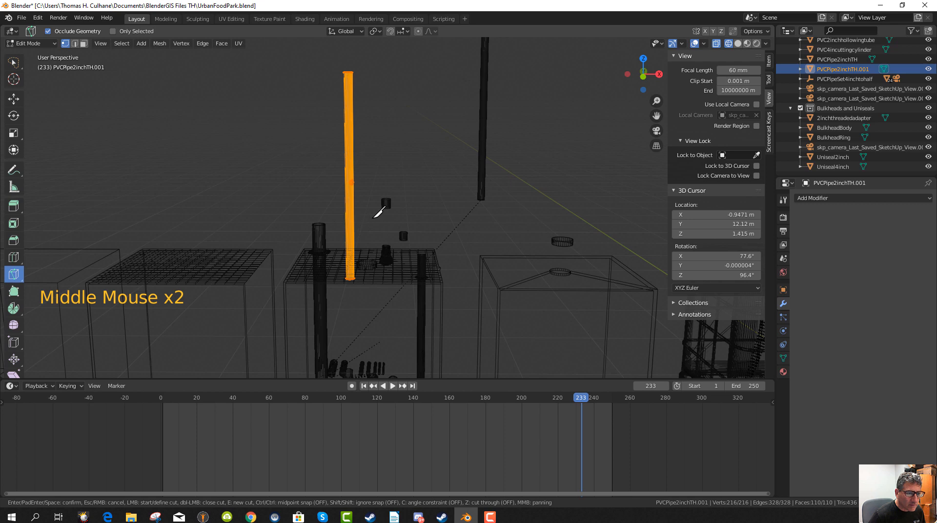
pyautogui.scroll(2, 365, 204)
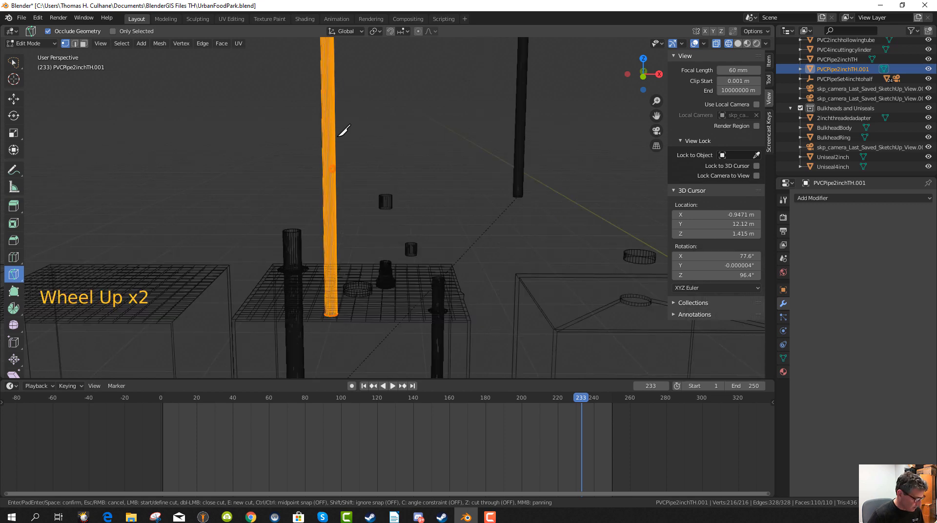
pyautogui.press('Escape')
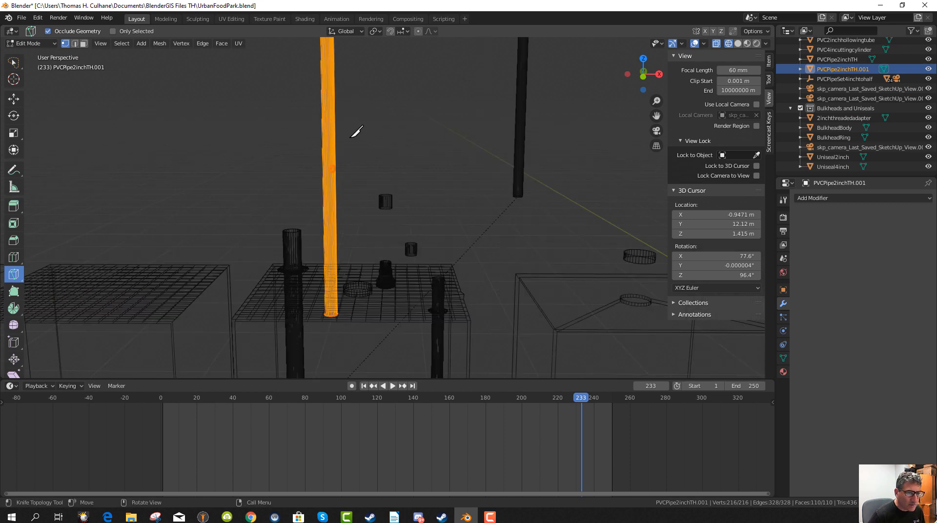
# Leave mesh editing and select only the duplicated pipe, PVCPipe2inchTH.001.
pyautogui.press('Tab')
pyautogui.click(335, 146)
pyautogui.press('a')
pyautogui.click(368, 138)
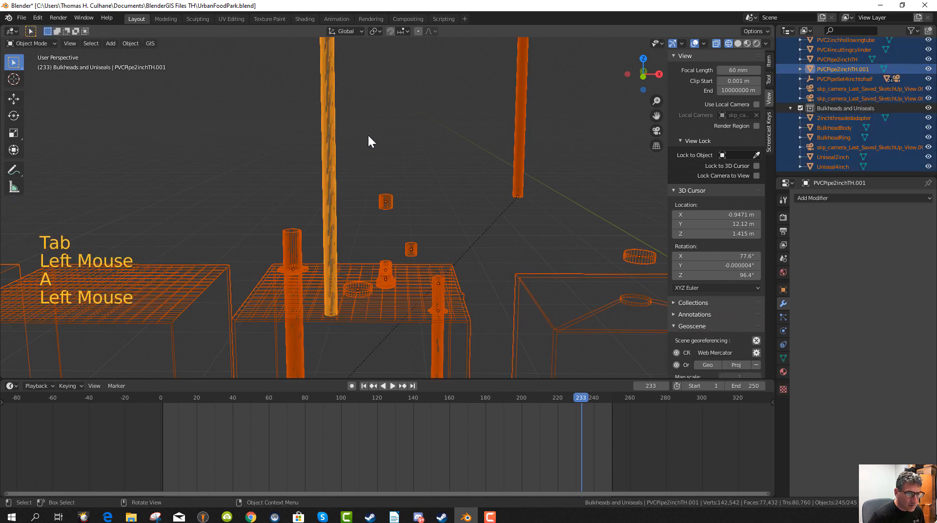
pyautogui.click(327, 156)
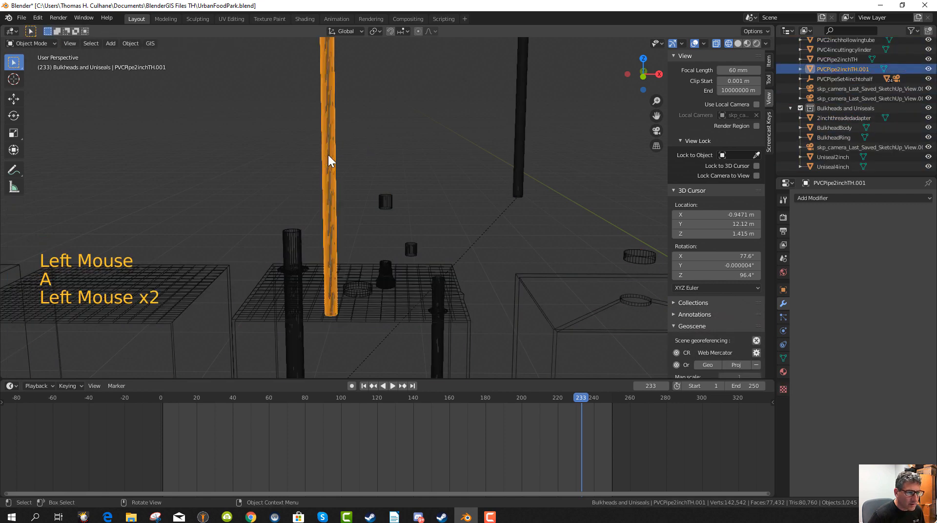
pyautogui.moveTo(328, 155); pyautogui.dragTo(356, 173, button='middle')
pyautogui.scroll(-2, 357, 173)
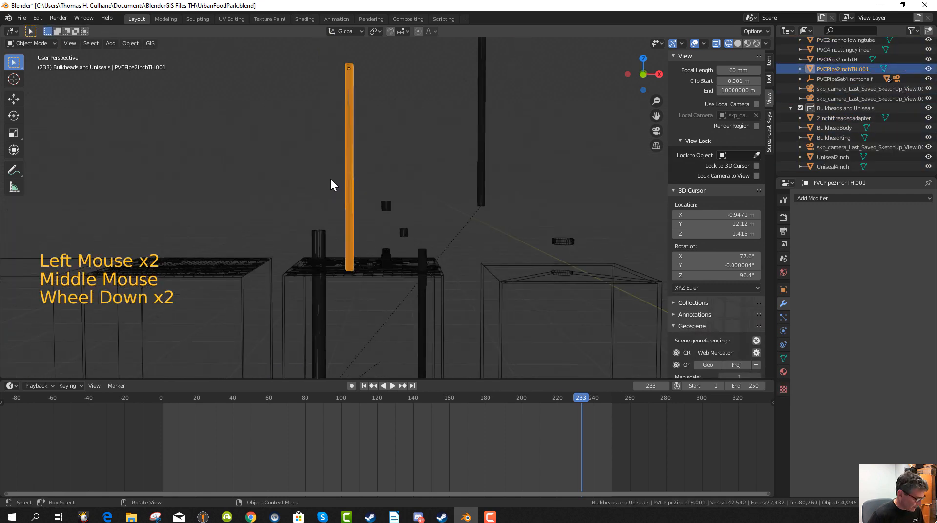
# Reopen the duplicated pipe's mesh and try the Knife tool across it once more.
pyautogui.press('Tab')
pyautogui.click(363, 152)
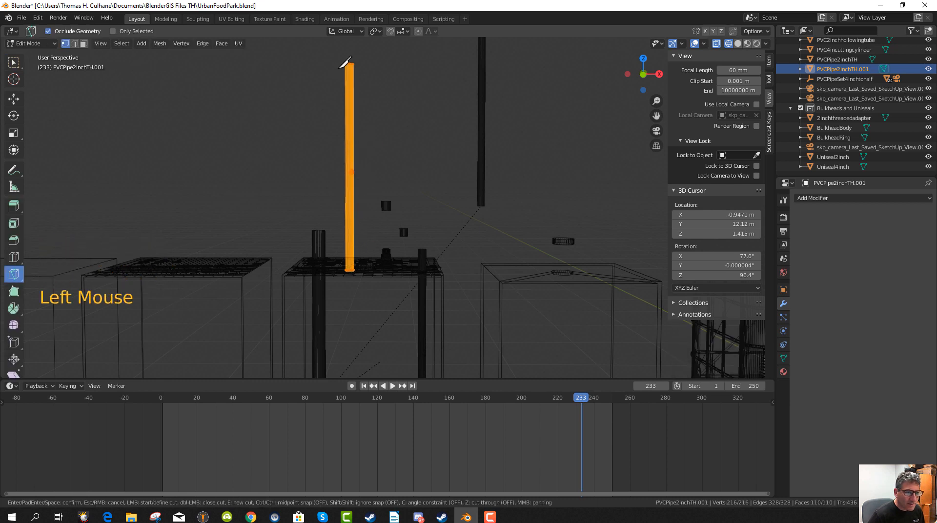
pyautogui.scroll(4, 305, 210)
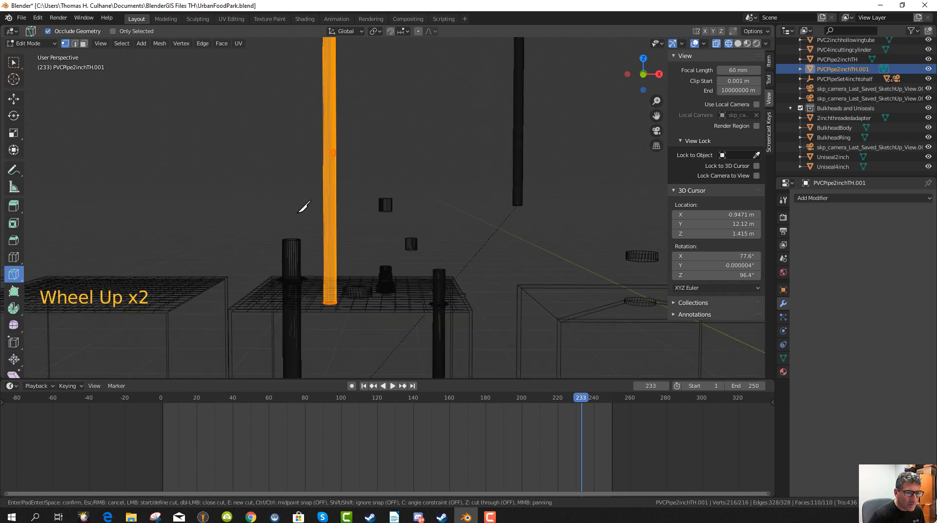
pyautogui.moveTo(265, 201); pyautogui.dragTo(270, 211, button='middle')
pyautogui.scroll(-3, 272, 211)
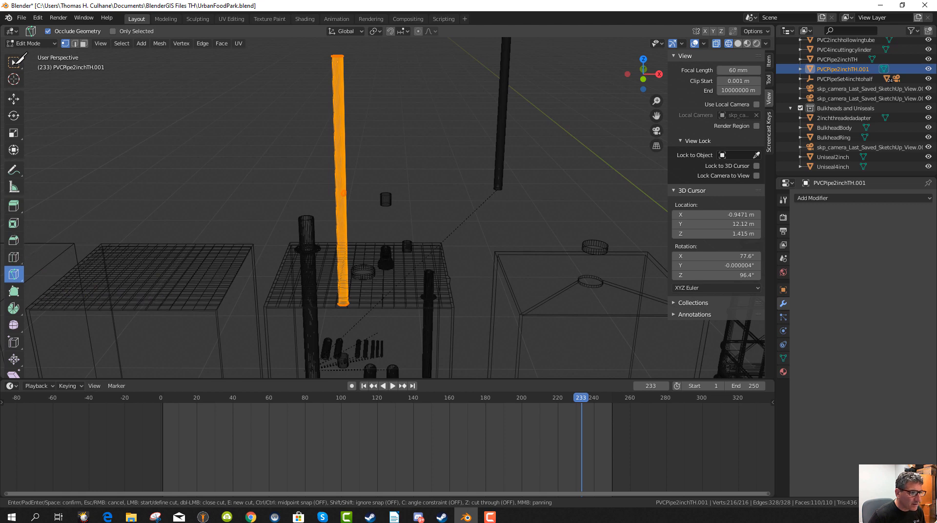
pyautogui.scroll(-2, 230, 152)
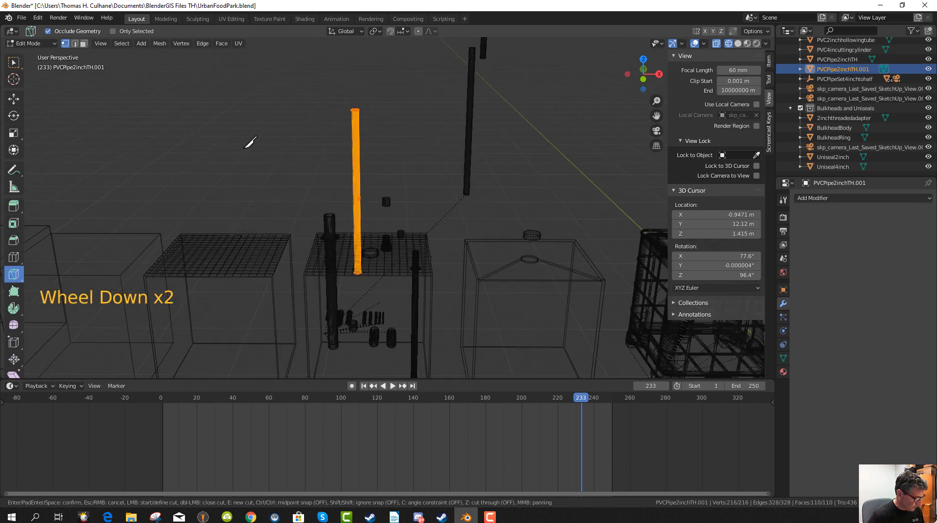
pyautogui.click(274, 146)
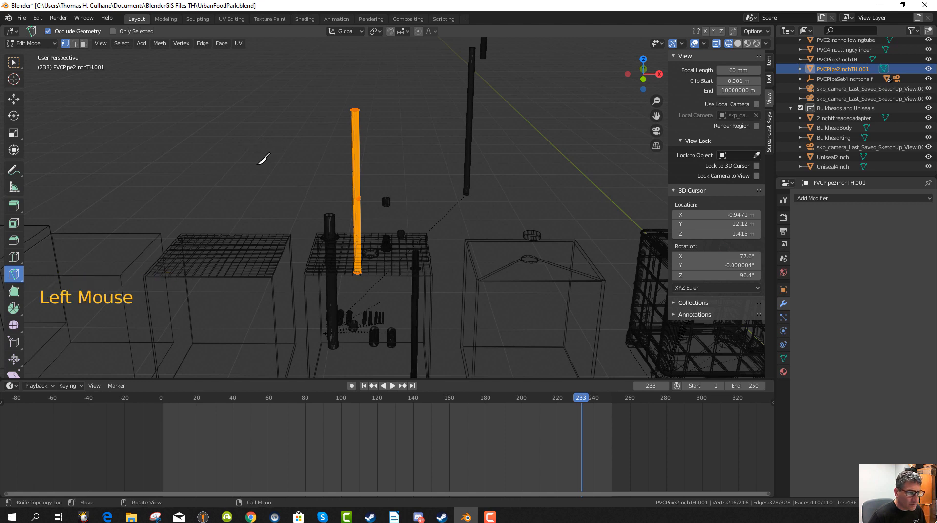
pyautogui.rightClick(299, 177)
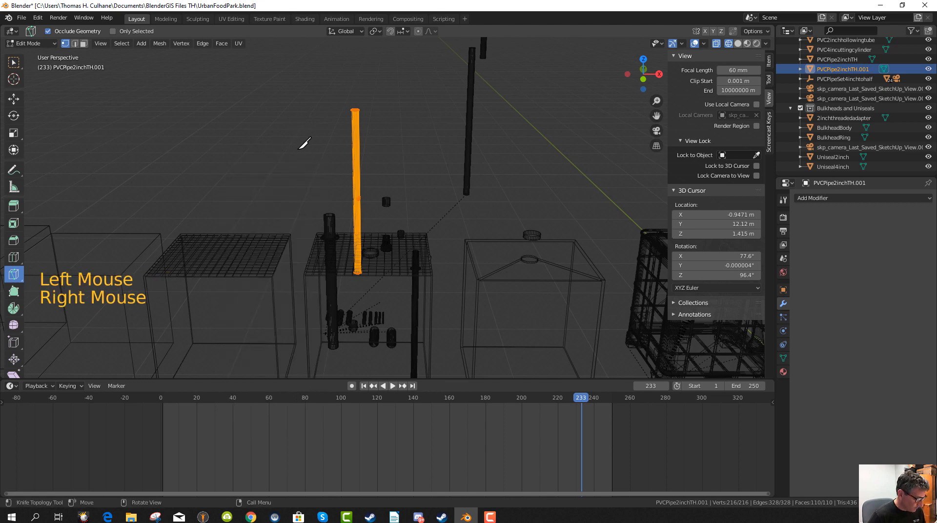
# Add two single loop cuts to the duplicated pipe, one at mid-length and one halfway up its upper half.
pyautogui.press('Tab')
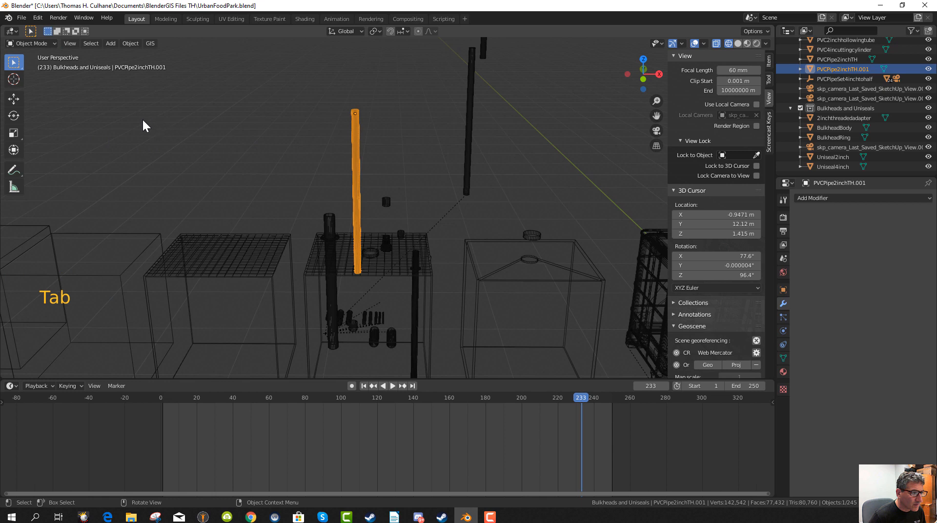
pyautogui.press('Tab')
pyautogui.click(14, 258)
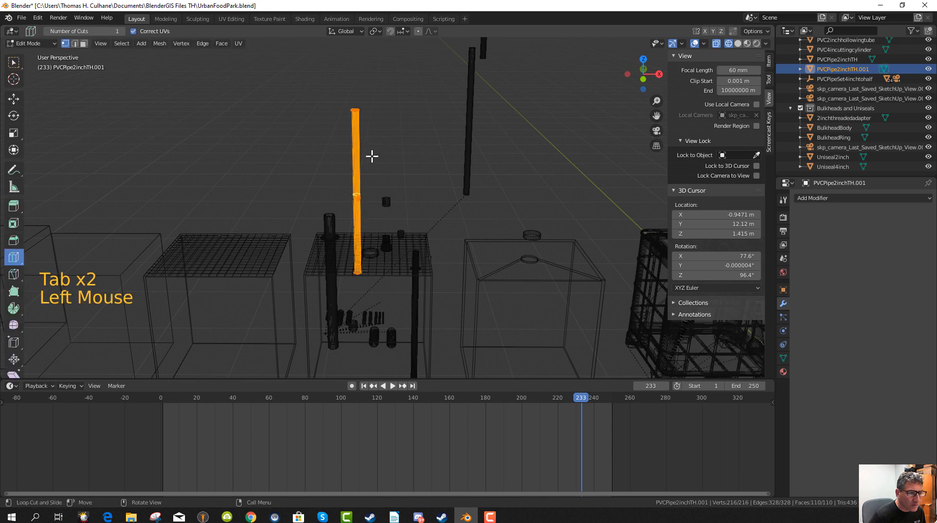
pyautogui.click(362, 169)
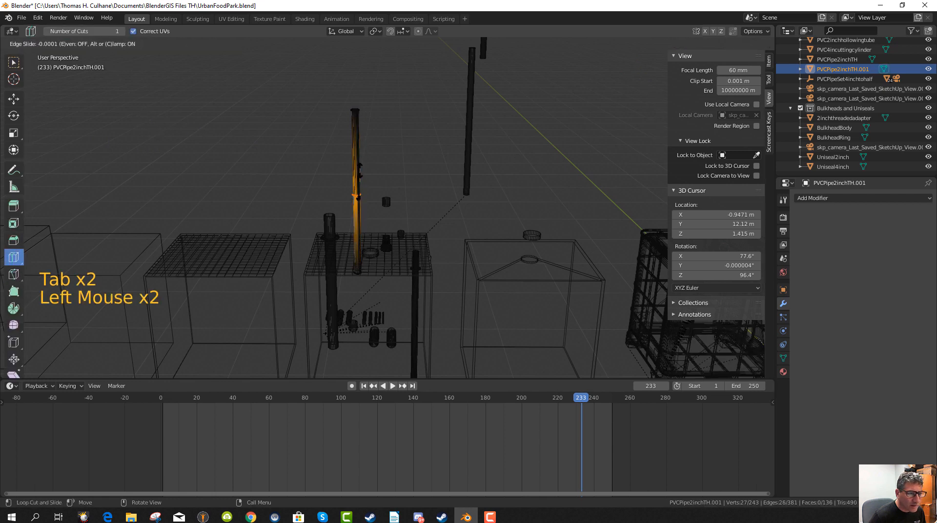
pyautogui.click(355, 162)
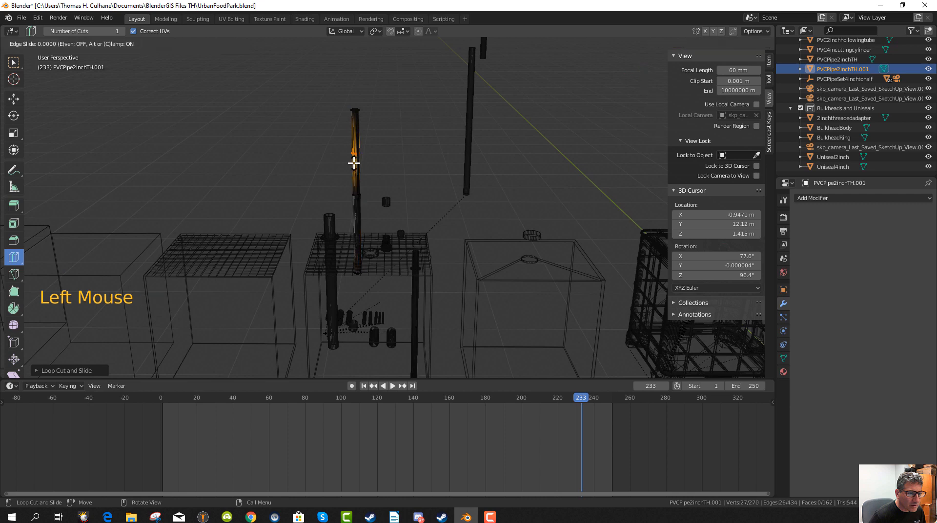
# Box-select the pipe's vertices from the upper loop cut down to the lower end.
pyautogui.moveTo(389, 184); pyautogui.dragTo(384, 157, button='middle')
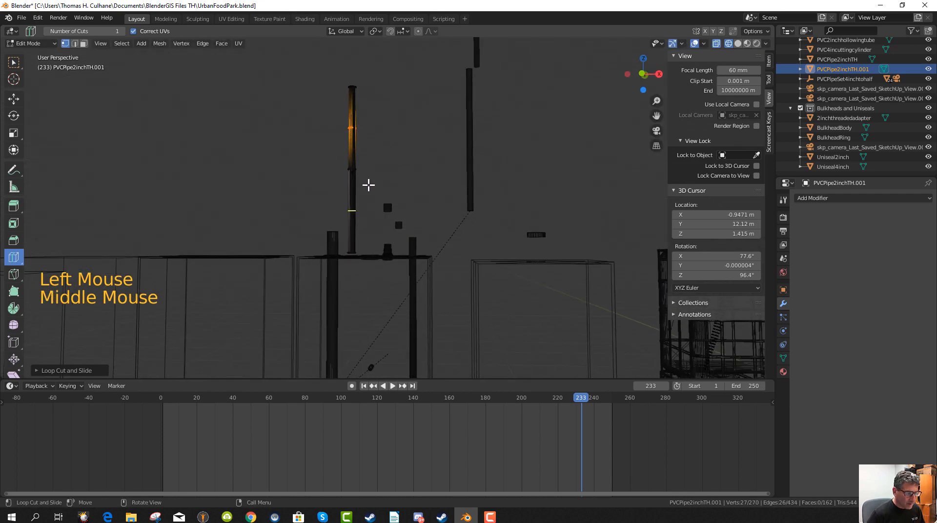
pyautogui.press('b')
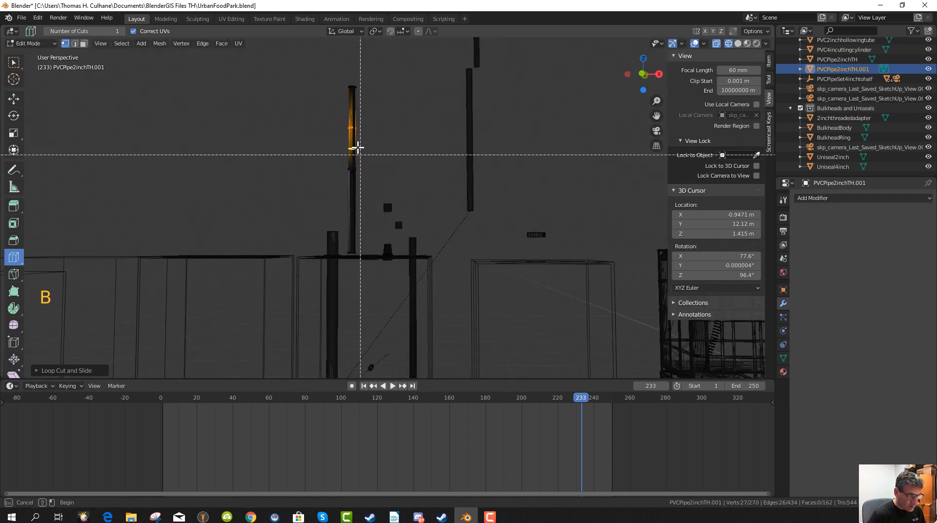
pyautogui.moveTo(331, 120); pyautogui.dragTo(362, 257)
pyautogui.moveTo(368, 209)
pyautogui.mouseDown(button='middle')
pyautogui.moveTo(307, 222)
pyautogui.moveTo(377, 197)
pyautogui.mouseUp(button='middle')
pyautogui.click(408, 163)
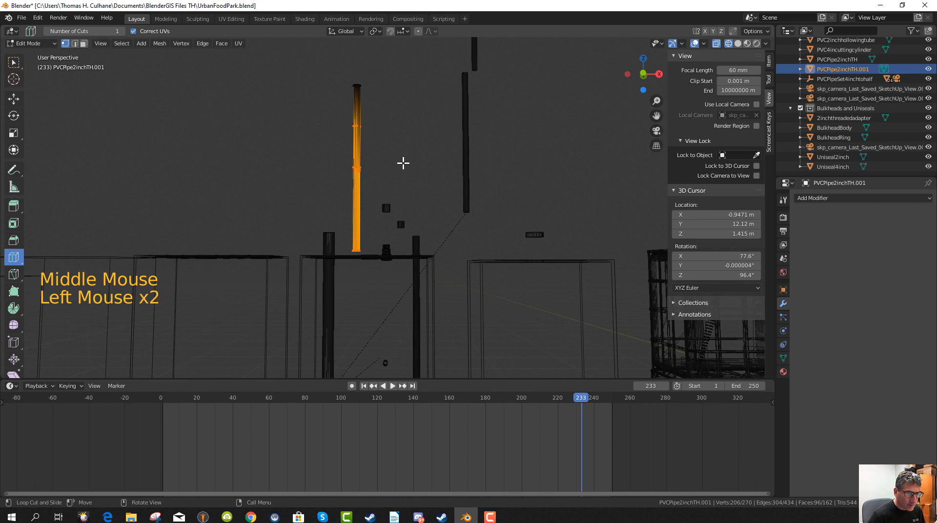
pyautogui.rightClick(400, 160)
# Add a third loop cut around the duplicated pipe, midway between the two existing cuts.
pyautogui.press('a')
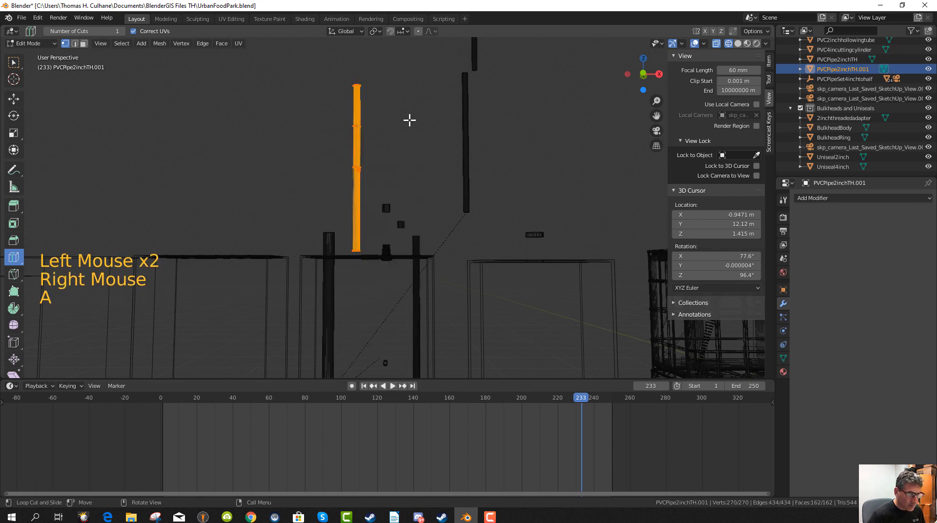
pyautogui.press('a')
pyautogui.click(400, 125)
pyautogui.click(355, 145)
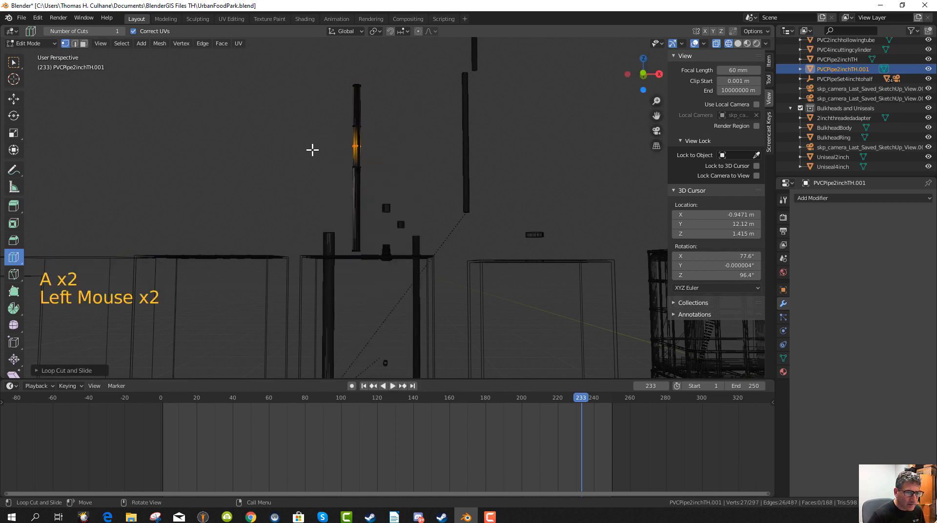
# Box-select everything from the newest loop cut down to the pipe's lower end and delete those vertices.
pyautogui.moveTo(313, 149); pyautogui.dragTo(289, 190, button='middle')
pyautogui.click(15, 62)
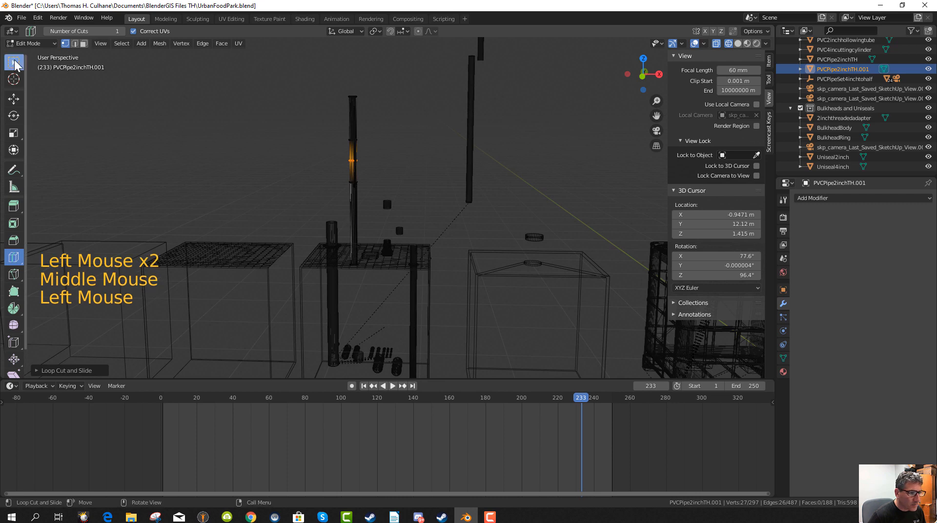
pyautogui.scroll(3, 322, 167)
pyautogui.moveTo(303, 157); pyautogui.dragTo(313, 157, button='middle')
pyautogui.press('b')
pyautogui.moveTo(320, 108); pyautogui.dragTo(376, 325)
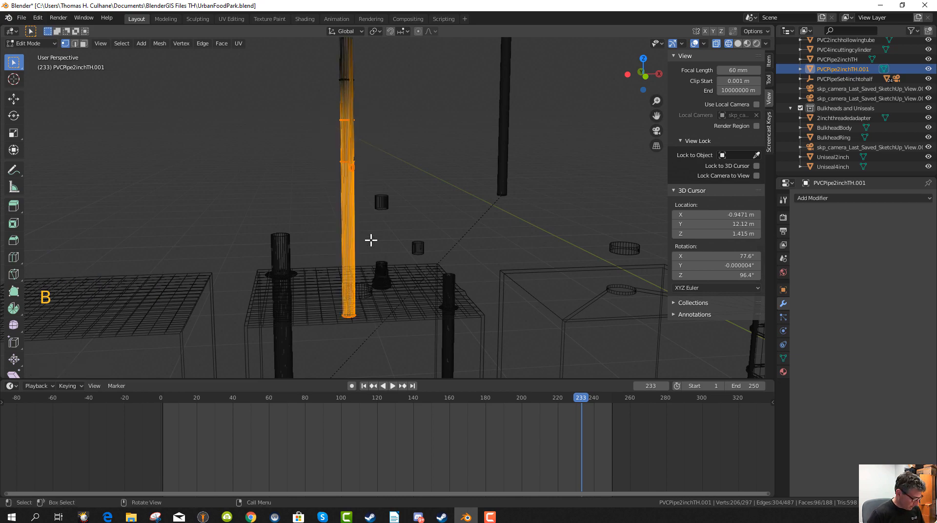
pyautogui.moveTo(384, 218); pyautogui.dragTo(326, 211, button='middle')
pyautogui.press('x')
pyautogui.click(393, 240)
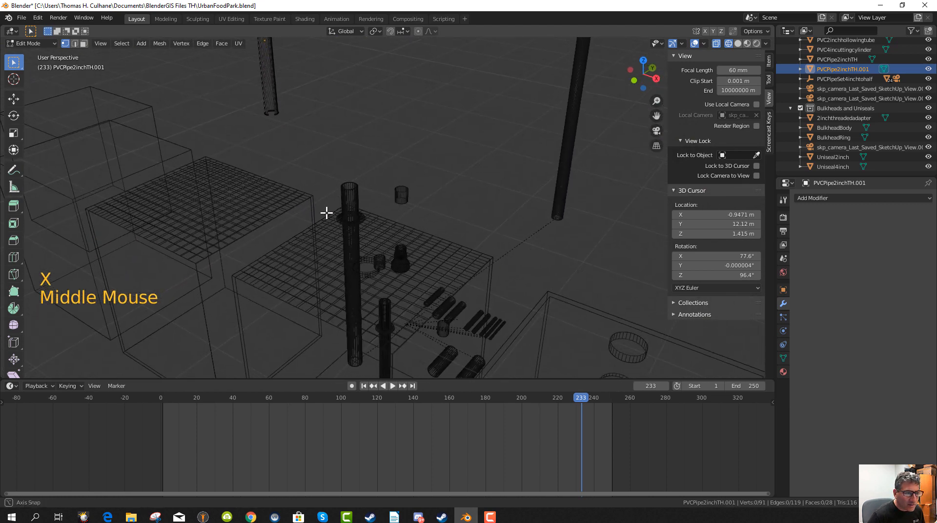
# Delete all remaining vertices of the duplicated 2-inch pipe and remove the PVCPipe2inchTH.001 object from the scene.
pyautogui.scroll(2, 276, 136)
pyautogui.moveTo(277, 137); pyautogui.dragTo(285, 161, button='middle')
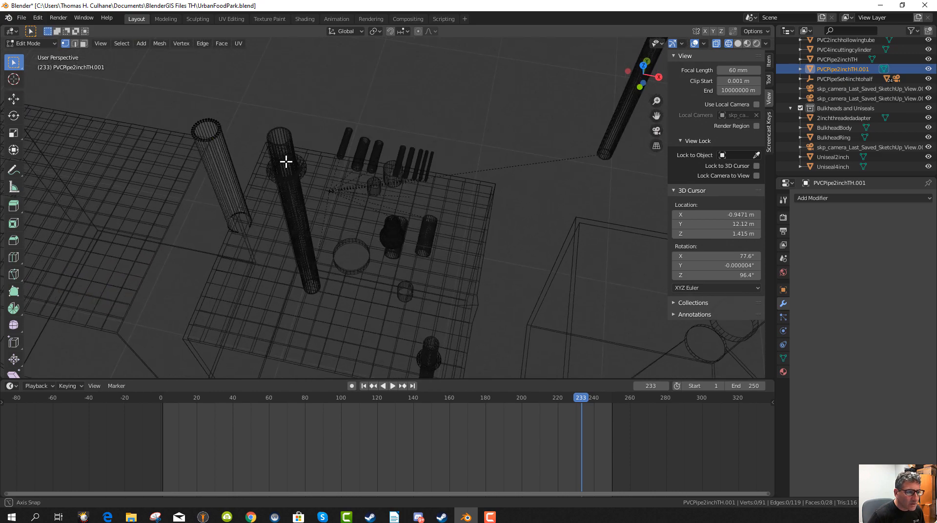
pyautogui.scroll(2, 209, 192)
pyautogui.moveTo(200, 204); pyautogui.dragTo(239, 178, button='middle')
pyautogui.scroll(-4, 237, 176)
pyautogui.moveTo(315, 180); pyautogui.dragTo(296, 178, button='middle')
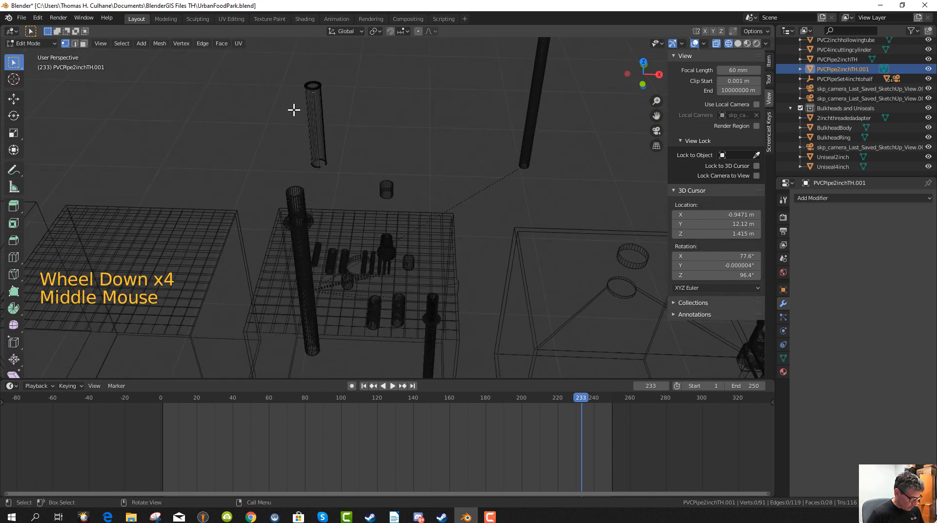
pyautogui.press('b')
pyautogui.moveTo(292, 67); pyautogui.dragTo(347, 179)
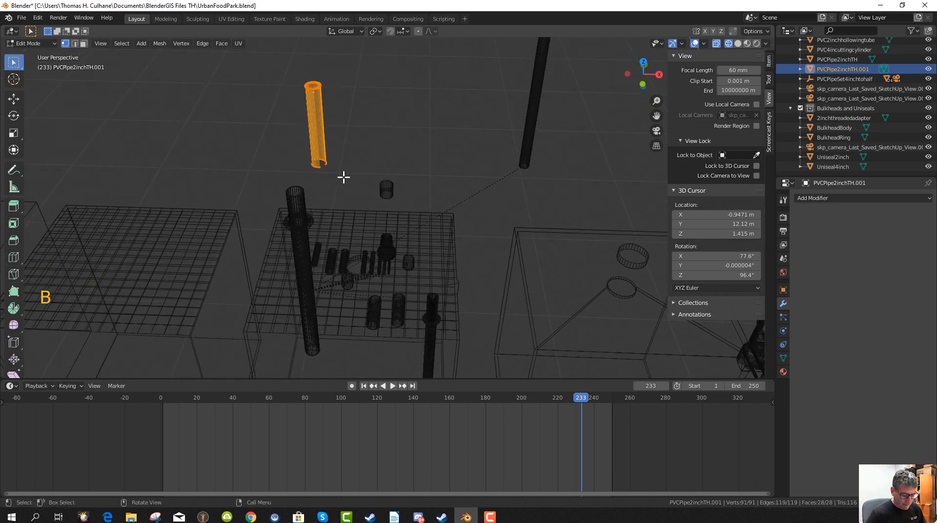
pyautogui.press('Delete')
pyautogui.click(344, 176)
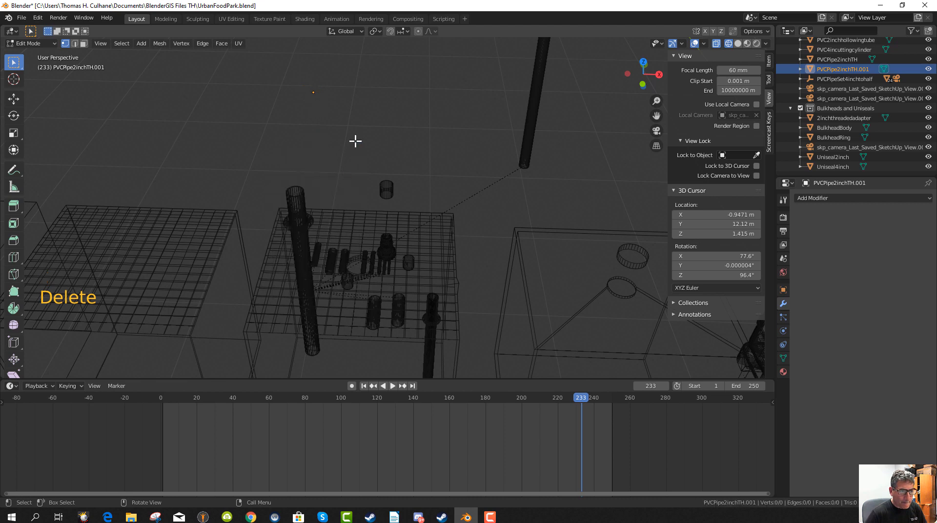
pyautogui.rightClick(818, 68)
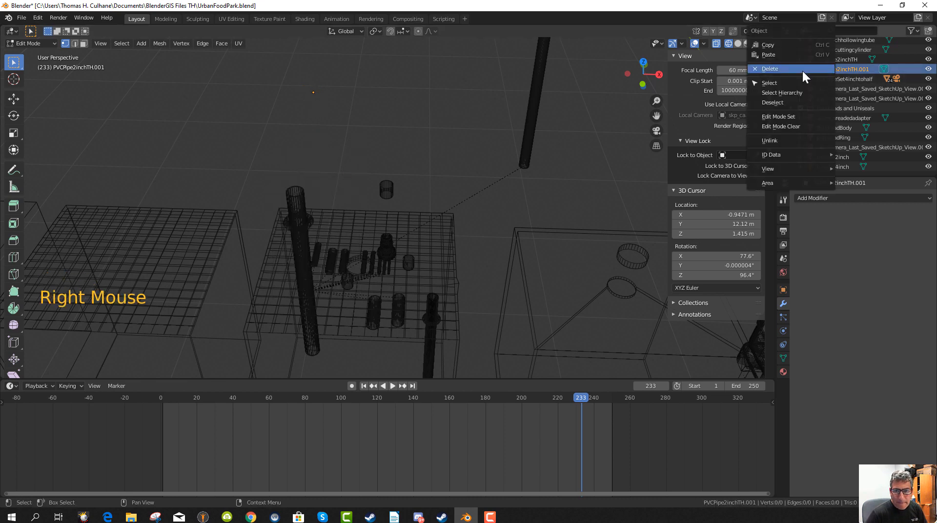
pyautogui.click(790, 68)
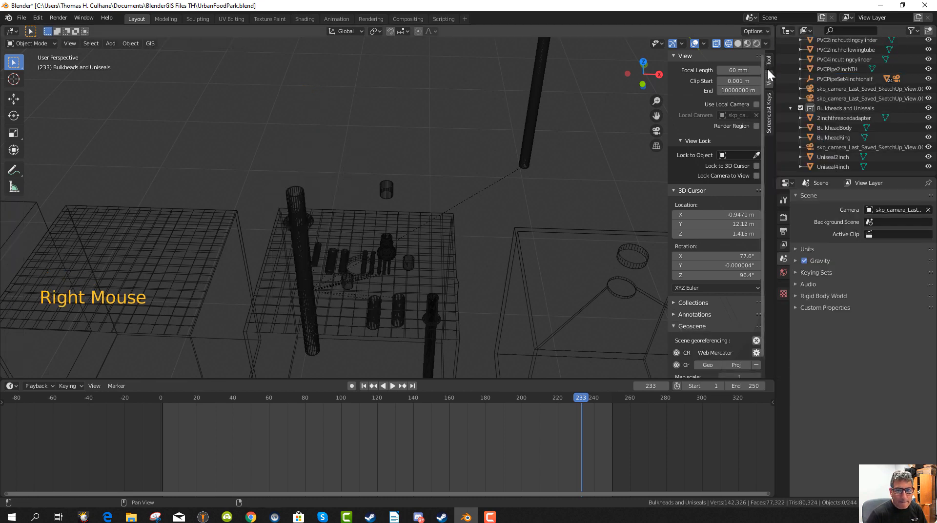
# Select the Bulkheadcuttingcylinder floating above the tank and display the scene in solid shading.
pyautogui.moveTo(511, 159); pyautogui.dragTo(417, 216, button='middle')
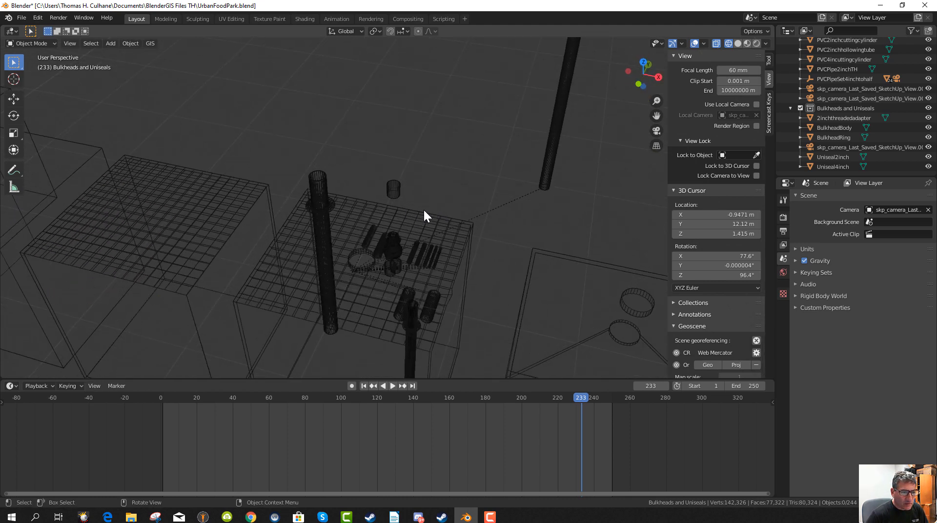
pyautogui.scroll(4, 414, 184)
pyautogui.click(401, 168)
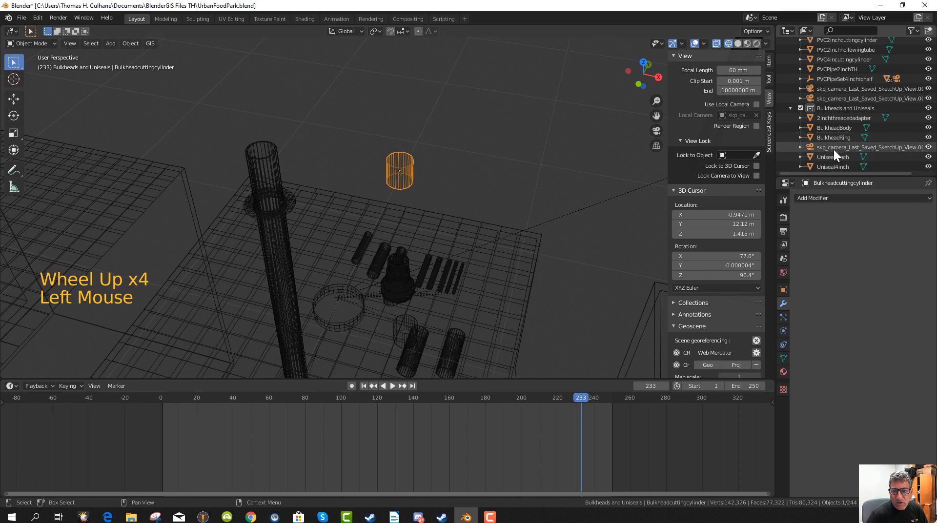
pyautogui.scroll(3, 835, 146)
pyautogui.scroll(6, 835, 141)
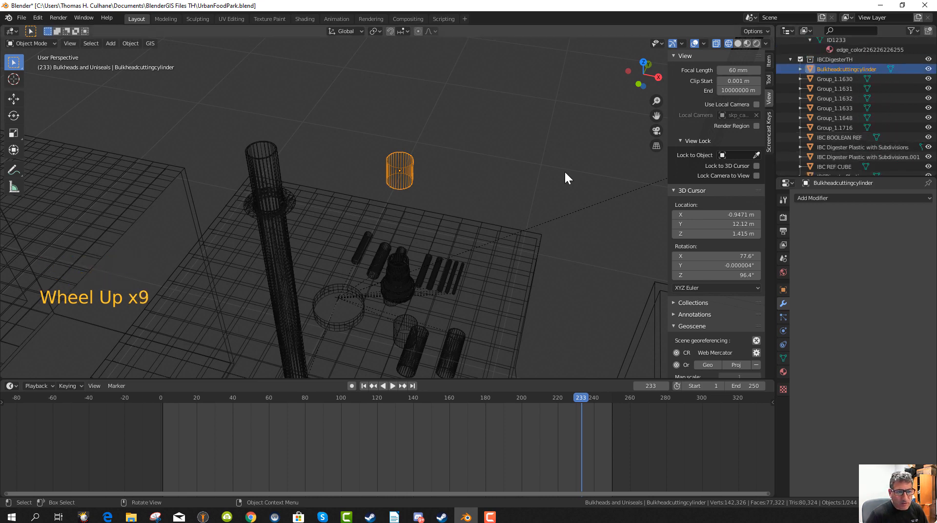
pyautogui.scroll(-3, 527, 180)
pyautogui.scroll(5, 449, 212)
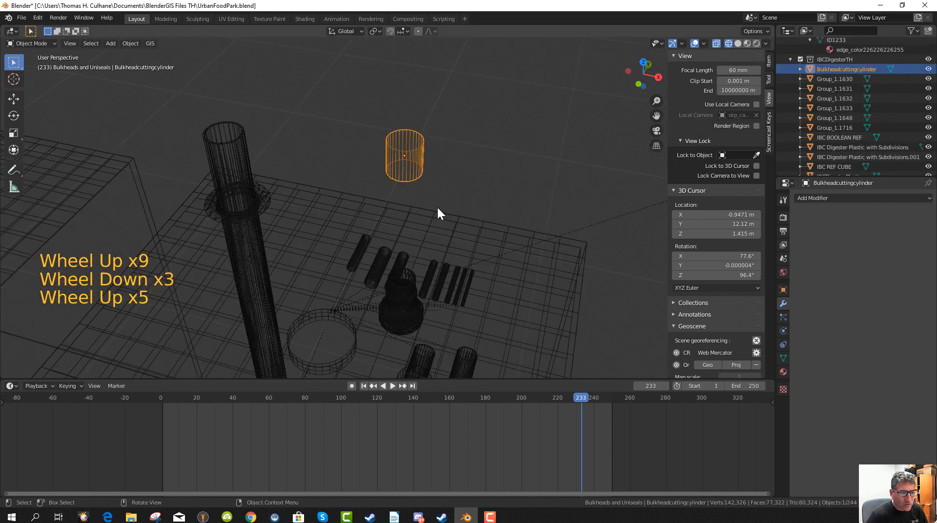
pyautogui.moveTo(437, 206)
pyautogui.mouseDown(button='middle')
pyautogui.moveTo(436, 192)
pyautogui.moveTo(417, 201)
pyautogui.mouseUp(button='middle')
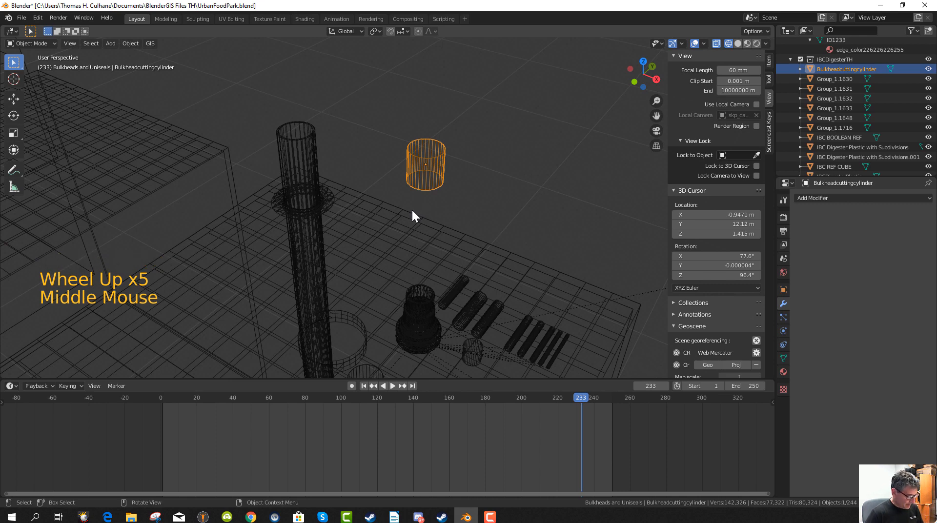
pyautogui.press('z')
pyautogui.click(481, 208)
pyautogui.moveTo(447, 198); pyautogui.dragTo(469, 203, button='middle')
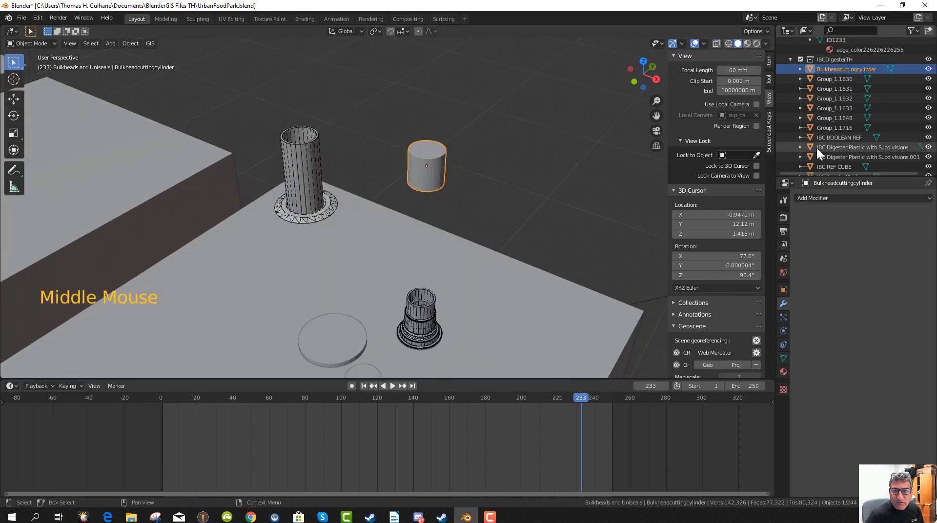
# Locate the PVCPipe2inchTH and PVC2inchhollowingtube objects in the scene by selecting each by name.
pyautogui.scroll(1, 855, 129)
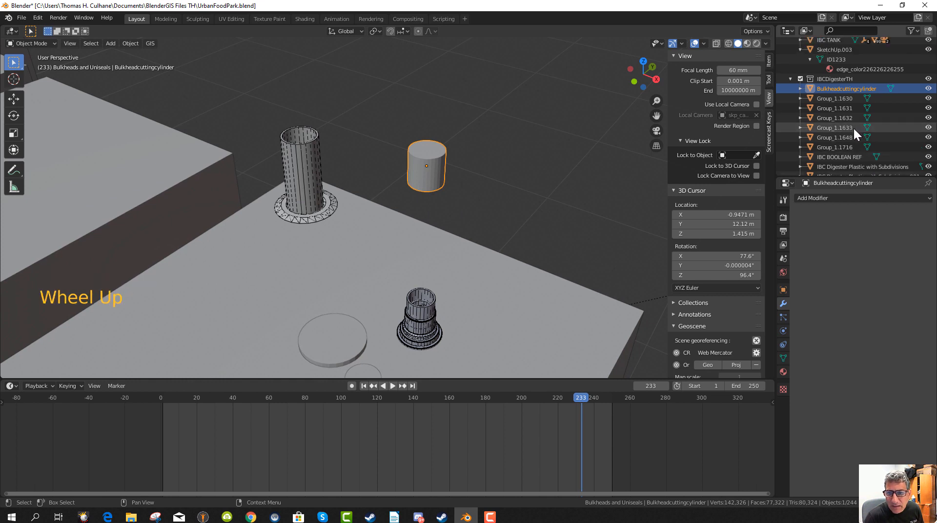
pyautogui.scroll(-8, 850, 133)
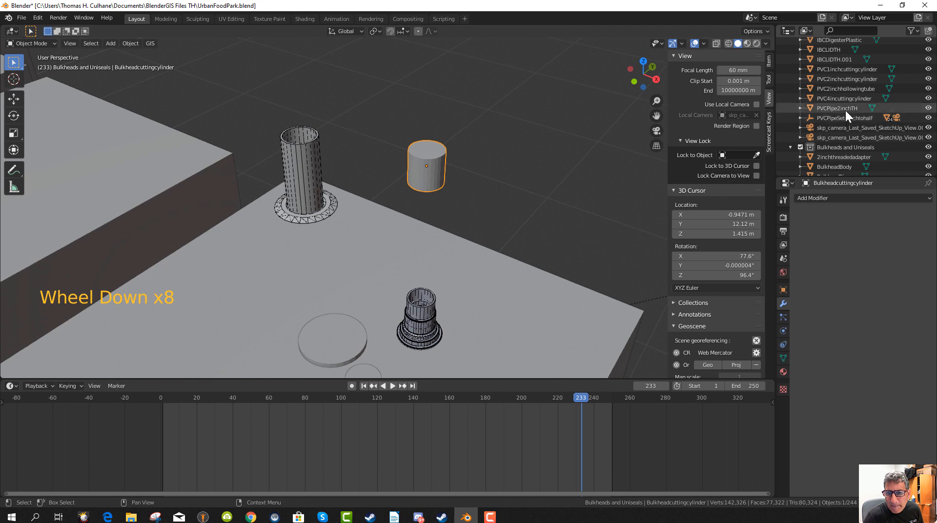
pyautogui.click(845, 108)
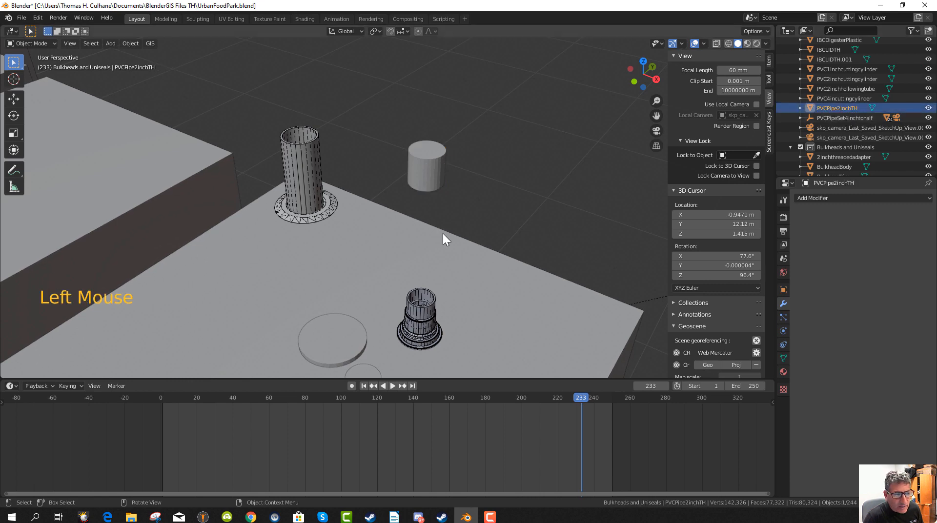
pyautogui.scroll(-11, 444, 235)
pyautogui.scroll(2, 441, 237)
pyautogui.scroll(5, 441, 237)
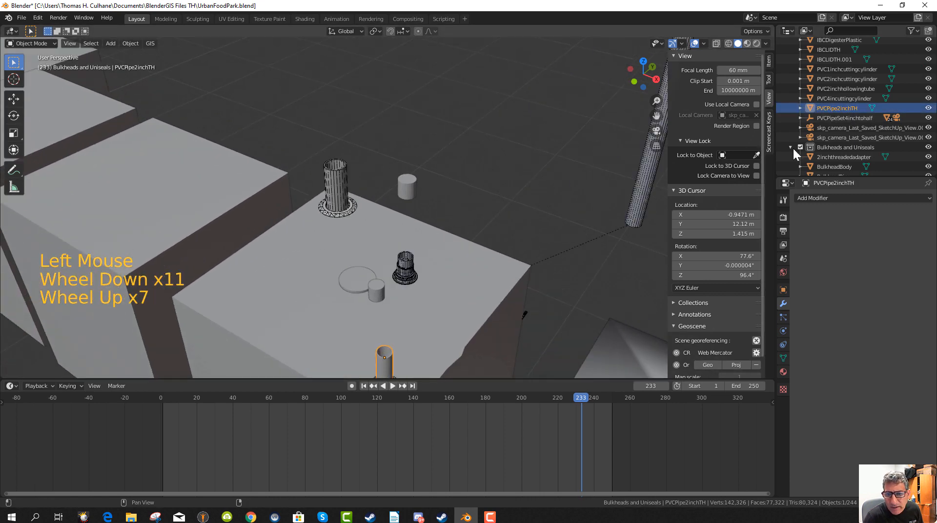
pyautogui.click(839, 89)
pyautogui.scroll(-6, 406, 282)
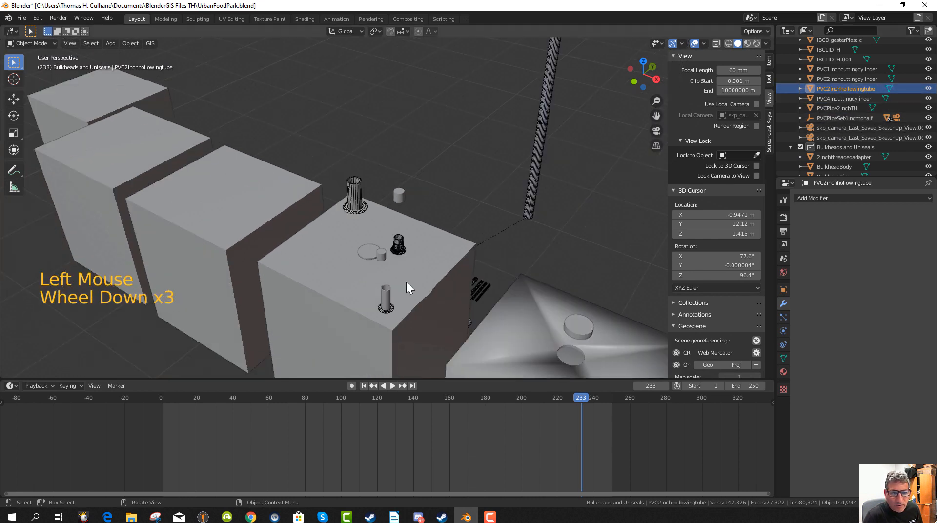
pyautogui.scroll(-2, 398, 280)
pyautogui.scroll(3, 388, 277)
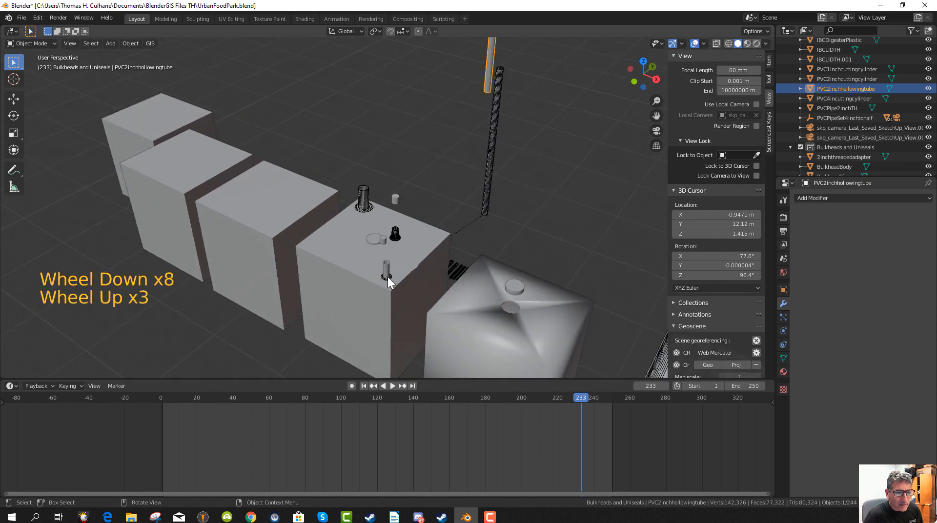
pyautogui.scroll(-3, 394, 275)
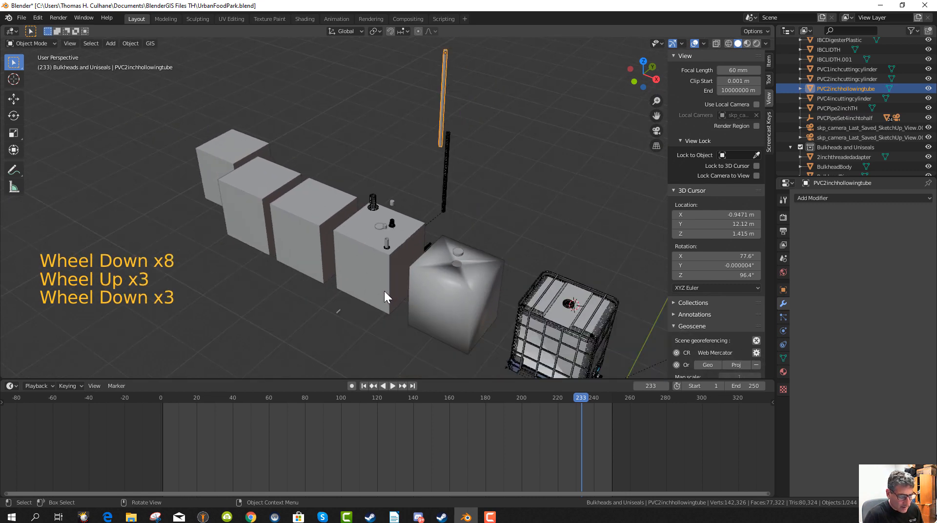
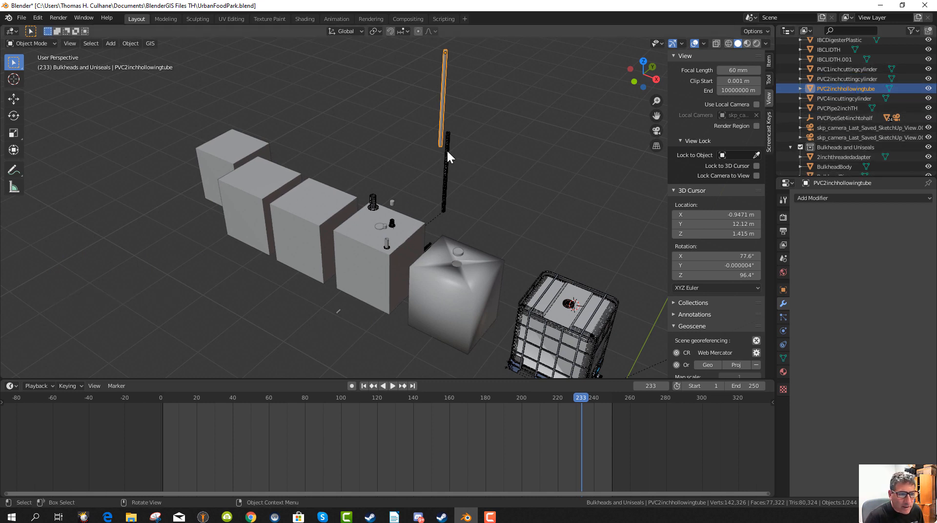
# Duplicate the Bulkheadcuttingcylinder and place the copy high above the tank with the fittings.
pyautogui.scroll(1, 435, 171)
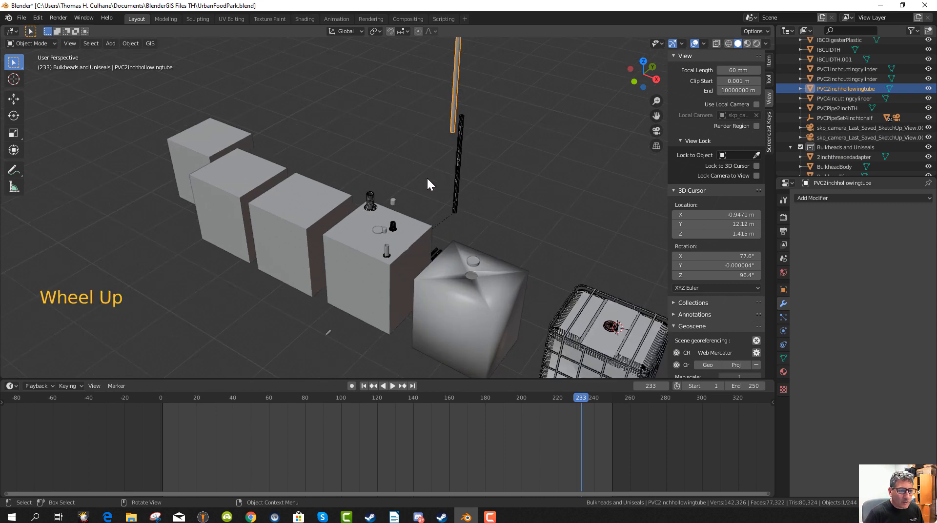
pyautogui.click(393, 203)
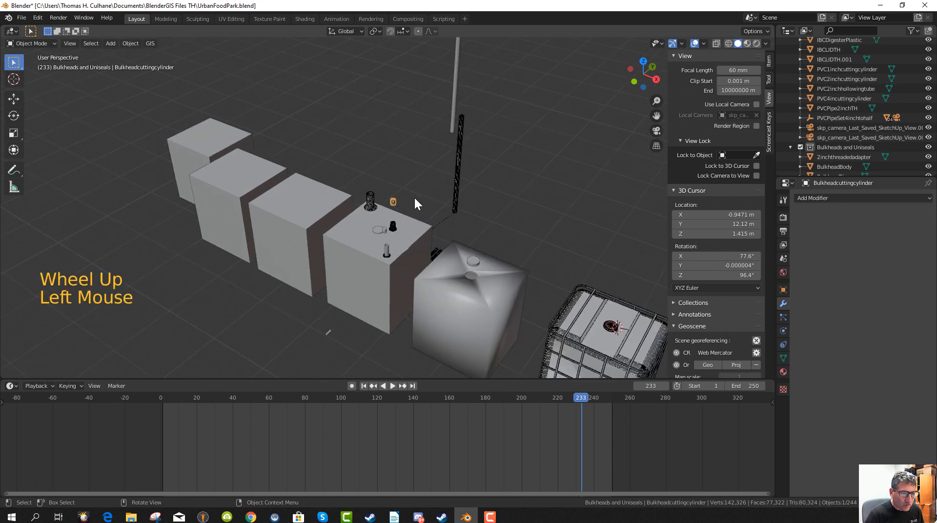
pyautogui.hotkey('shift', 'd')
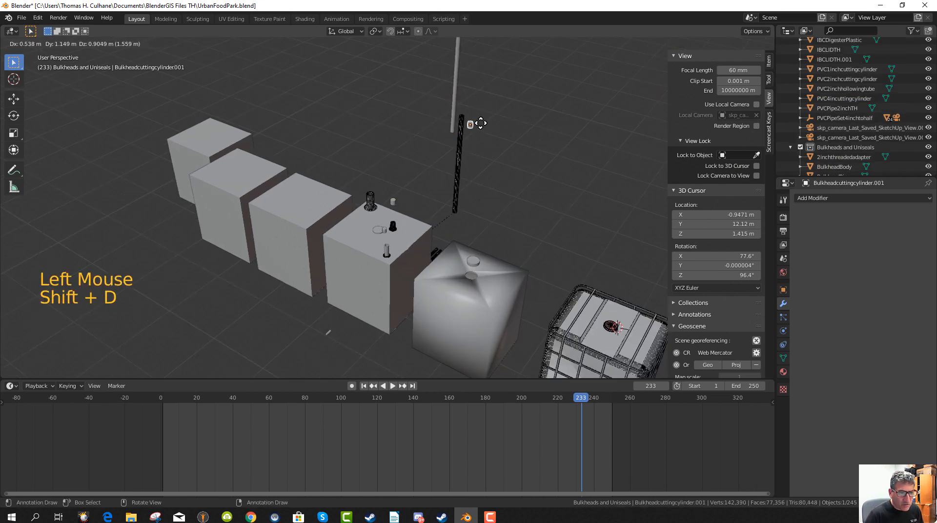
pyautogui.moveTo(441, 238); pyautogui.dragTo(462, 131, button='middle')
pyautogui.scroll(3, 458, 217)
pyautogui.scroll(-5, 462, 132)
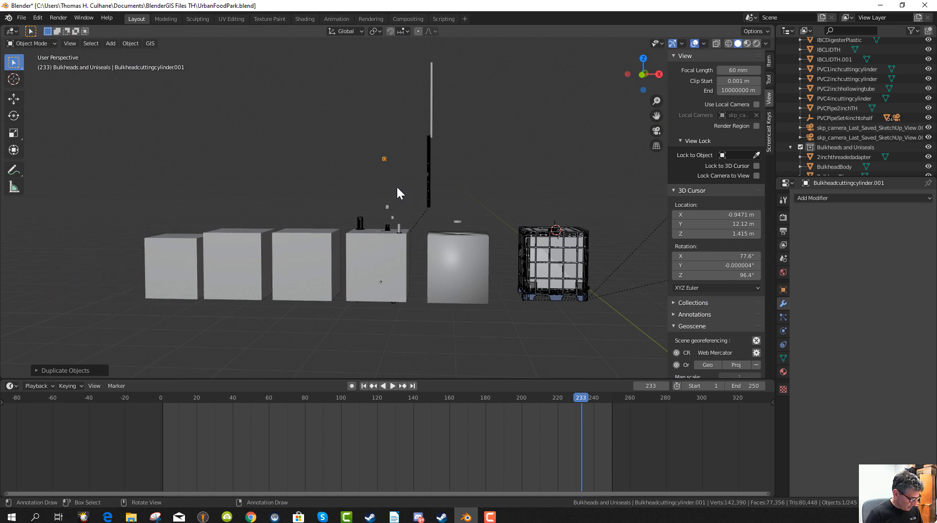
# Stretch the duplicated cutting cylinder along the Z axis to several times its height.
pyautogui.press('s')
pyautogui.press('z')
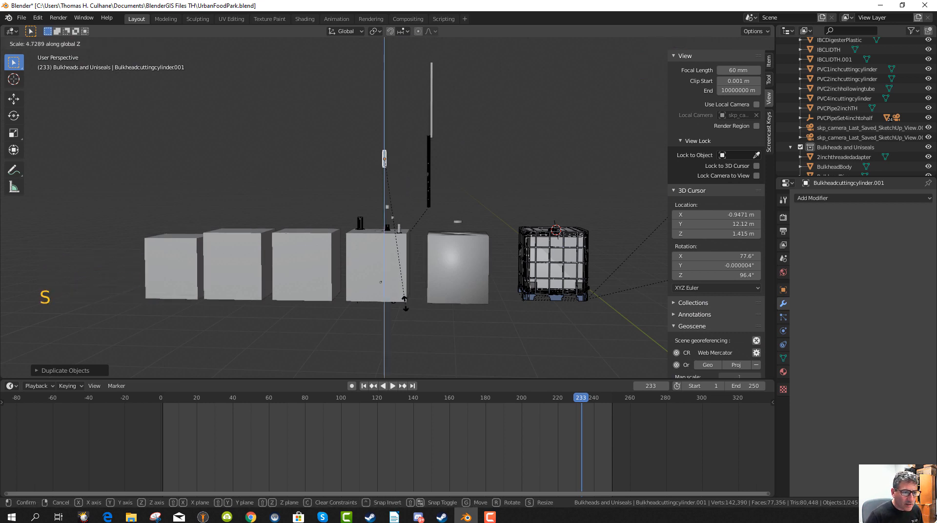
pyautogui.click(421, 257)
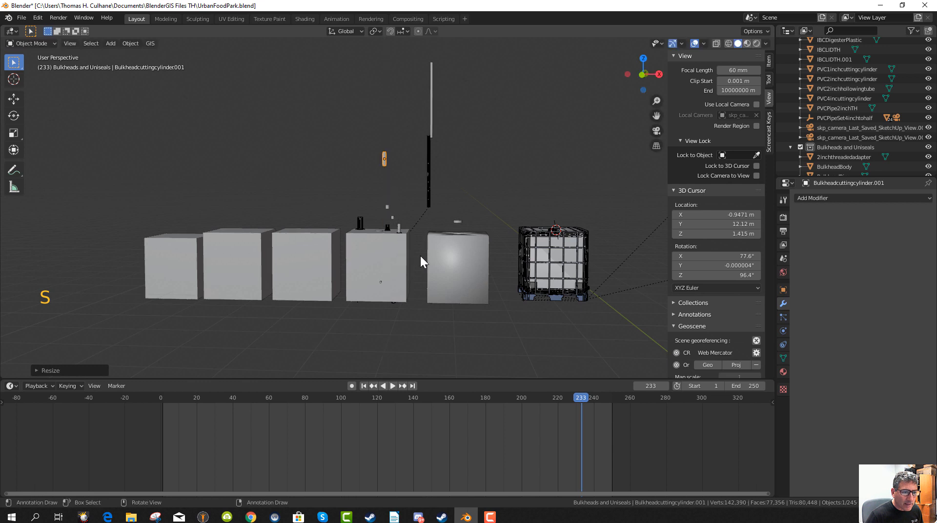
# Move the PVC2inchhollowingtube so it stands in line directly above the stretched cylinder.
pyautogui.click(432, 123)
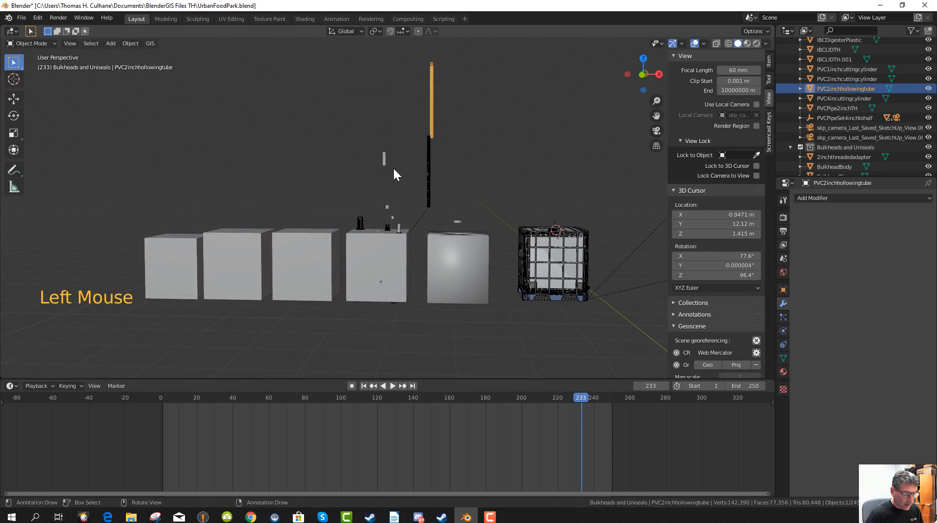
pyautogui.press('g')
pyautogui.click(338, 188)
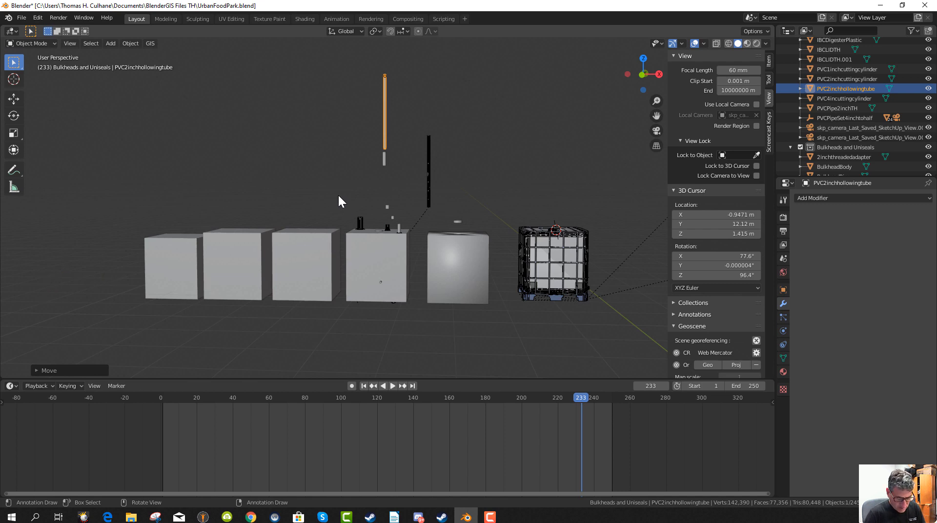
pyautogui.press('KP_7')
pyautogui.scroll(8, 407, 214)
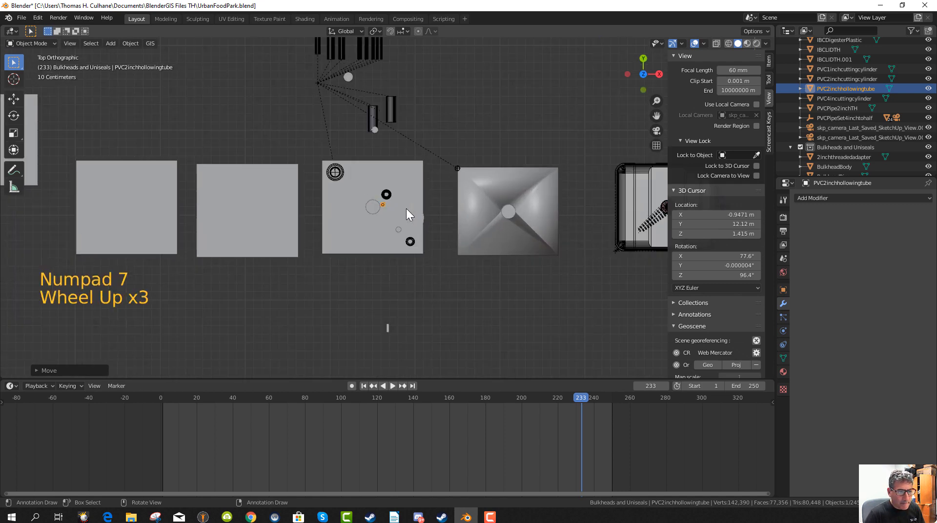
pyautogui.scroll(3, 405, 207)
pyautogui.moveTo(402, 210); pyautogui.dragTo(417, 136, button='middle')
pyautogui.scroll(-7, 415, 125)
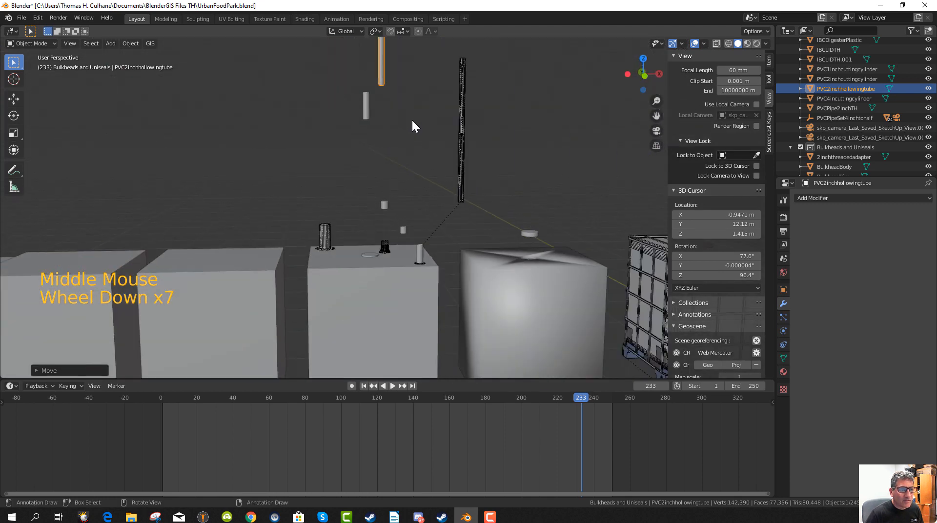
pyautogui.press('g')
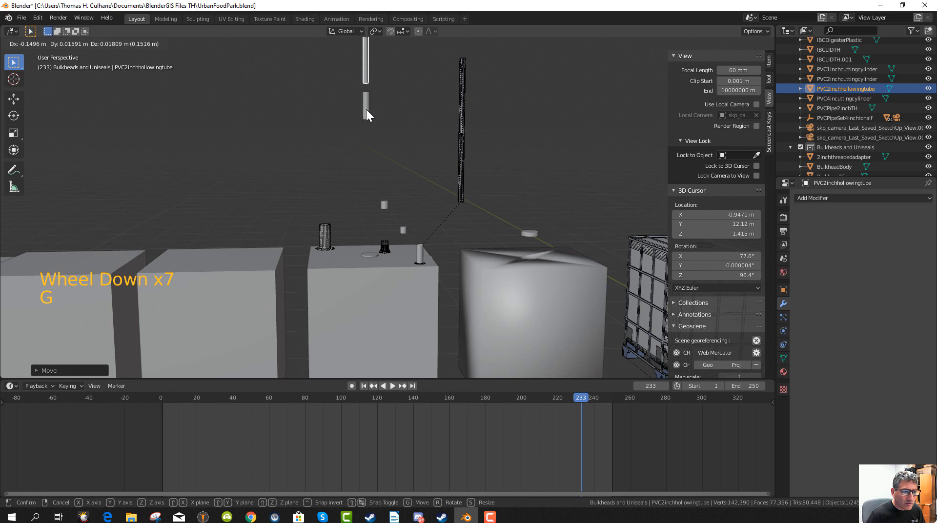
pyautogui.click(366, 109)
# Move the stretched cylinder over the tank that carries the fittings and view it in top orthographic view.
pyautogui.click(368, 125)
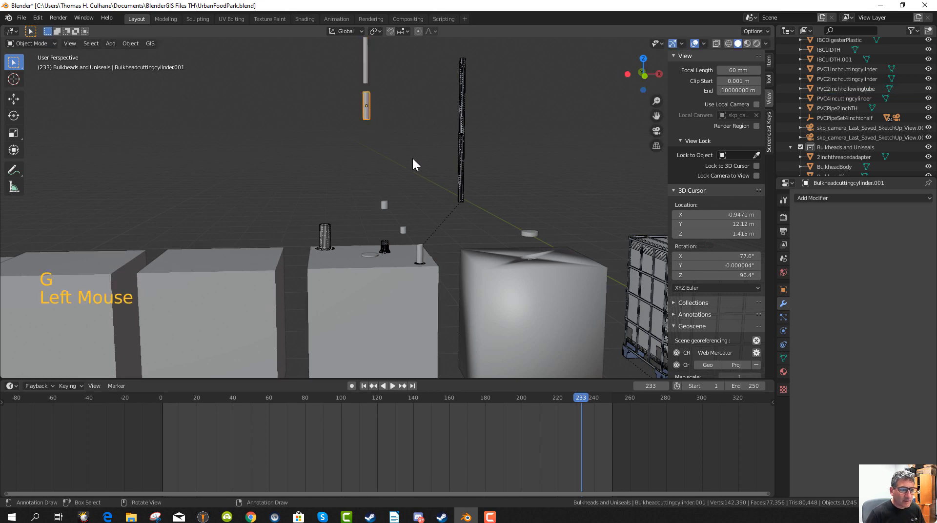
pyautogui.scroll(-5, 431, 176)
pyautogui.scroll(1, 431, 176)
pyautogui.moveTo(431, 175); pyautogui.dragTo(323, 245, button='middle')
pyautogui.press('g')
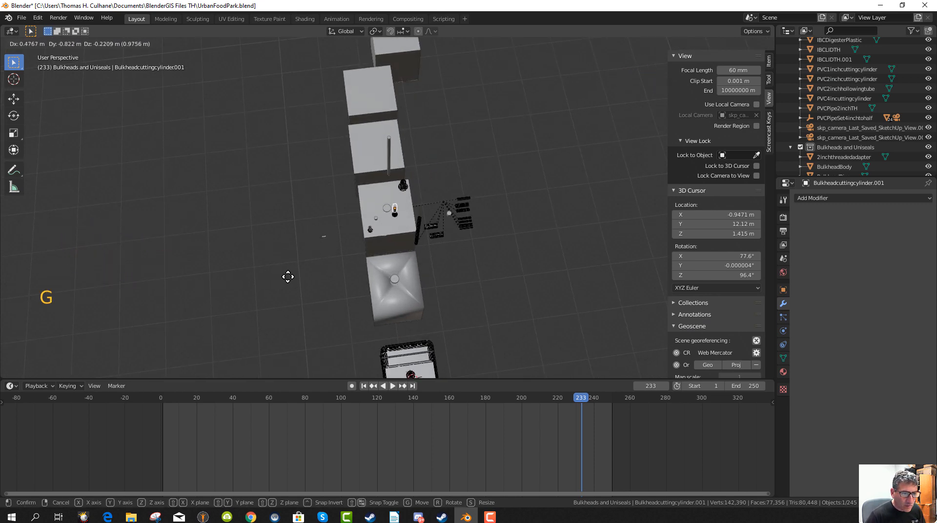
pyautogui.click(288, 277)
pyautogui.scroll(10, 374, 280)
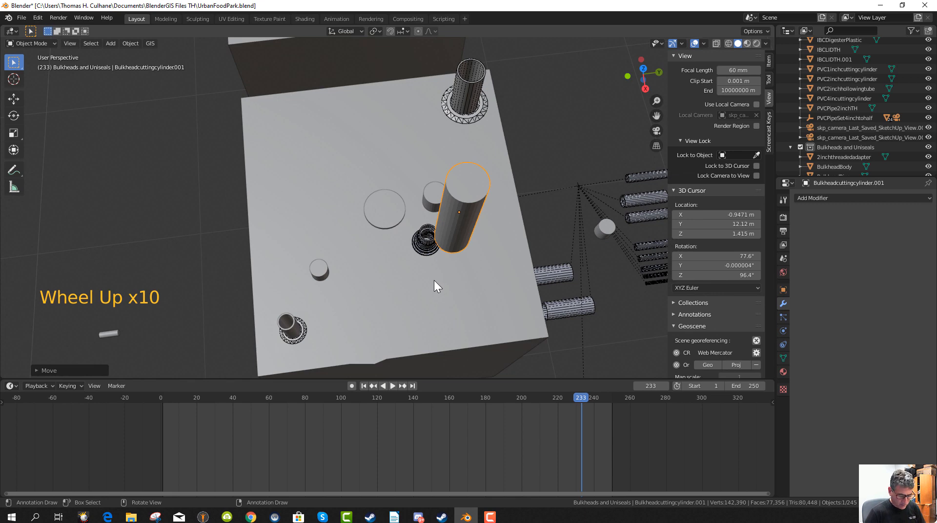
pyautogui.press('KP_7')
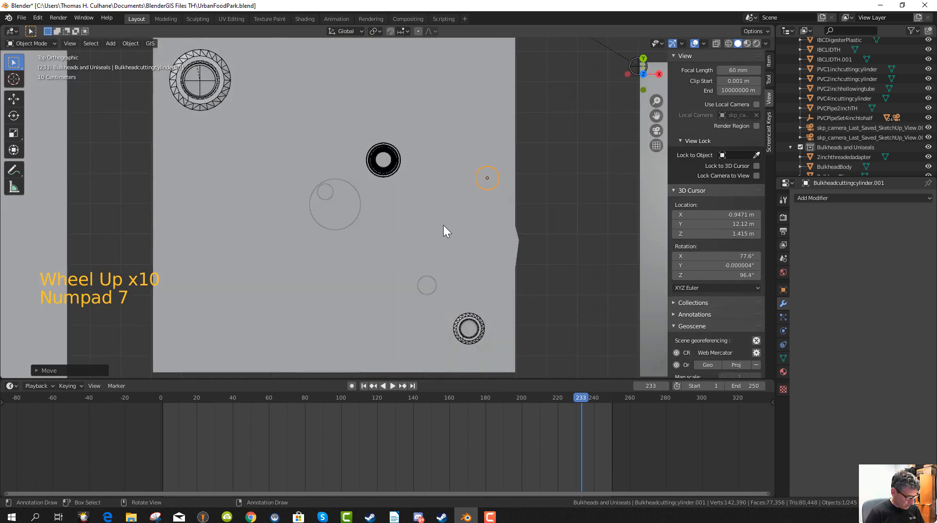
# Centre the stretched cutting cylinder over the small black fitting on the tank and lower it along Z to just above the fitting.
pyautogui.press('g')
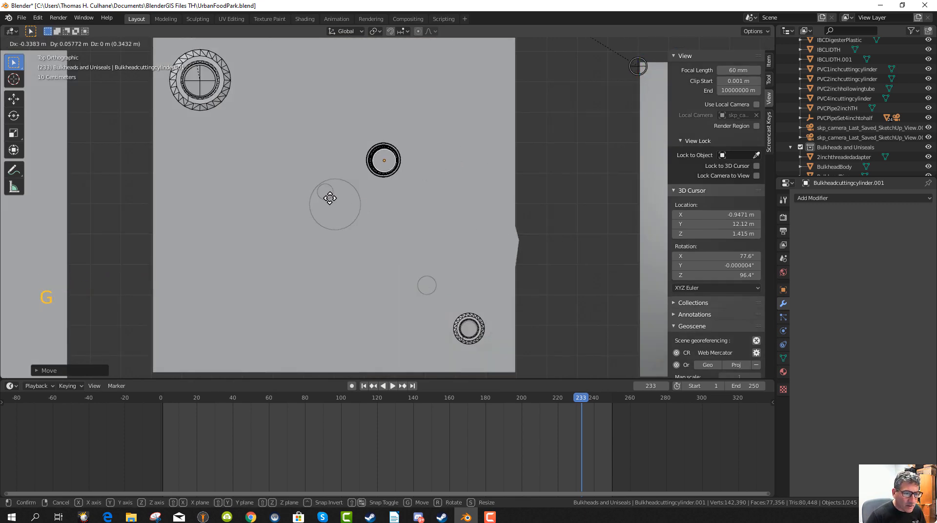
pyautogui.click(330, 197)
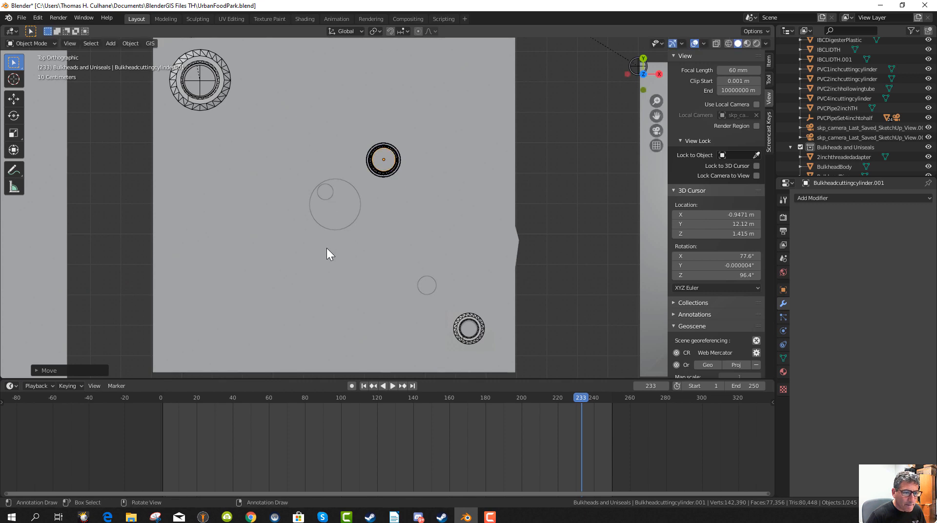
pyautogui.moveTo(326, 248); pyautogui.dragTo(368, 130, button='middle')
pyautogui.scroll(-6, 335, 163)
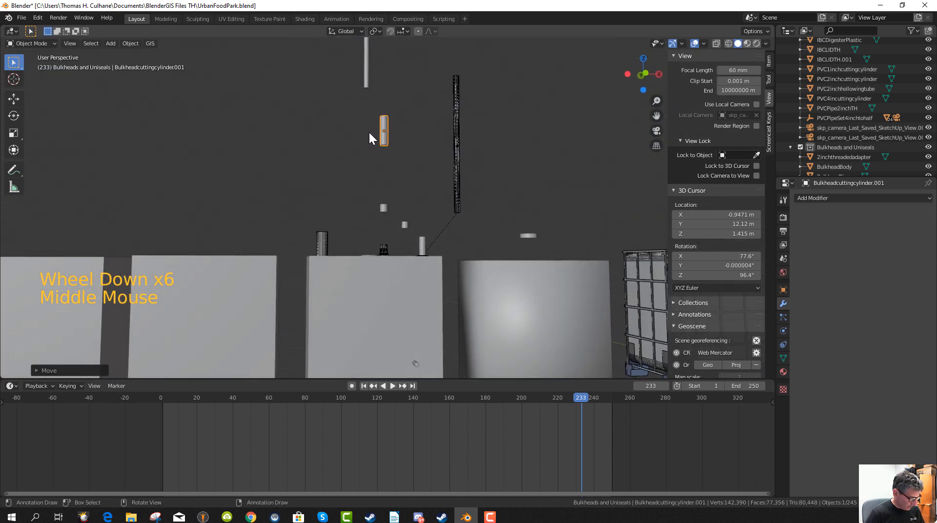
pyautogui.press('g')
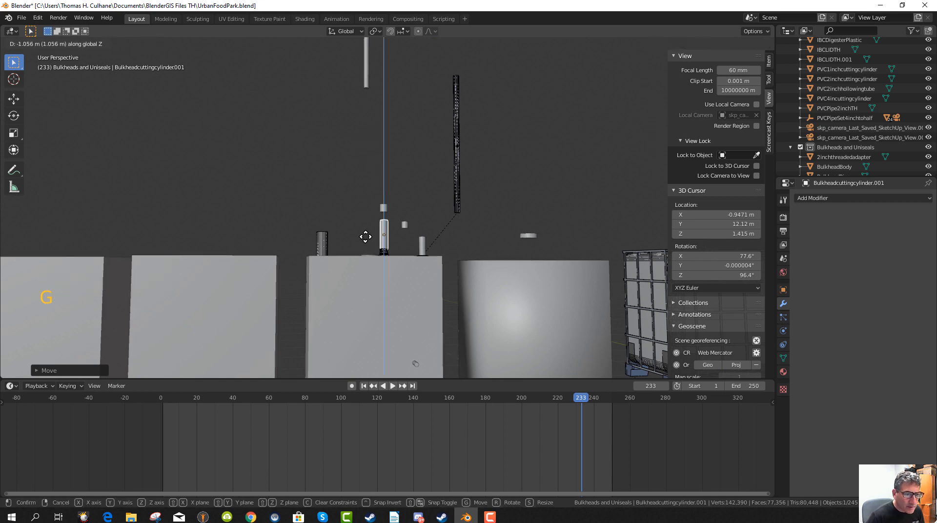
pyautogui.click(375, 234)
pyautogui.moveTo(375, 233); pyautogui.dragTo(476, 185, button='middle')
pyautogui.scroll(8, 410, 255)
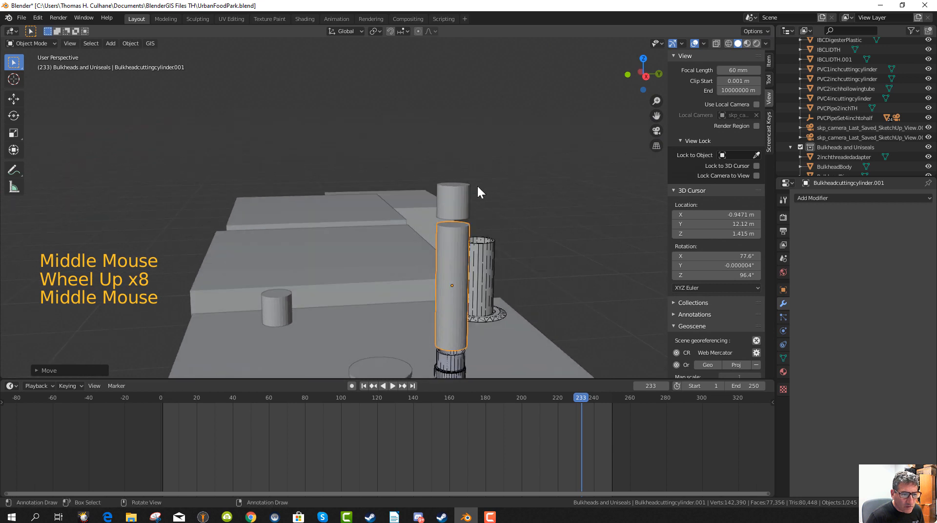
# Move the original short Bulkheadcuttingcylinder away from above the stretched copy.
pyautogui.click(459, 200)
pyautogui.press('g')
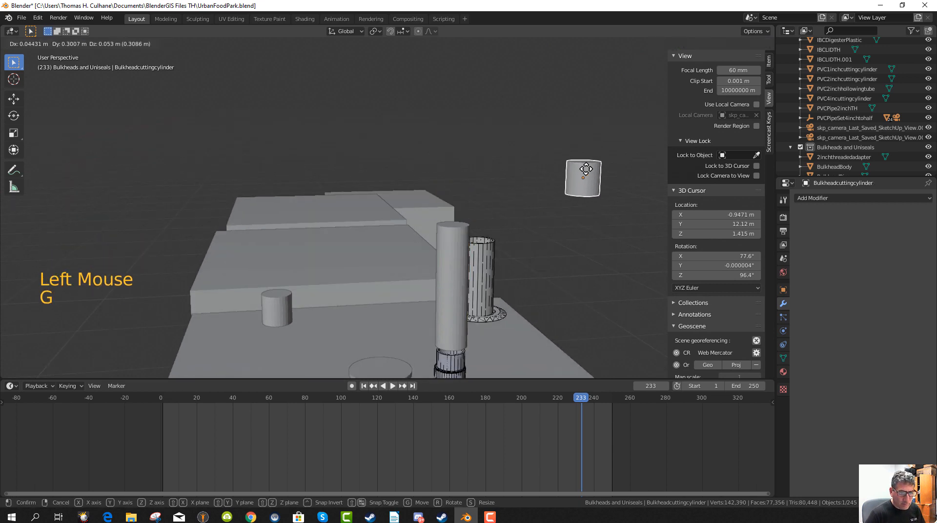
pyautogui.click(598, 168)
# Scale the stretched cylinder down in top view to match the opening of the fitting beneath it.
pyautogui.moveTo(517, 235); pyautogui.dragTo(441, 361, button='middle')
pyautogui.scroll(-3, 414, 292)
pyautogui.click(428, 259)
pyautogui.press('KP_7')
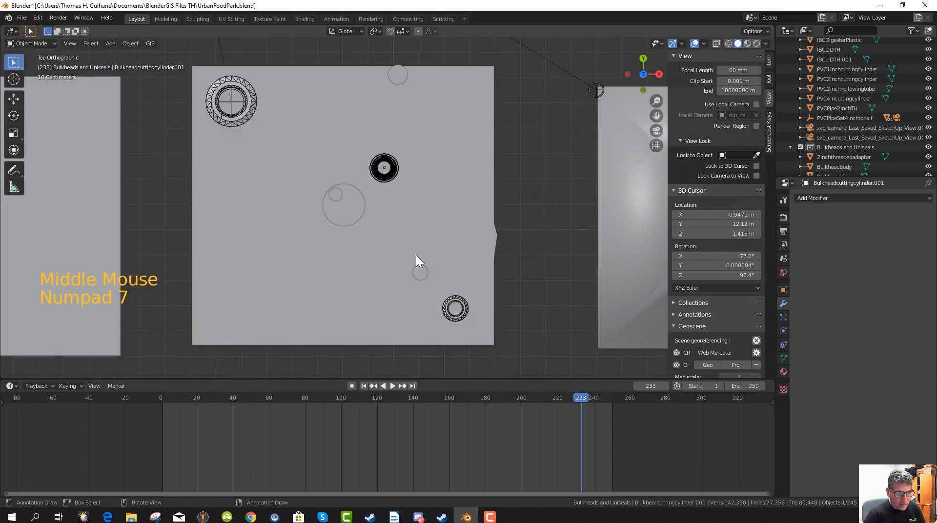
pyautogui.scroll(4, 389, 214)
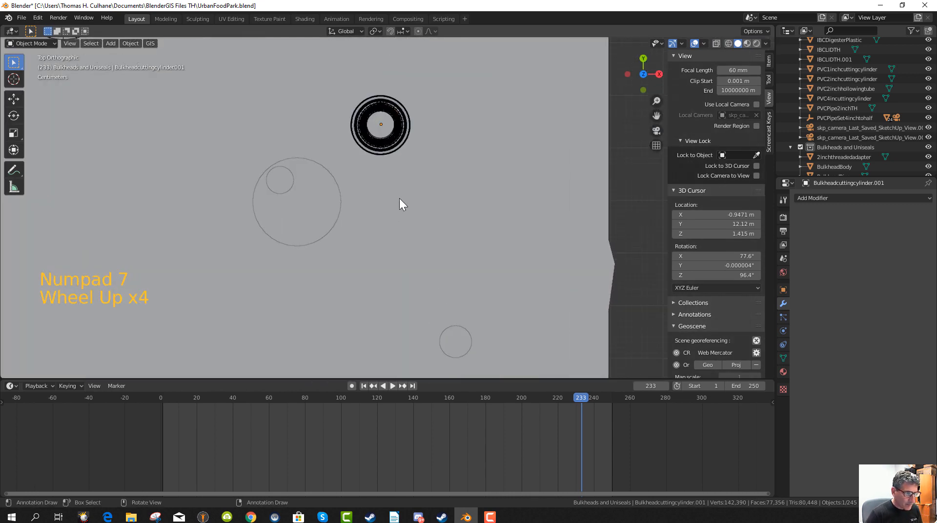
pyautogui.press('s')
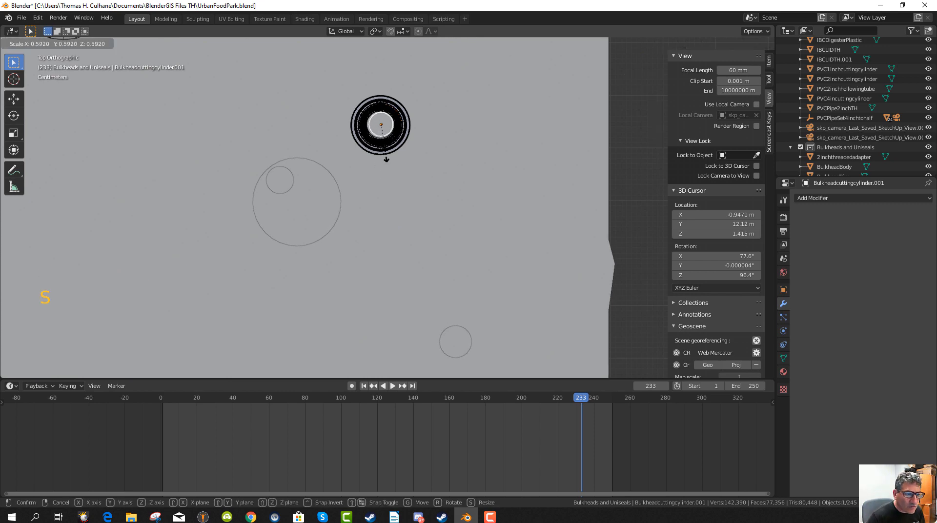
pyautogui.click(394, 162)
# Lower the resized cylinder along Z until its base meets the rim of the fitting.
pyautogui.moveTo(394, 162); pyautogui.dragTo(374, 222, button='middle')
pyautogui.scroll(1, 385, 217)
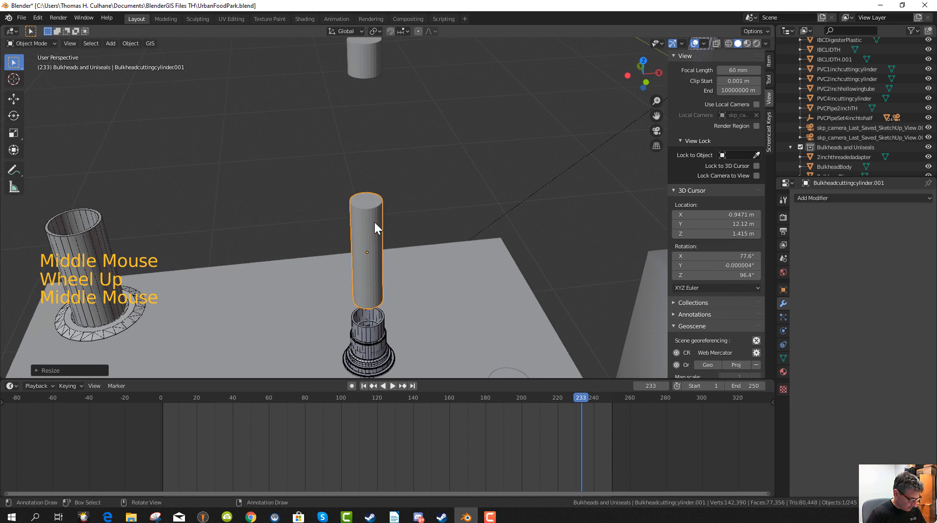
pyautogui.press('g')
pyautogui.press('z')
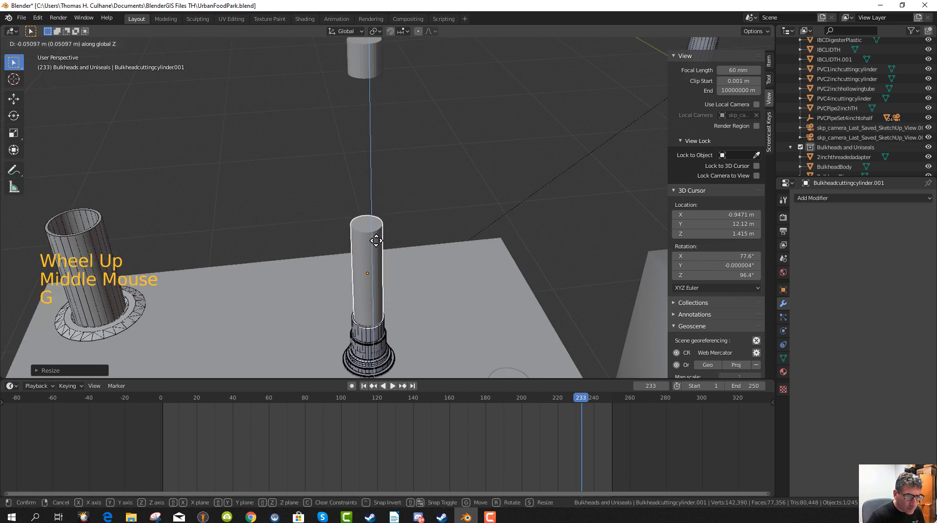
pyautogui.click(377, 237)
# Nudge the cylinder horizontally in top view so it is concentric with the fitting.
pyautogui.moveTo(377, 237); pyautogui.dragTo(401, 287, button='middle')
pyautogui.press('KP_7')
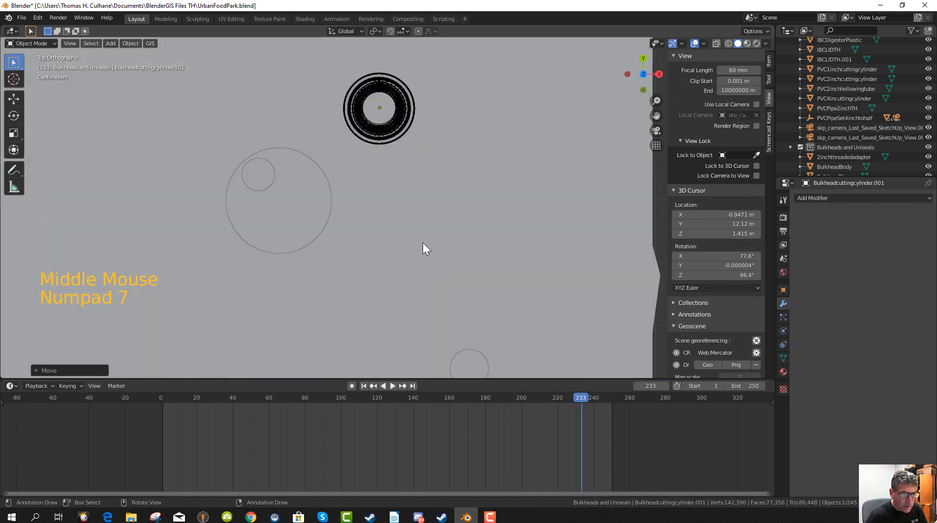
pyautogui.press('g')
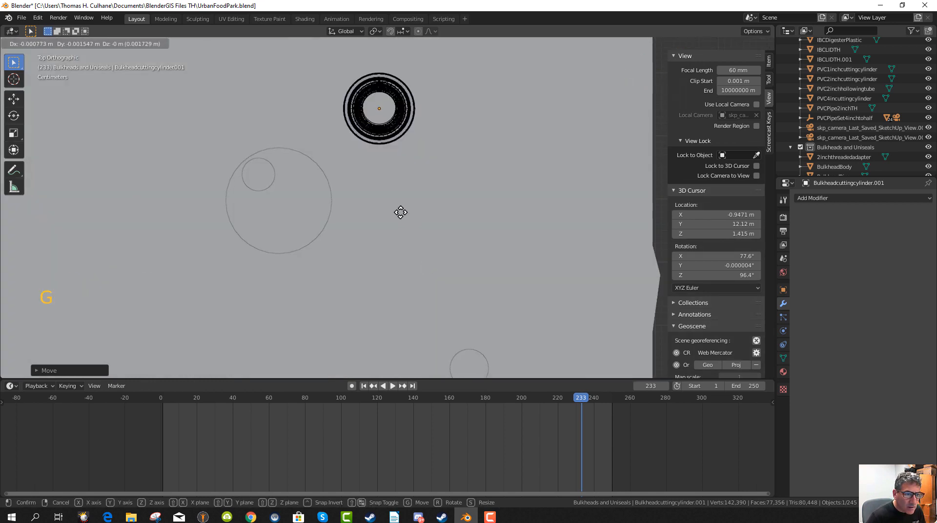
pyautogui.moveTo(401, 212); pyautogui.dragTo(409, 145, button='middle')
pyautogui.scroll(-2, 410, 166)
pyautogui.moveTo(411, 183); pyautogui.dragTo(418, 288, button='middle')
pyautogui.scroll(4, 421, 276)
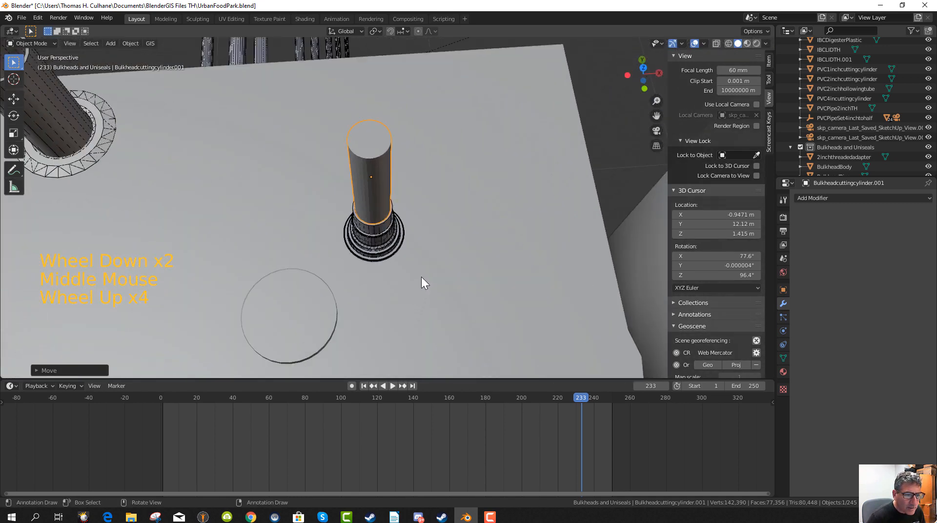
# Fine-tune the cylinder's scale so its diameter fits inside the fitting's socket.
pyautogui.scroll(13, 421, 277)
pyautogui.press('s')
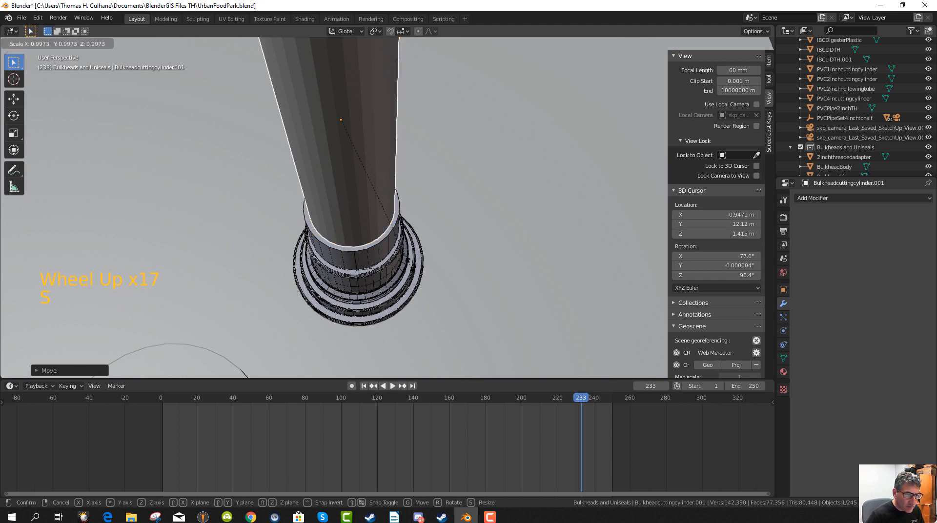
pyautogui.click(393, 227)
pyautogui.moveTo(414, 268); pyautogui.dragTo(417, 285, button='middle')
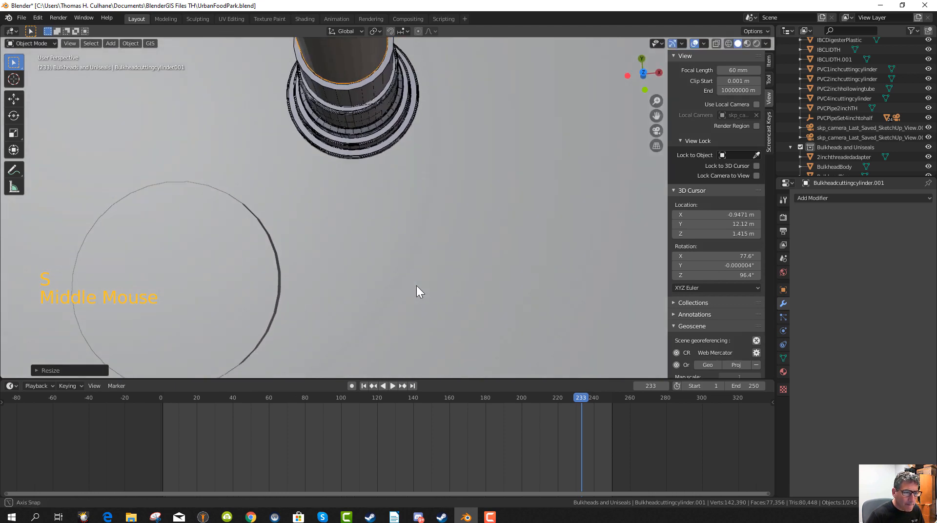
pyautogui.moveTo(344, 241); pyautogui.dragTo(393, 232, button='middle')
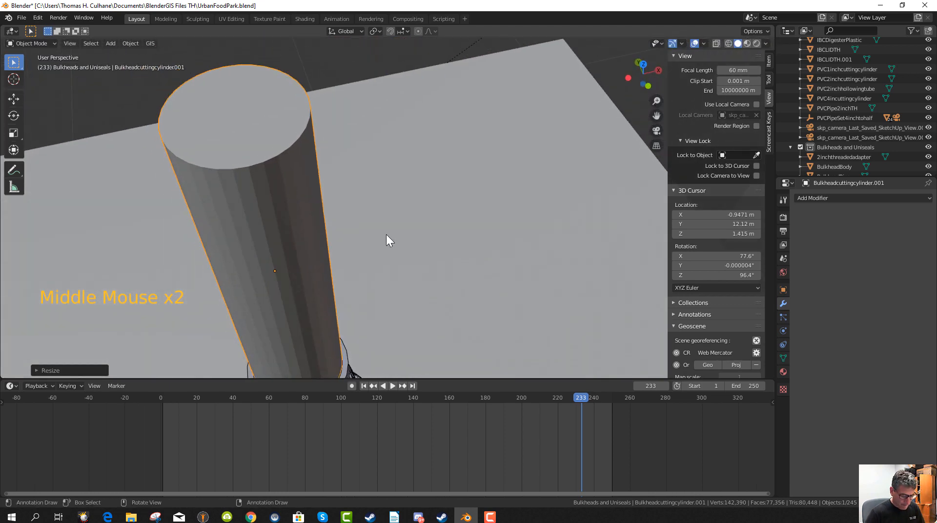
# Using wireframe shading, lower the cylinder farther along Z into the fitting's socket and restore solid shading.
pyautogui.press('KP_7')
pyautogui.scroll(-17, 328, 222)
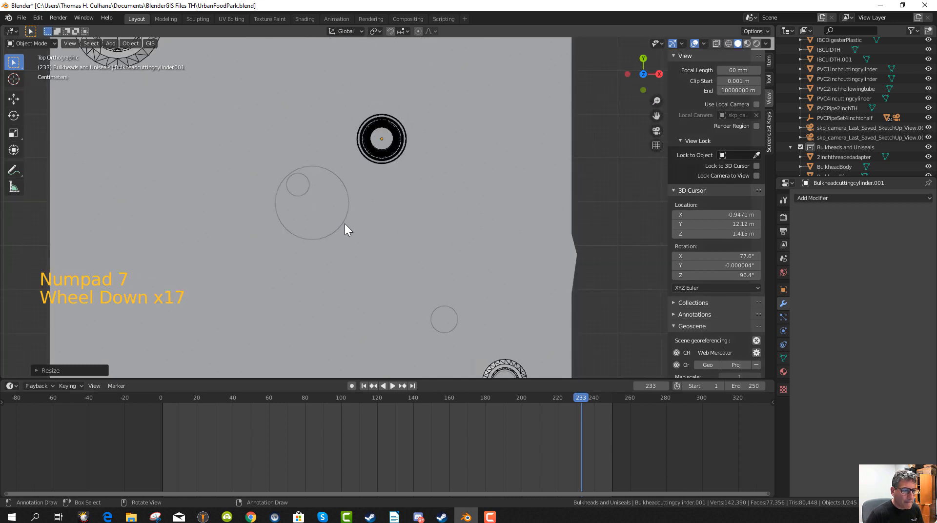
pyautogui.press('z')
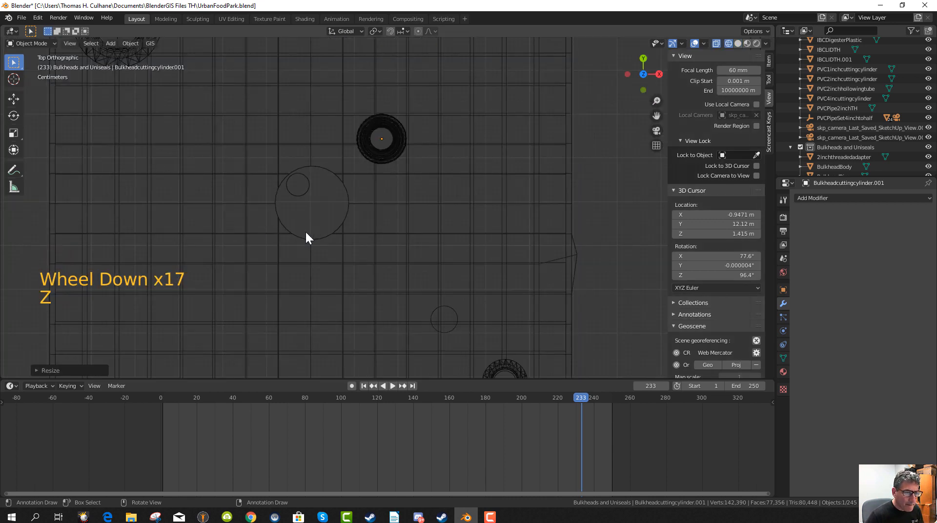
pyautogui.scroll(4, 386, 219)
pyautogui.moveTo(384, 218); pyautogui.dragTo(403, 186, button='middle')
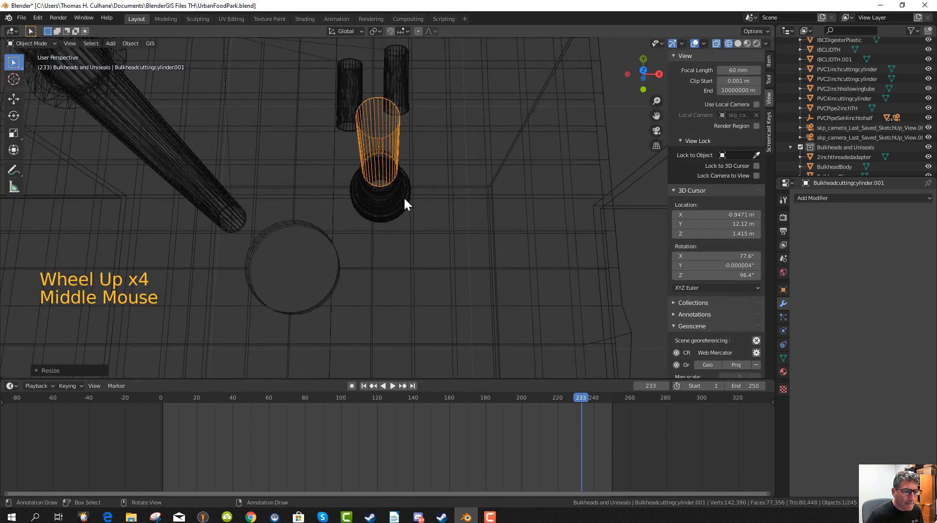
pyautogui.press('g')
pyautogui.press('z')
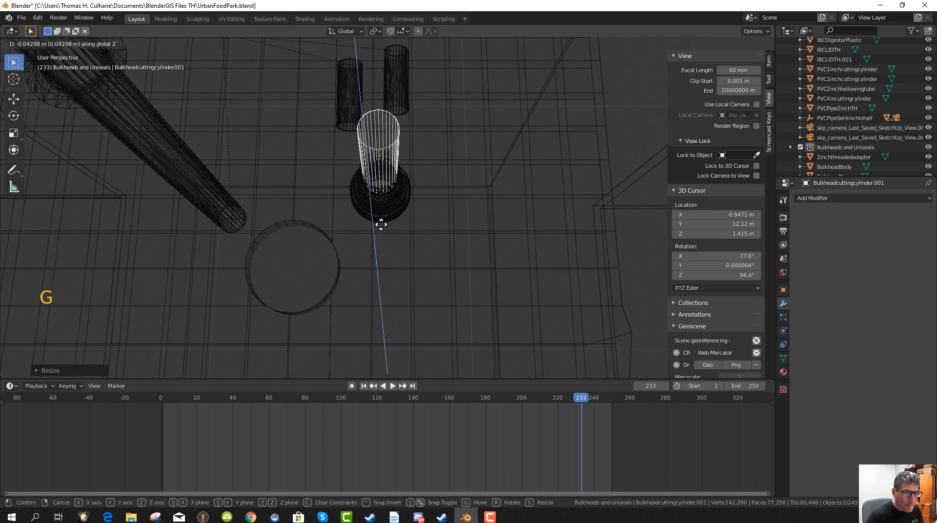
pyautogui.click(381, 225)
pyautogui.moveTo(381, 232); pyautogui.dragTo(410, 274, button='middle')
pyautogui.scroll(-1, 409, 274)
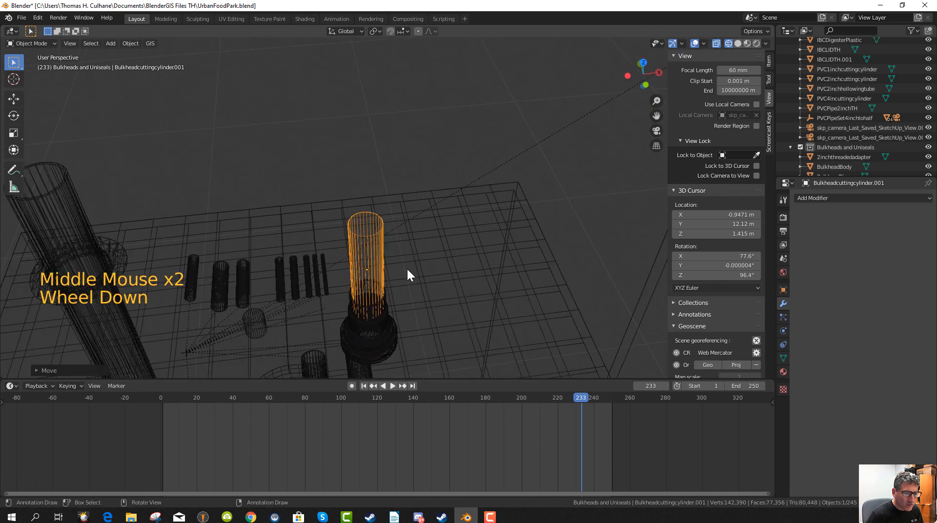
pyautogui.press('z')
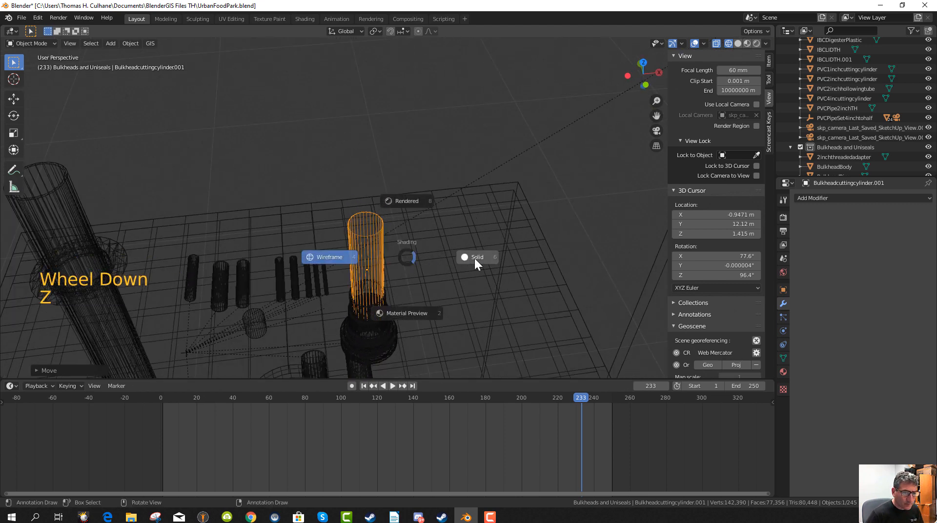
# Move the PVC2inchhollowingtube down from its high position to near the cylinder on the tank.
pyautogui.moveTo(424, 282); pyautogui.dragTo(426, 246, button='middle')
pyautogui.scroll(-4, 422, 249)
pyautogui.scroll(-9, 437, 232)
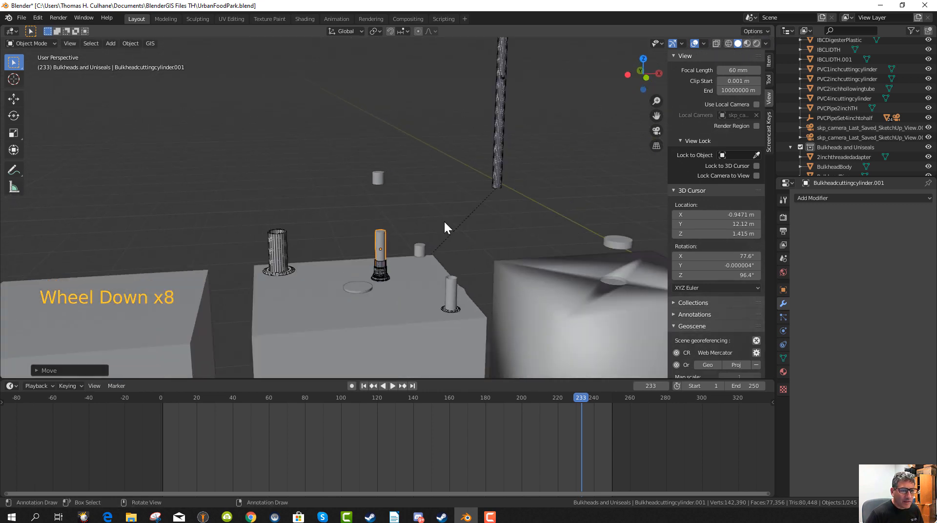
pyautogui.click(372, 116)
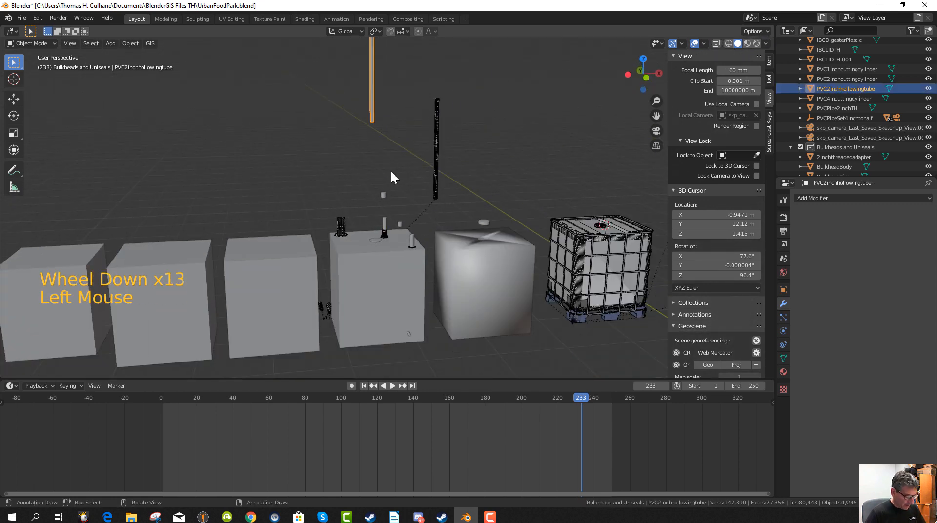
pyautogui.press('g')
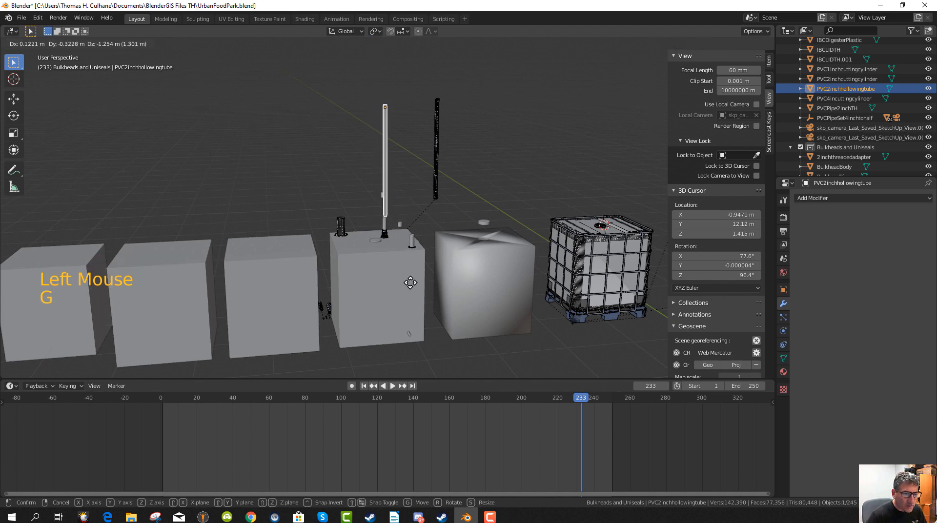
pyautogui.moveTo(410, 282); pyautogui.dragTo(337, 315, button='middle')
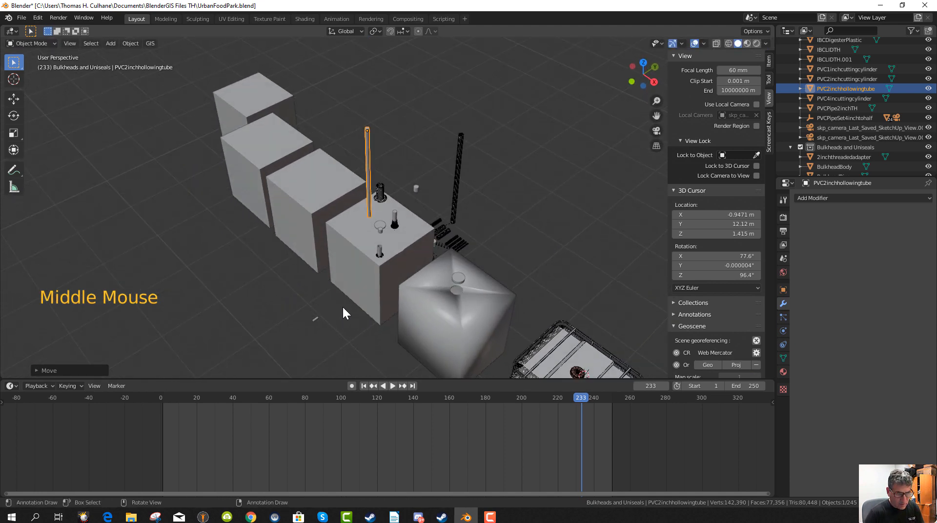
# Centre the PVC2inchhollowingtube on the stretched cylinder and fitting in top orthographic view.
pyautogui.press('KP_7')
pyautogui.press('g')
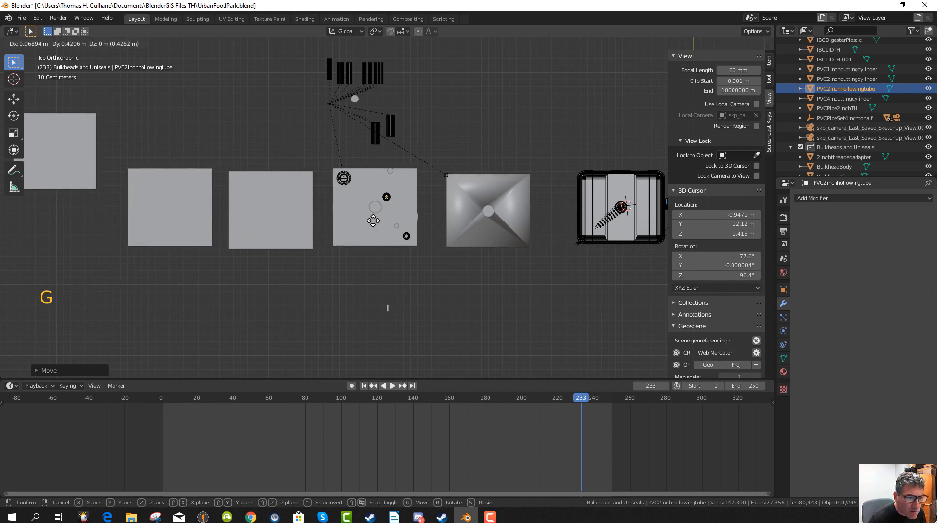
pyautogui.scroll(14, 386, 229)
pyautogui.moveTo(381, 277); pyautogui.dragTo(382, 285, button='middle')
pyautogui.press('KP_7')
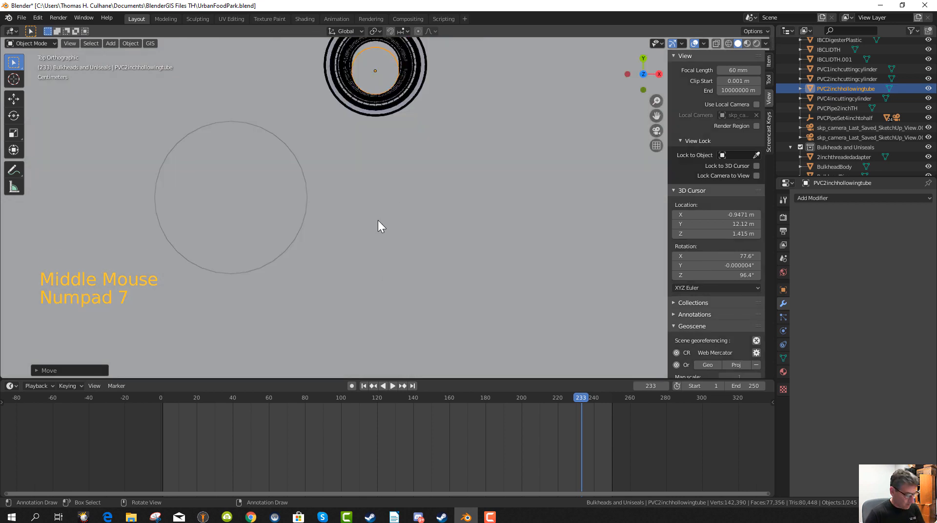
pyautogui.keyDown('shift'); pyautogui.moveTo(379, 222); pyautogui.dragTo(389, 337, button='middle'); pyautogui.keyUp('shift')
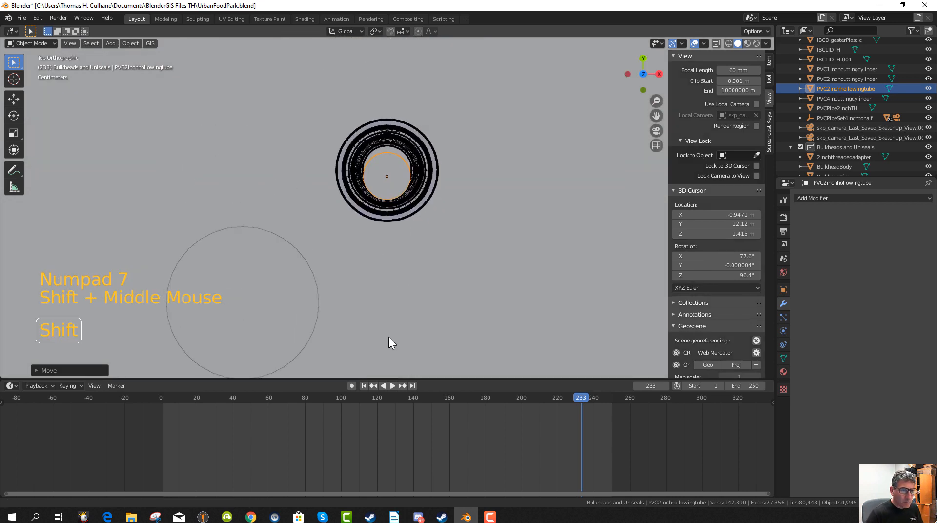
pyautogui.press('g')
pyautogui.rightClick(388, 281)
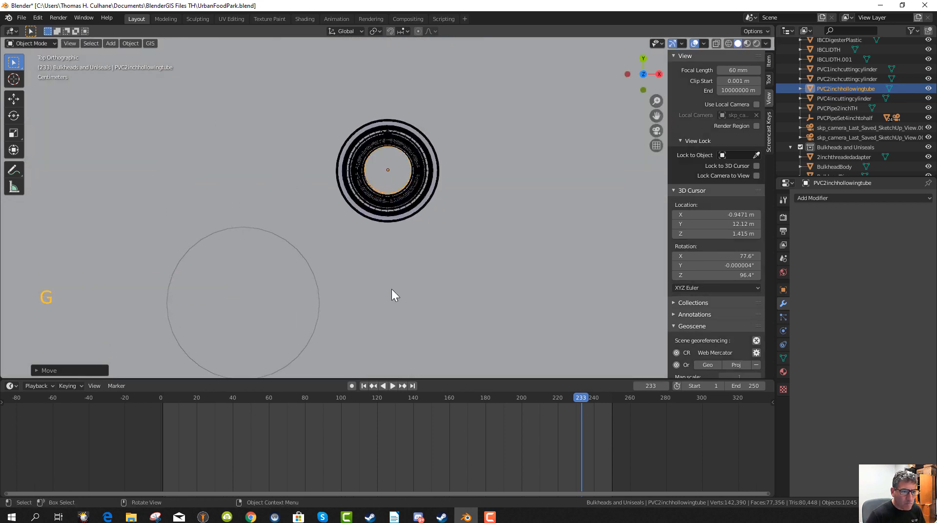
# Lower the hollowing tube along Z through the stretched cylinder into the fitting.
pyautogui.moveTo(392, 289); pyautogui.dragTo(393, 254, button='middle')
pyautogui.scroll(-4, 395, 234)
pyautogui.press('g')
pyautogui.press('z')
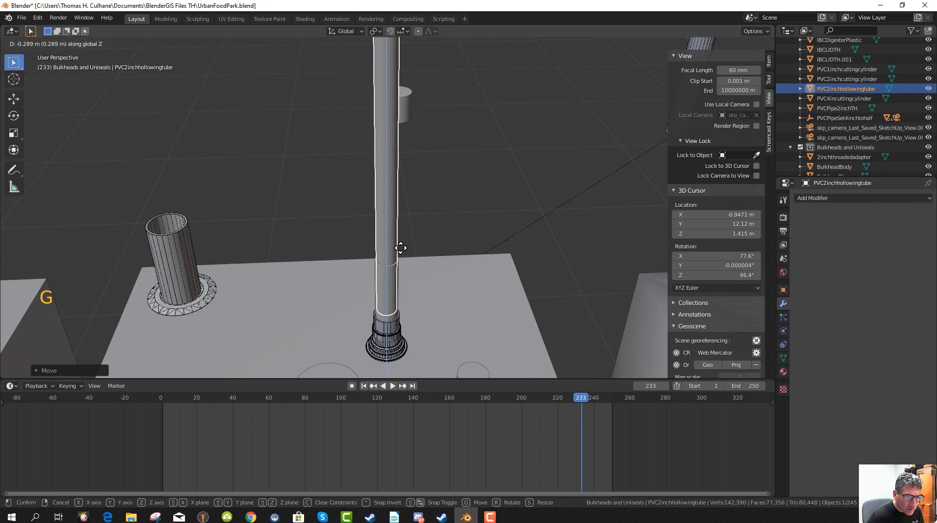
pyautogui.click(405, 323)
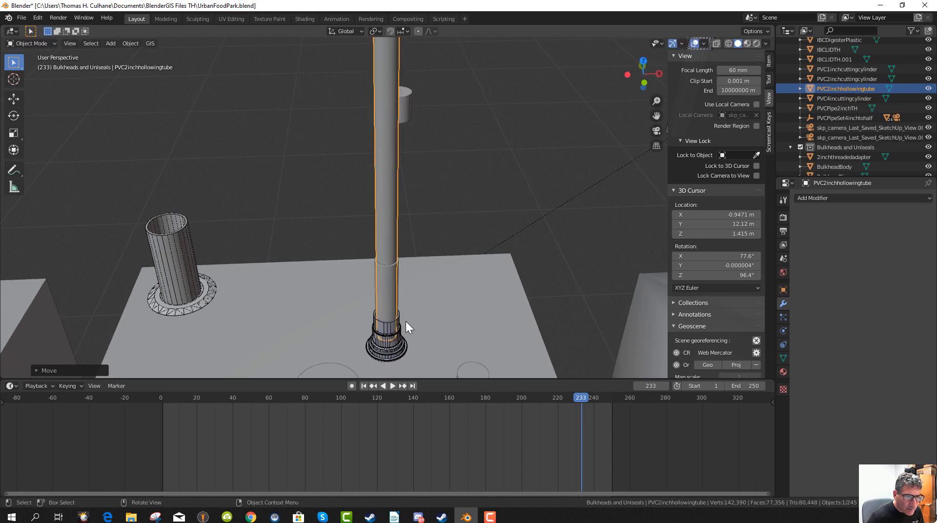
# Rename the stretched cylinder in the tank fitting from Bulkheadcuttingcylinder.001 to PVC2inchGASOUT.
pyautogui.click(388, 282)
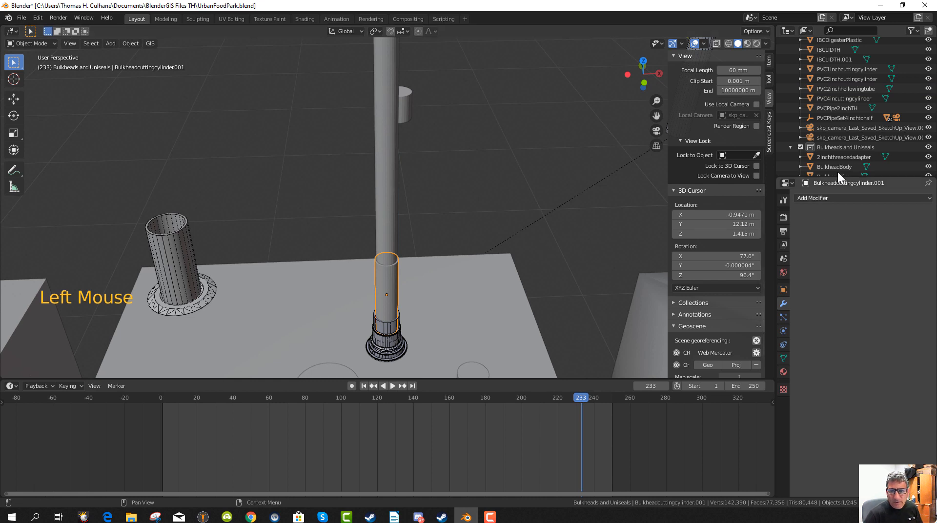
pyautogui.scroll(-4, 839, 147)
pyautogui.scroll(5, 845, 131)
pyautogui.scroll(10, 845, 129)
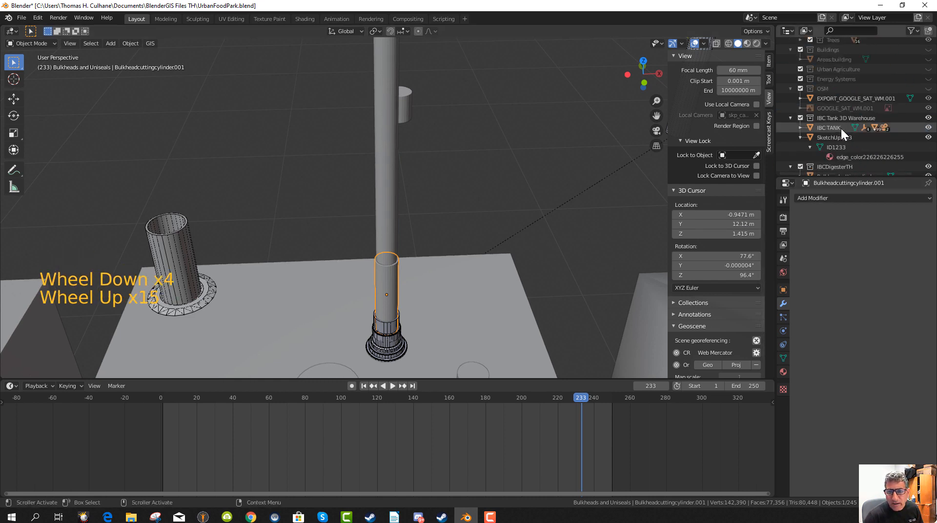
pyautogui.scroll(-4, 845, 130)
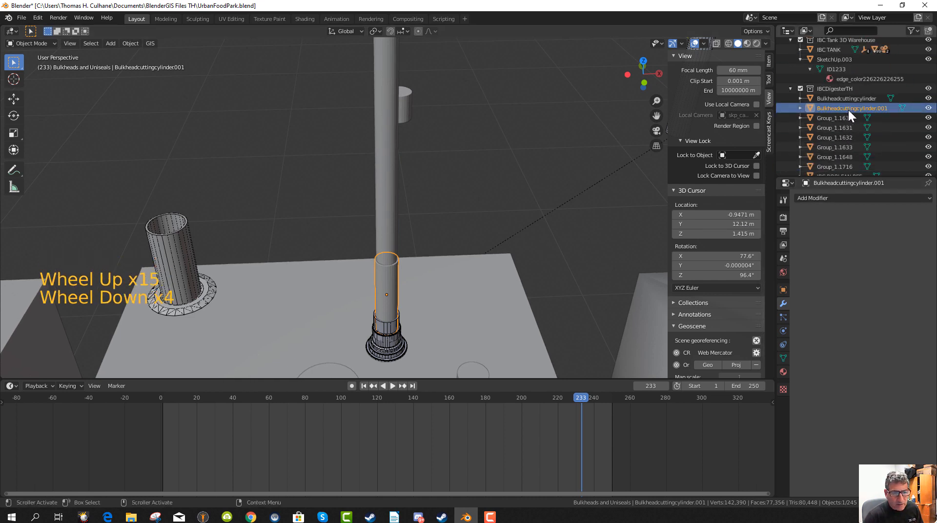
pyautogui.click(848, 109)
pyautogui.doubleClick(849, 109)
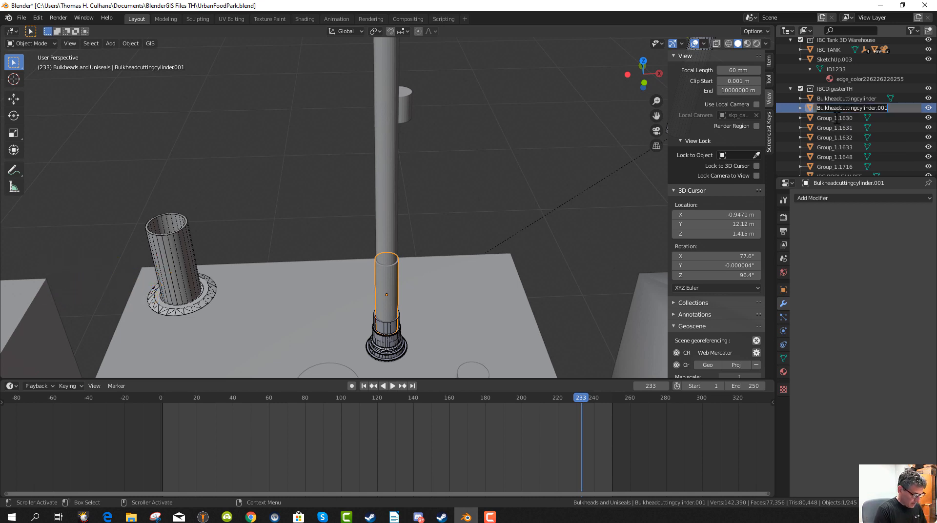
pyautogui.write('Gas')
pyautogui.press('BackSpace')
pyautogui.press('BackSpace')
pyautogui.press('BackSpace')
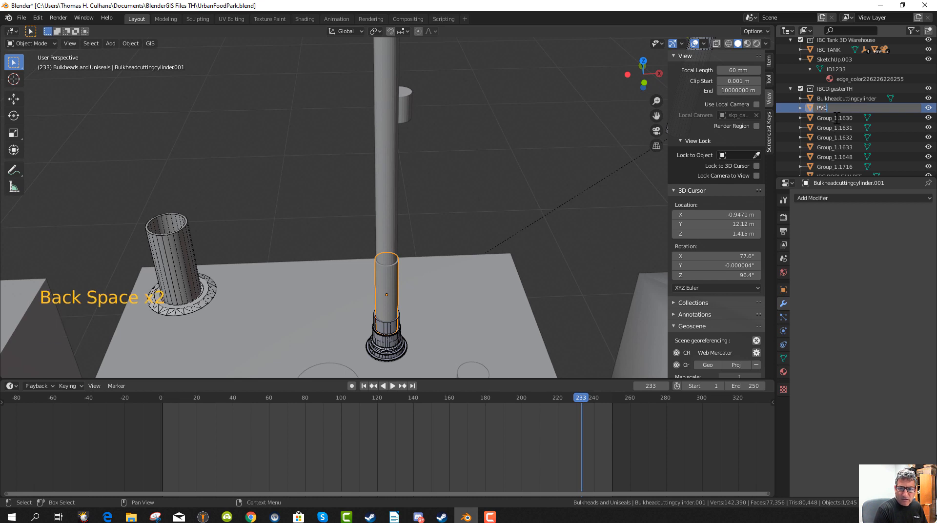
pyautogui.write('PVC2inchGAS')
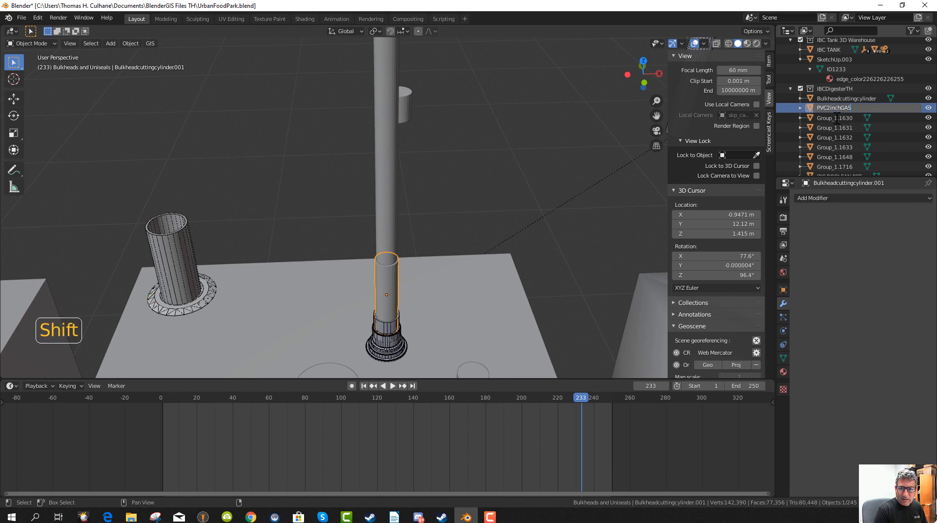
pyautogui.write('OUT')
pyautogui.press('Return')
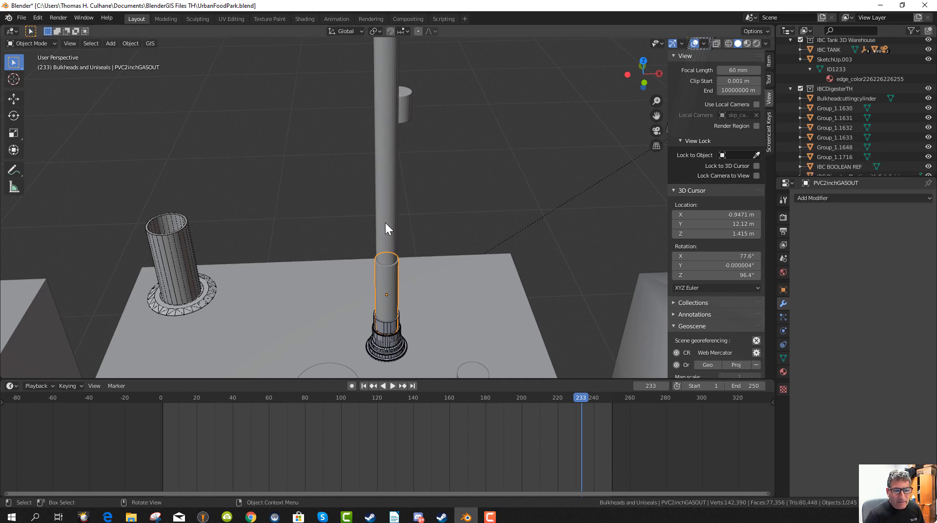
# Add a Boolean modifier set to Difference on PVC2inchGASOUT, with PVC2inchhollowingtube as the cutting object.
pyautogui.click(820, 199)
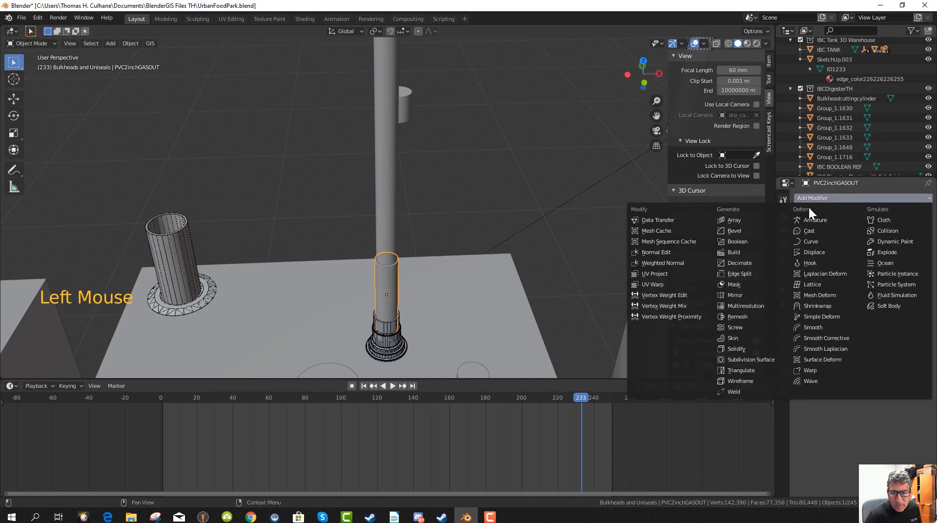
pyautogui.click(739, 244)
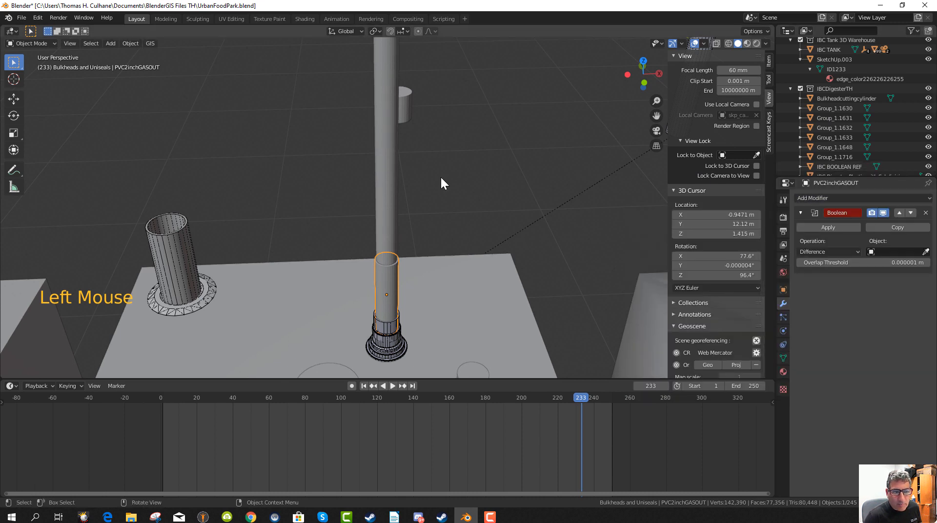
pyautogui.click(926, 252)
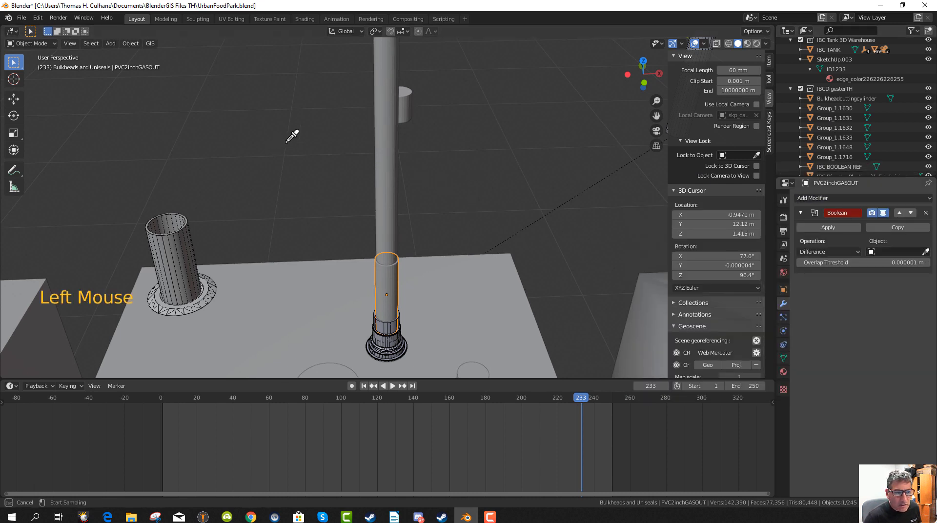
pyautogui.click(387, 156)
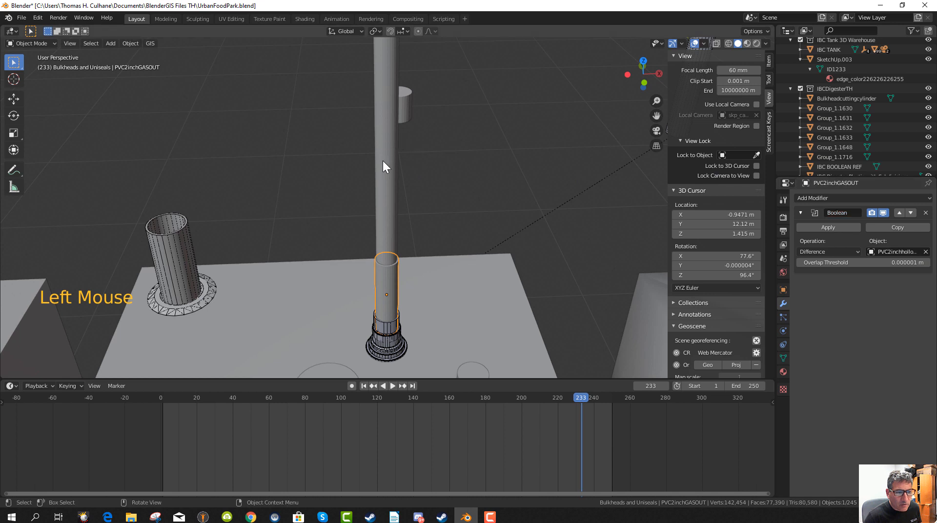
# Adjust the PVC2inchhollowingtube's height along Z while keeping it through the PVC2inchGASOUT cylinder.
pyautogui.click(393, 182)
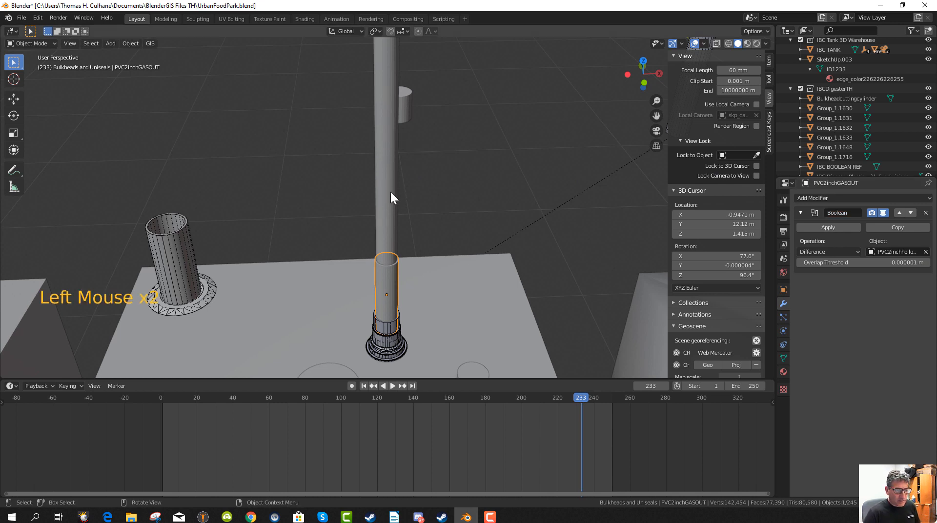
pyautogui.scroll(-2, 439, 188)
pyautogui.click(382, 192)
pyautogui.click(392, 198)
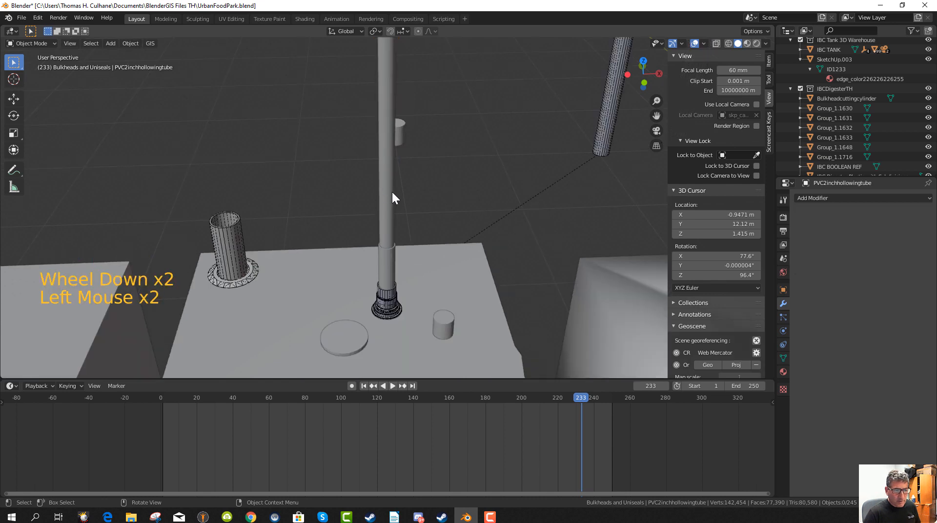
pyautogui.press('z')
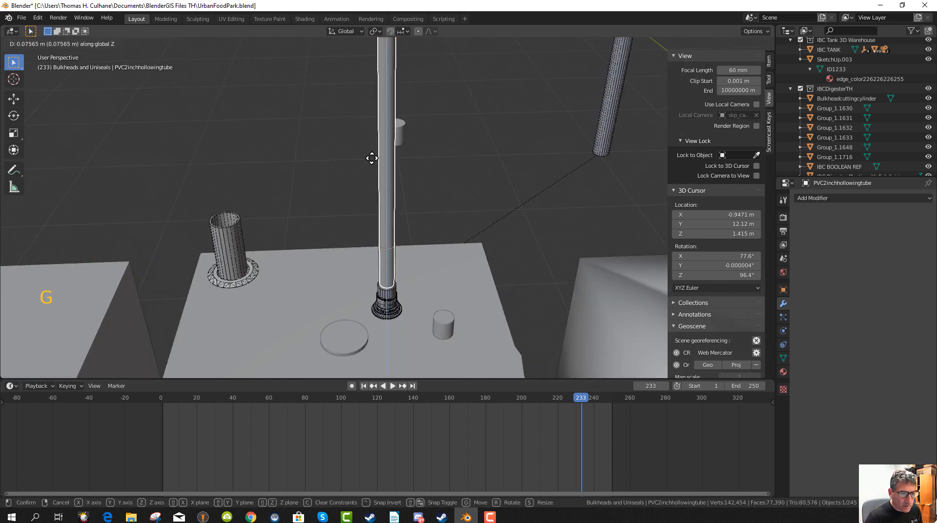
pyautogui.click(375, 211)
# Apply the Boolean modifier on PVC2inchGASOUT, and move the hollowing tube away to inspect the hollowed pipe.
pyautogui.click(387, 264)
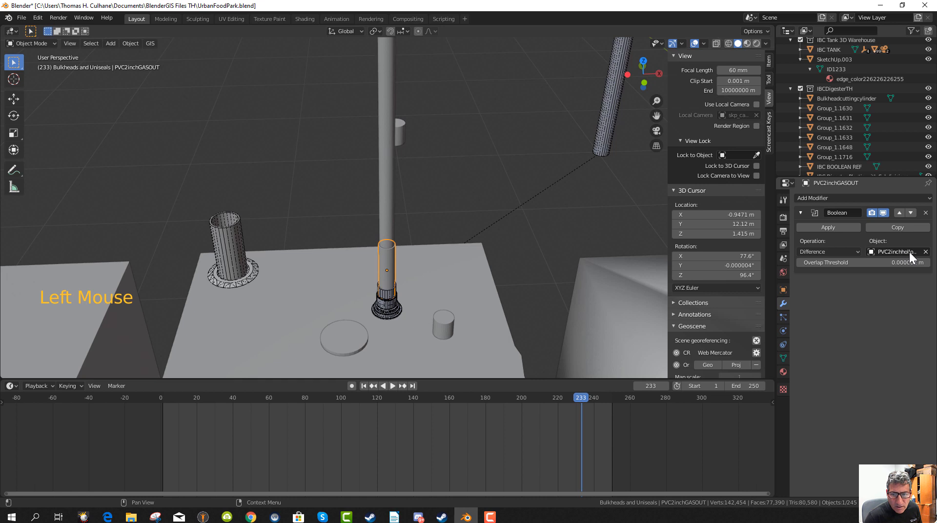
pyautogui.click(833, 227)
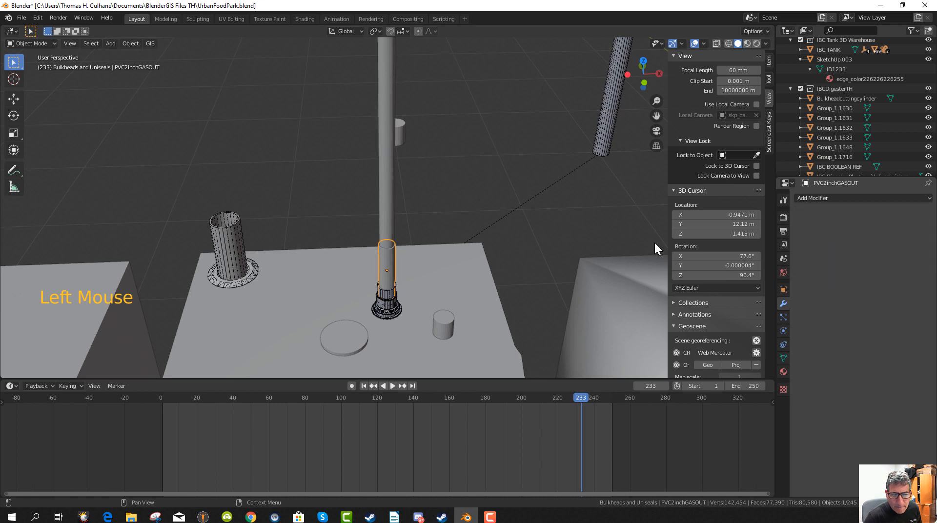
pyautogui.click(386, 207)
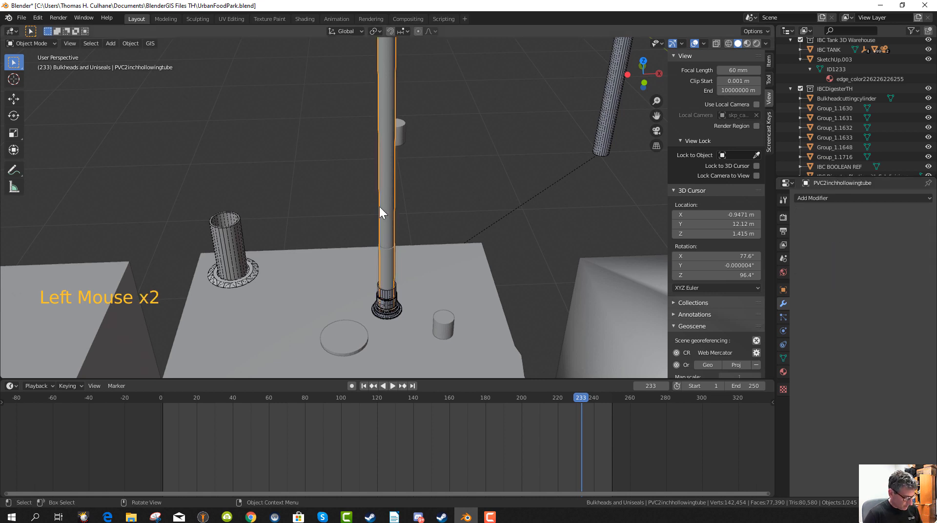
pyautogui.press('g')
pyautogui.click(540, 84)
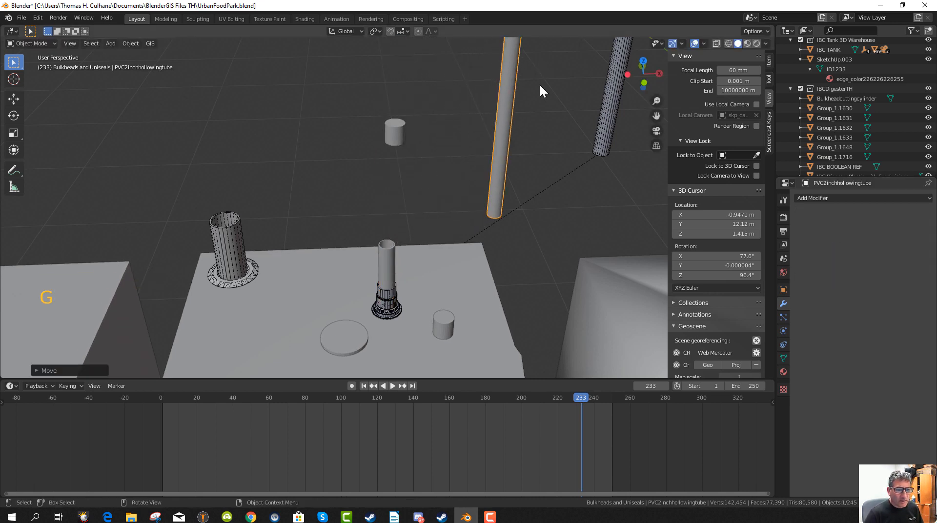
pyautogui.moveTo(540, 84); pyautogui.dragTo(450, 229, button='middle')
pyautogui.scroll(13, 418, 236)
pyautogui.scroll(-15, 449, 230)
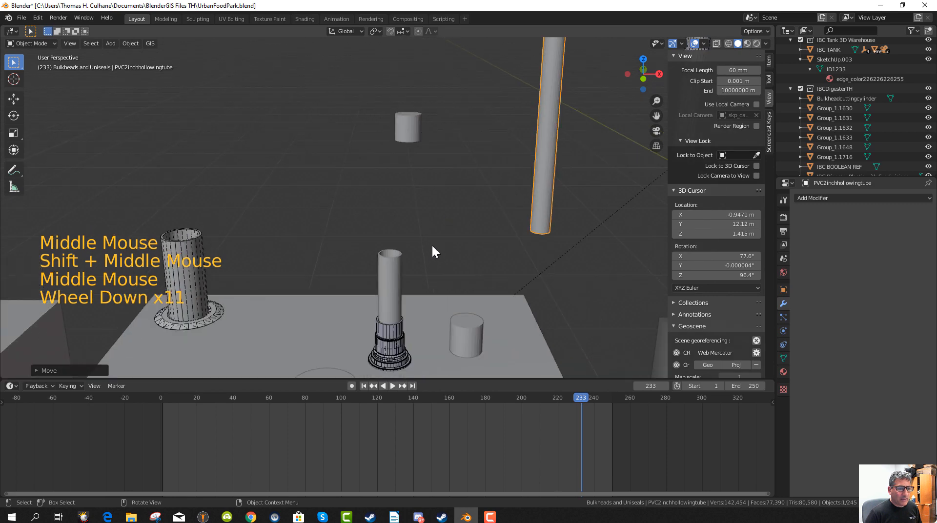
pyautogui.moveTo(412, 282); pyautogui.dragTo(278, 263, button='middle')
pyautogui.moveTo(360, 271); pyautogui.dragTo(312, 248, button='middle')
pyautogui.moveTo(380, 274); pyautogui.dragTo(386, 239, button='middle')
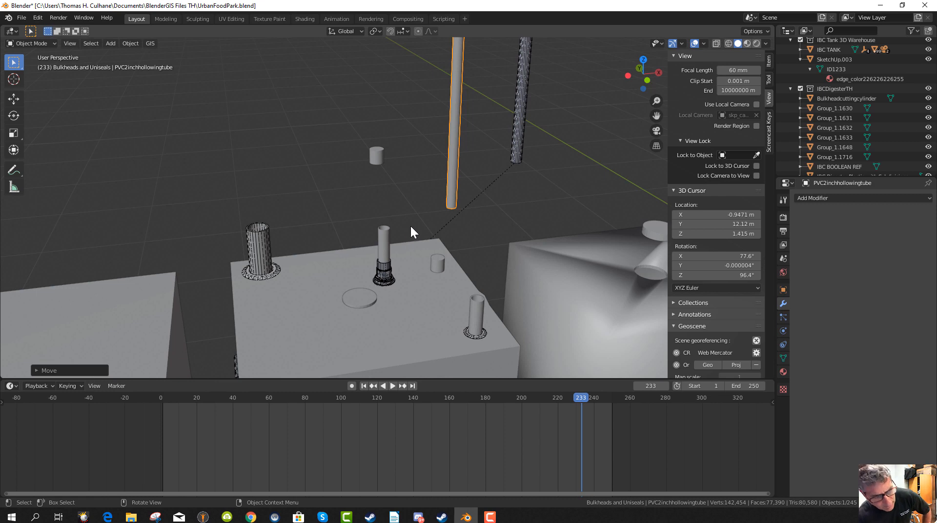
# Move the floating Bulkheadcuttingcylinder in top orthographic view to centre it over the gas-out pipe.
pyautogui.click(378, 157)
pyautogui.moveTo(394, 221); pyautogui.dragTo(356, 303, button='middle')
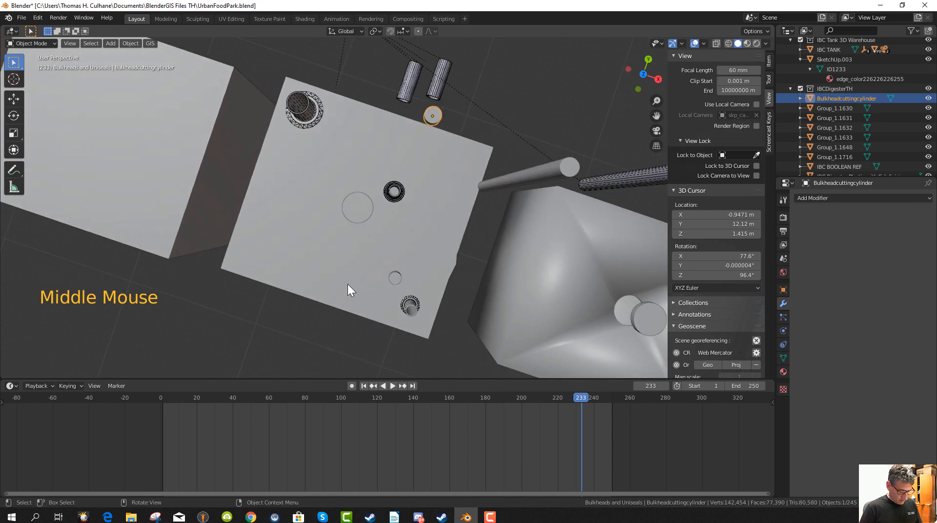
pyautogui.press('KP_7')
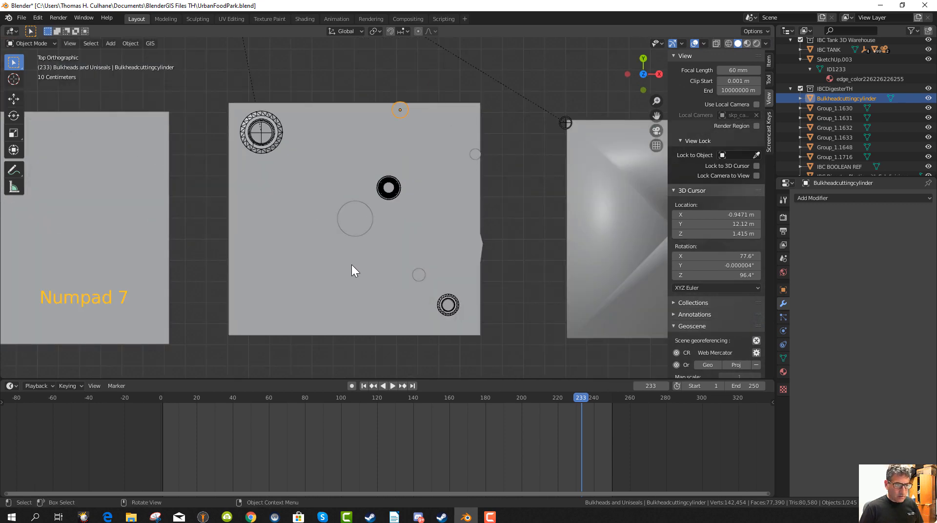
pyautogui.press('g')
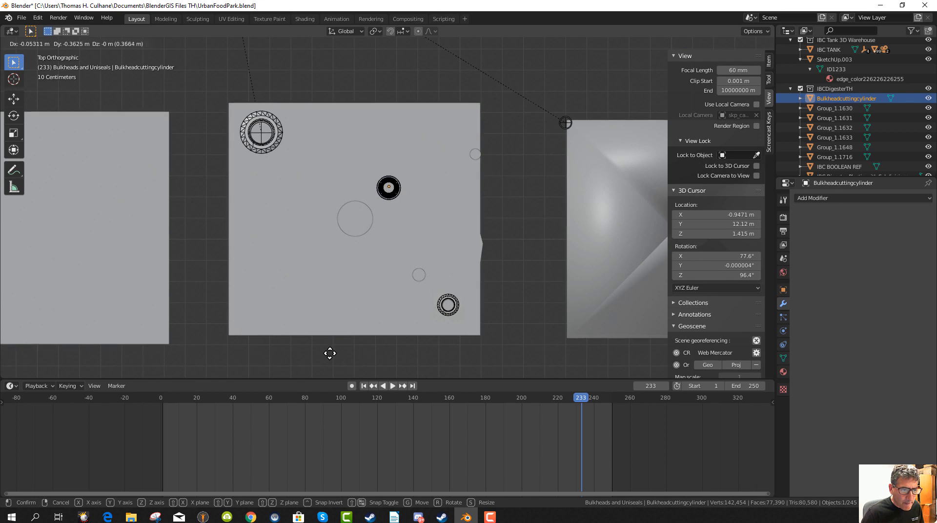
pyautogui.click(330, 354)
# Lower the Bulkheadcuttingcylinder onto the upper end of the gas-out pipe.
pyautogui.moveTo(330, 353); pyautogui.dragTo(350, 245, button='middle')
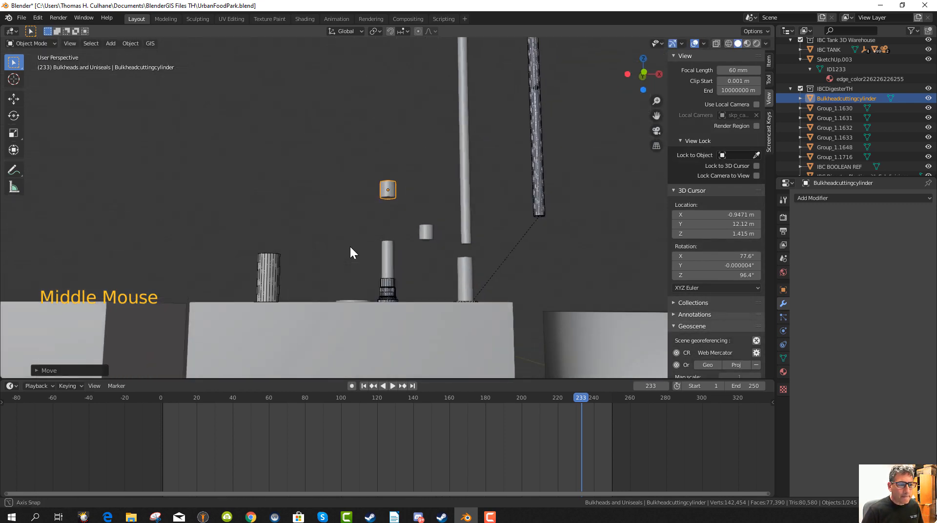
pyautogui.press('g')
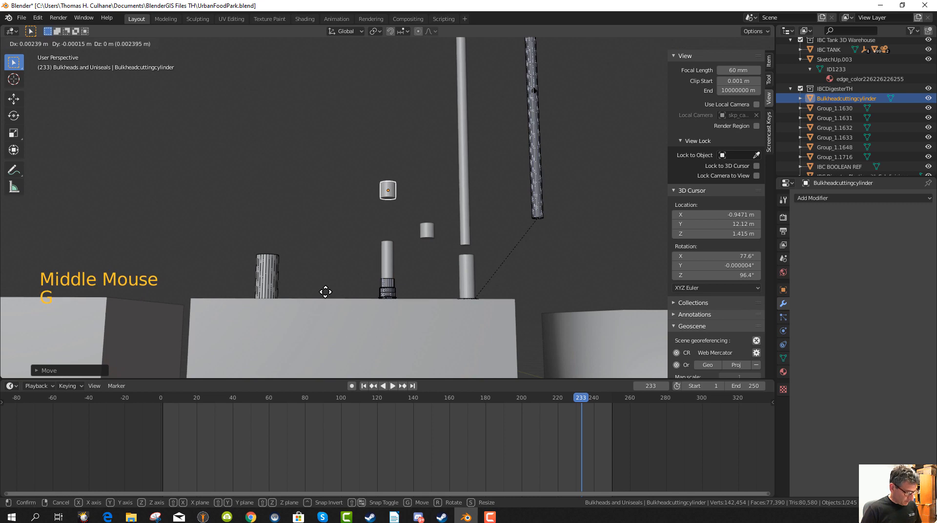
pyautogui.click(329, 335)
# Scale the Bulkheadcuttingcylinder down to slightly wider than the pipe and adjust its height along Z.
pyautogui.moveTo(371, 323); pyautogui.dragTo(374, 75, button='middle')
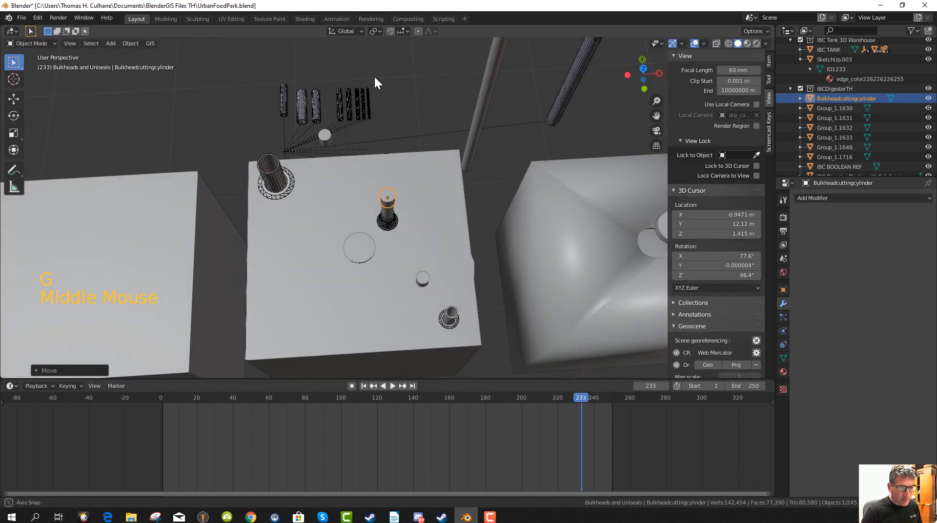
pyautogui.moveTo(385, 111); pyautogui.dragTo(383, 144, button='middle')
pyautogui.scroll(9, 389, 180)
pyautogui.press('s')
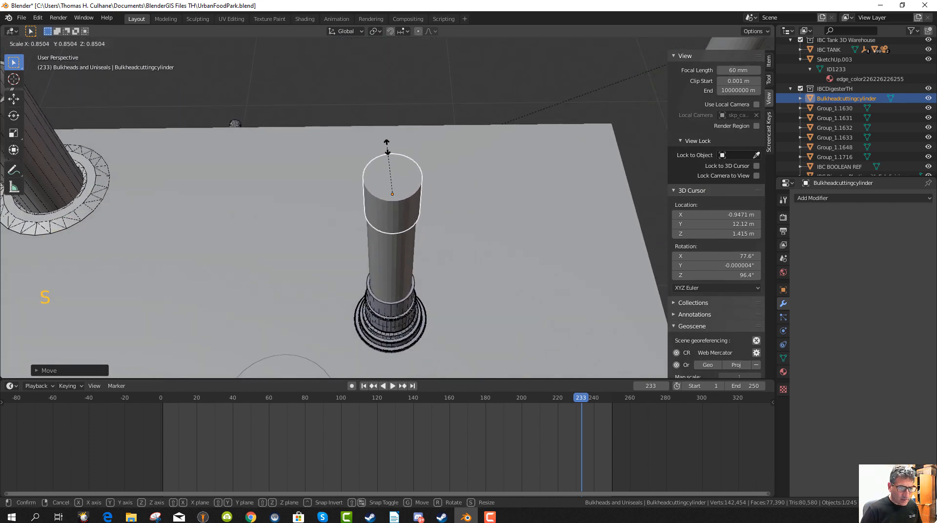
pyautogui.click(388, 166)
pyautogui.press('g')
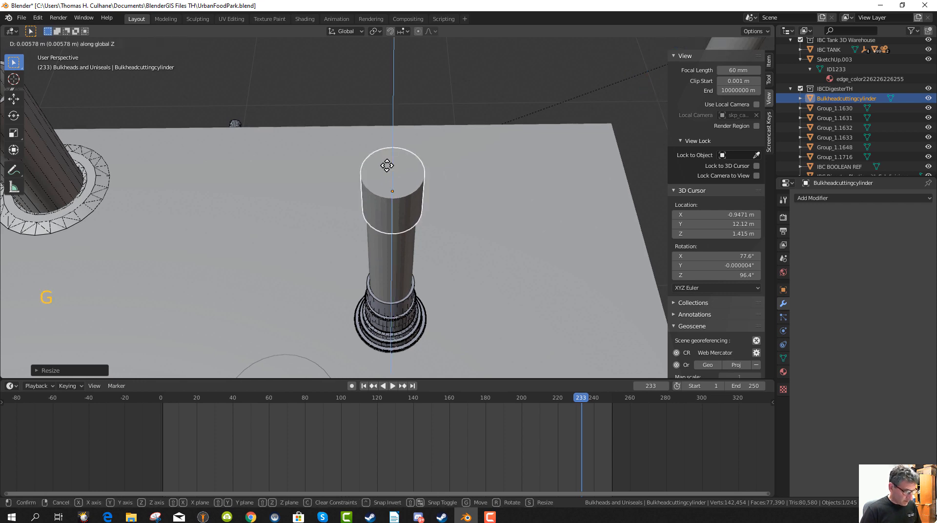
pyautogui.click(388, 170)
# Shorten the Bulkheadcuttingcylinder by scaling it down along Z only, like a cap on the pipe.
pyautogui.scroll(1, 388, 171)
pyautogui.moveTo(388, 171)
pyautogui.mouseDown(button='middle')
pyautogui.moveTo(389, 145)
pyautogui.moveTo(393, 161)
pyautogui.mouseUp(button='middle')
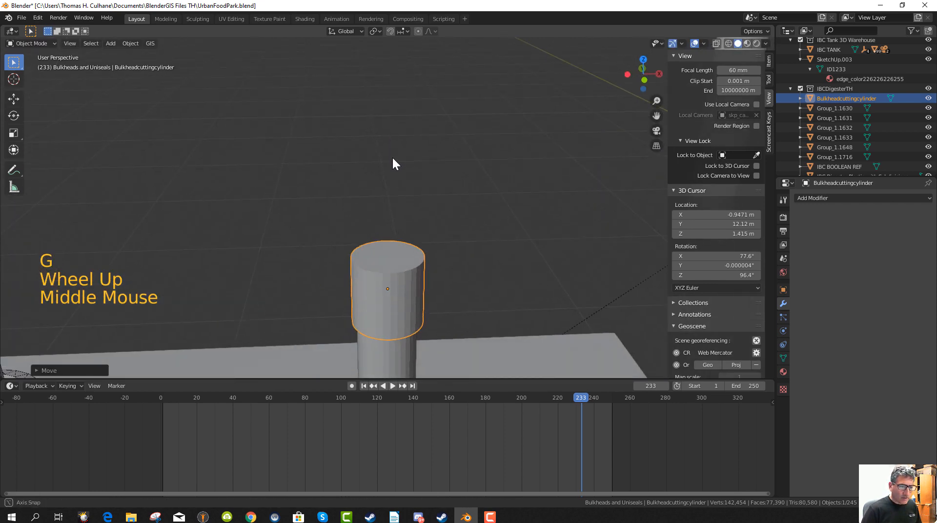
pyautogui.scroll(-3, 410, 222)
pyautogui.moveTo(412, 226)
pyautogui.mouseDown(button='middle')
pyautogui.moveTo(425, 180)
pyautogui.moveTo(417, 238)
pyautogui.mouseUp(button='middle')
pyautogui.scroll(-3, 418, 194)
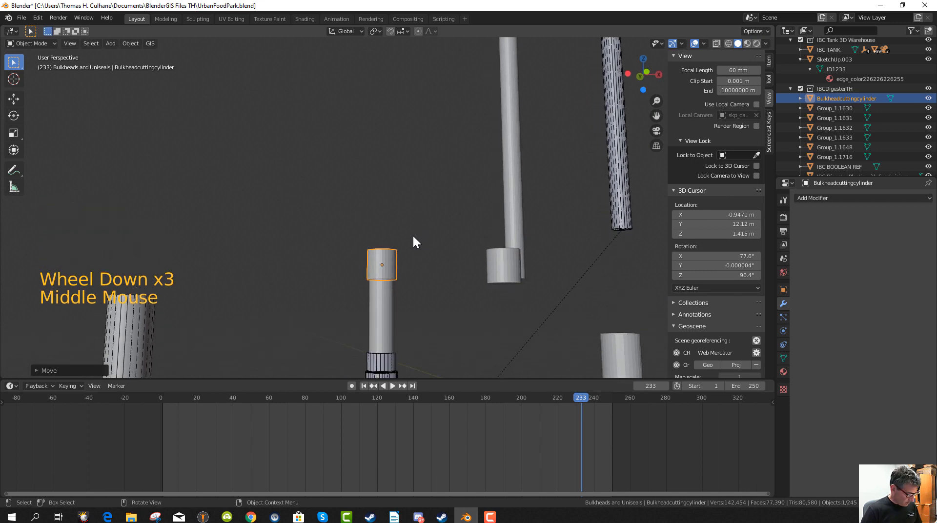
pyautogui.press('s')
pyautogui.press('z')
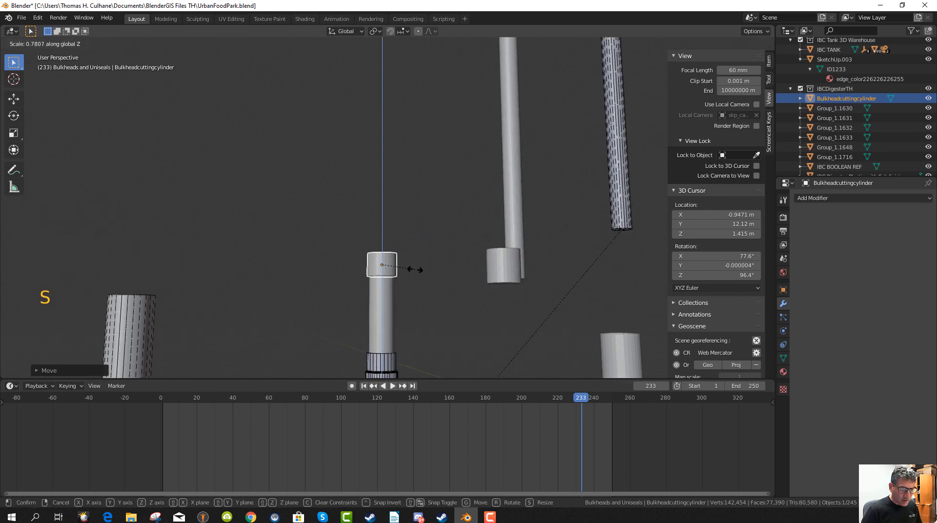
pyautogui.click(412, 271)
# Scale the cap cylinder uniformly to about 0.89 so it fits the pipe's end more closely.
pyautogui.scroll(4, 413, 288)
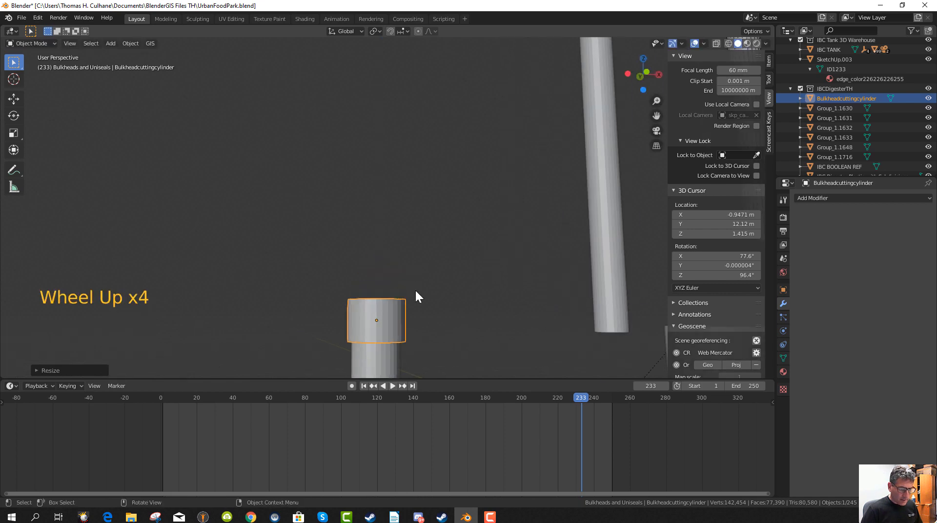
pyautogui.moveTo(415, 289); pyautogui.dragTo(413, 77, button='middle')
pyautogui.scroll(1, 421, 194)
pyautogui.moveTo(422, 195); pyautogui.dragTo(420, 203, button='middle')
pyautogui.press('s')
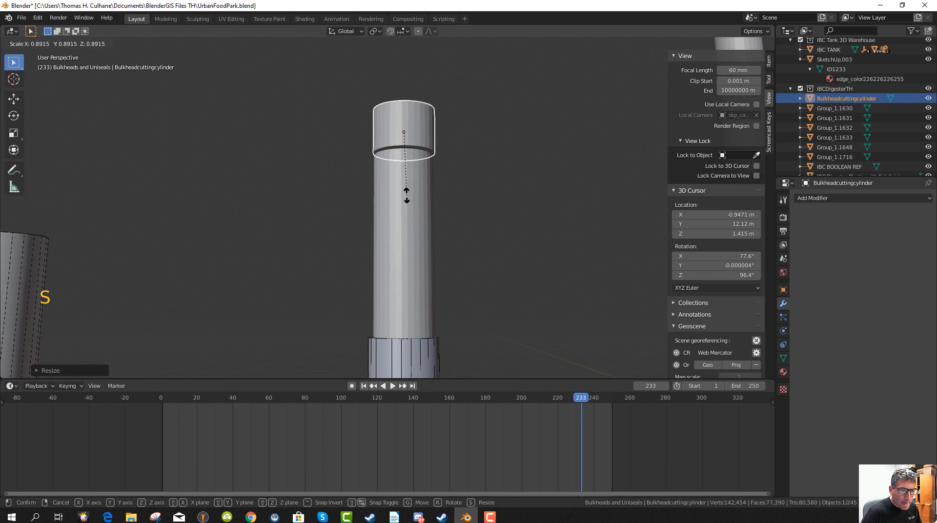
pyautogui.click(407, 196)
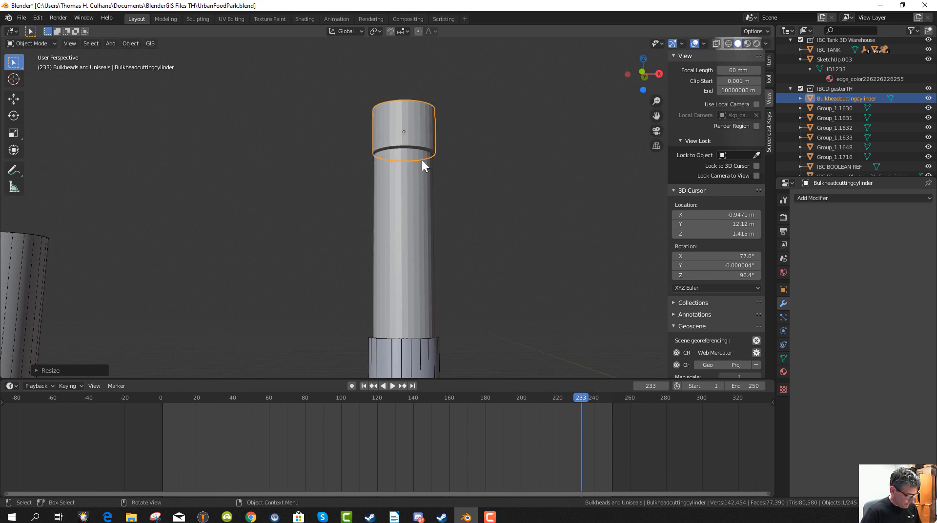
# Nudge the cap cylinder slightly to align it on the pipe's upper end, and leave it selected.
pyautogui.press('g')
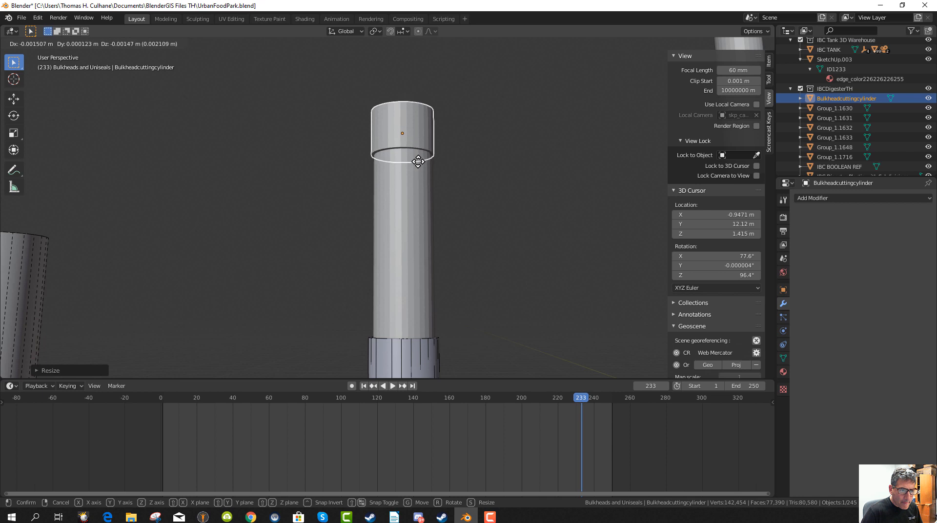
pyautogui.click(418, 162)
pyautogui.moveTo(418, 162); pyautogui.dragTo(426, 203, button='middle')
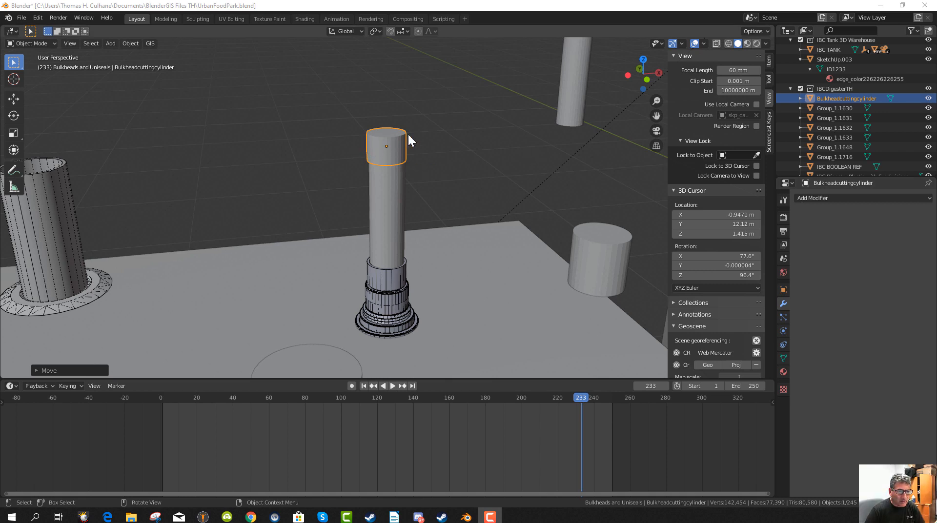
pyautogui.click(569, 96)
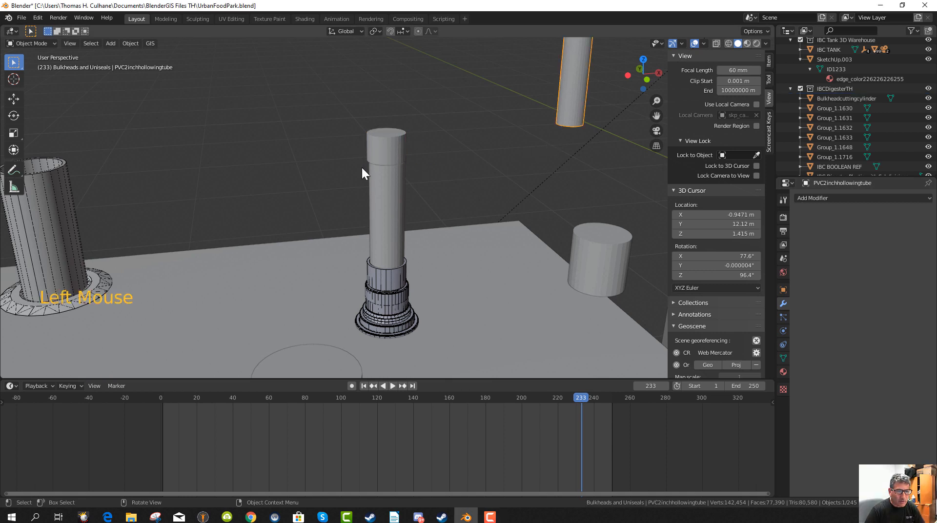
pyautogui.click(381, 154)
pyautogui.moveTo(454, 188)
pyautogui.mouseDown(button='middle')
pyautogui.moveTo(441, 202)
pyautogui.moveTo(450, 198)
pyautogui.mouseUp(button='middle')
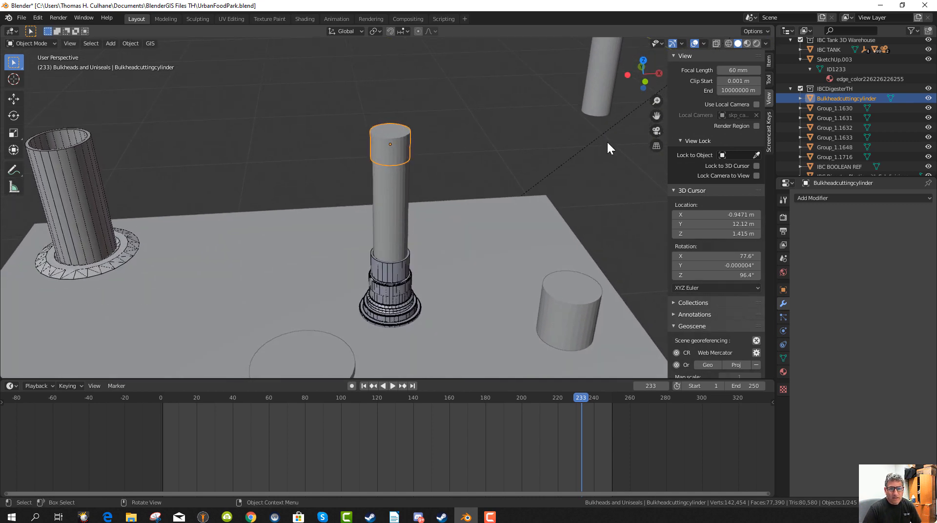
pyautogui.click(835, 197)
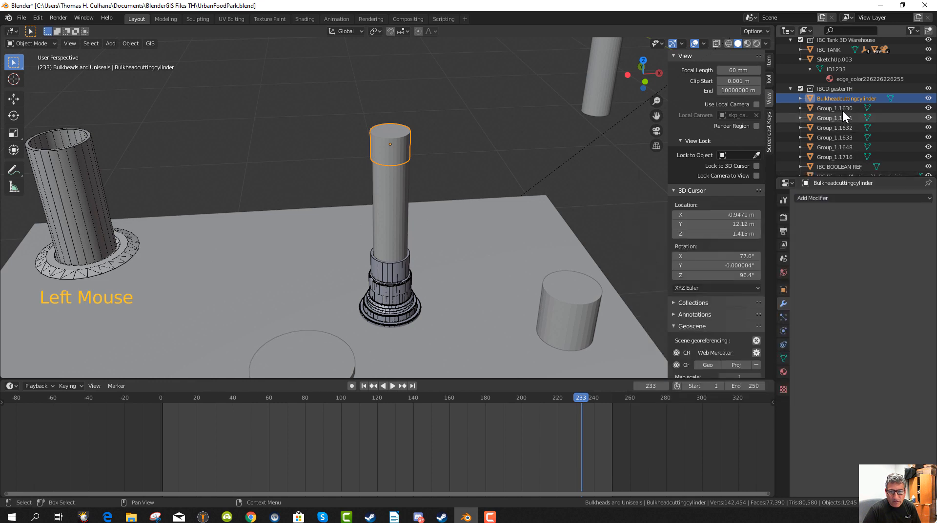
pyautogui.click(840, 98)
pyautogui.doubleClick(841, 98)
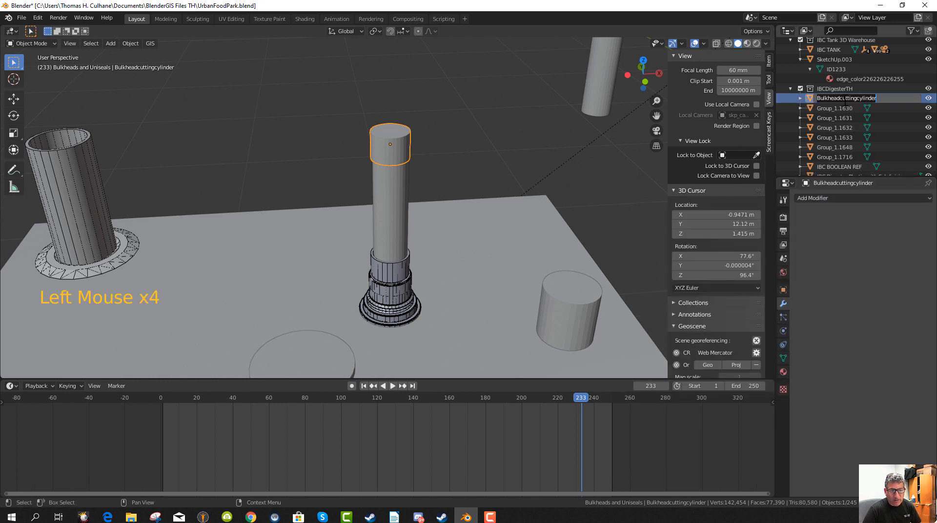
pyautogui.click(454, 168)
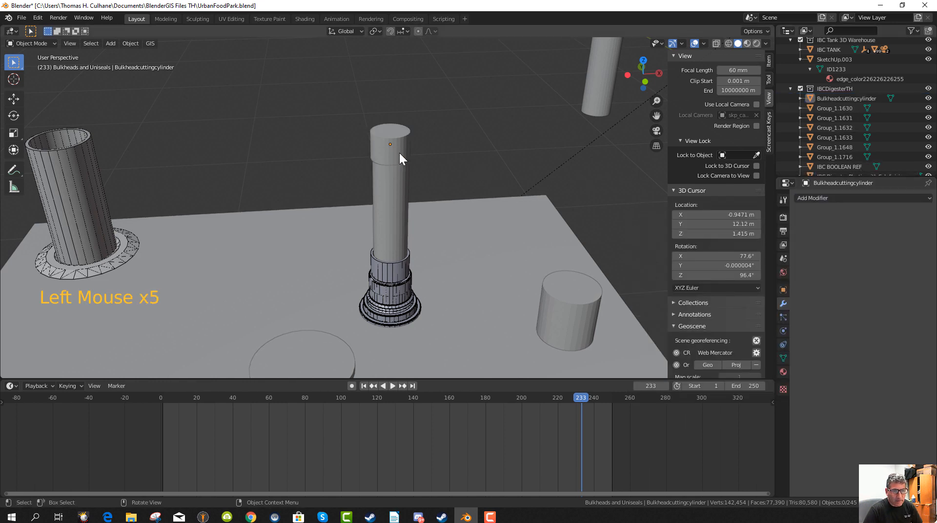
# Duplicate the cutting cylinder on top of the pipe, place the copy about 0.15 m beside it and name the copy Bulkheadcuttingcylinder.
pyautogui.click(389, 152)
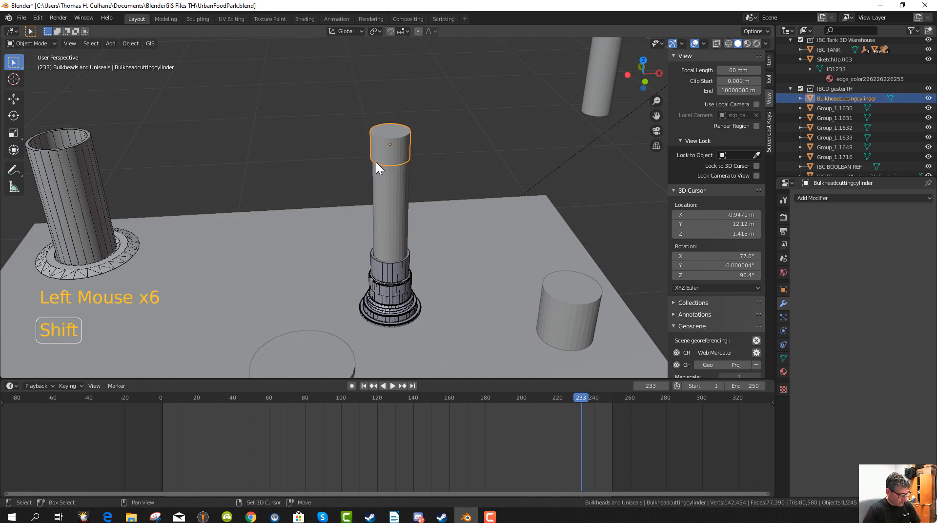
pyautogui.hotkey('shift', 'd')
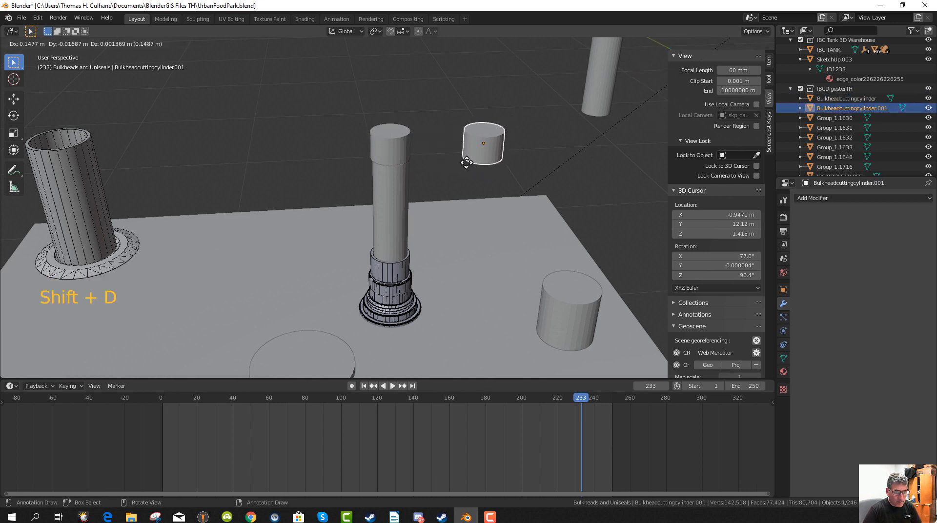
pyautogui.click(469, 163)
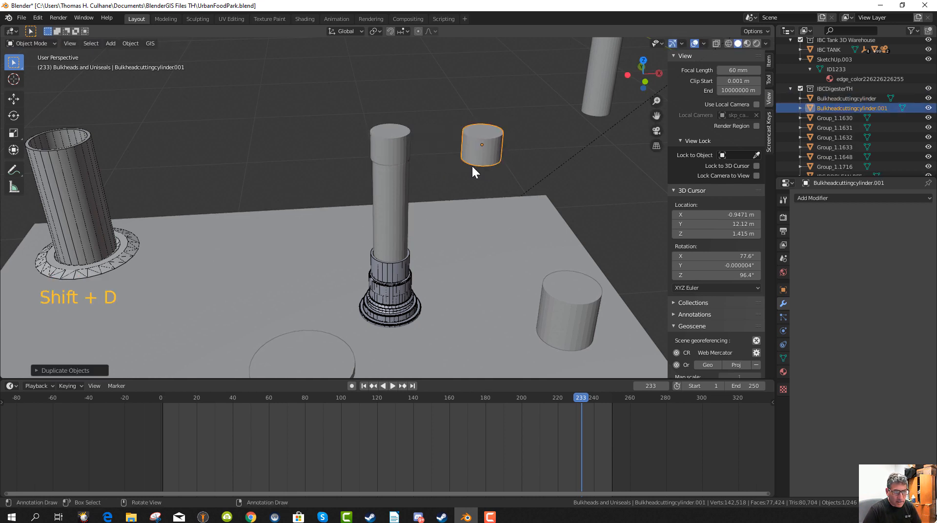
pyautogui.tripleClick(877, 108)
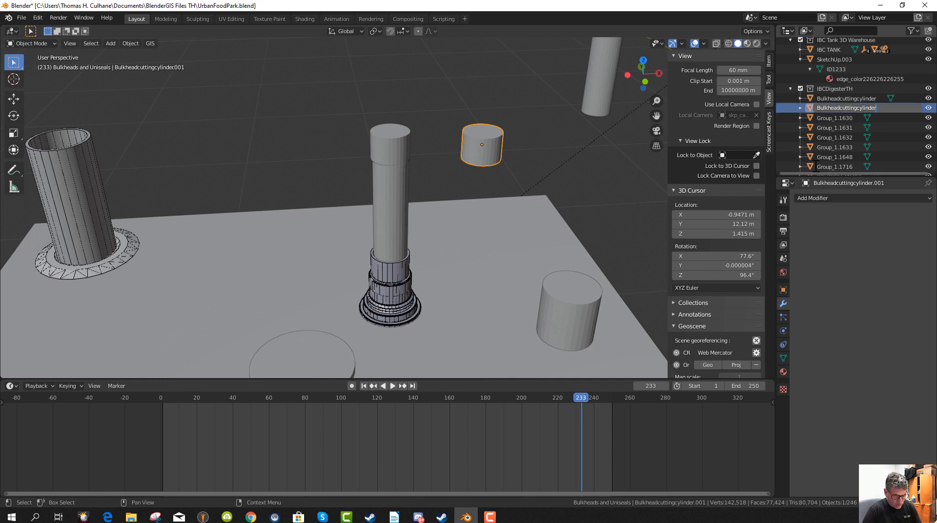
pyautogui.press('Return')
# Rename the cylinder on top of the pipe as PVC2inchpipeadapterslip and add a Boolean modifier to it.
pyautogui.click(394, 148)
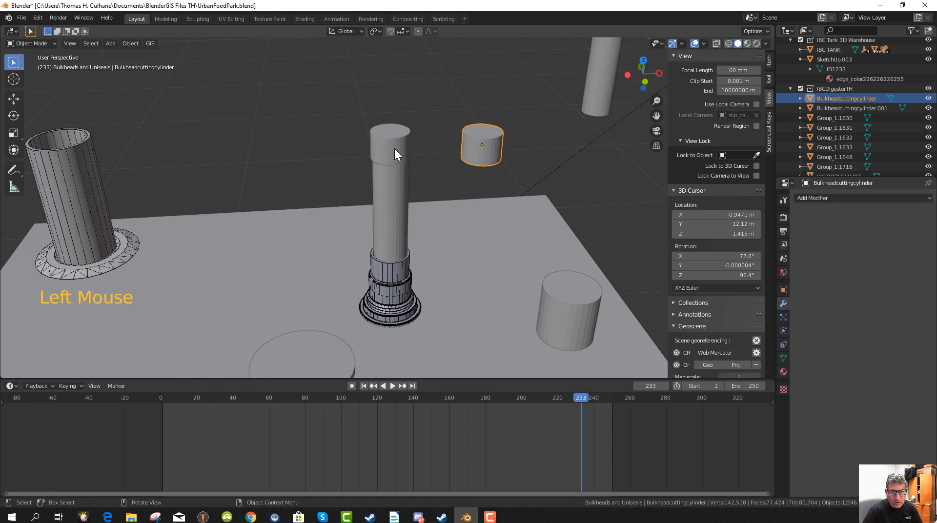
pyautogui.doubleClick(834, 108)
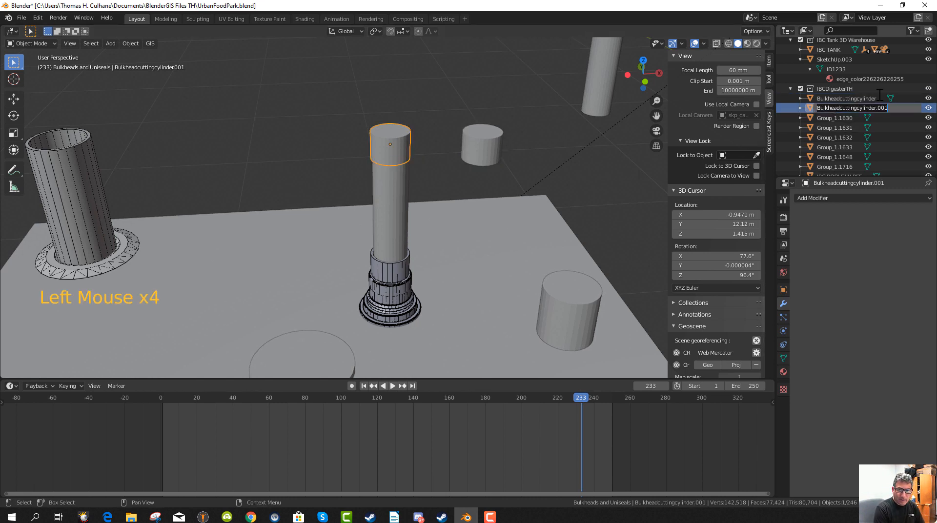
pyautogui.write('2')
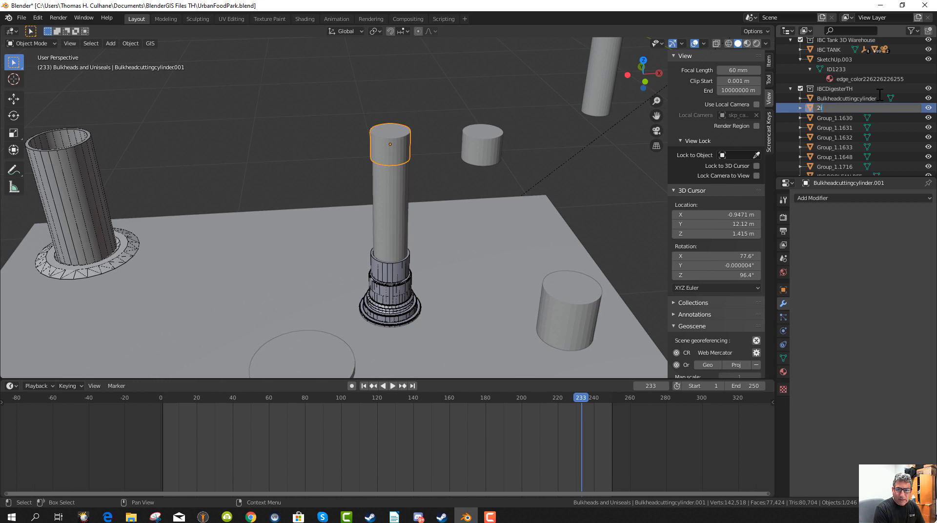
pyautogui.press('BackSpace')
pyautogui.write('PVC')
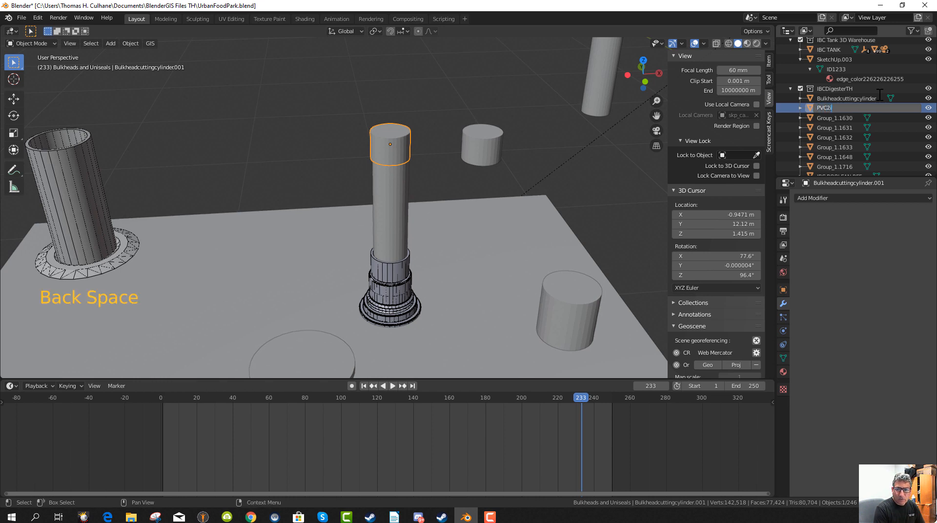
pyautogui.write('2inchpipeadapterslip')
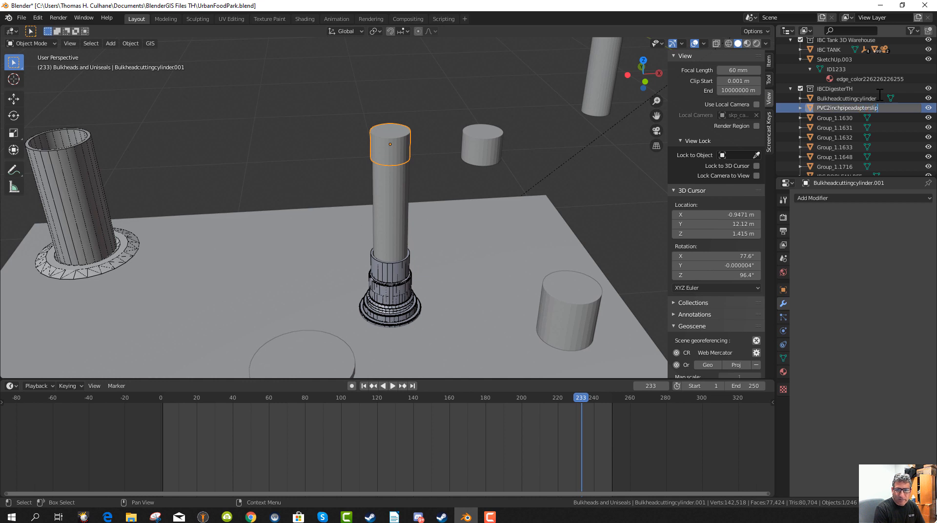
pyautogui.press('Return')
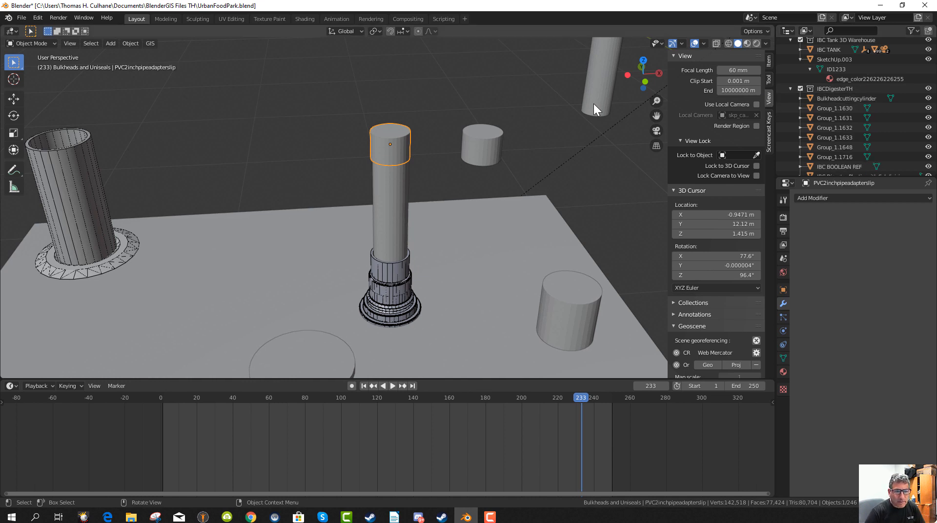
pyautogui.click(826, 196)
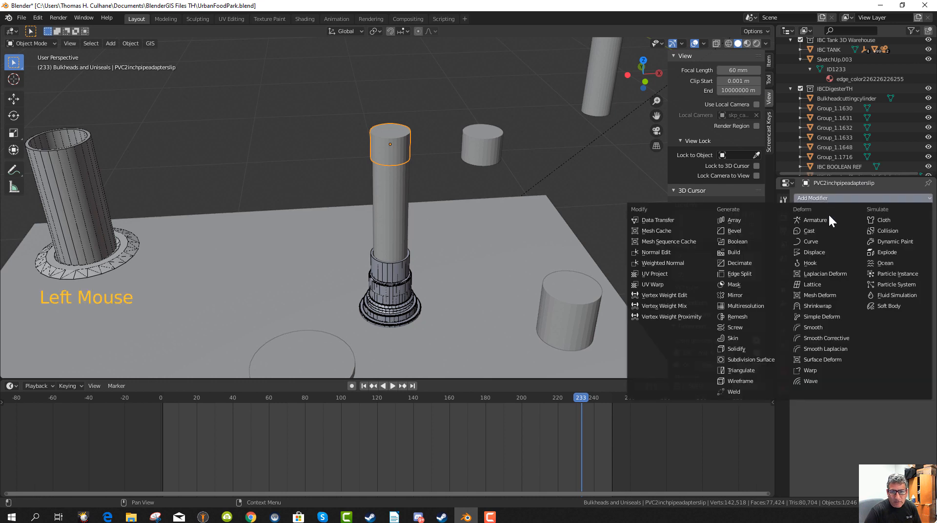
pyautogui.click(732, 242)
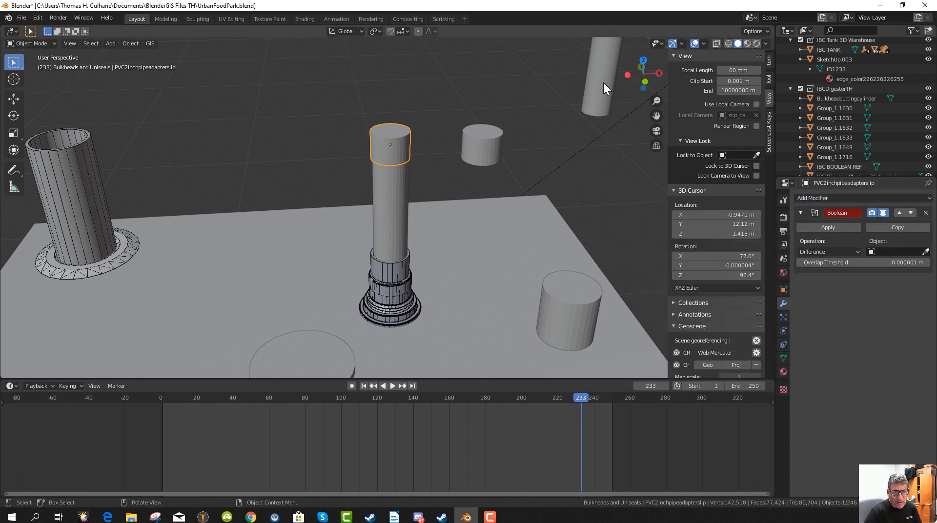
# Move PVC2inchhollowingtube in the top view so it is centred on the bulkhead fitting and its pipe.
pyautogui.scroll(-6, 525, 155)
pyautogui.click(470, 124)
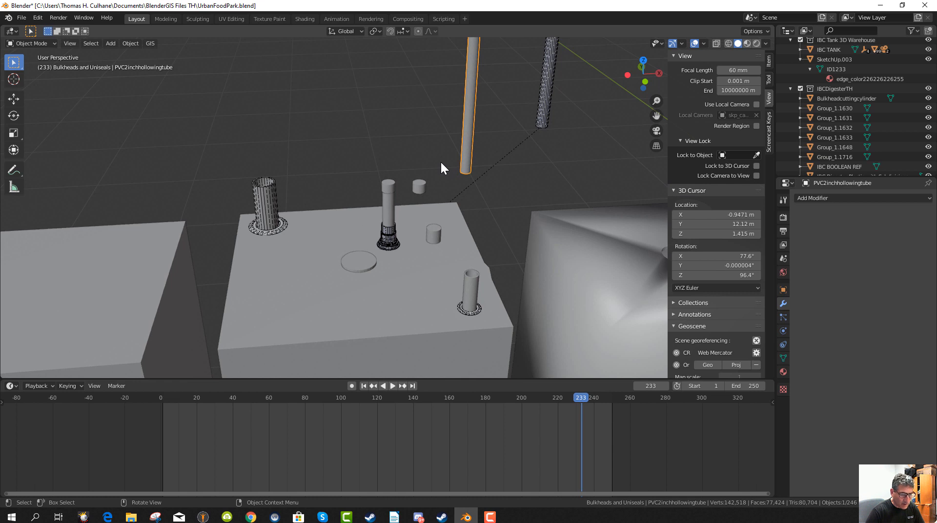
pyautogui.press('KP_7')
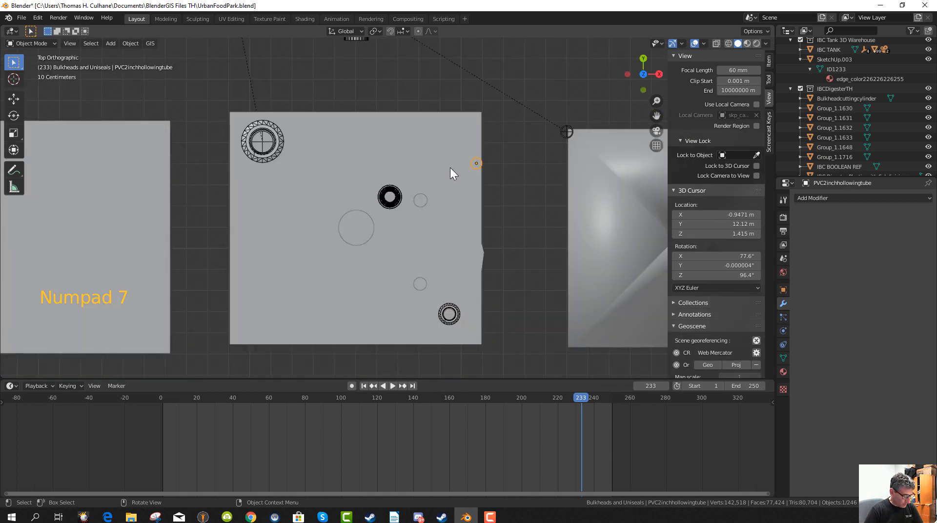
pyautogui.press('g')
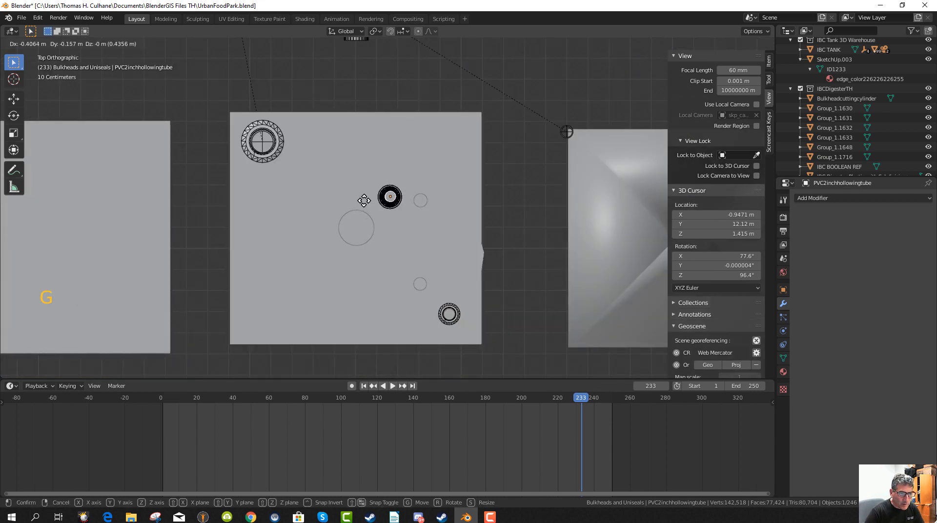
pyautogui.click(364, 202)
pyautogui.scroll(9, 434, 232)
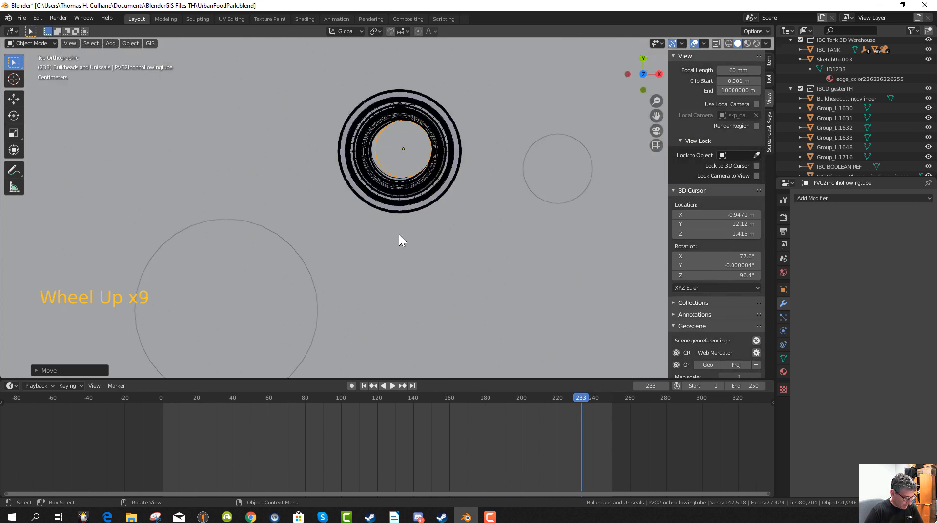
pyautogui.scroll(3, 399, 234)
pyautogui.press('g')
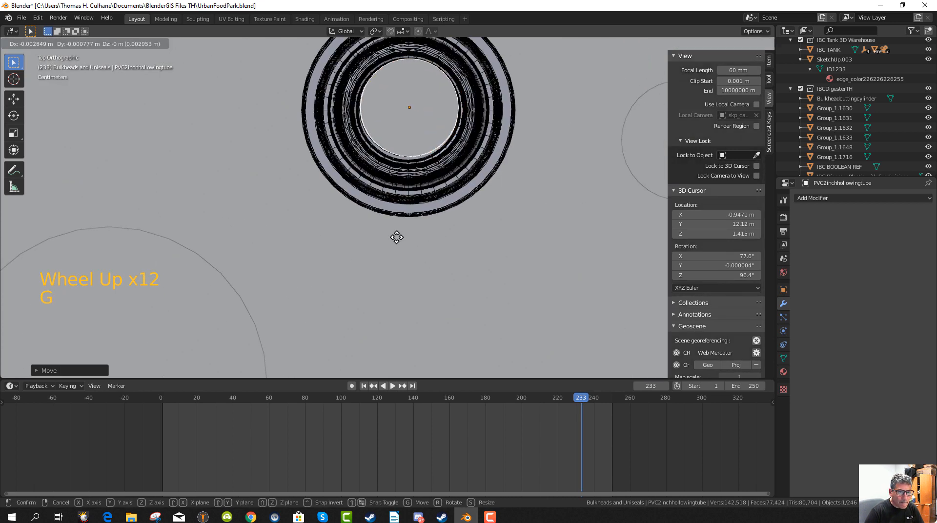
pyautogui.click(398, 237)
pyautogui.press('g')
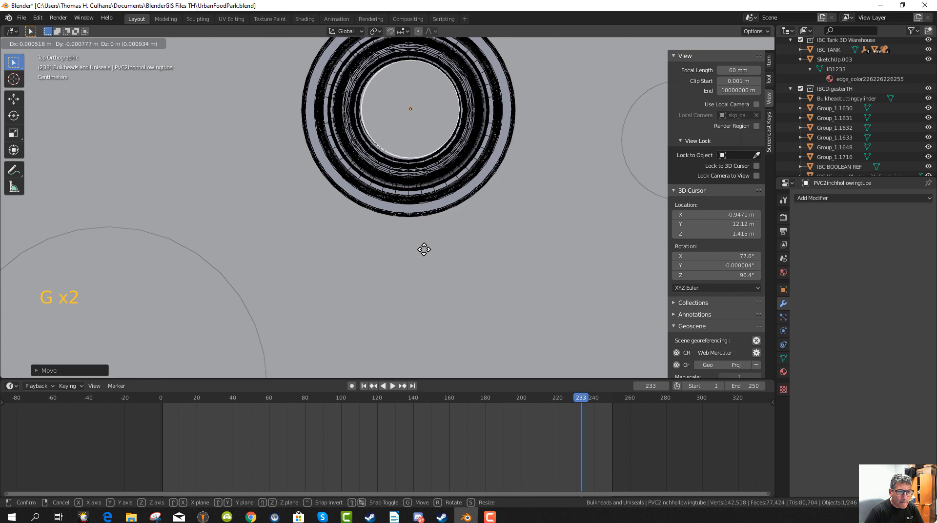
pyautogui.click(424, 250)
pyautogui.scroll(4, 432, 252)
pyautogui.moveTo(439, 251); pyautogui.dragTo(383, 369, button='middle')
pyautogui.scroll(-6, 384, 336)
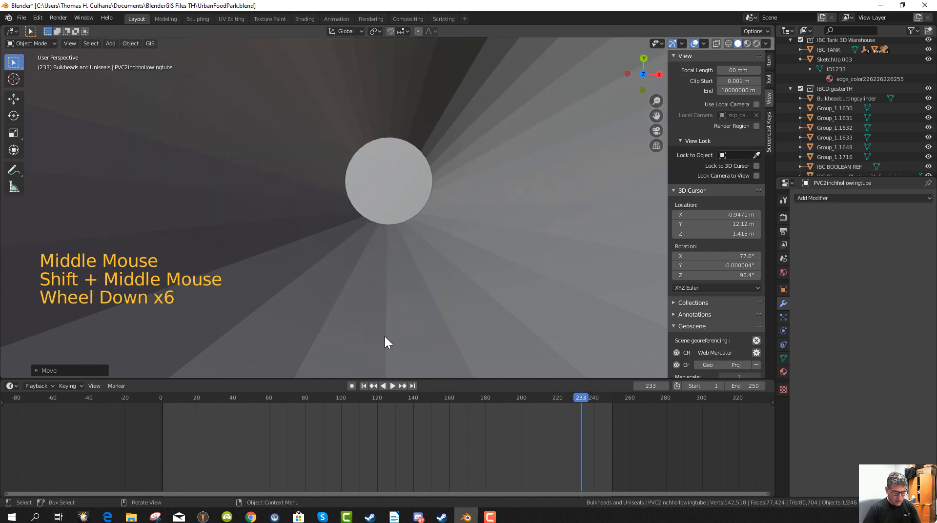
pyautogui.press('KP_7')
pyautogui.scroll(4, 398, 307)
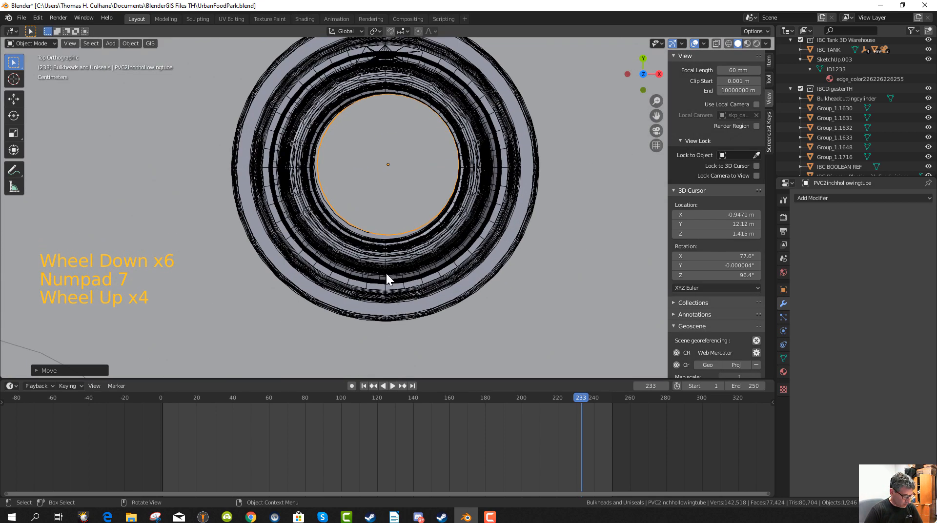
pyautogui.press('g')
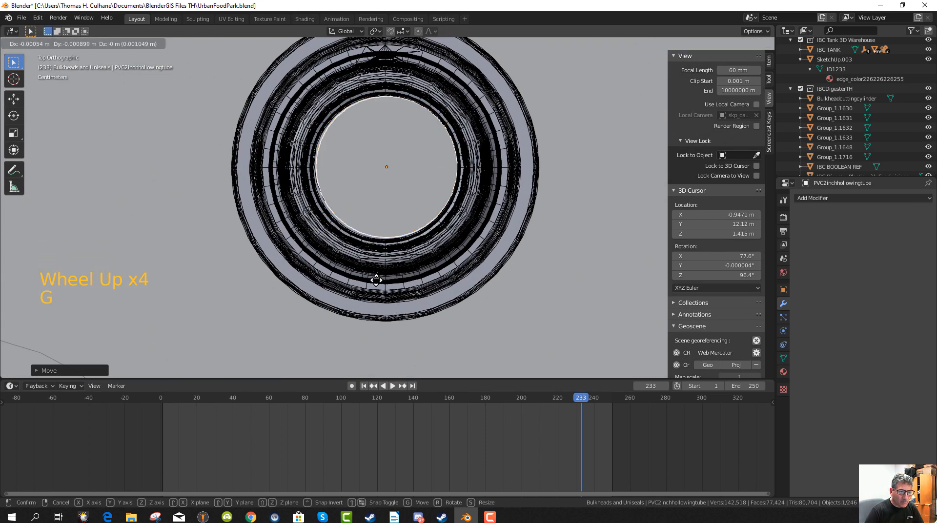
pyautogui.rightClick(377, 280)
# Lower PVC2inchhollowingtube along Z so that it passes through the full height of the pipe adapter.
pyautogui.moveTo(393, 300); pyautogui.dragTo(439, 185, button='middle')
pyautogui.scroll(-12, 380, 270)
pyautogui.scroll(-4, 375, 265)
pyautogui.scroll(12, 375, 269)
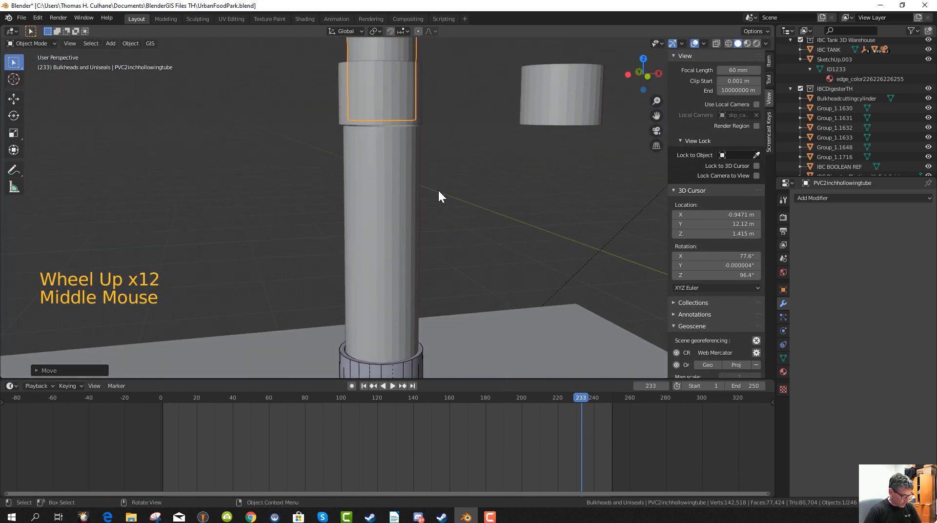
pyautogui.press('g')
pyautogui.press('z')
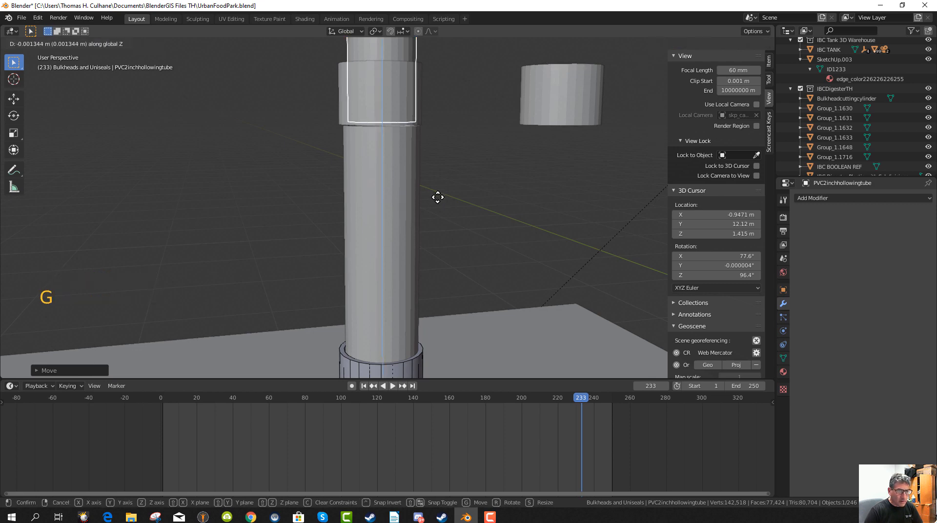
pyautogui.click(435, 218)
# Hollow out PVC2inchpipeadapterslip by applying its Boolean Difference with PVC2inchhollowingtube as the cutting object.
pyautogui.moveTo(467, 245); pyautogui.dragTo(360, 258, button='middle')
pyautogui.scroll(-4, 396, 248)
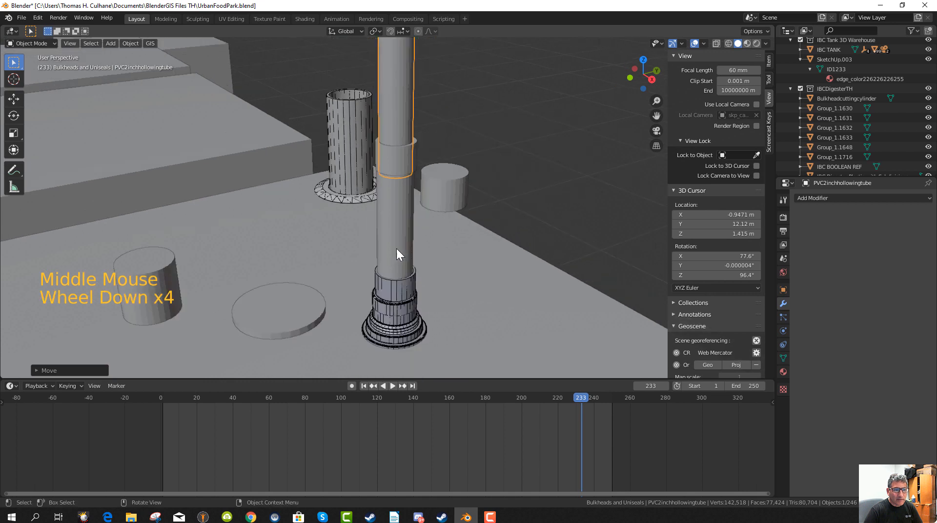
pyautogui.click(390, 157)
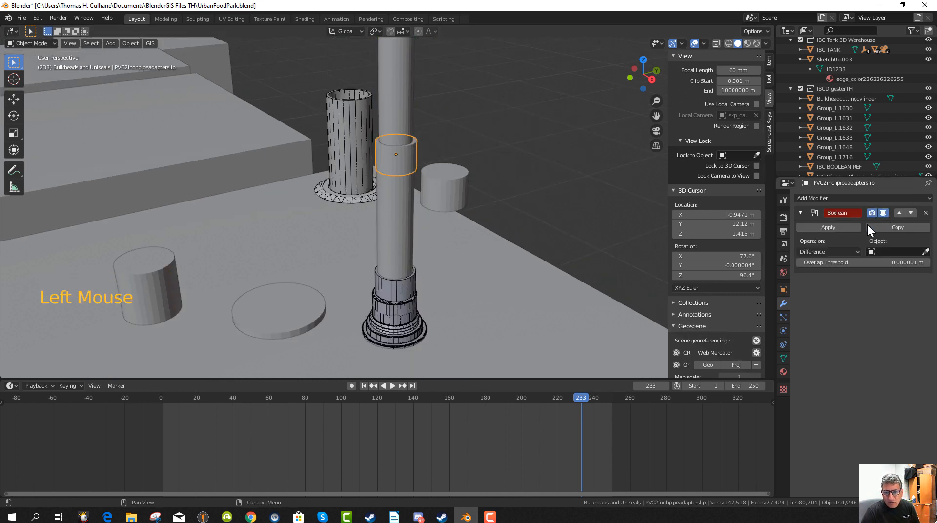
pyautogui.click(922, 254)
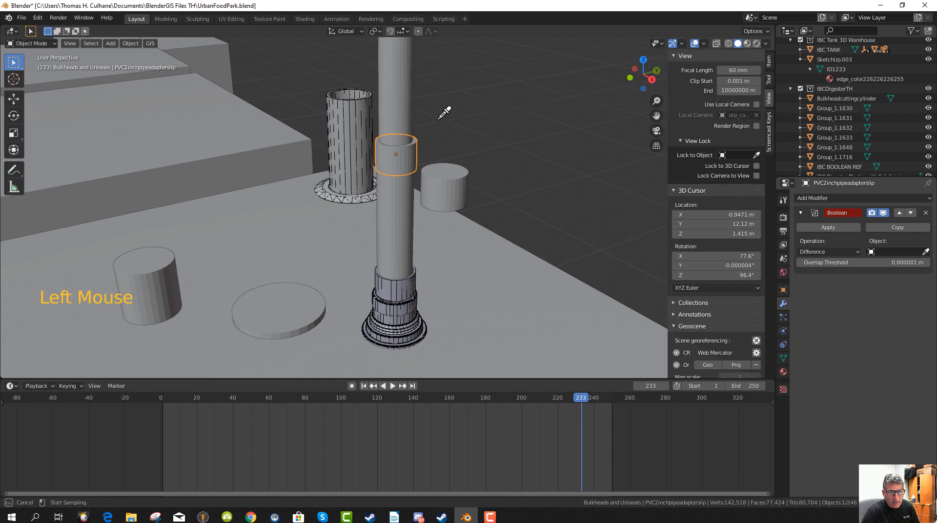
pyautogui.click(391, 106)
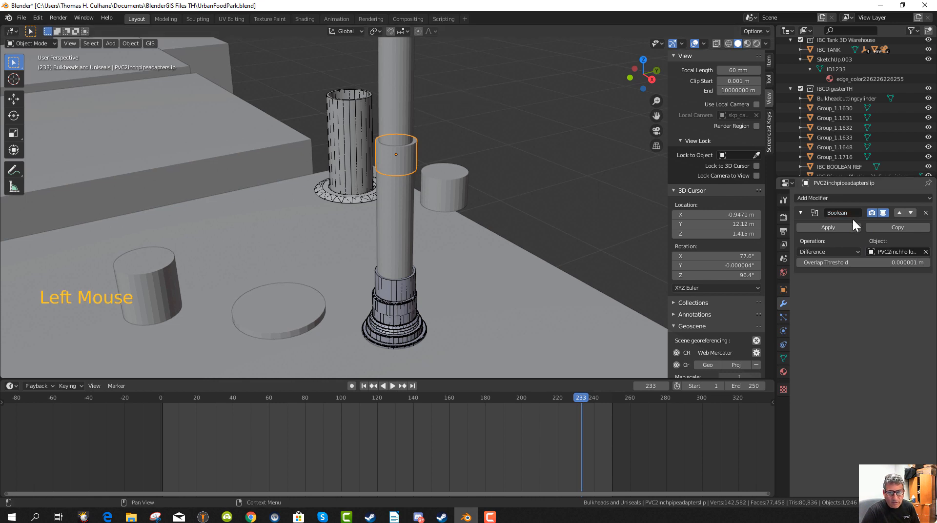
pyautogui.click(827, 228)
# Move PVC2inchhollowingtube out of the adapter and off to the side of the pipe.
pyautogui.click(392, 101)
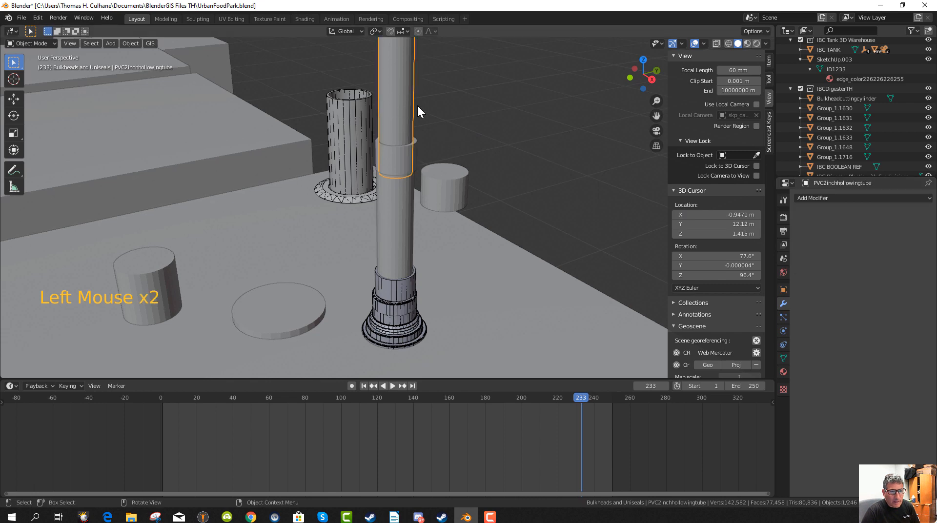
pyautogui.press('g')
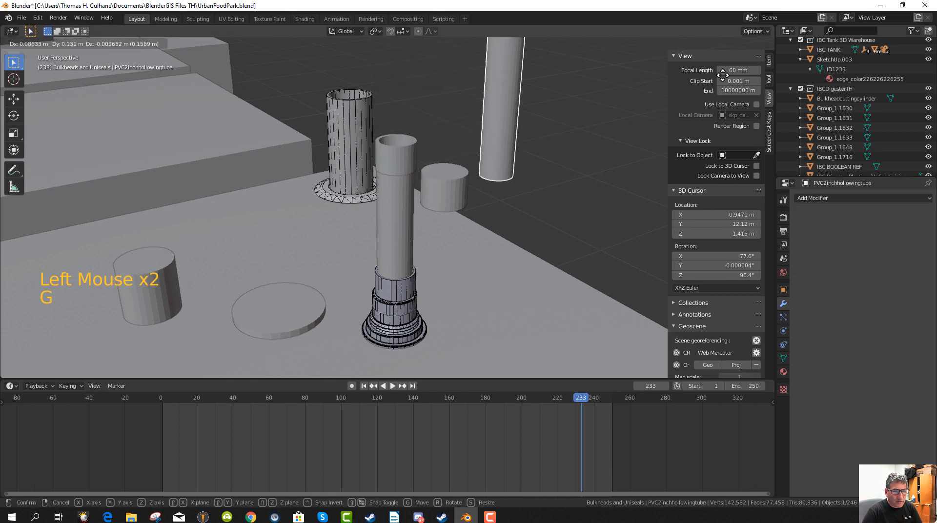
pyautogui.click(744, 63)
# Move the spare Bulkheadcuttingcylinder about 0.26 m away from the pipe, next to the hollowing tube.
pyautogui.moveTo(466, 192); pyautogui.dragTo(466, 191, button='middle')
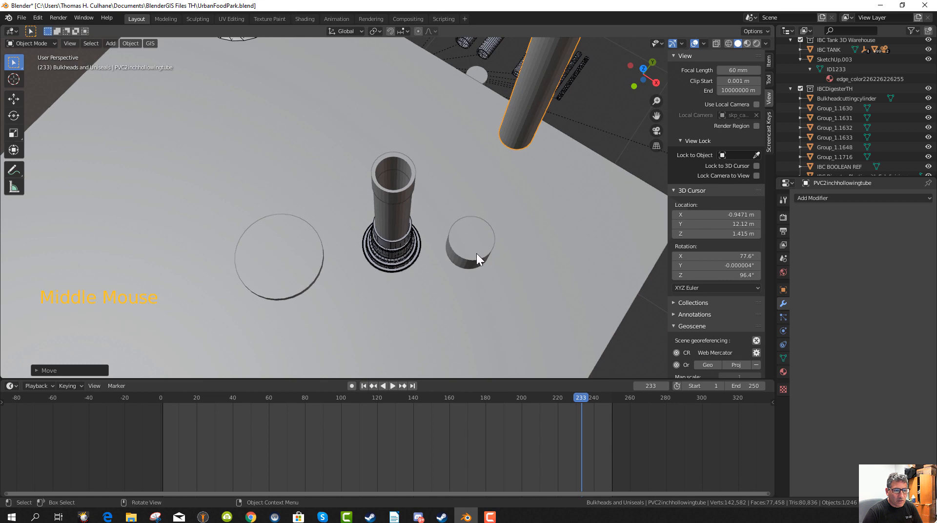
pyautogui.click(477, 254)
pyautogui.press('g')
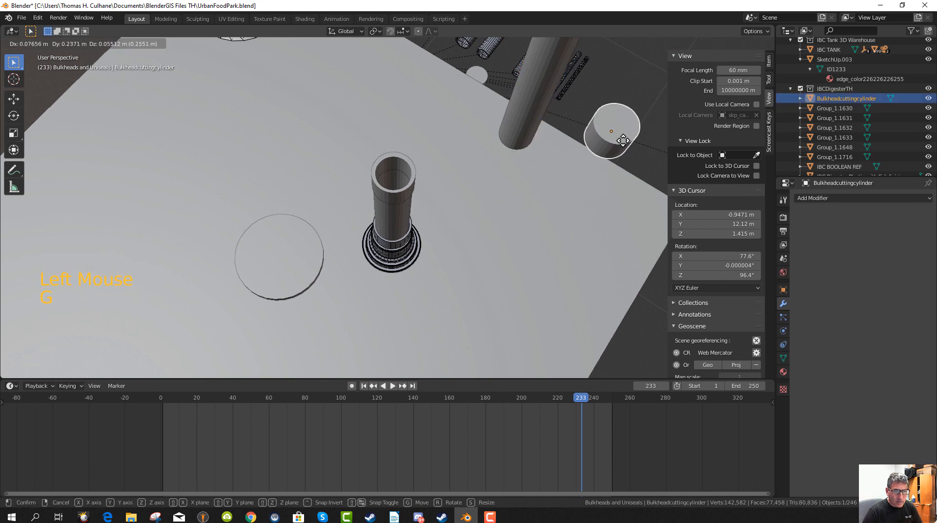
pyautogui.click(624, 141)
# Lower PVC2inchpipeadapterslip slightly along Z so that it sits further down over the upper end of the pipe.
pyautogui.moveTo(430, 232); pyautogui.dragTo(447, 170, button='middle')
pyautogui.click(393, 150)
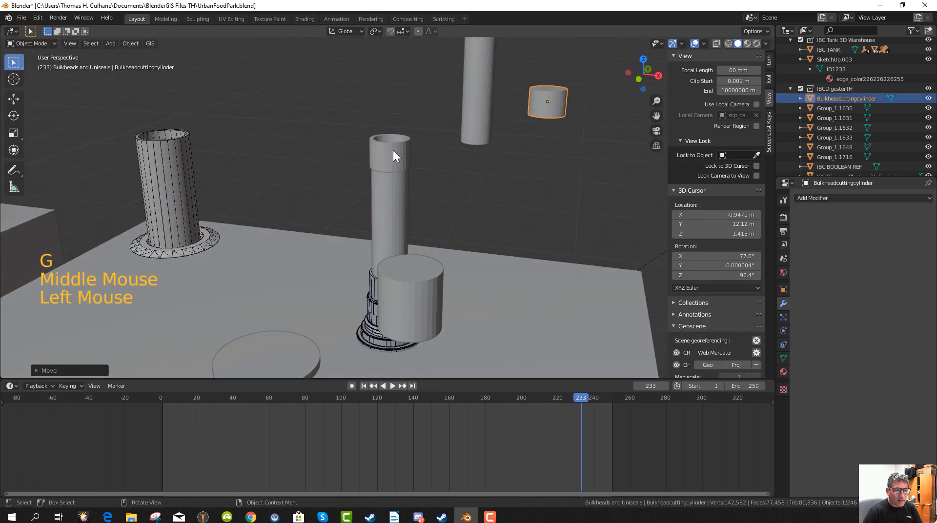
pyautogui.press('g')
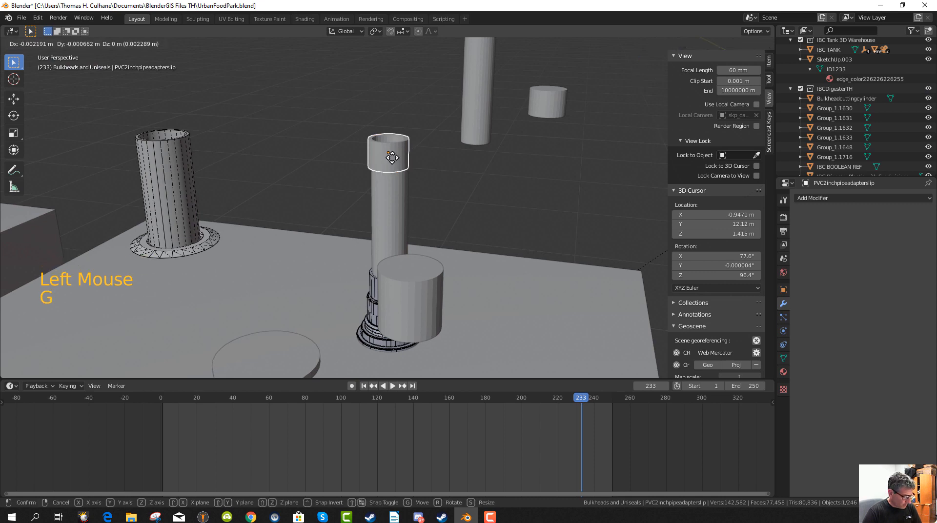
pyautogui.press('z')
pyautogui.click(410, 201)
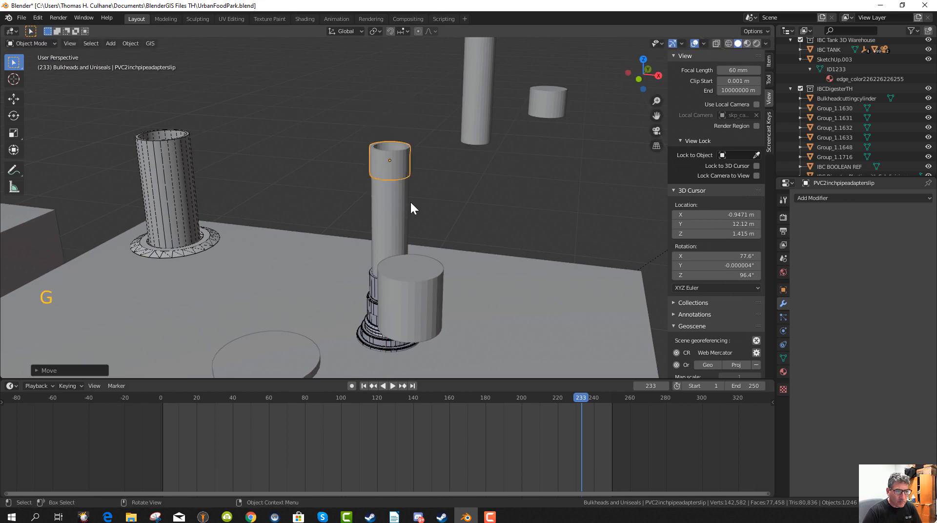
pyautogui.moveTo(411, 200); pyautogui.dragTo(434, 208, button='middle')
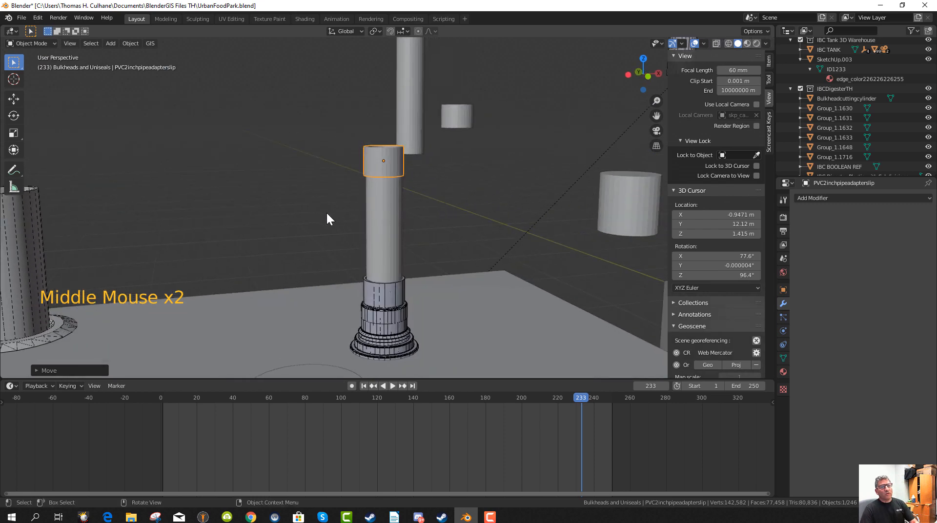
pyautogui.scroll(2, 327, 219)
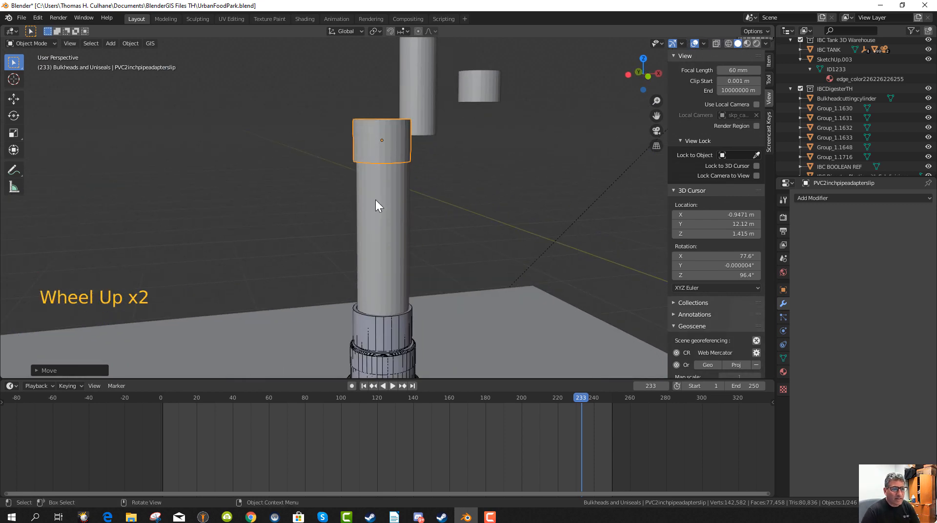
pyautogui.moveTo(376, 201); pyautogui.dragTo(362, 227, button='middle')
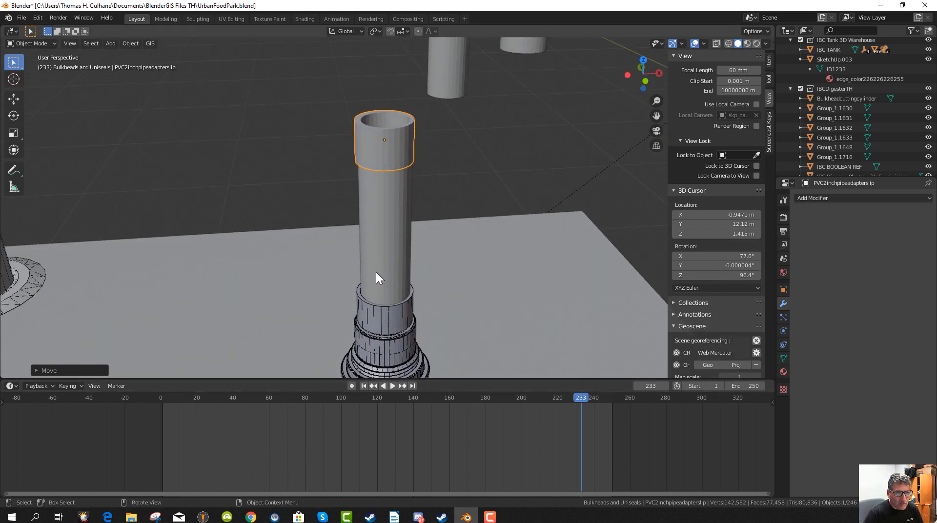
# Move Bulkheadcuttingcylinder about 0.32 m in the top view to centre it over the pipe adapter.
pyautogui.moveTo(377, 273); pyautogui.dragTo(299, 277, button='middle')
pyautogui.scroll(-5, 364, 269)
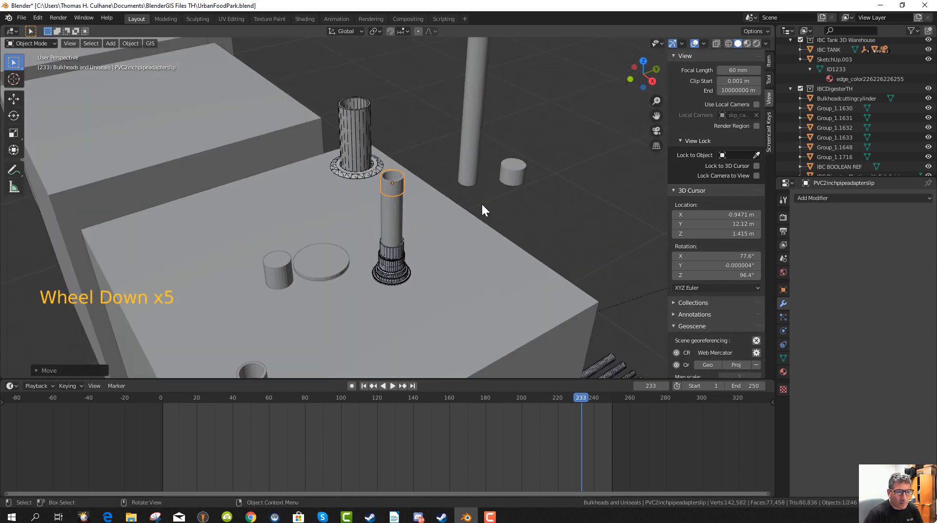
pyautogui.click(513, 183)
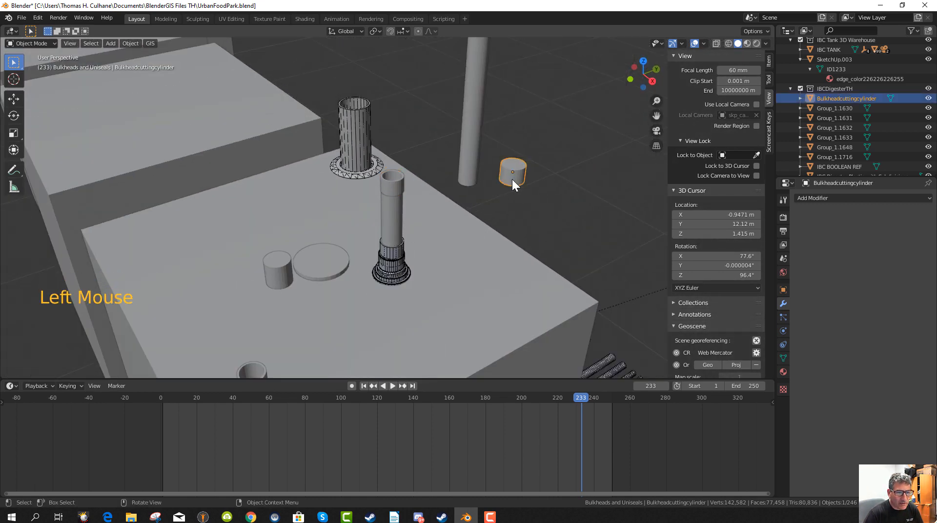
pyautogui.press('KP_7')
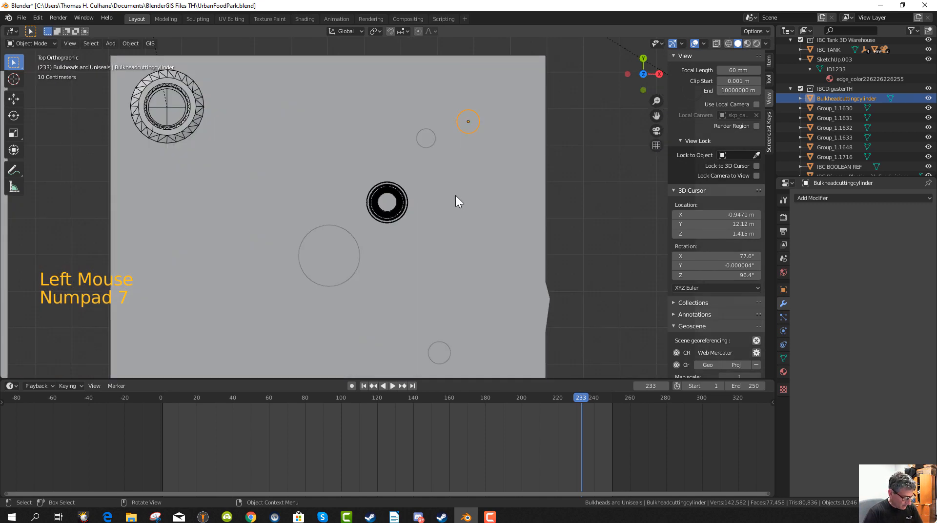
pyautogui.press('g')
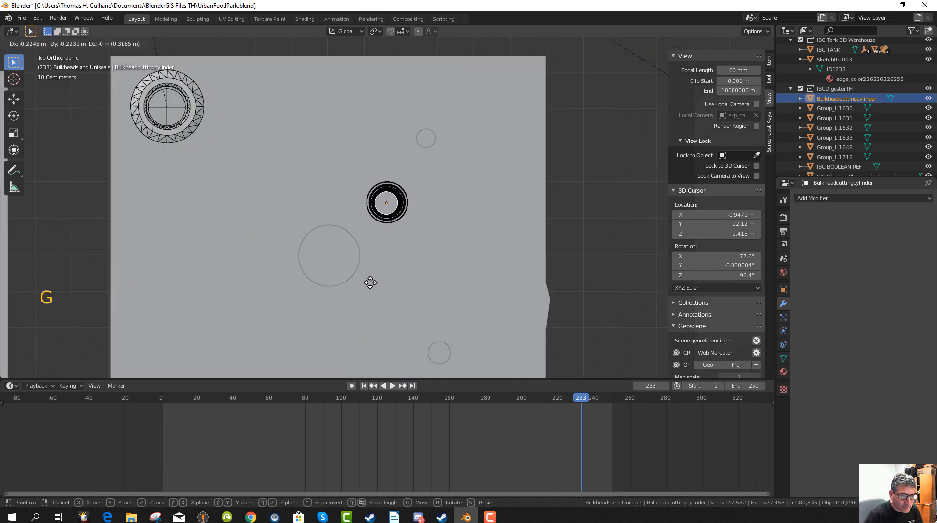
pyautogui.click(372, 284)
pyautogui.scroll(9, 375, 281)
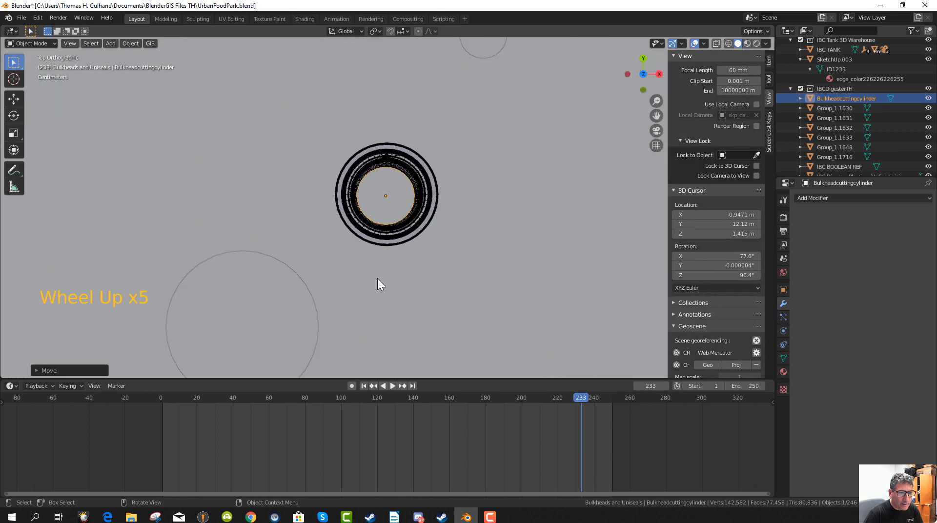
pyautogui.press('g')
pyautogui.moveTo(382, 258); pyautogui.dragTo(409, 225, button='middle')
# Shrink Bulkheadcuttingcylinder to fit the adapter's opening and lower it about 0.03 m along Z toward the adapter.
pyautogui.scroll(-4, 394, 223)
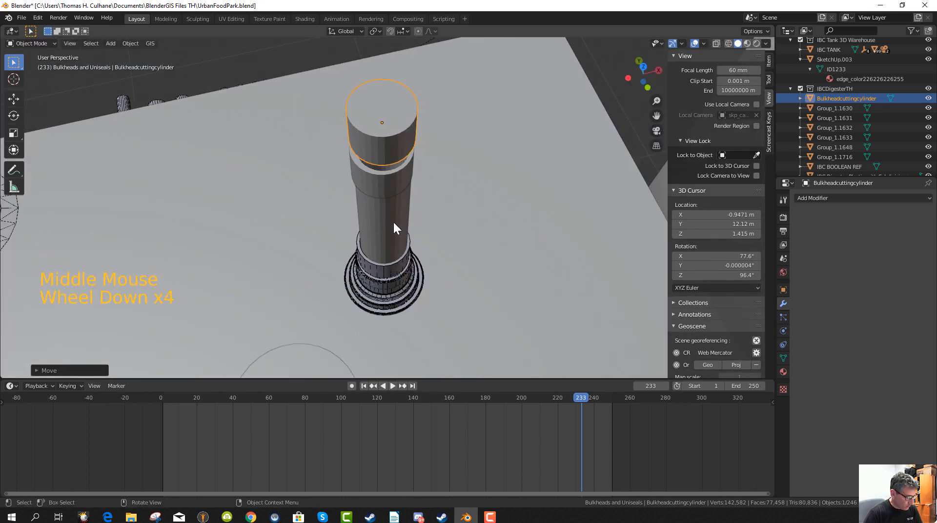
pyautogui.press('s')
pyautogui.click(393, 219)
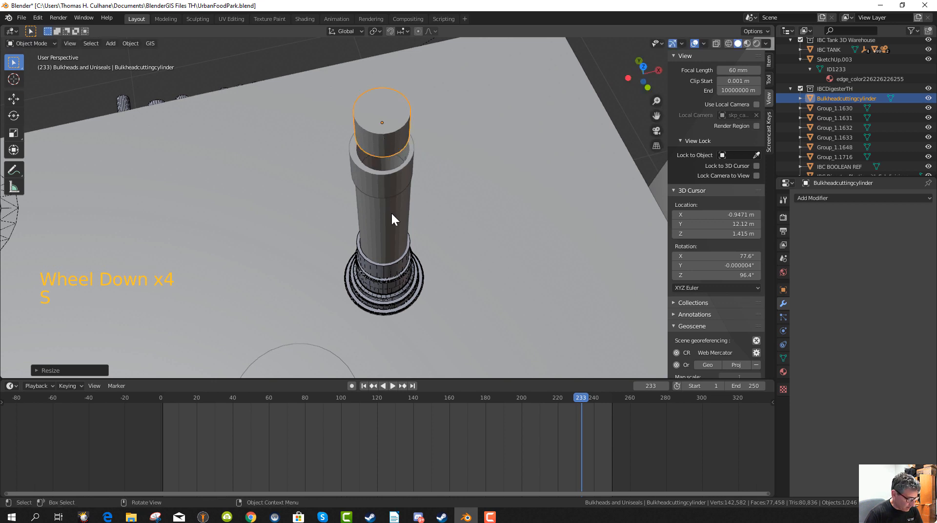
pyautogui.press('g')
pyautogui.rightClick(392, 224)
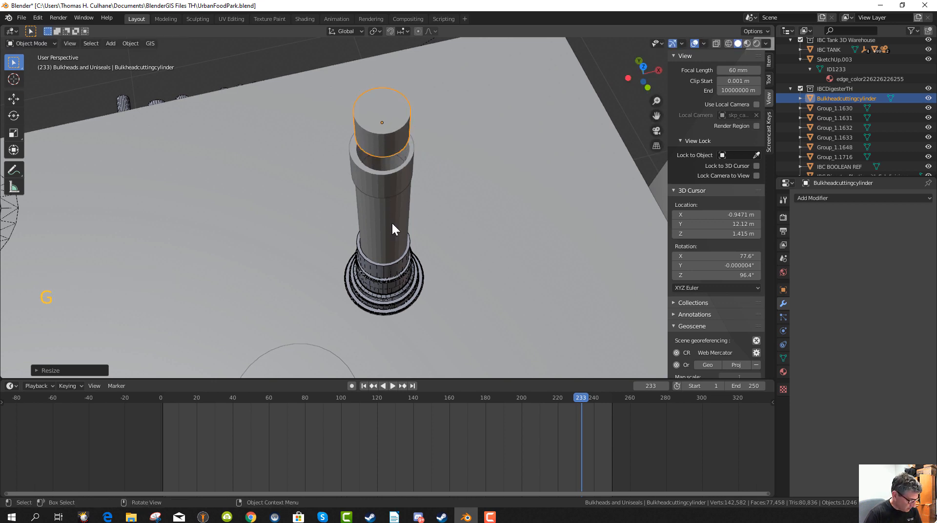
pyautogui.press('g')
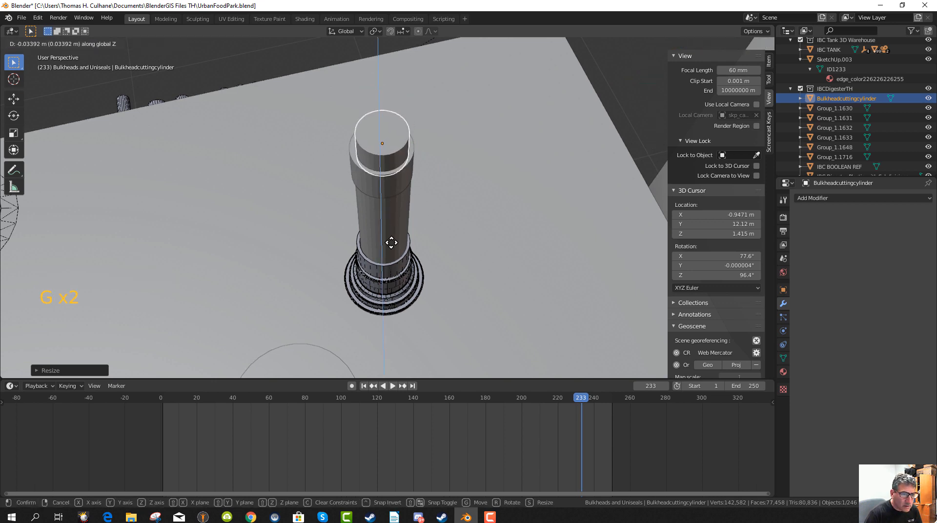
pyautogui.click(392, 244)
# Nudge Bulkheadcuttingcylinder horizontally until it is concentric with the pipe adapter when seen from the top.
pyautogui.moveTo(396, 256); pyautogui.dragTo(436, 304, button='middle')
pyautogui.press('g')
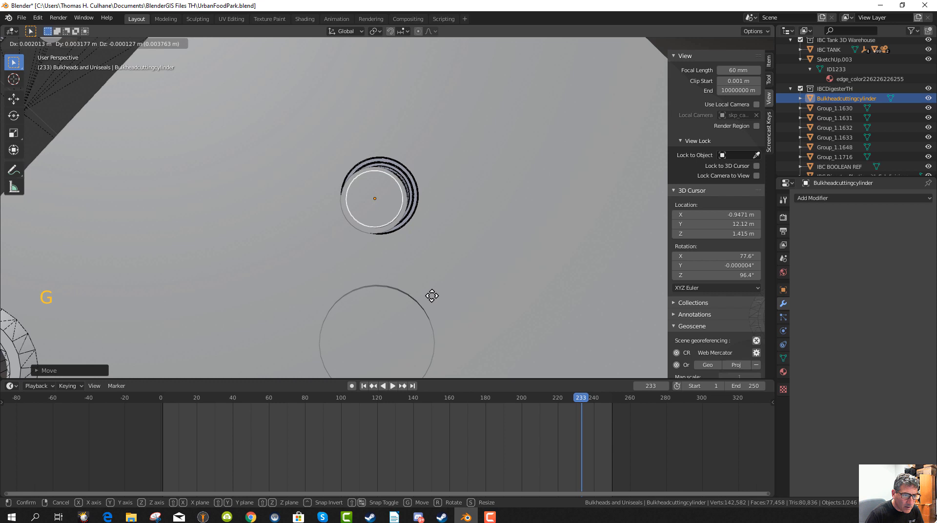
pyautogui.click(432, 296)
pyautogui.press('KP_7')
pyautogui.scroll(2, 429, 294)
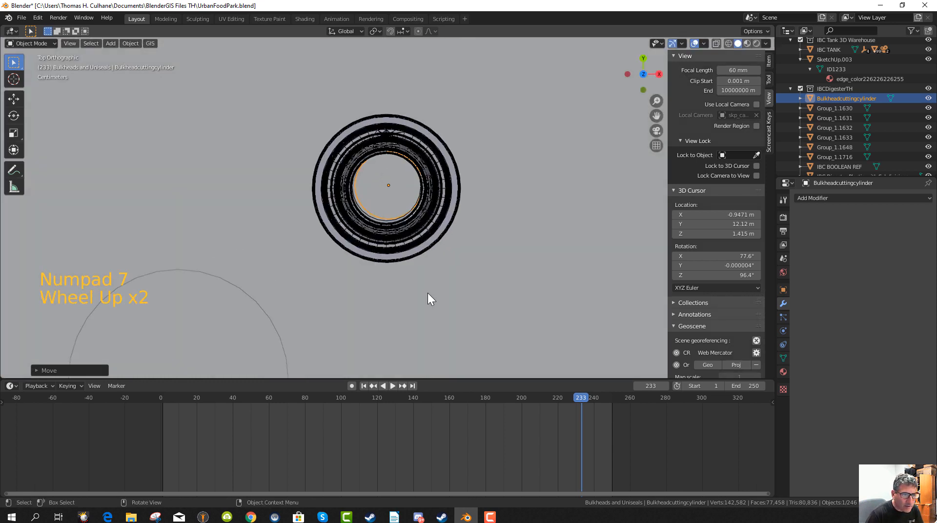
pyautogui.press('g')
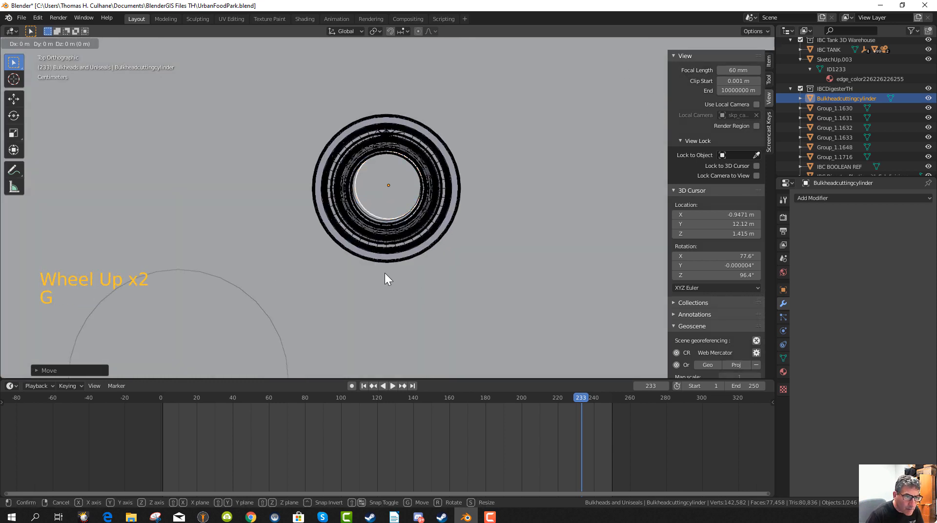
pyautogui.moveTo(382, 275); pyautogui.dragTo(399, 222, button='middle')
pyautogui.scroll(1, 399, 232)
pyautogui.scroll(-4, 395, 234)
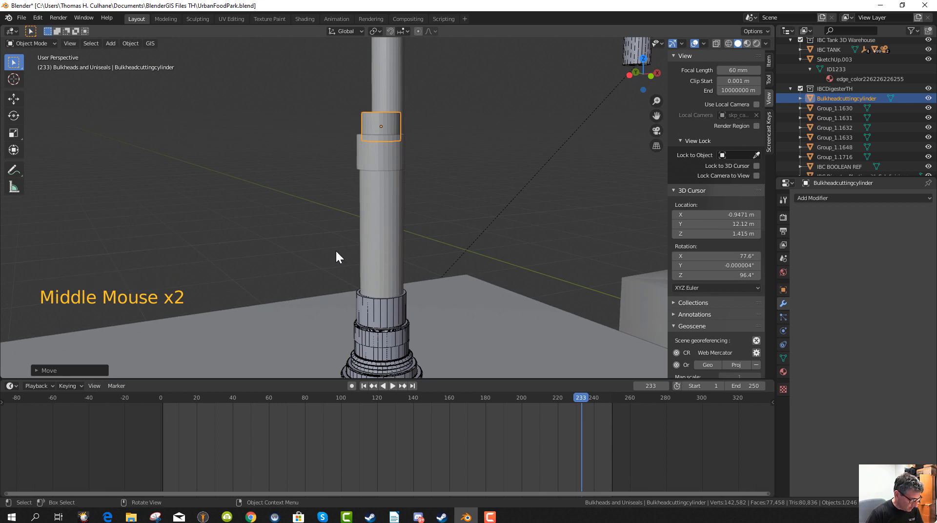
# Flatten Bulkheadcuttingcylinder to about 0.42 of its height along Z and lower it into the adapter's open end as a plug.
pyautogui.press('s')
pyautogui.press('z')
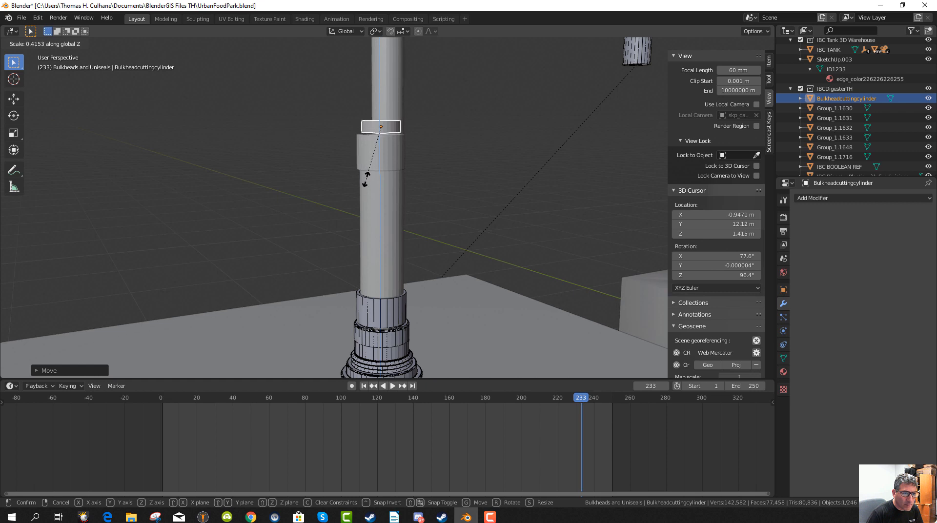
pyautogui.click(366, 181)
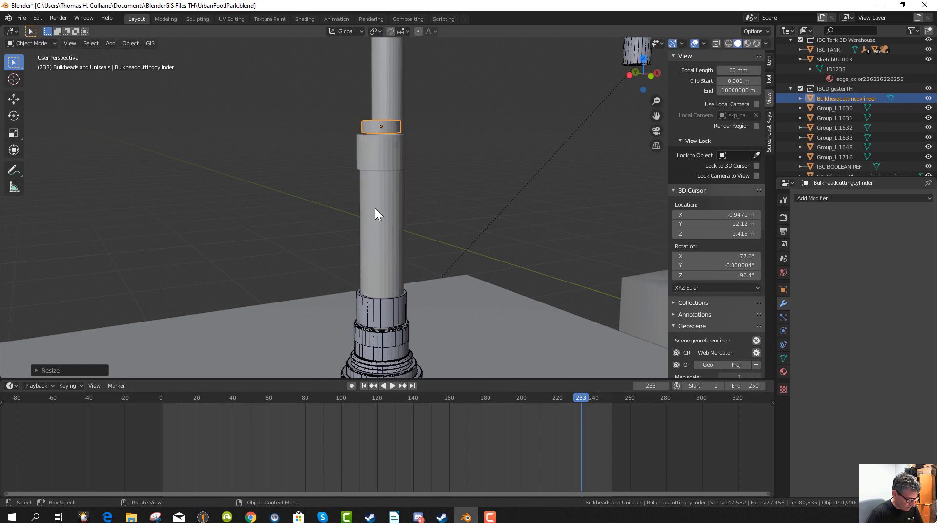
pyautogui.press('g')
pyautogui.press('z')
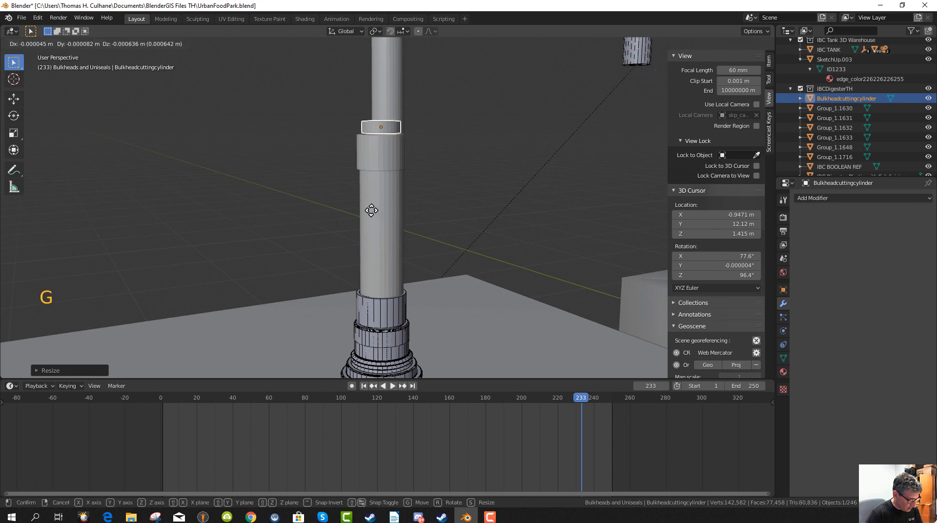
pyautogui.click(368, 219)
pyautogui.moveTo(368, 218); pyautogui.dragTo(313, 325, button='middle')
pyautogui.scroll(3, 363, 306)
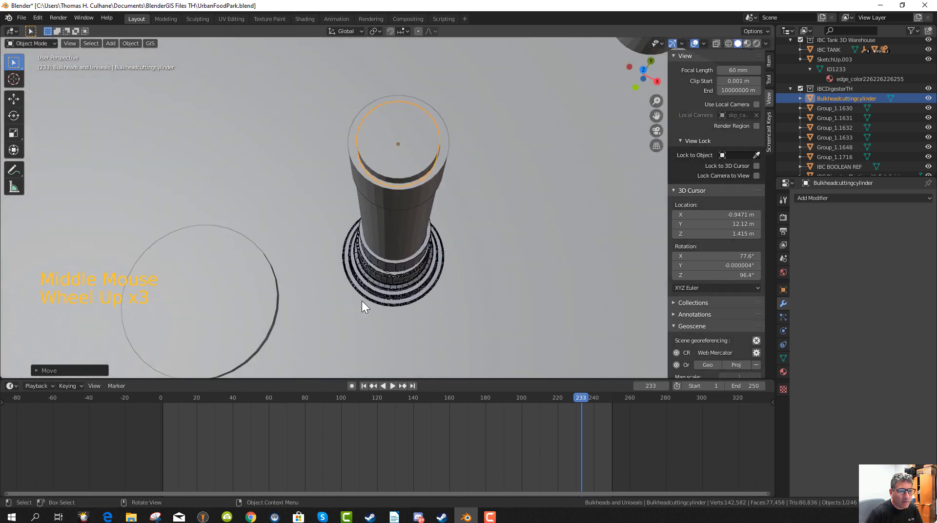
pyautogui.scroll(-7, 376, 261)
pyautogui.scroll(1, 371, 293)
pyautogui.moveTo(371, 293); pyautogui.dragTo(356, 281, button='middle')
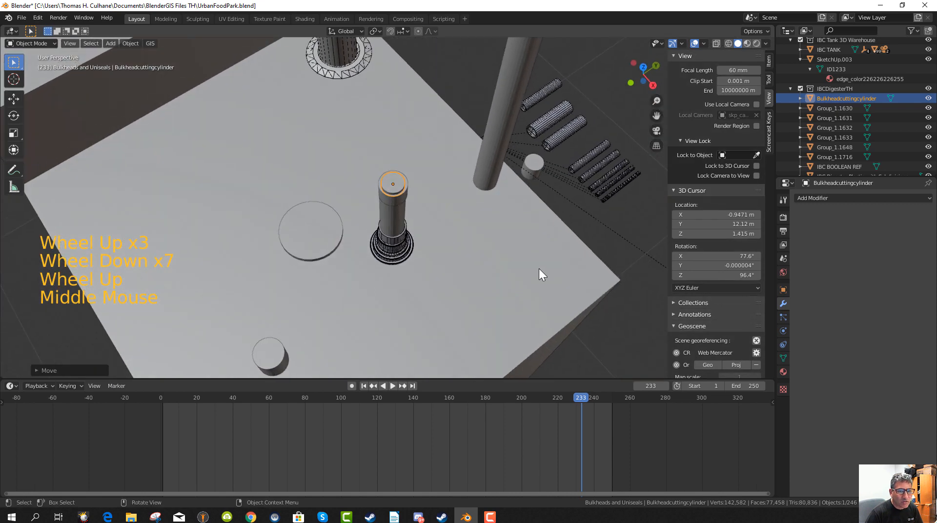
# Move PVCpipehalfinch about 0.05 m away from the row of spare pipes beside the tank.
pyautogui.click(616, 195)
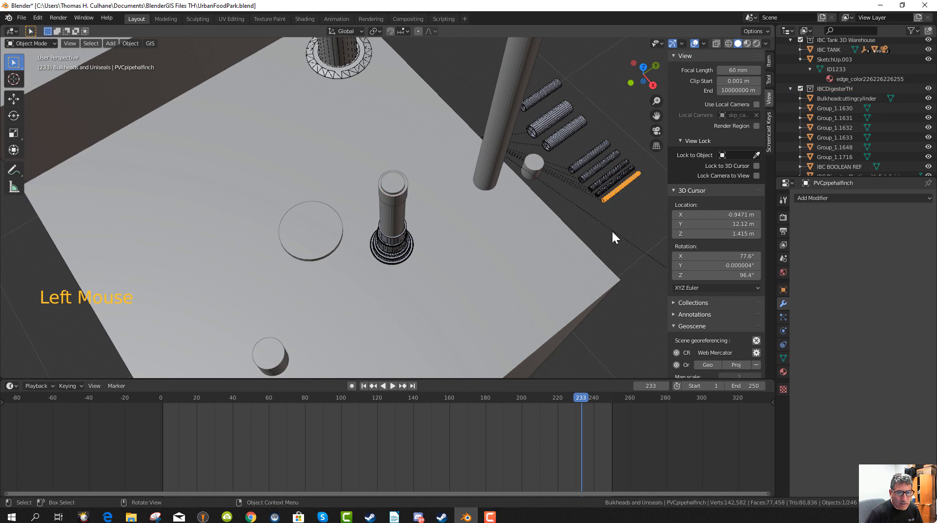
pyautogui.scroll(-15, 837, 124)
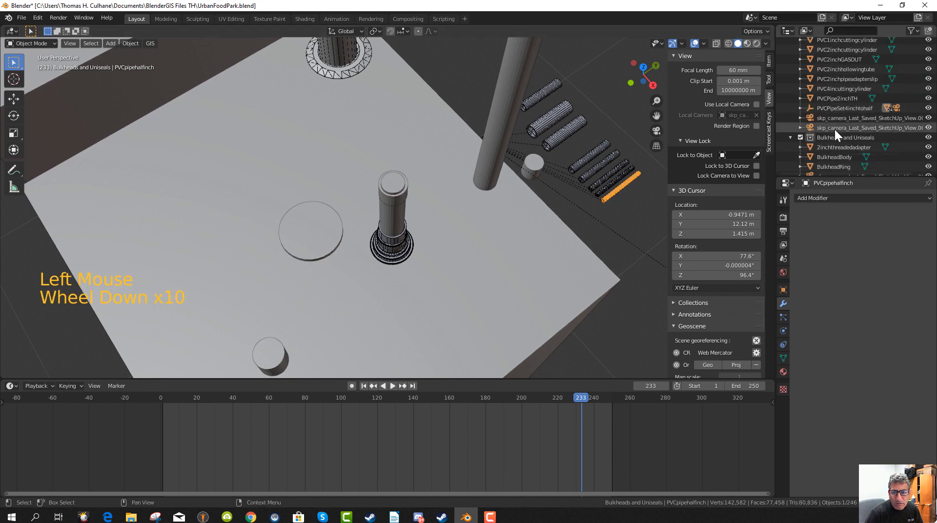
pyautogui.scroll(-4, 834, 130)
pyautogui.scroll(19, 837, 127)
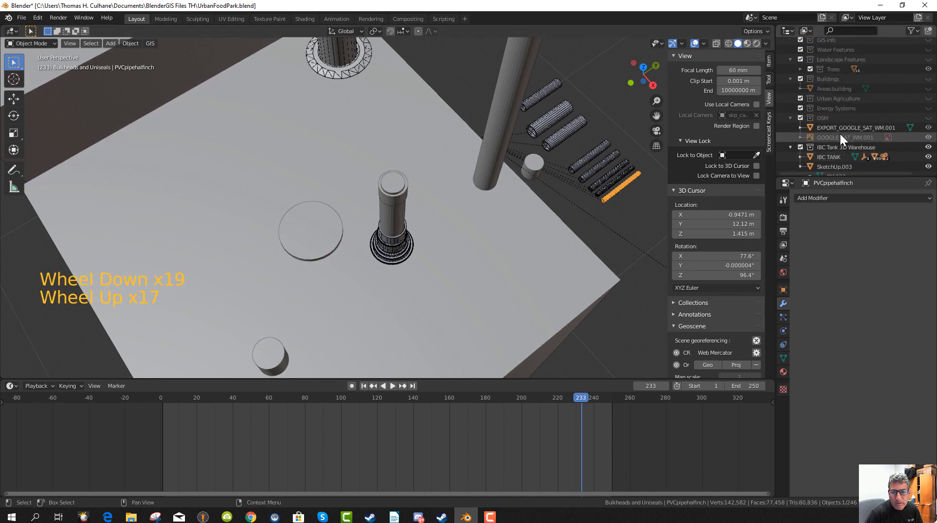
pyautogui.scroll(3, 842, 138)
pyautogui.scroll(-8, 841, 133)
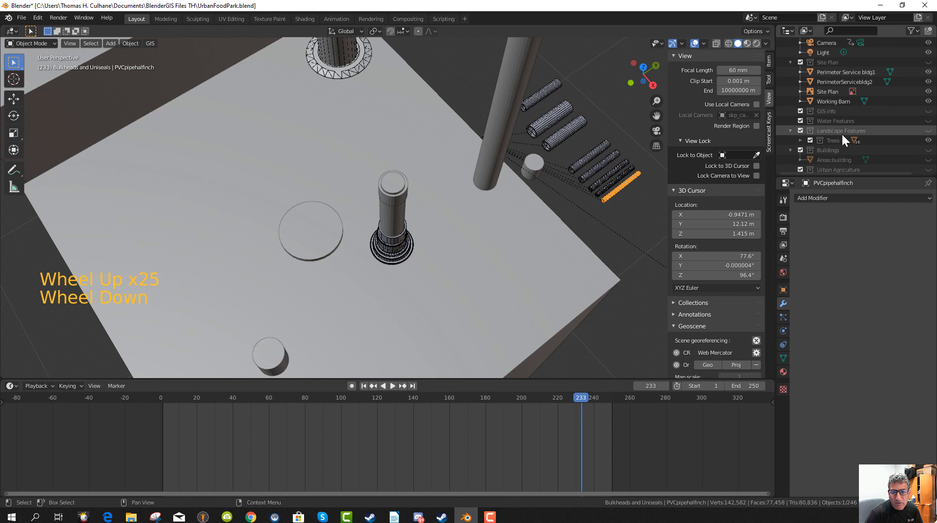
pyautogui.scroll(-10, 843, 148)
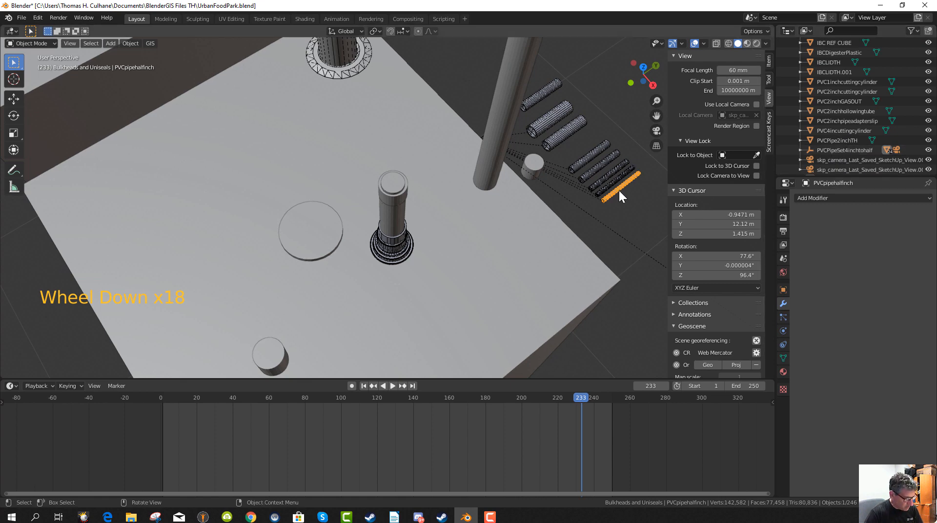
pyautogui.press('g')
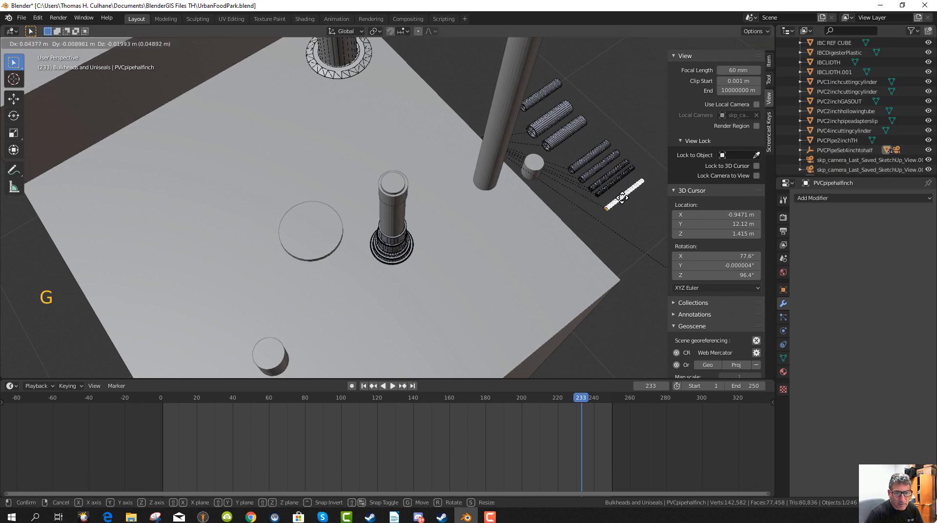
pyautogui.click(620, 200)
# Frame PVCpipehalfinch and examine its end profile and wall thickness next to the other spare pipes.
pyautogui.moveTo(611, 224)
pyautogui.mouseDown(button='middle')
pyautogui.moveTo(582, 209)
pyautogui.moveTo(627, 211)
pyautogui.moveTo(599, 233)
pyautogui.moveTo(622, 225)
pyautogui.mouseUp(button='middle')
pyautogui.scroll(-2, 619, 231)
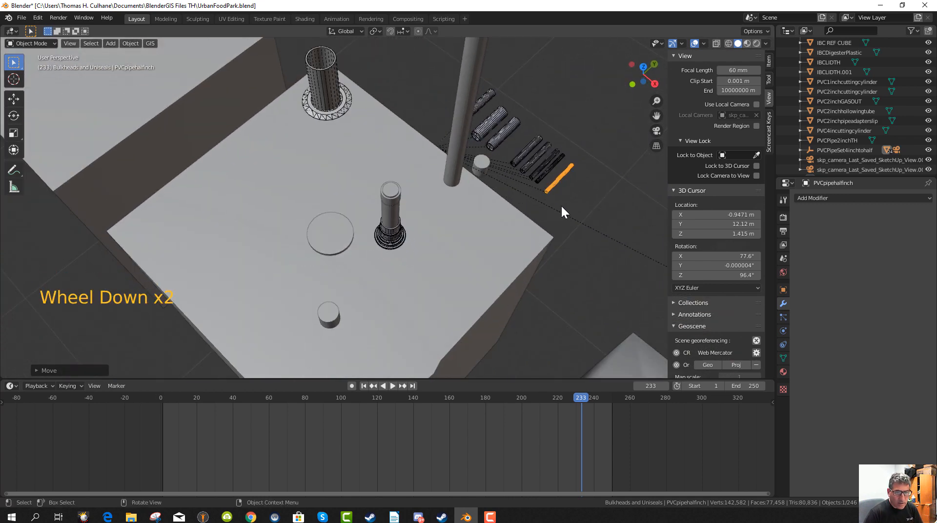
pyautogui.moveTo(561, 207); pyautogui.dragTo(545, 220, button='middle')
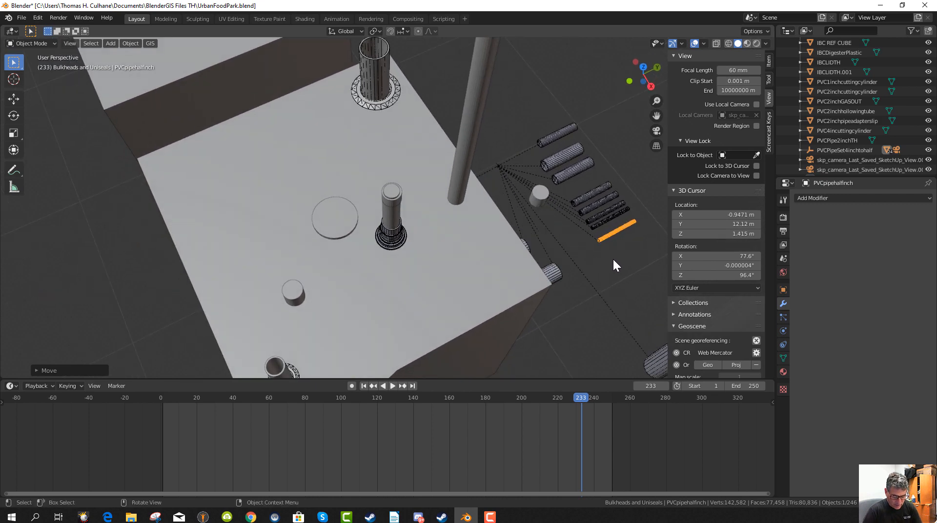
pyautogui.press('KP_Decimal')
pyautogui.moveTo(468, 255); pyautogui.dragTo(526, 176, button='middle')
pyautogui.scroll(3, 455, 237)
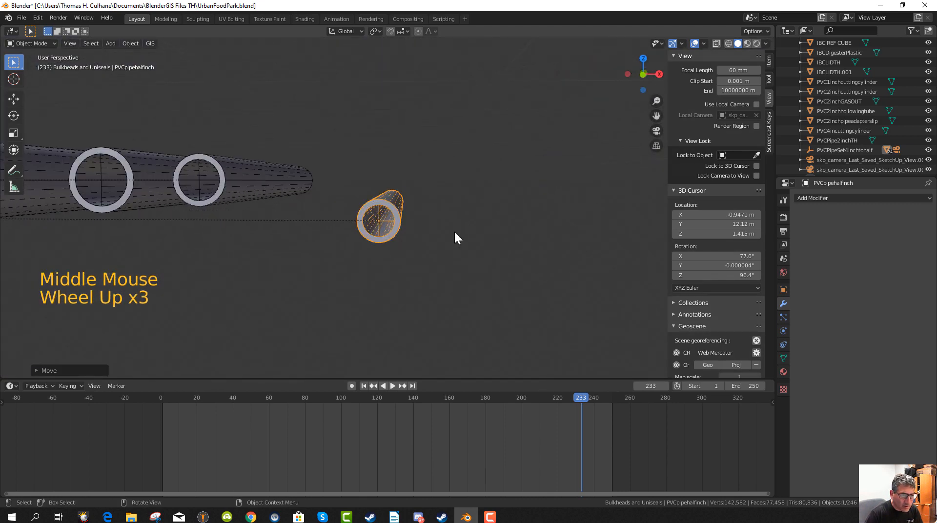
pyautogui.scroll(3, 454, 234)
pyautogui.moveTo(450, 246); pyautogui.dragTo(456, 242, button='middle')
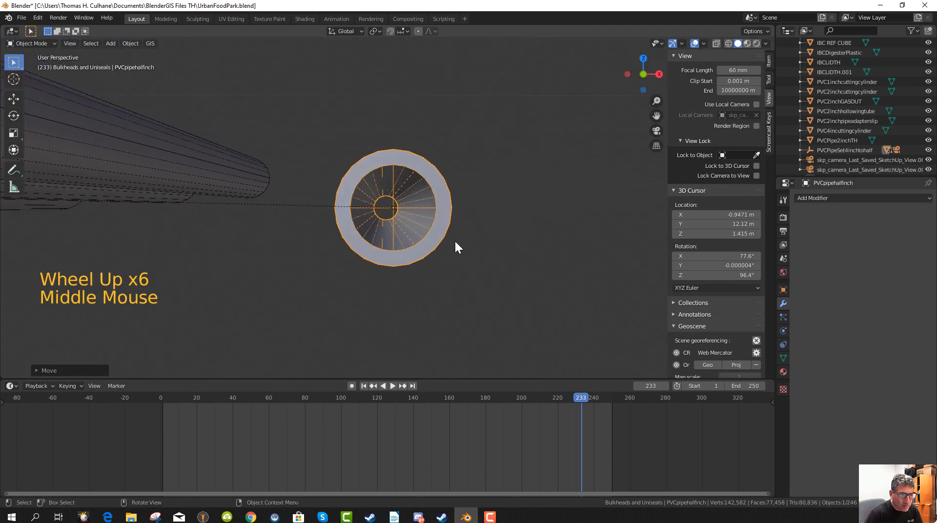
pyautogui.scroll(-6, 454, 240)
pyautogui.scroll(1, 448, 246)
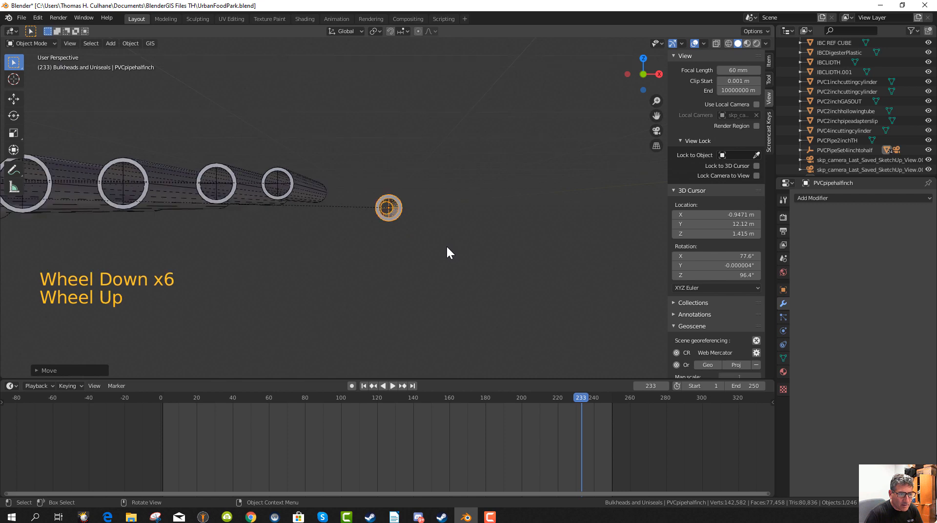
# Add a mesh cylinder and move it onto the open ground clear of the row of tanks.
pyautogui.scroll(1, 442, 251)
pyautogui.moveTo(439, 257); pyautogui.dragTo(441, 255, button='middle')
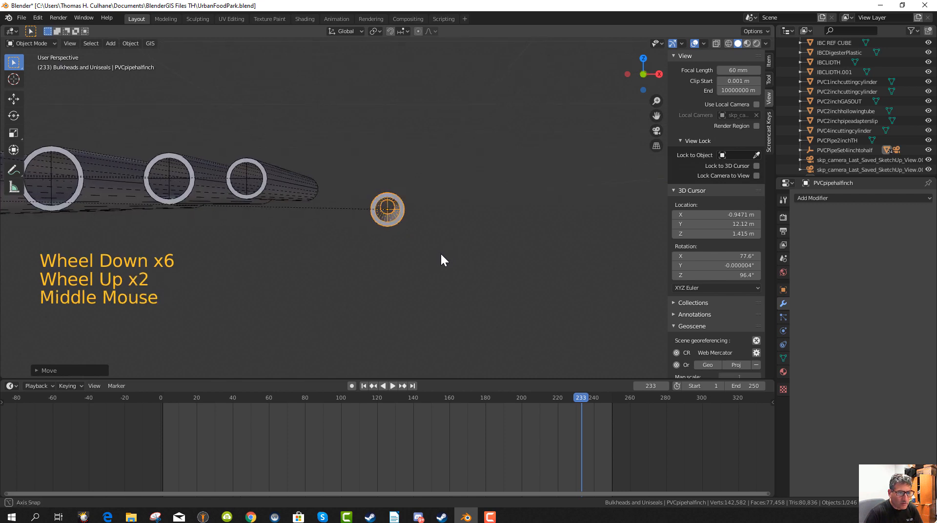
pyautogui.click(106, 42)
pyautogui.moveTo(136, 143)
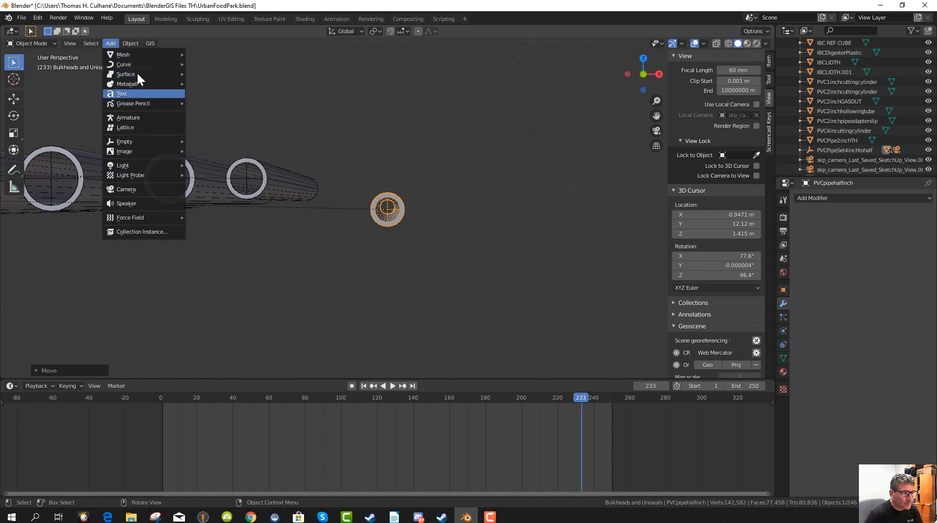
pyautogui.moveTo(148, 55)
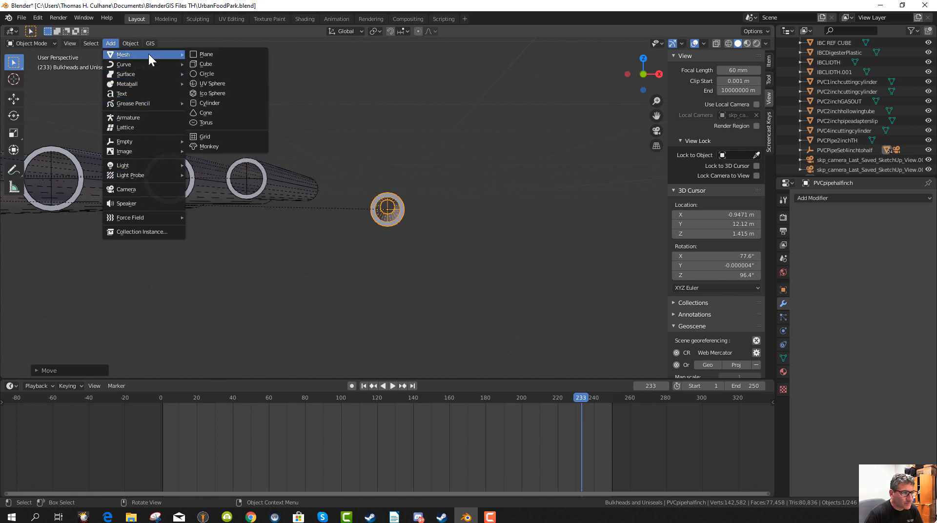
pyautogui.click(220, 104)
pyautogui.scroll(-15, 430, 215)
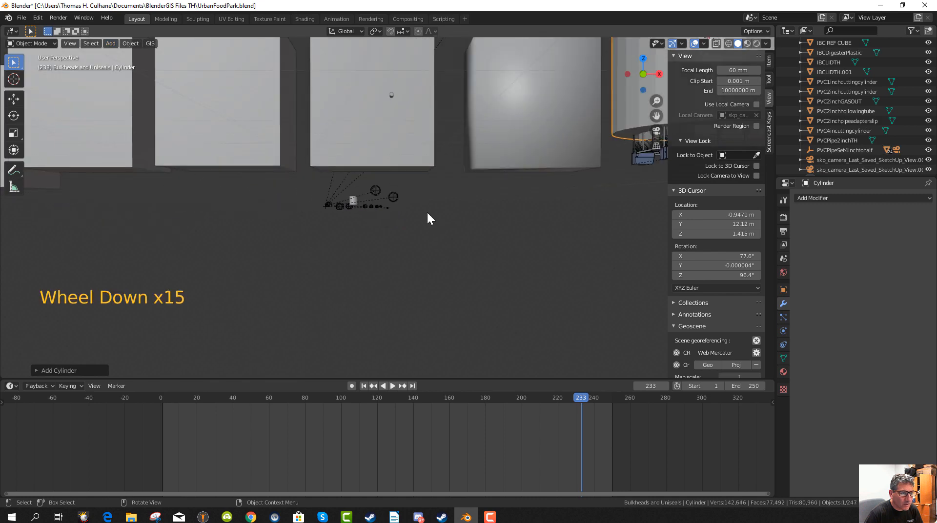
pyautogui.scroll(-6, 428, 215)
pyautogui.press('g')
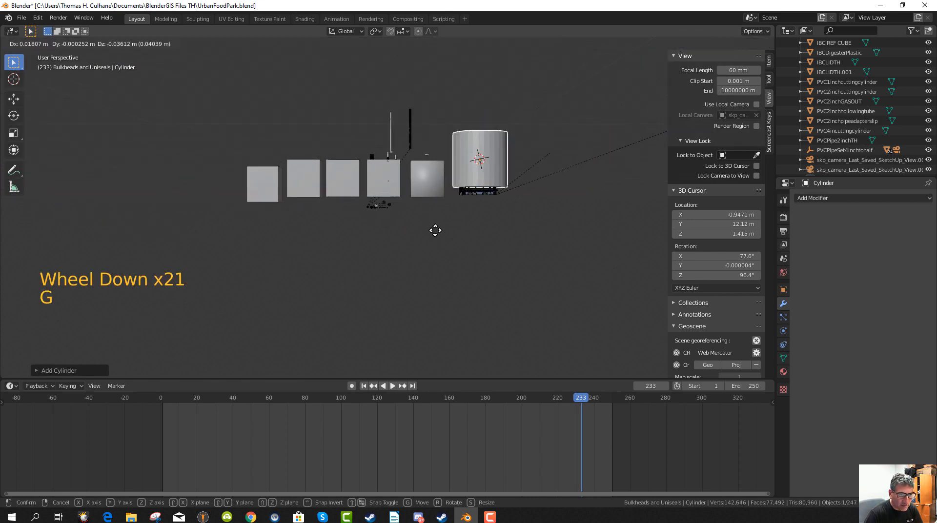
pyautogui.click(363, 304)
# Scale the new cylinder down uniformly to a small fraction of its original size.
pyautogui.moveTo(438, 283); pyautogui.dragTo(426, 218, button='middle')
pyautogui.scroll(4, 384, 248)
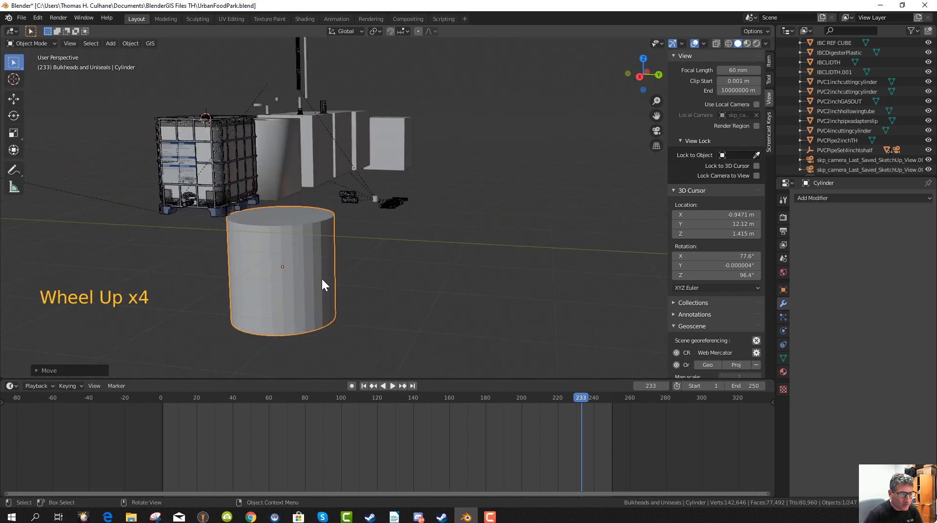
pyautogui.press('s')
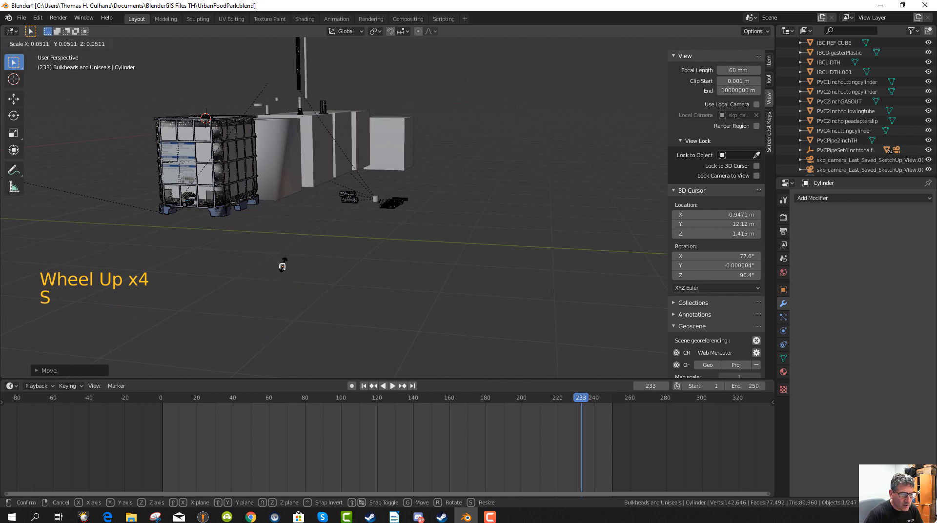
pyautogui.click(292, 268)
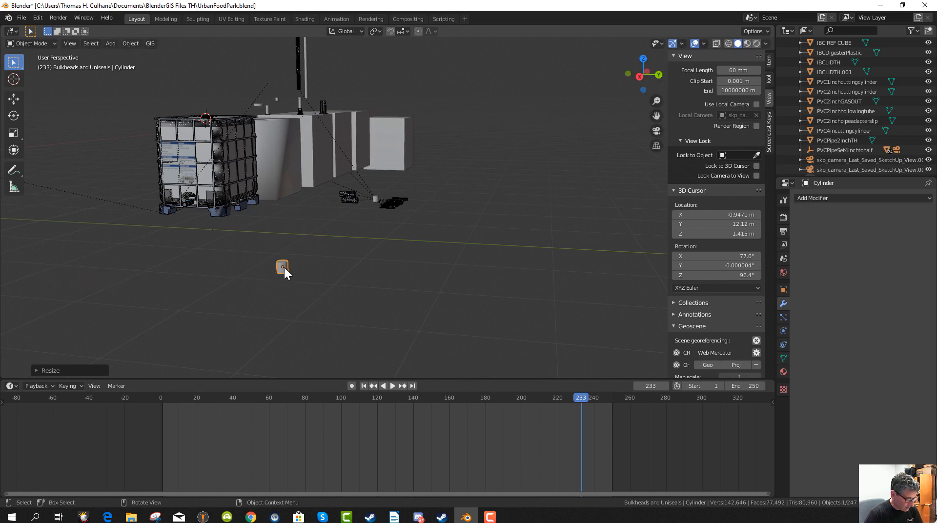
# Move the small cylinder up over the top of the tank that carries the bulkhead pipes.
pyautogui.press('g')
pyautogui.click(276, 84)
pyautogui.moveTo(276, 84); pyautogui.dragTo(361, 172, button='middle')
pyautogui.press('g')
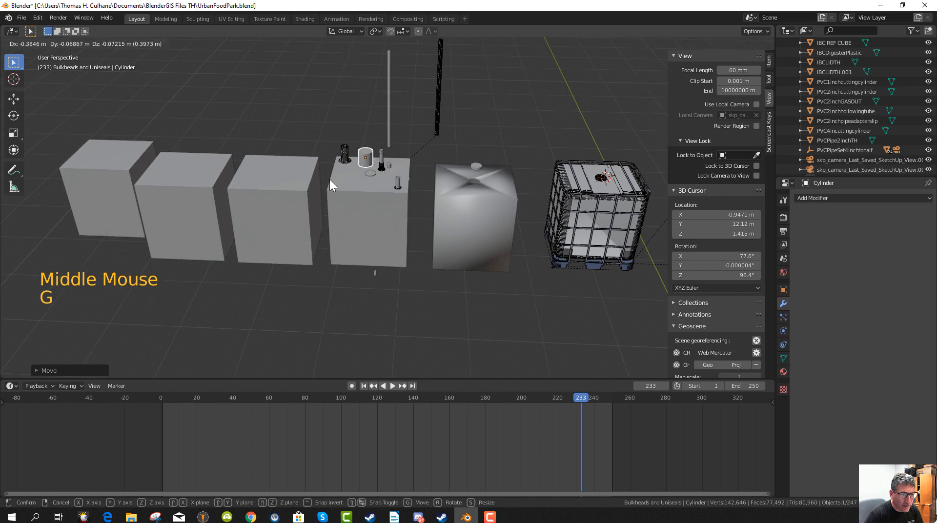
pyautogui.click(329, 179)
# Select PVCpipehalfinch among the spare pipes and move it towards the bulkhead tank's top.
pyautogui.scroll(2, 374, 205)
pyautogui.moveTo(461, 266); pyautogui.dragTo(351, 263, button='middle')
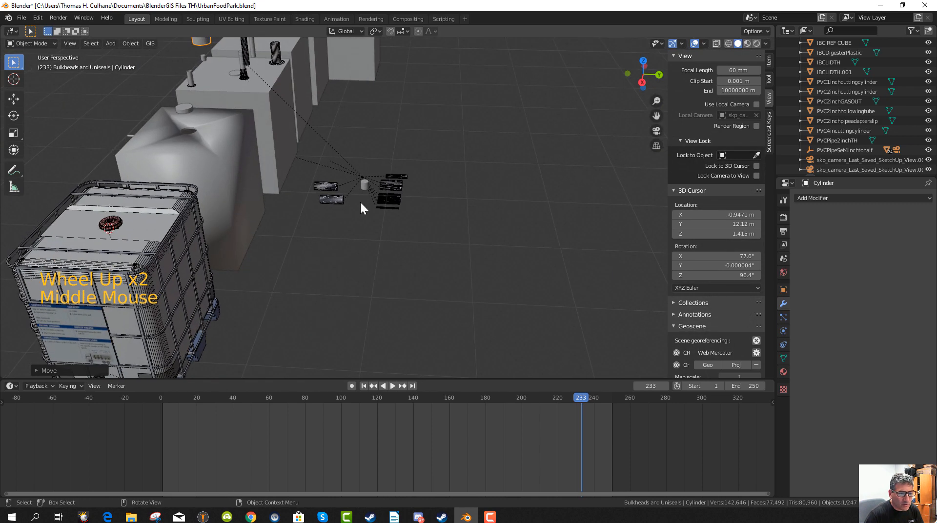
pyautogui.click(384, 211)
pyautogui.scroll(1, 381, 220)
pyautogui.moveTo(381, 224); pyautogui.dragTo(508, 210, button='middle')
pyautogui.press('g')
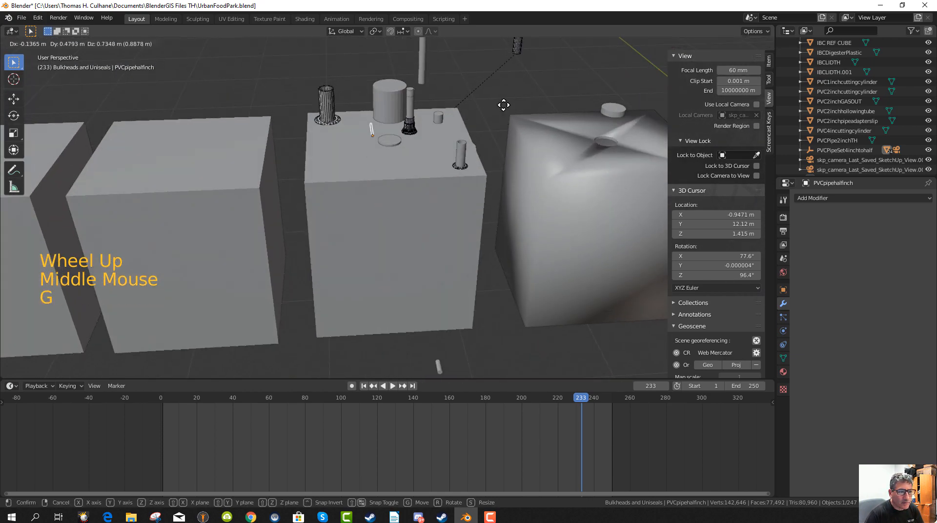
pyautogui.click(435, 150)
# Rotate PVCpipehalfinch 90° about the global X axis so it stands upright.
pyautogui.moveTo(435, 150); pyautogui.dragTo(465, 158, button='middle')
pyautogui.press('r')
pyautogui.write('x')
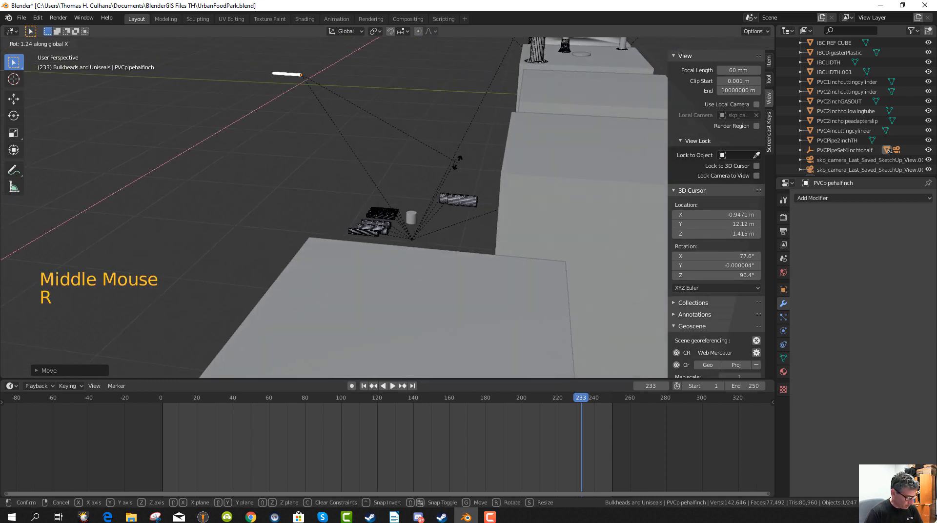
pyautogui.write('90')
pyautogui.press('Return')
# Move the upright PVCpipehalfinch over the tank top, just in front of the 2-inch bulkhead pipe.
pyautogui.moveTo(458, 198); pyautogui.dragTo(251, 210, button='middle')
pyautogui.press('g')
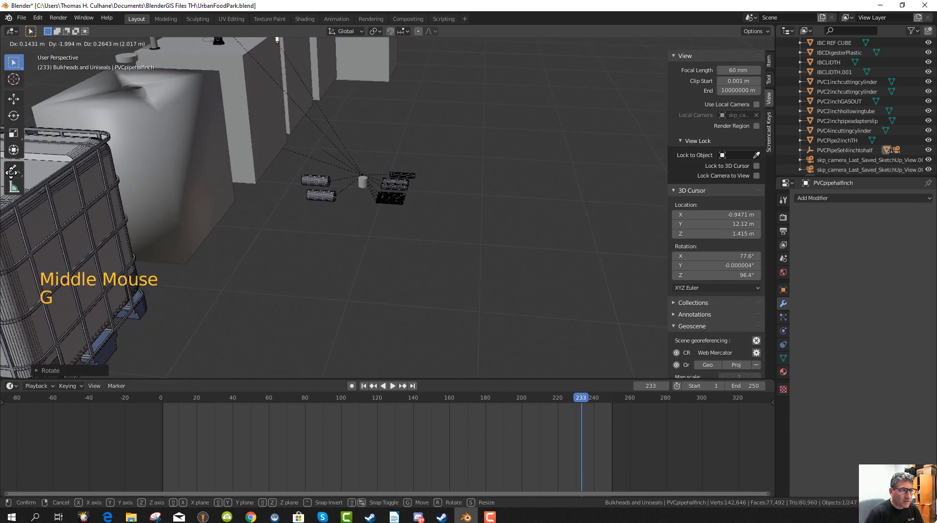
pyautogui.click(736, 175)
pyautogui.moveTo(864, 244); pyautogui.dragTo(865, 246, button='middle')
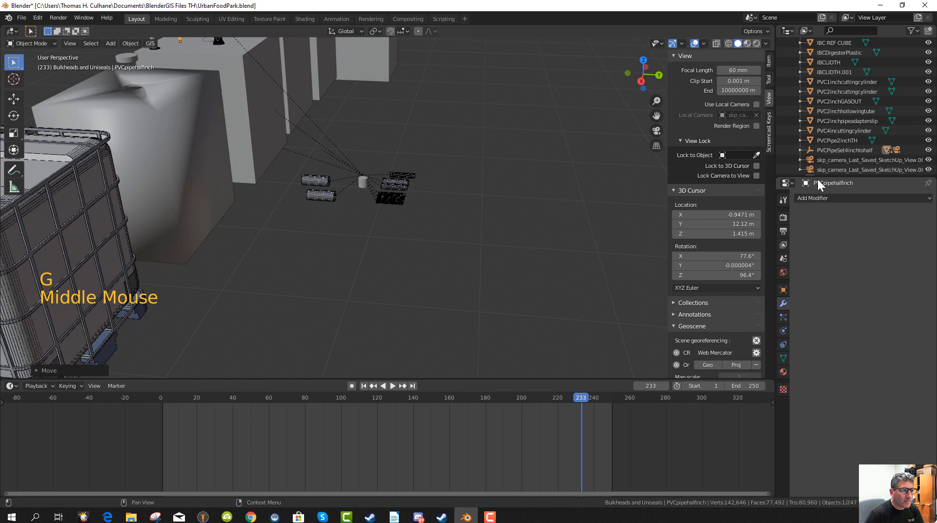
pyautogui.moveTo(365, 207); pyautogui.dragTo(458, 247, button='middle')
pyautogui.scroll(2, 488, 216)
pyautogui.scroll(-3, 471, 222)
pyautogui.scroll(2, 411, 238)
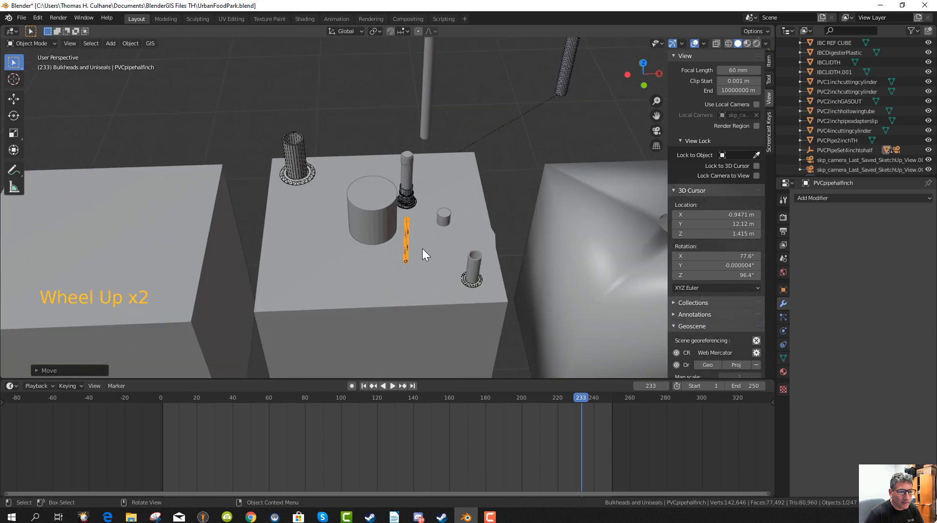
# Shrink the mesh cylinder again, bringing it close to the scale of the small pipe fittings.
pyautogui.scroll(-4, 441, 256)
pyautogui.click(383, 210)
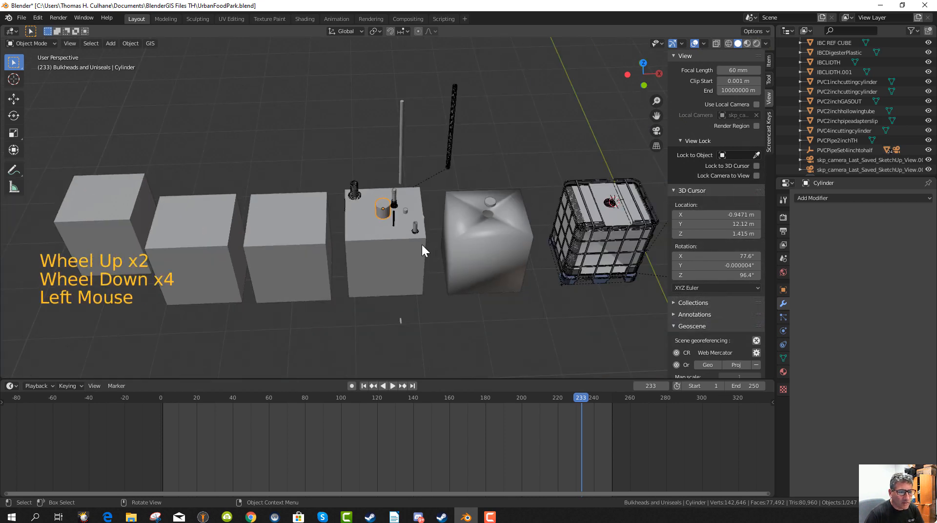
pyautogui.moveTo(422, 245); pyautogui.dragTo(423, 267, button='middle')
pyautogui.scroll(4, 417, 268)
pyautogui.scroll(-2, 417, 266)
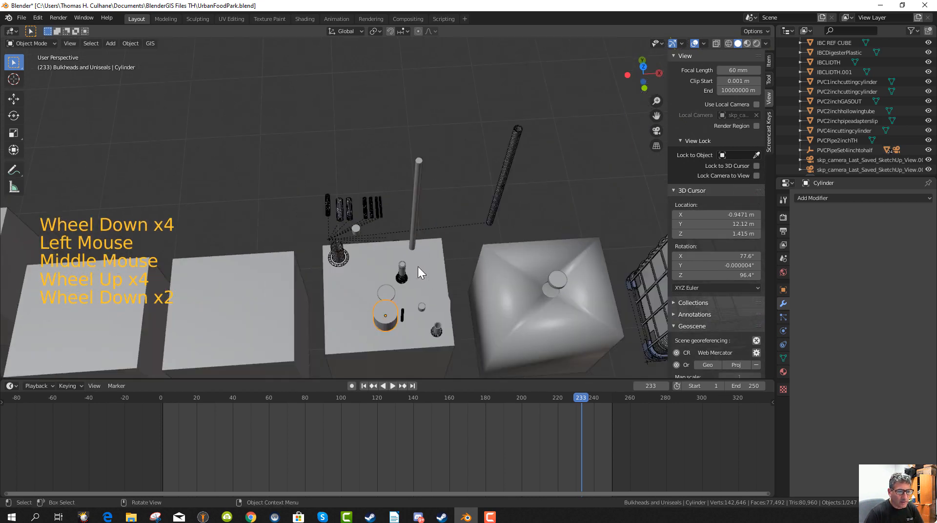
pyautogui.press('s')
pyautogui.click(411, 316)
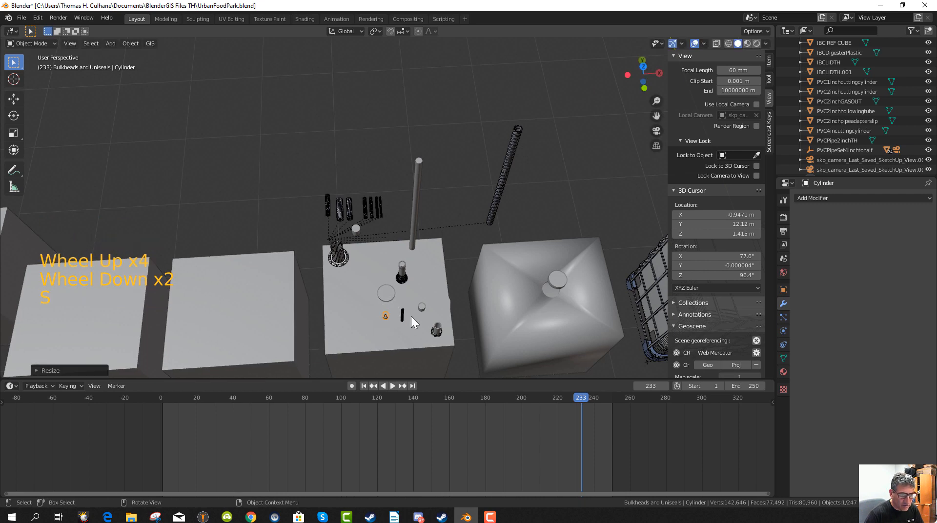
# Move the cylinder about 0.15 m towards PVCpipehalfinch to compare sizes, and park it aside, clear of the bulkhead pipes.
pyautogui.moveTo(411, 316); pyautogui.dragTo(416, 303, button='middle')
pyautogui.press('g')
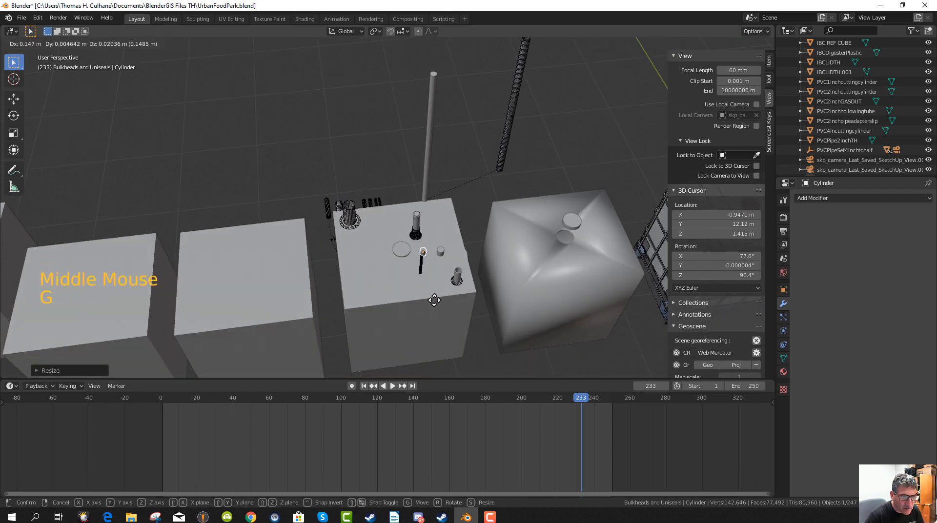
pyautogui.click(435, 301)
pyautogui.scroll(3, 431, 306)
pyautogui.moveTo(431, 305); pyautogui.dragTo(426, 301, button='middle')
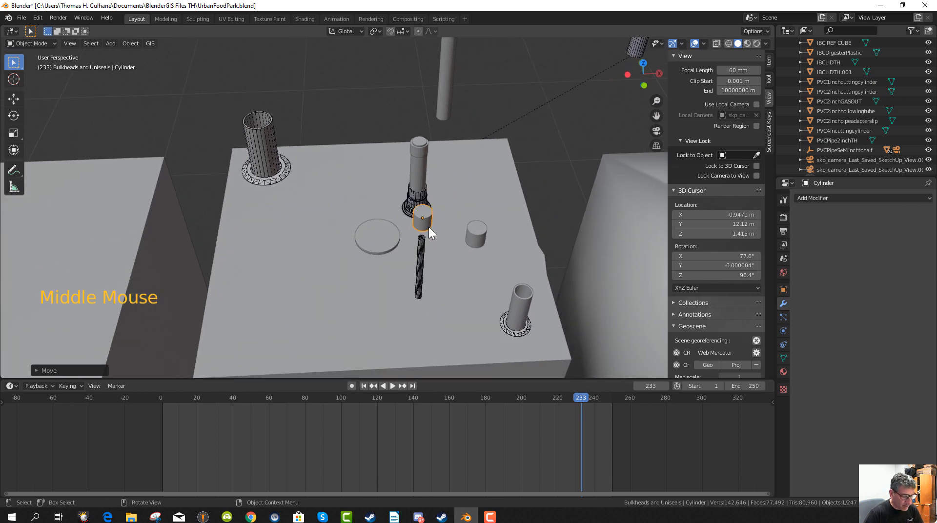
pyautogui.press('g')
pyautogui.click(578, 144)
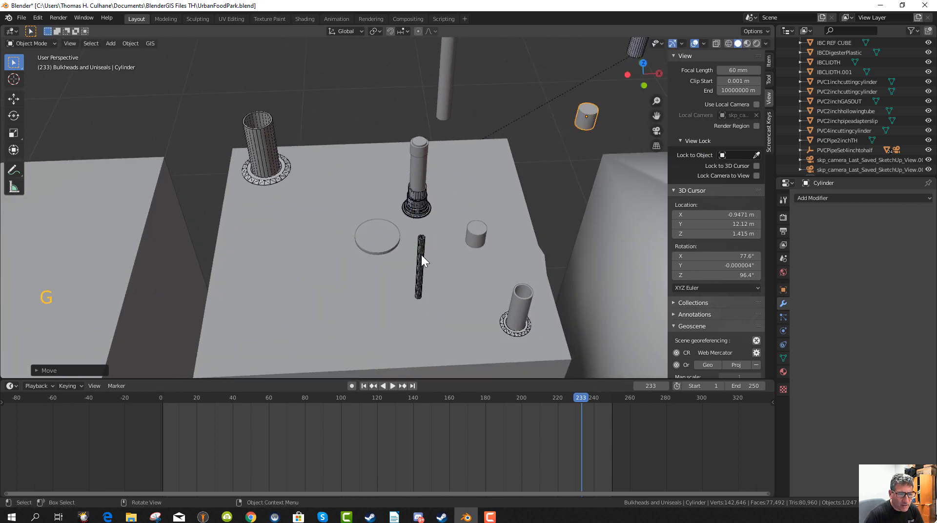
# Move PVCpipehalfinch onto the top end of the 2-inch slip adapter.
pyautogui.click(419, 255)
pyautogui.moveTo(435, 303); pyautogui.dragTo(414, 306, button='middle')
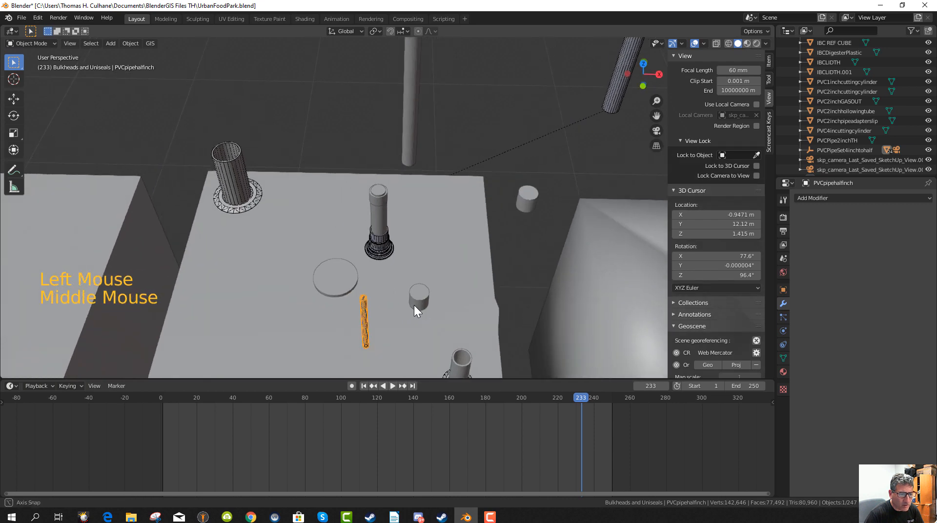
pyautogui.scroll(3, 386, 320)
pyautogui.press('g')
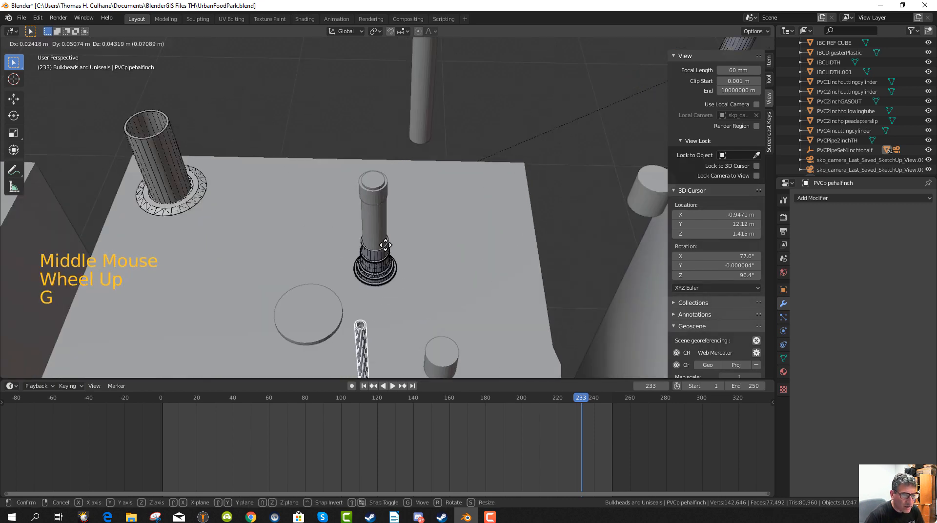
pyautogui.click(394, 76)
pyautogui.moveTo(406, 210); pyautogui.dragTo(391, 224, button='middle')
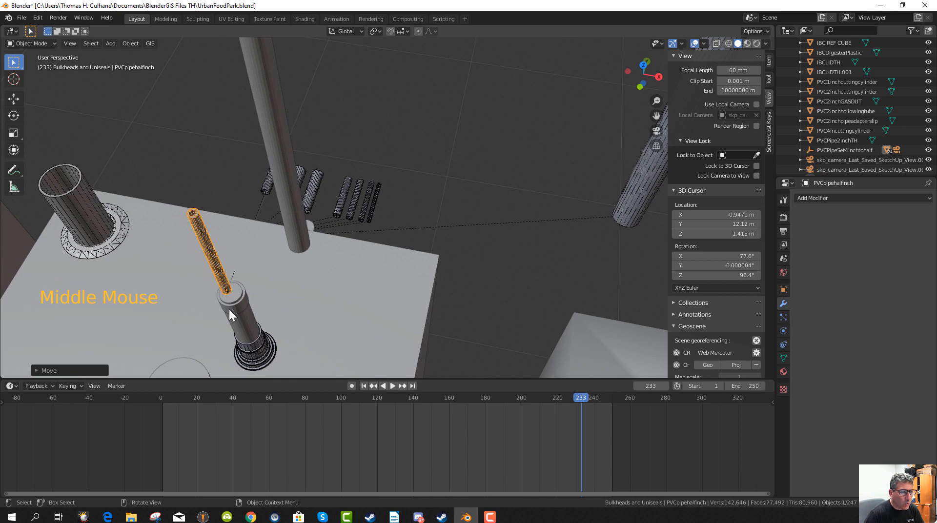
pyautogui.scroll(1, 238, 319)
pyautogui.scroll(-2, 244, 318)
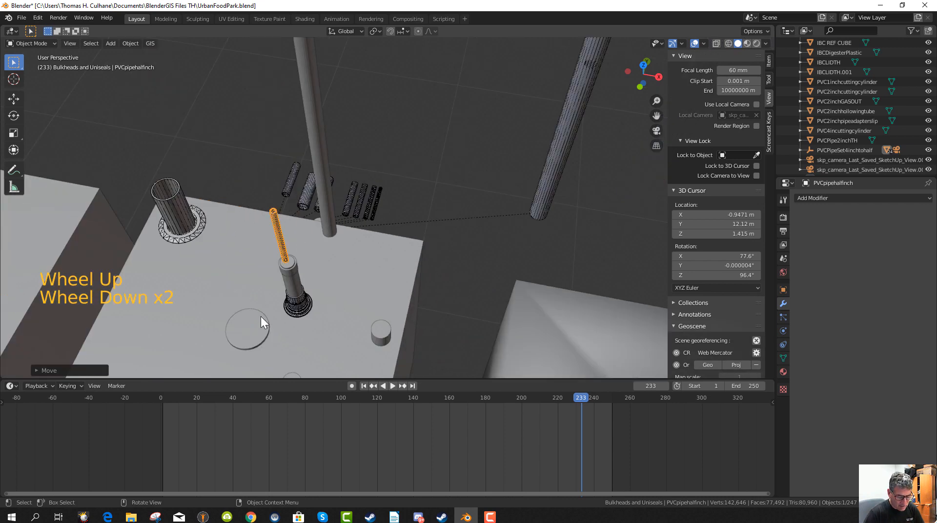
# Viewed from the top, move PVCpipehalfinch about 0.008 m towards the centre of the slip adapter.
pyautogui.press('KP_7')
pyautogui.scroll(-4, 302, 322)
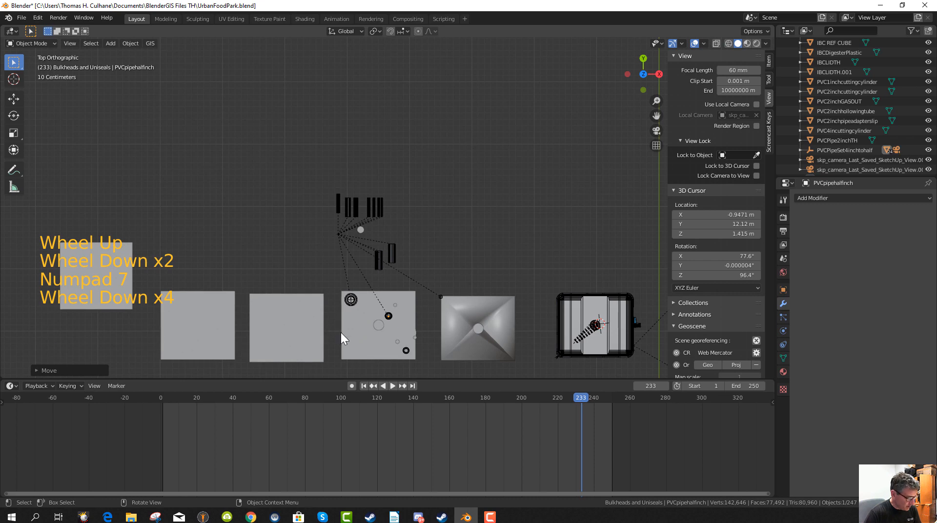
pyautogui.keyDown('shift'); pyautogui.moveTo(341, 332); pyautogui.dragTo(359, 192, button='middle'); pyautogui.keyUp('shift')
pyautogui.scroll(5, 386, 220)
pyautogui.scroll(4, 408, 239)
pyautogui.keyDown('shift'); pyautogui.moveTo(408, 233); pyautogui.dragTo(429, 321, button='middle'); pyautogui.keyUp('shift')
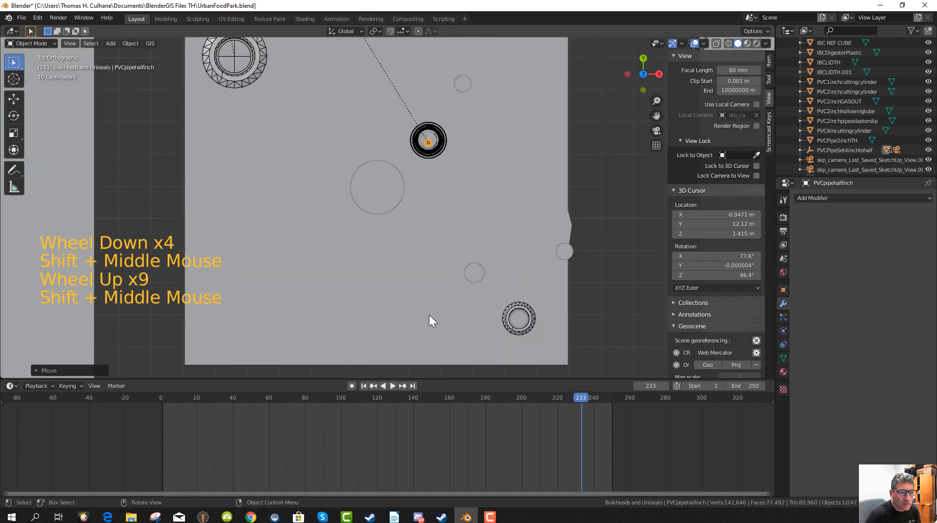
pyautogui.scroll(4, 448, 266)
pyautogui.keyDown('shift'); pyautogui.moveTo(448, 266); pyautogui.dragTo(420, 347, button='middle'); pyautogui.keyUp('shift')
pyautogui.scroll(3, 442, 312)
pyautogui.keyDown('shift'); pyautogui.scroll(1, 446, 307); pyautogui.keyUp('shift')
pyautogui.keyDown('shift'); pyautogui.moveTo(445, 308); pyautogui.dragTo(371, 234, button='middle'); pyautogui.keyUp('shift')
pyautogui.scroll(3, 444, 335)
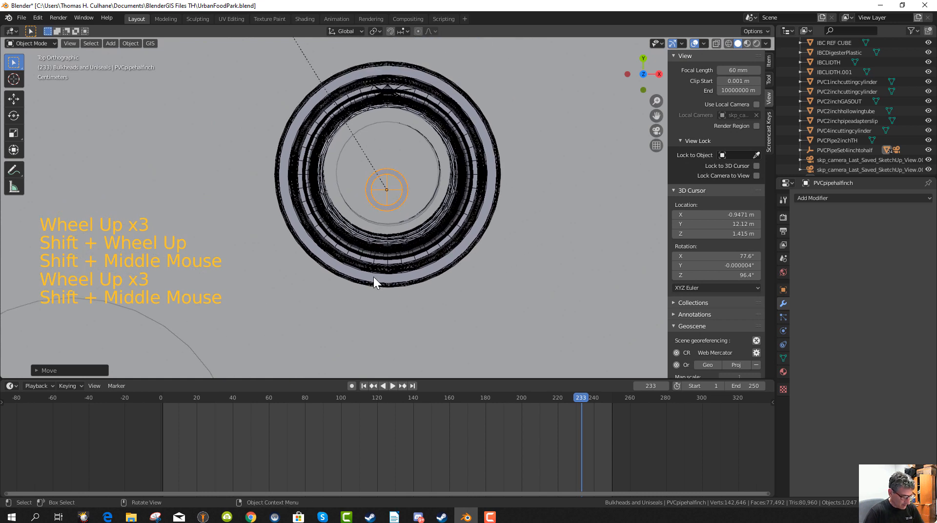
pyautogui.press('g')
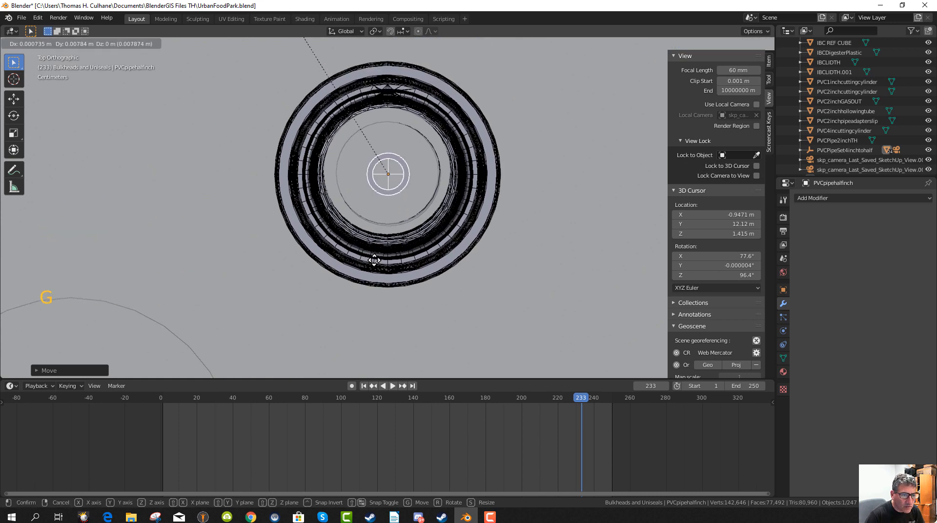
pyautogui.click(361, 270)
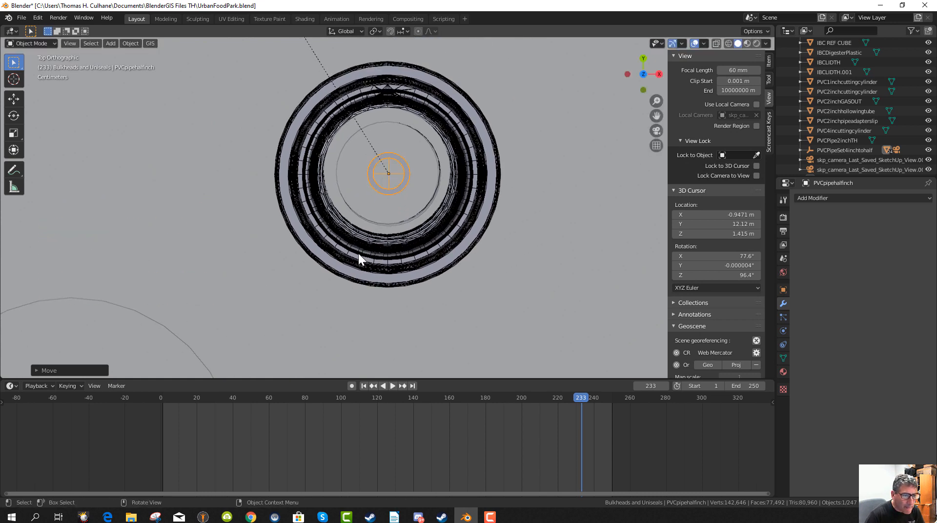
# Fine-tune PVCpipehalfinch's horizontal position by about 1 mm until it is concentric with the adapter's rings.
pyautogui.press('g')
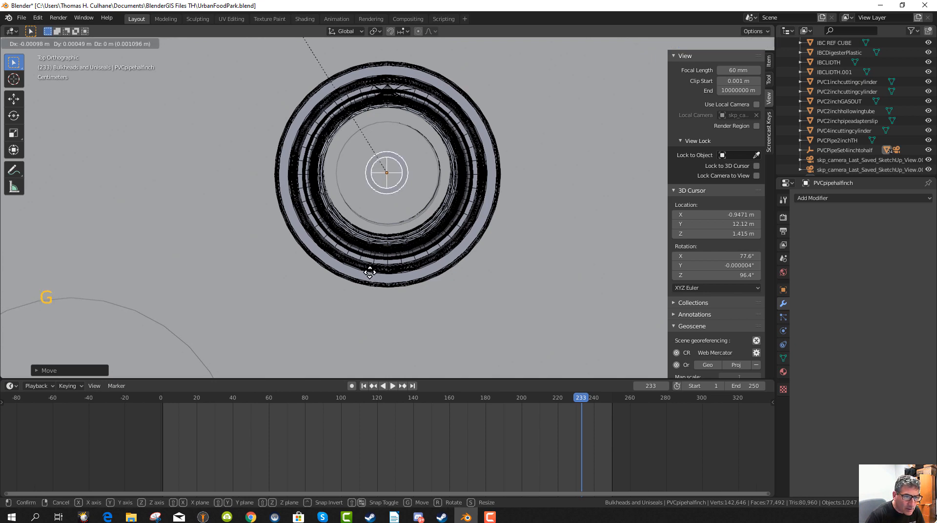
pyautogui.click(370, 271)
pyautogui.scroll(3, 374, 273)
pyautogui.press('g')
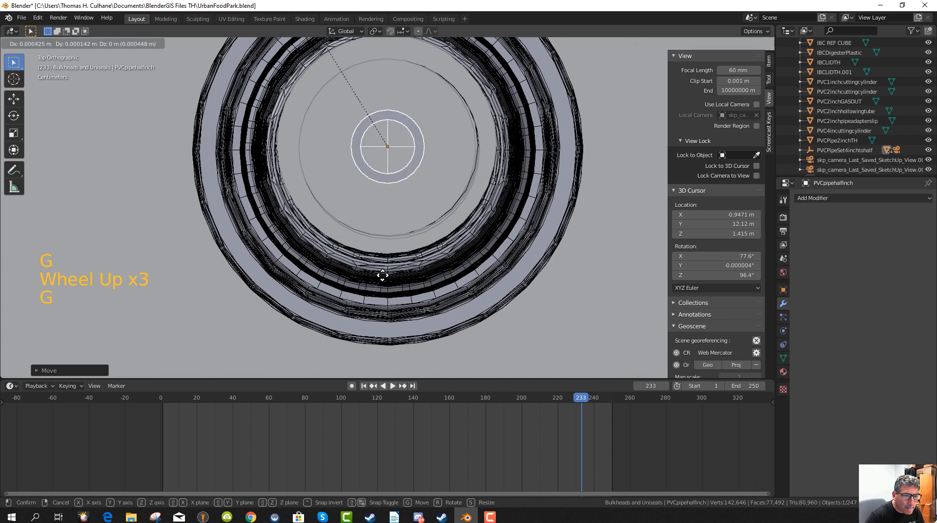
pyautogui.press('g')
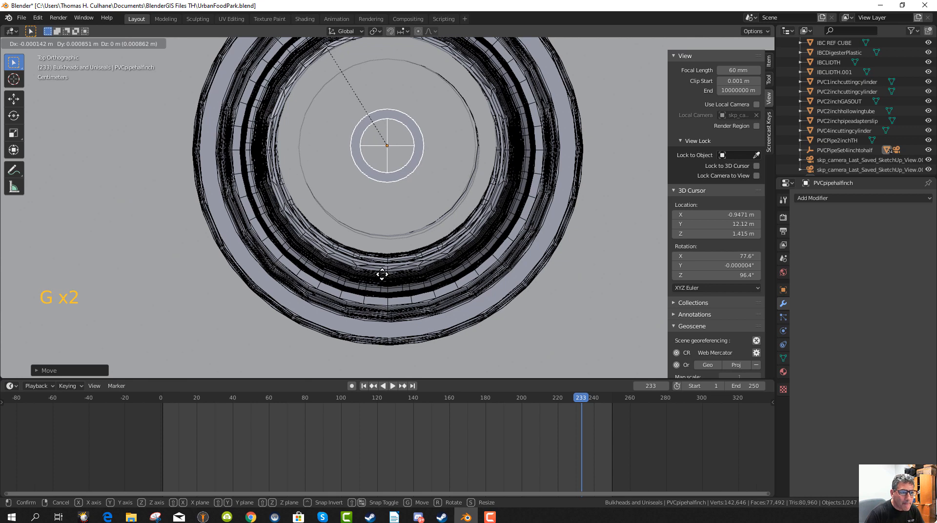
pyautogui.click(383, 279)
# Lower PVCpipehalfinch about 0.07 m along Z into the plugged end of the slip adapter.
pyautogui.moveTo(383, 279); pyautogui.dragTo(413, 1, button='middle')
pyautogui.scroll(-16, 387, 293)
pyautogui.scroll(-3, 387, 294)
pyautogui.moveTo(426, 155); pyautogui.dragTo(404, 135, button='middle')
pyautogui.press('g')
pyautogui.press('z')
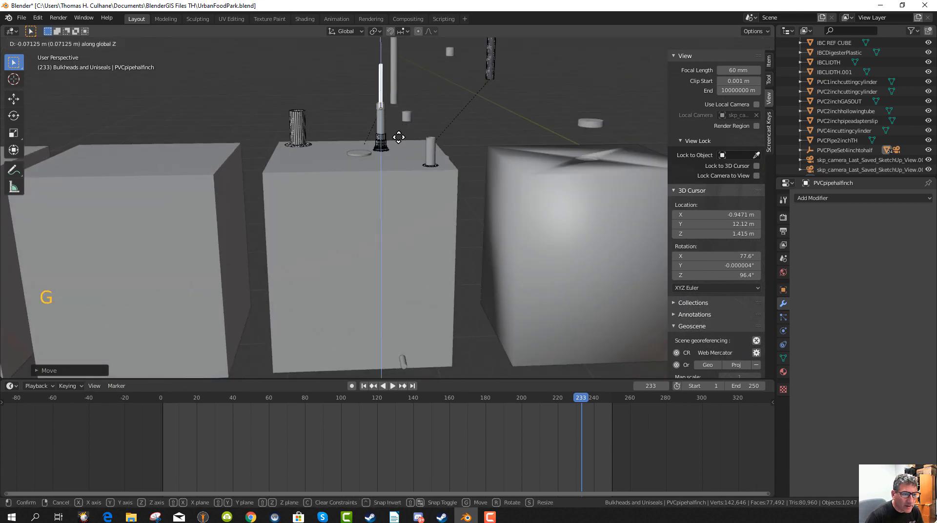
pyautogui.click(399, 137)
pyautogui.moveTo(397, 151); pyautogui.dragTo(378, 183, button='middle')
pyautogui.scroll(3, 376, 203)
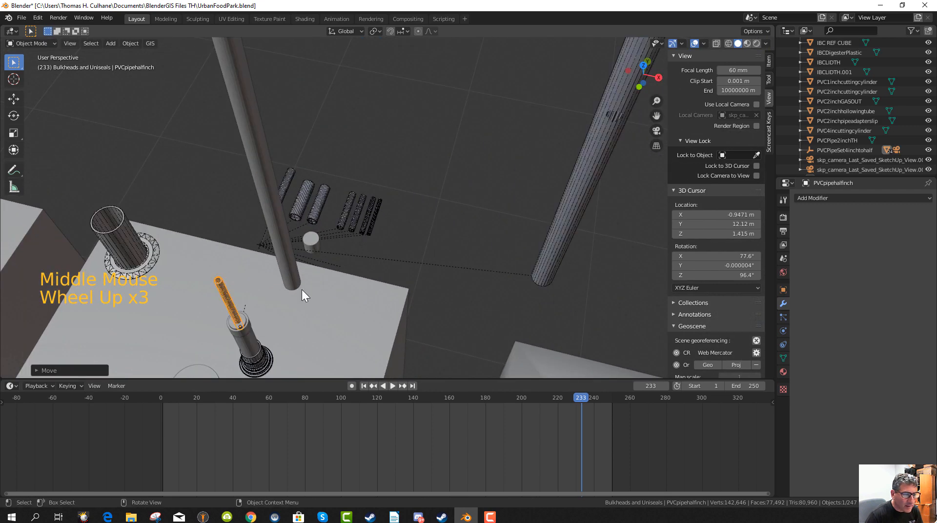
# Filter the outliner's objects to show only the selected ones.
pyautogui.moveTo(297, 300); pyautogui.dragTo(345, 295, button='middle')
pyautogui.scroll(1, 371, 290)
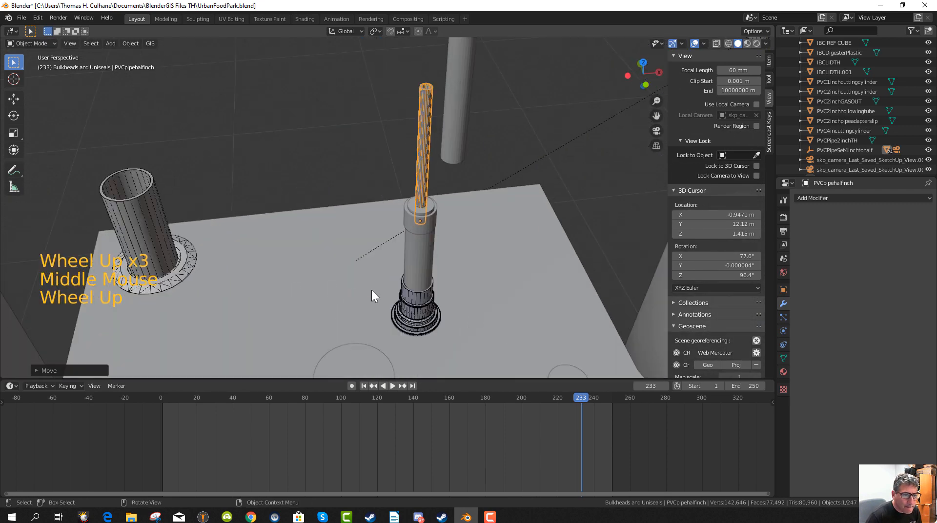
pyautogui.scroll(2, 371, 290)
pyautogui.keyDown('shift'); pyautogui.moveTo(429, 293); pyautogui.dragTo(479, 295, button='middle'); pyautogui.keyUp('shift')
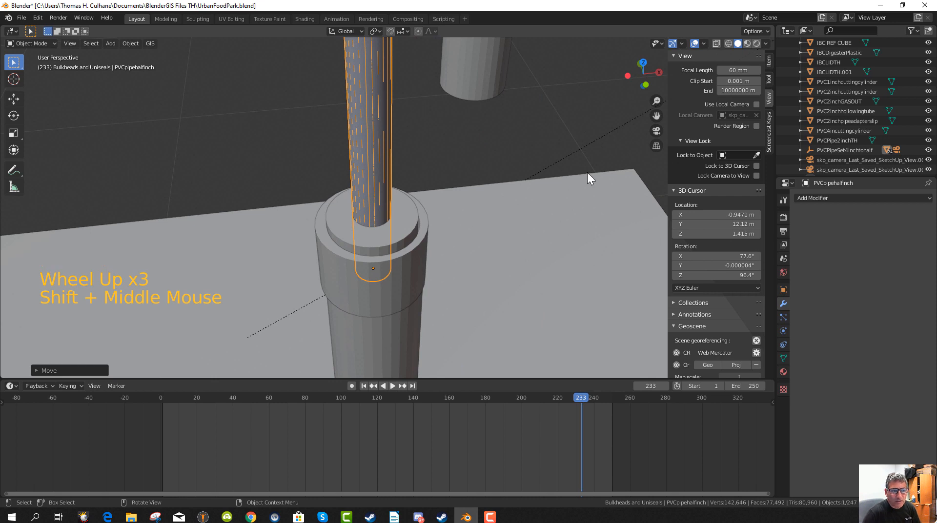
pyautogui.scroll(14, 866, 127)
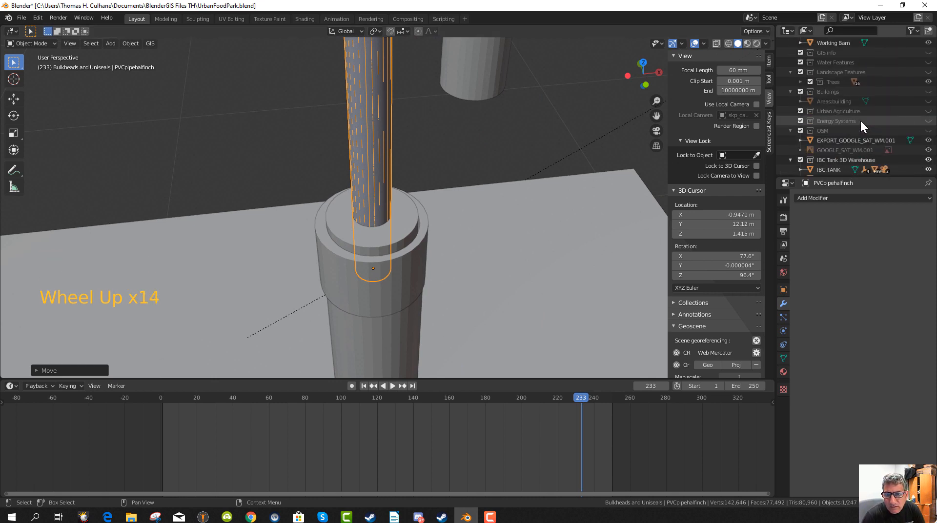
pyautogui.scroll(6, 861, 127)
pyautogui.scroll(-20, 860, 120)
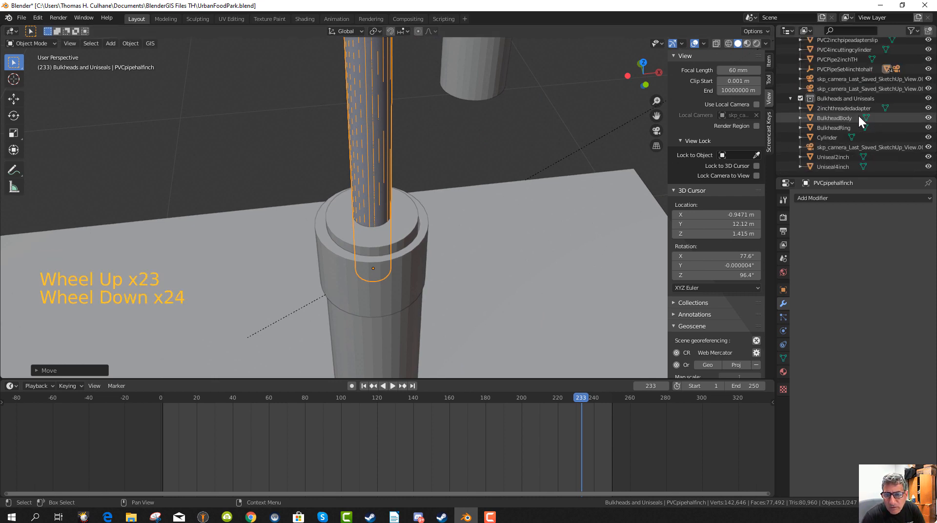
pyautogui.click(915, 30)
pyautogui.click(908, 173)
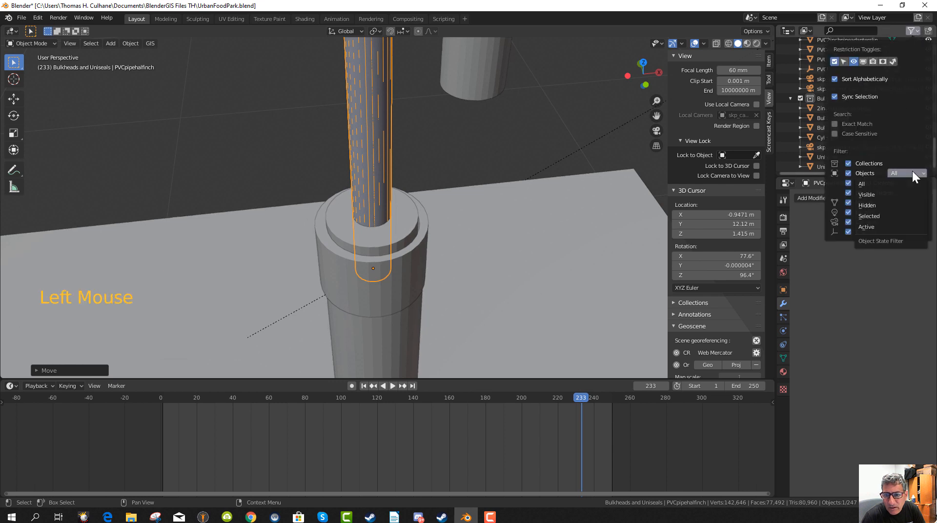
pyautogui.click(880, 215)
pyautogui.click(831, 277)
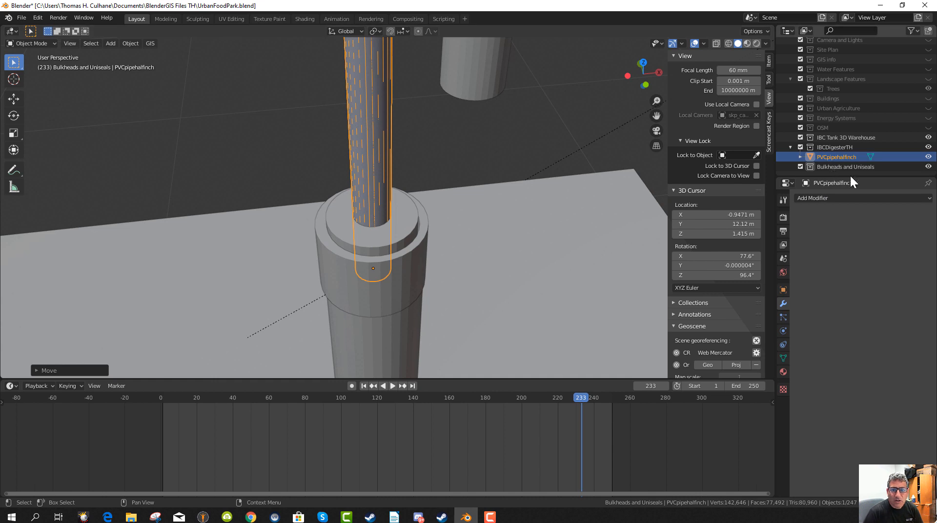
# Rename the plug in the slip adapter's top end, Bulkheadcuttingcylinder, as PVC2inchtohalfinchreducer.
pyautogui.click(404, 222)
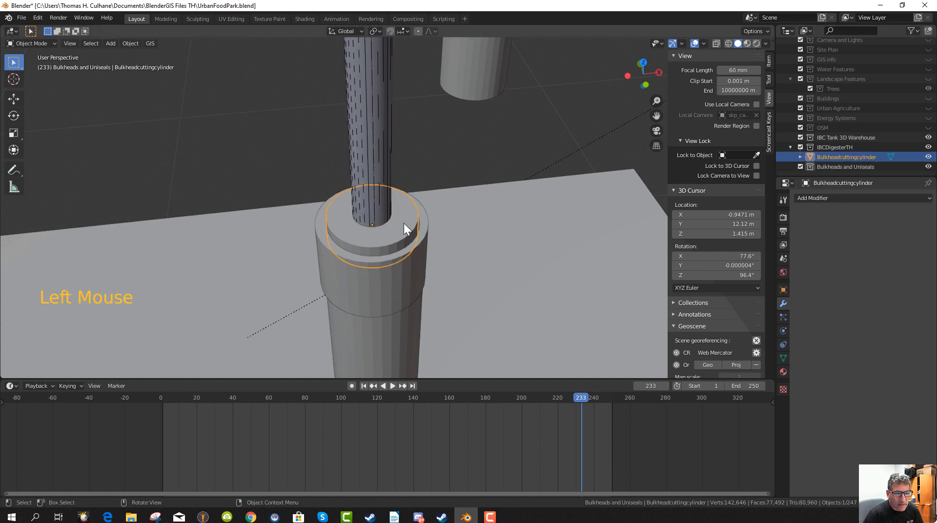
pyautogui.doubleClick(853, 158)
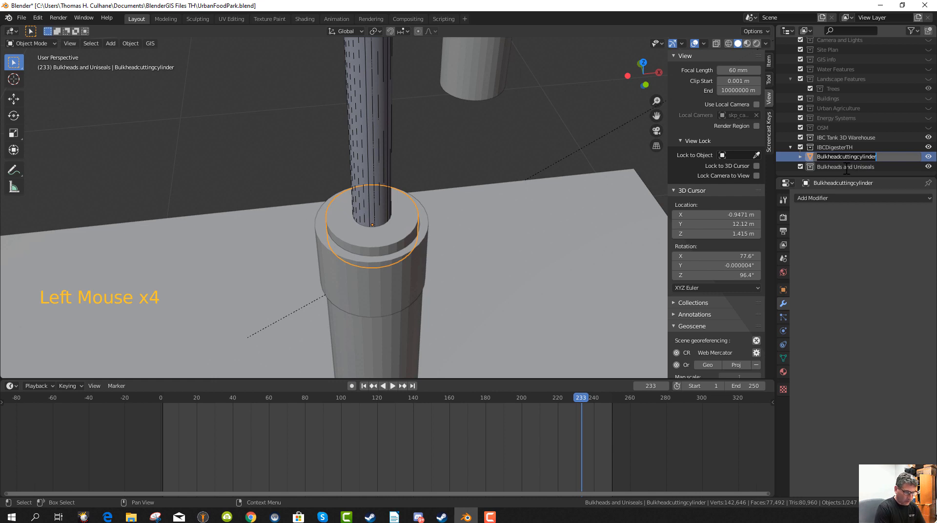
pyautogui.write('2')
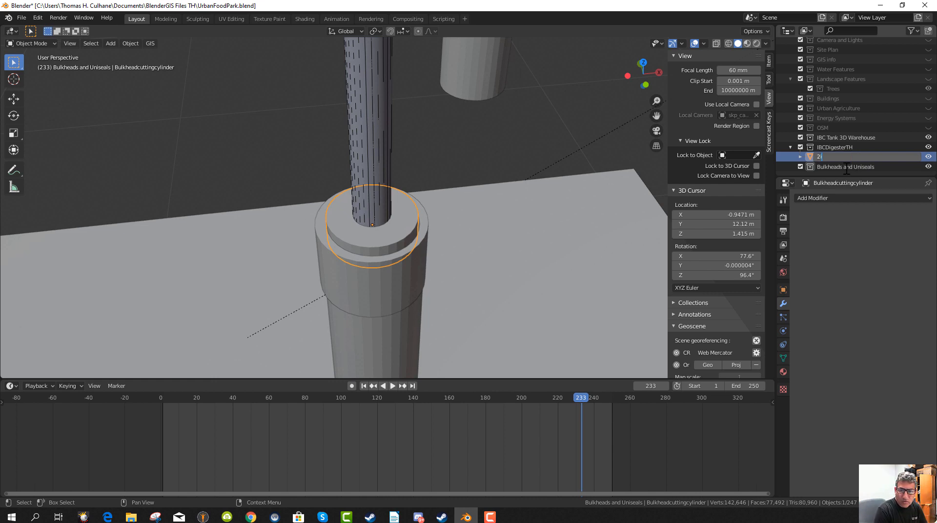
pyautogui.press('BackSpace')
pyautogui.write('PVC2')
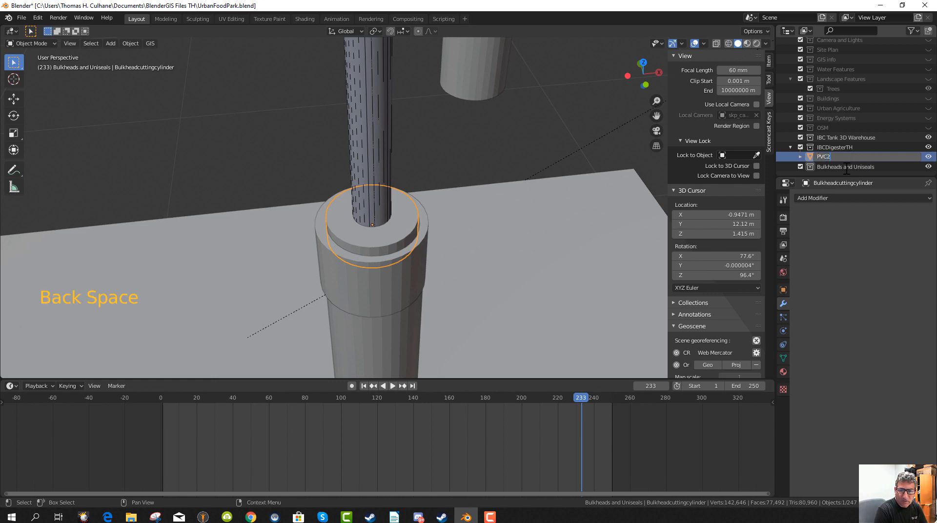
pyautogui.write('inchtohalfinchredu')
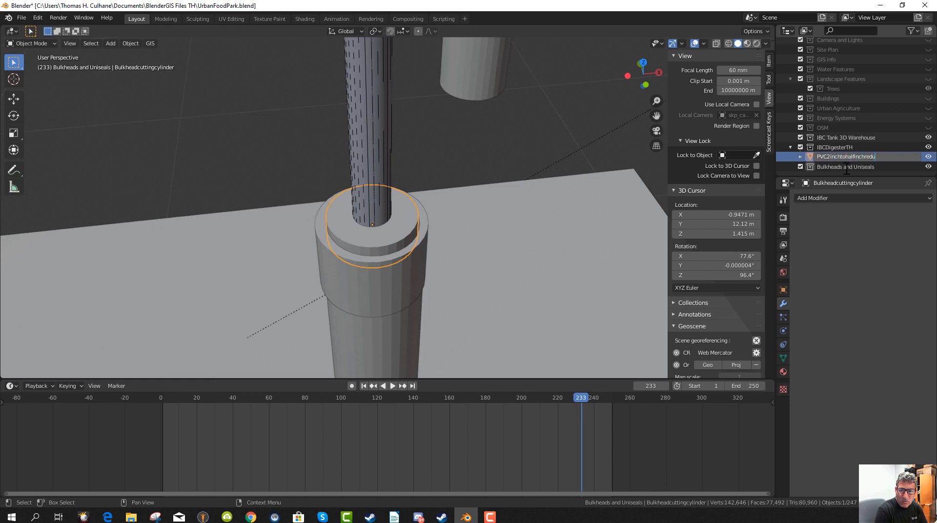
pyautogui.write('cer')
pyautogui.press('Return')
pyautogui.click(830, 160)
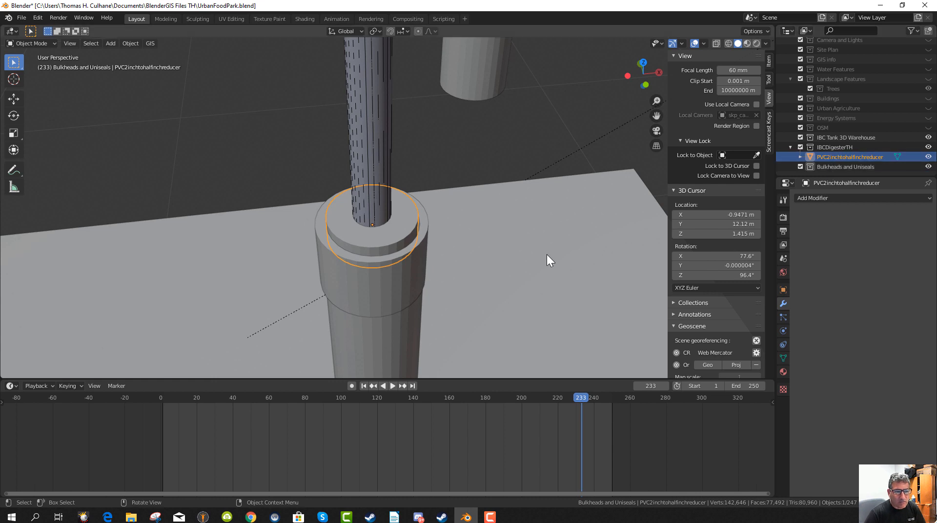
# Add a Boolean Difference modifier to PVC2inchtohalfinchreducer with PVCpipehalfinch as the cutting object, and apply it.
pyautogui.click(814, 197)
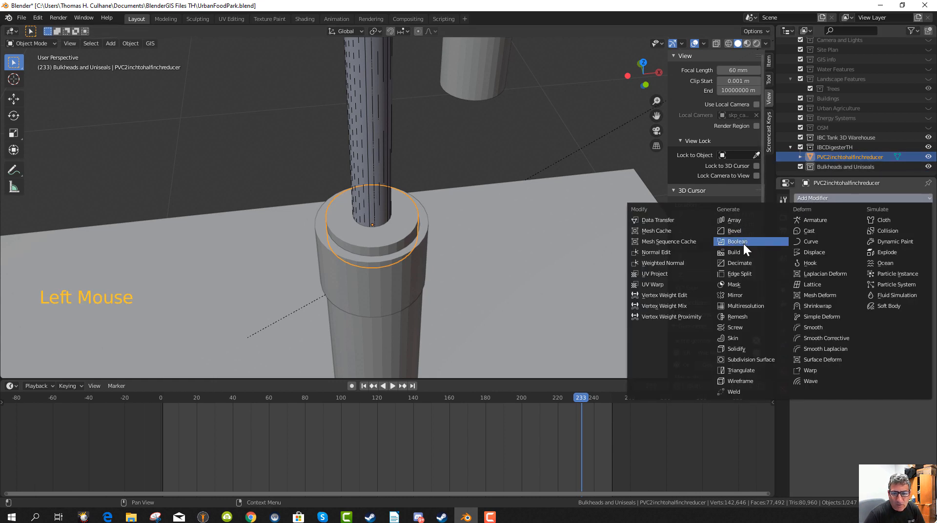
pyautogui.click(743, 241)
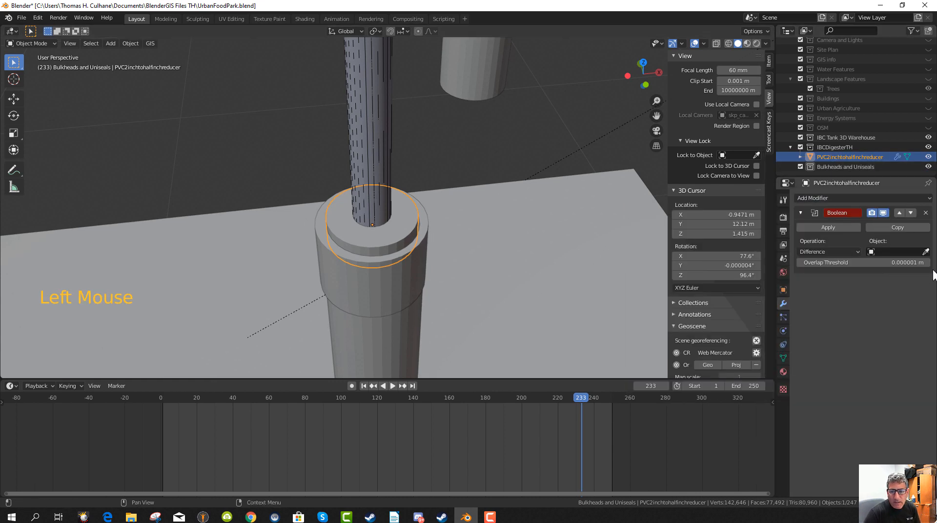
pyautogui.click(926, 252)
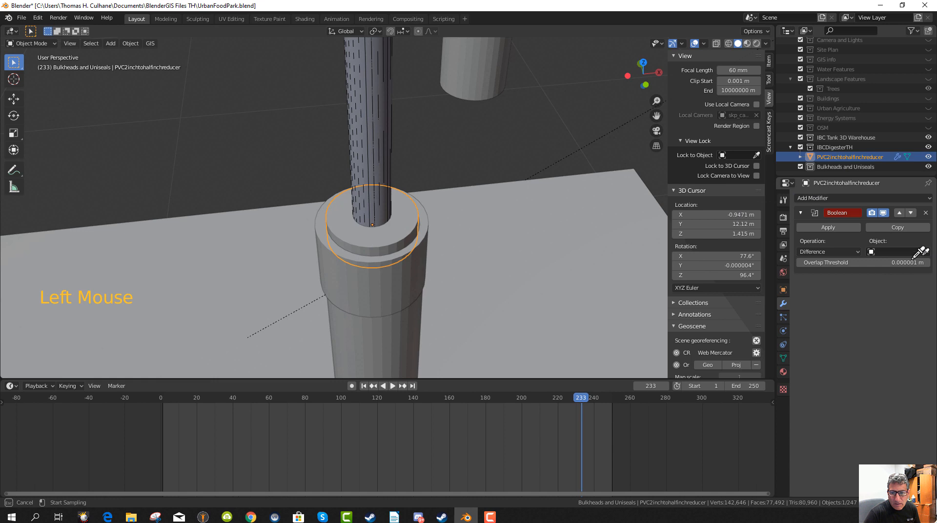
pyautogui.click(371, 113)
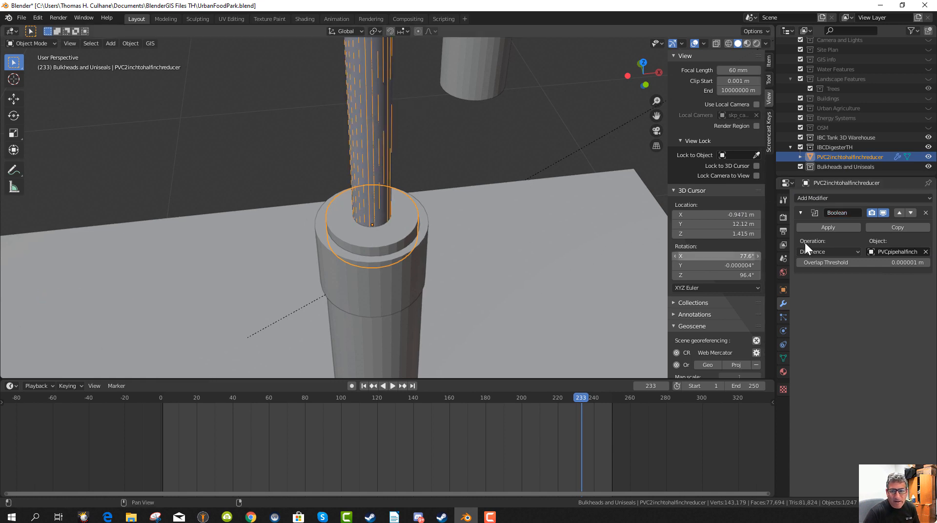
pyautogui.click(824, 228)
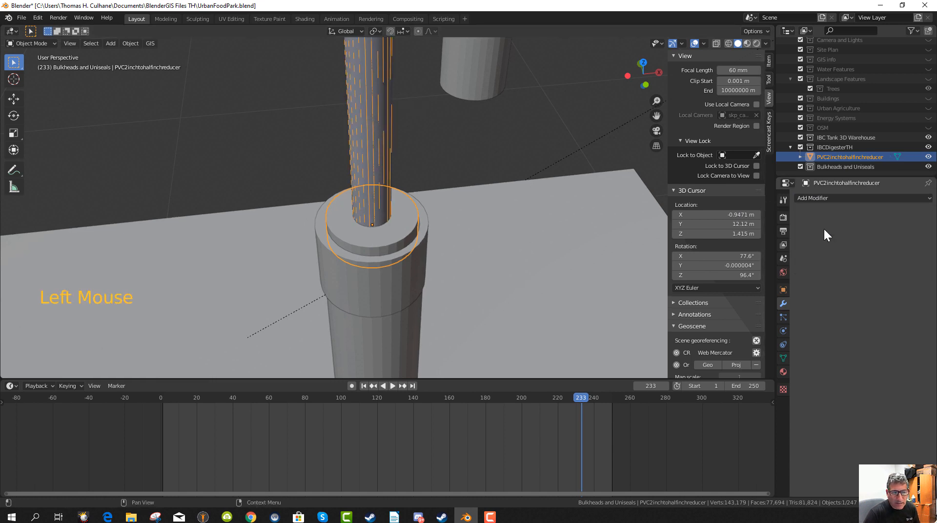
pyautogui.click(374, 150)
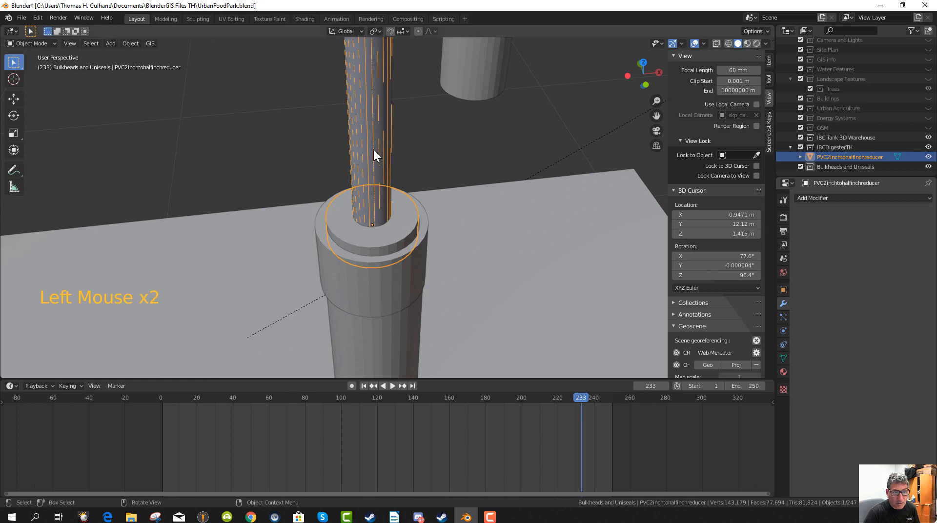
pyautogui.scroll(-4, 374, 150)
pyautogui.press('g')
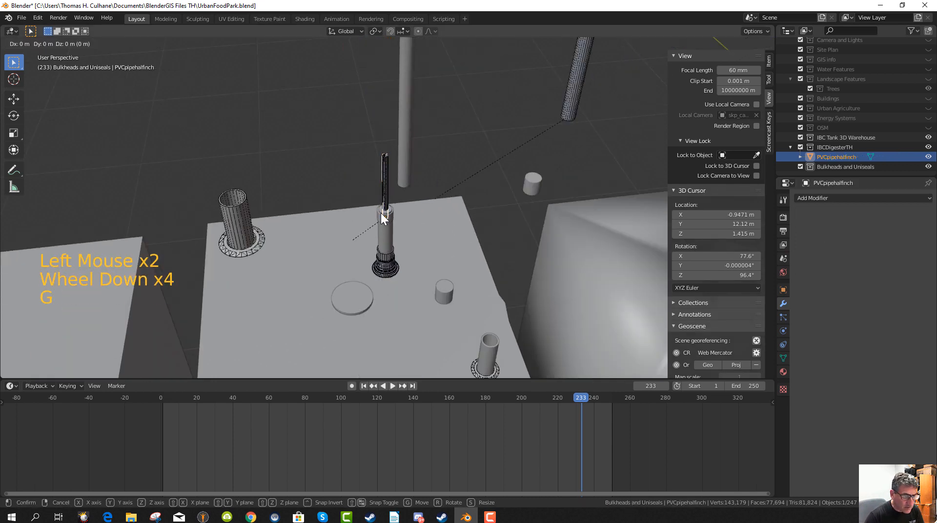
pyautogui.press('z')
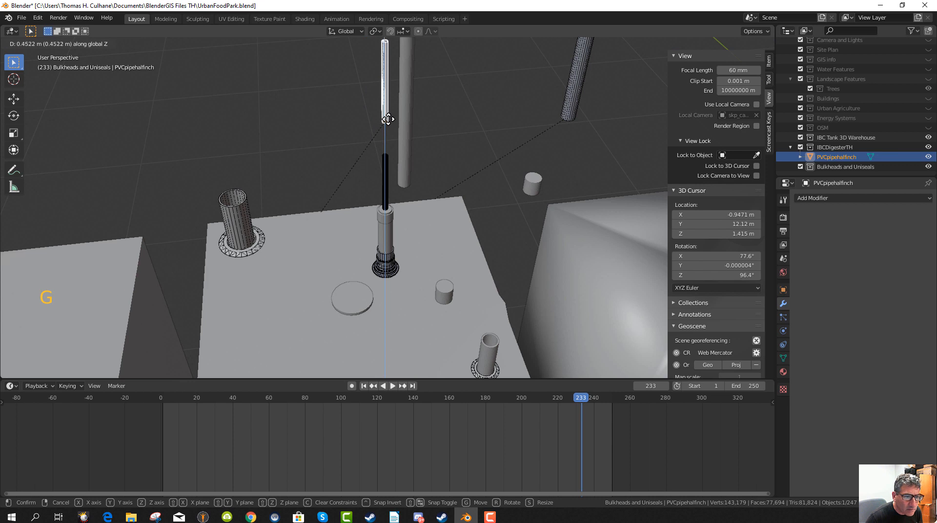
pyautogui.rightClick(385, 174)
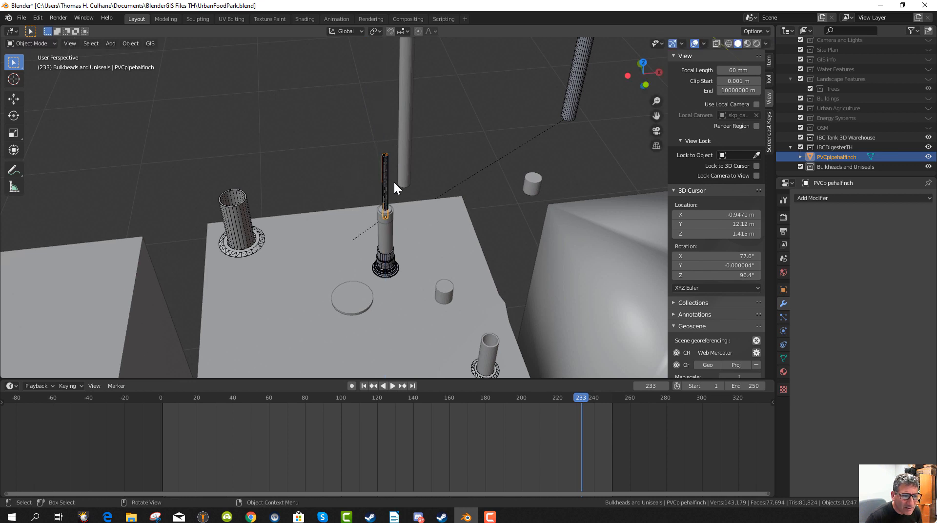
pyautogui.keyDown('shift'); pyautogui.click(385, 199); pyautogui.keyUp('shift')
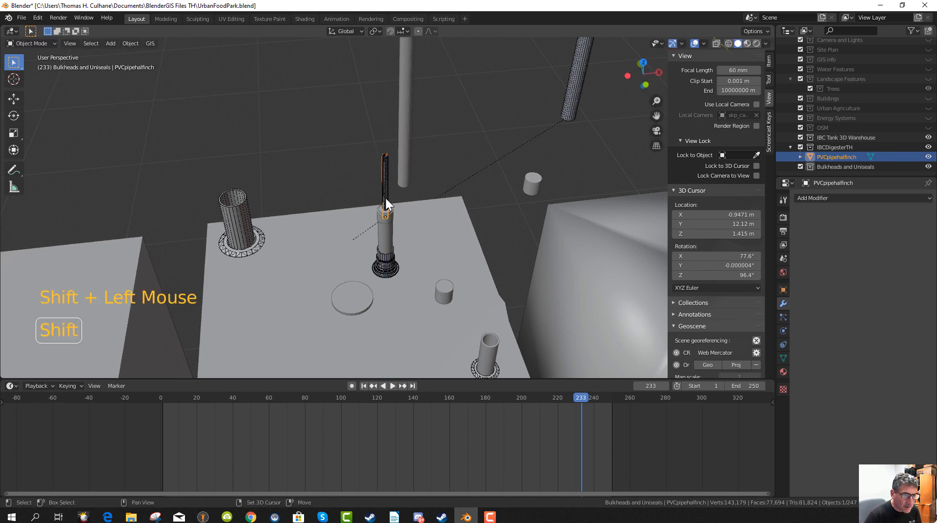
pyautogui.keyDown('shift'); pyautogui.click(387, 198); pyautogui.keyUp('shift')
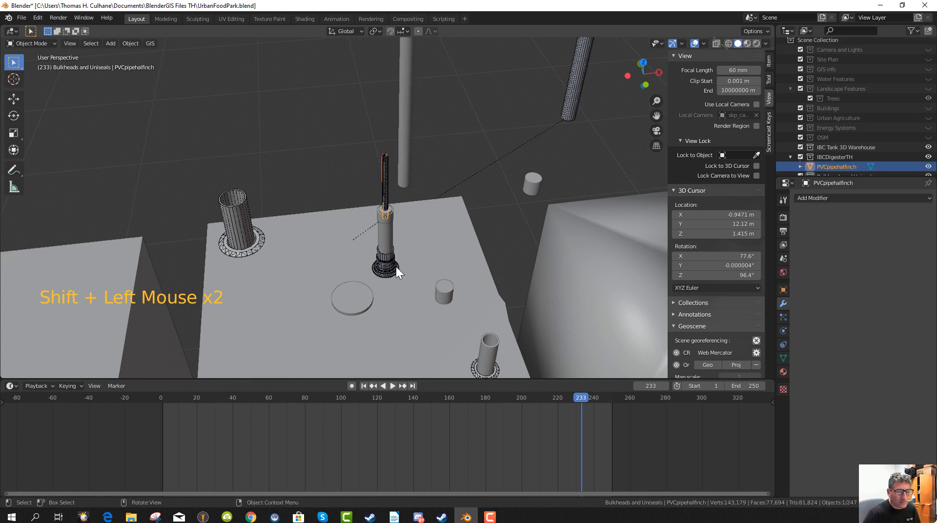
pyautogui.moveTo(396, 269)
pyautogui.mouseDown(button='middle')
pyautogui.moveTo(414, 271)
pyautogui.moveTo(406, 270)
pyautogui.mouseUp(button='middle')
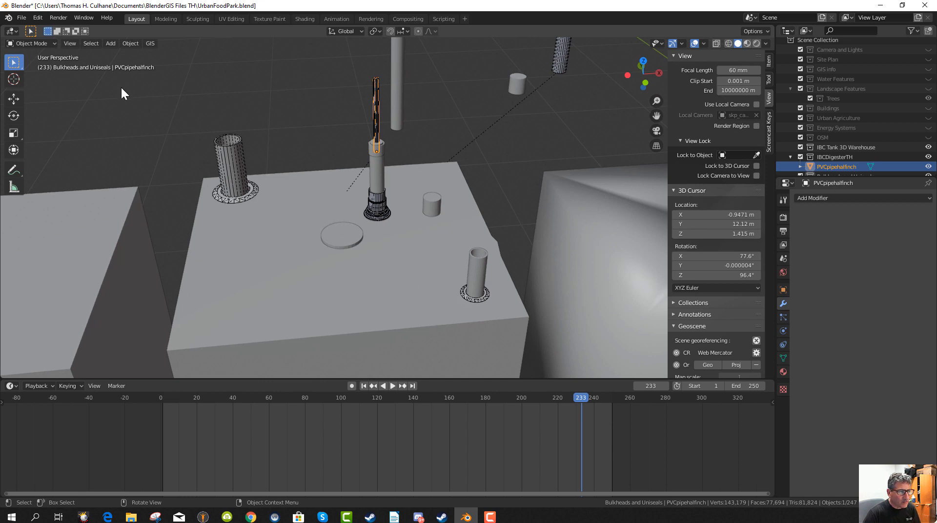
pyautogui.press('ctrl')
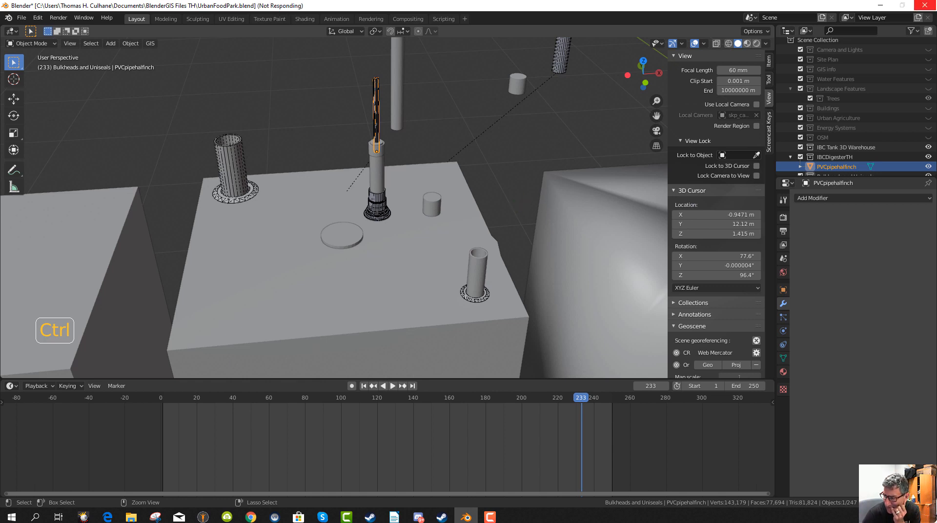
# Select PVC2inchtohalfinchreducer together with its attached pipe geometry and open its mesh in Edit Mode.
pyautogui.scroll(3, 351, 192)
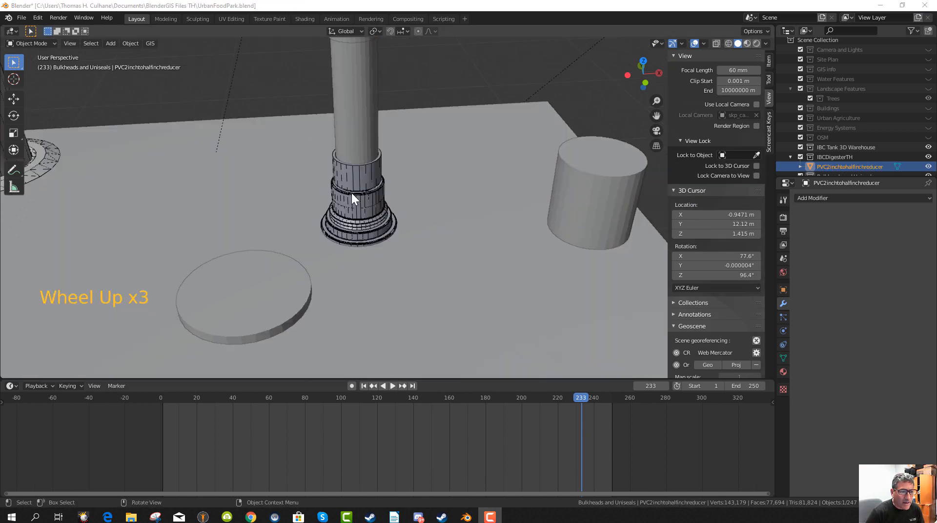
pyautogui.scroll(1, 349, 181)
pyautogui.scroll(-3, 345, 166)
pyautogui.click(346, 172)
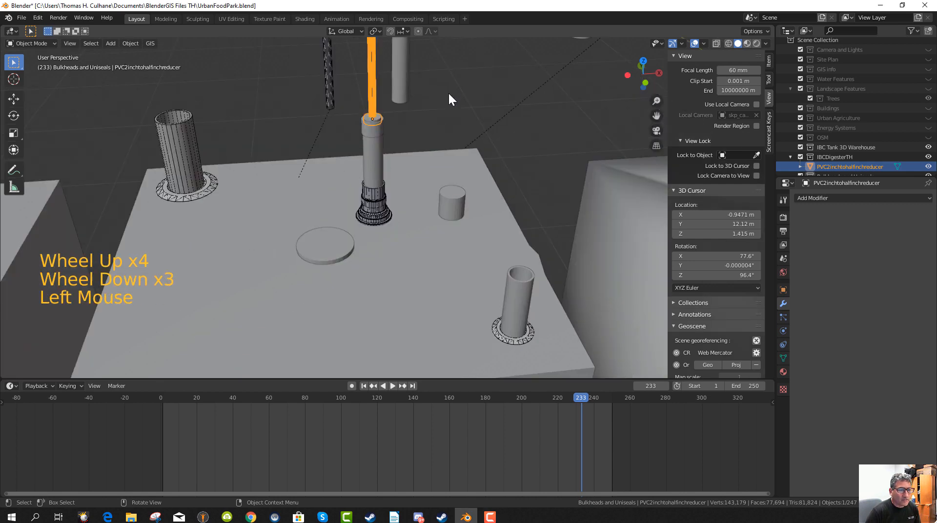
pyautogui.click(371, 89)
pyautogui.moveTo(419, 150); pyautogui.dragTo(447, 223, button='middle')
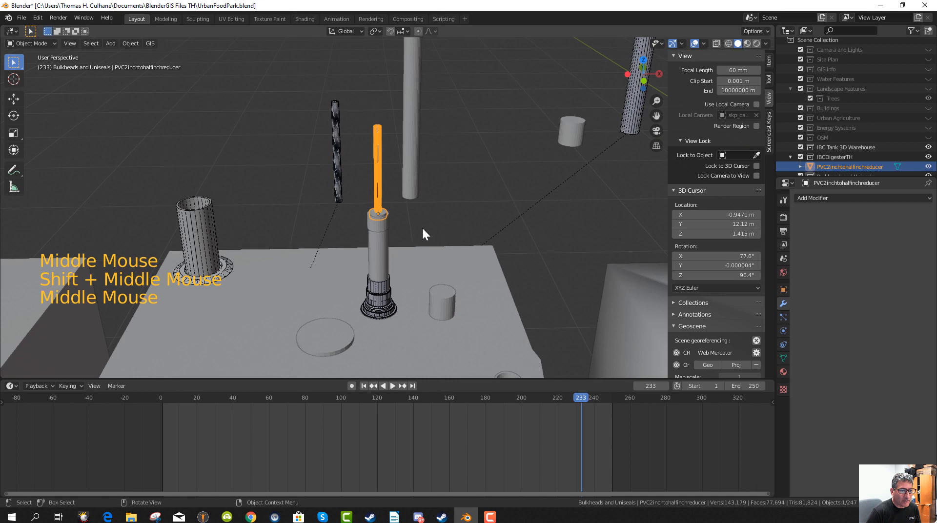
pyautogui.scroll(2, 367, 207)
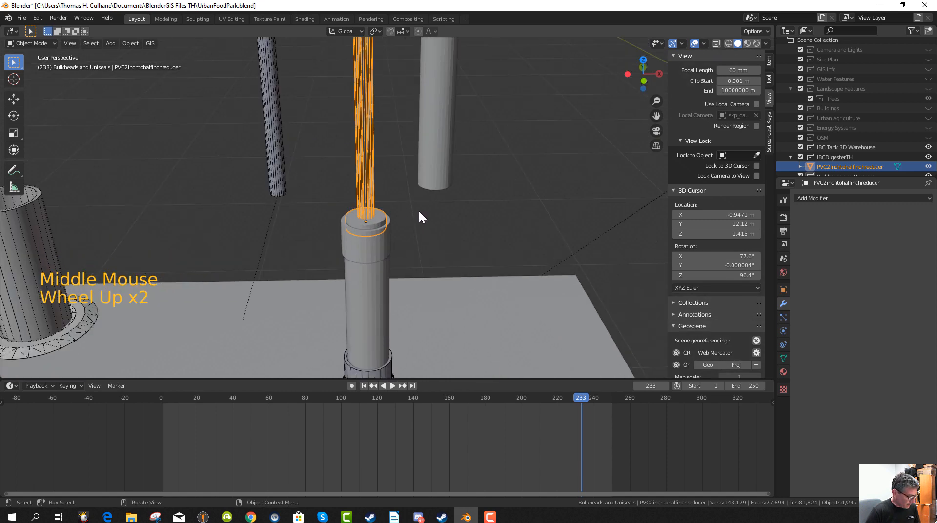
pyautogui.press('Tab')
pyautogui.moveTo(416, 207); pyautogui.dragTo(409, 140, button='middle')
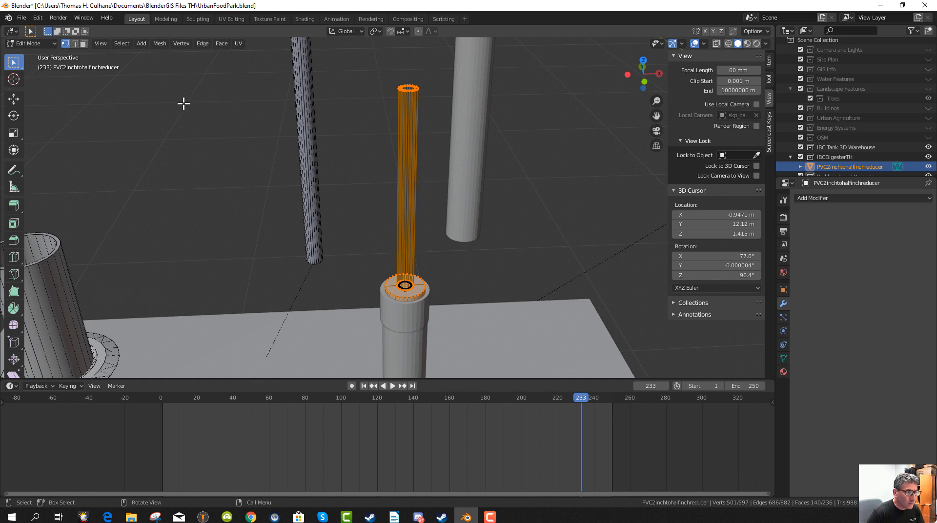
# Separate the selected reducer and pipe geometry by loose parts.
pyautogui.click(160, 44)
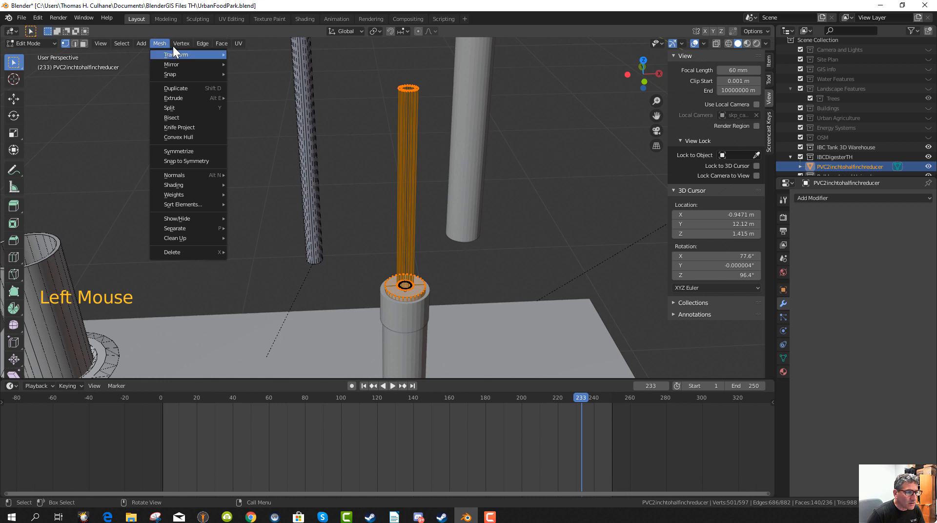
pyautogui.click(180, 43)
pyautogui.click(178, 42)
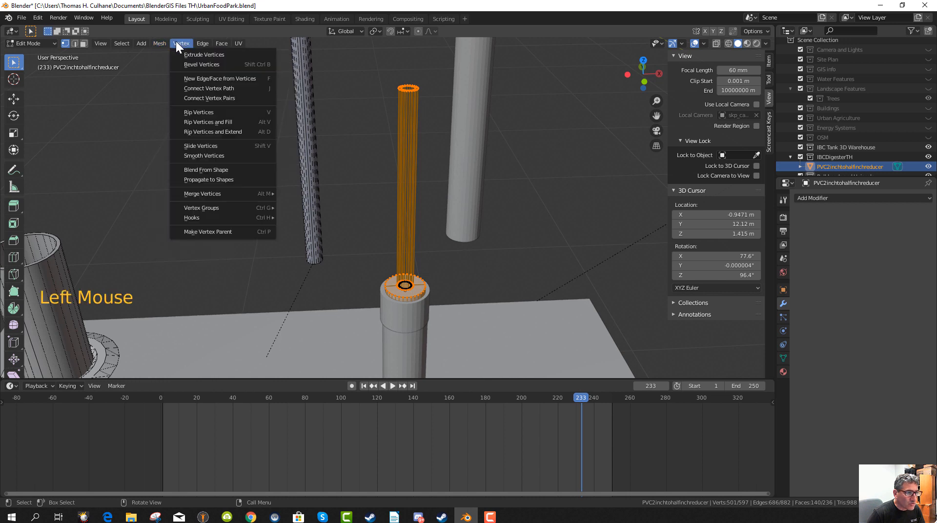
pyautogui.click(127, 42)
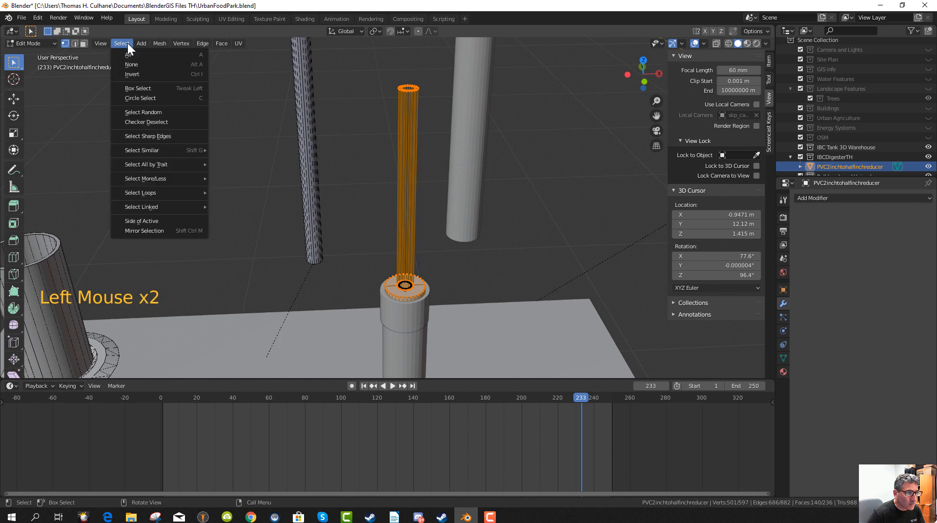
pyautogui.moveTo(157, 43)
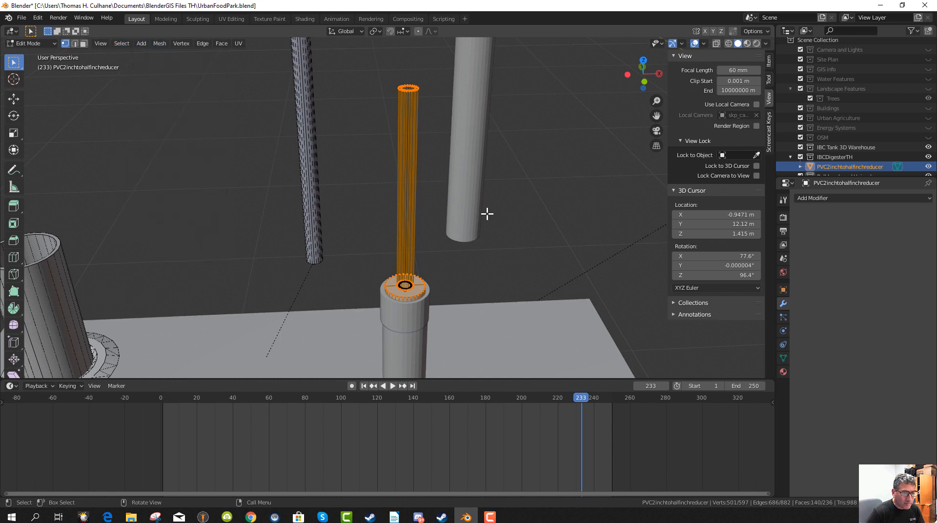
pyautogui.press('p')
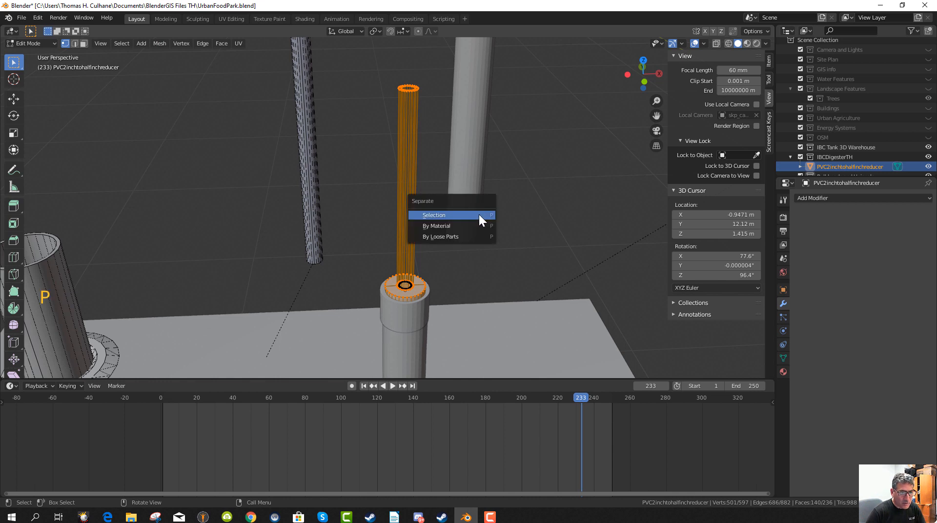
pyautogui.click(444, 237)
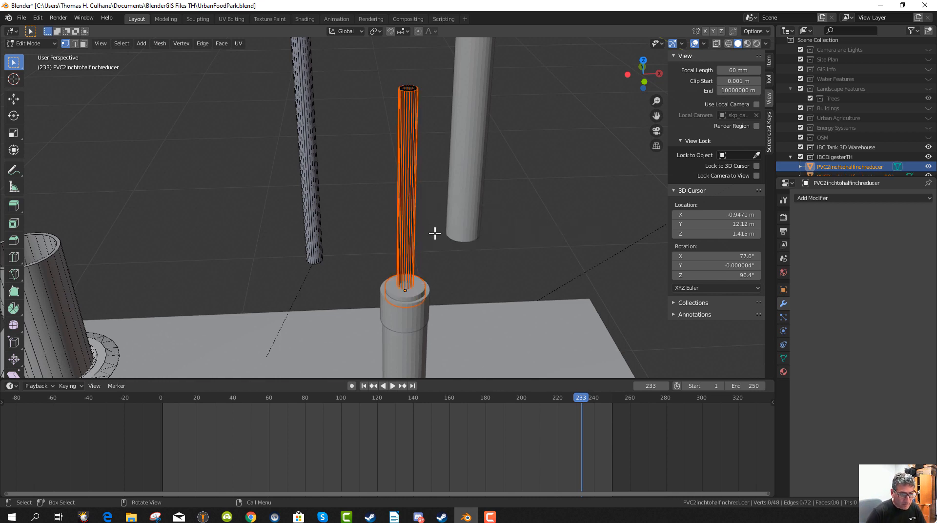
pyautogui.moveTo(423, 236); pyautogui.dragTo(408, 234, button='middle')
pyautogui.click(416, 246)
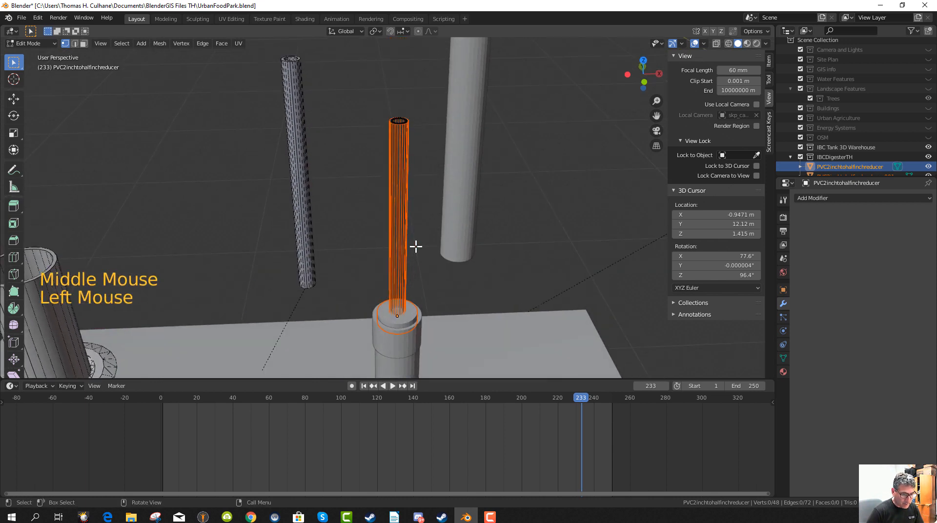
pyautogui.press('b')
pyautogui.moveTo(377, 104); pyautogui.dragTo(415, 234)
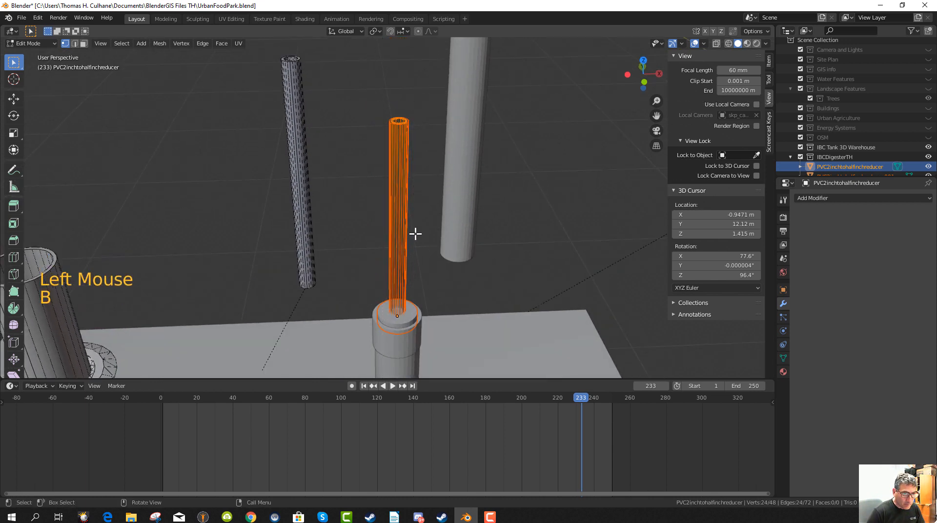
pyautogui.click(414, 234)
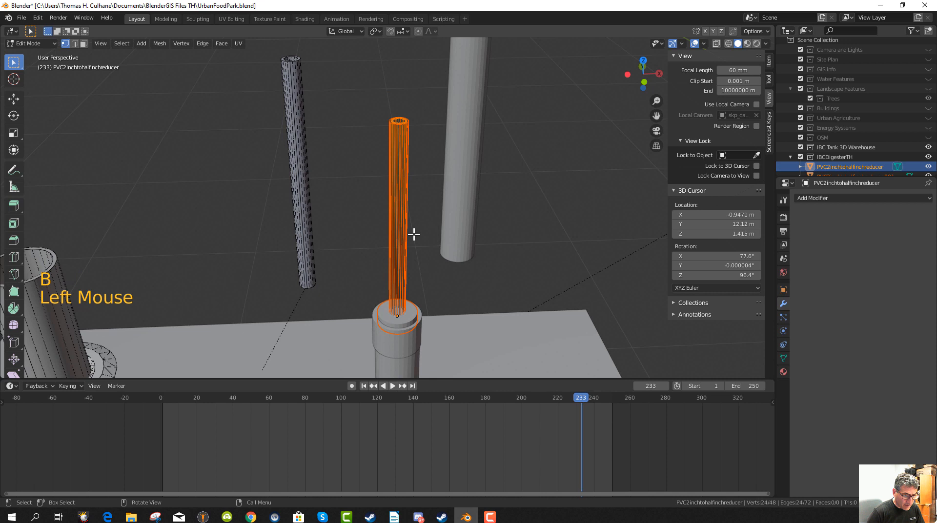
pyautogui.click(405, 321)
pyautogui.rightClick(436, 300)
pyautogui.click(459, 295)
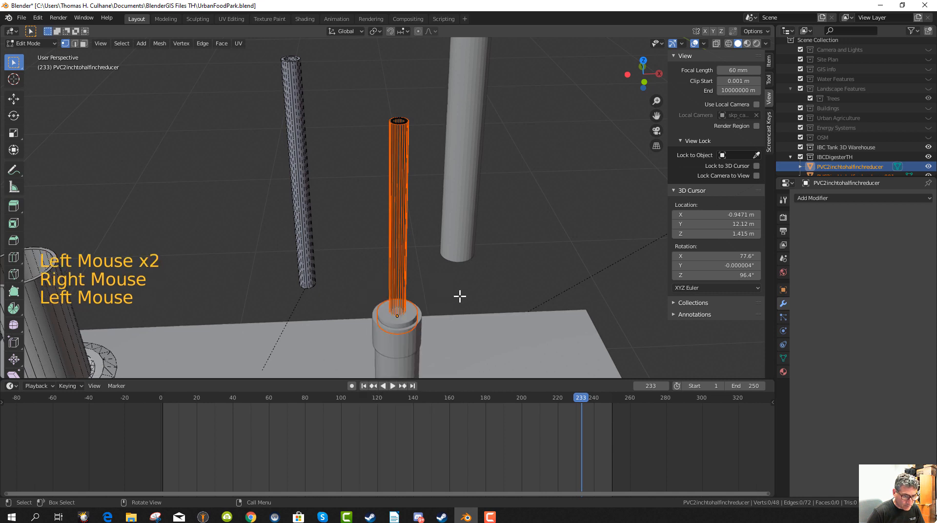
pyautogui.tripleClick(464, 293)
pyautogui.doubleClick(545, 275)
pyautogui.click(544, 275)
pyautogui.rightClick(527, 281)
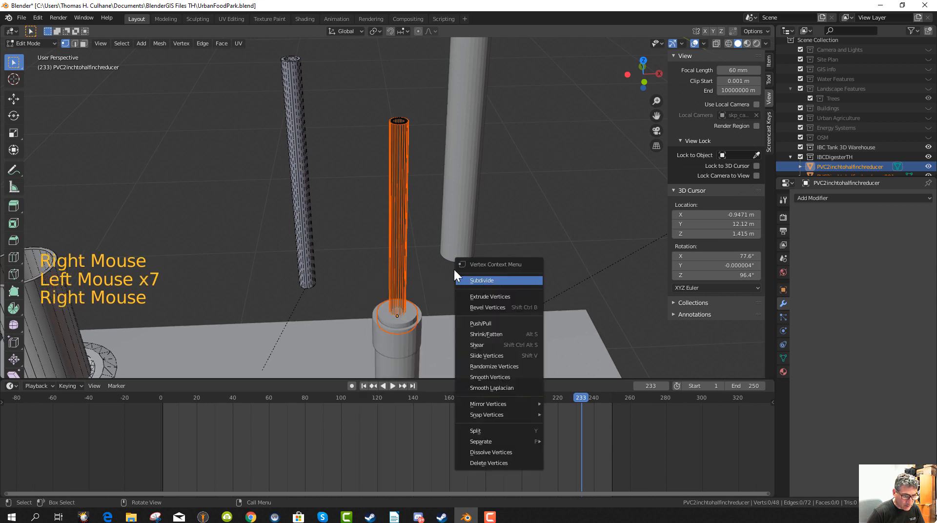
pyautogui.press('a')
pyautogui.press('a')
pyautogui.click(426, 276)
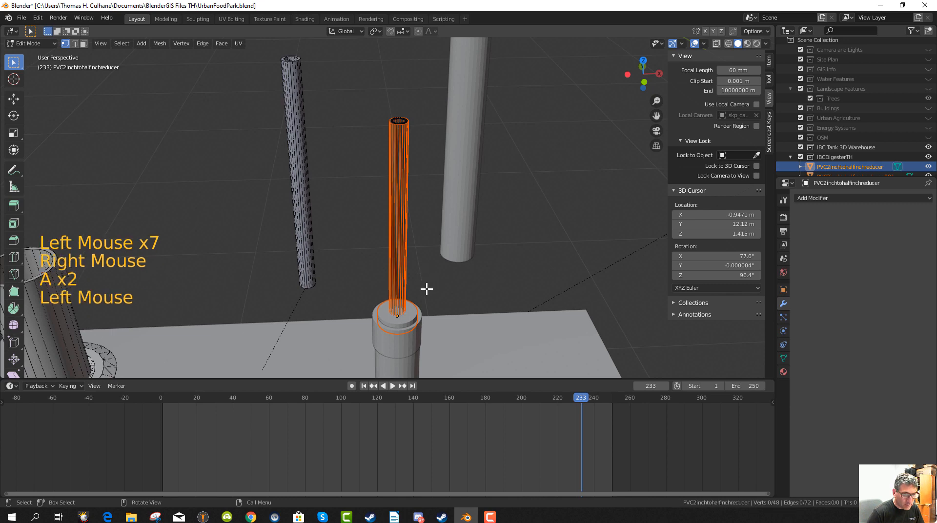
pyautogui.click(393, 320)
pyautogui.moveTo(405, 287); pyautogui.dragTo(406, 288, button='middle')
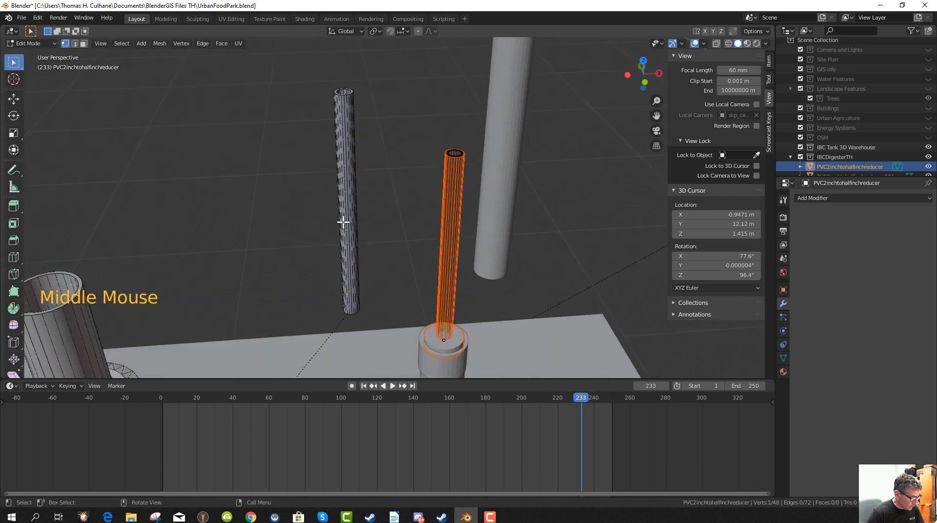
# Return to Object Mode and try moving the reducer and its attached pipe out of the slip adapter, cancelling the move.
pyautogui.press('Tab')
pyautogui.press('g')
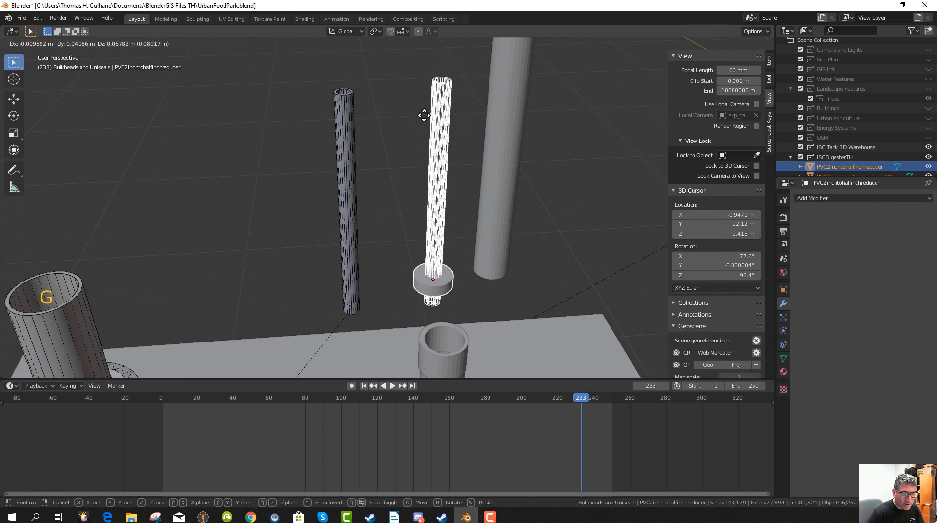
pyautogui.rightClick(428, 122)
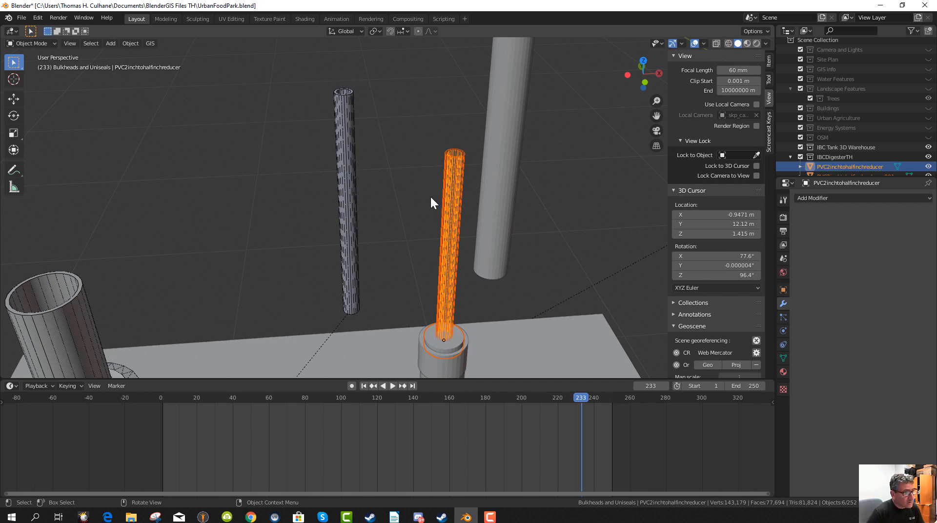
# In Edit Mode, delete the vertices at the attached pipe's upper end, including the ring left floating above the reducer.
pyautogui.press('Tab')
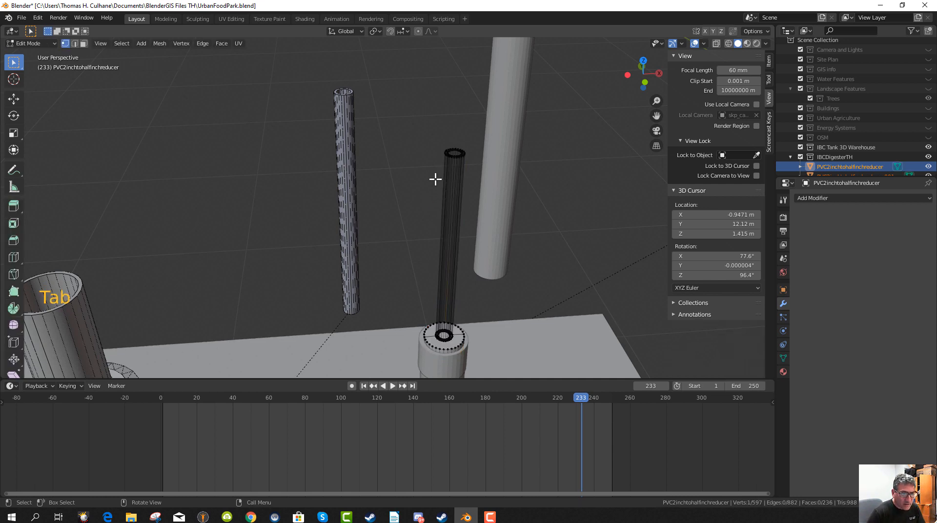
pyautogui.press('b')
pyautogui.moveTo(429, 136); pyautogui.dragTo(469, 242)
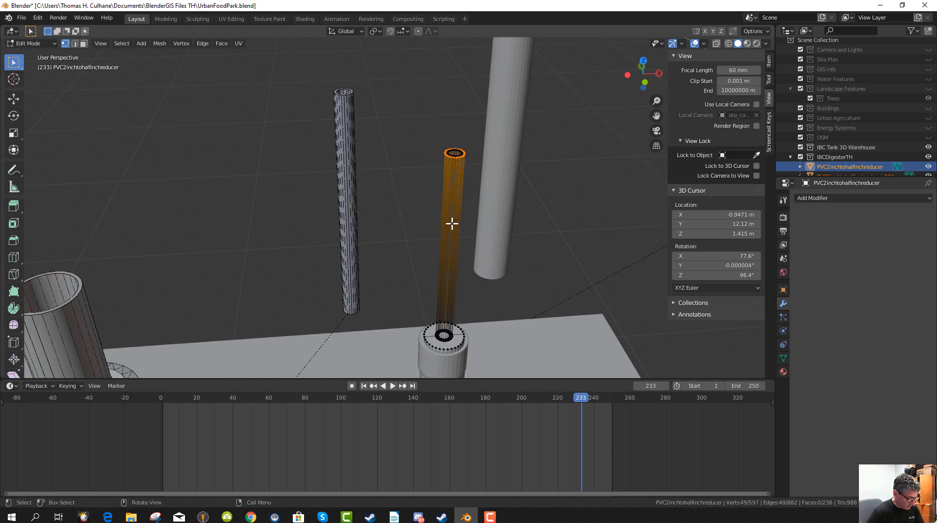
pyautogui.press('x')
pyautogui.click(443, 222)
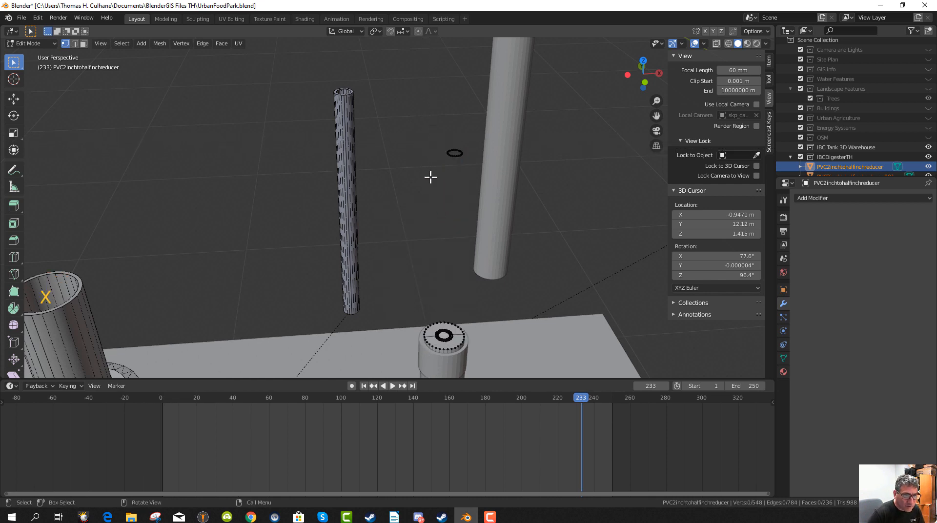
pyautogui.press('b')
pyautogui.moveTo(430, 136); pyautogui.dragTo(456, 172)
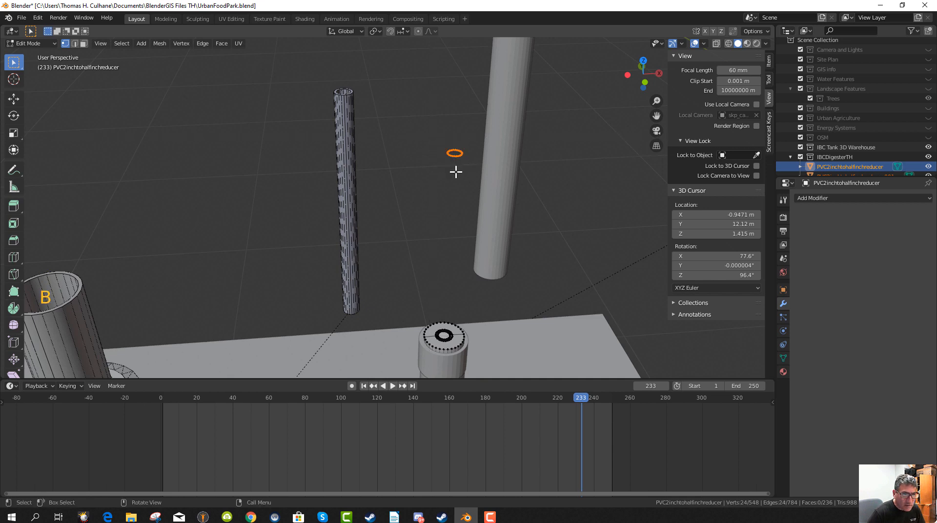
pyautogui.press('x')
pyautogui.click(428, 173)
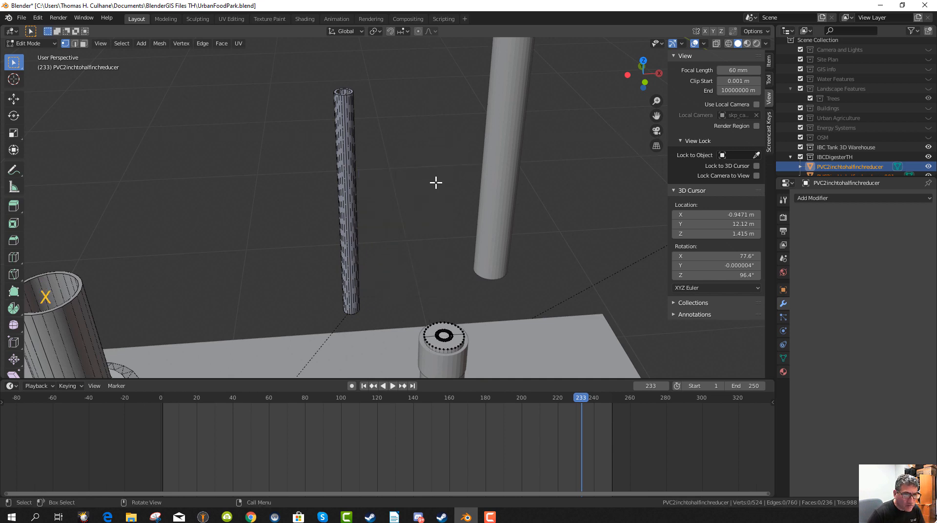
# Circle-select the vertices of the inner hole ring on the reducer's top face and delete them.
pyautogui.scroll(2, 433, 324)
pyautogui.scroll(-2, 433, 324)
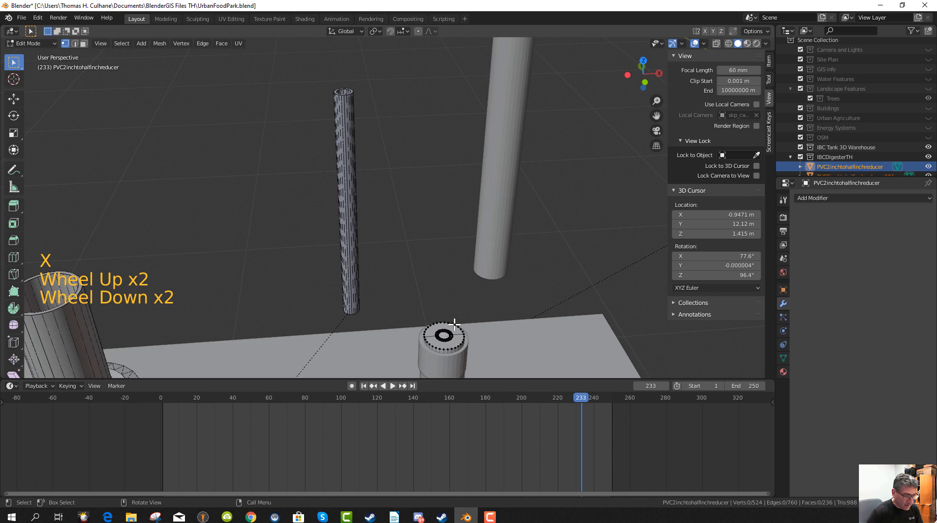
pyautogui.keyDown('shift'); pyautogui.moveTo(454, 324); pyautogui.dragTo(427, 247, button='middle'); pyautogui.keyUp('shift')
pyautogui.scroll(2, 412, 254)
pyautogui.scroll(-3, 423, 236)
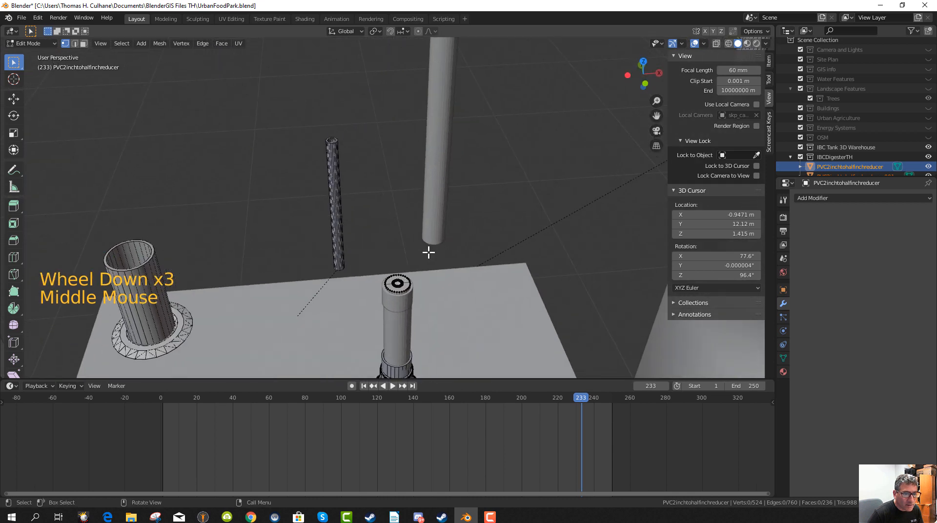
pyautogui.scroll(1, 393, 281)
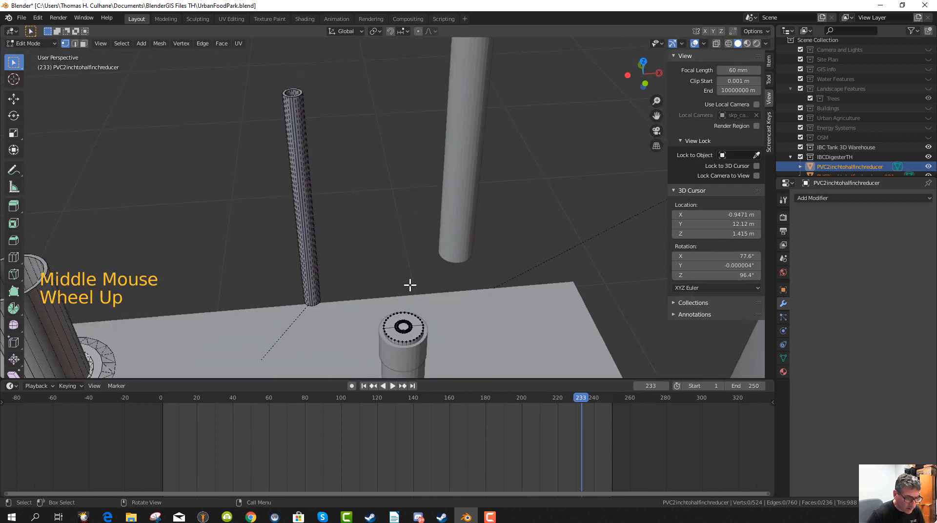
pyautogui.keyDown('shift'); pyautogui.moveTo(410, 283); pyautogui.dragTo(397, 251, button='middle'); pyautogui.keyUp('shift')
pyautogui.scroll(3, 397, 249)
pyautogui.scroll(-1, 393, 268)
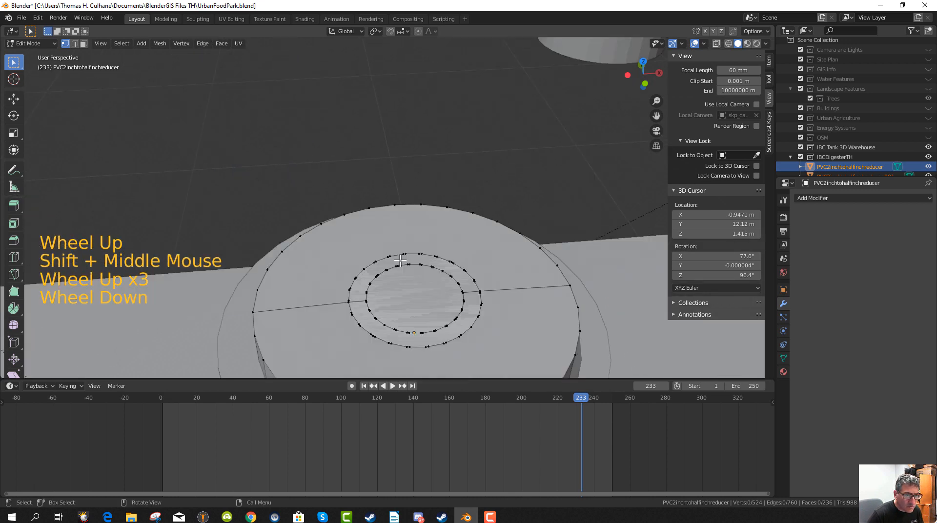
pyautogui.press('b')
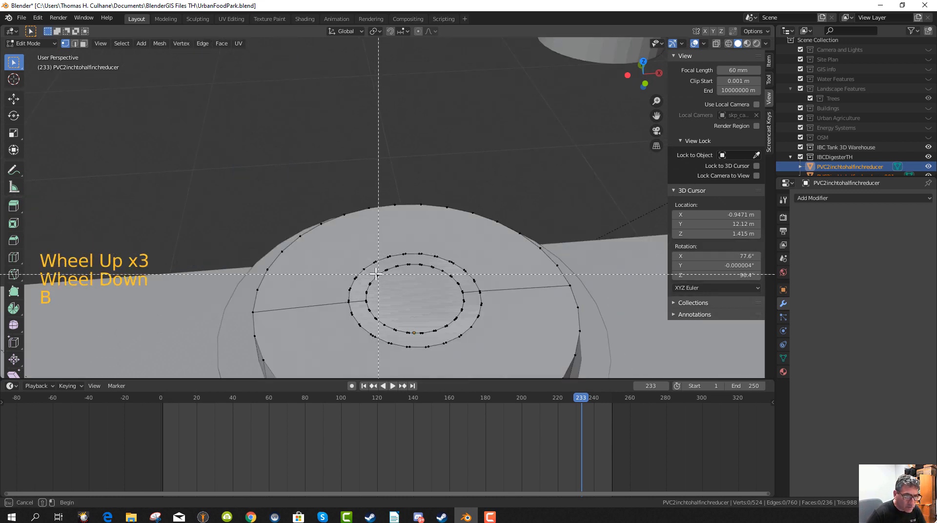
pyautogui.press('Escape')
pyautogui.press('c')
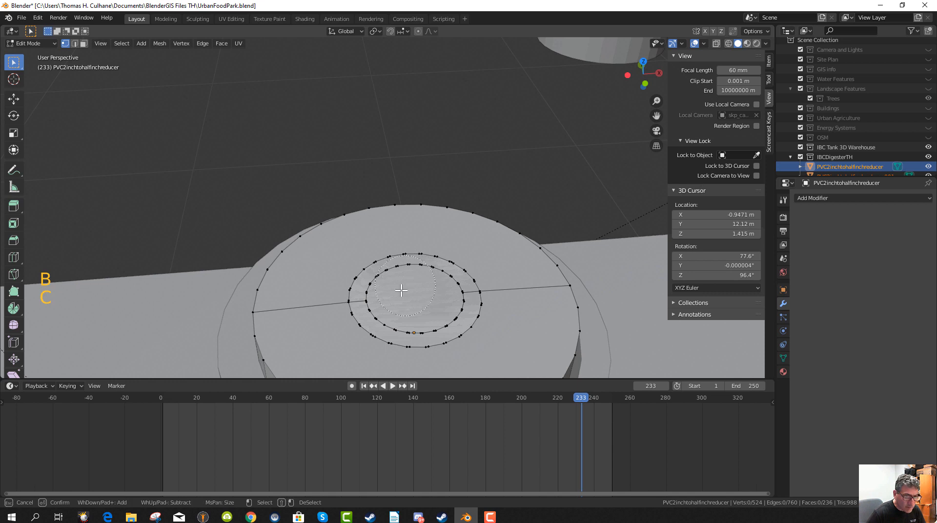
pyautogui.moveTo(400, 292); pyautogui.dragTo(437, 305)
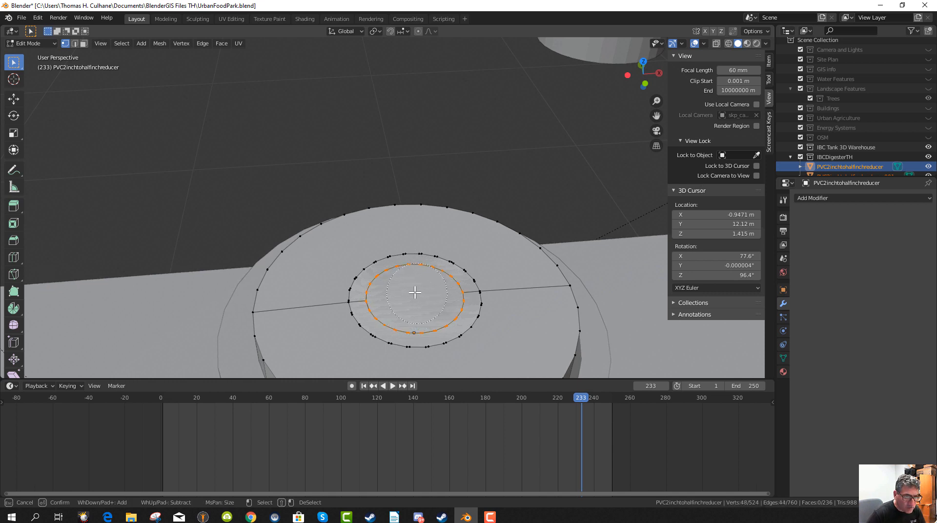
pyautogui.rightClick(415, 294)
pyautogui.press('x')
pyautogui.click(415, 291)
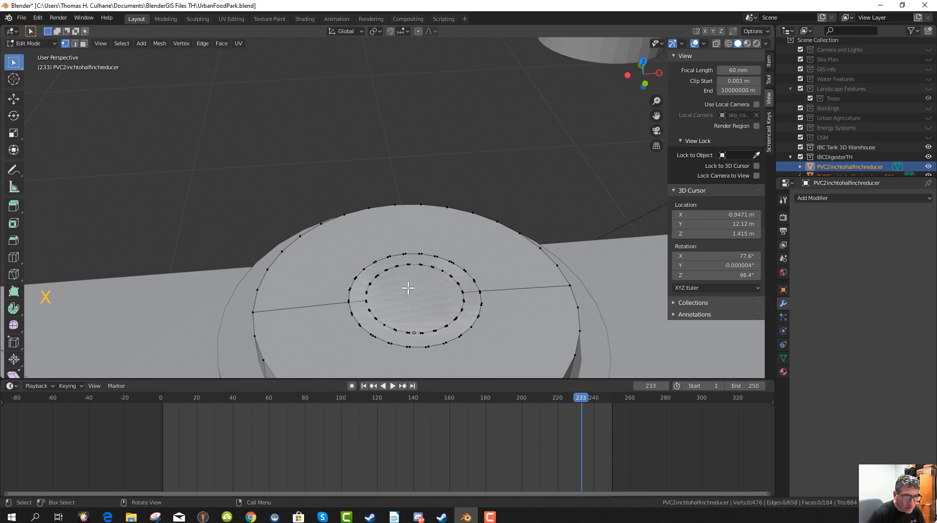
# Switch to wireframe shading and examine the reducer's concentric hole rings closely from directly above.
pyautogui.press('z')
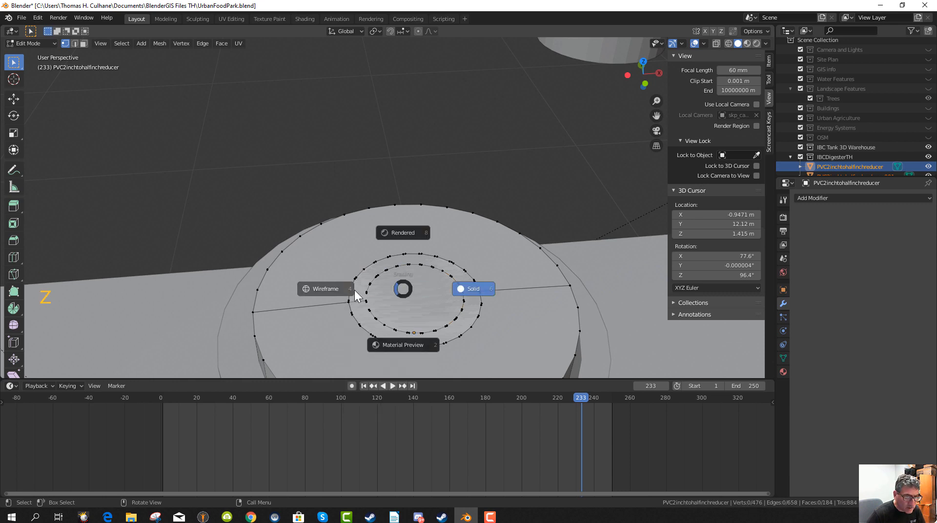
pyautogui.moveTo(341, 289)
pyautogui.mouseDown(button='middle')
pyautogui.moveTo(362, 299)
pyautogui.moveTo(367, 278)
pyautogui.mouseUp(button='middle')
pyautogui.scroll(1, 362, 290)
pyautogui.scroll(-1, 361, 290)
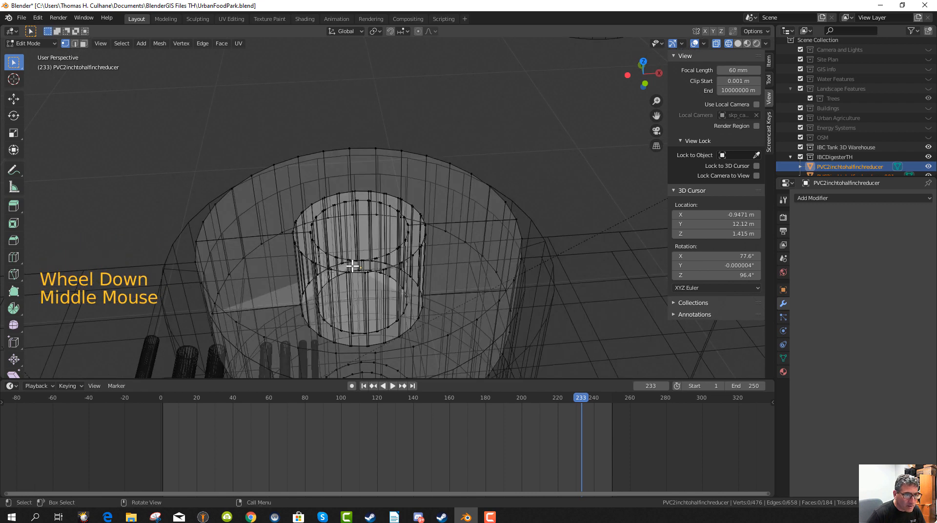
pyautogui.press('KP_7')
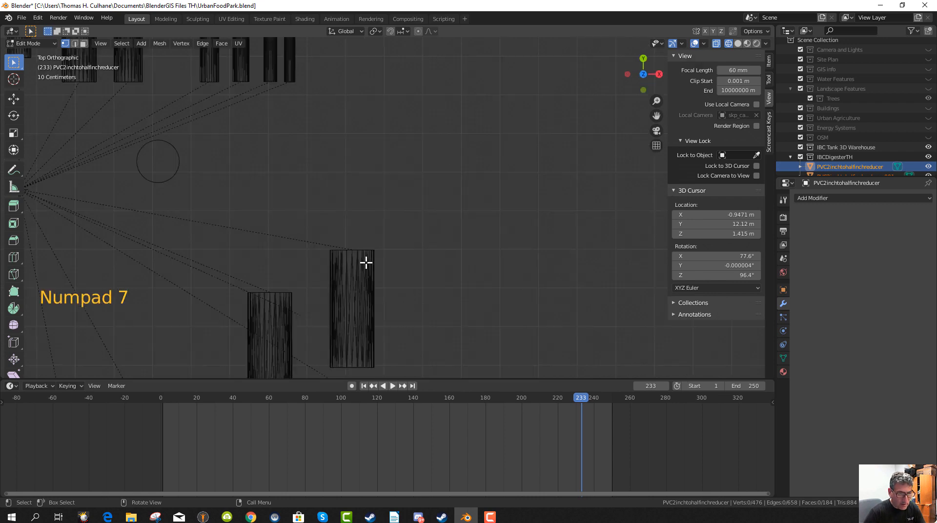
pyautogui.scroll(-8, 366, 262)
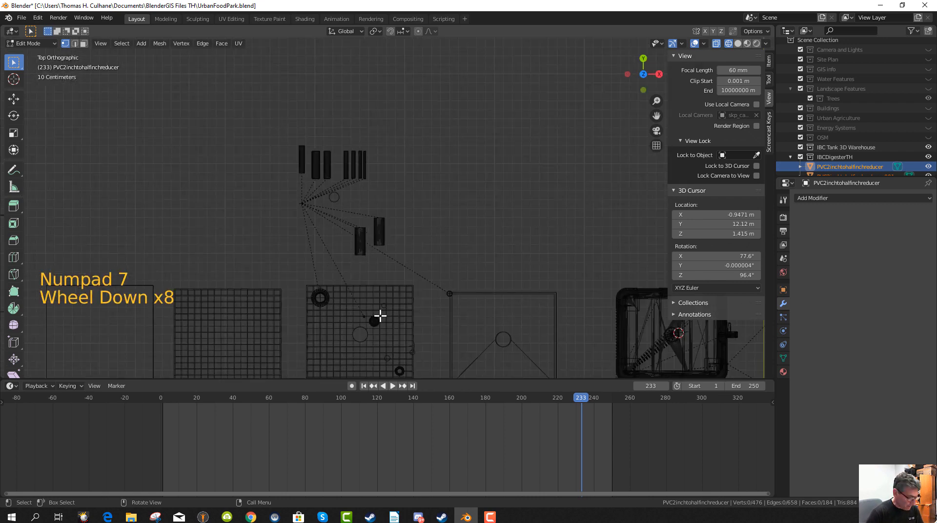
pyautogui.keyDown('shift'); pyautogui.moveTo(380, 316); pyautogui.dragTo(400, 259, button='middle'); pyautogui.keyUp('shift')
pyautogui.scroll(9, 435, 248)
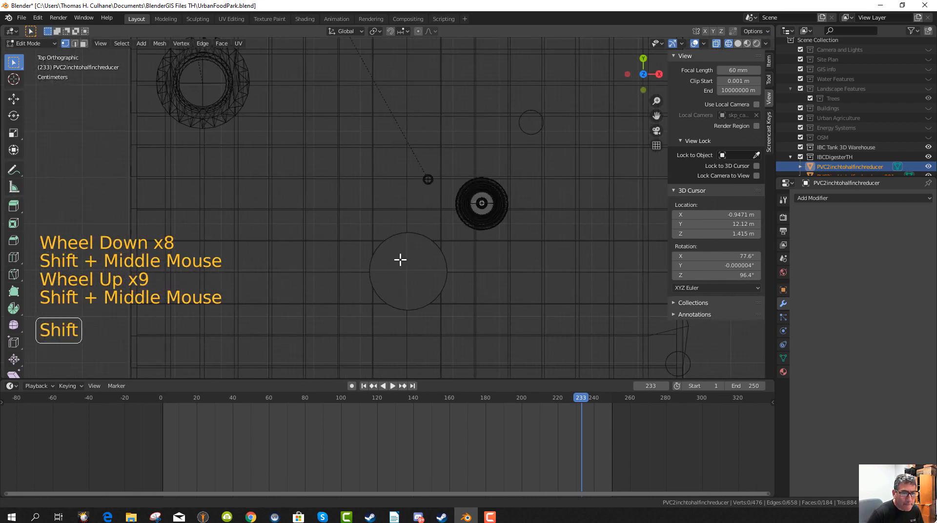
pyautogui.scroll(8, 451, 270)
pyautogui.keyDown('shift'); pyautogui.moveTo(498, 274); pyautogui.dragTo(274, 270, button='middle'); pyautogui.keyUp('shift')
pyautogui.scroll(4, 502, 309)
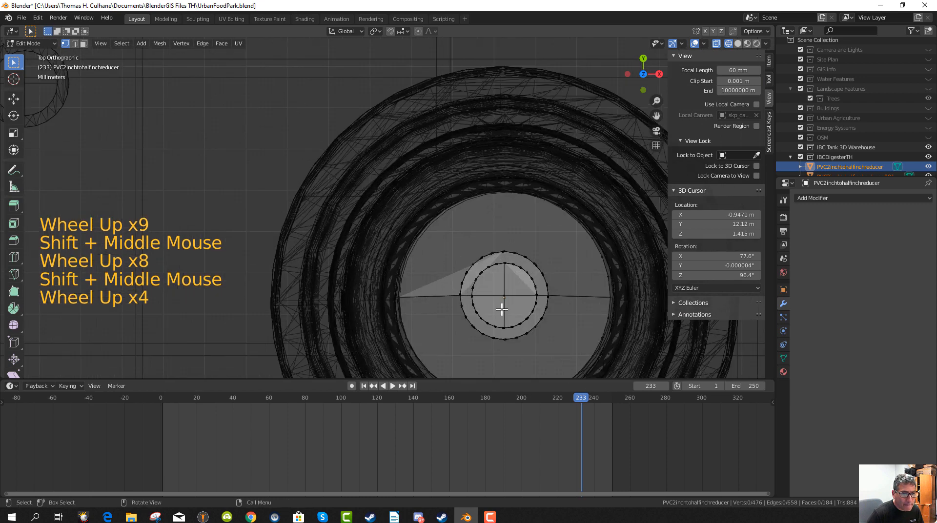
pyautogui.scroll(1, 502, 309)
pyautogui.keyDown('shift'); pyautogui.moveTo(502, 309); pyautogui.dragTo(431, 245, button='middle'); pyautogui.keyUp('shift')
pyautogui.scroll(3, 428, 251)
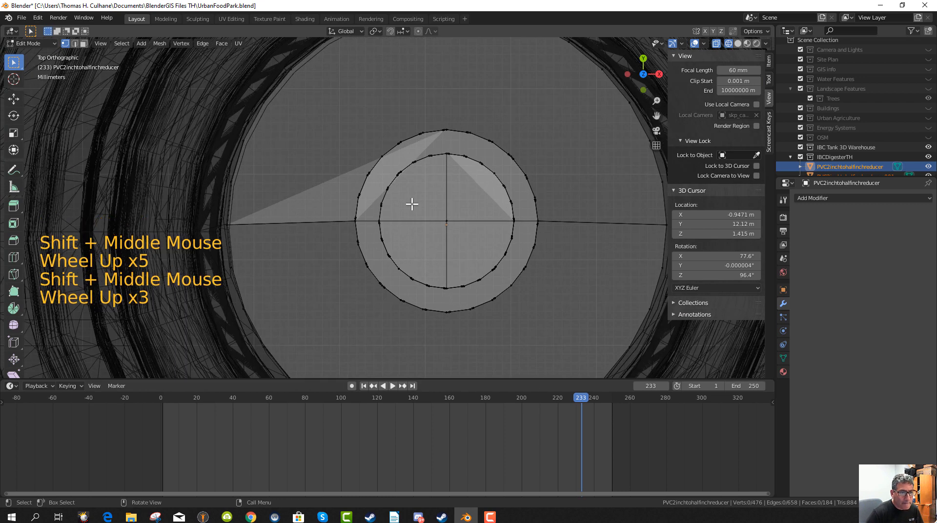
# Circle-select the vertices of the innermost ring inside the reducer's hole and delete them.
pyautogui.press('b')
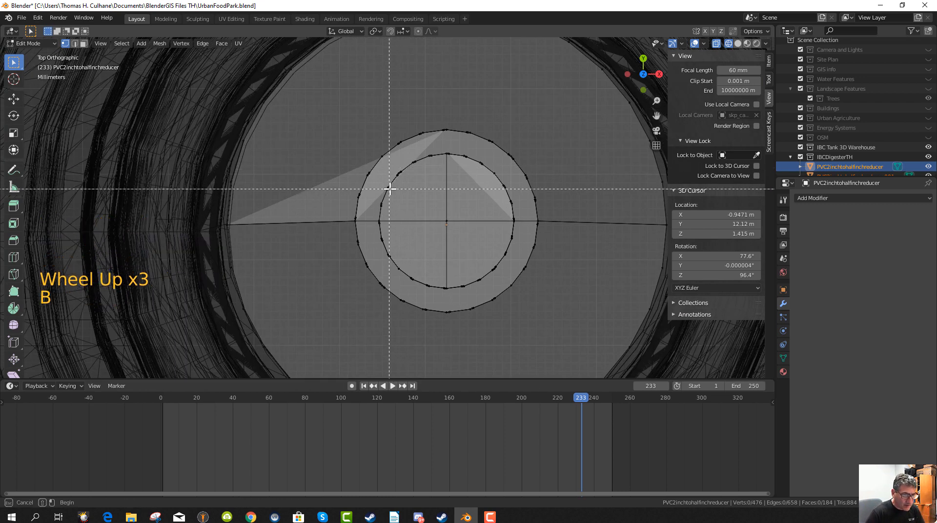
pyautogui.press('c')
pyautogui.moveTo(405, 198)
pyautogui.mouseDown()
pyautogui.moveTo(418, 187)
pyautogui.moveTo(481, 187)
pyautogui.moveTo(481, 247)
pyautogui.moveTo(433, 261)
pyautogui.moveTo(405, 231)
pyautogui.mouseUp()
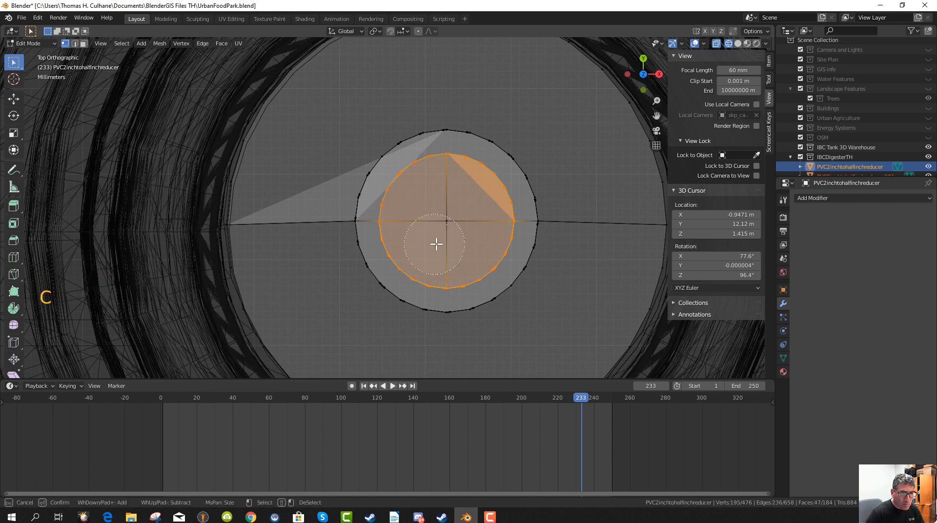
pyautogui.click(449, 222)
pyautogui.press('Escape')
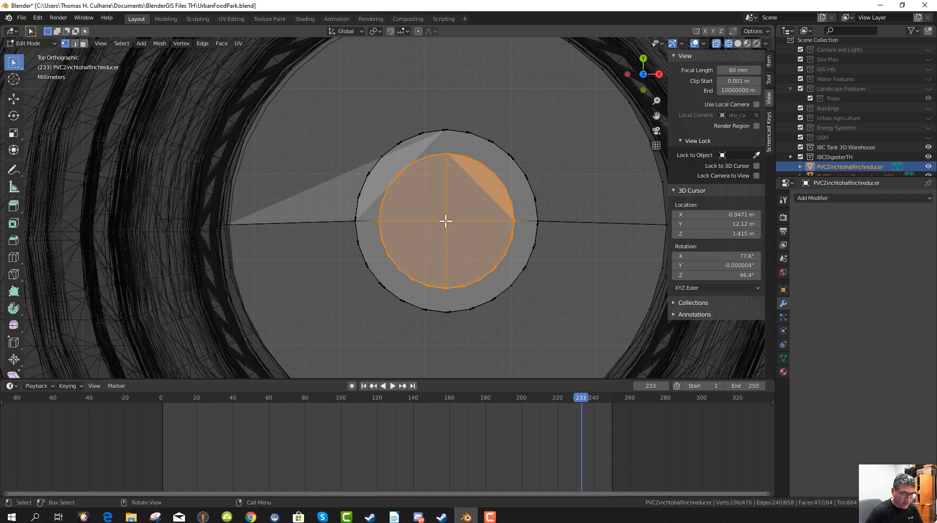
pyautogui.press('x')
pyautogui.click(447, 230)
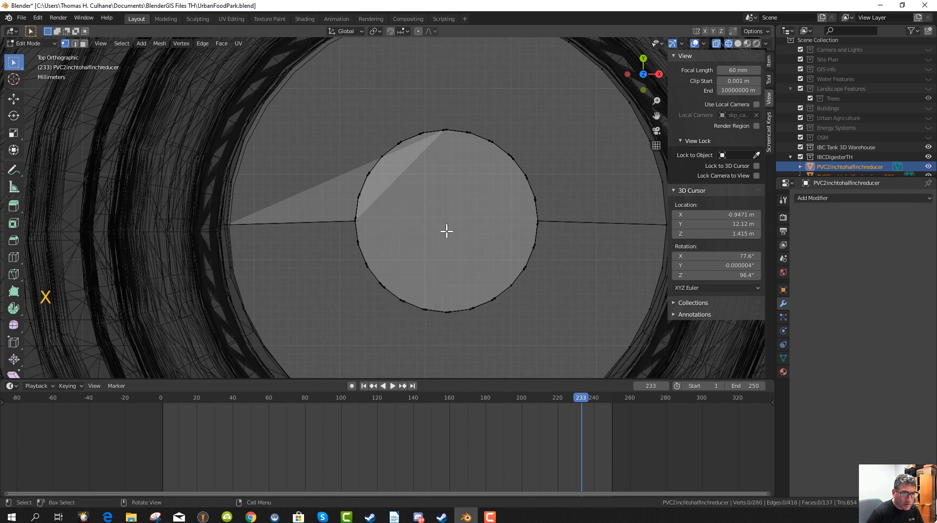
# Switch back to solid shading and examine the reducer's top face on the bulkhead pipe.
pyautogui.scroll(-3, 446, 235)
pyautogui.moveTo(447, 233)
pyautogui.mouseDown(button='middle')
pyautogui.moveTo(448, 221)
pyautogui.moveTo(445, 249)
pyautogui.mouseUp(button='middle')
pyautogui.scroll(-17, 435, 224)
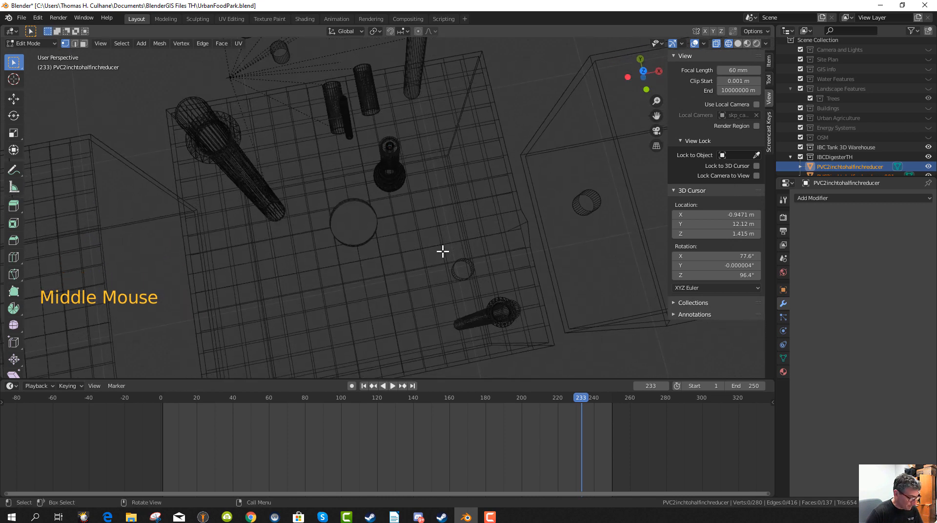
pyautogui.press('z')
pyautogui.click(512, 251)
pyautogui.scroll(2, 399, 213)
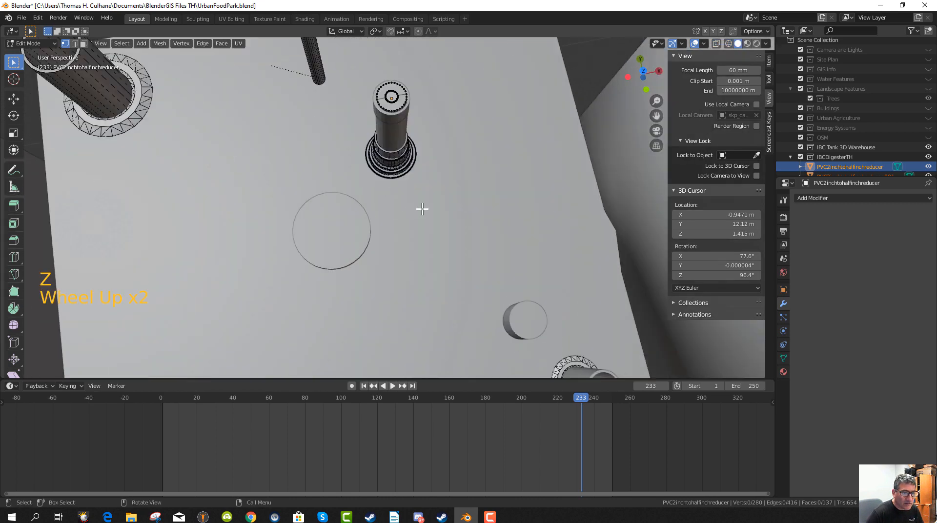
pyautogui.keyDown('shift'); pyautogui.moveTo(435, 195); pyautogui.dragTo(429, 239, button='middle'); pyautogui.keyUp('shift')
pyautogui.scroll(3, 450, 282)
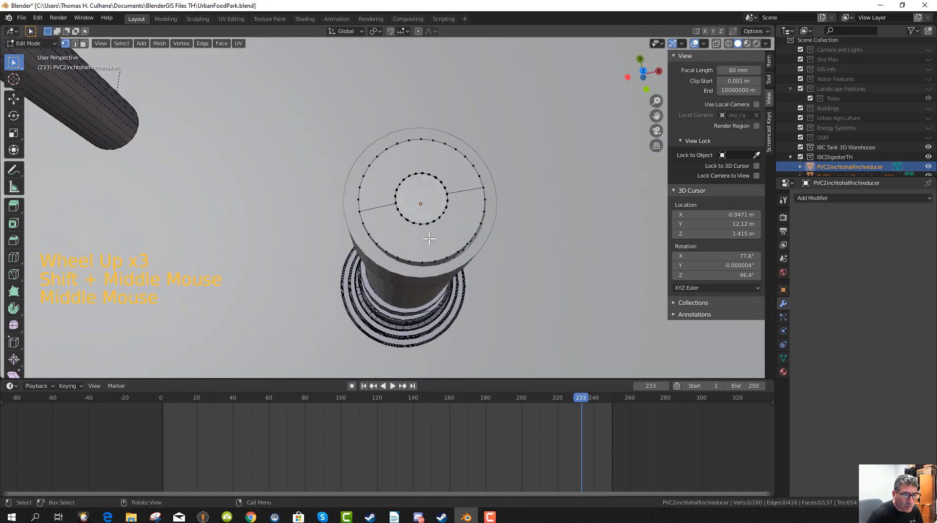
# Try deleting the box-selected vertices of the remaining hole ring on the reducer's top face, and undo the deletion.
pyautogui.press('b')
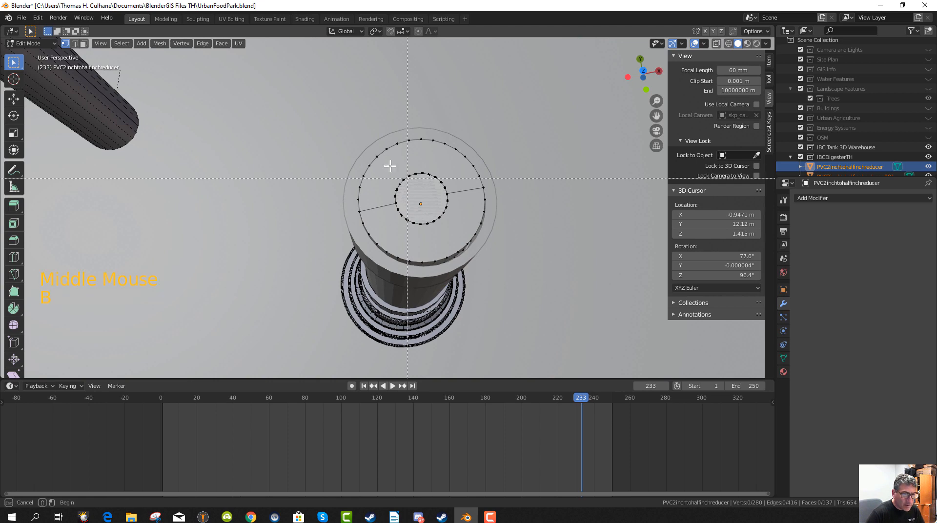
pyautogui.moveTo(455, 232); pyautogui.dragTo(454, 232)
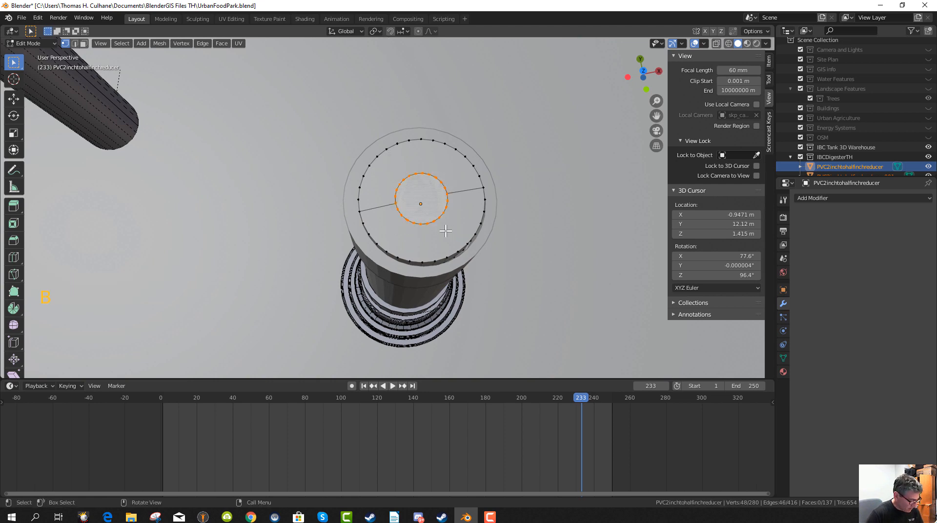
pyautogui.press('x')
pyautogui.click(443, 233)
pyautogui.moveTo(439, 234); pyautogui.dragTo(432, 223, button='middle')
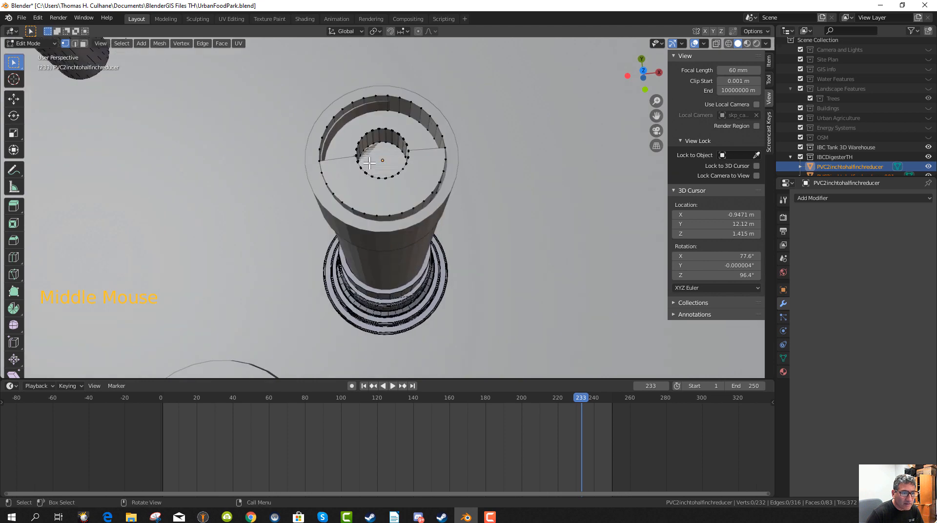
pyautogui.hotkey('ctrl', 'z')
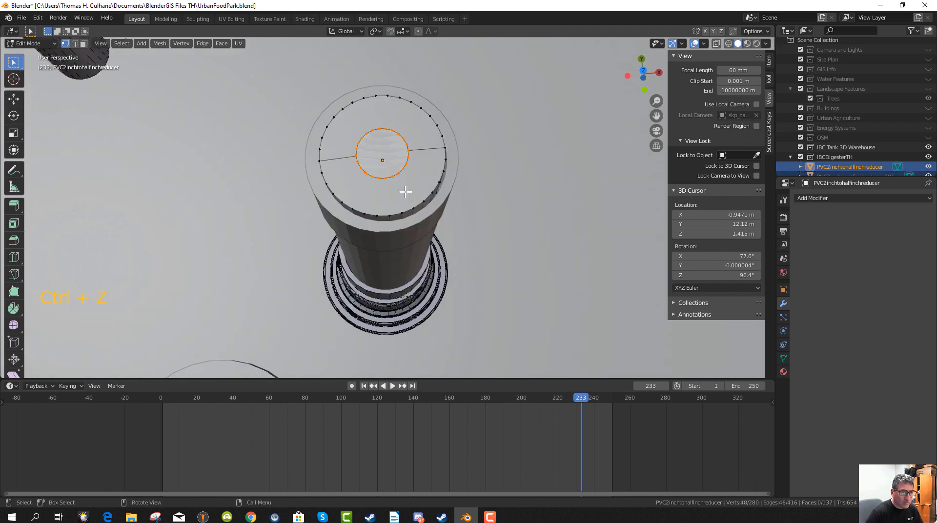
# Try to box-select the vertices of the thin pipe beside the reducer, and return to Object Mode.
pyautogui.moveTo(405, 182); pyautogui.dragTo(417, 204, button='middle')
pyautogui.scroll(1, 401, 185)
pyautogui.scroll(-4, 402, 190)
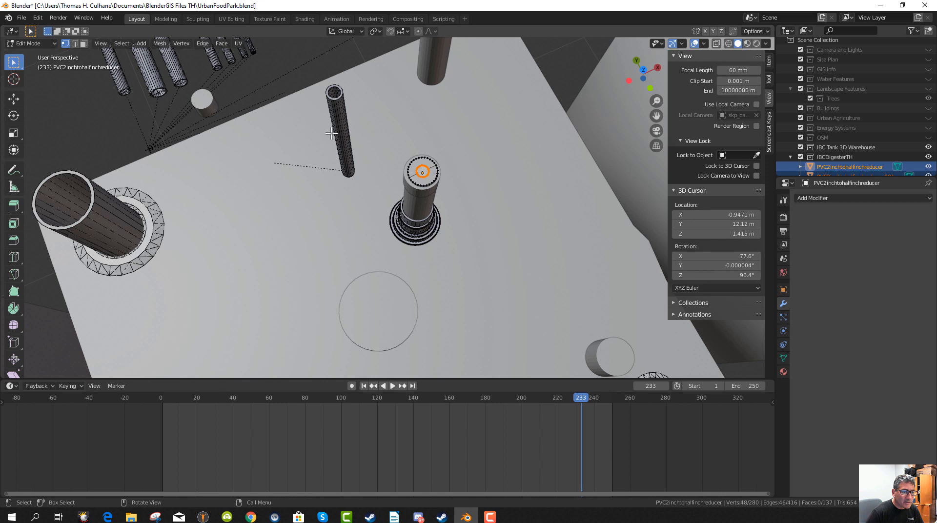
pyautogui.press('b')
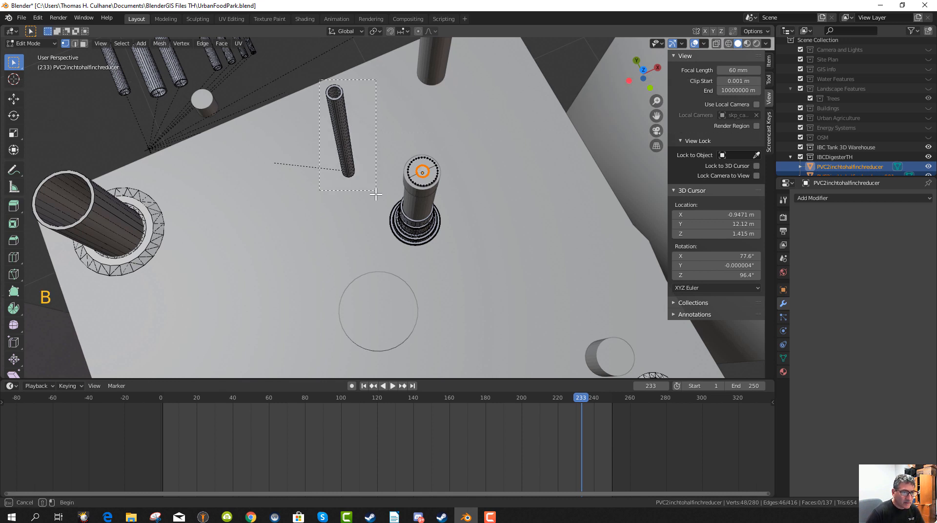
pyautogui.moveTo(442, 186); pyautogui.dragTo(448, 205)
pyautogui.scroll(2, 448, 205)
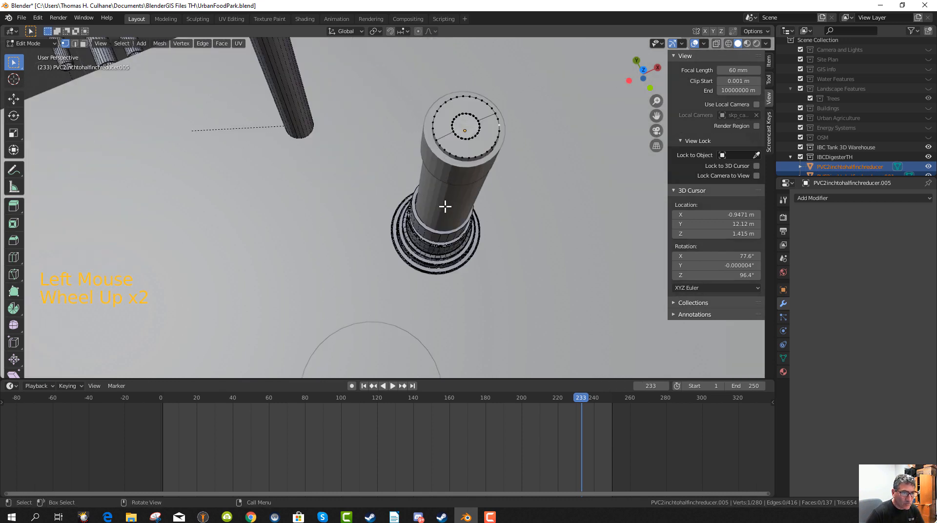
pyautogui.press('Tab')
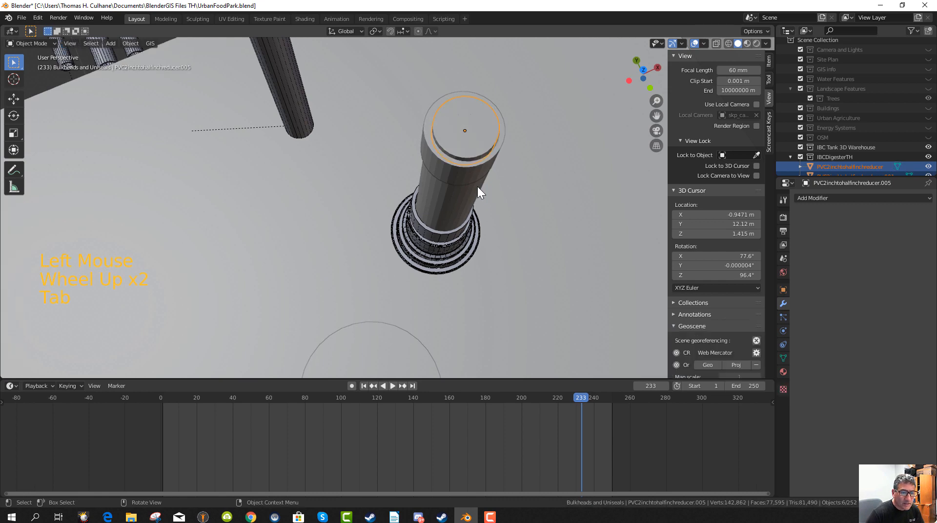
# Compare the reducer's top opening in Edit Mode and Object Mode from several angles.
pyautogui.moveTo(477, 187); pyautogui.dragTo(428, 207, button='middle')
pyautogui.scroll(1, 465, 209)
pyautogui.scroll(-2, 462, 212)
pyautogui.press('Tab')
pyautogui.press('Tab')
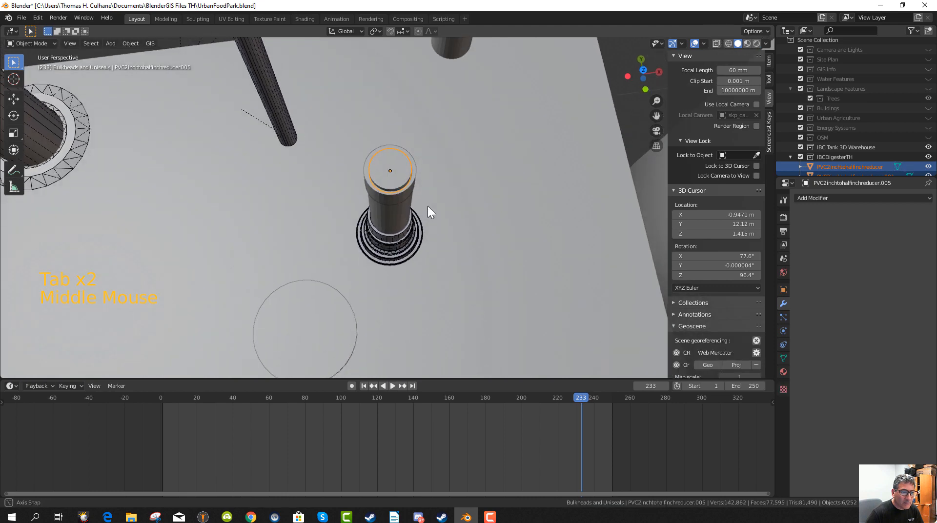
pyautogui.press('Tab')
pyautogui.scroll(2, 404, 193)
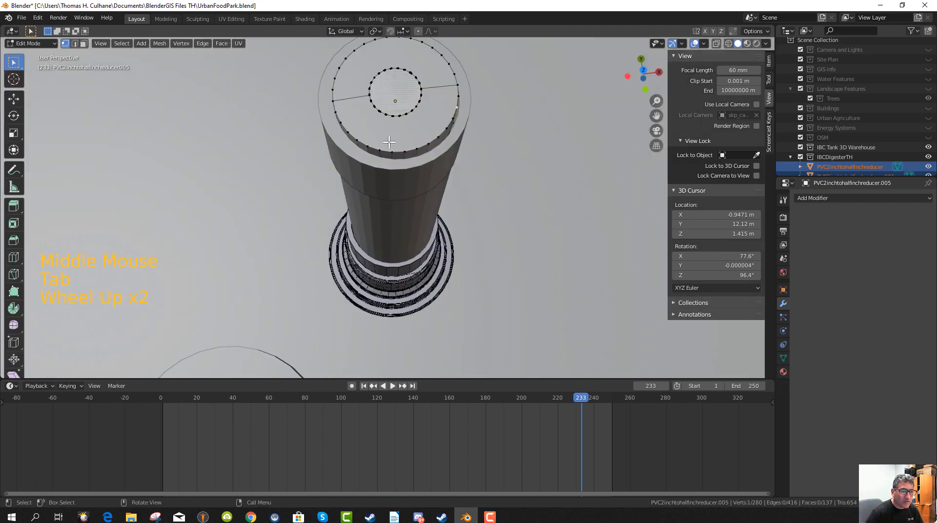
pyautogui.moveTo(387, 175); pyautogui.dragTo(385, 181, button='middle')
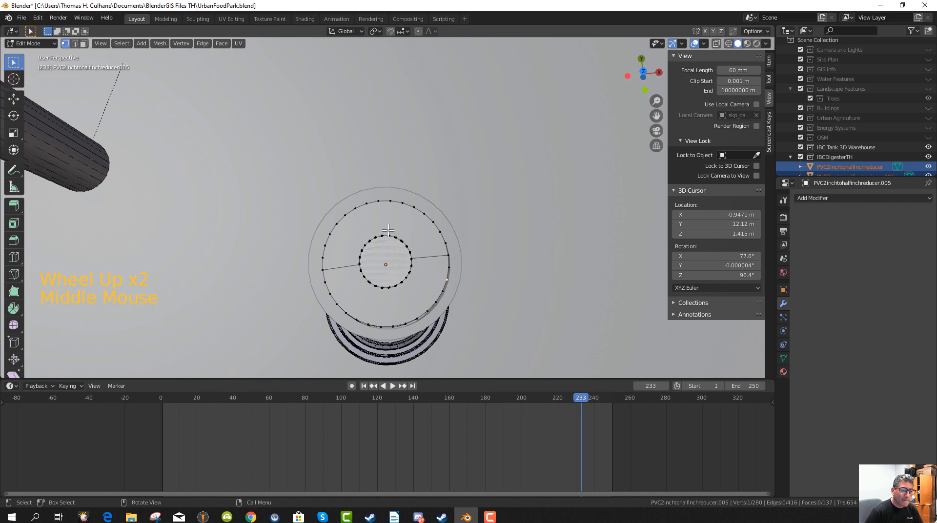
pyautogui.moveTo(388, 230); pyautogui.dragTo(393, 207, button='middle')
pyautogui.scroll(1, 379, 195)
pyautogui.scroll(-1, 379, 190)
pyautogui.scroll(1, 383, 186)
pyautogui.press('Tab')
pyautogui.scroll(-2, 391, 177)
# Switch to wireframe shading and examine the reducer's hole and the pipe beneath it.
pyautogui.press('z')
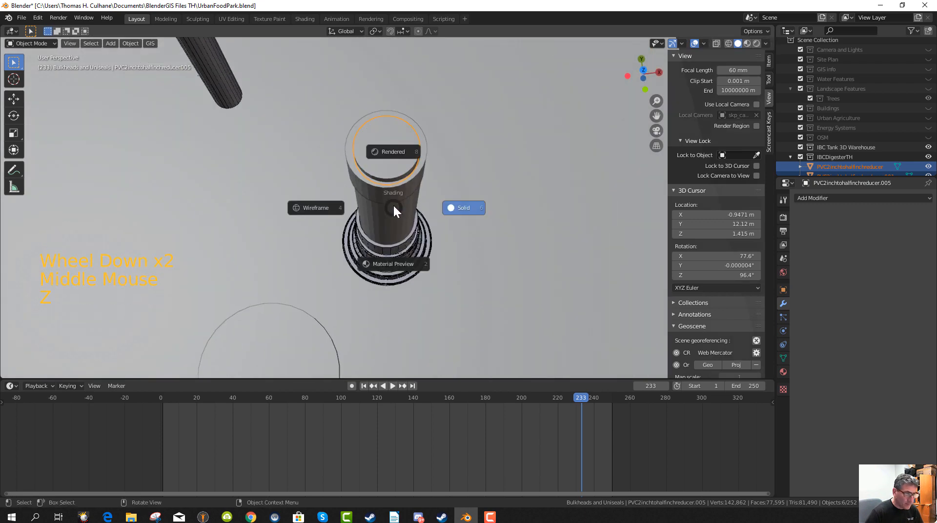
pyautogui.click(320, 210)
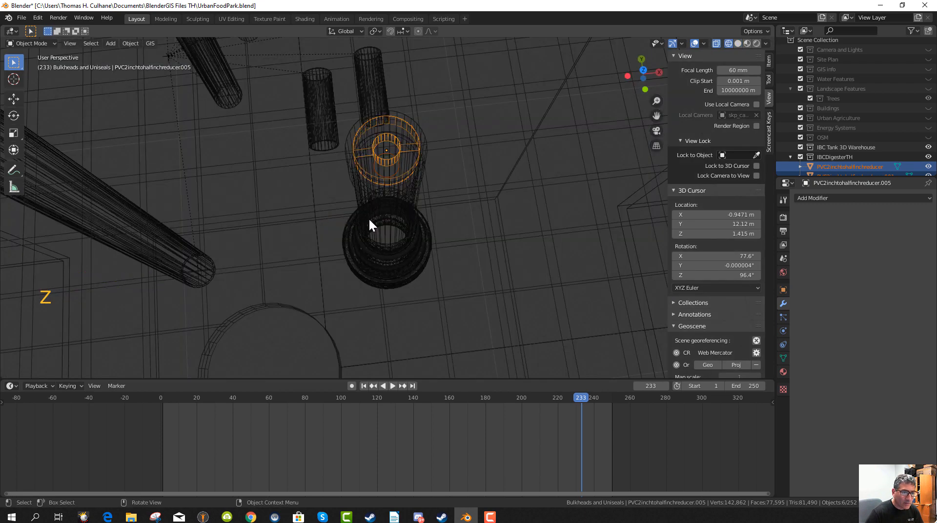
pyautogui.scroll(3, 369, 215)
pyautogui.moveTo(383, 206); pyautogui.dragTo(386, 222, button='middle')
pyautogui.scroll(-5, 388, 215)
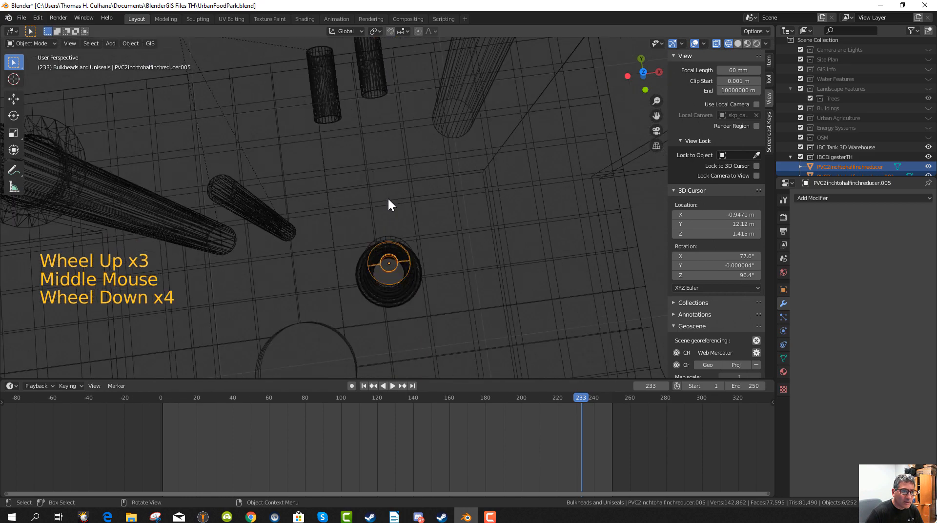
pyautogui.scroll(2, 406, 258)
pyautogui.keyDown('shift'); pyautogui.moveTo(407, 268); pyautogui.dragTo(416, 229, button='middle'); pyautogui.keyUp('shift')
pyautogui.scroll(2, 414, 215)
pyautogui.scroll(-2, 415, 216)
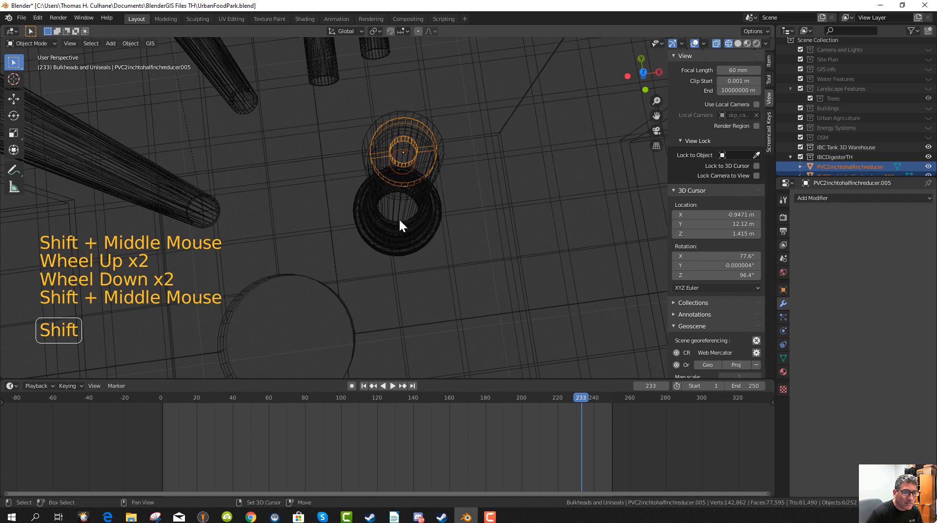
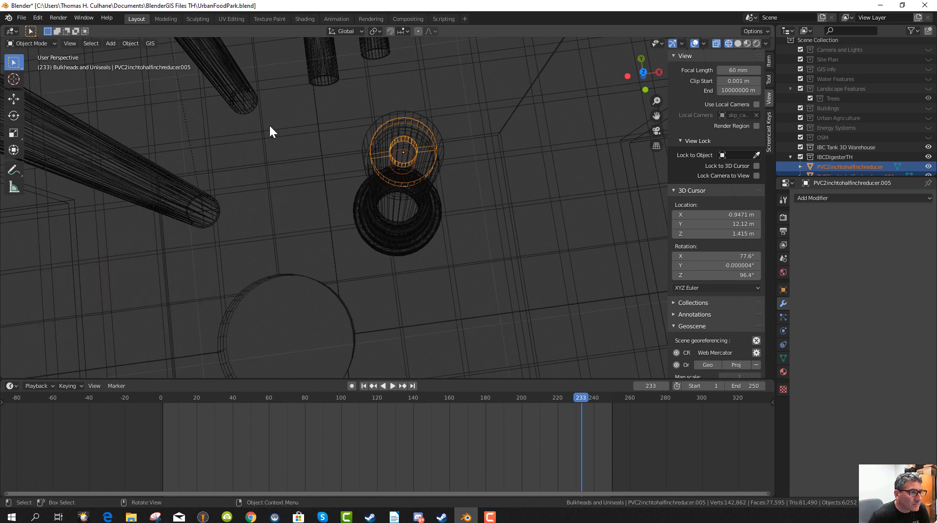
# Enter Edit Mode, switch to face selection and select the face covering the reducer's hole.
pyautogui.click(52, 45)
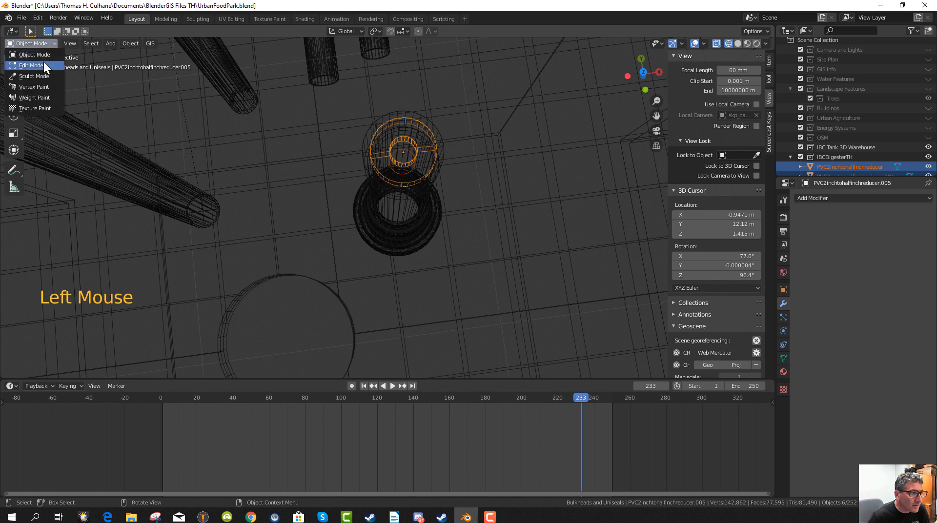
pyautogui.click(43, 62)
pyautogui.scroll(1, 398, 164)
pyautogui.moveTo(406, 120); pyautogui.dragTo(390, 128, button='middle')
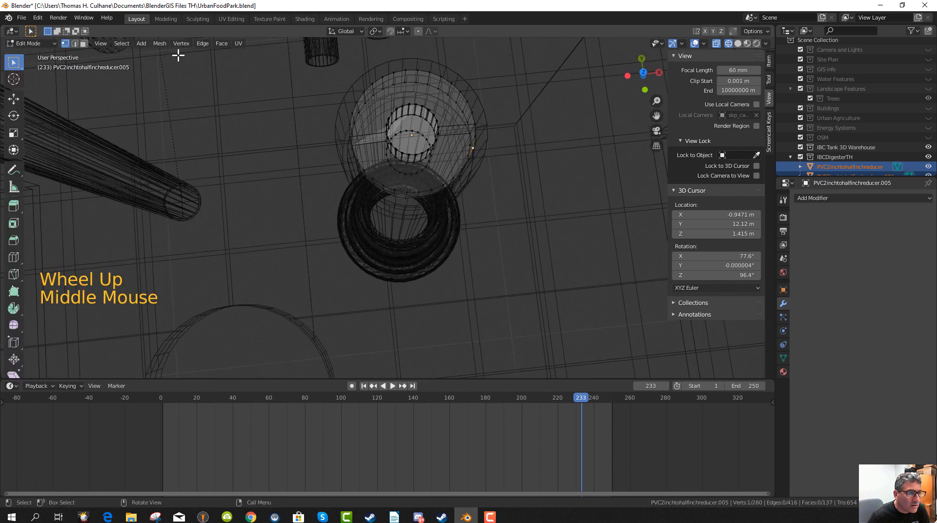
pyautogui.click(83, 43)
pyautogui.doubleClick(411, 129)
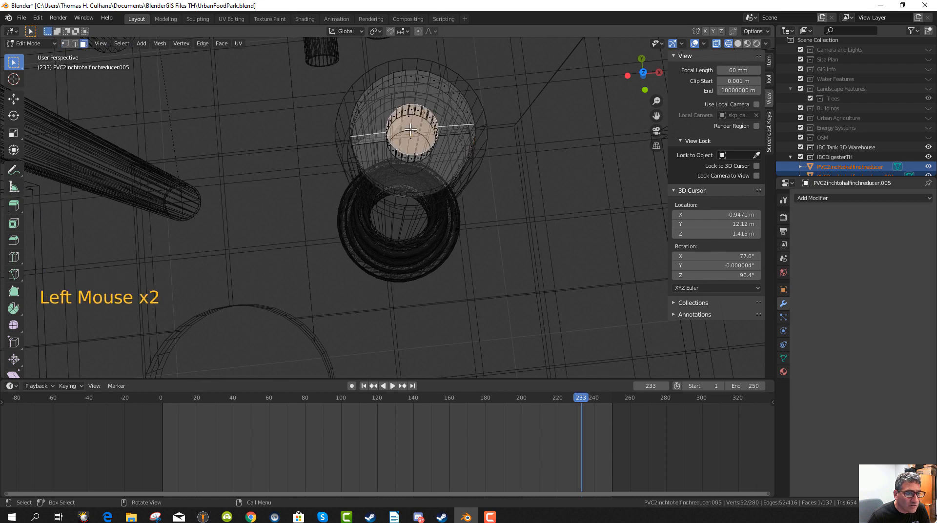
# Try deleting the vertices of the selected face over the hole, and undo the deletion.
pyautogui.press('x')
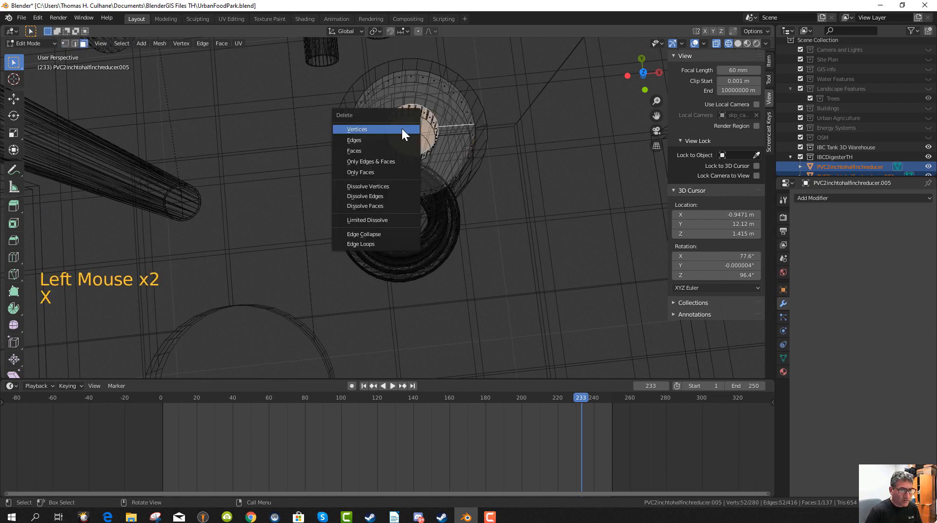
pyautogui.click(400, 129)
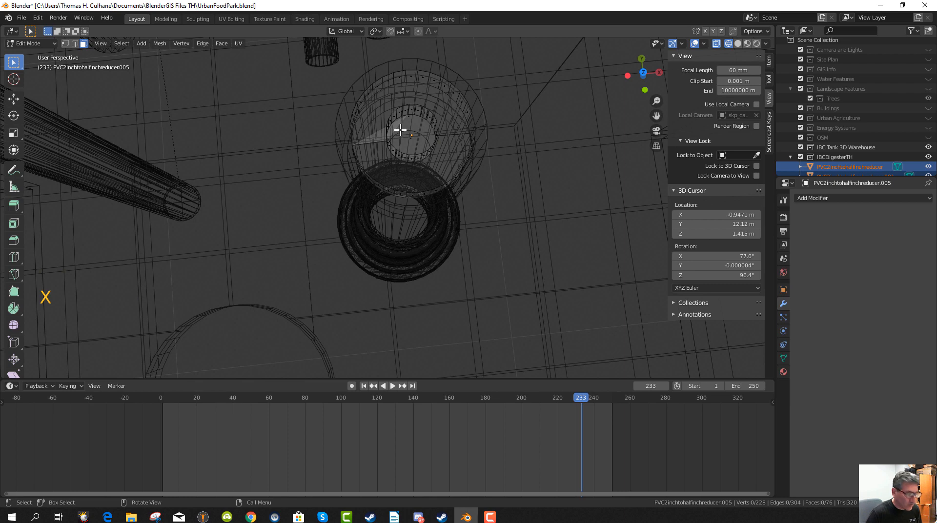
pyautogui.hotkey('ctrl', 'z')
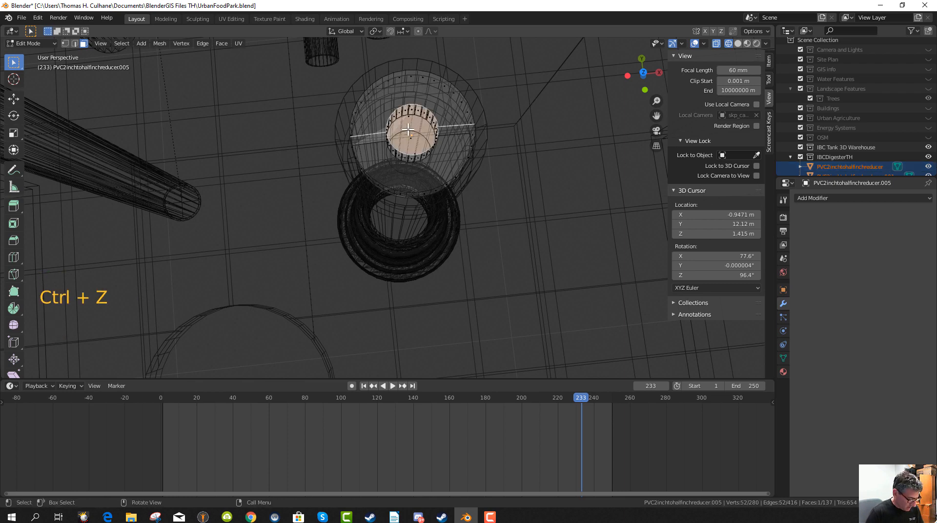
pyautogui.rightClick(407, 128)
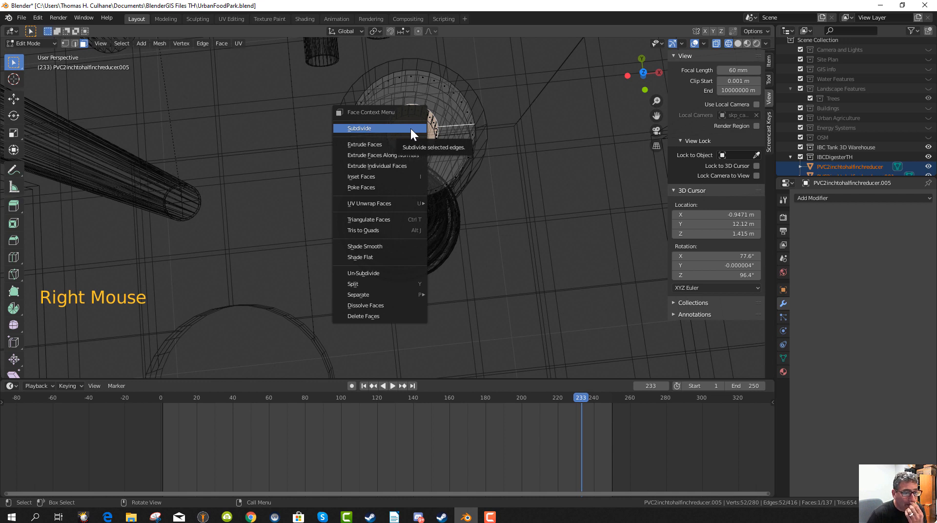
pyautogui.press('Escape')
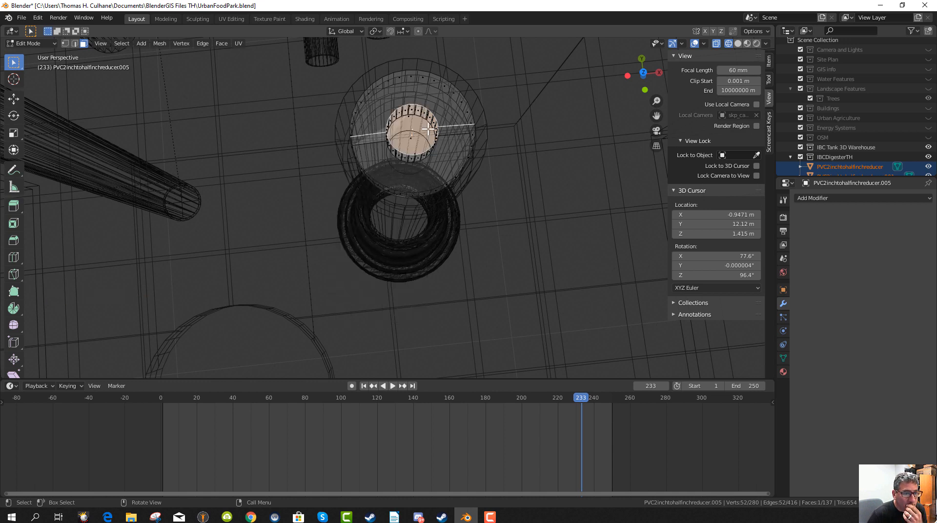
# Delete the selected face over the reducer's hole with the Faces option and switch back to solid shading.
pyautogui.press('x')
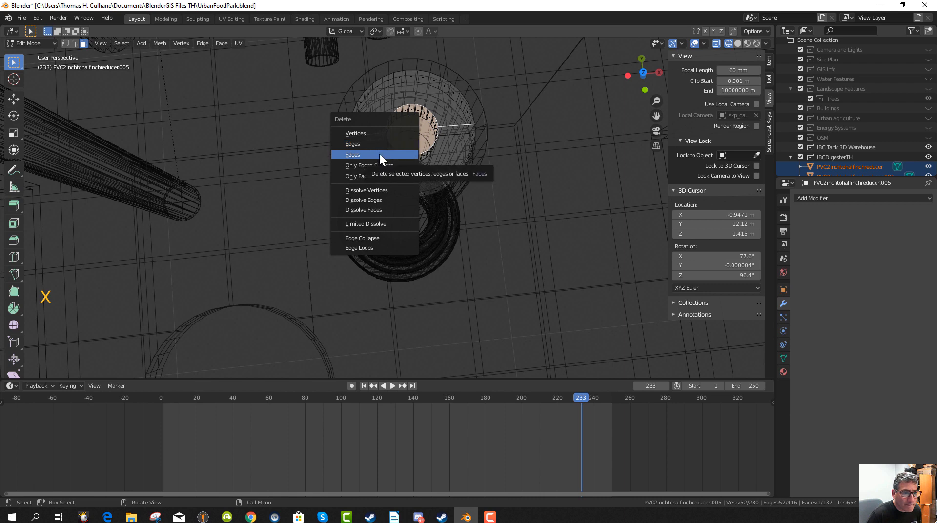
pyautogui.click(380, 154)
pyautogui.moveTo(382, 150); pyautogui.dragTo(383, 150, button='middle')
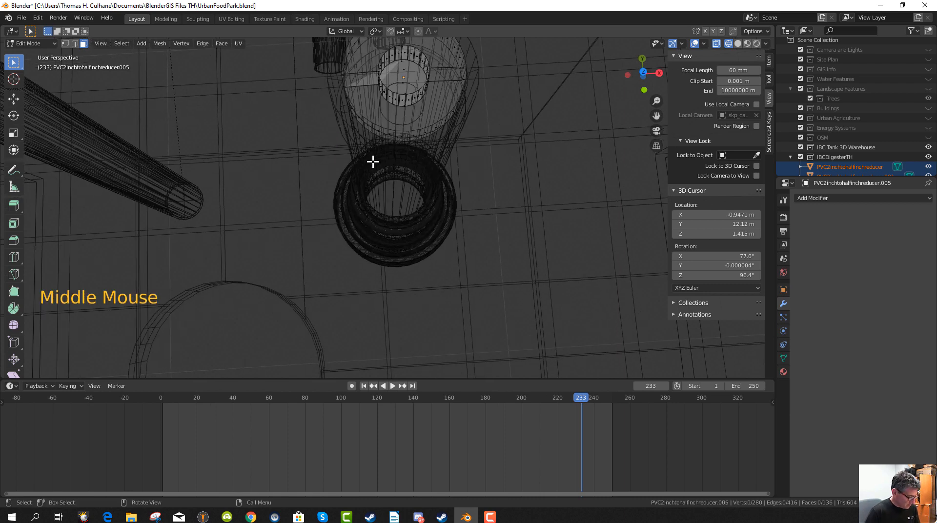
pyautogui.press('z')
pyautogui.click(435, 161)
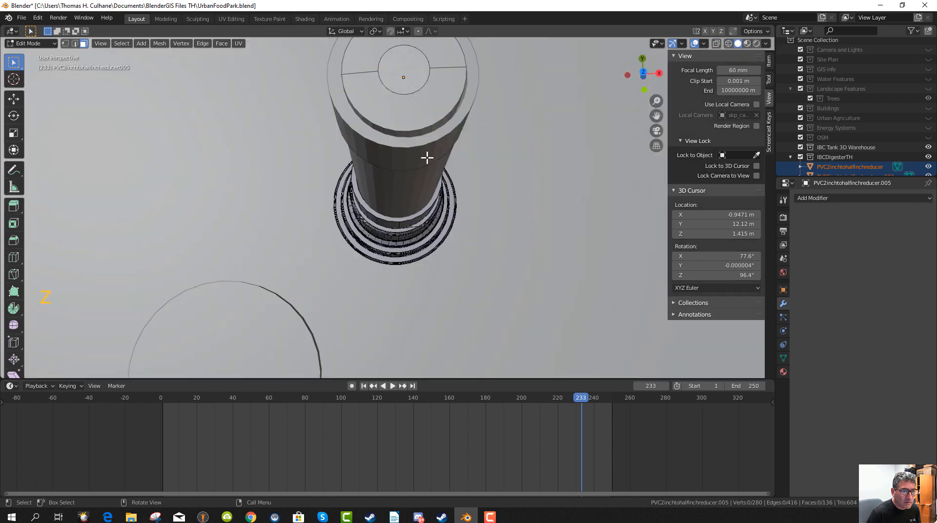
pyautogui.moveTo(395, 136); pyautogui.dragTo(397, 143, button='middle')
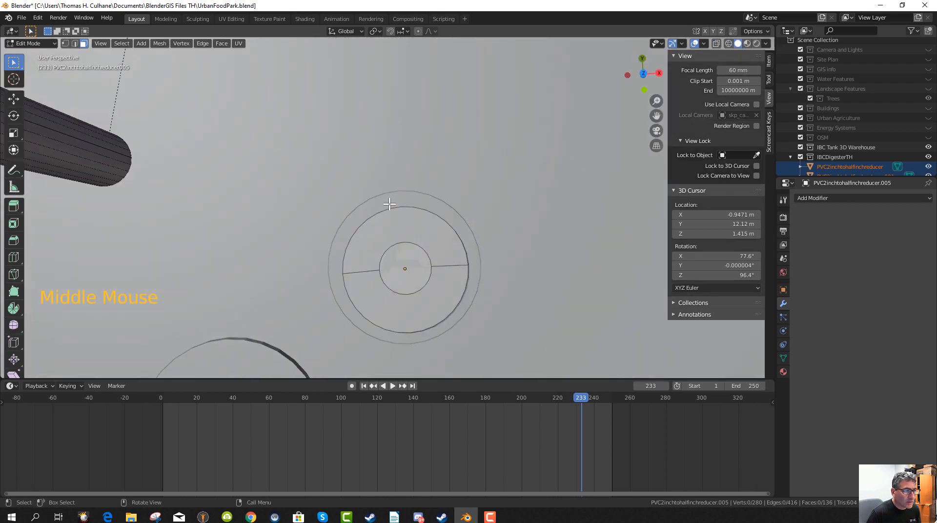
# Delete the remaining faces covering the reducer's hole one after another and return to Object Mode.
pyautogui.click(408, 266)
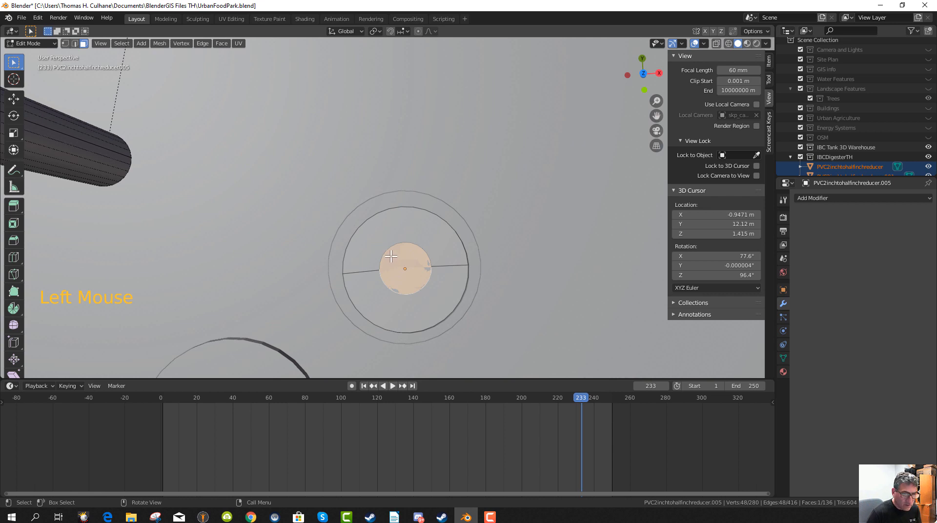
pyautogui.press('x')
pyautogui.click(393, 258)
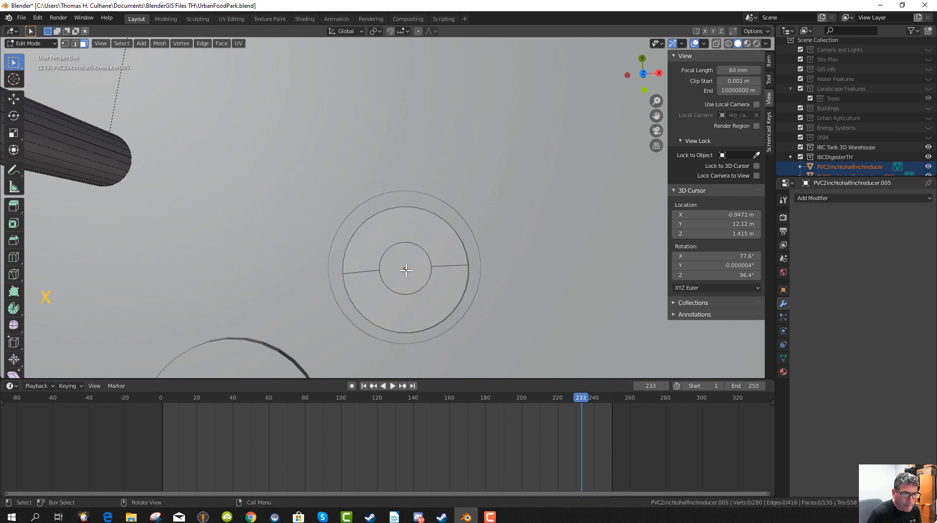
pyautogui.click(406, 269)
pyautogui.press('x')
pyautogui.click(412, 270)
pyautogui.click(411, 267)
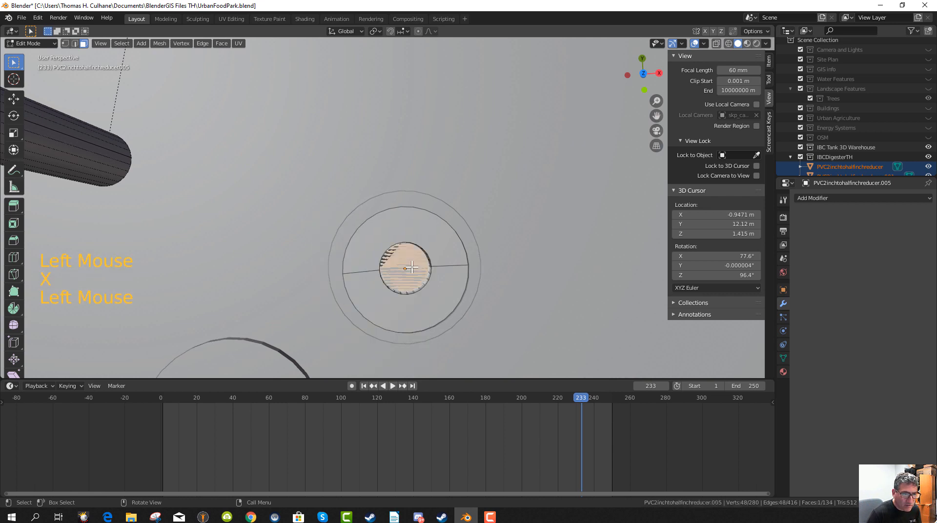
pyautogui.press('x')
pyautogui.click(413, 266)
pyautogui.click(418, 268)
pyautogui.press('x')
pyautogui.click(417, 268)
pyautogui.moveTo(417, 268)
pyautogui.mouseDown(button='middle')
pyautogui.moveTo(411, 254)
pyautogui.moveTo(409, 271)
pyautogui.mouseUp(button='middle')
pyautogui.scroll(3, 413, 273)
pyautogui.scroll(-2, 414, 264)
pyautogui.scroll(-1, 412, 253)
pyautogui.press('Tab')
pyautogui.scroll(-2, 400, 271)
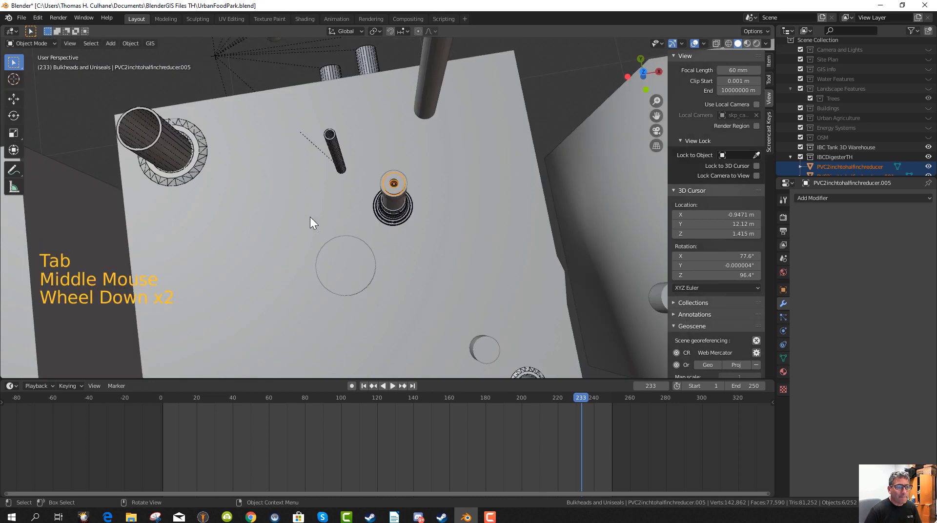
# Move the half-inch PVC pipe closer to the reducer and clear its parent with Clear and Keep Transformation.
pyautogui.moveTo(387, 212); pyautogui.dragTo(372, 300, button='middle')
pyautogui.scroll(4, 389, 223)
pyautogui.scroll(-2, 393, 235)
pyautogui.scroll(-1, 394, 238)
pyautogui.click(328, 110)
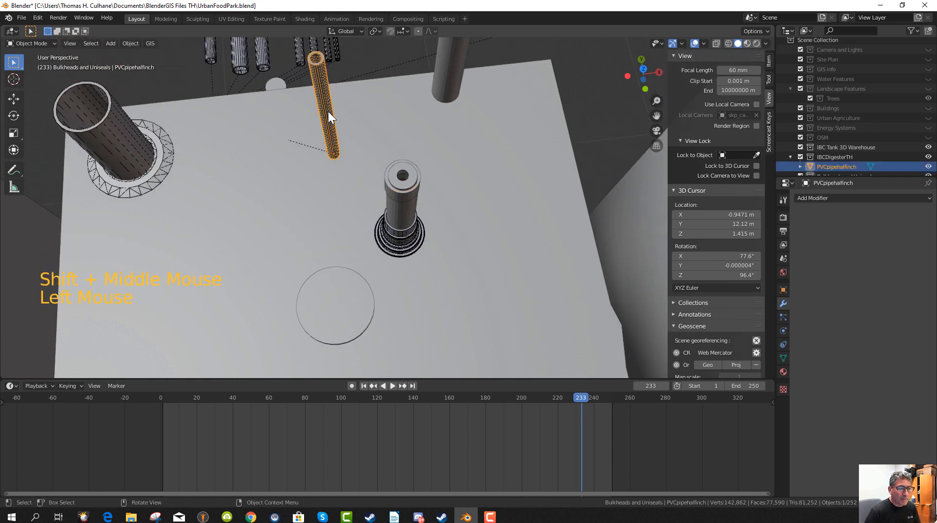
pyautogui.press('g')
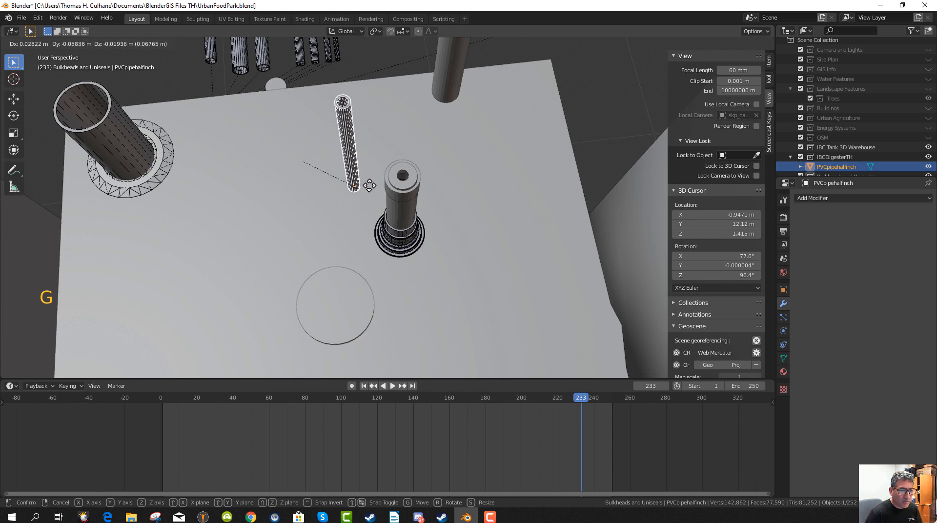
pyautogui.click(340, 183)
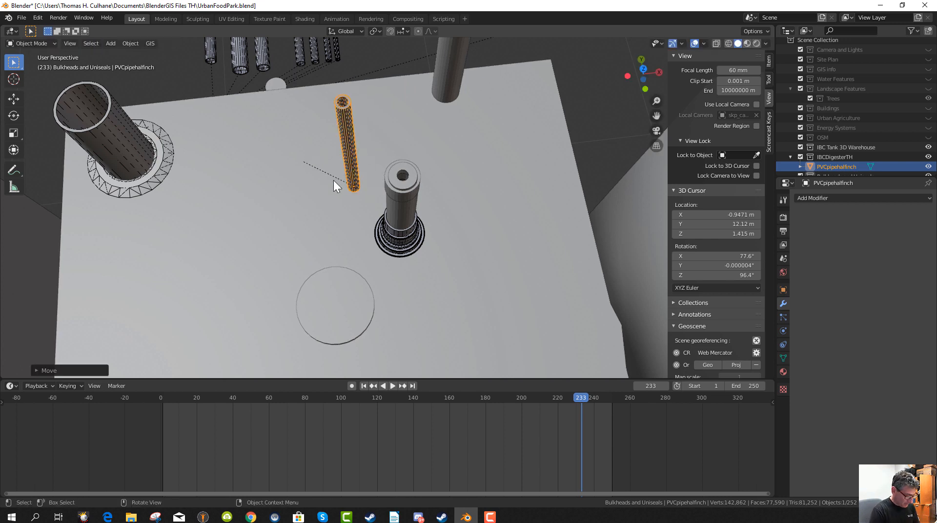
pyautogui.hotkey('alt', 'p')
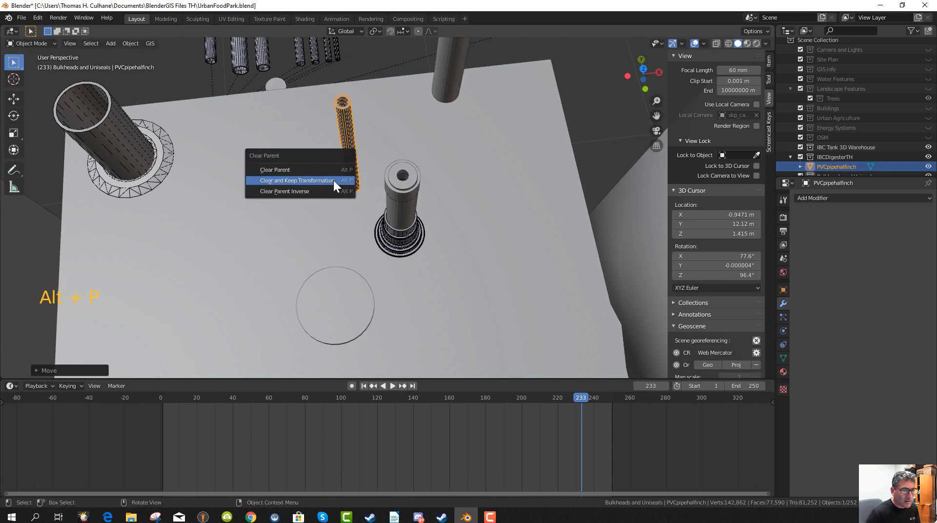
pyautogui.click(330, 182)
# Move the half-inch pipe onto the reducer and centre it over the hole in top view.
pyautogui.press('g')
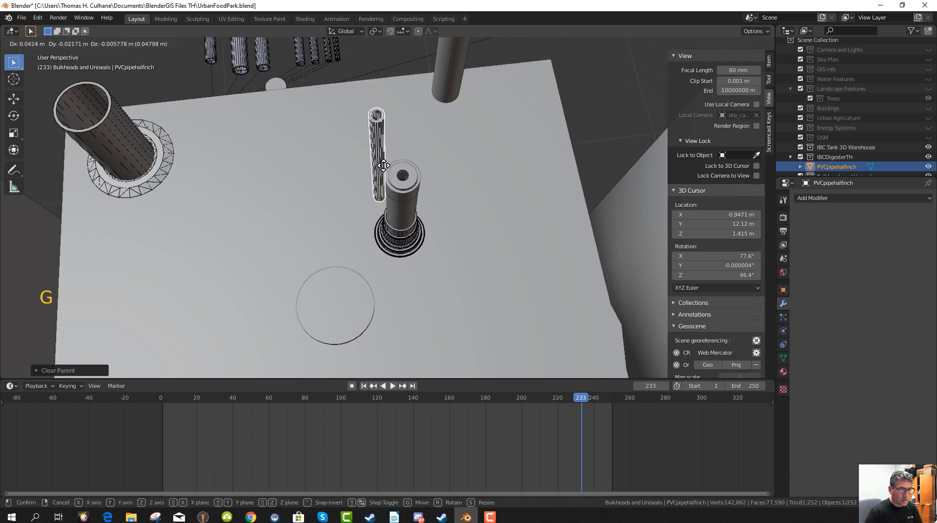
pyautogui.click(403, 151)
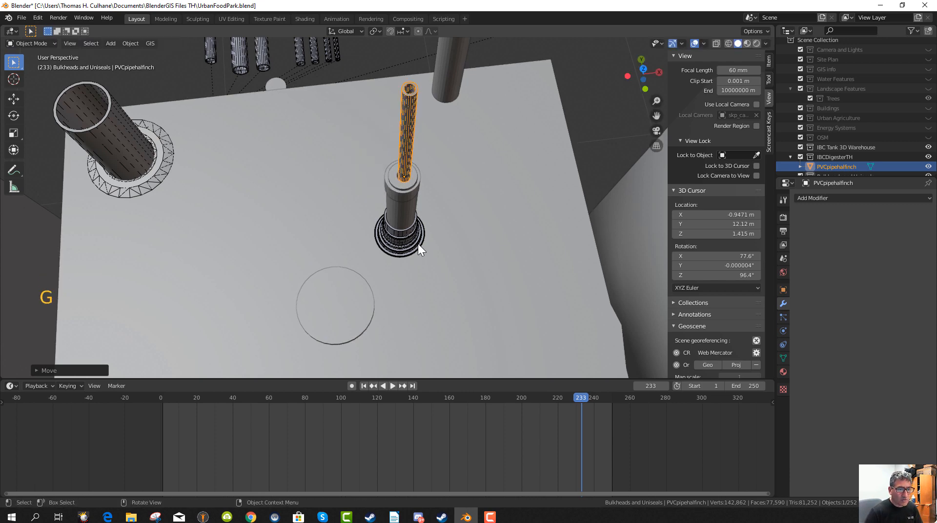
pyautogui.press('KP_7')
pyautogui.scroll(2, 400, 281)
pyautogui.scroll(1, 396, 286)
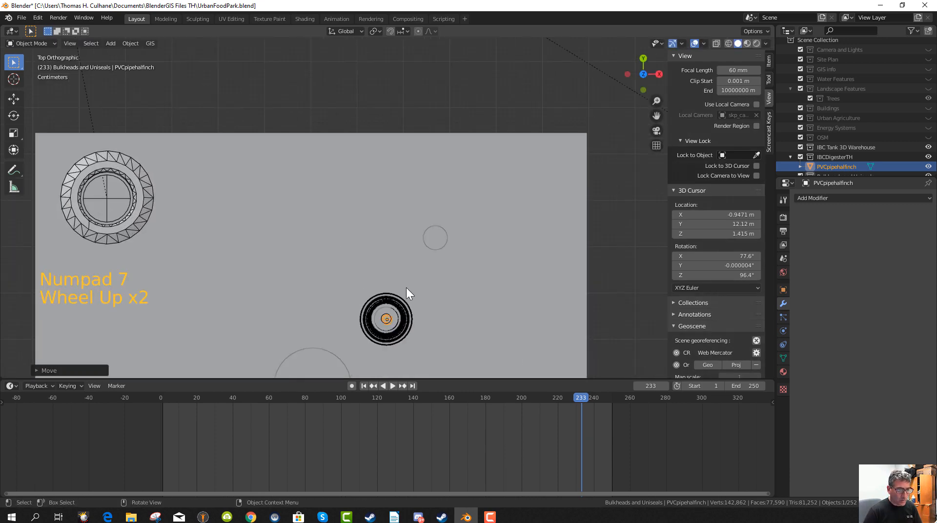
pyautogui.keyDown('shift'); pyautogui.moveTo(410, 295); pyautogui.dragTo(424, 176, button='middle'); pyautogui.keyUp('shift')
pyautogui.scroll(7, 430, 178)
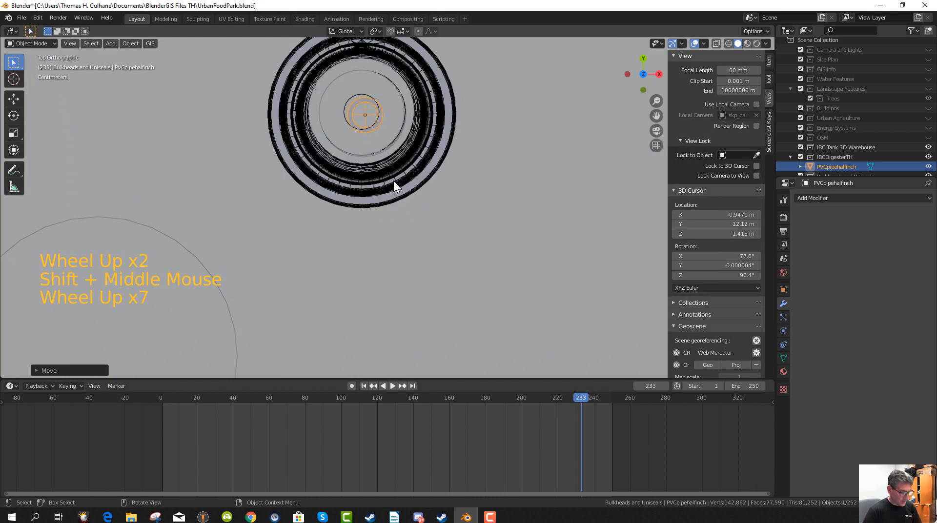
pyautogui.press('g')
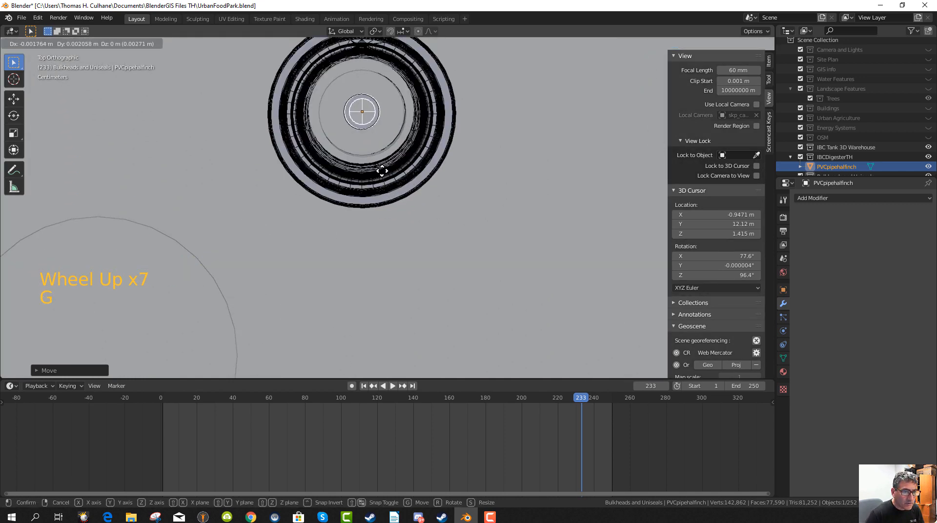
pyautogui.click(381, 171)
# Scale the half-inch pipe down along the Z axis to a short stub above the reducer.
pyautogui.moveTo(379, 217); pyautogui.dragTo(400, 154, button='middle')
pyautogui.scroll(-12, 381, 186)
pyautogui.scroll(-3, 382, 190)
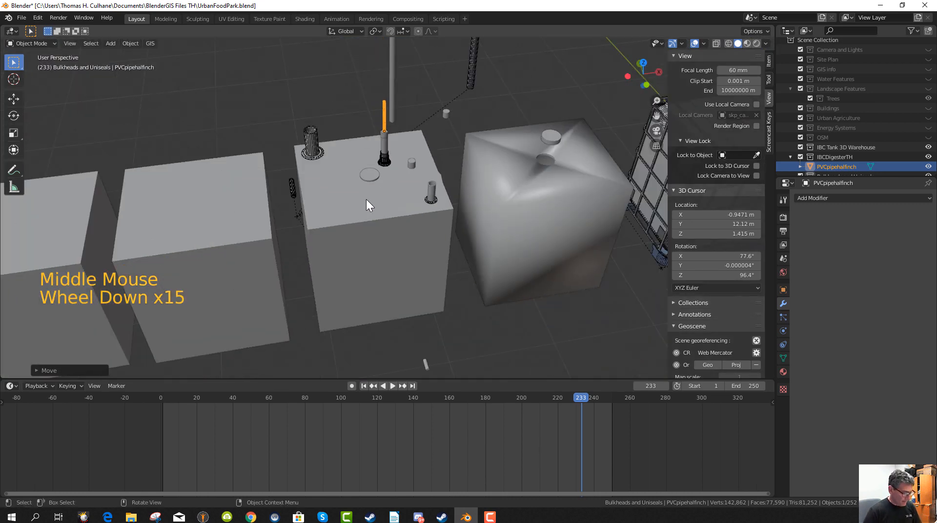
pyautogui.moveTo(376, 227); pyautogui.dragTo(404, 219, button='middle')
pyautogui.scroll(4, 348, 288)
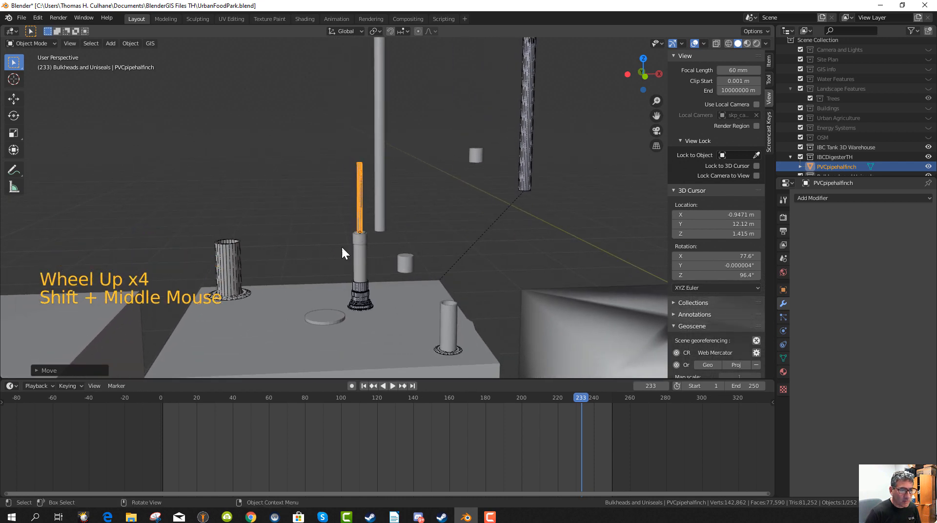
pyautogui.scroll(2, 349, 241)
pyautogui.keyDown('shift'); pyautogui.moveTo(356, 239); pyautogui.dragTo(360, 251, button='middle'); pyautogui.keyUp('shift')
pyautogui.scroll(1, 359, 250)
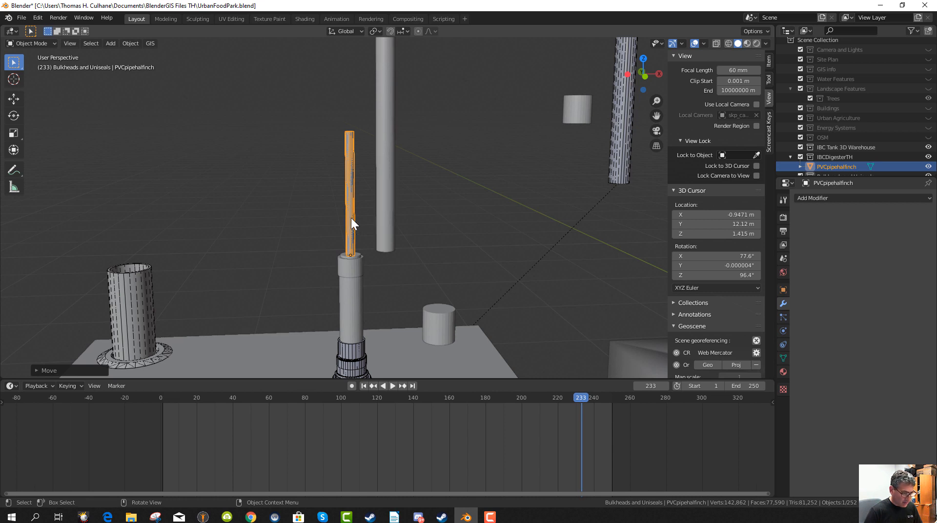
pyautogui.press('s')
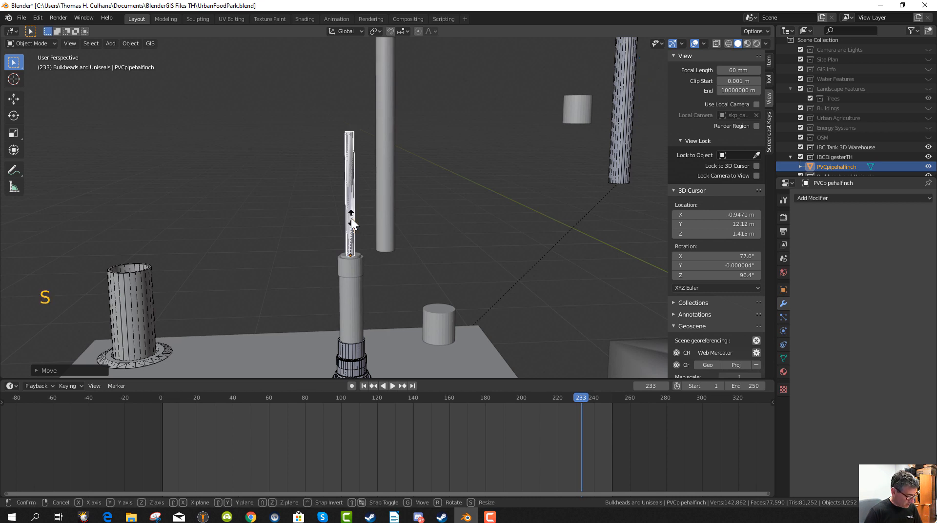
pyautogui.press('z')
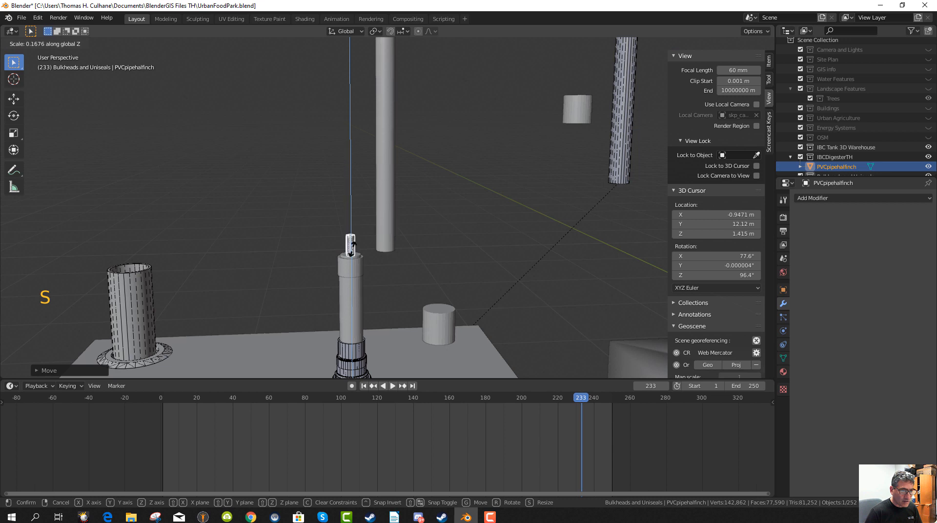
pyautogui.click(351, 249)
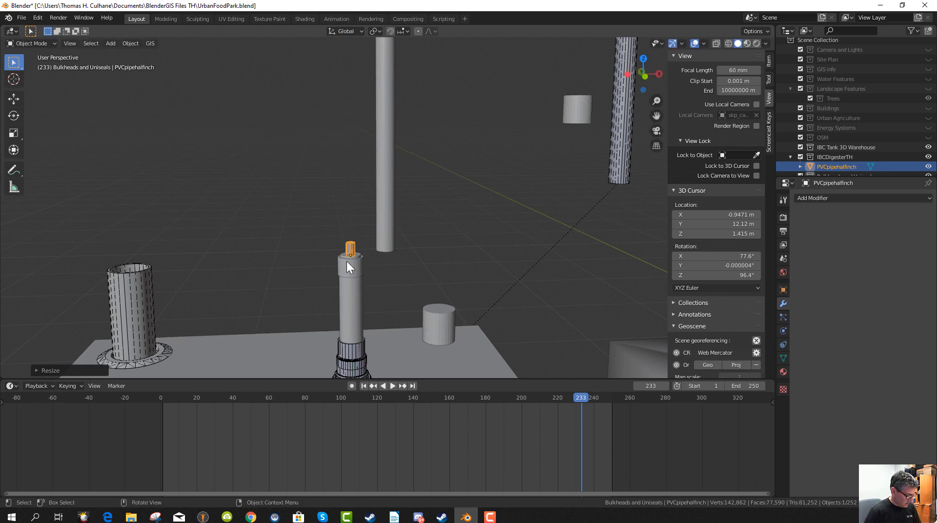
# Switch to wireframe shading and lengthen the half-inch pipe stub slightly along the Z axis.
pyautogui.press('z')
pyautogui.moveTo(334, 288)
pyautogui.mouseDown(button='middle')
pyautogui.moveTo(338, 271)
pyautogui.moveTo(335, 288)
pyautogui.mouseUp(button='middle')
pyautogui.scroll(3, 336, 288)
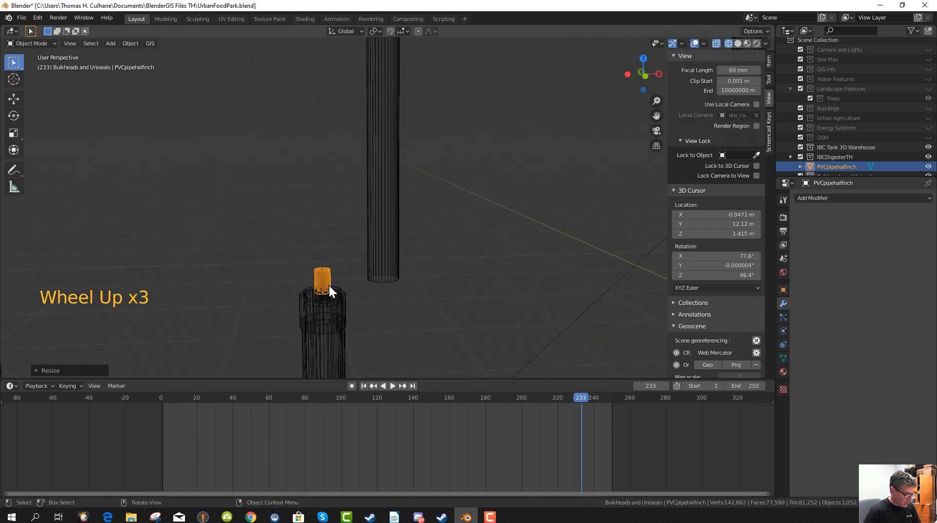
pyautogui.press('s')
pyautogui.press('z')
pyautogui.click(332, 279)
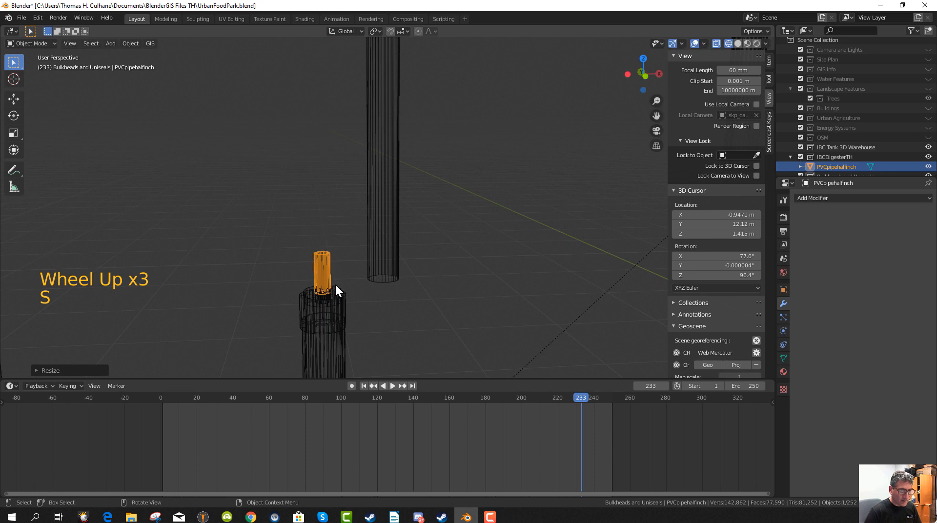
# Lower the half-inch pipe stub about 0.01 m along the Z axis into the reducer's hole.
pyautogui.moveTo(335, 283)
pyautogui.mouseDown(button='middle')
pyautogui.moveTo(344, 262)
pyautogui.moveTo(339, 280)
pyautogui.mouseUp(button='middle')
pyautogui.press('g')
pyautogui.press('z')
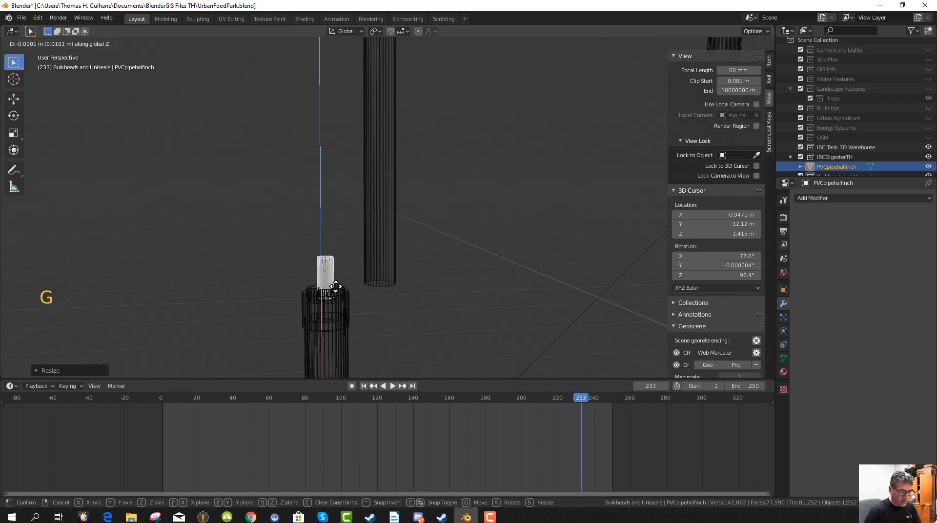
pyautogui.click(339, 290)
# Lengthen the inserted pipe stub along the Z axis, return to solid shading and deselect it.
pyautogui.press('s')
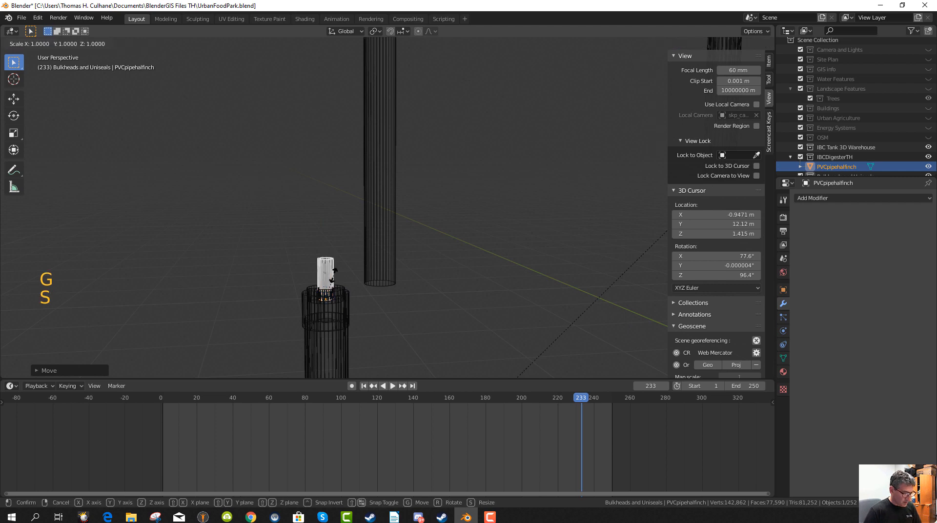
pyautogui.press('z')
pyautogui.moveTo(330, 280); pyautogui.dragTo(328, 254, button='middle')
pyautogui.scroll(-2, 340, 289)
pyautogui.scroll(1, 358, 303)
pyautogui.scroll(-1, 329, 260)
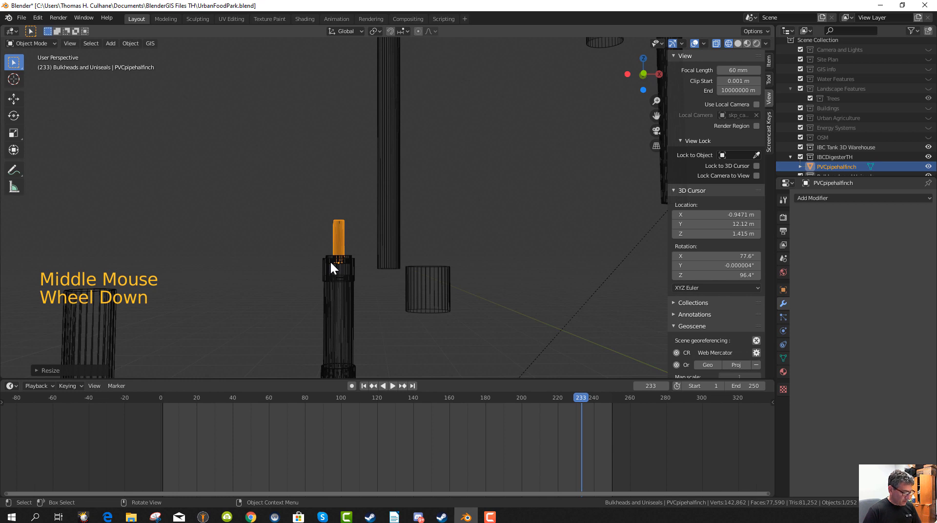
pyautogui.press('z')
pyautogui.moveTo(389, 263)
pyautogui.mouseDown(button='middle')
pyautogui.moveTo(357, 279)
pyautogui.moveTo(418, 320)
pyautogui.moveTo(395, 328)
pyautogui.moveTo(450, 335)
pyautogui.moveTo(439, 321)
pyautogui.moveTo(425, 326)
pyautogui.mouseUp(button='middle')
pyautogui.click(359, 318)
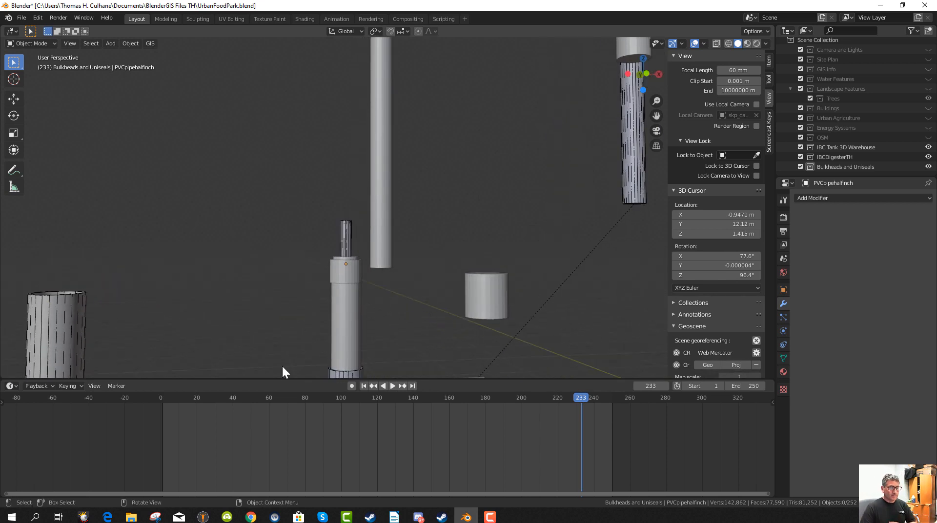
# Save the UrbanFoodPark.blend project file.
pyautogui.click(22, 18)
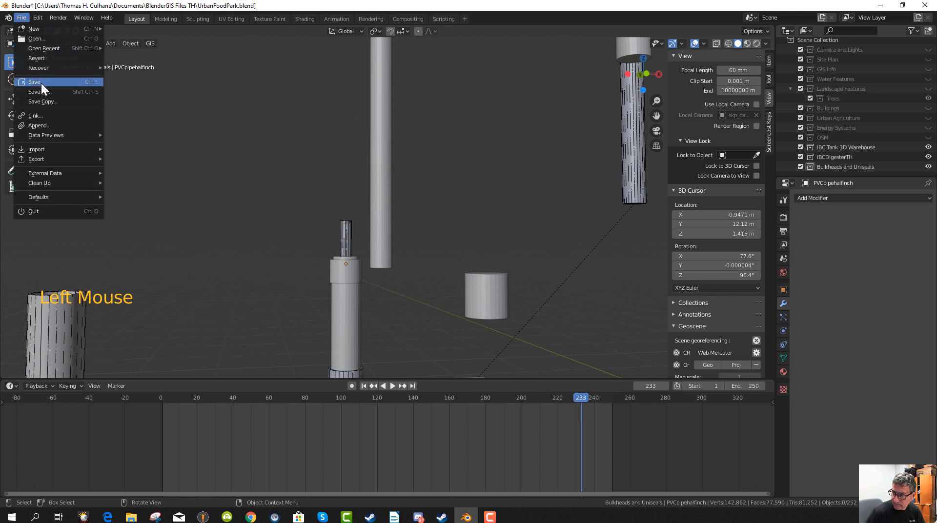
pyautogui.click(41, 83)
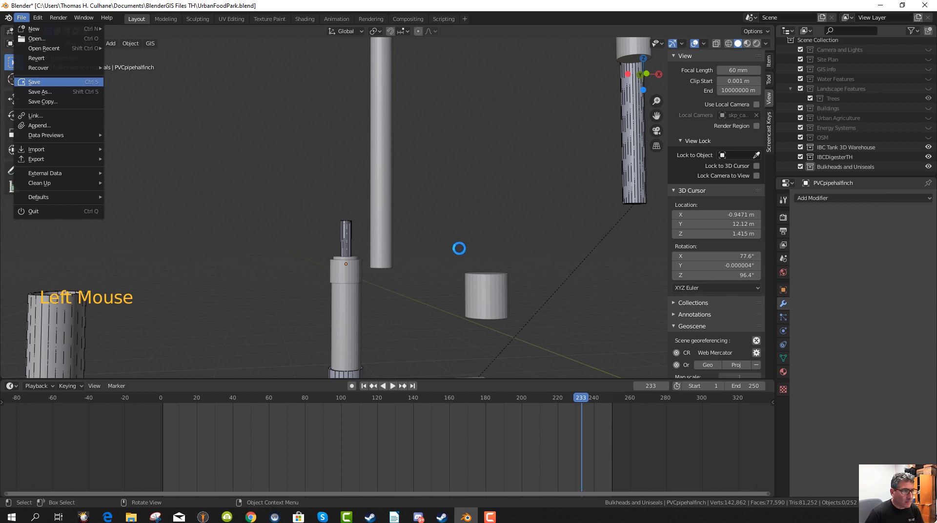
pyautogui.click(19, 18)
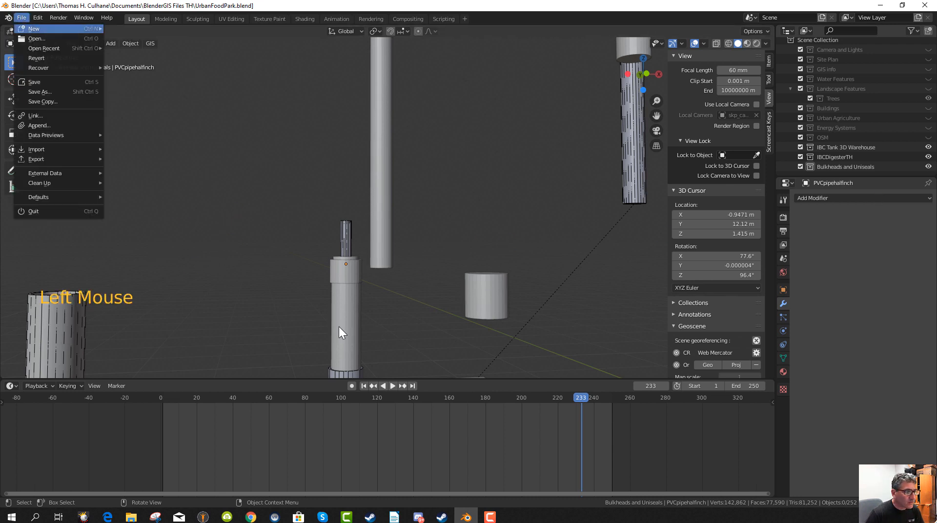
# Switch to File Explorer and look through the 3dWarehouseModelsforproject folder and its model and models subfolders for further plumbing parts.
pyautogui.click(131, 516)
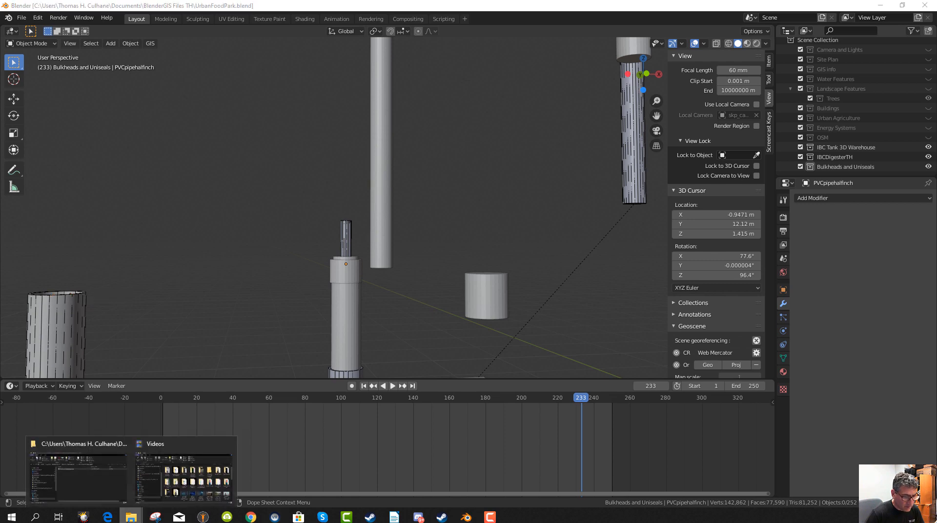
pyautogui.click(86, 446)
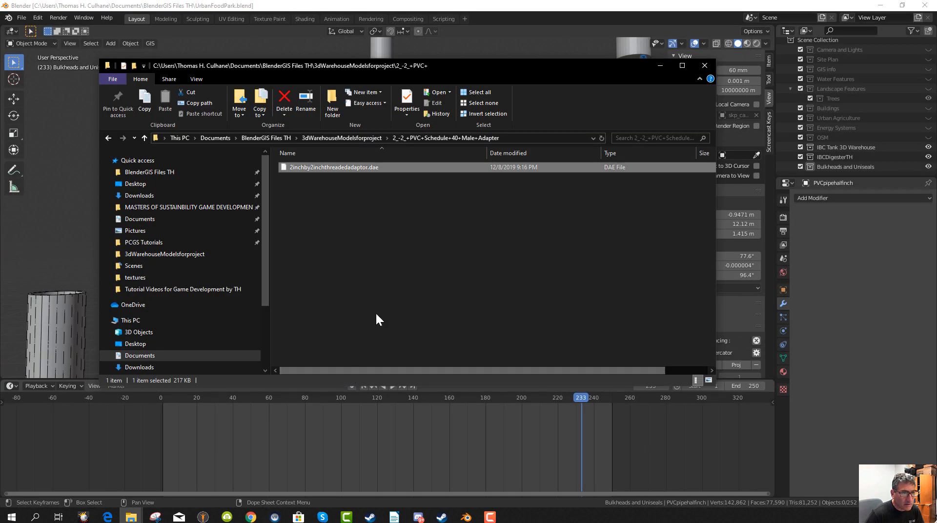
pyautogui.click(312, 138)
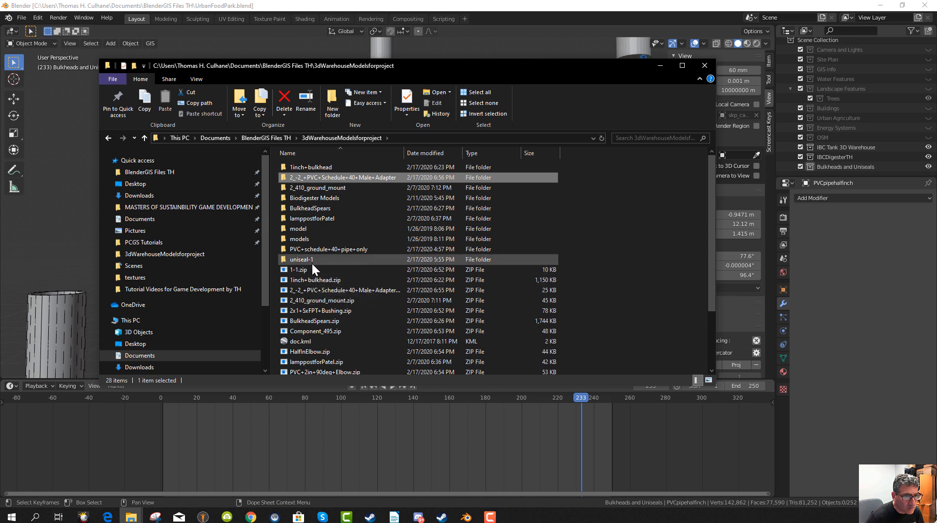
pyautogui.doubleClick(306, 227)
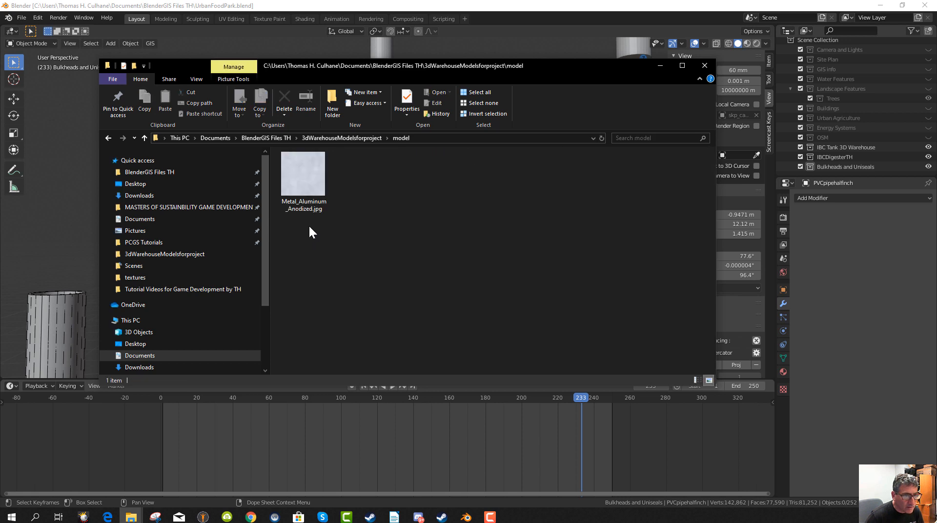
pyautogui.click(272, 138)
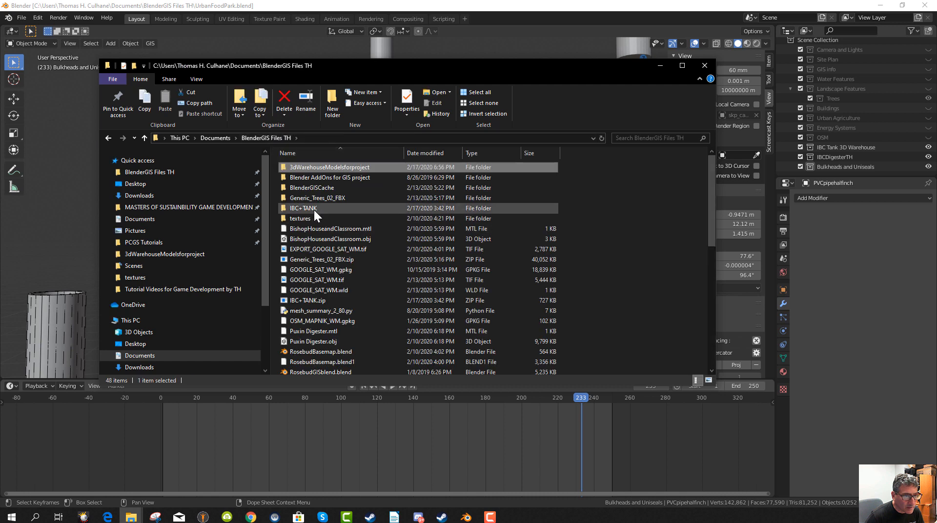
pyautogui.doubleClick(312, 166)
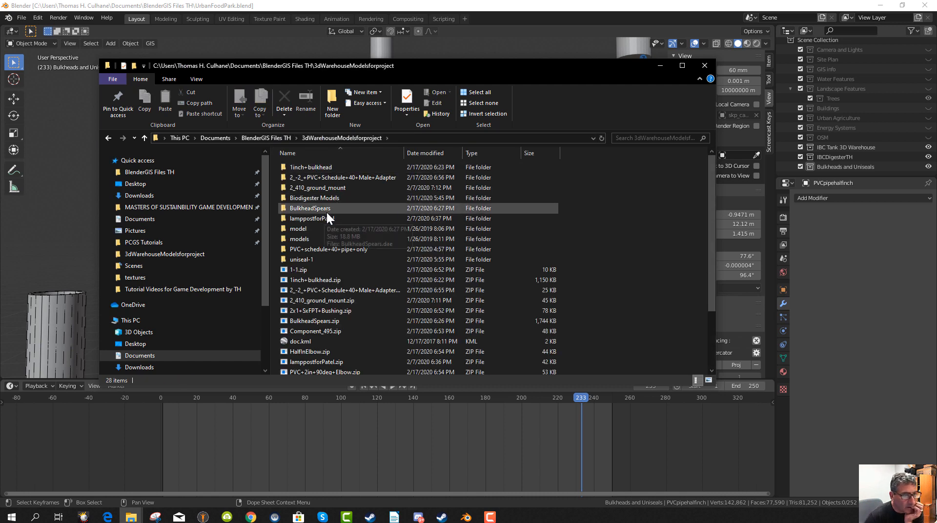
pyautogui.doubleClick(311, 240)
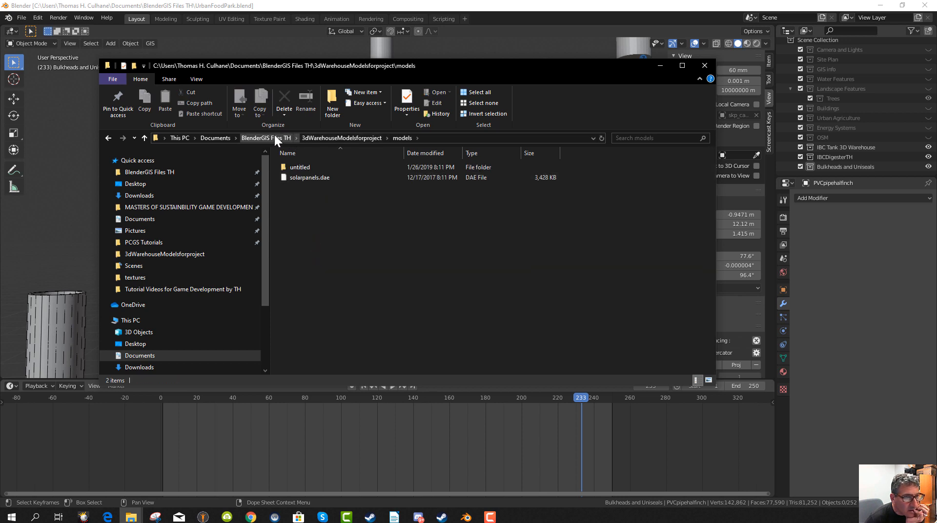
pyautogui.click(317, 137)
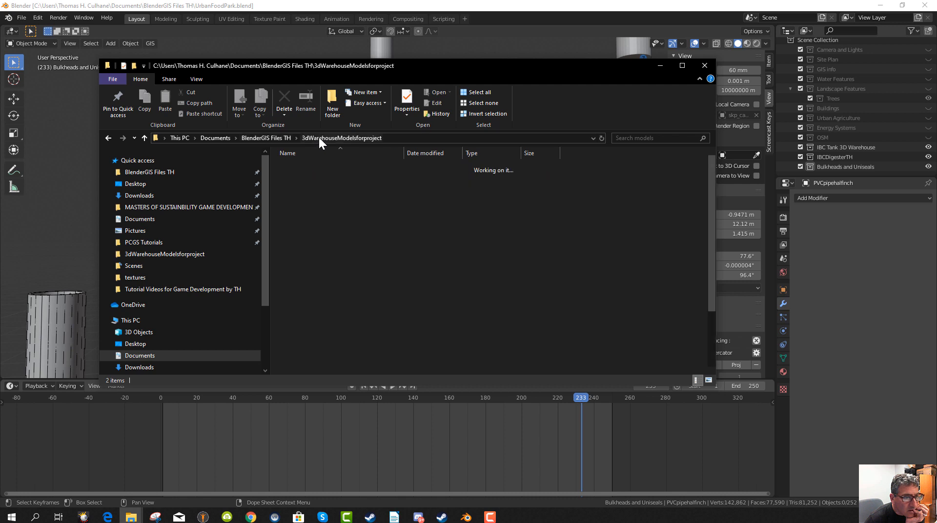
pyautogui.scroll(-3, 358, 280)
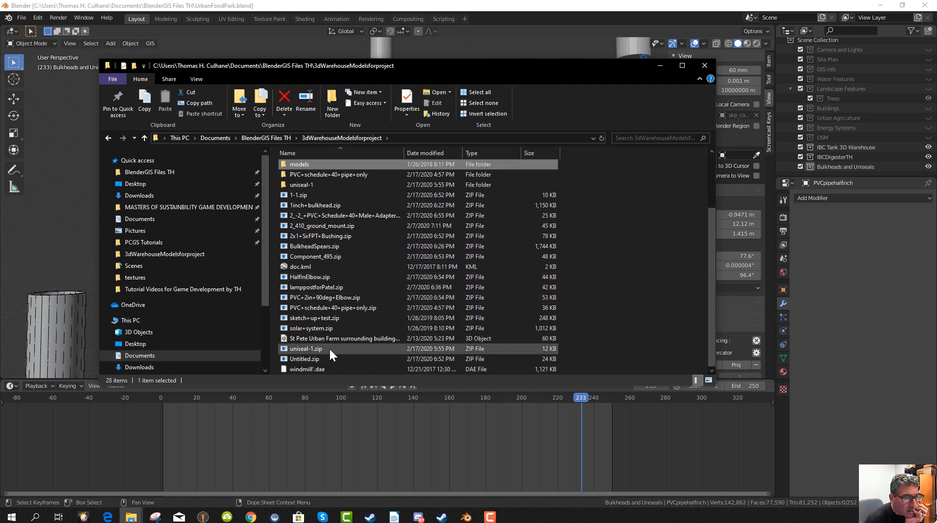
# Extract HalfInElbow.zip with 7-Zip into its own HalfInElbow folder.
pyautogui.moveTo(320, 277)
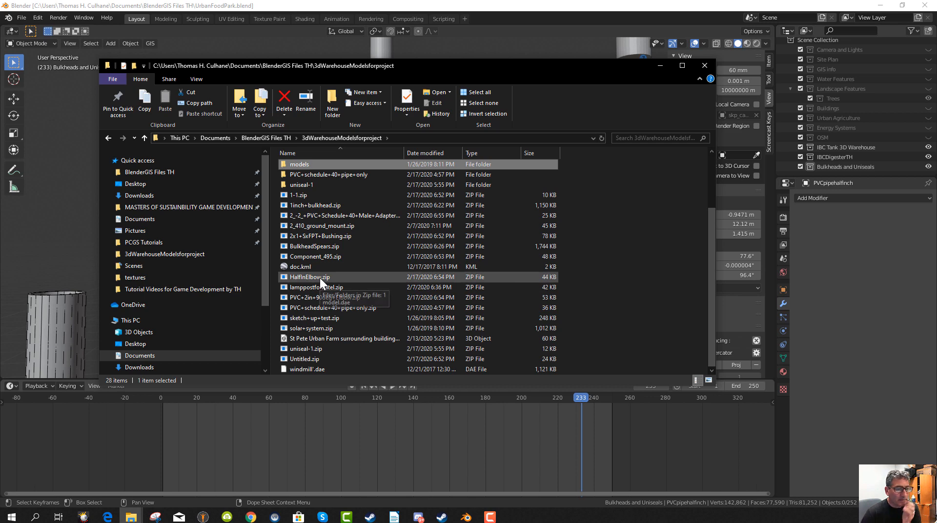
pyautogui.rightClick(320, 277)
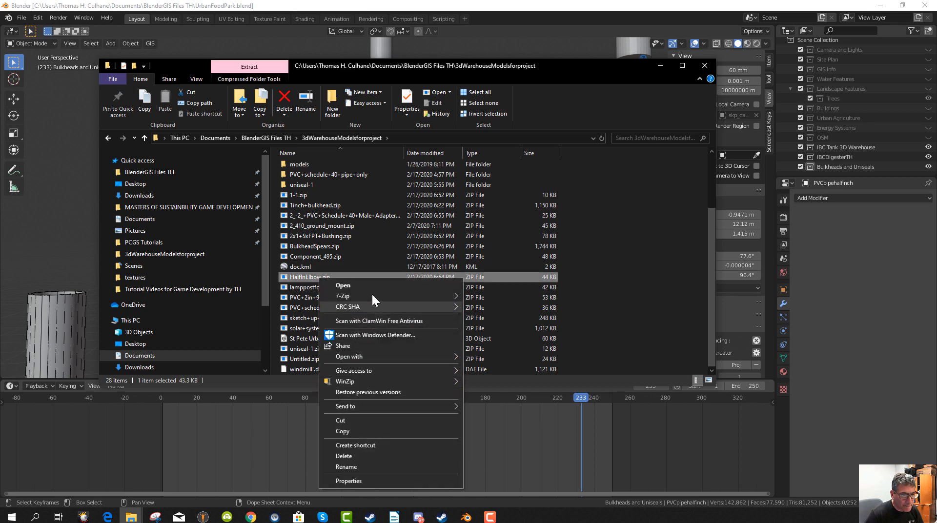
pyautogui.moveTo(371, 293)
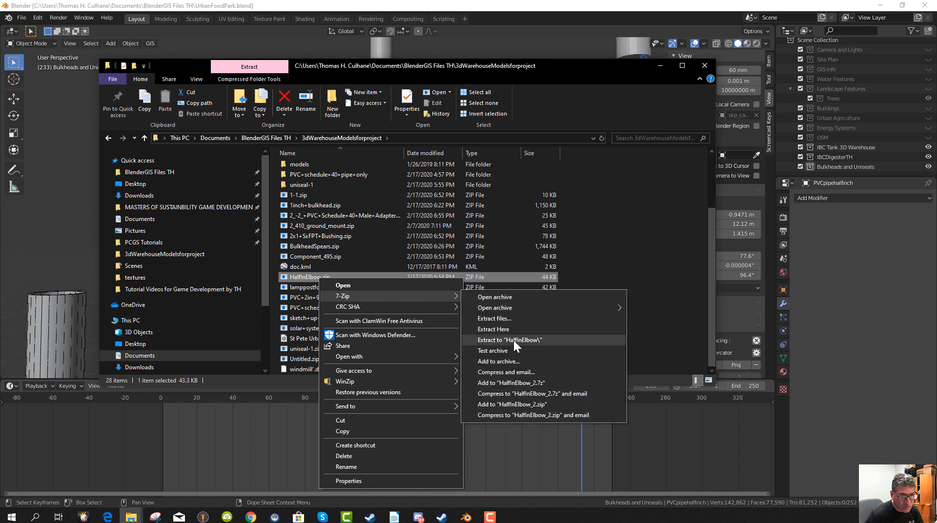
pyautogui.click(513, 341)
pyautogui.scroll(3, 419, 251)
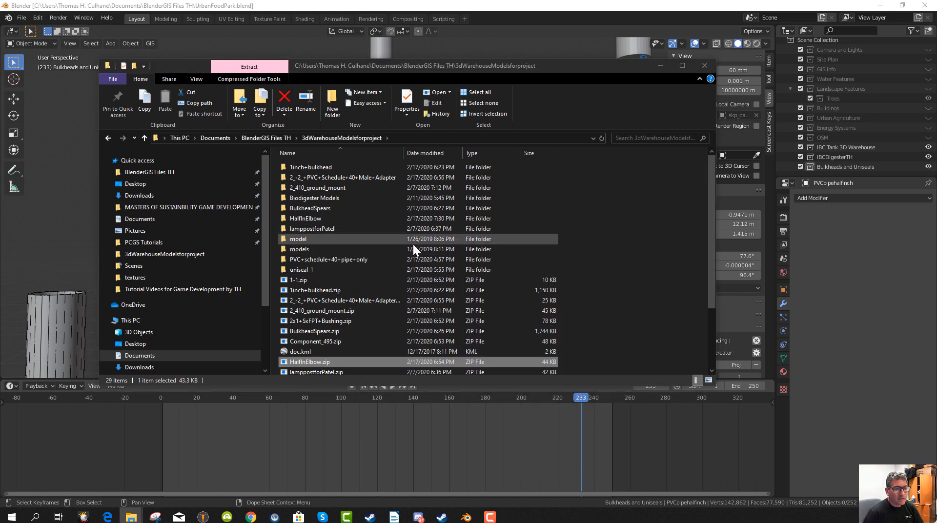
# Rename the model.dae file in the HalfInElbow folder as halfinchelbow.dae.
pyautogui.doubleClick(314, 219)
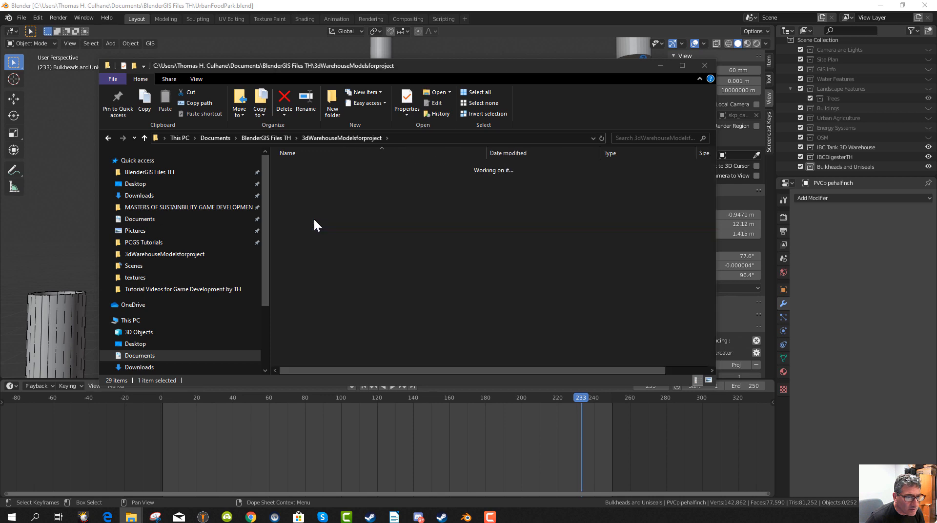
pyautogui.click(293, 168)
pyautogui.doubleClick(293, 168)
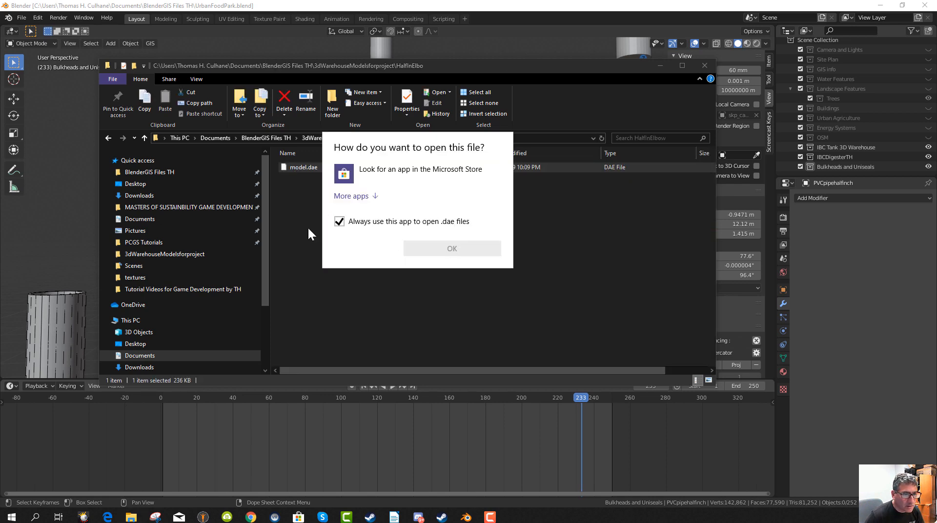
pyautogui.press('Escape')
pyautogui.click(294, 169)
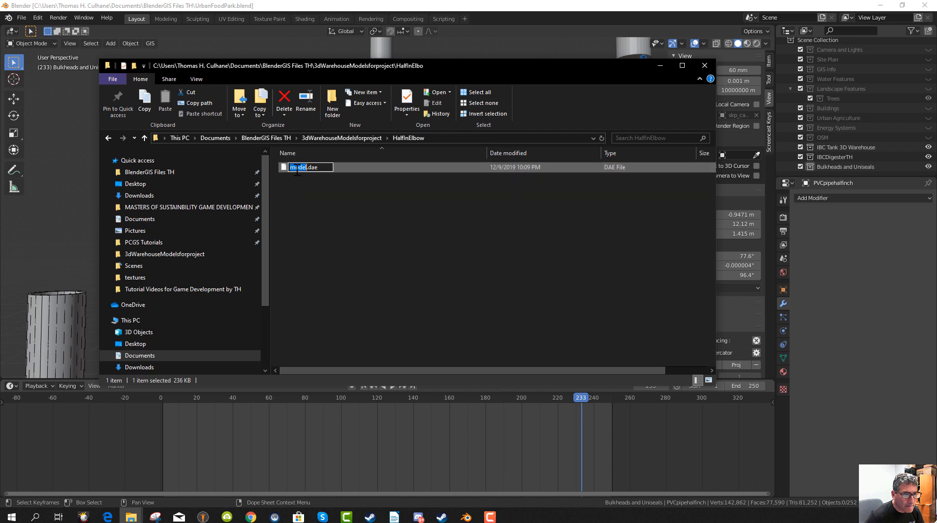
pyautogui.write('halfinch')
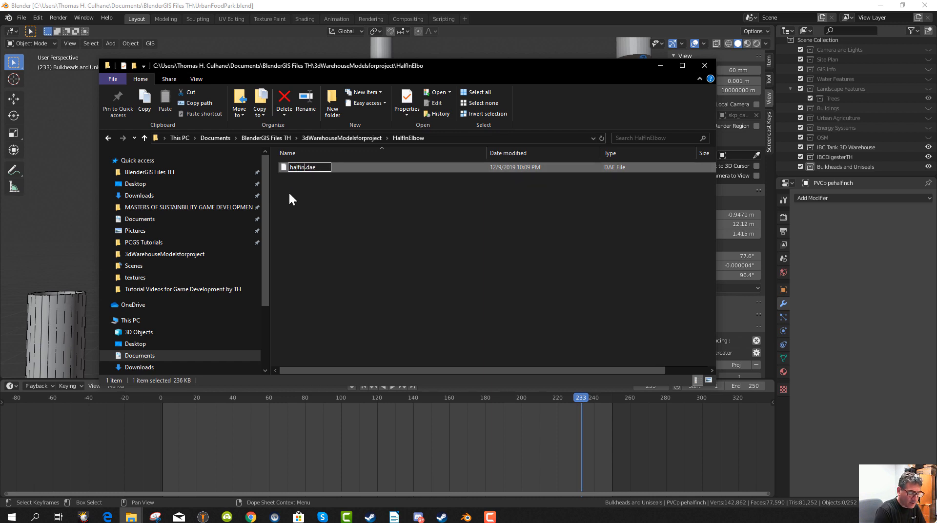
pyautogui.write('elbow')
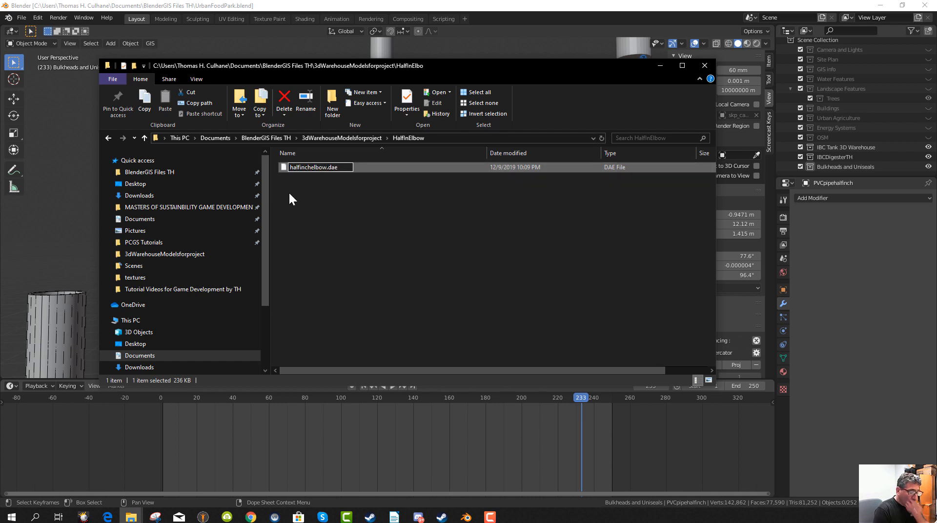
pyautogui.press('Return')
pyautogui.click(335, 254)
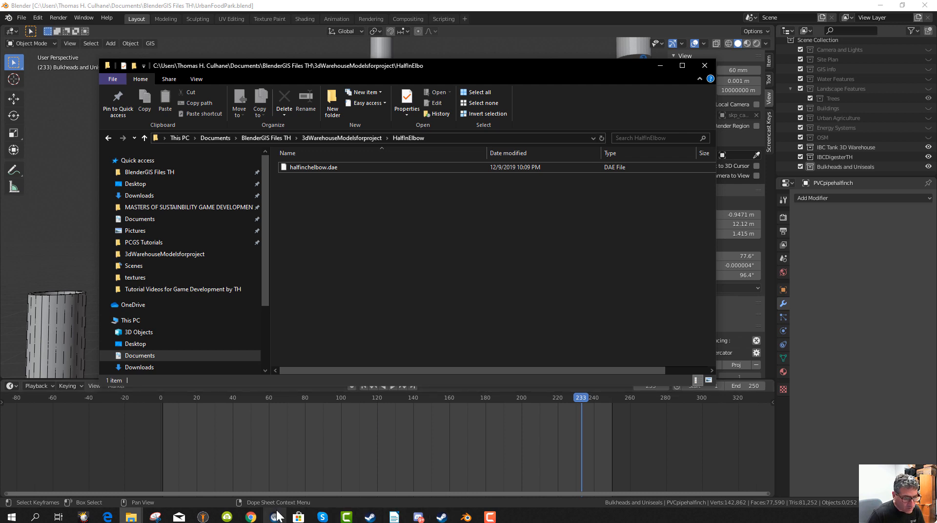
# Switch to the 3D Warehouse page in Chrome and search for "half inch pvc valve".
pyautogui.moveTo(250, 518)
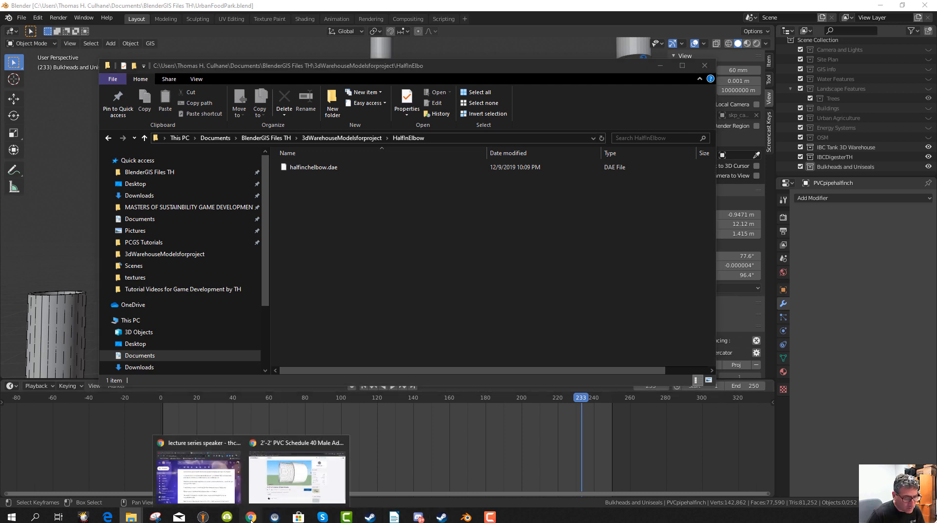
pyautogui.click(283, 466)
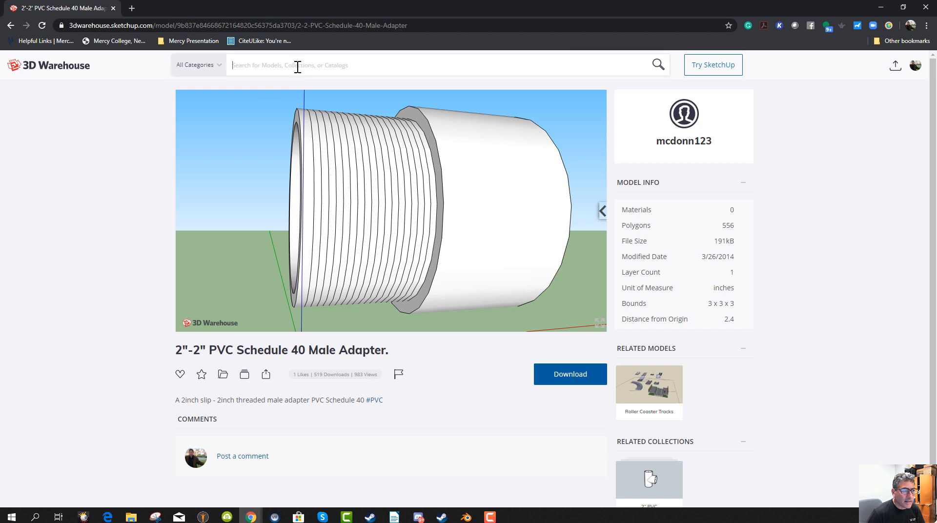
pyautogui.write('1')
pyautogui.press('BackSpace')
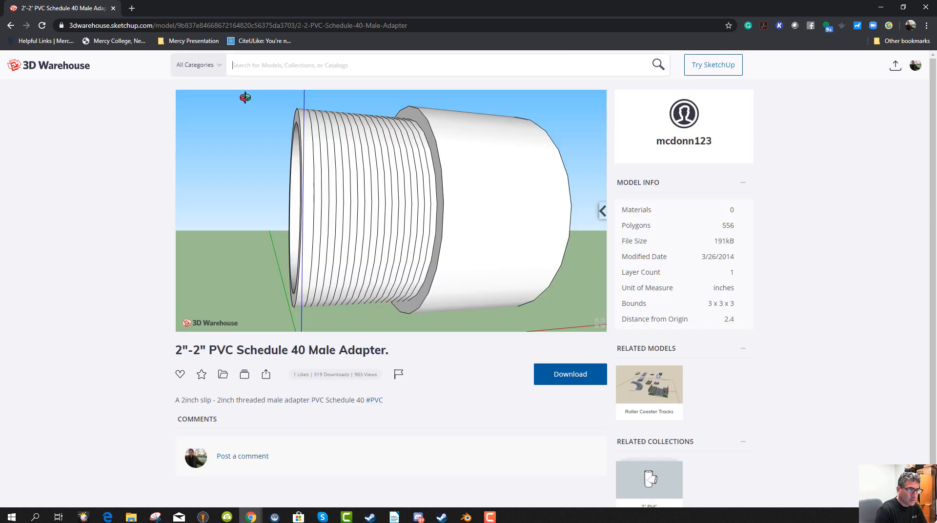
pyautogui.write('g')
pyautogui.press('BackSpace')
pyautogui.write('half')
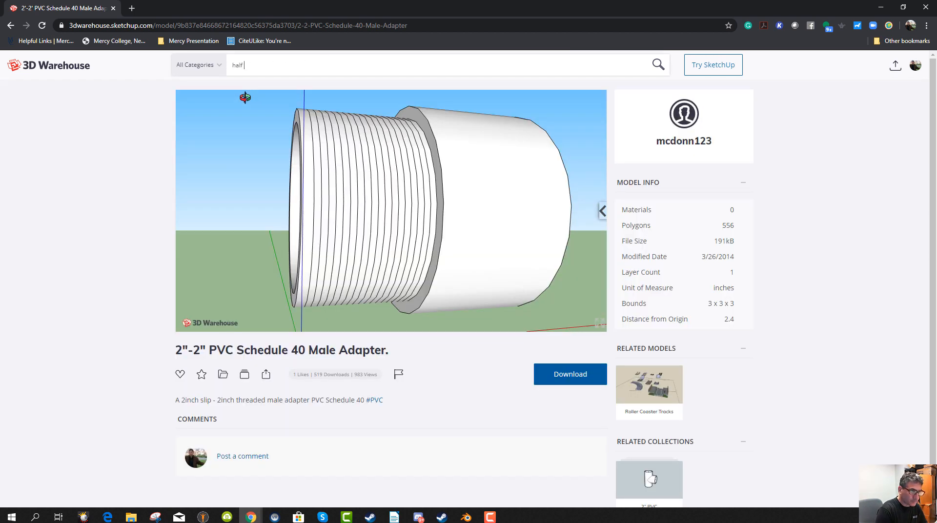
pyautogui.write(' inch pv')
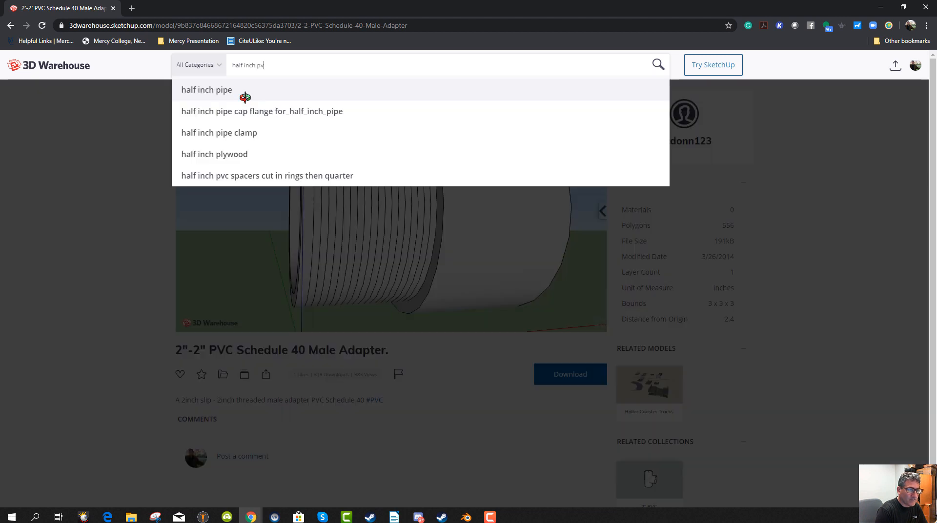
pyautogui.write('c valve')
pyautogui.press('Return')
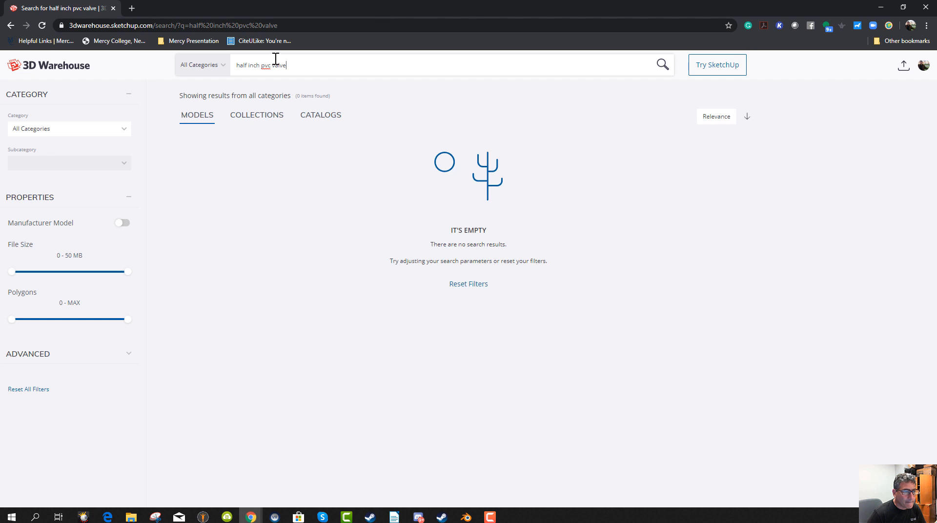
# Search 3D Warehouse for "pvc valve" instead.
pyautogui.moveTo(290, 65); pyautogui.dragTo(214, 63)
pyautogui.write('pv')
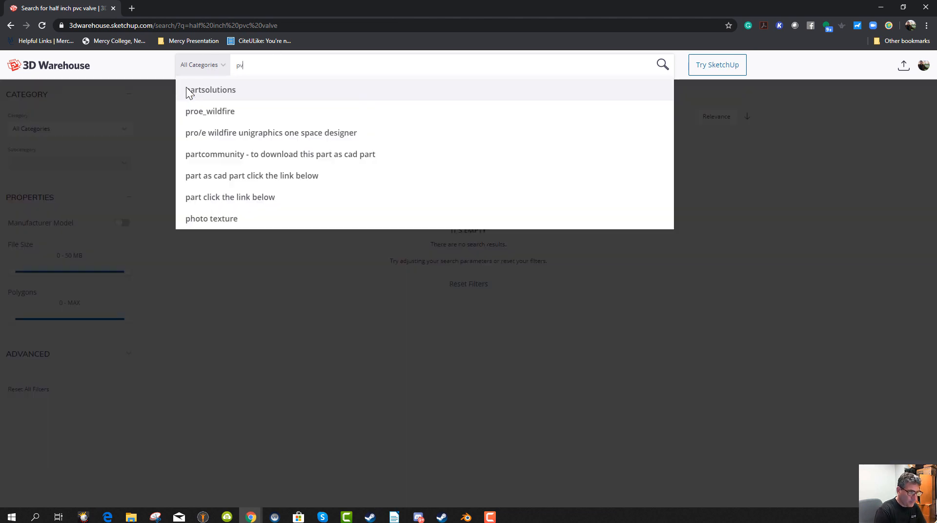
pyautogui.write('c valve')
pyautogui.press('Return')
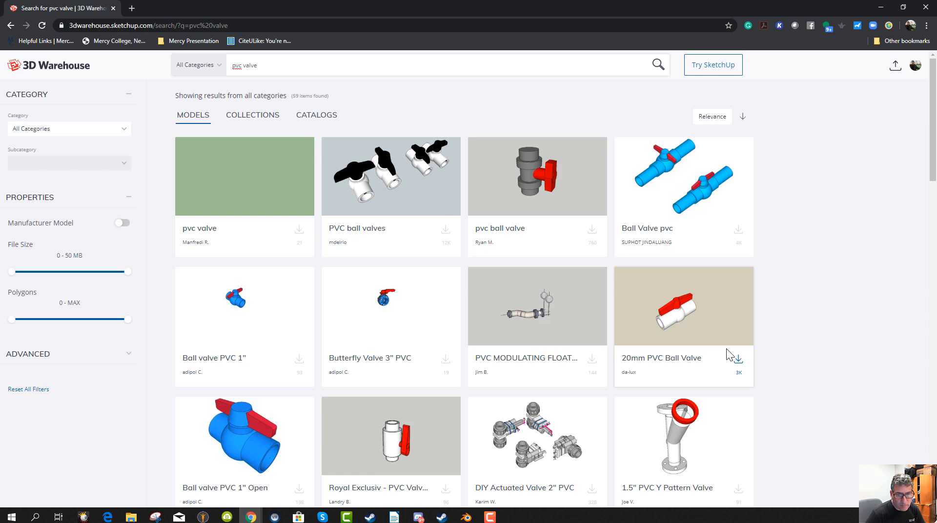
# Download the 20mm PVC Ball Valve model as a Collada file and open the downloaded Untitled.zip.
pyautogui.click(738, 361)
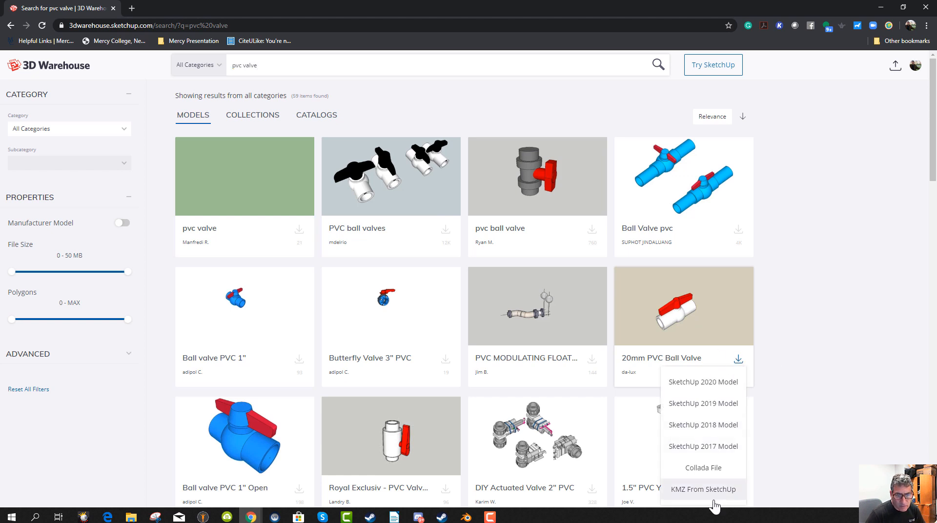
pyautogui.click(707, 469)
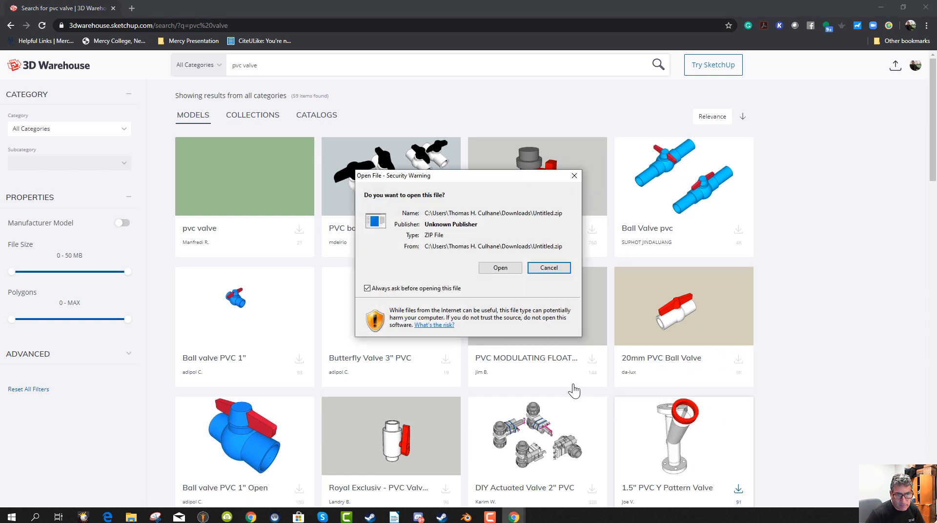
pyautogui.click(500, 269)
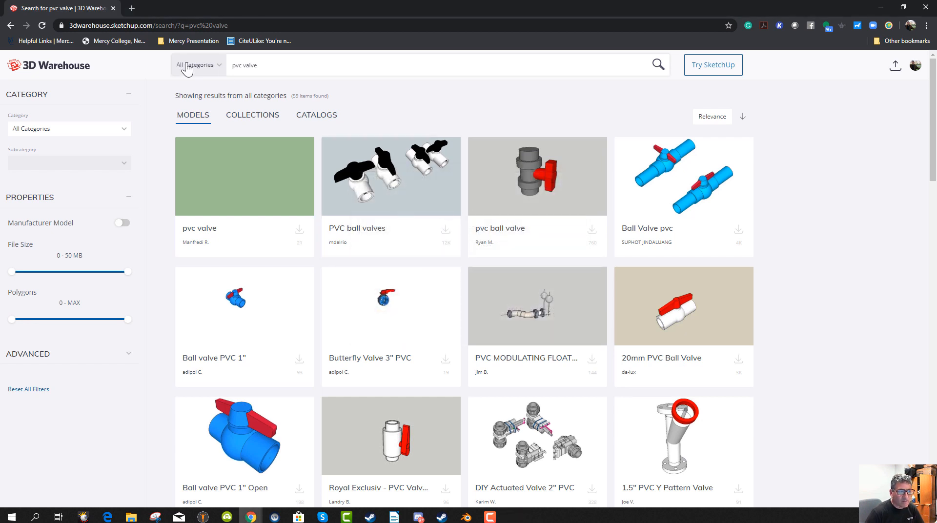
# Search 3D Warehouse for "barbed hose connector" and open the 1/2" barb to 1/2" male NPT model's preview.
pyautogui.tripleClick(264, 65)
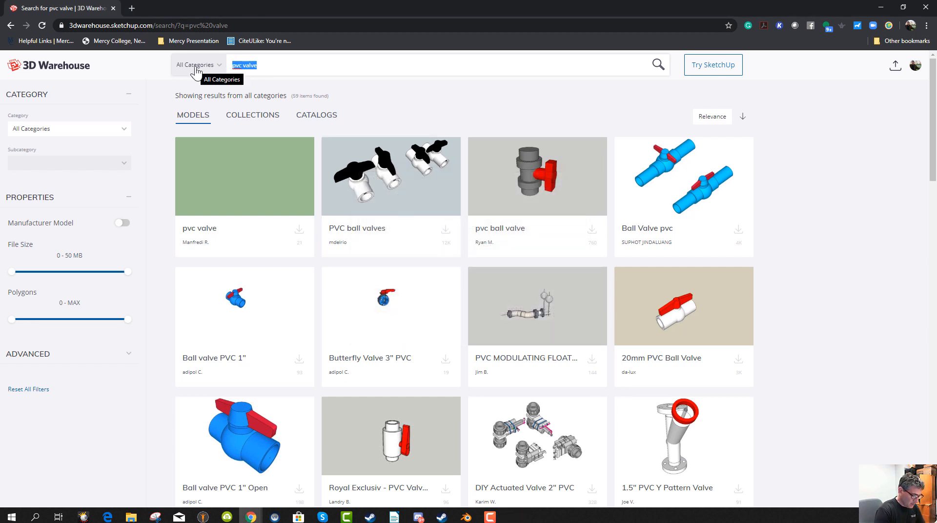
pyautogui.write('barbed hose')
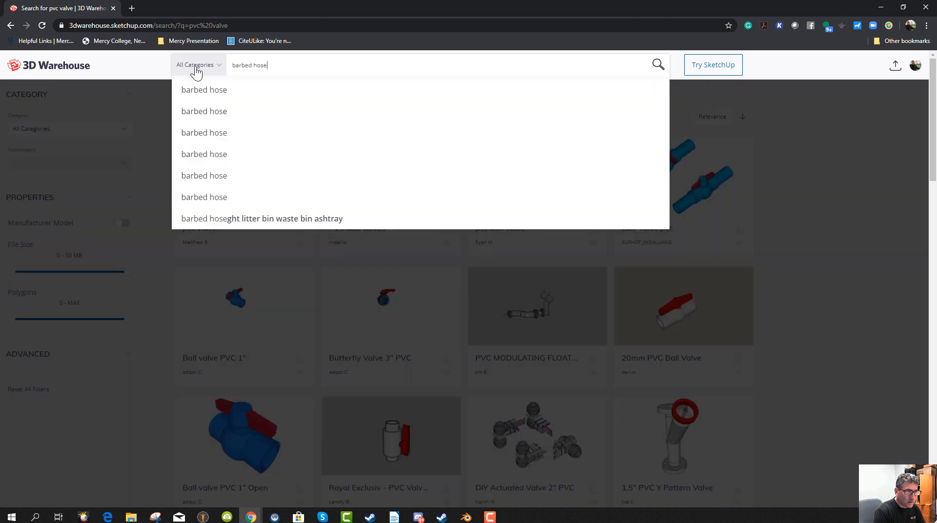
pyautogui.press('Return')
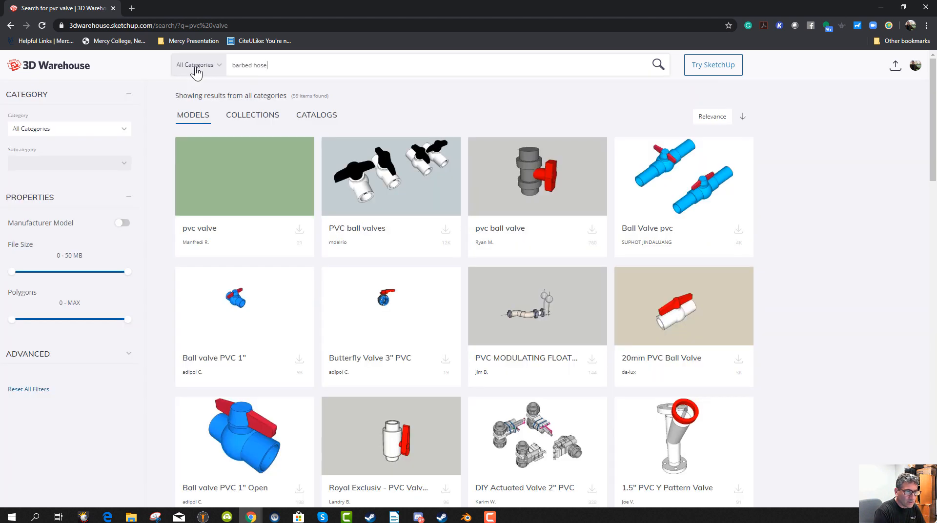
pyautogui.write('connector')
pyautogui.press('Return')
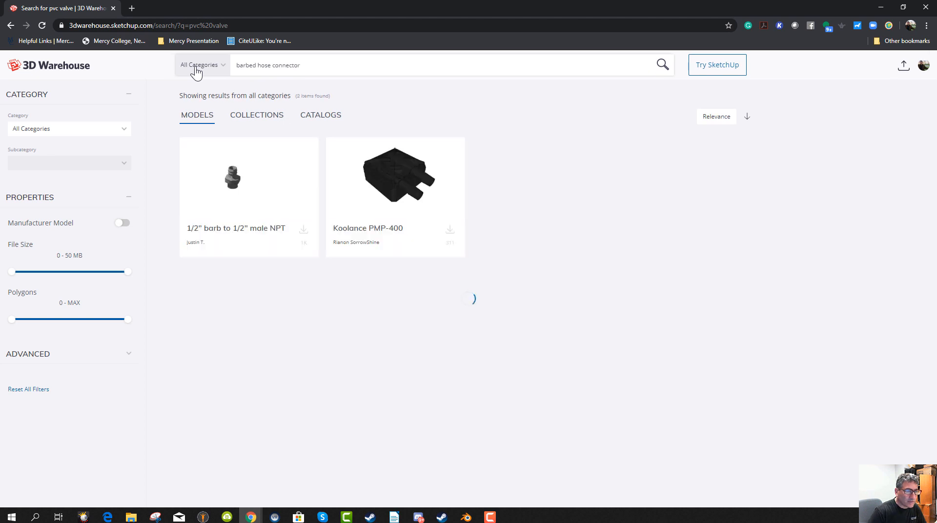
pyautogui.click(237, 179)
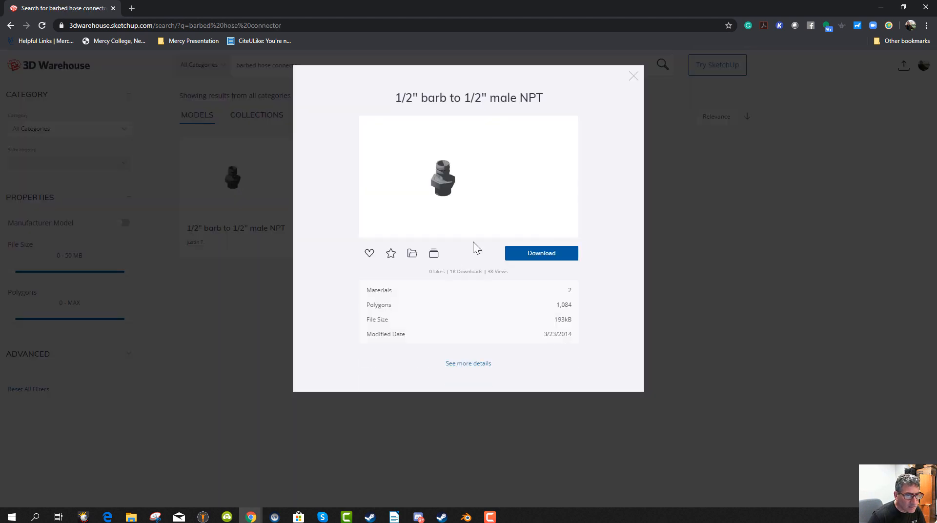
# Download the 1/2" barb to 1/2" male NPT model as a Collada file, open 0.zip and close the model preview.
pyautogui.click(572, 260)
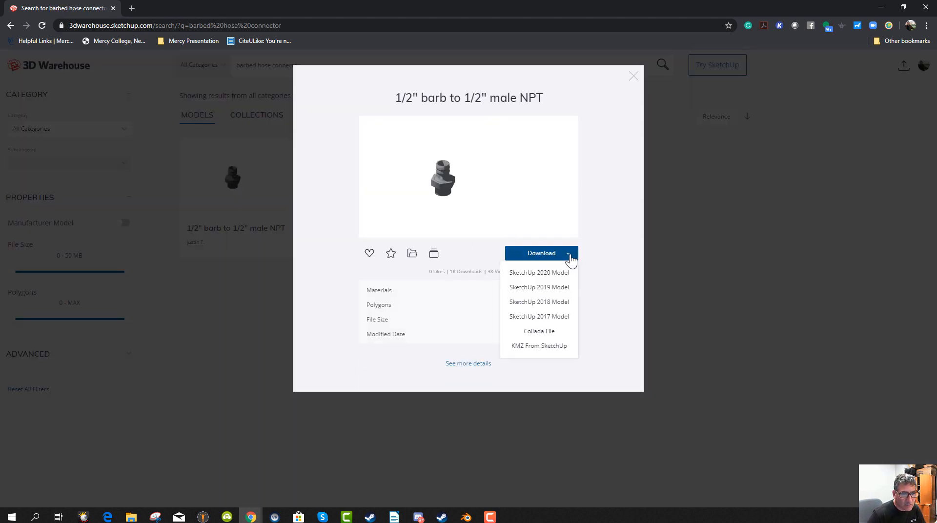
pyautogui.click(547, 333)
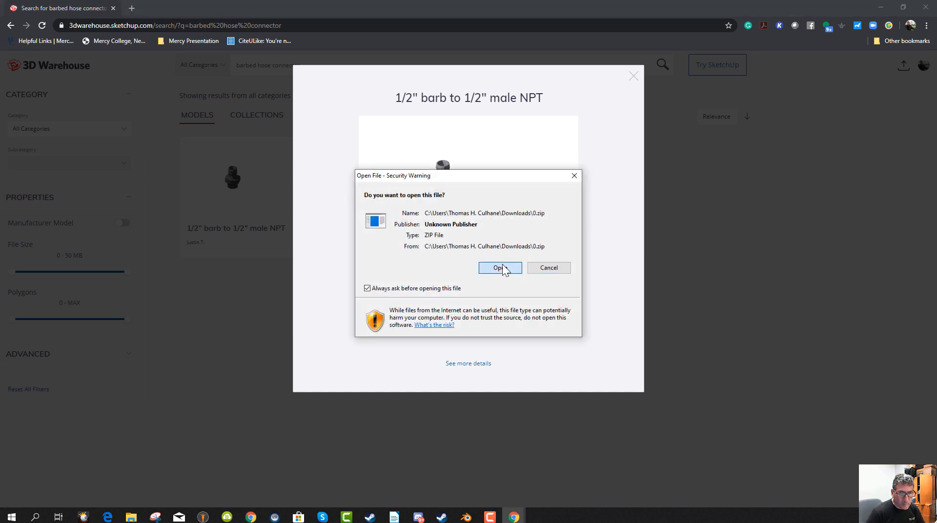
pyautogui.click(499, 268)
pyautogui.click(633, 77)
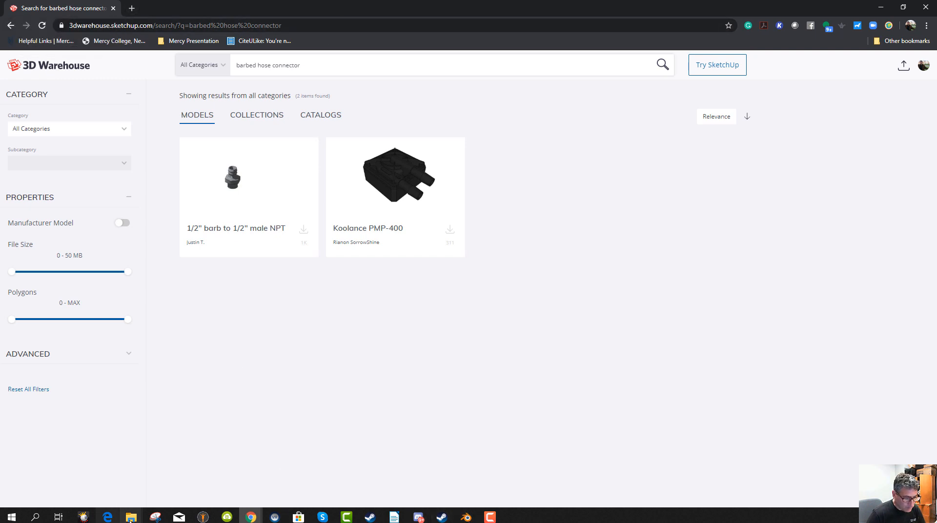
# Switch to the File Explorer window, open the Downloads folder and rename Untitled.zip to PVCvalve.zip.
pyautogui.moveTo(131, 520)
pyautogui.click(120, 449)
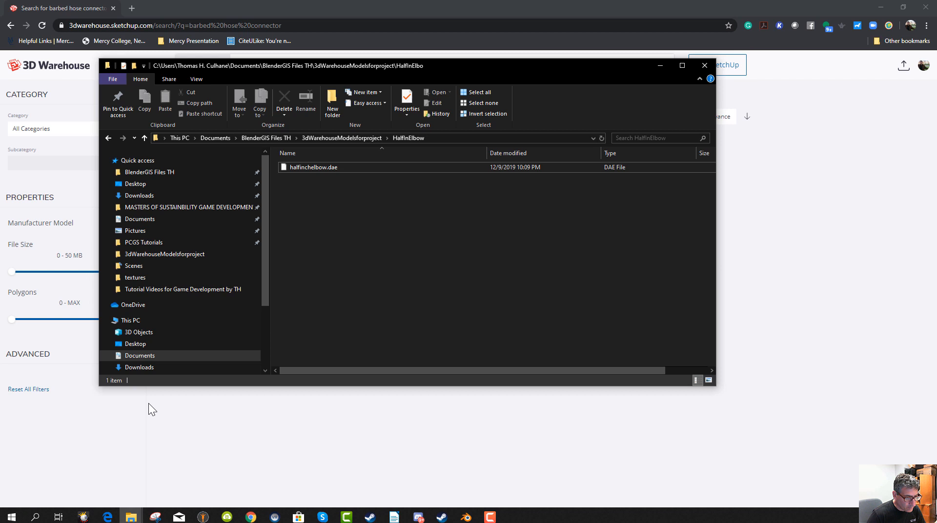
pyautogui.click(151, 196)
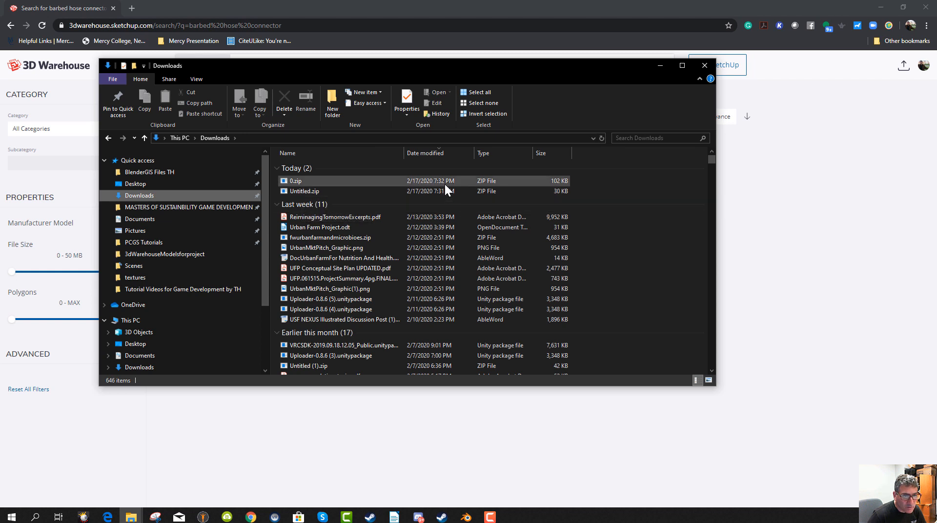
pyautogui.click(303, 192)
pyautogui.click(303, 192)
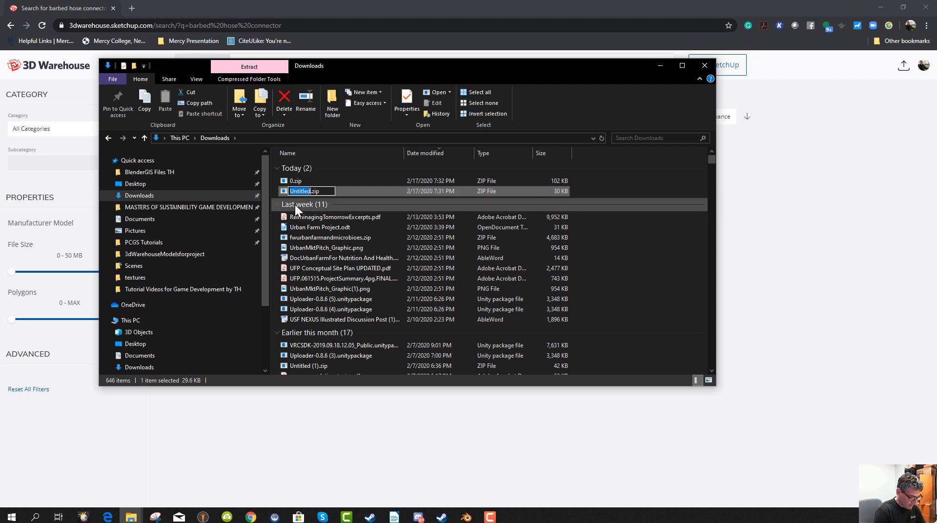
pyautogui.write('PVCvalve')
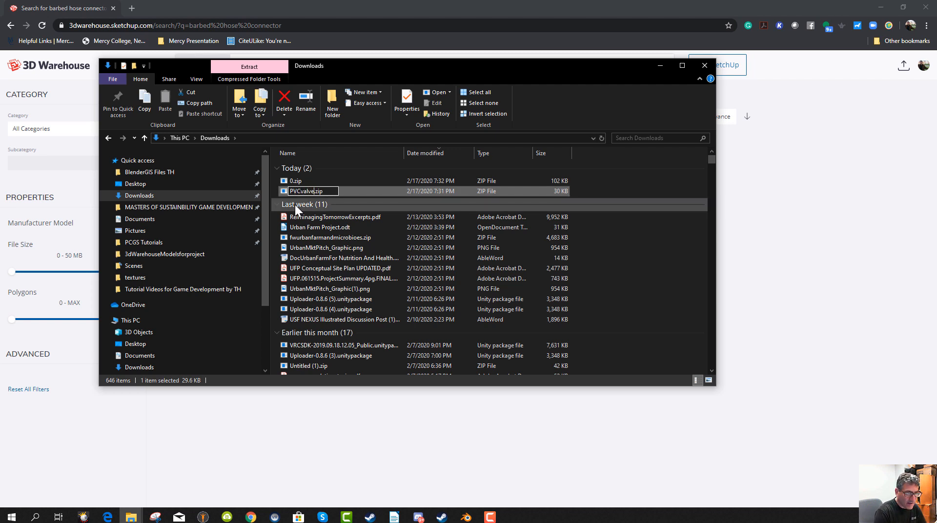
pyautogui.press('Return')
# Rename the downloaded 0.zip file to barbedhoseconnector.zip.
pyautogui.click(296, 181)
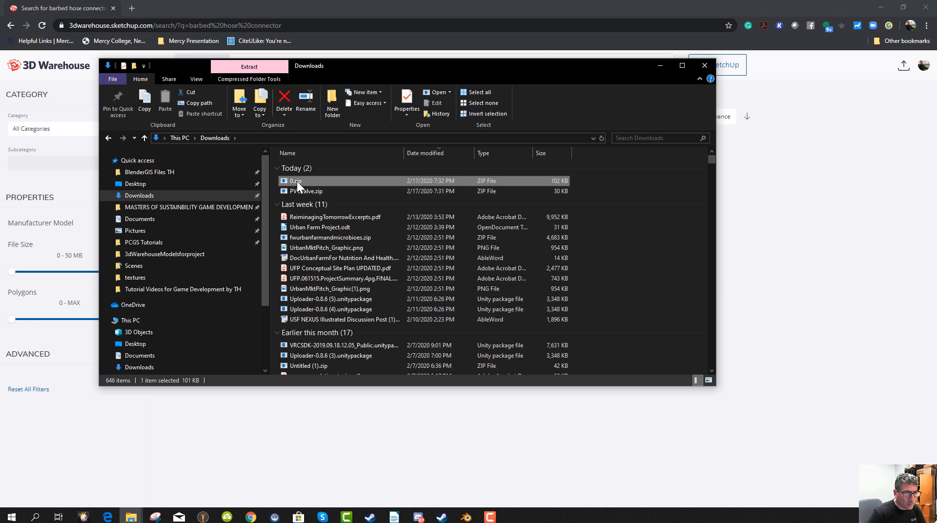
pyautogui.click(298, 180)
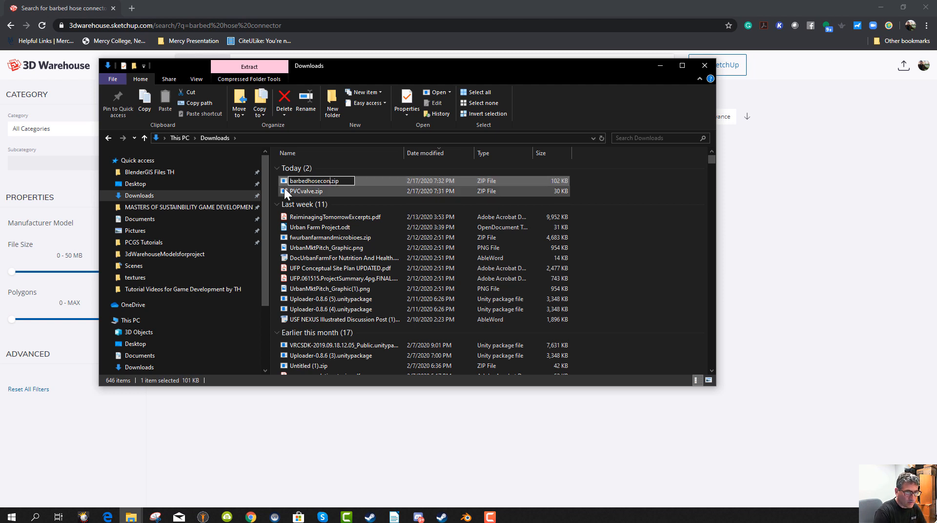
pyautogui.write('barbedhoseconnector')
pyautogui.press('Return')
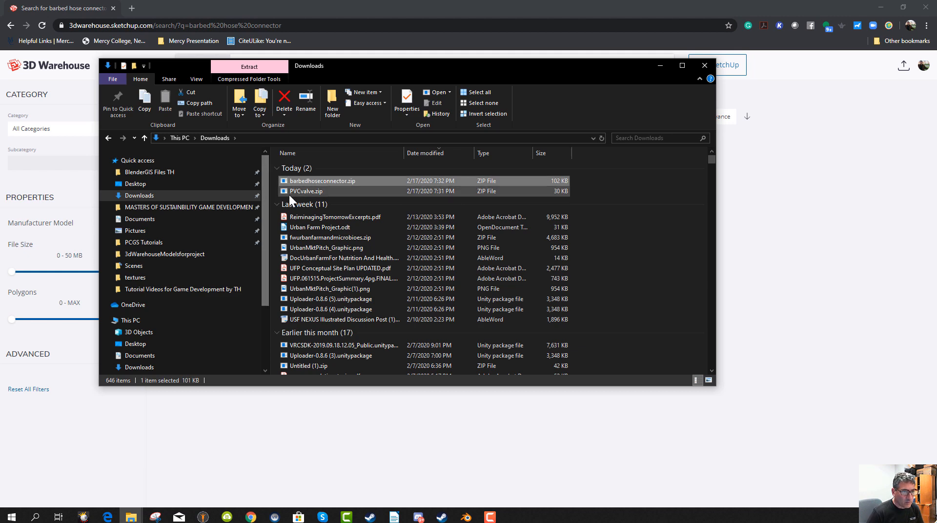
# Move barbedhoseconnector.zip and PVCvalve.zip from Downloads into the 3dWarehouseModelsforproject folder inside BlenderGIS Files TH.
pyautogui.keyDown('ctrl'); pyautogui.click(291, 190); pyautogui.keyUp('ctrl')
pyautogui.rightClick(299, 184)
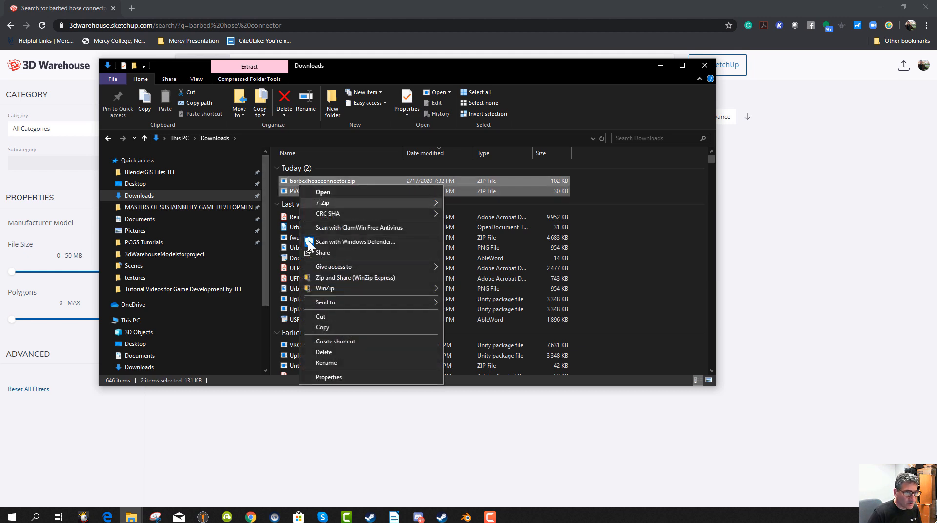
pyautogui.click(321, 316)
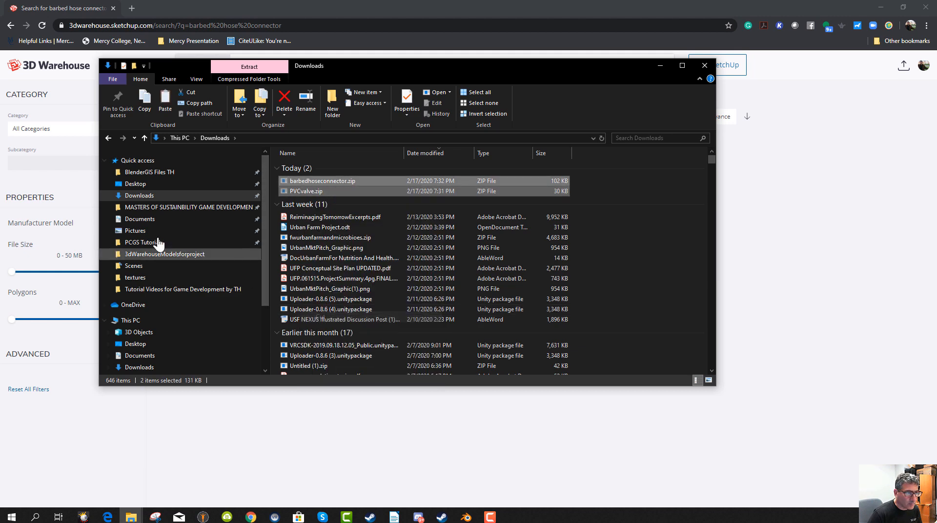
pyautogui.click(149, 171)
pyautogui.doubleClick(317, 166)
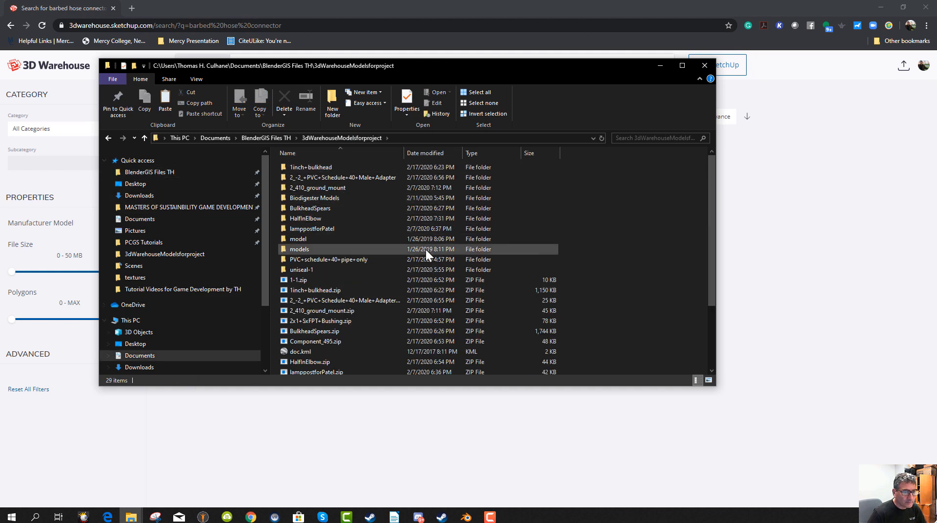
pyautogui.scroll(-3, 425, 250)
pyautogui.rightClick(526, 181)
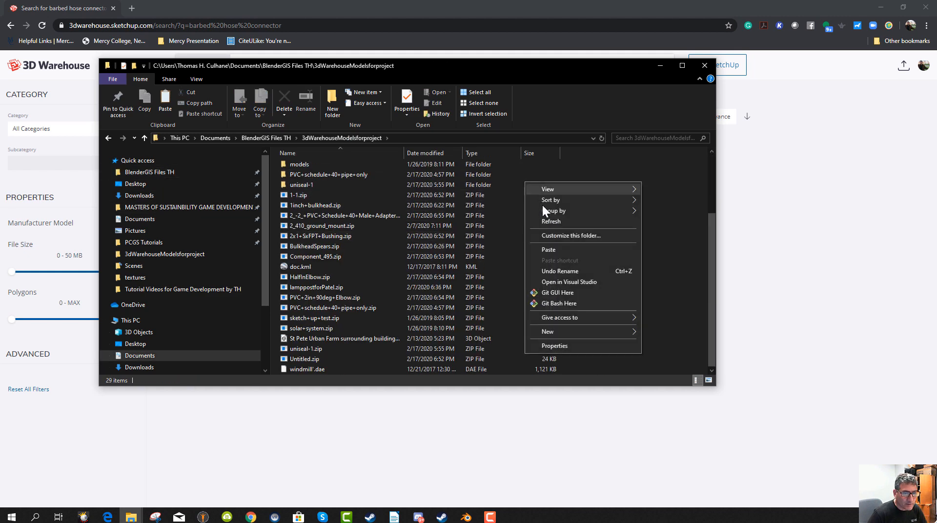
pyautogui.click(549, 250)
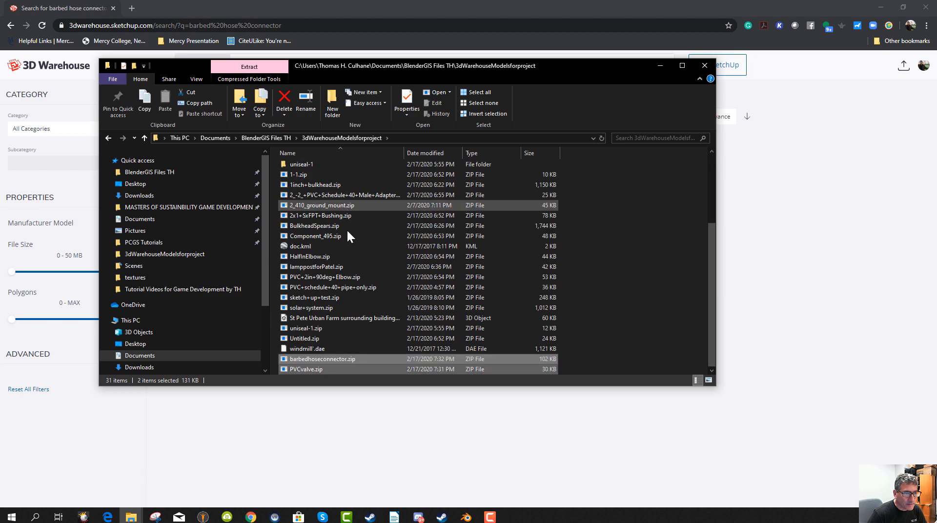
# Extract both moved zip files with 7-Zip, each into a folder of its own name.
pyautogui.rightClick(315, 362)
pyautogui.moveTo(366, 179)
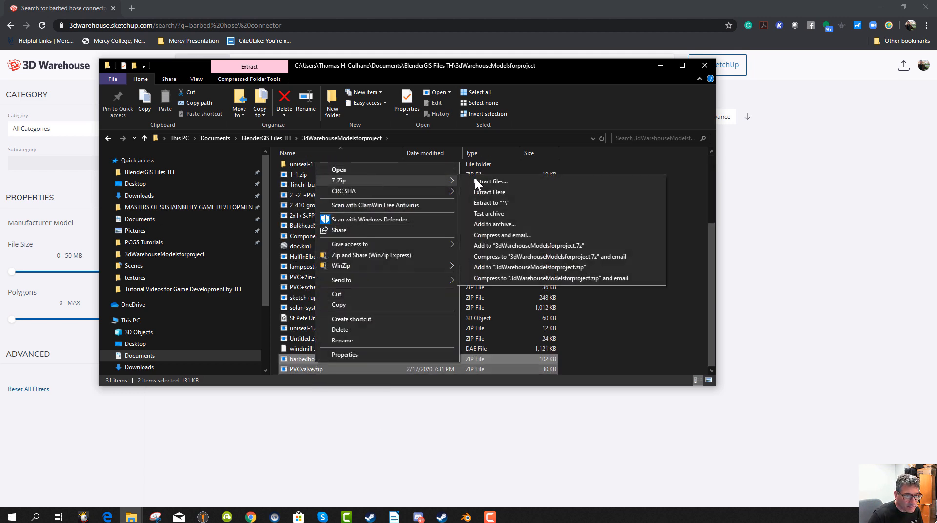
pyautogui.click(510, 203)
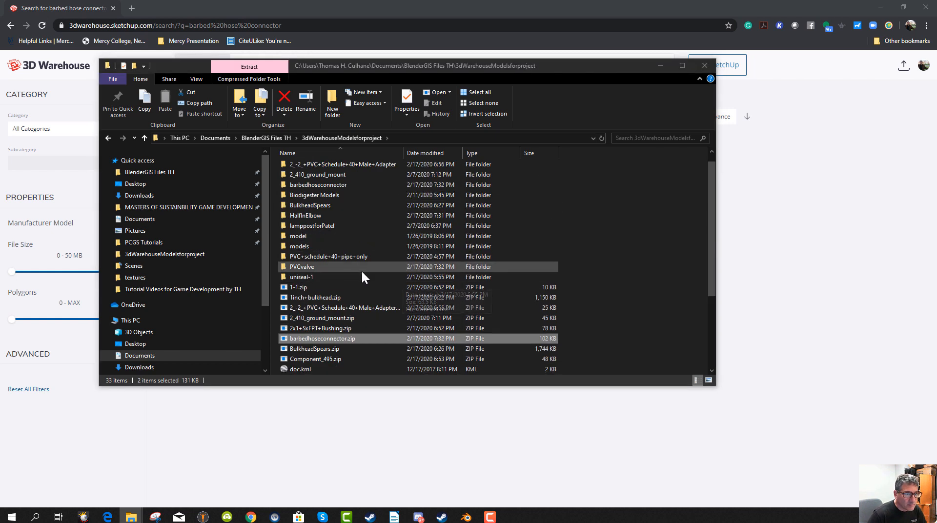
# Rename model.dae in the extracted PVCvalve folder to PVCvalve.dae.
pyautogui.click(305, 282)
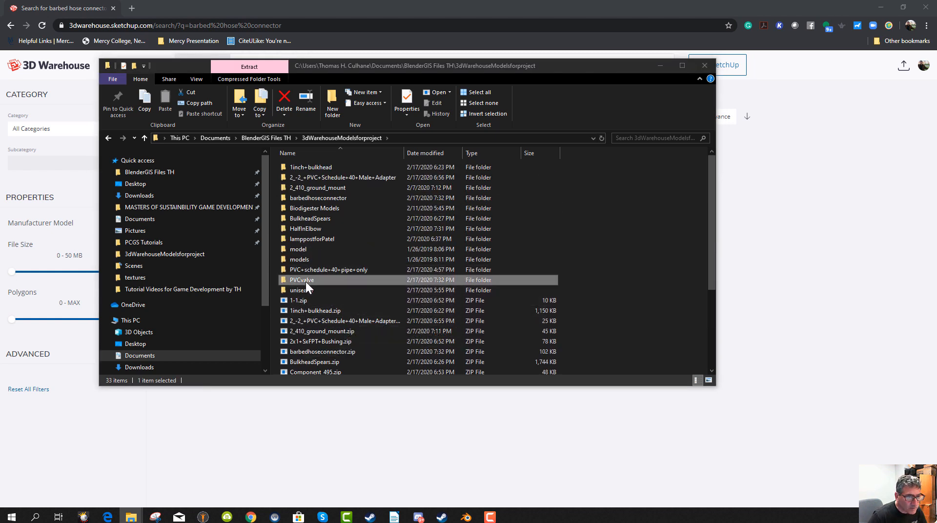
pyautogui.doubleClick(307, 282)
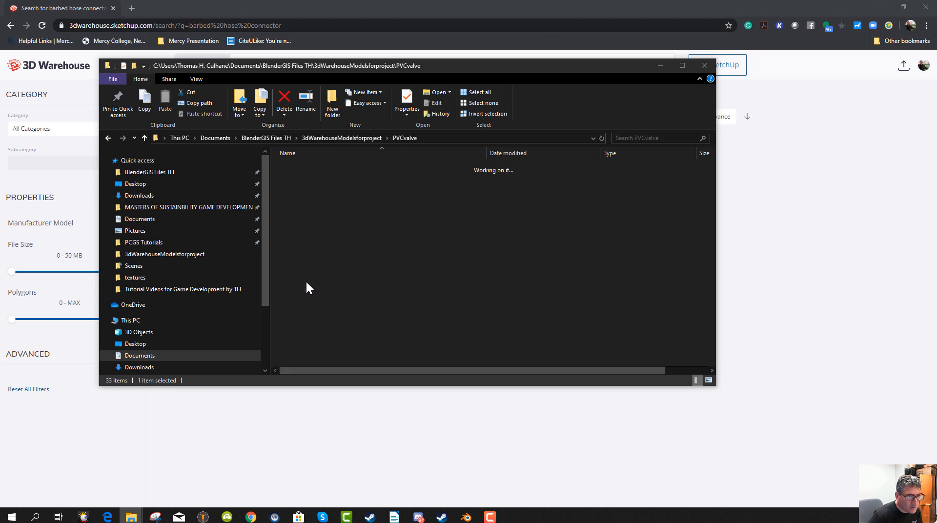
pyautogui.doubleClick(301, 167)
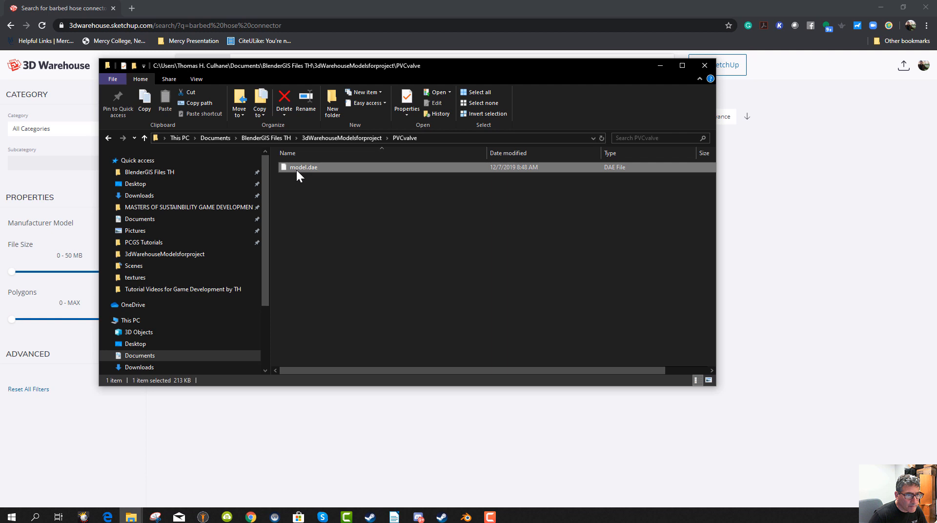
pyautogui.click(297, 170)
pyautogui.write('P')
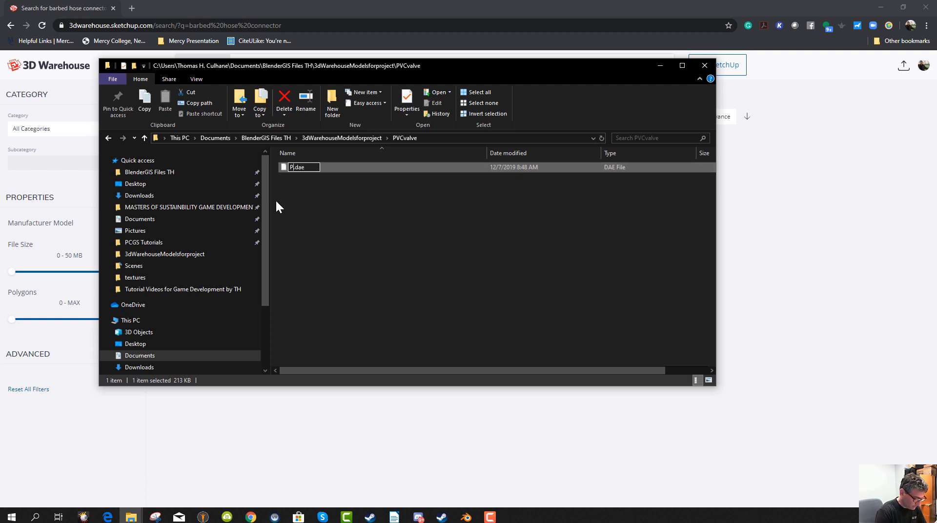
pyautogui.write('VCvalve')
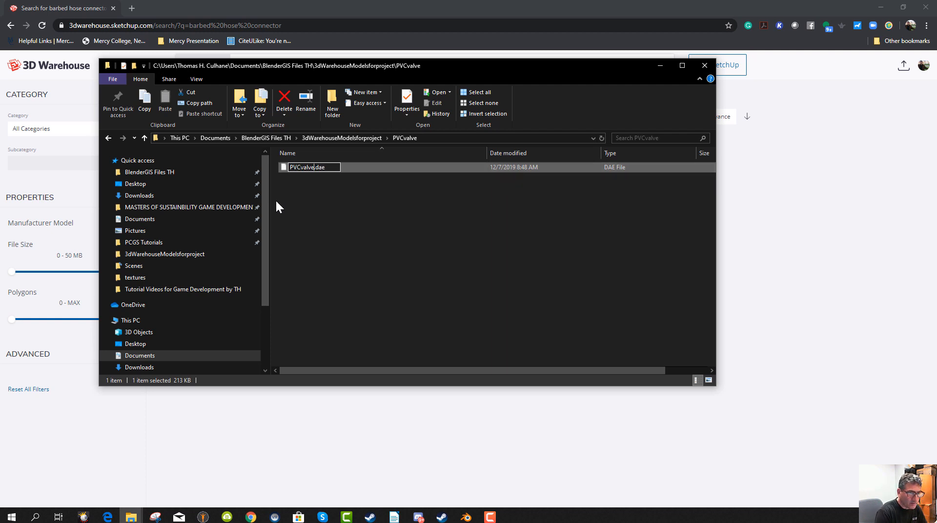
pyautogui.press('Return')
# Rename model.dae in the barbedhoseconnector folder to barbedhose.dae and open its model subfolder.
pyautogui.click(327, 138)
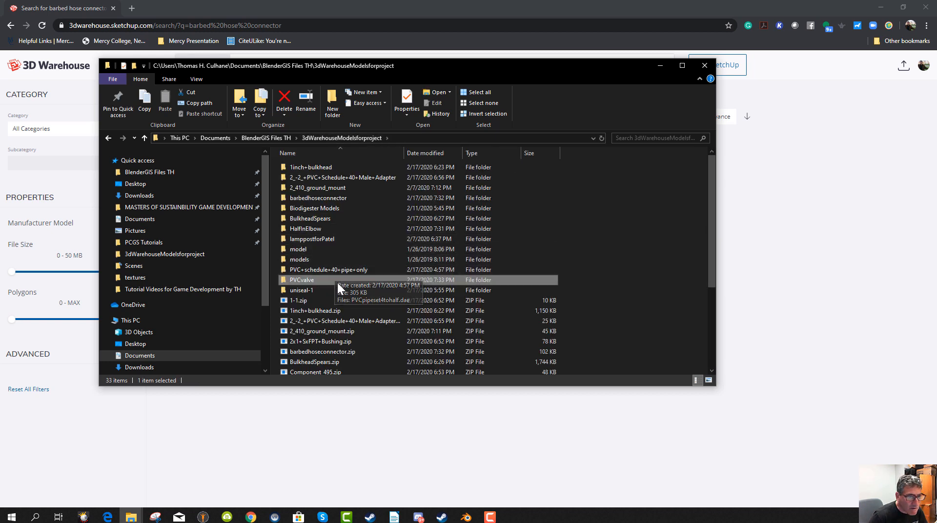
pyautogui.doubleClick(319, 197)
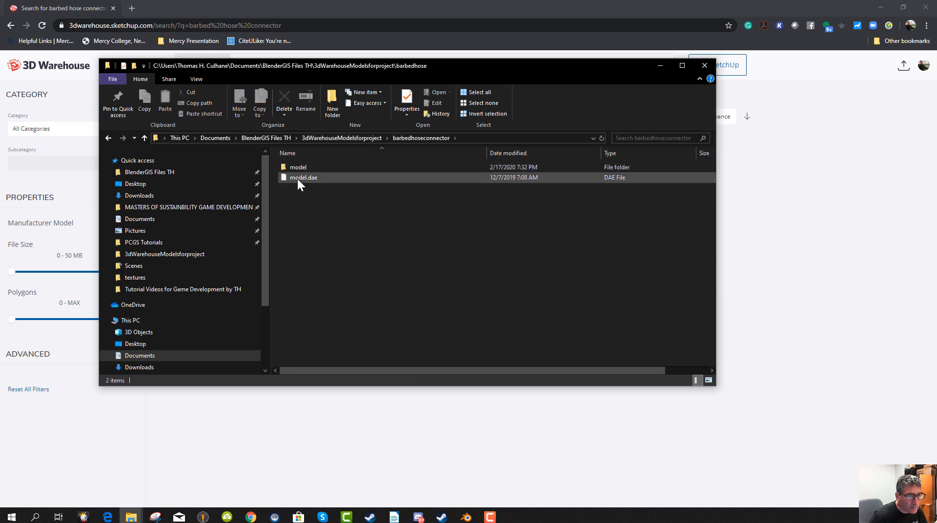
pyautogui.click(296, 178)
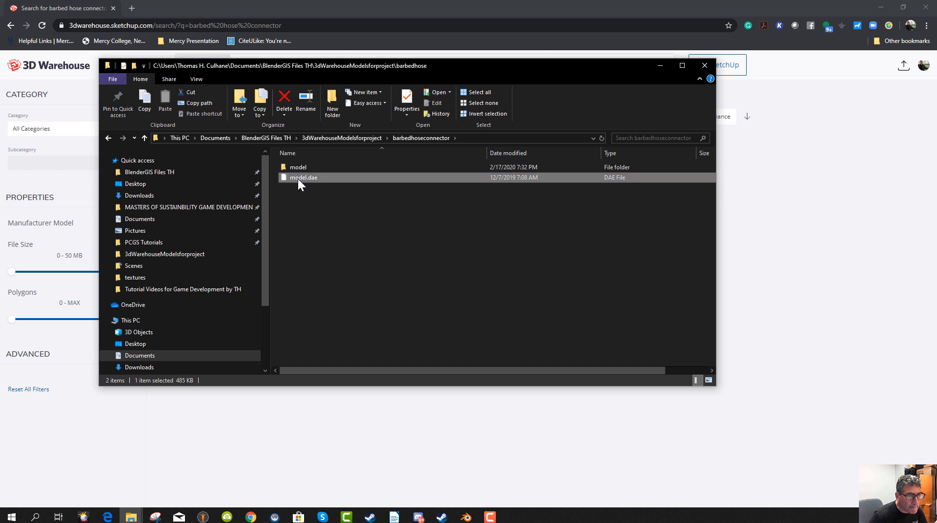
pyautogui.click(298, 178)
pyautogui.write('barbedhos')
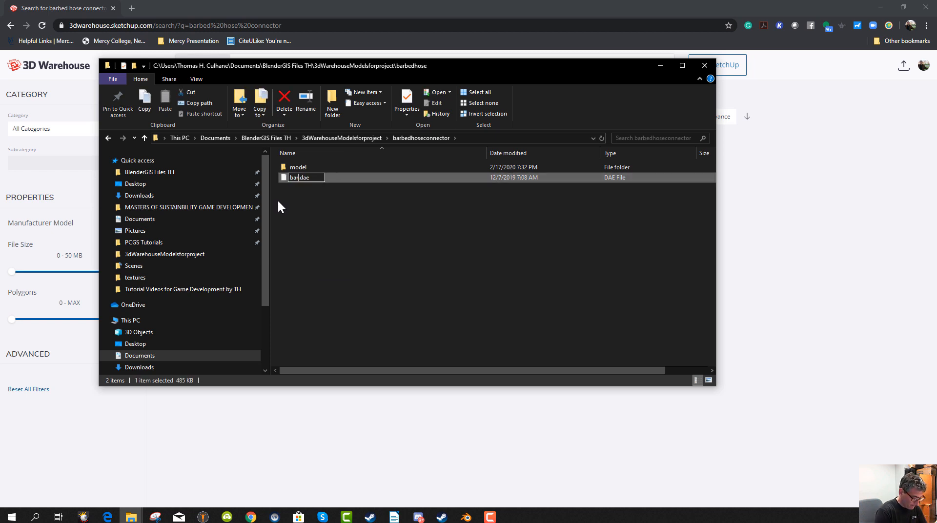
pyautogui.write('e')
pyautogui.press('Return')
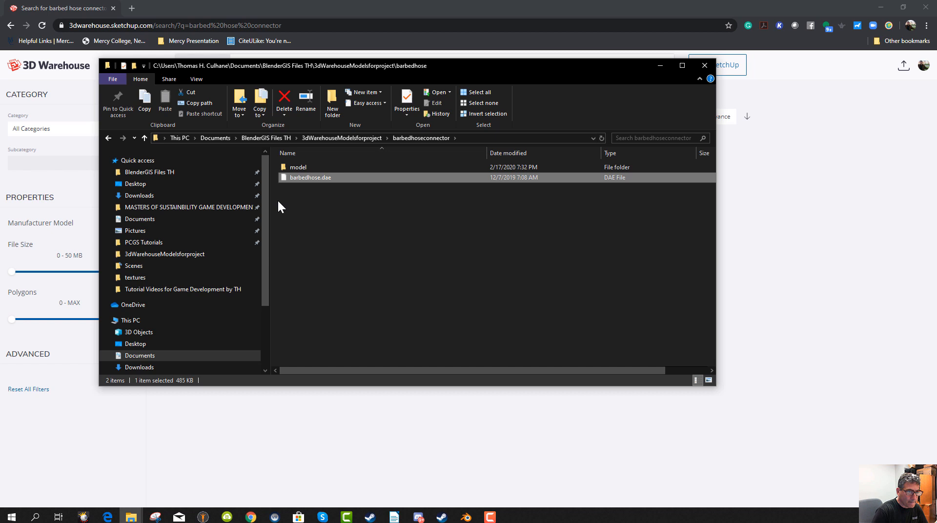
pyautogui.doubleClick(294, 169)
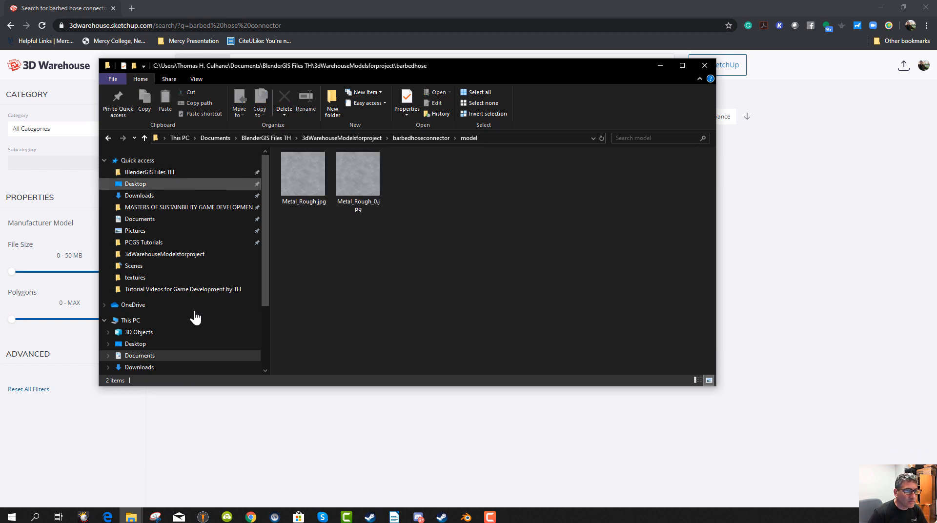
# Switch to Blender and select the half-inch PVC pipe standing on top of the wider vertical pipe.
pyautogui.click(466, 517)
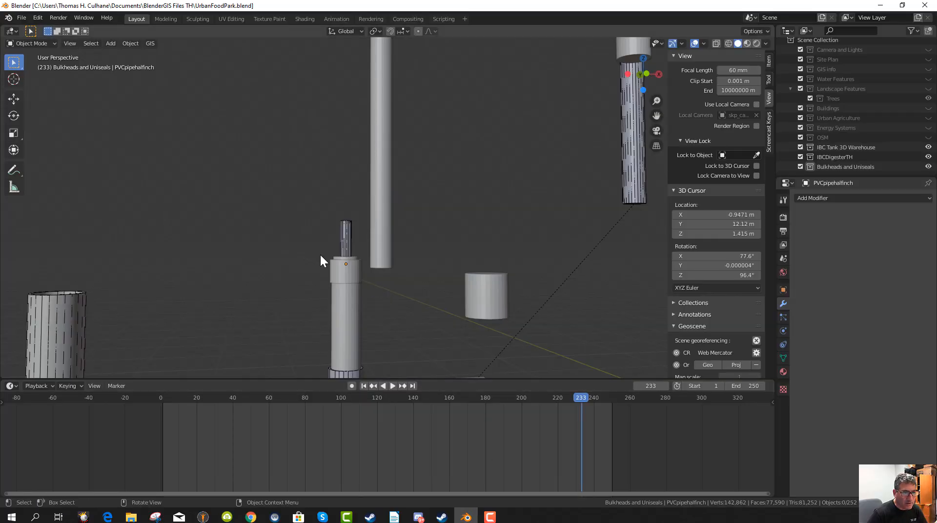
pyautogui.click(345, 233)
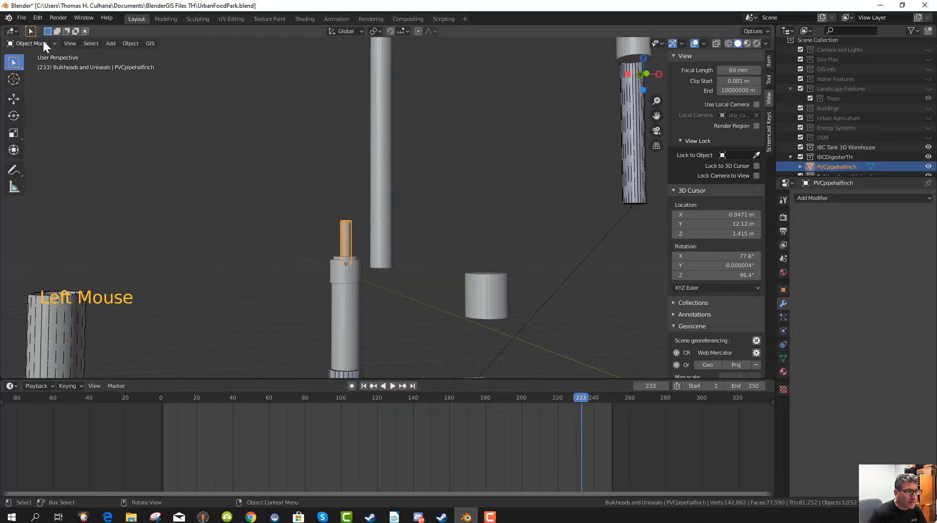
pyautogui.click(19, 20)
pyautogui.moveTo(52, 148)
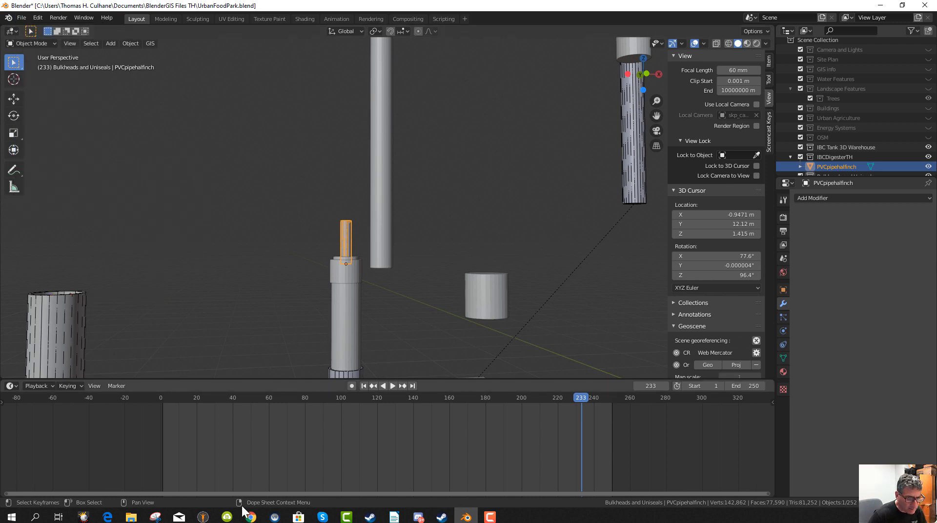
# Switch to File Explorer and locate the HalfInElbow folder inside 3dWarehouseModelsforproject under BlenderGIS Files TH.
pyautogui.moveTo(250, 517)
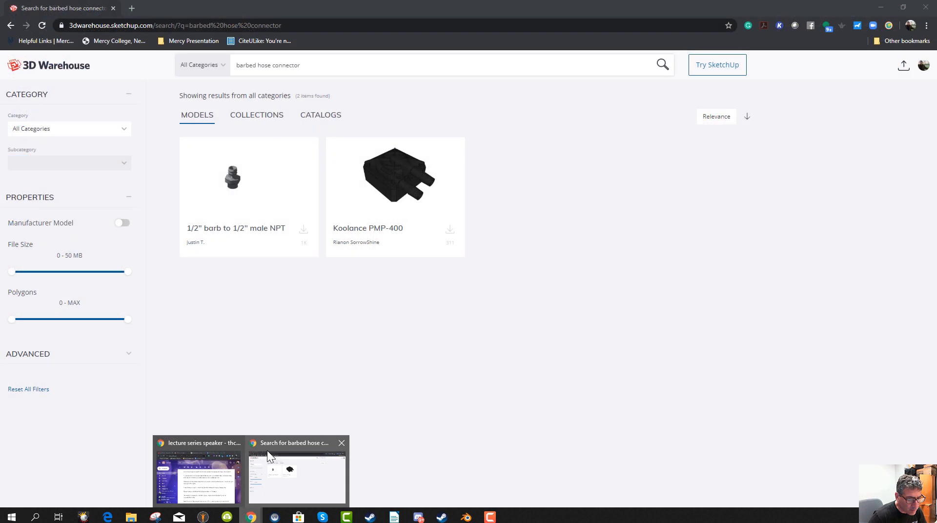
pyautogui.click(275, 442)
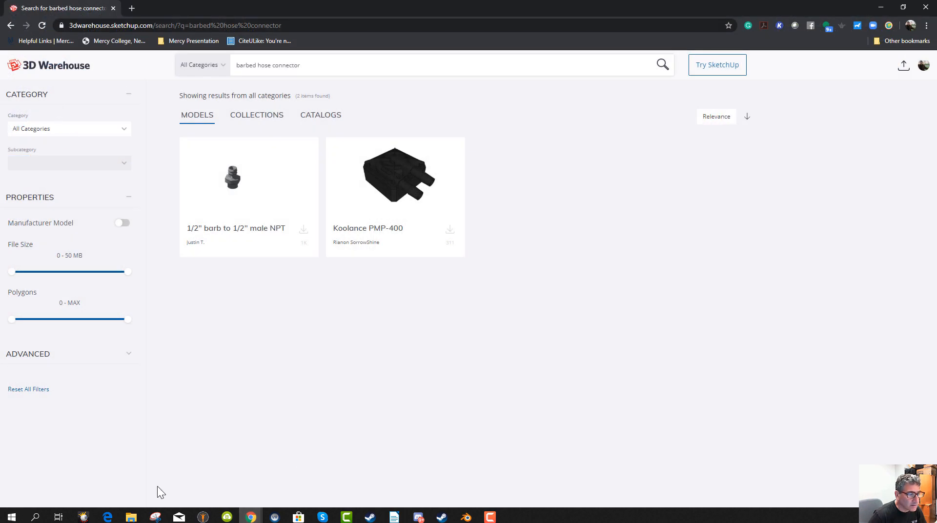
pyautogui.moveTo(130, 517)
pyautogui.click(100, 464)
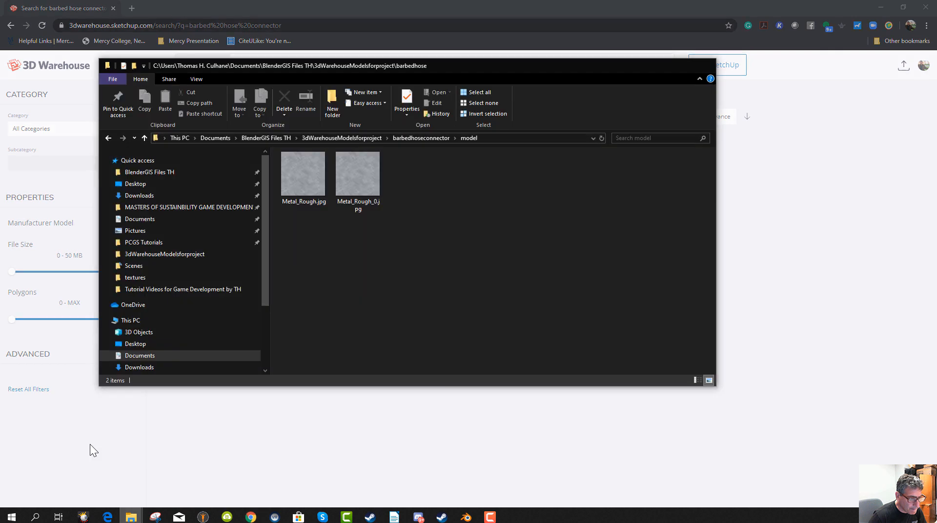
pyautogui.click(159, 173)
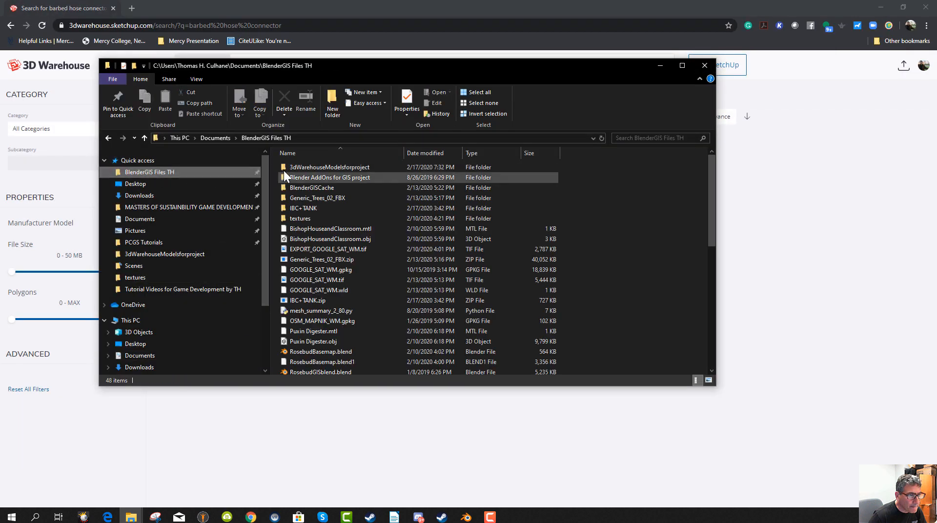
pyautogui.doubleClick(291, 166)
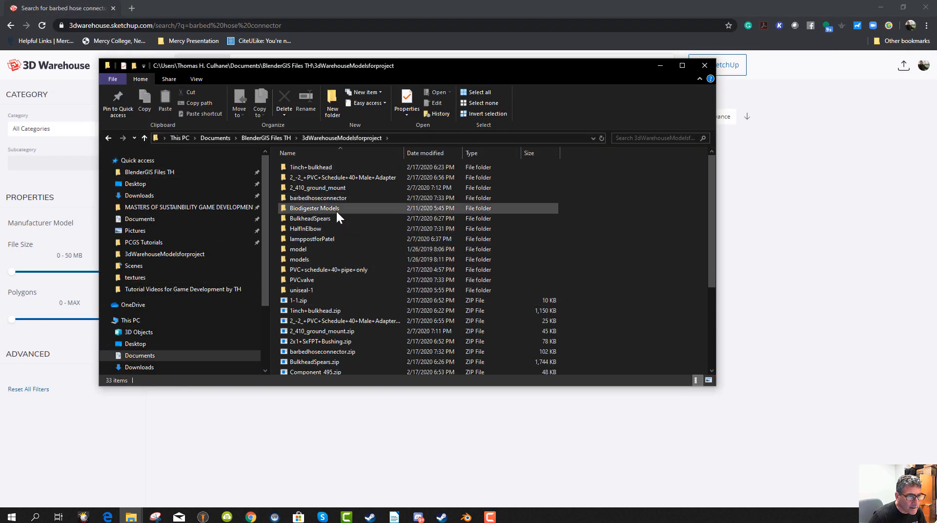
pyautogui.doubleClick(304, 230)
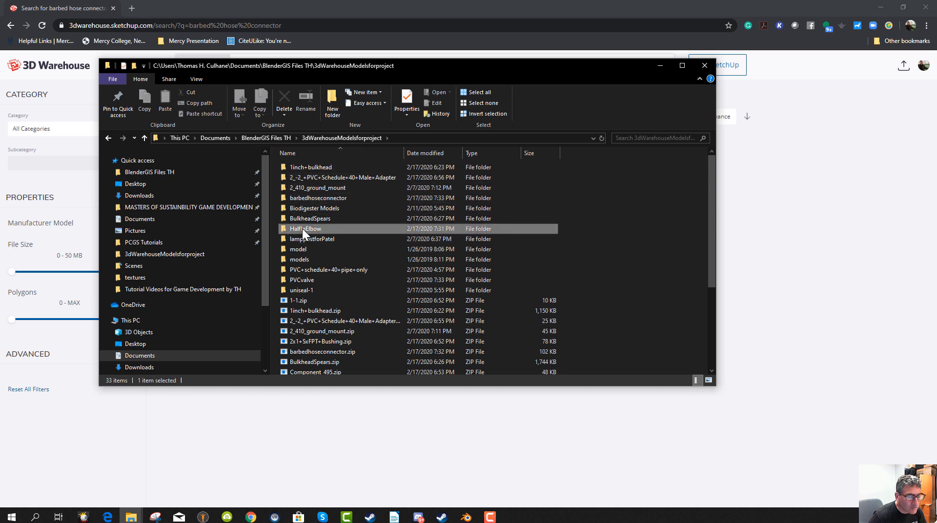
# Switch to Blender and import the Collada elbow model from the HalfInElbow folder.
pyautogui.click(467, 517)
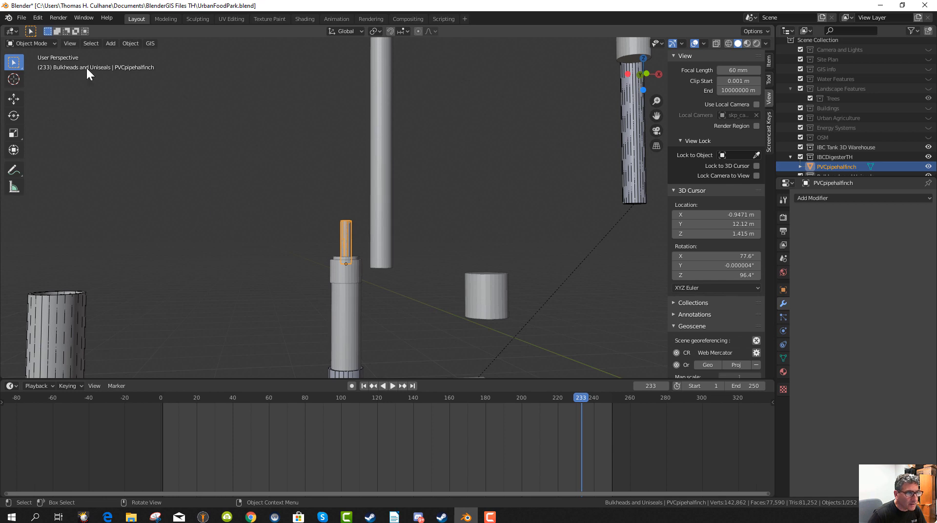
pyautogui.click(22, 17)
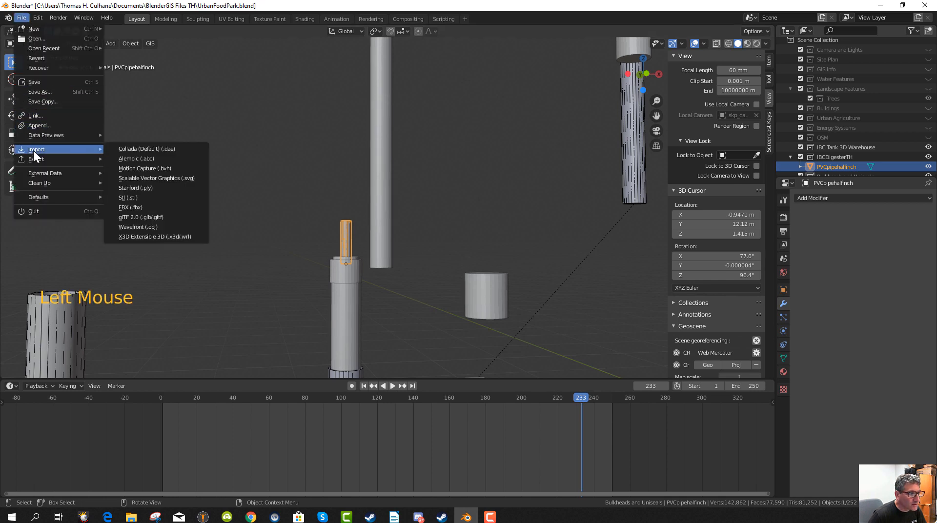
pyautogui.click(142, 148)
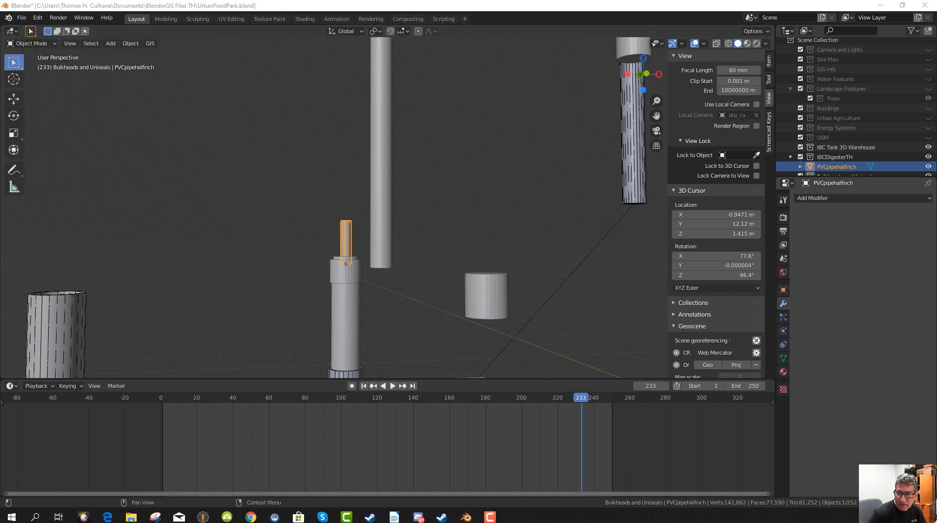
pyautogui.moveTo(580, 118); pyautogui.dragTo(317, 97)
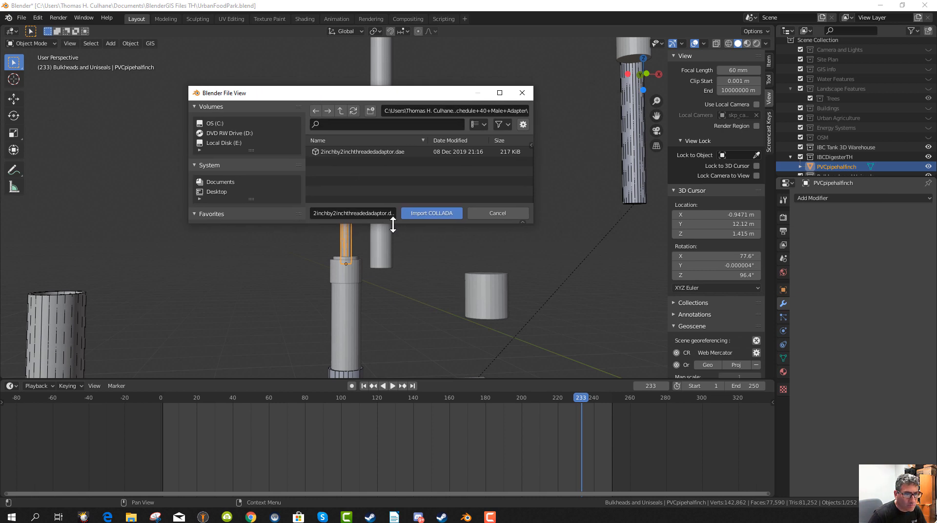
pyautogui.moveTo(392, 224); pyautogui.dragTo(412, 314)
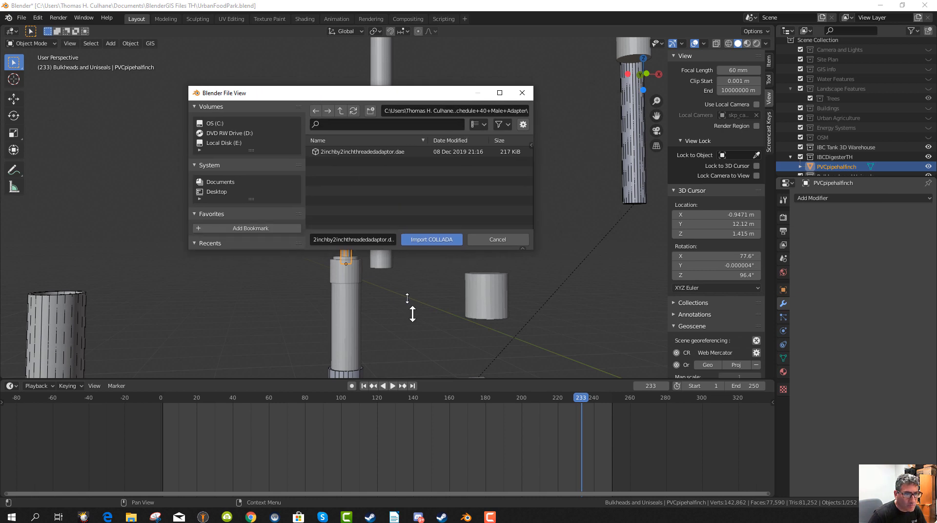
pyautogui.click(341, 110)
pyautogui.doubleClick(336, 210)
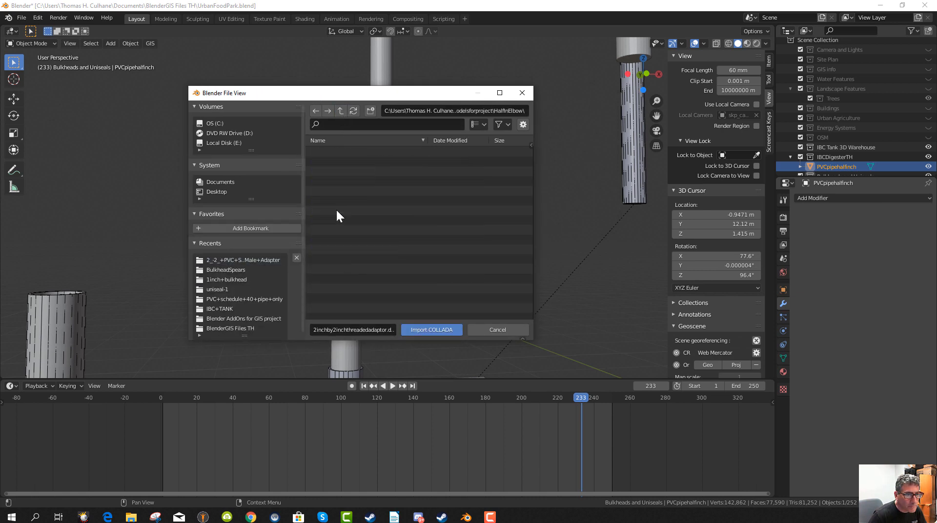
pyautogui.doubleClick(329, 153)
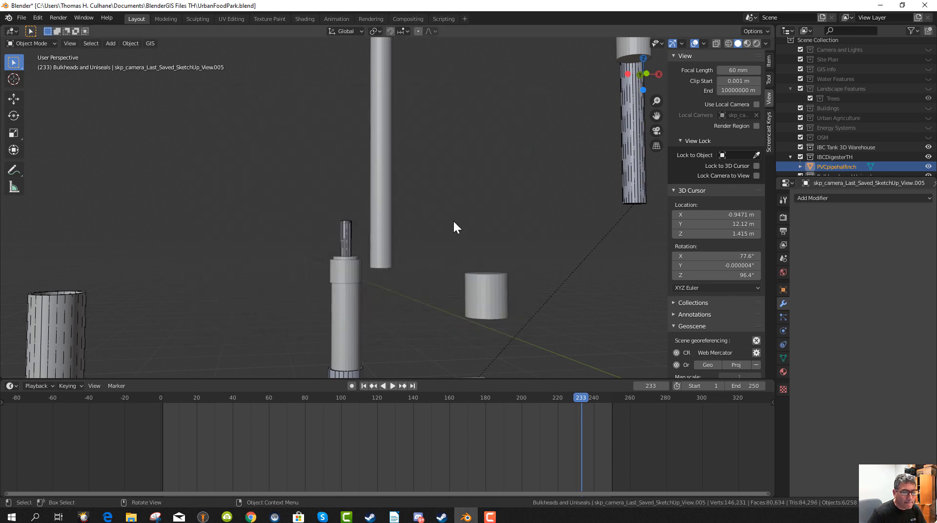
# Move the imported elbow parts from beside the scene camera to the IBC tank that carries the bulkhead fittings.
pyautogui.scroll(-15, 453, 219)
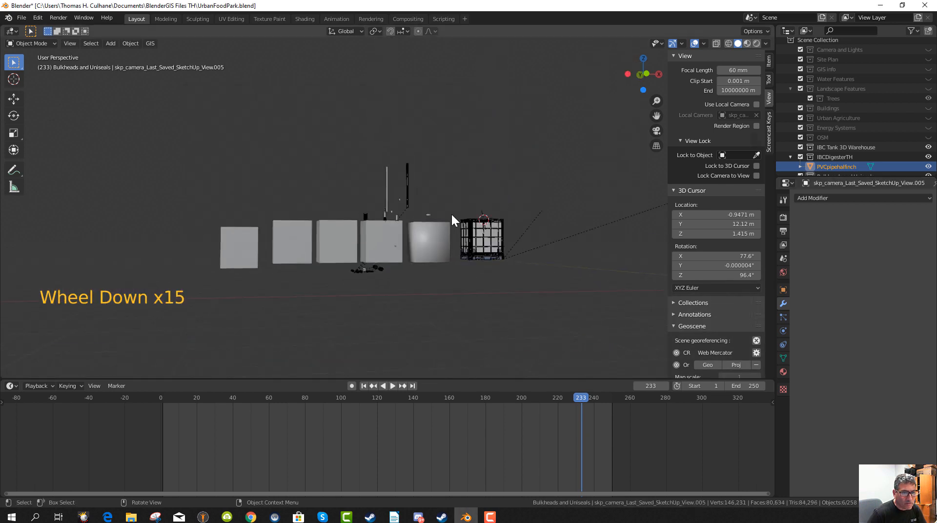
pyautogui.scroll(-3, 452, 215)
pyautogui.scroll(6, 451, 216)
pyautogui.scroll(-5, 451, 216)
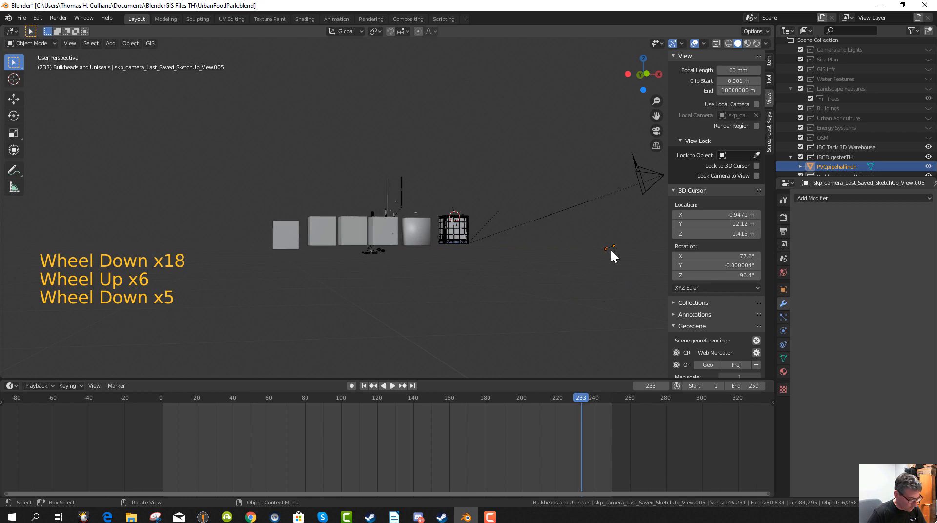
pyautogui.press('g')
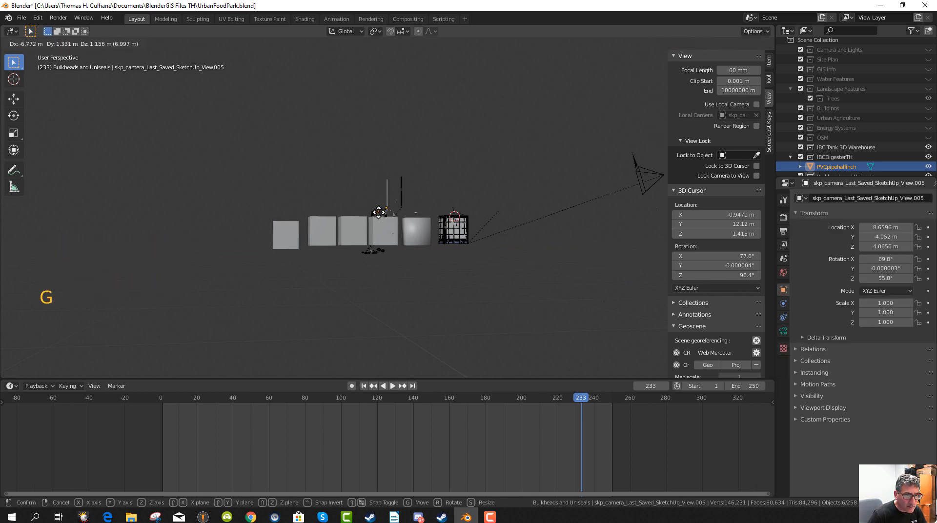
pyautogui.moveTo(414, 273); pyautogui.dragTo(415, 307, button='middle')
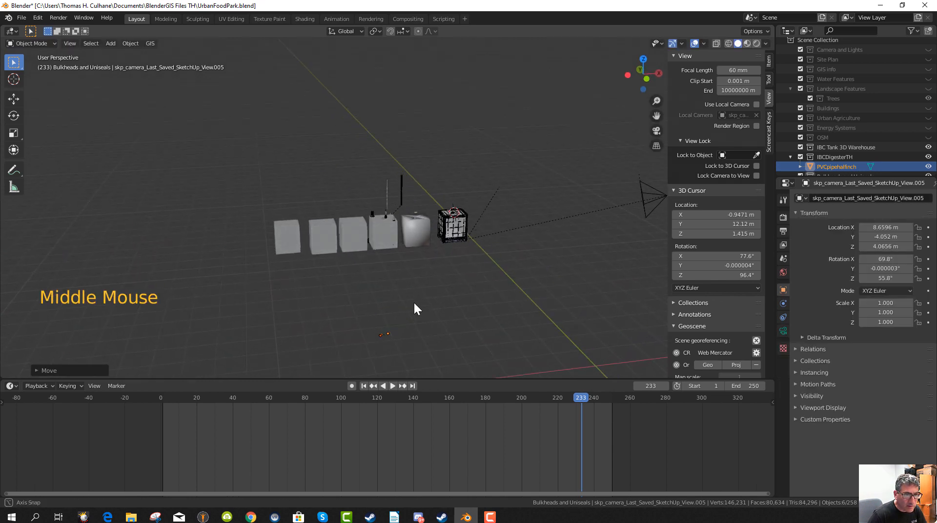
pyautogui.press('g')
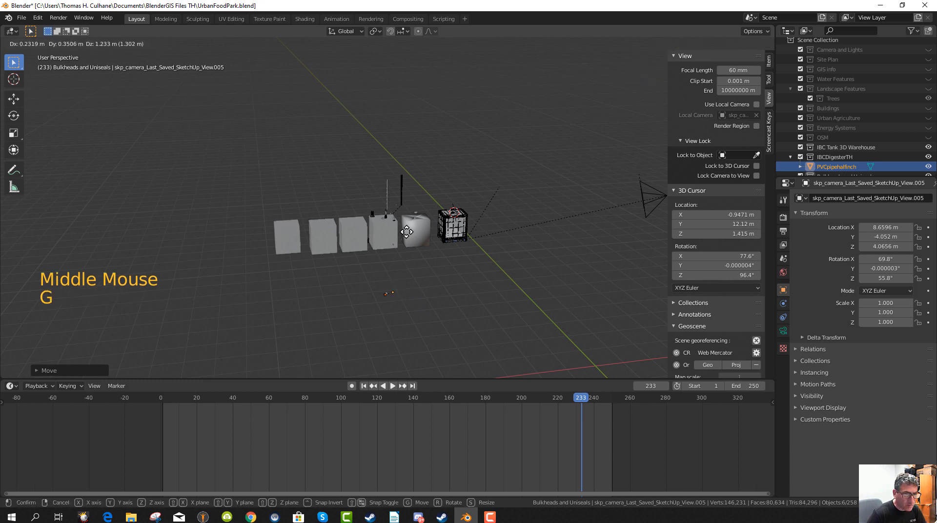
pyautogui.moveTo(401, 176); pyautogui.dragTo(428, 333, button='middle')
pyautogui.press('g')
pyautogui.click(438, 193)
pyautogui.moveTo(434, 244); pyautogui.dragTo(435, 287, button='middle')
pyautogui.press('g')
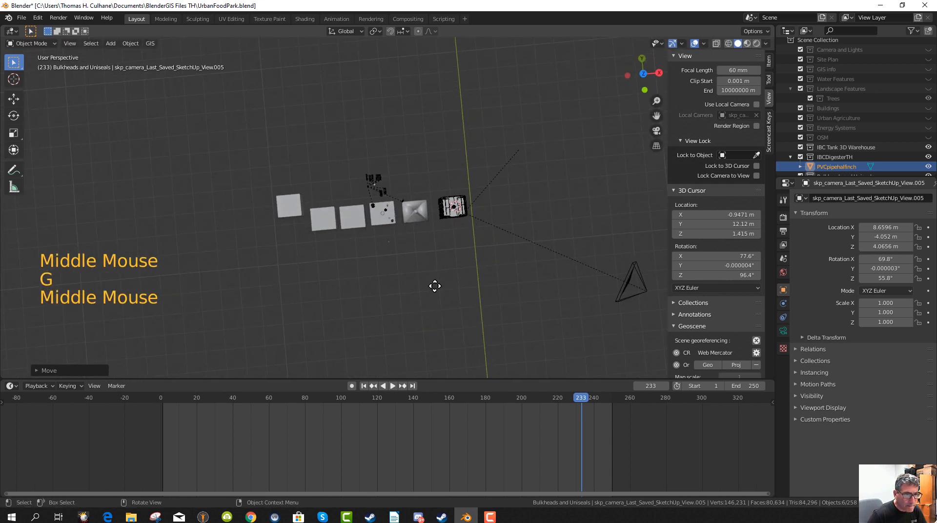
pyautogui.click(444, 130)
# Lower the elbow parts along the global Z axis to just above the tank top beside the gas outlet pipe.
pyautogui.moveTo(408, 258); pyautogui.dragTo(415, 208, button='middle')
pyautogui.press('g')
pyautogui.press('z')
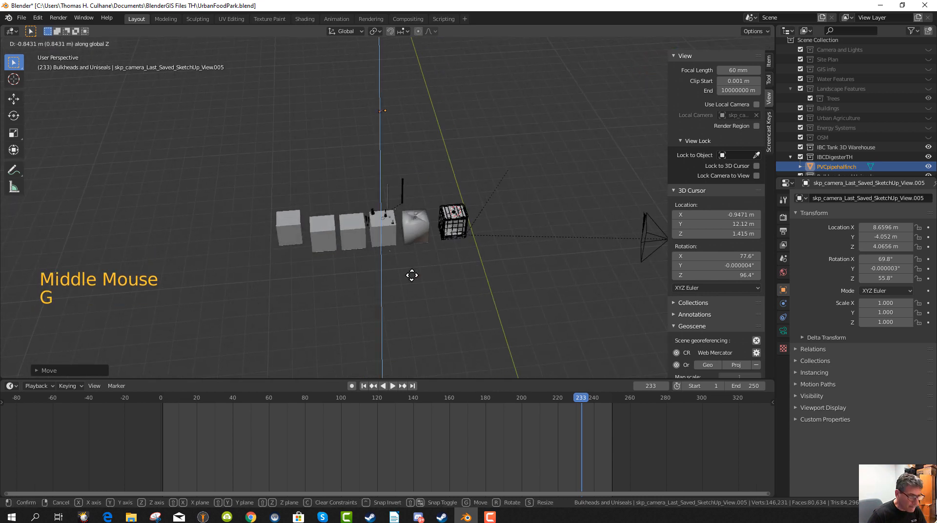
pyautogui.click(413, 356)
pyautogui.scroll(12, 406, 324)
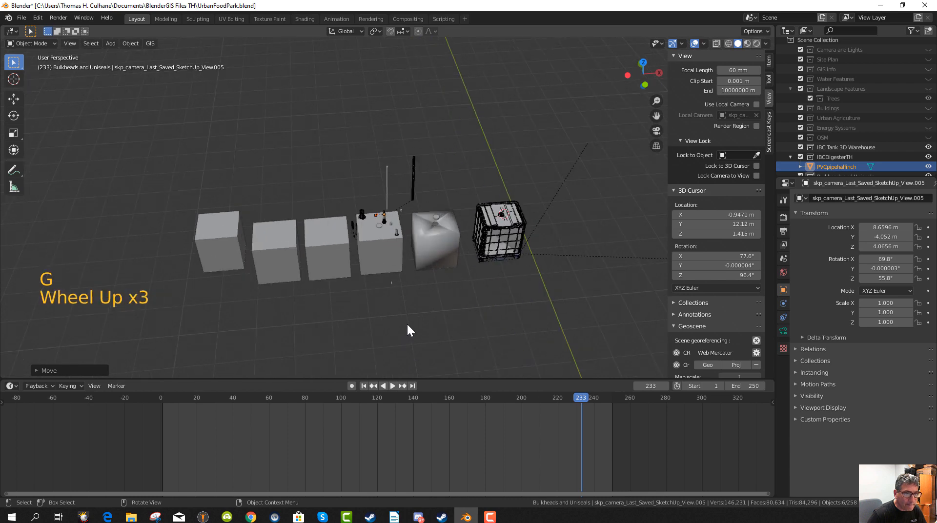
pyautogui.scroll(1, 323, 321)
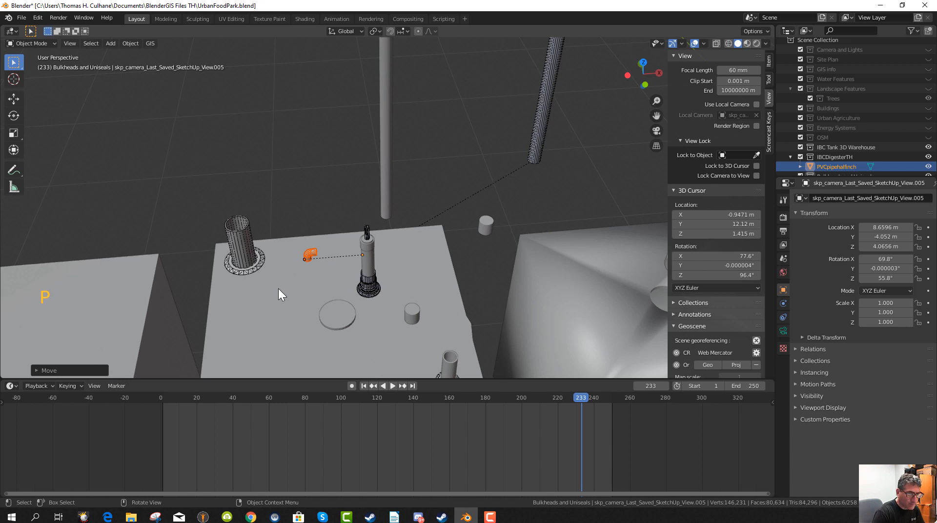
# Clear the elbow parts' parents while keeping their transformation, and set their origins to their geometry.
pyautogui.hotkey('alt', 'p')
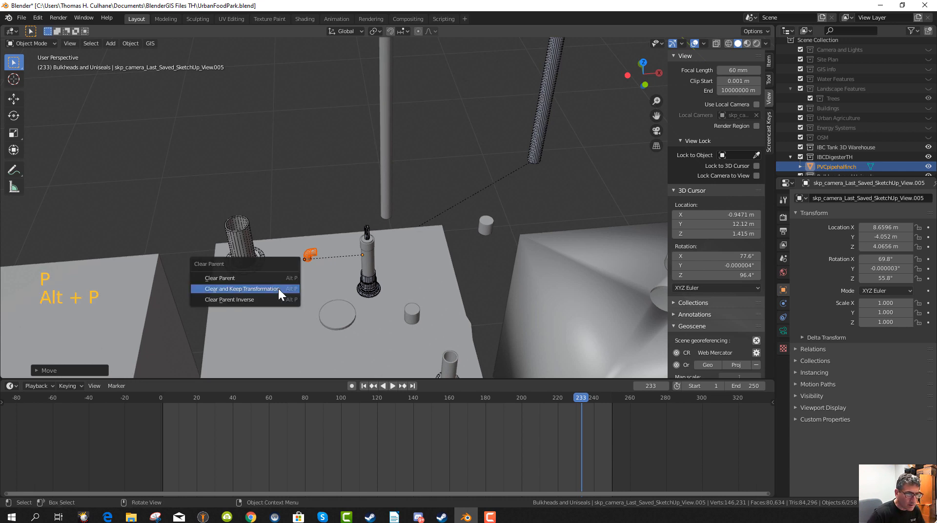
pyautogui.click(270, 289)
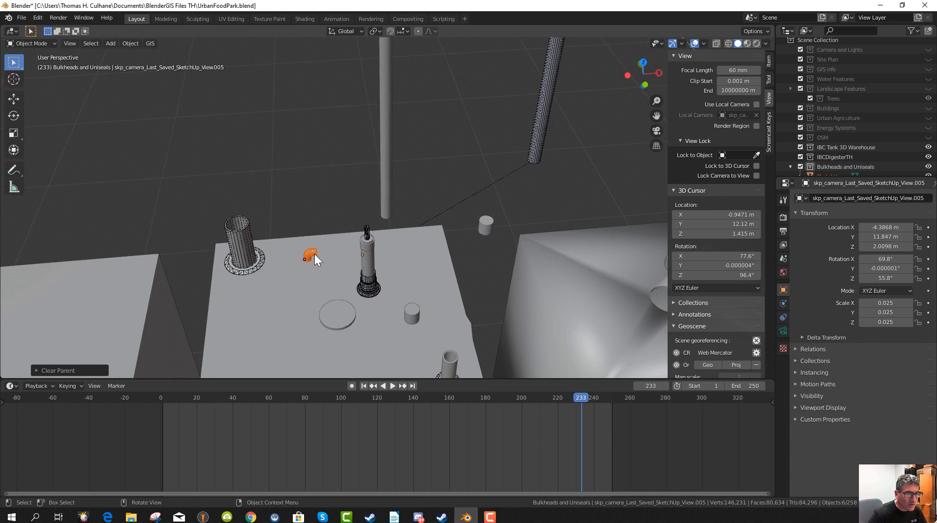
pyautogui.click(130, 43)
pyautogui.moveTo(139, 64)
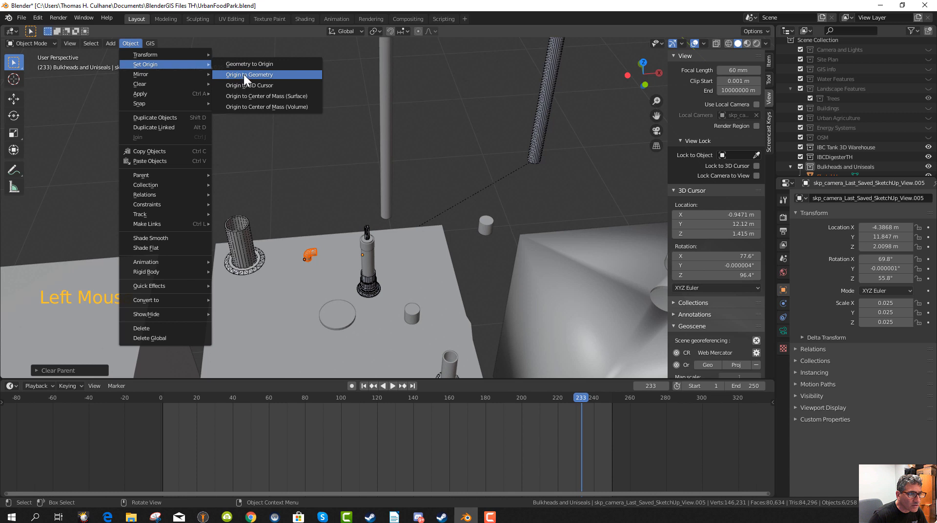
pyautogui.click(245, 76)
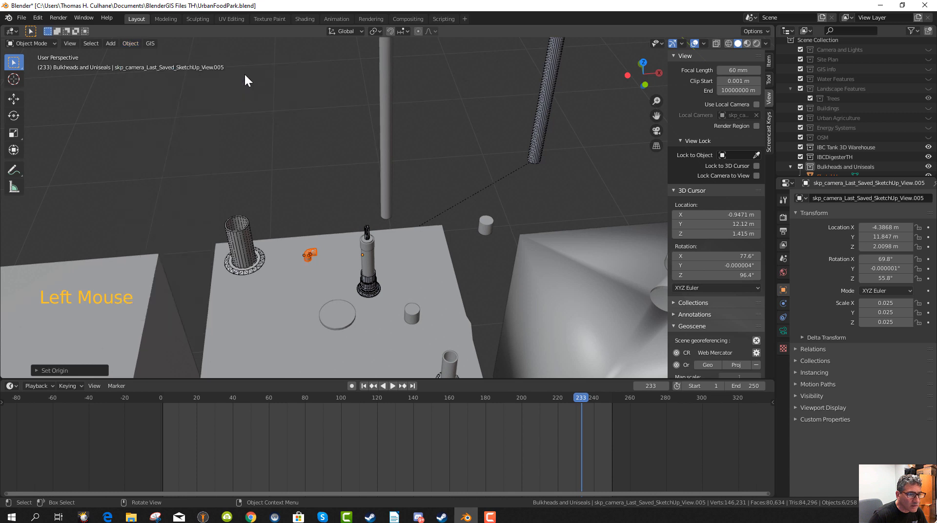
# Select the elbow mesh alone, try to rotate it 90° about the global Y axis, and undo the rotation.
pyautogui.click(361, 256)
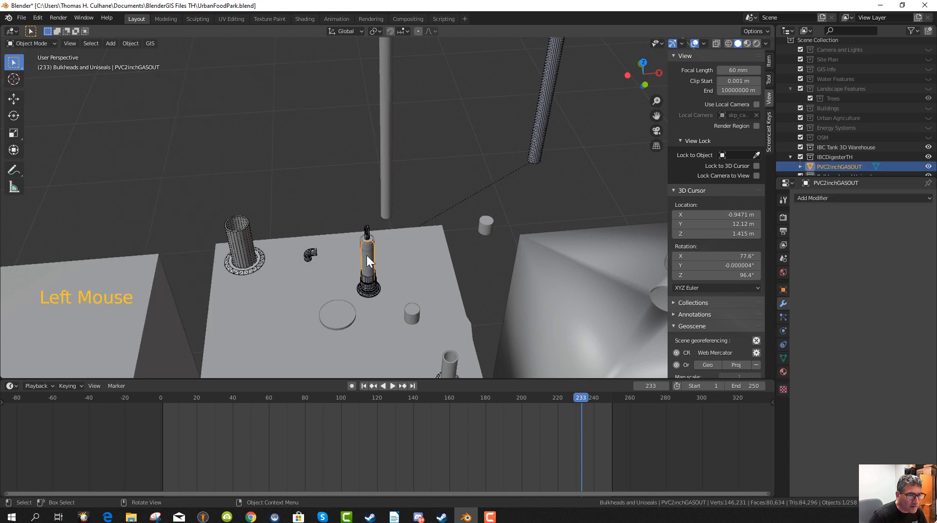
pyautogui.click(311, 250)
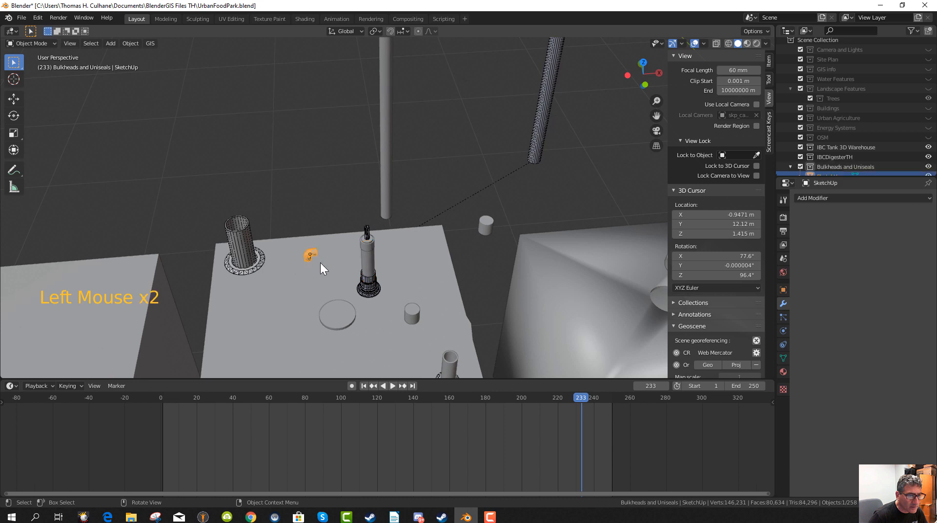
pyautogui.moveTo(303, 278)
pyautogui.mouseDown(button='middle')
pyautogui.moveTo(294, 247)
pyautogui.moveTo(305, 283)
pyautogui.mouseUp(button='middle')
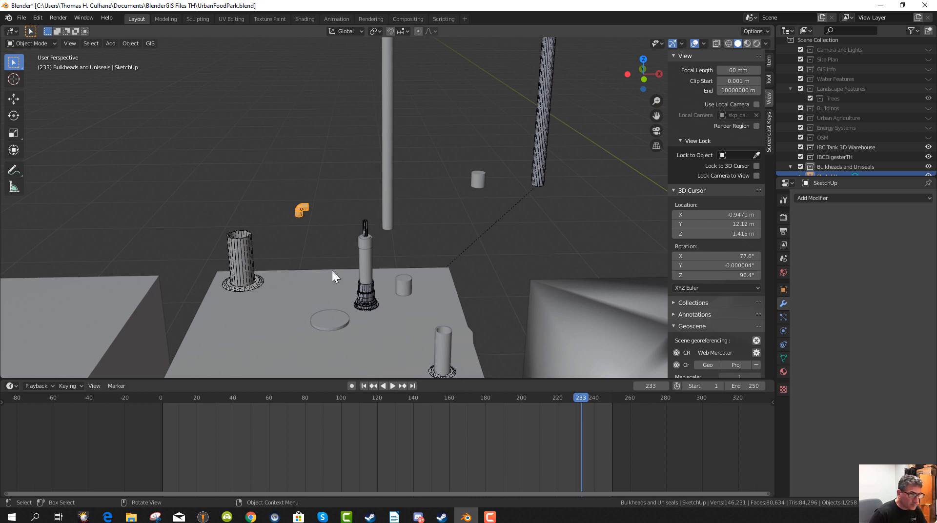
pyautogui.moveTo(288, 287); pyautogui.dragTo(299, 267, button='middle')
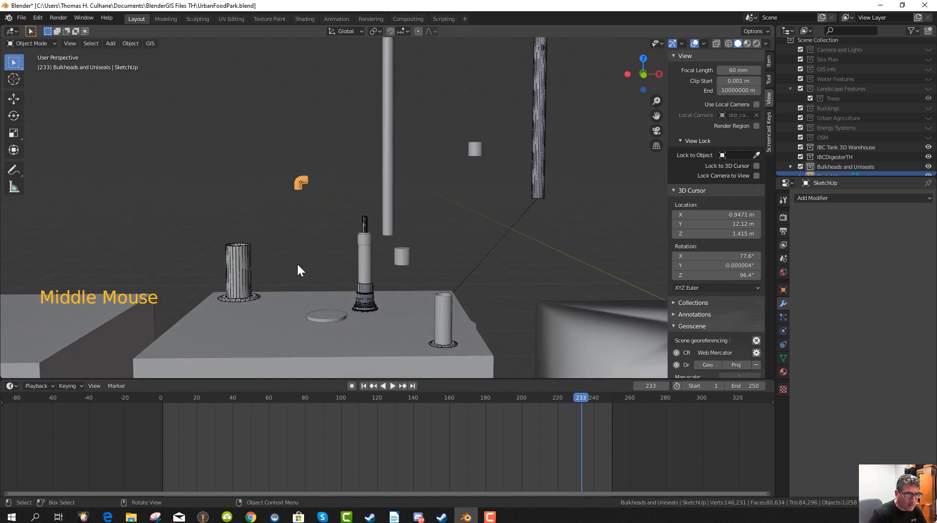
pyautogui.press('r')
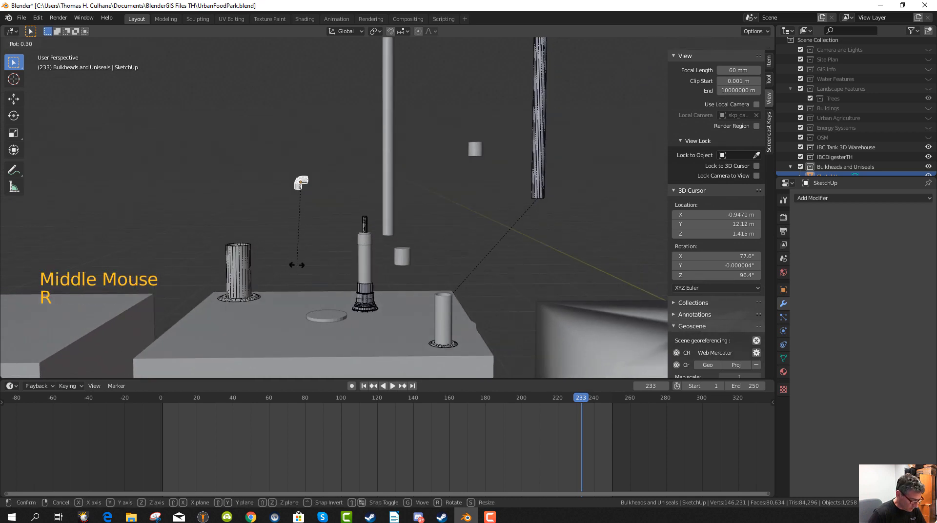
pyautogui.press('y')
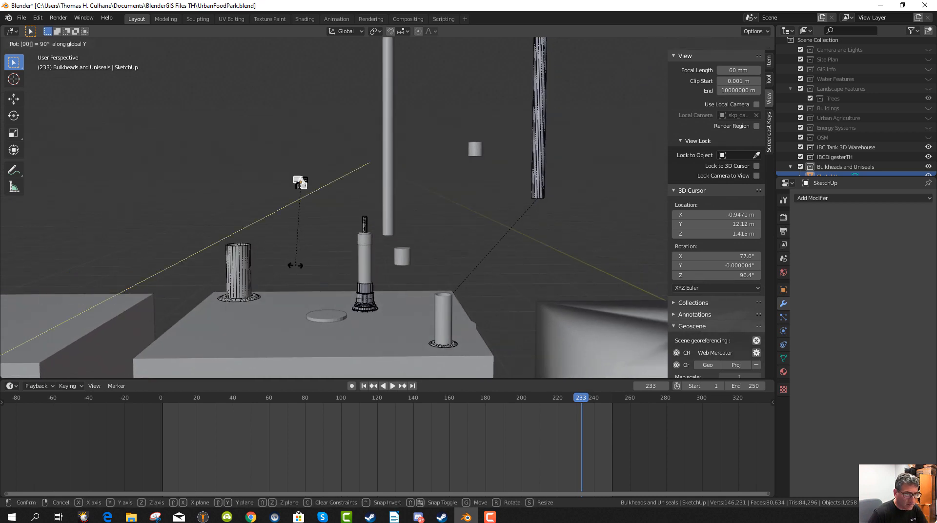
pyautogui.click(299, 268)
pyautogui.scroll(2, 305, 303)
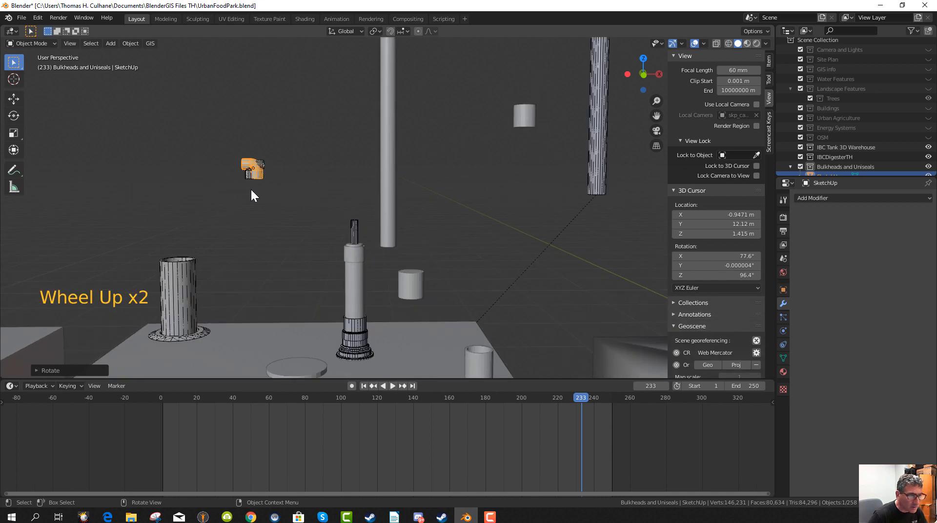
pyautogui.press('ctrl')
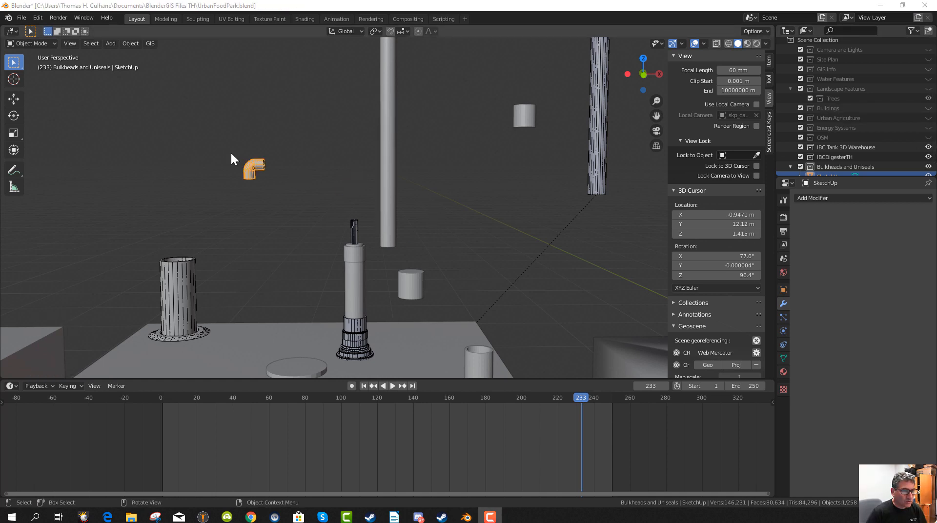
# Join all parts of the half-inch elbow into one object and rotate it about the global Z axis.
pyautogui.moveTo(203, 146); pyautogui.dragTo(290, 204)
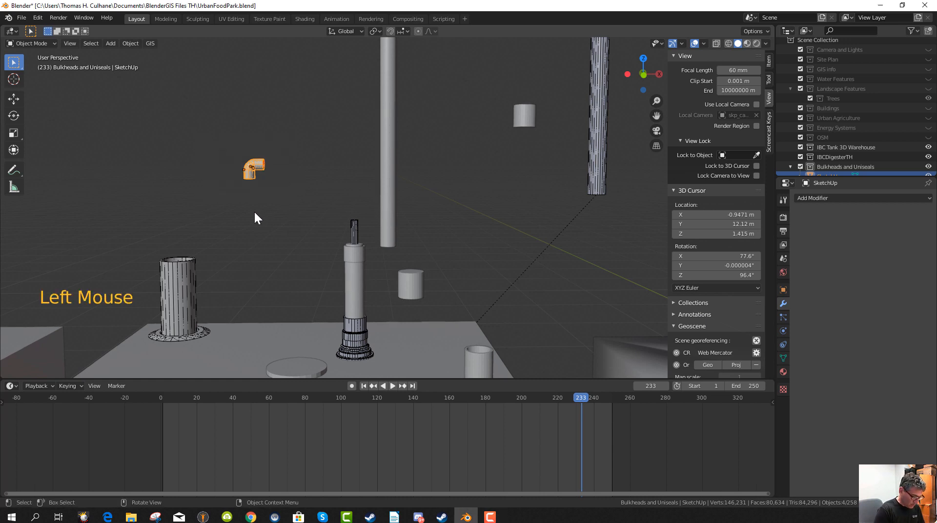
pyautogui.hotkey('ctrl', 'j')
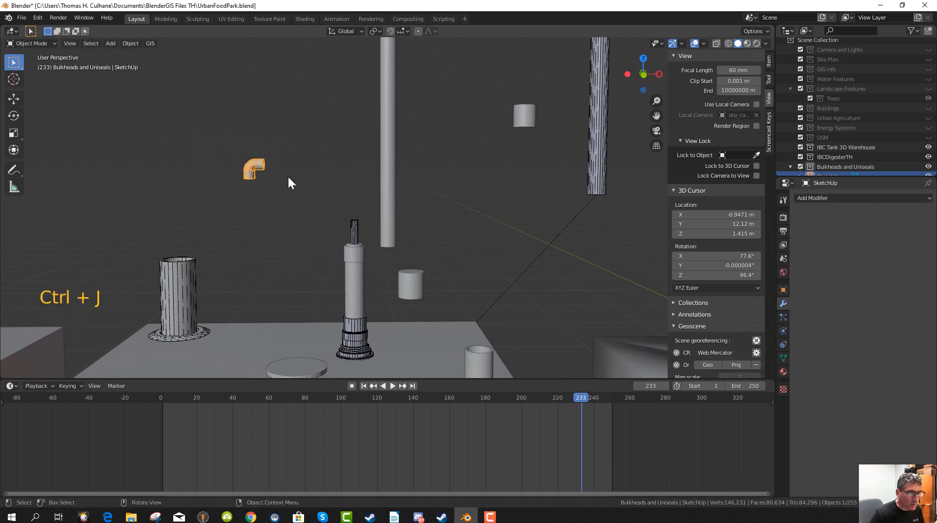
pyautogui.press('r')
pyautogui.press('z')
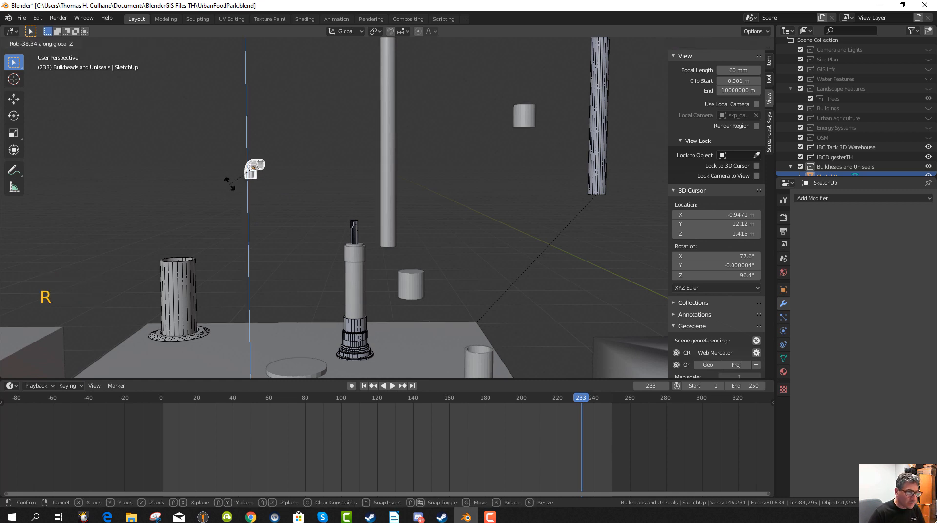
# Finish turning the pipe elbow about the global Z axis and rotate it 90° about global Y.
pyautogui.click(255, 184)
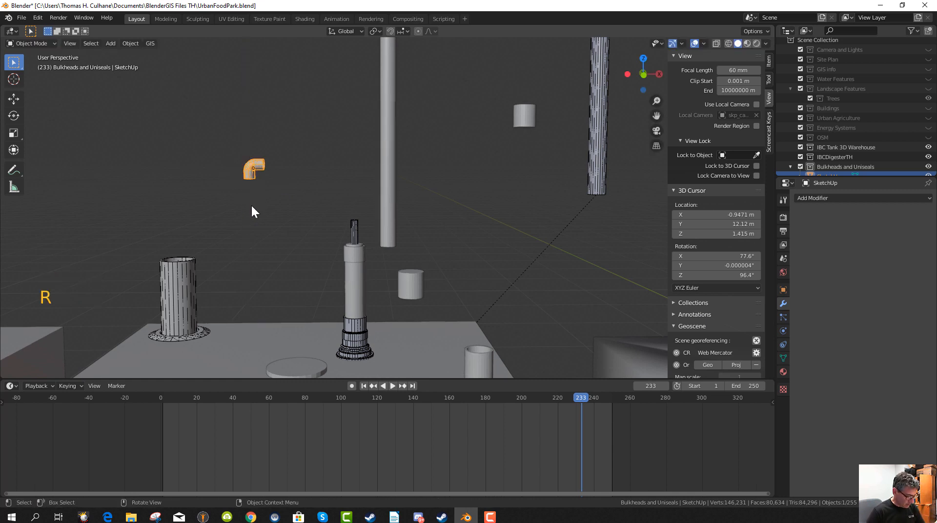
pyautogui.write('ry')
pyautogui.write('90')
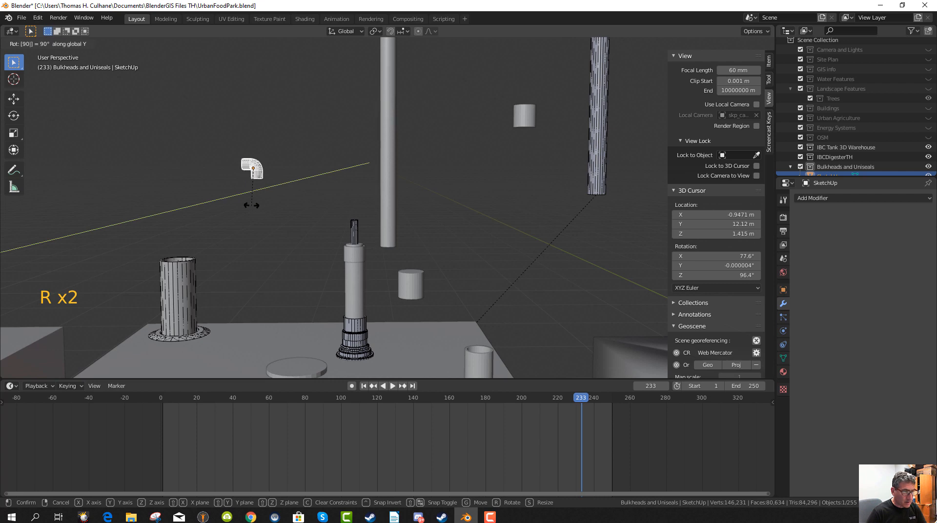
pyautogui.click(279, 214)
# Move the elbow onto the open end of the narrow pipe rising from the bulkhead fitting, aligning it from several angles.
pyautogui.press('g')
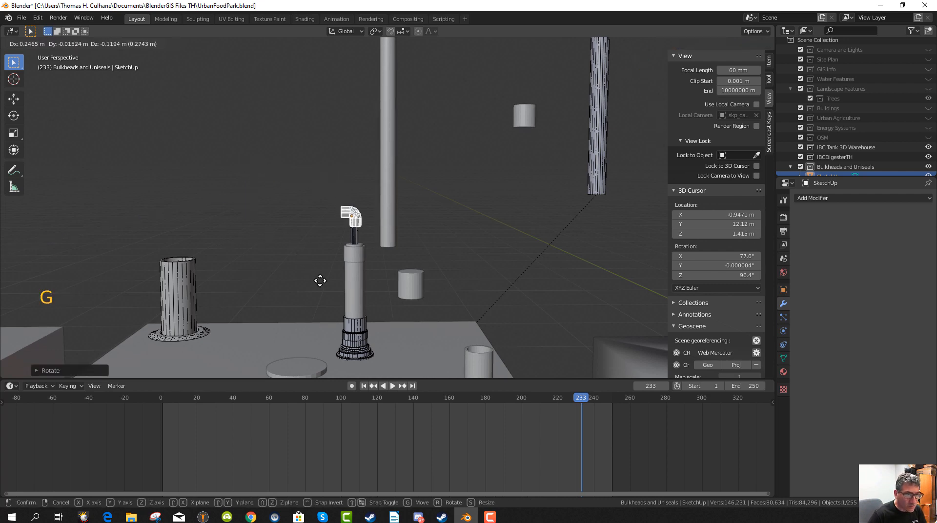
pyautogui.click(312, 288)
pyautogui.moveTo(312, 289); pyautogui.dragTo(210, 318, button='middle')
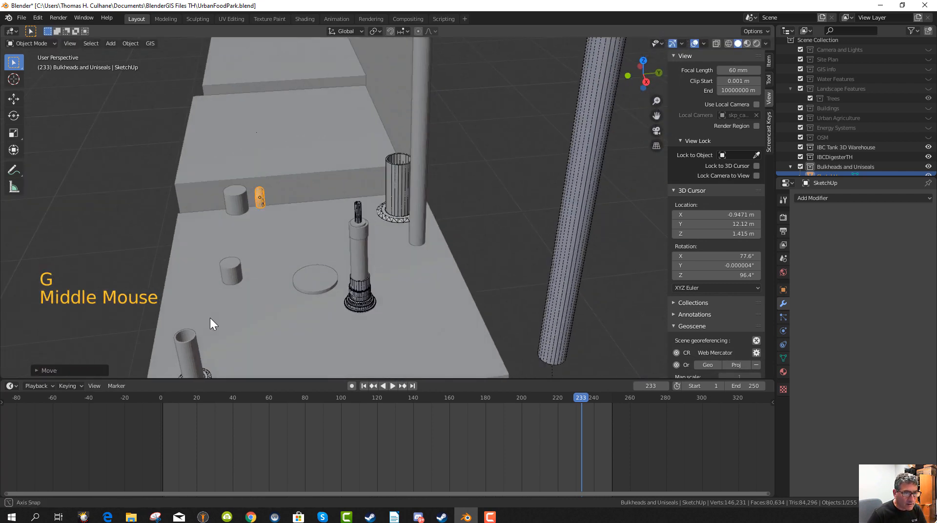
pyautogui.press('g')
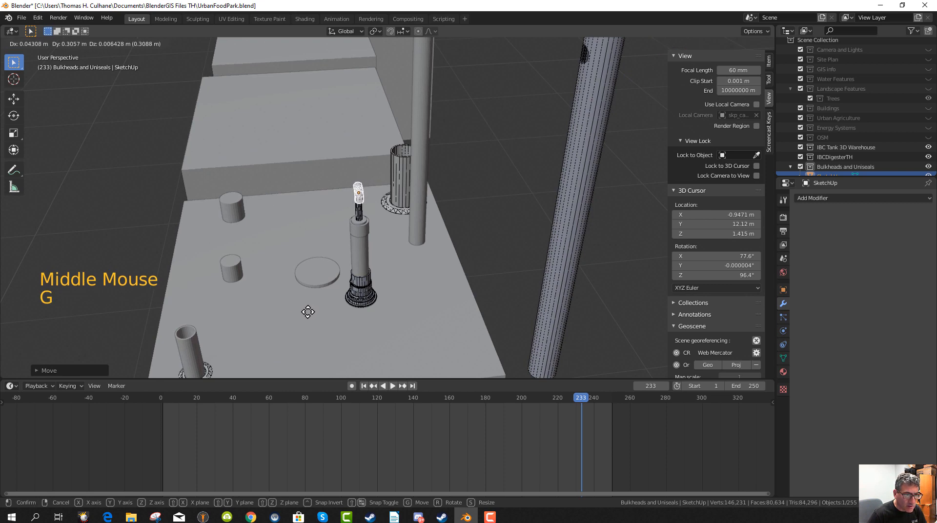
pyautogui.click(303, 317)
pyautogui.moveTo(303, 317); pyautogui.dragTo(419, 270, button='middle')
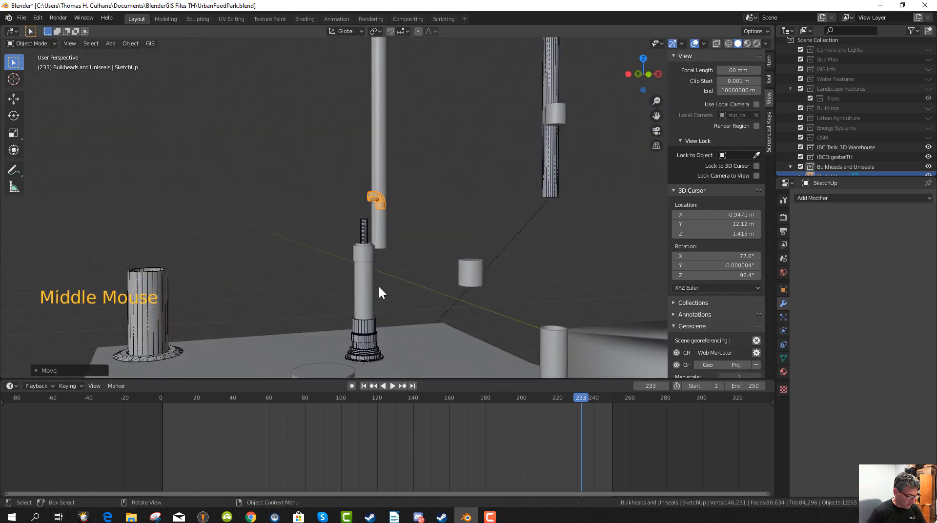
pyautogui.press('g')
pyautogui.moveTo(358, 300); pyautogui.dragTo(265, 295, button='middle')
pyautogui.press('g')
pyautogui.click(264, 300)
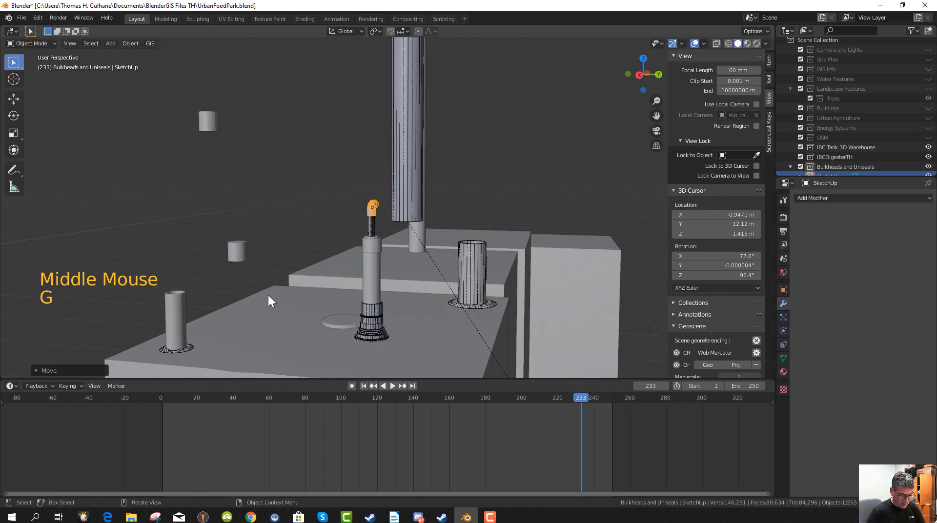
# Centre the elbow's vertical socket over the narrow pipe as seen from directly above.
pyautogui.press('KP_7')
pyautogui.scroll(7, 305, 278)
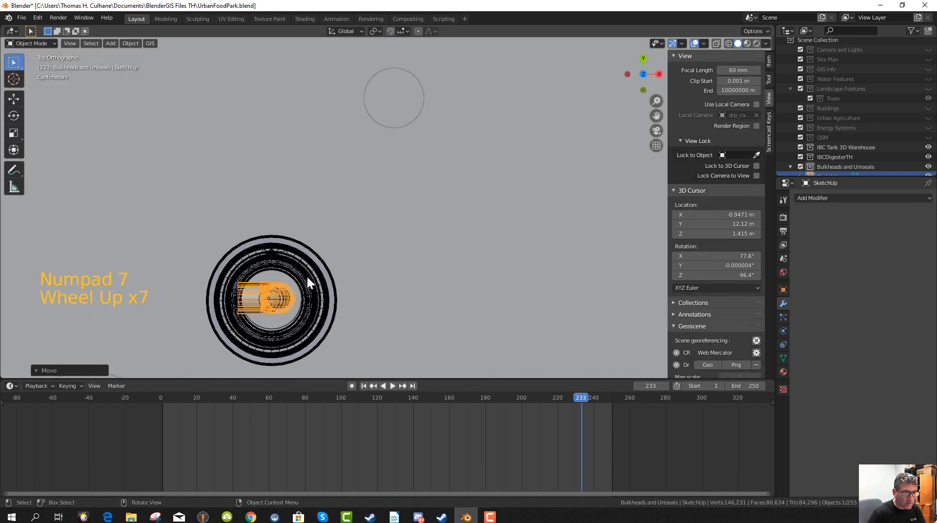
pyautogui.keyDown('shift'); pyautogui.moveTo(302, 293); pyautogui.dragTo(406, 252, button='middle'); pyautogui.keyUp('shift')
pyautogui.scroll(2, 410, 263)
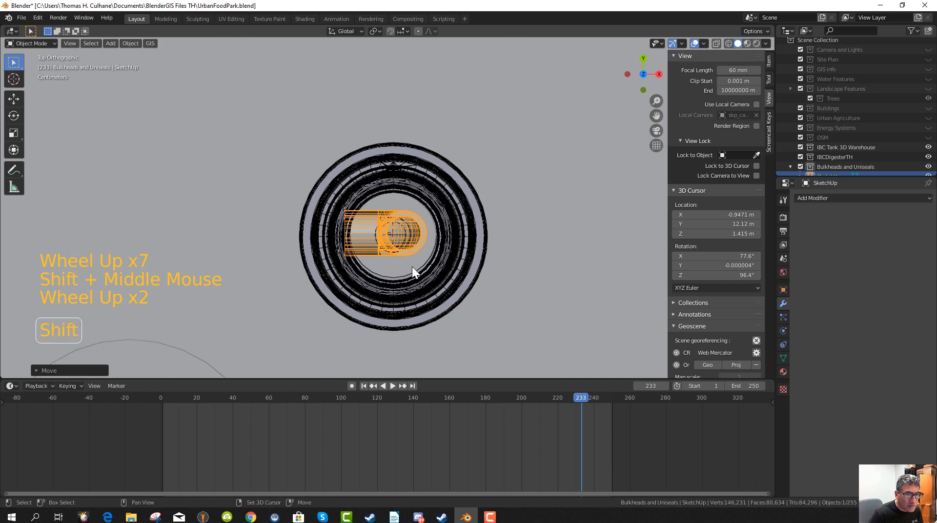
pyautogui.press('g')
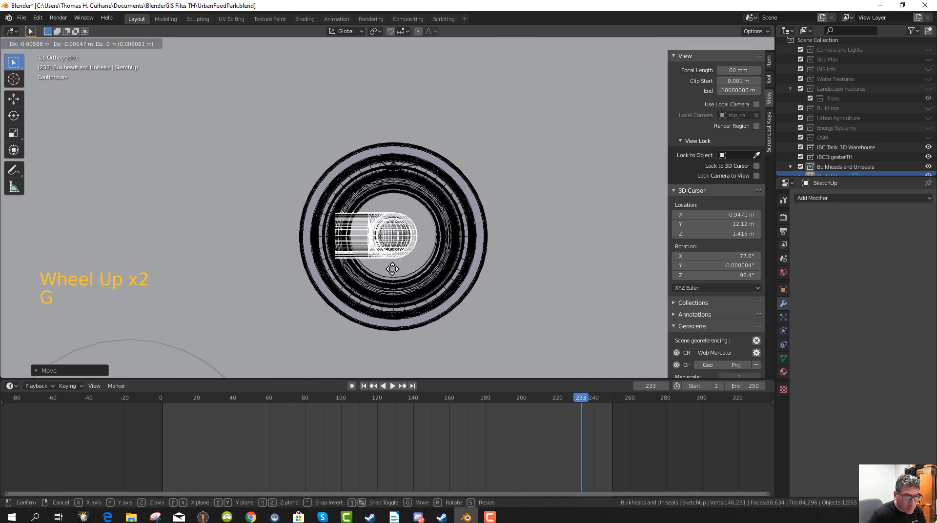
pyautogui.click(392, 268)
# Nudge the elbow into line with the narrow pipe and lower it along global Z over the pipe's end.
pyautogui.moveTo(392, 269); pyautogui.dragTo(373, 130, button='middle')
pyautogui.press('g')
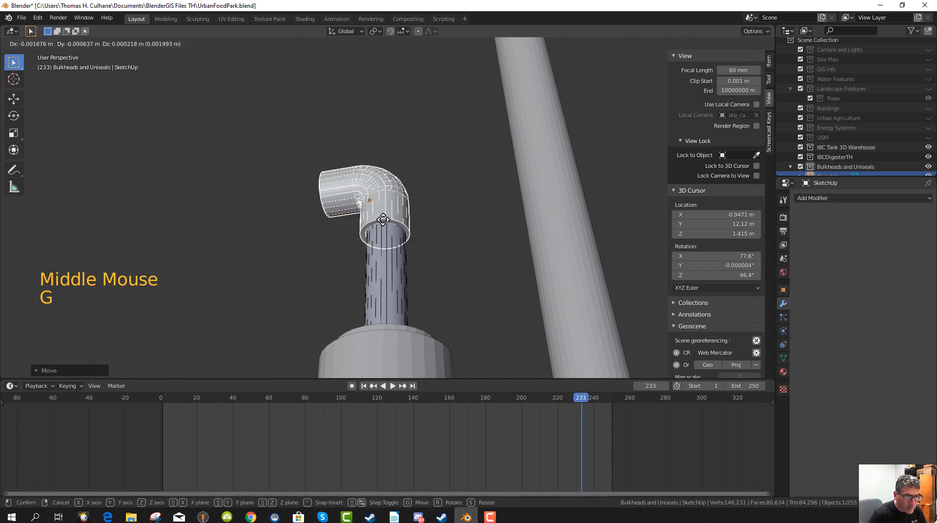
pyautogui.click(386, 230)
pyautogui.moveTo(386, 230); pyautogui.dragTo(394, 294, button='middle')
pyautogui.press('g')
pyautogui.middleClick(387, 284)
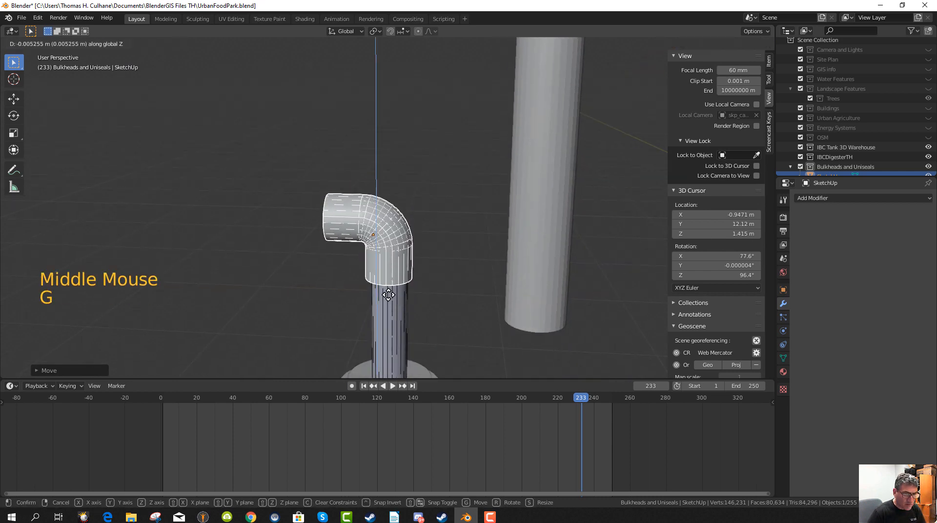
pyautogui.click(387, 306)
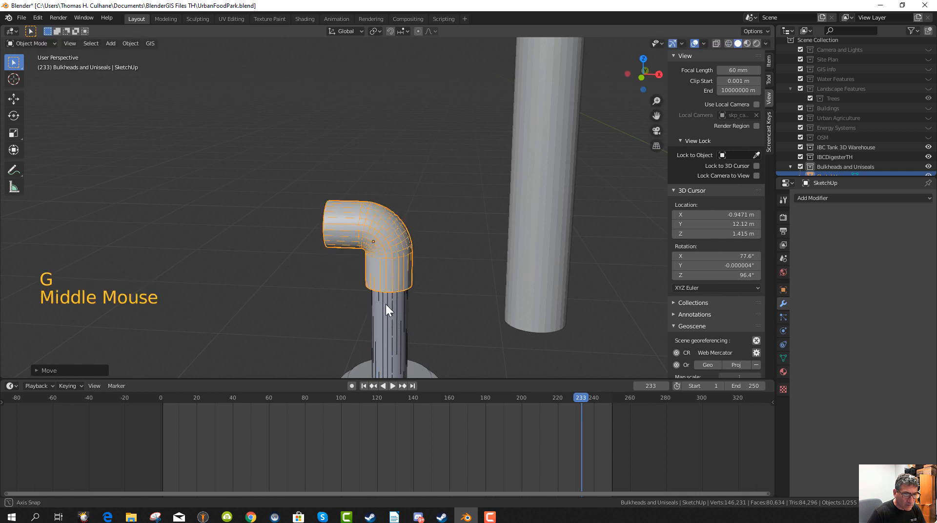
# Scale the elbow to about 0.95 and shift it back over the narrow pipe.
pyautogui.moveTo(387, 306); pyautogui.dragTo(402, 284, button='middle')
pyautogui.press('s')
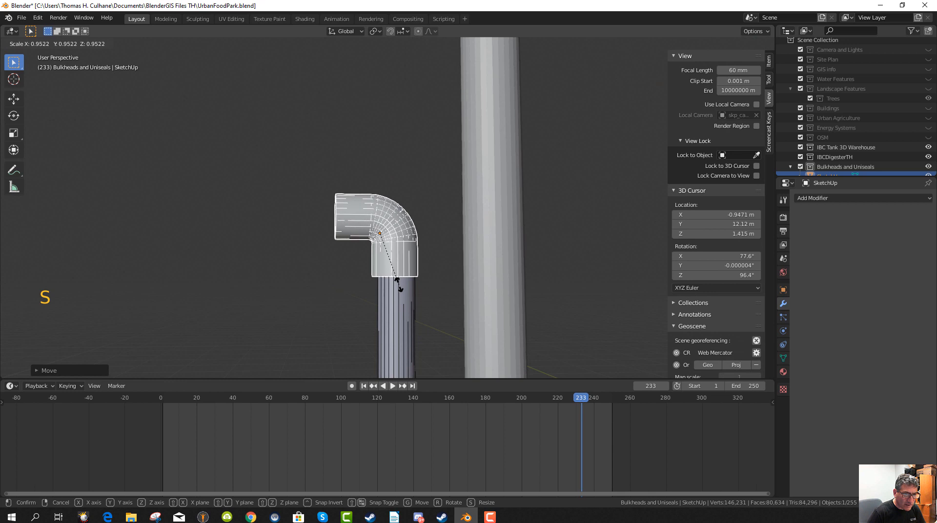
pyautogui.click(398, 285)
pyautogui.press('g')
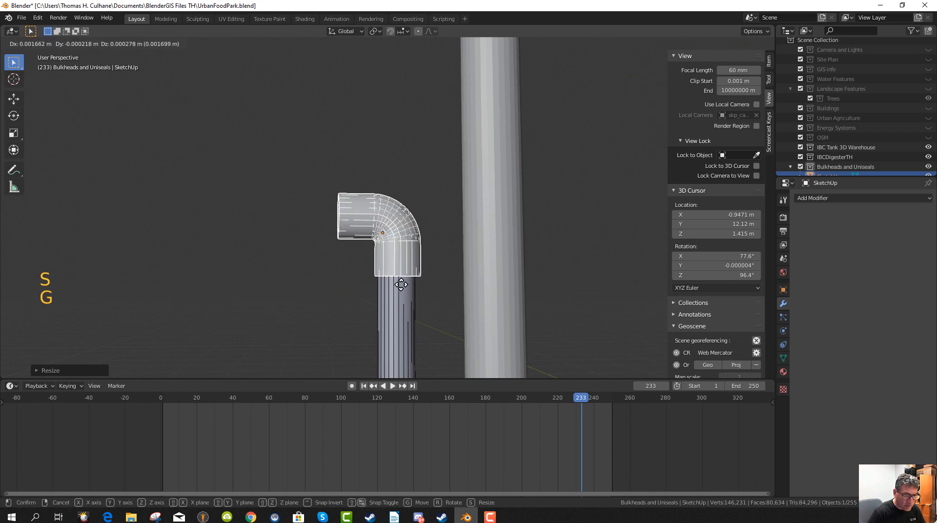
pyautogui.click(397, 296)
# Check the elbow's fit from below and fine-tune its position on the narrow pipe.
pyautogui.moveTo(396, 296); pyautogui.dragTo(532, 242, button='middle')
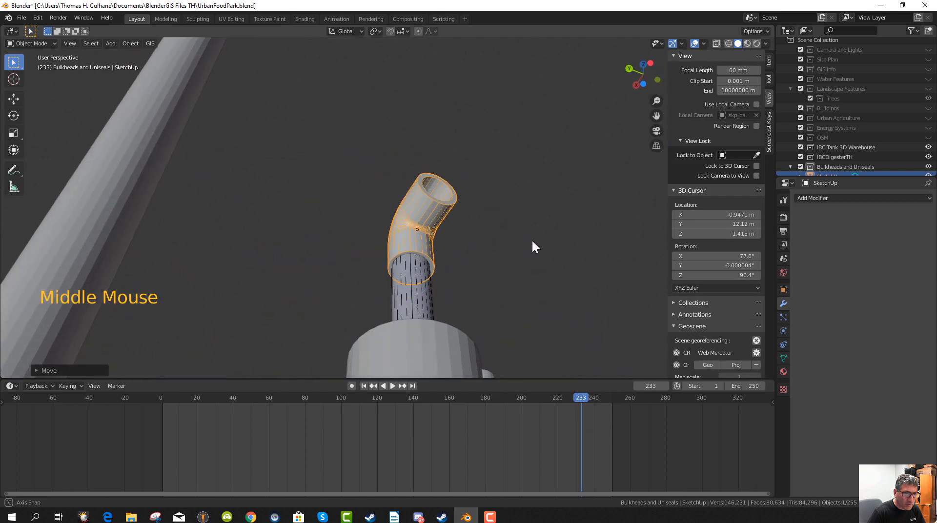
pyautogui.moveTo(443, 288); pyautogui.dragTo(335, 337, button='middle')
pyautogui.press('g')
pyautogui.click(405, 284)
# Rename the elbow object from SketchUp to PVCelbowhalf.
pyautogui.scroll(-6, 360, 310)
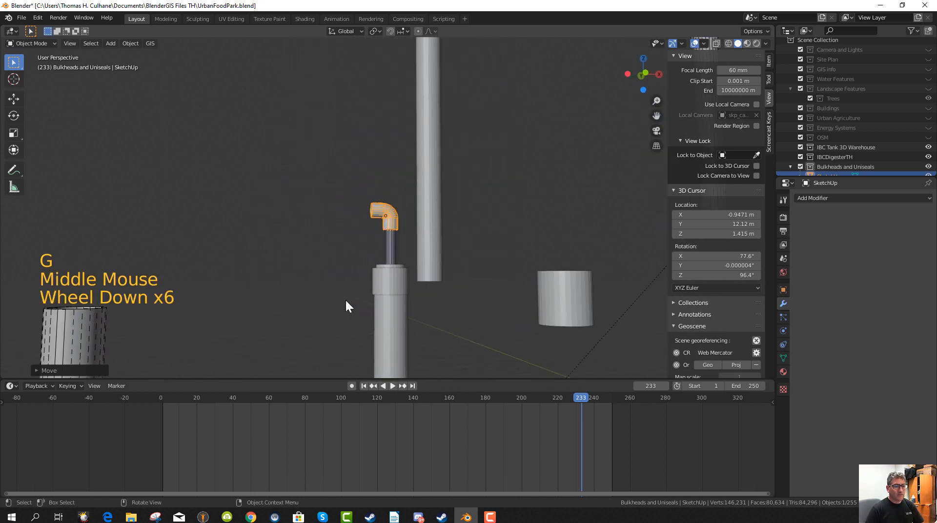
pyautogui.moveTo(347, 305); pyautogui.dragTo(345, 318, button='middle')
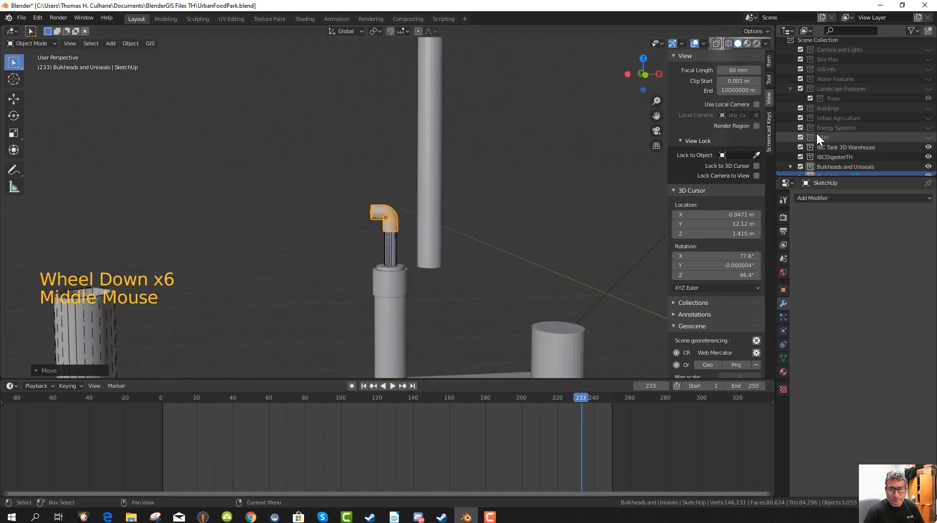
pyautogui.scroll(-2, 820, 151)
pyautogui.click(829, 166)
pyautogui.doubleClick(829, 166)
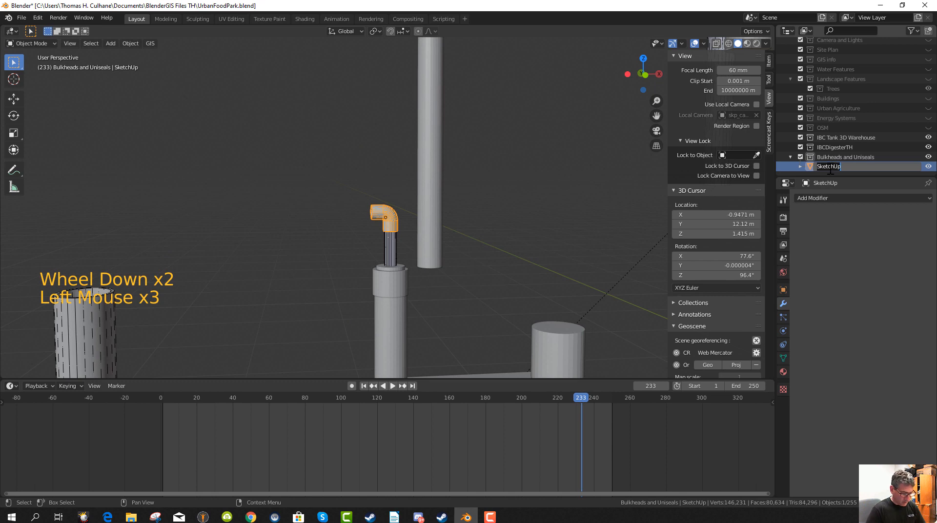
pyautogui.write('PVCe')
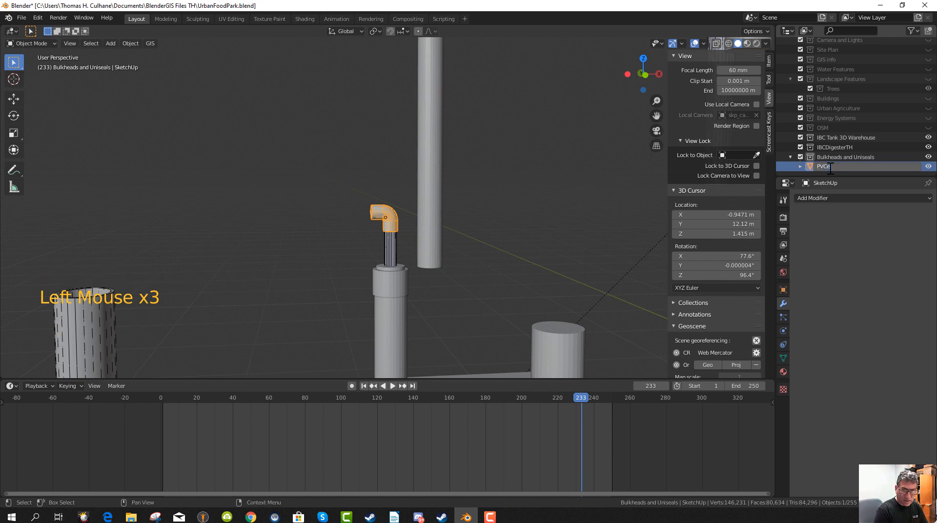
pyautogui.write('lbowhalf')
pyautogui.press('Return')
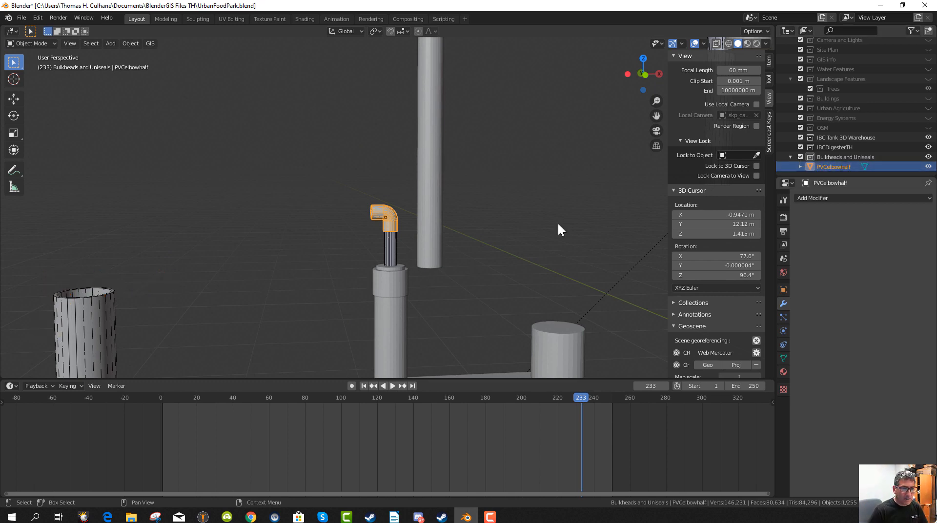
# Deselect the elbow and save the Blender file.
pyautogui.scroll(-3, 316, 222)
pyautogui.click(305, 221)
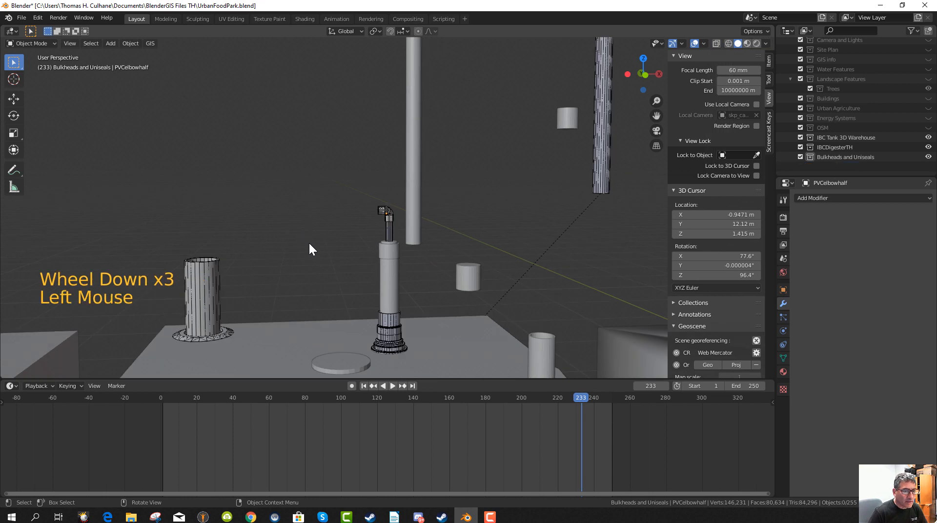
pyautogui.scroll(2, 287, 246)
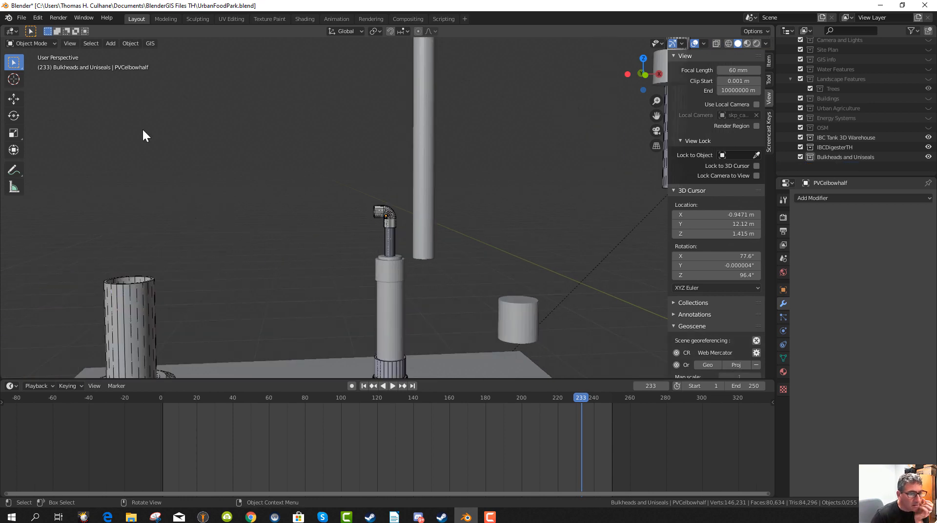
pyautogui.click(21, 18)
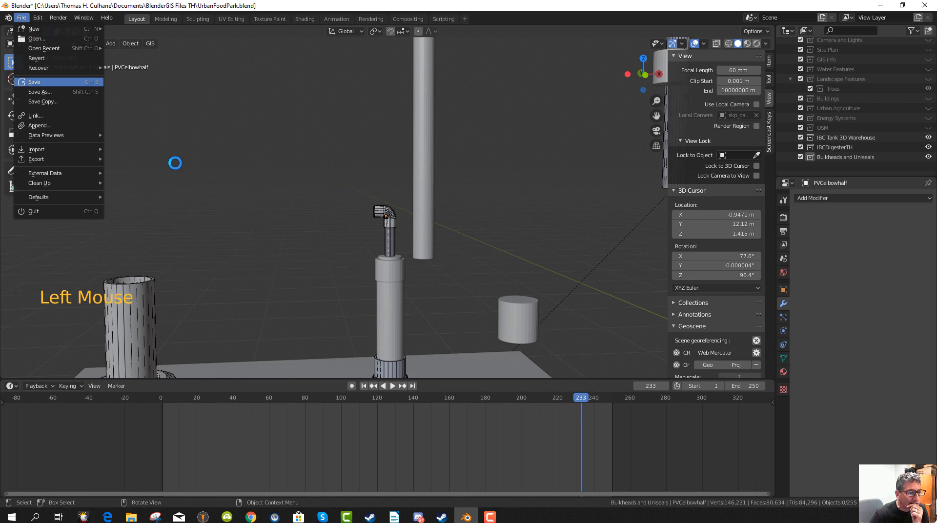
# Duplicate the half-inch PVC pipe below the elbow and place the copy beside the elbow's open end.
pyautogui.scroll(-2, 216, 178)
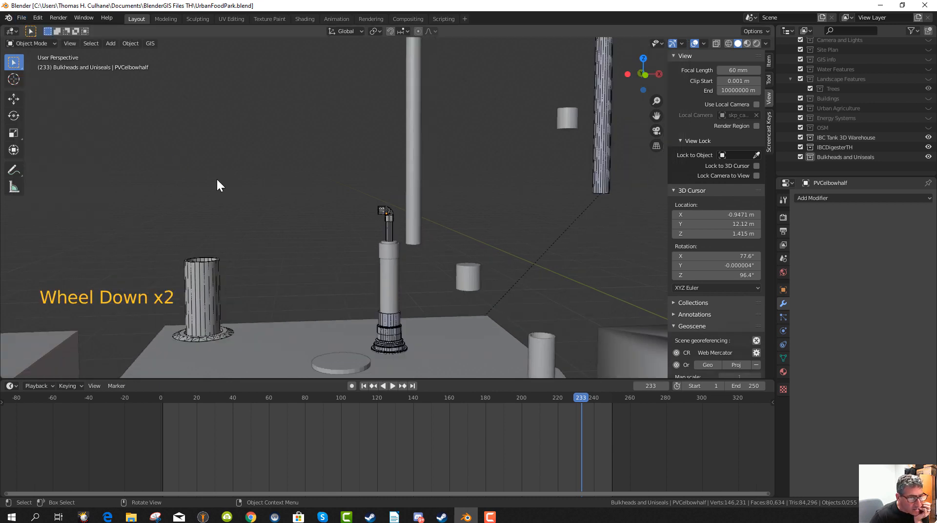
pyautogui.scroll(2, 371, 276)
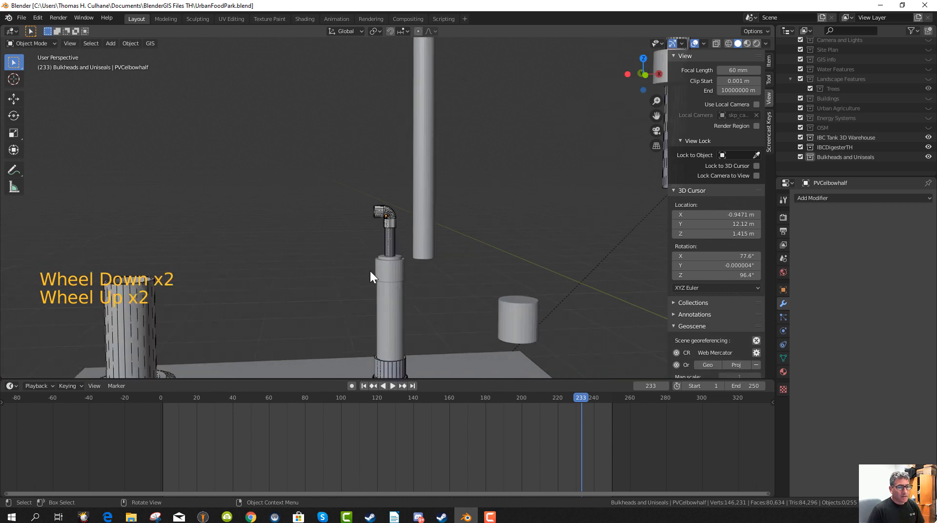
pyautogui.click(388, 247)
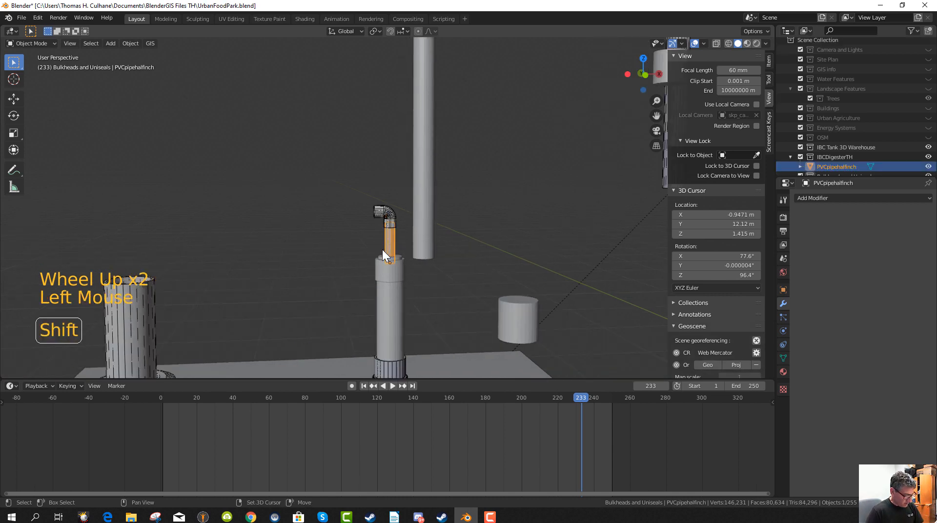
pyautogui.hotkey('shift', 'd')
pyautogui.click(321, 253)
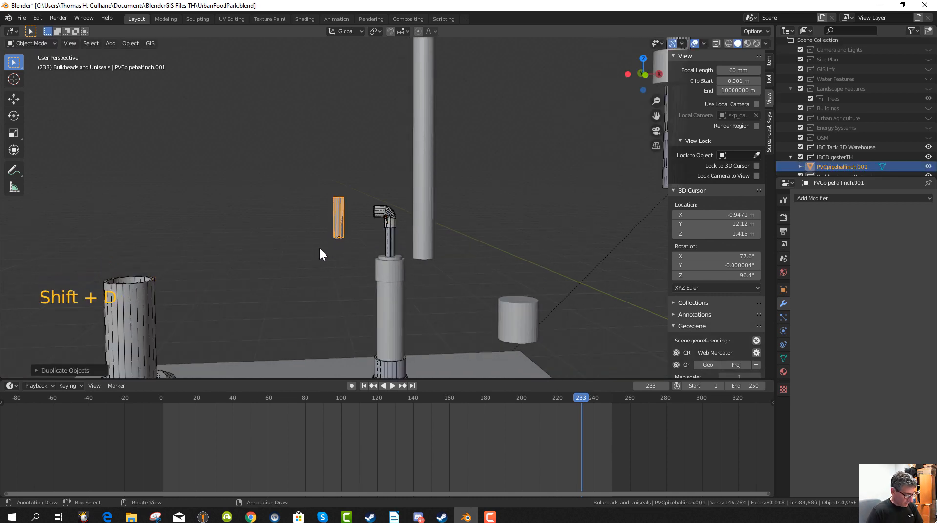
# Rotate the duplicated pipe about 90° around global Y and move it level with the elbow's open end.
pyautogui.press('r')
pyautogui.press('y')
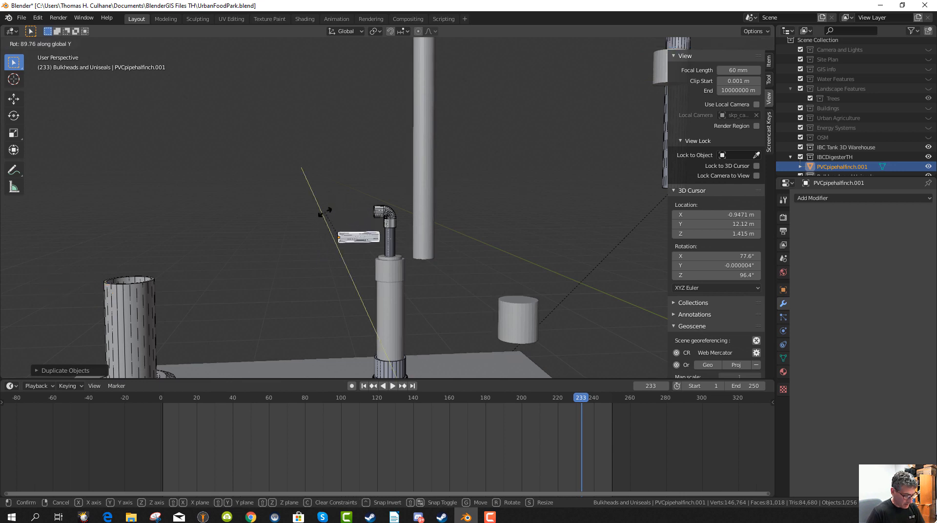
pyautogui.click(322, 211)
pyautogui.press('g')
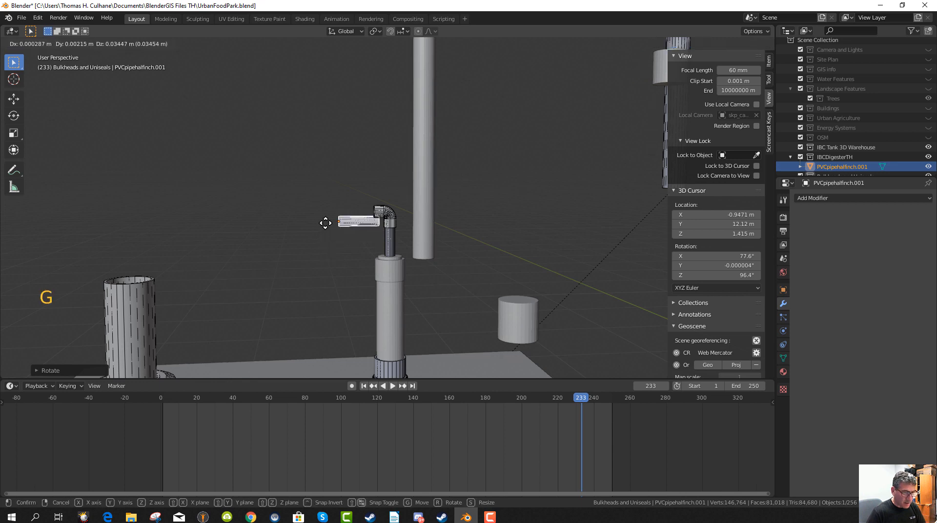
pyautogui.click(317, 262)
pyautogui.scroll(6, 317, 258)
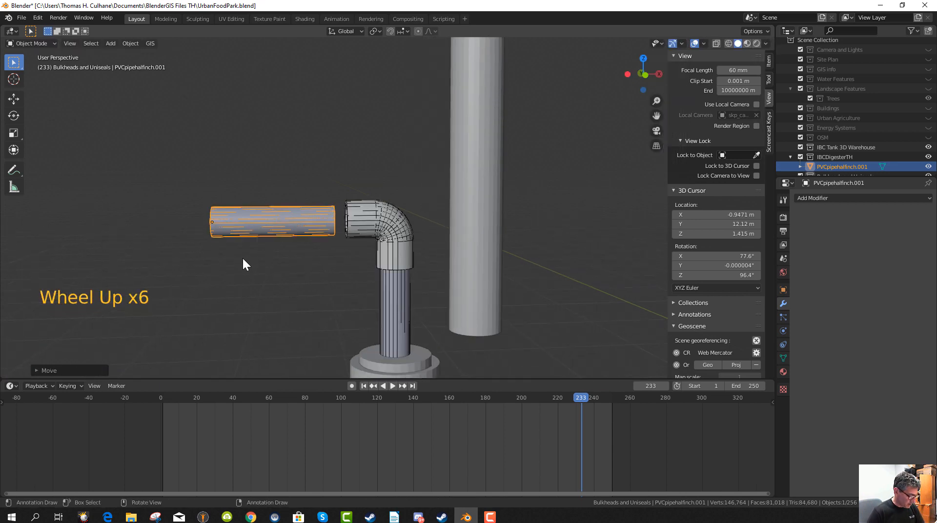
pyautogui.press('s')
pyautogui.press('y')
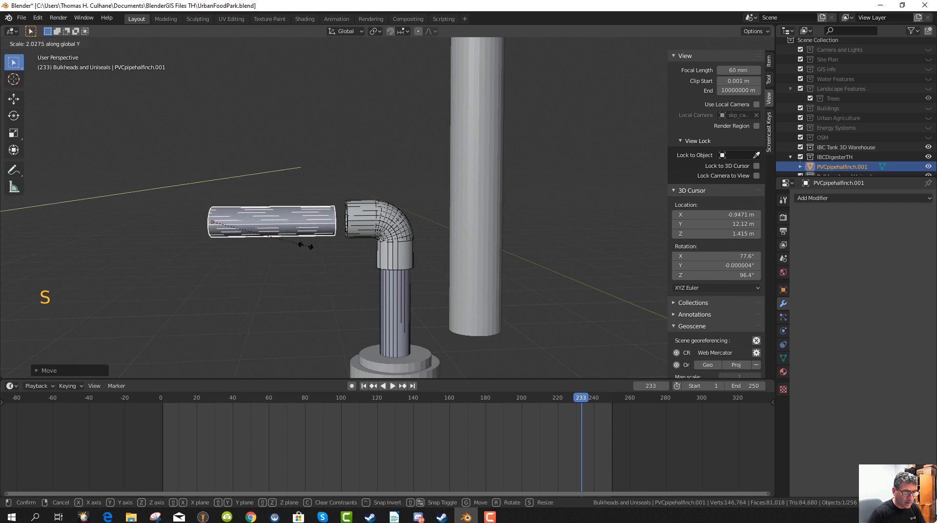
pyautogui.click(268, 244)
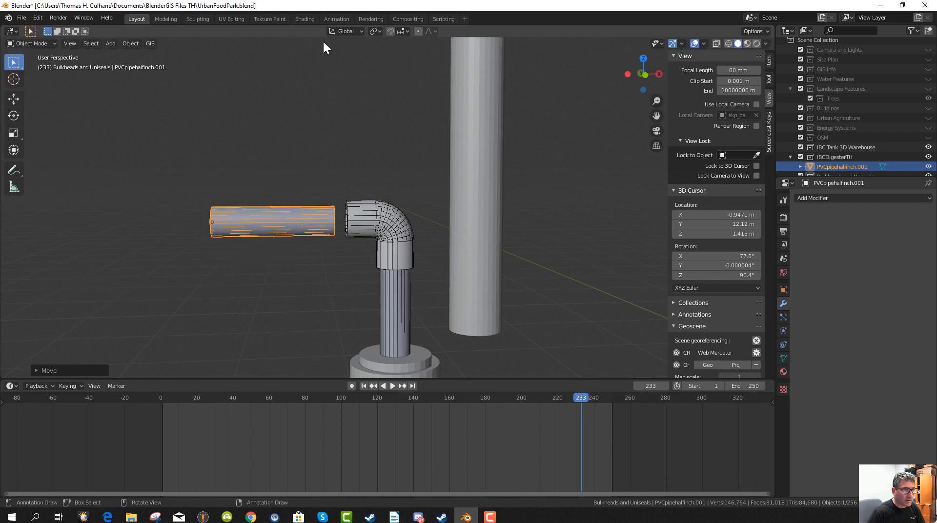
# Set the transform orientation to Local.
pyautogui.click(353, 31)
pyautogui.click(334, 73)
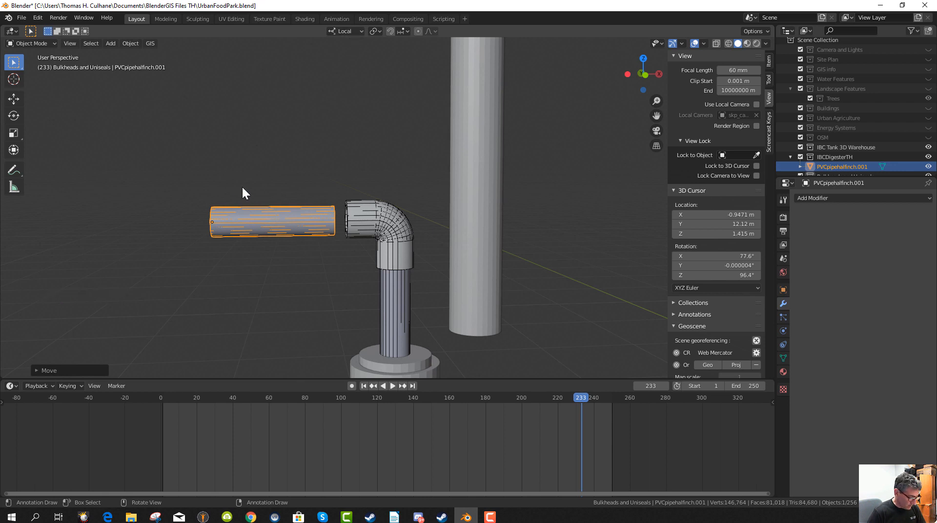
pyautogui.press('s')
pyautogui.press('y')
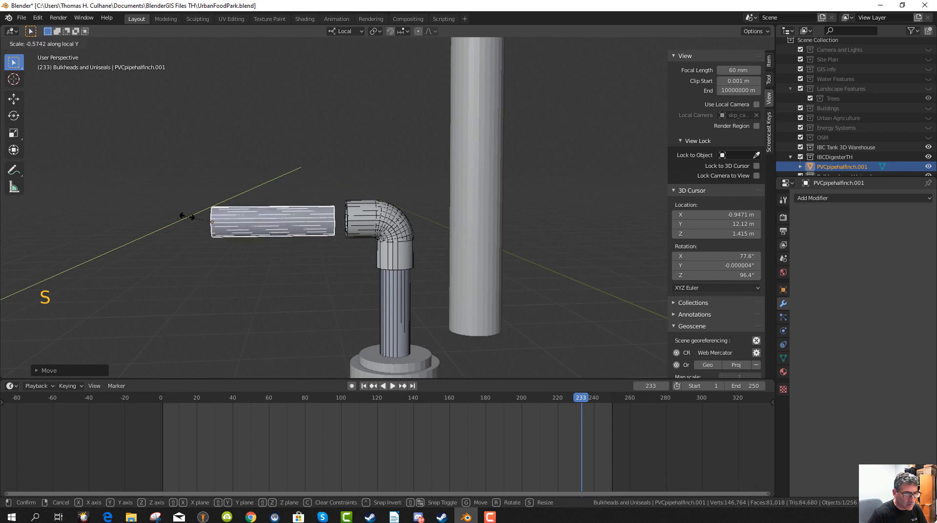
pyautogui.click(203, 217)
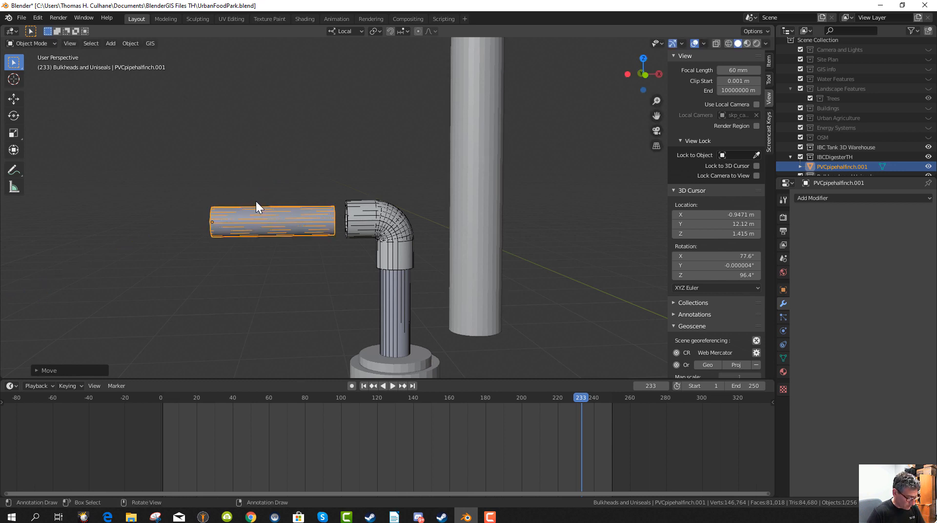
pyautogui.press('s')
pyautogui.press('x')
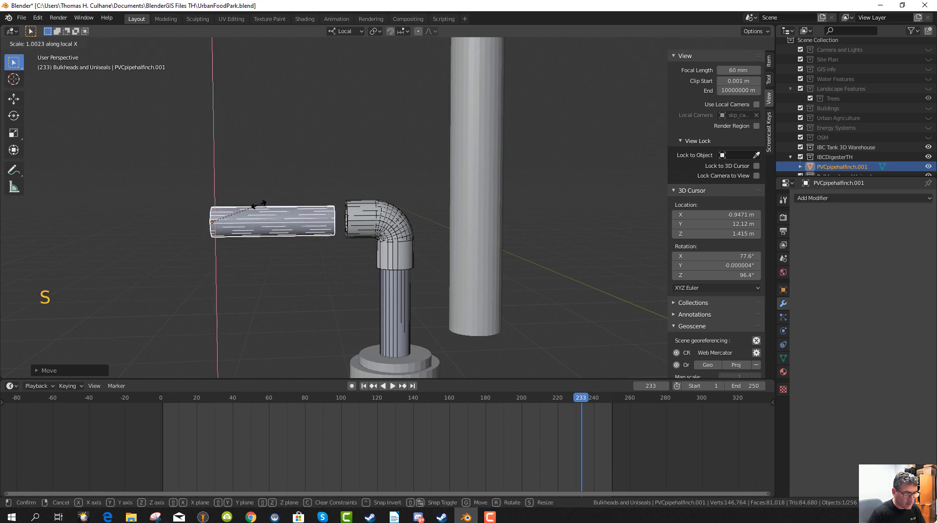
pyautogui.press('Escape')
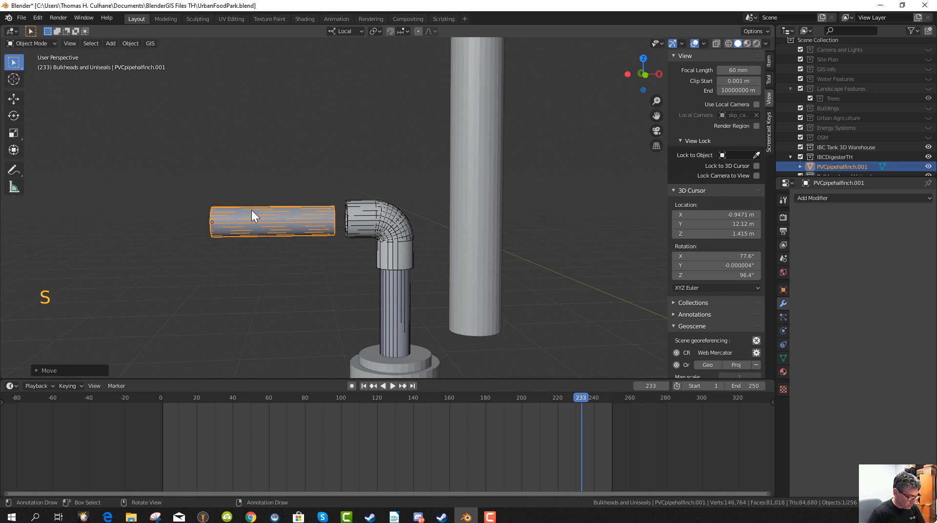
# Shorten the duplicated horizontal pipe to roughly half its length by scaling it along its local Z axis.
pyautogui.press('s')
pyautogui.press('z')
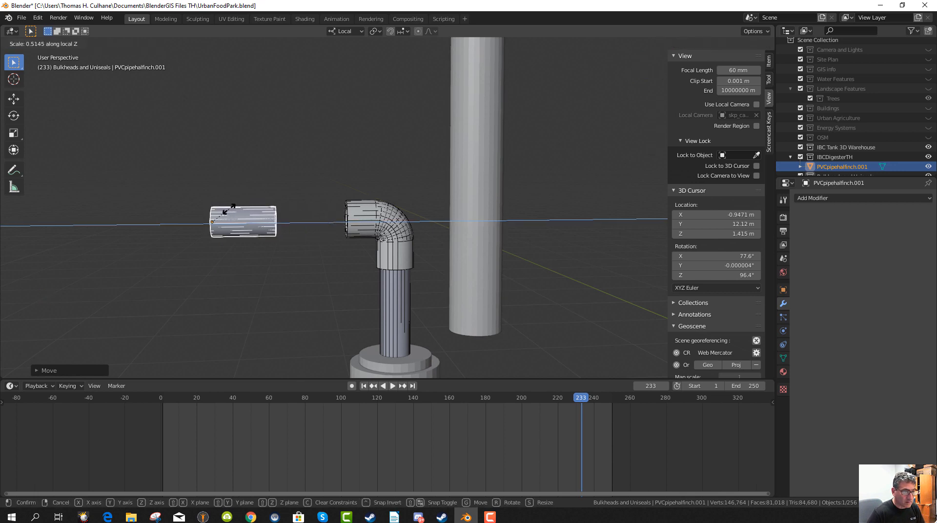
pyautogui.click(231, 209)
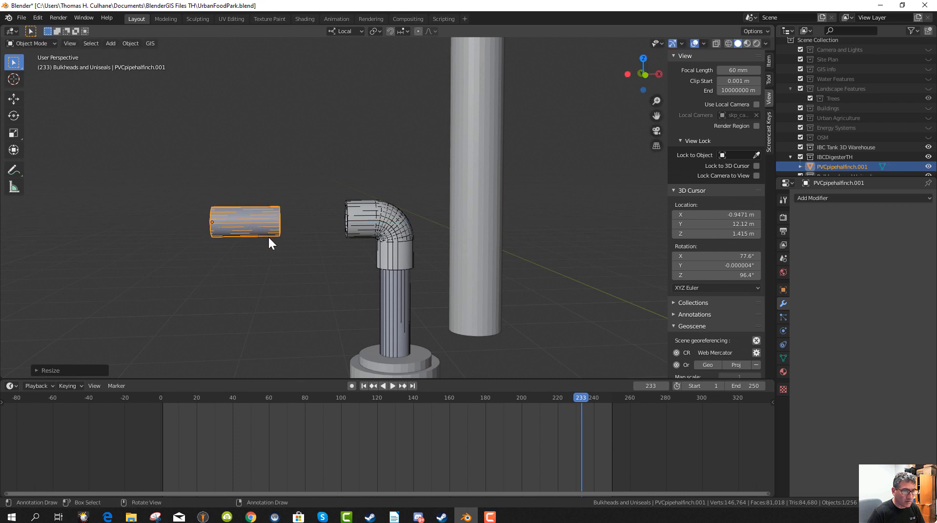
# Move the shortened pipe so its end sits inside the elbow's open socket.
pyautogui.moveTo(261, 266); pyautogui.dragTo(370, 259, button='middle')
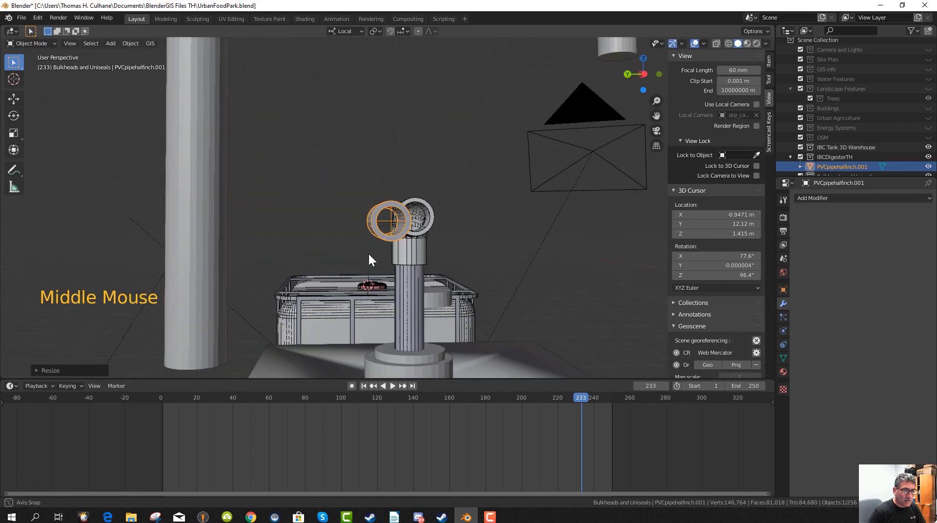
pyautogui.press('g')
pyautogui.click(408, 259)
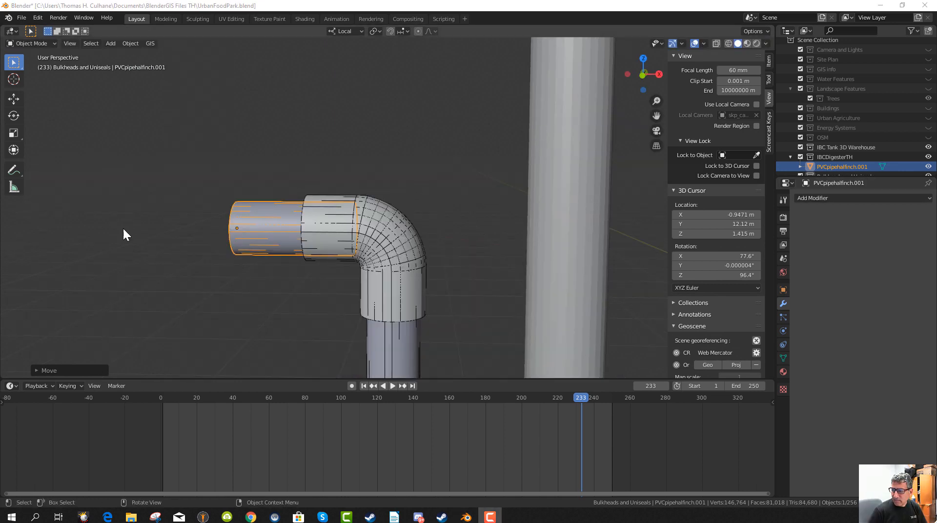
# Try to join the short pipe to the elbow assembly with only the pipe selected.
pyautogui.moveTo(108, 256); pyautogui.dragTo(178, 268, button='middle')
pyautogui.scroll(-2, 167, 246)
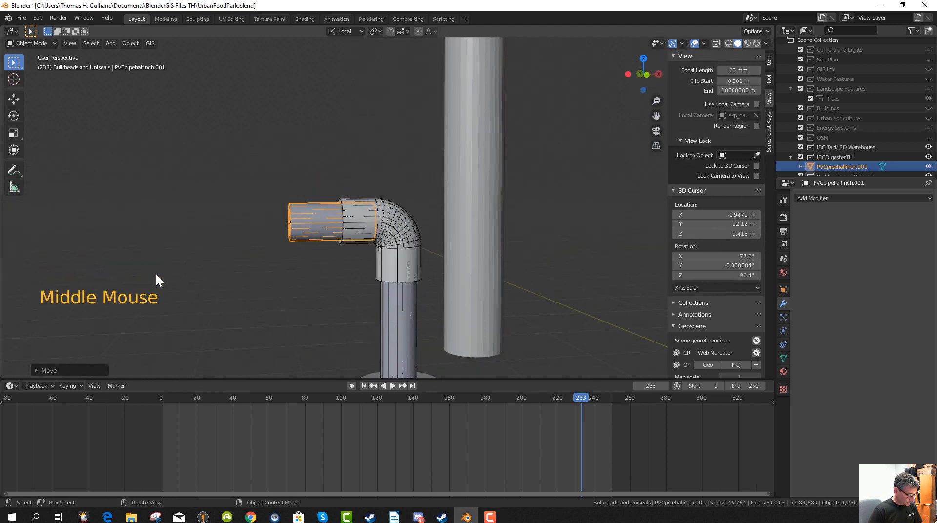
pyautogui.hotkey('ctrl', 'j')
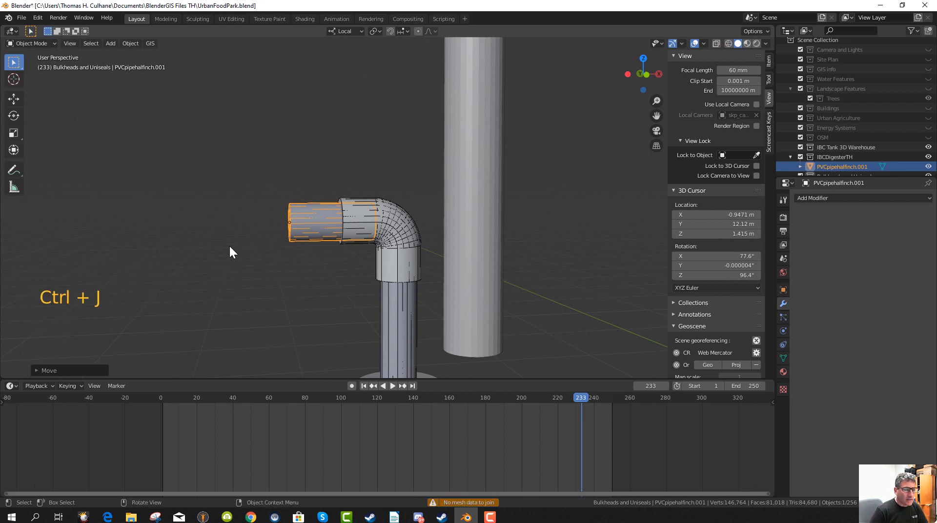
pyautogui.moveTo(230, 247); pyautogui.dragTo(233, 252, button='middle')
pyautogui.scroll(-1, 231, 252)
pyautogui.scroll(-1, 229, 256)
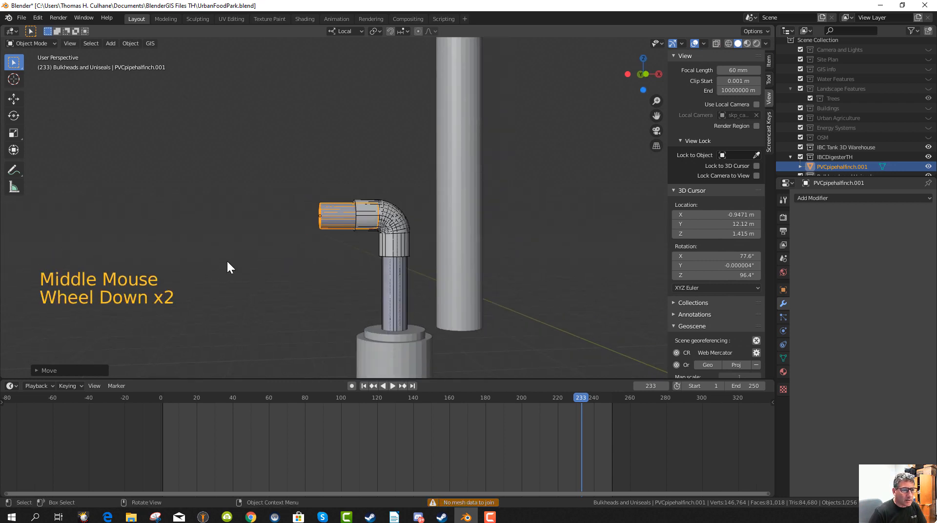
pyautogui.scroll(1, 223, 261)
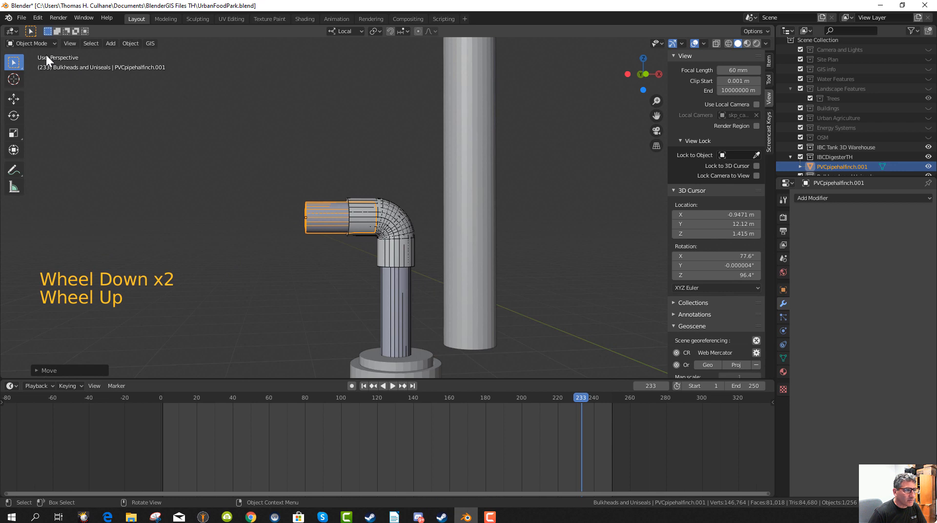
# Import the COLLADA file PVCvalve.dae from the PVCvalve folder in the 3D Warehouse models directory.
pyautogui.click(22, 17)
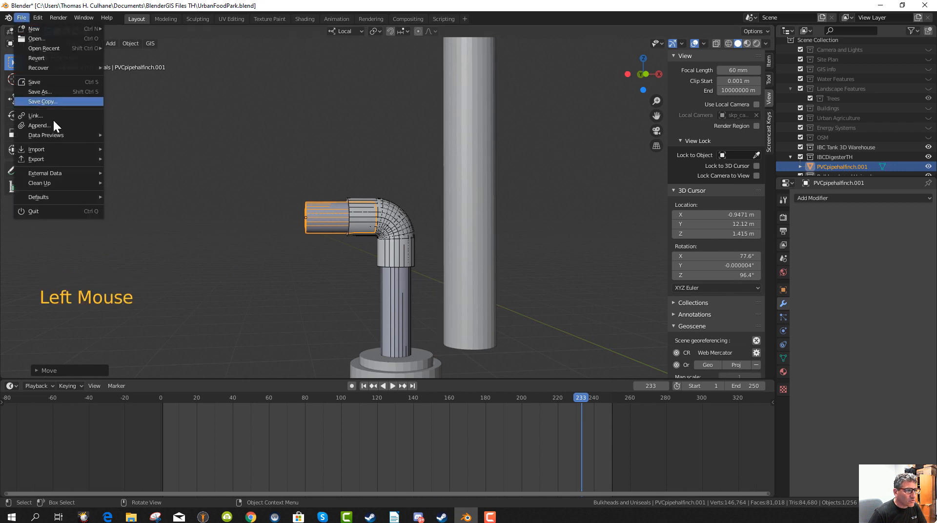
pyautogui.moveTo(50, 148)
pyautogui.click(122, 149)
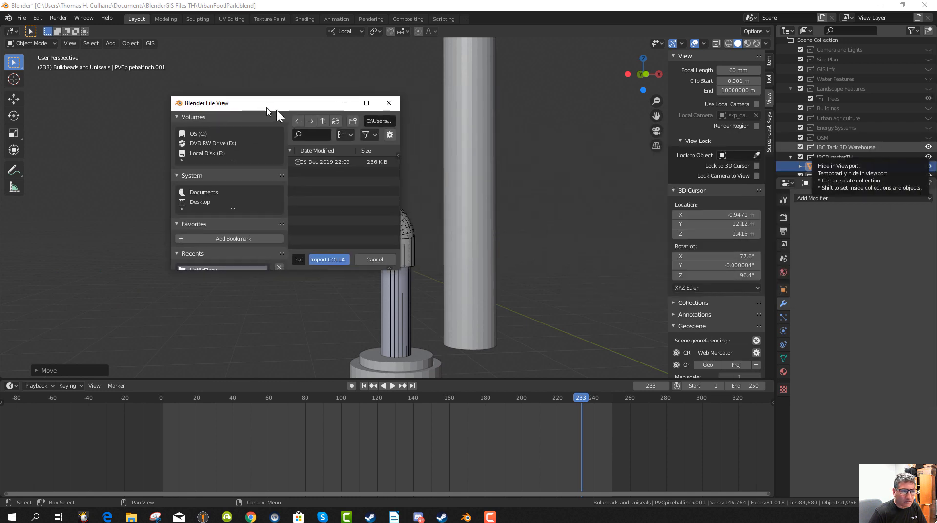
pyautogui.moveTo(401, 200); pyautogui.dragTo(681, 204)
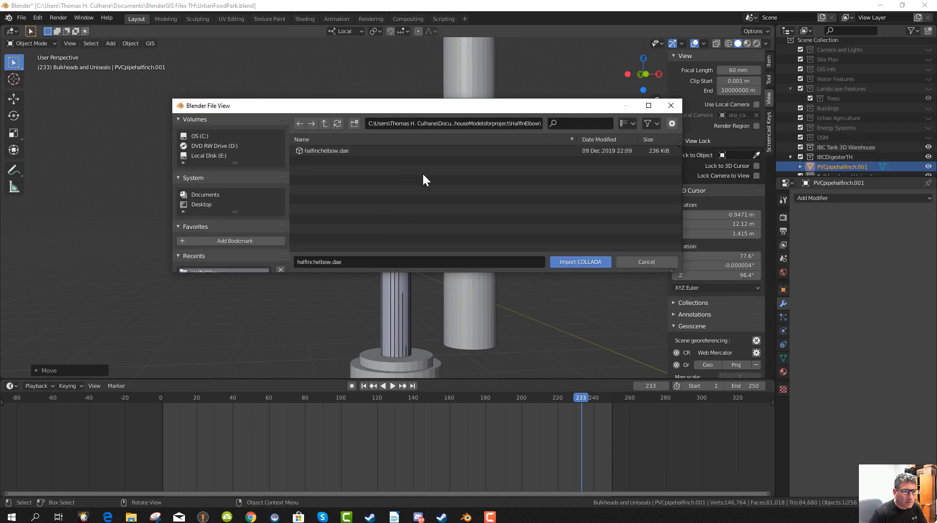
pyautogui.click(325, 123)
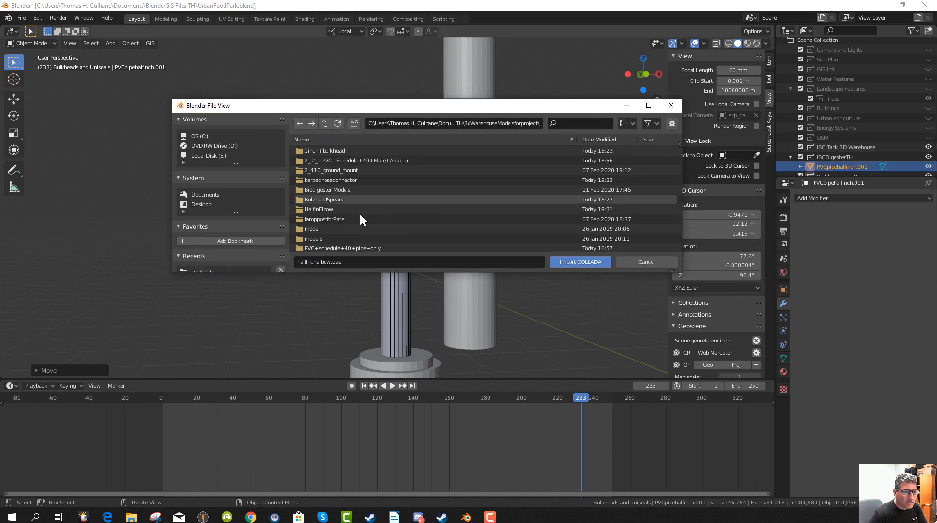
pyautogui.doubleClick(334, 238)
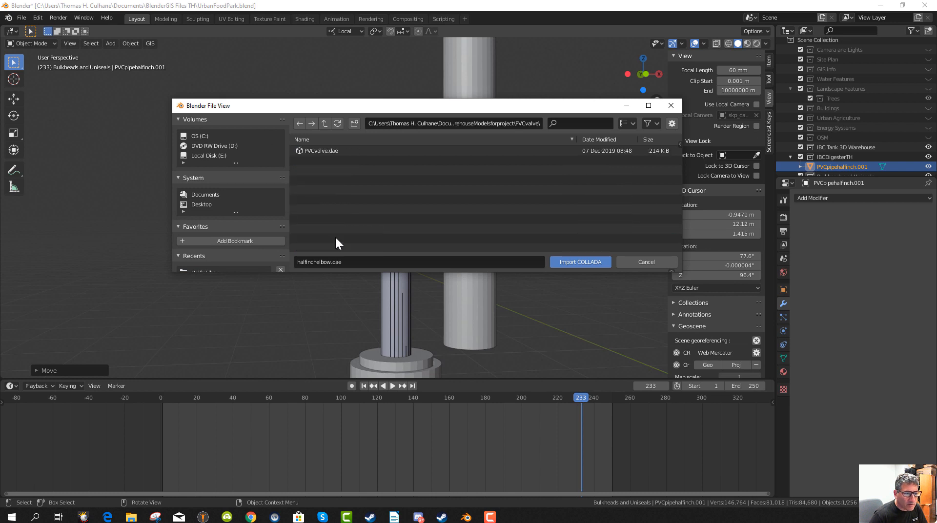
pyautogui.doubleClick(322, 151)
# Look for the imported valve in the area around the row of tanks.
pyautogui.scroll(-18, 458, 191)
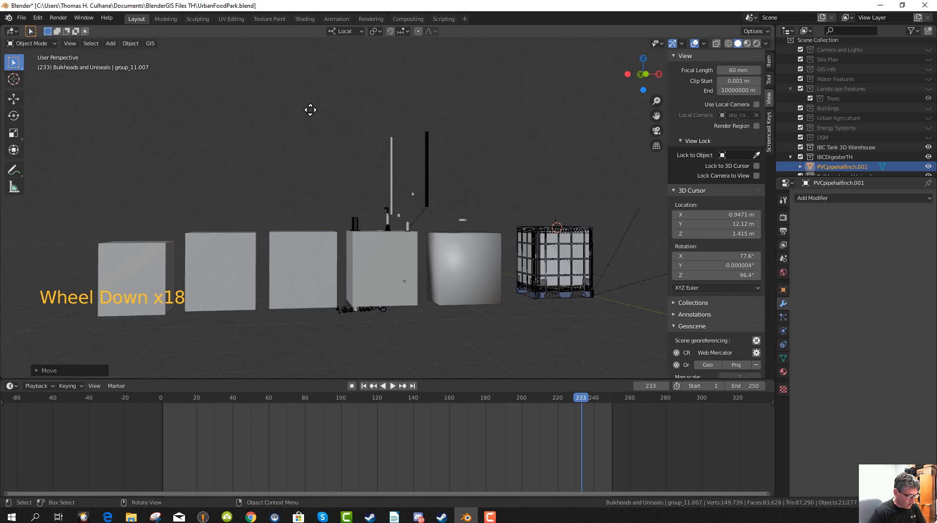
pyautogui.press('g')
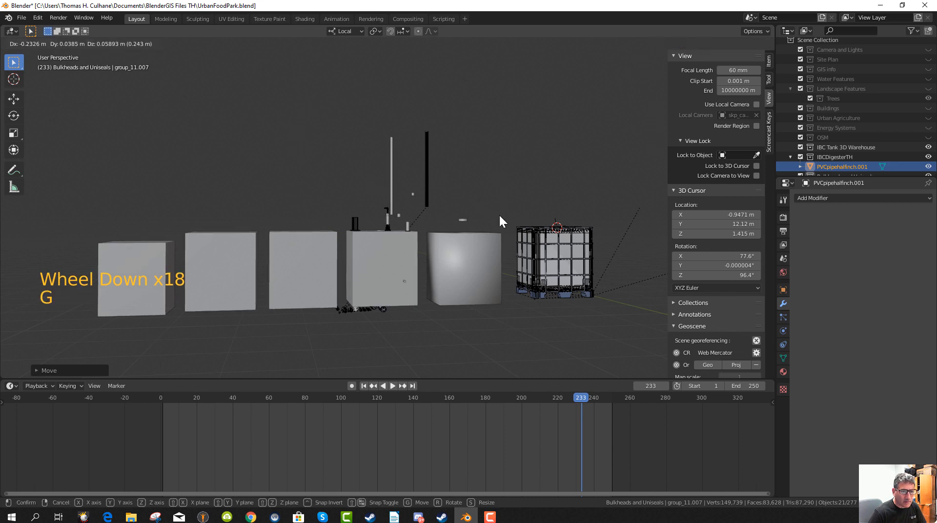
pyautogui.scroll(-1, 485, 199)
pyautogui.middleClick(485, 198)
pyautogui.scroll(-4, 484, 198)
pyautogui.click(485, 196)
pyautogui.scroll(-5, 484, 196)
pyautogui.scroll(4, 486, 195)
pyautogui.scroll(-4, 503, 234)
pyautogui.press('g')
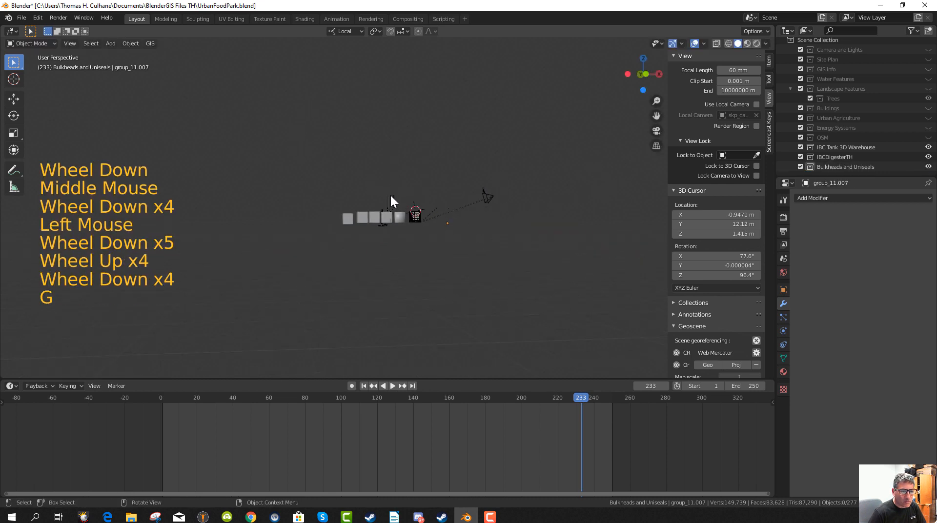
pyautogui.scroll(10, 471, 256)
pyautogui.scroll(-4, 525, 285)
pyautogui.press('g')
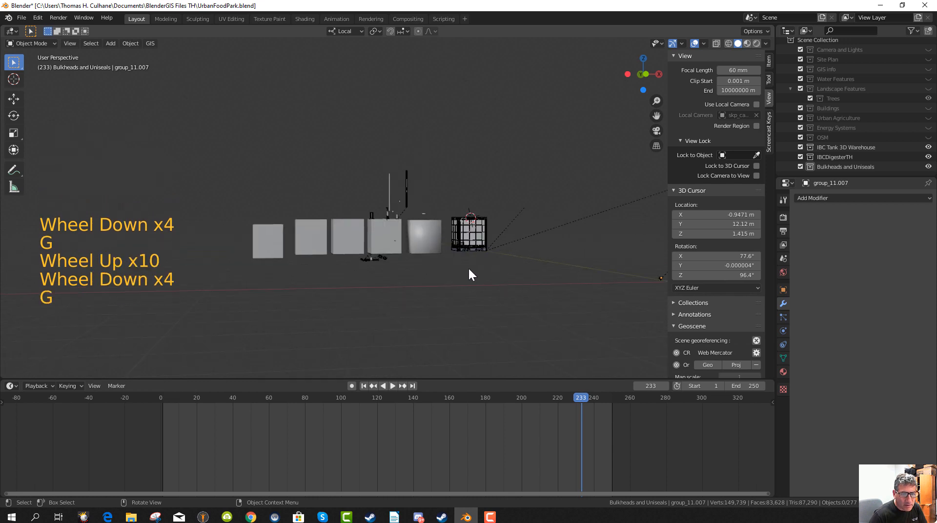
pyautogui.scroll(-2, 589, 273)
pyautogui.press('g')
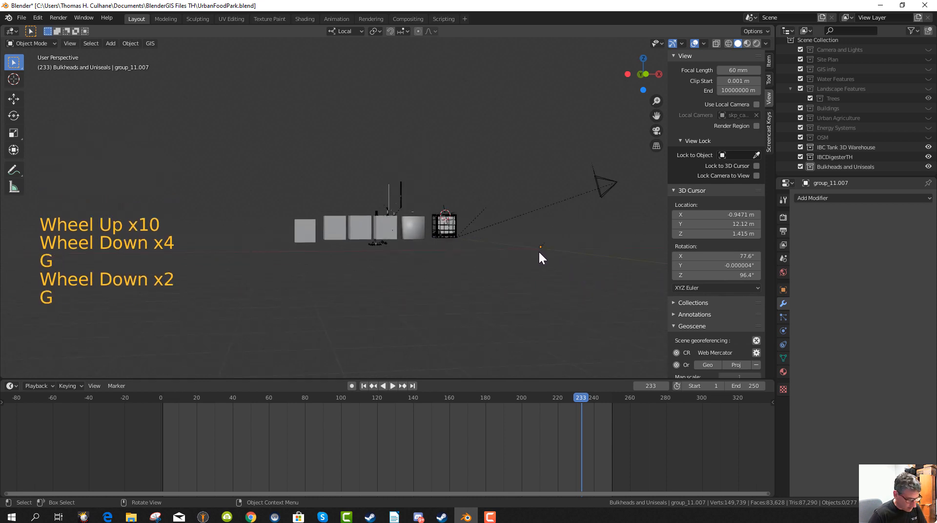
pyautogui.press('g')
pyautogui.press('g')
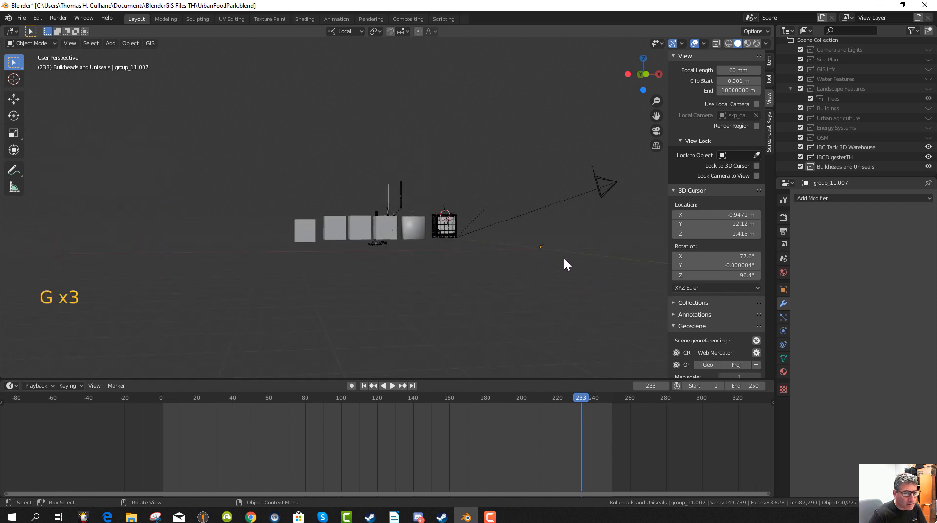
# Make a mesh part of the imported valve active, box select all valve parts and join them into one object.
pyautogui.click(539, 247)
pyautogui.press('KP_Decimal')
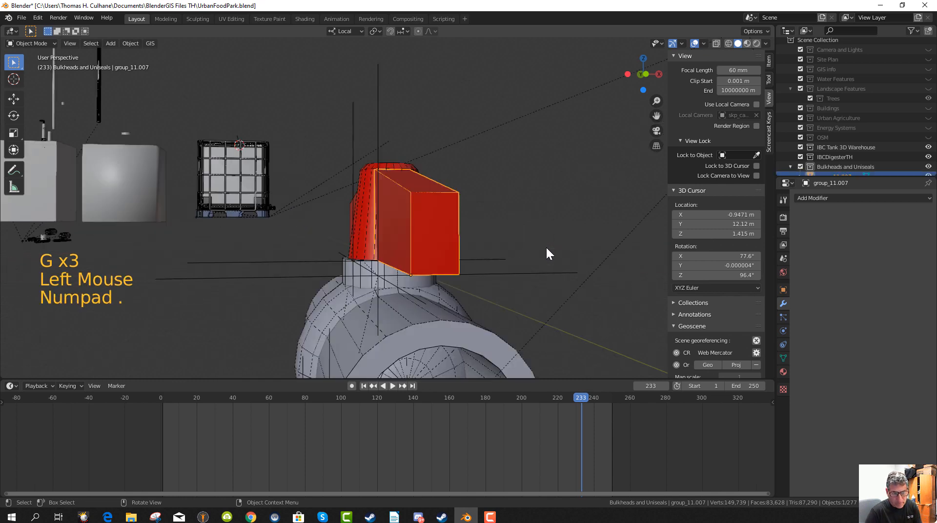
pyautogui.scroll(-12, 494, 244)
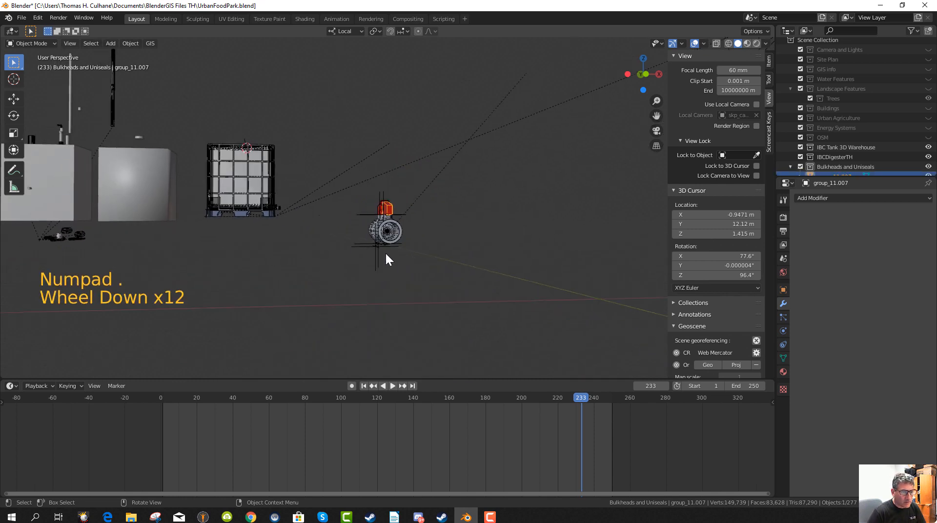
pyautogui.moveTo(362, 241); pyautogui.dragTo(406, 250, button='middle')
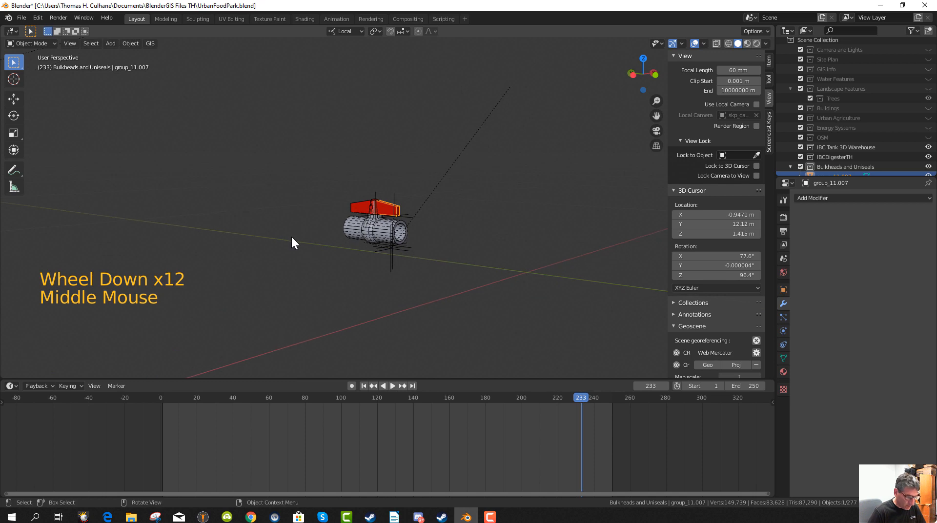
pyautogui.press('b')
pyautogui.moveTo(295, 177); pyautogui.dragTo(440, 273)
pyautogui.press('ctrl')
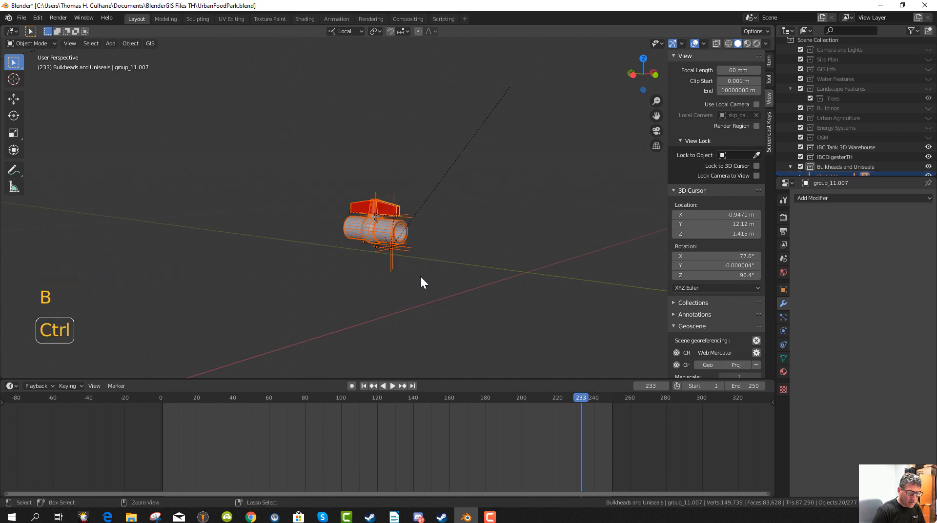
pyautogui.hotkey('ctrl', 'j')
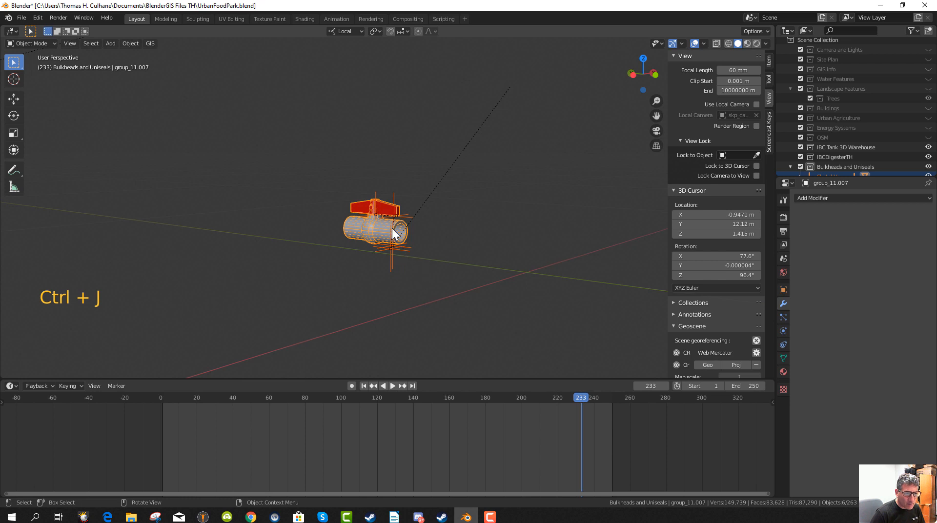
# Move the joined valve about 0.07 m away from its leftover empties and clear its parent, keeping the transformation.
pyautogui.click(396, 243)
pyautogui.click(385, 240)
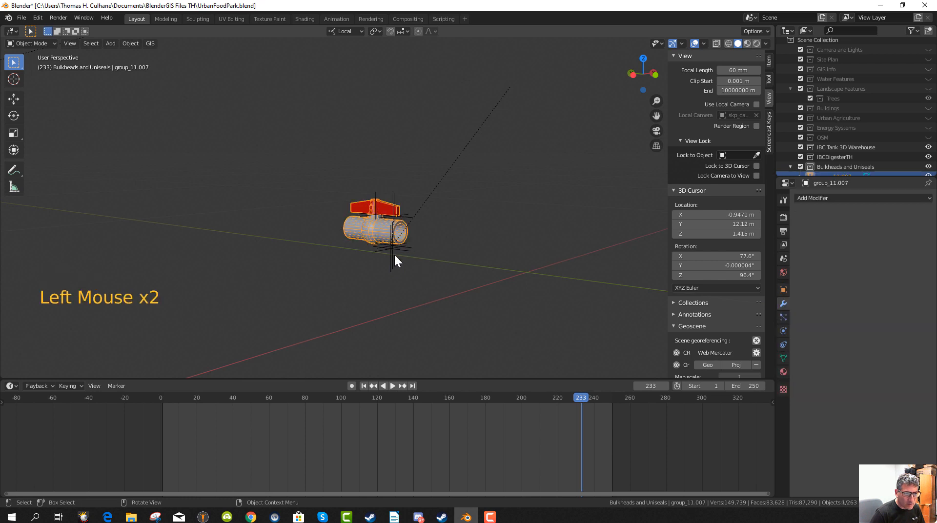
pyautogui.press('g')
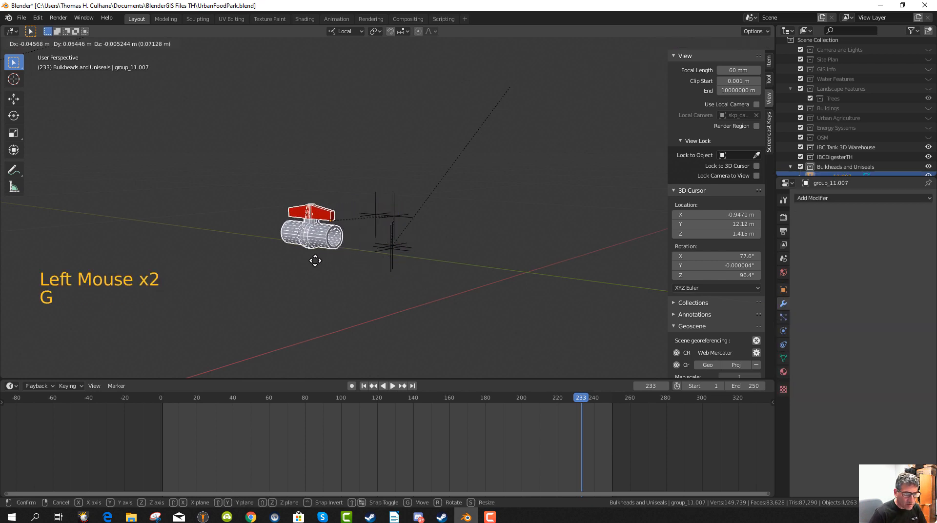
pyautogui.click(311, 260)
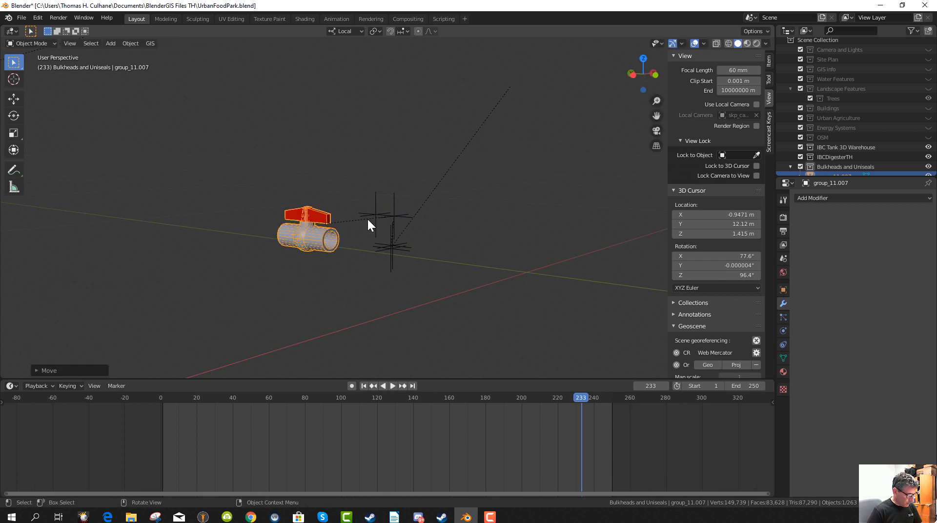
pyautogui.hotkey('alt', 'p')
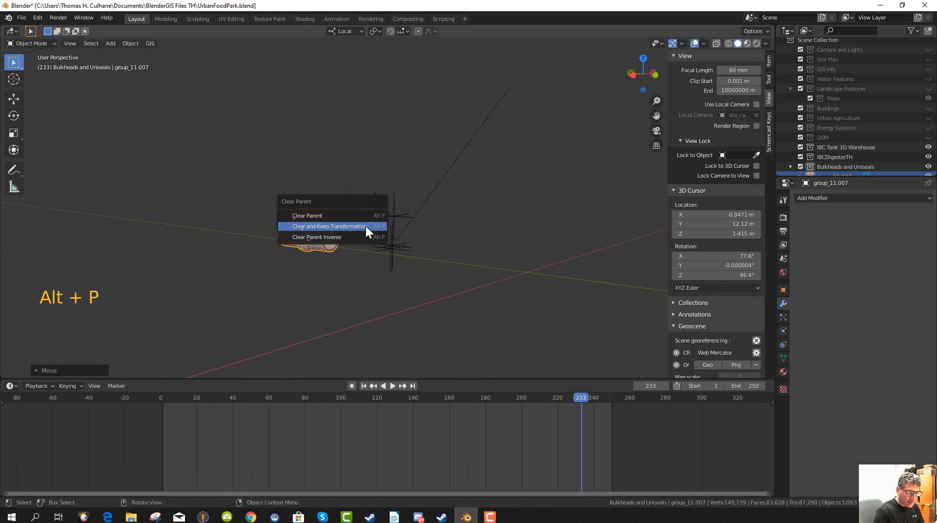
pyautogui.click(366, 227)
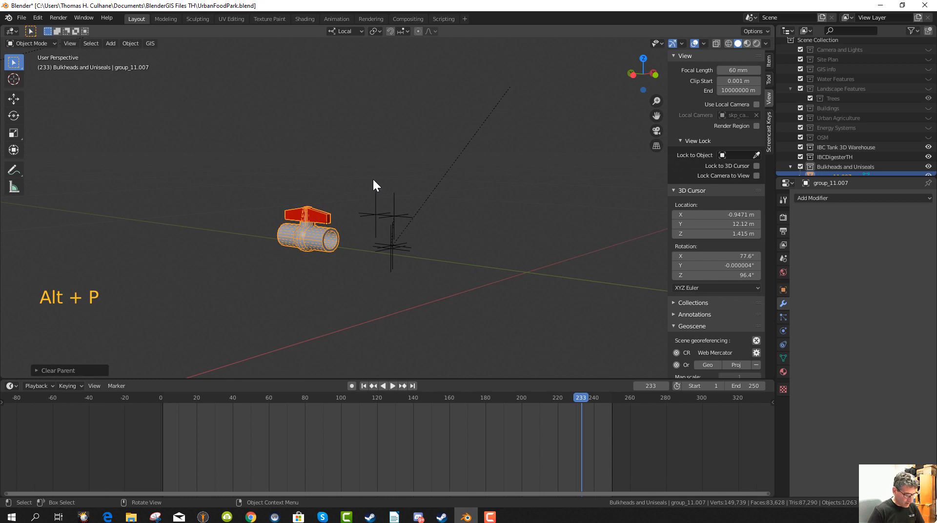
pyautogui.press('b')
pyautogui.moveTo(350, 124); pyautogui.dragTo(491, 311)
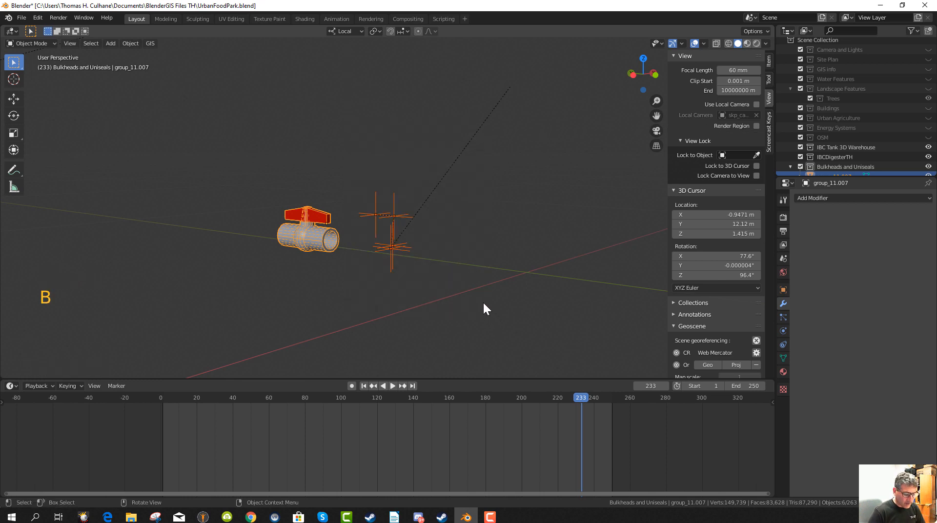
pyautogui.press('x')
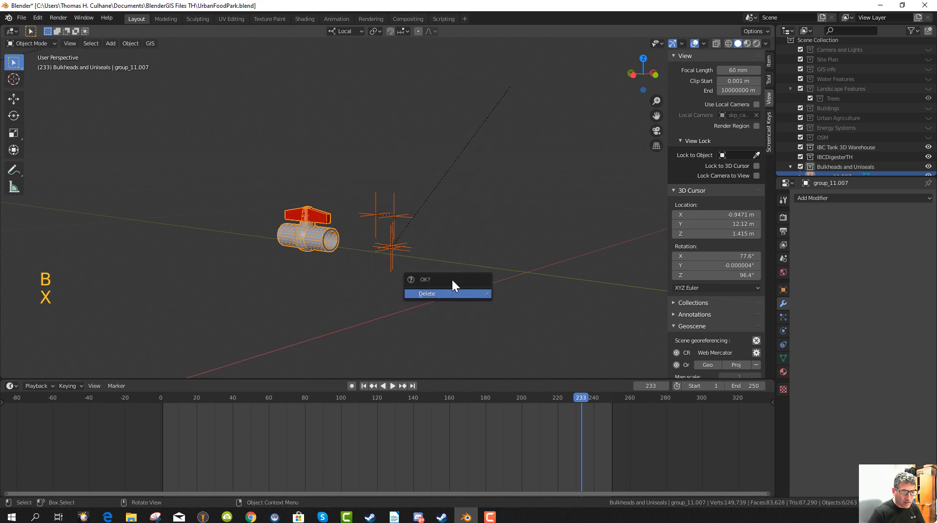
pyautogui.click(441, 295)
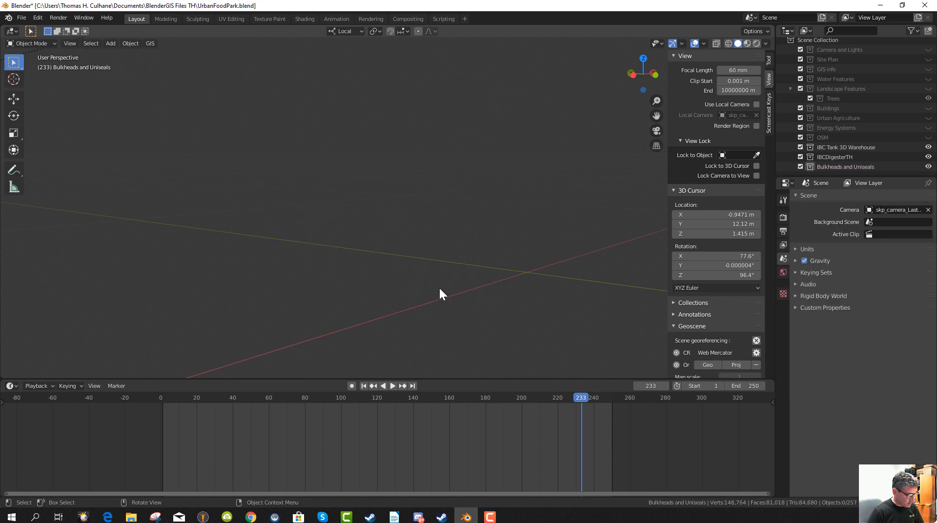
pyautogui.press('ctrl')
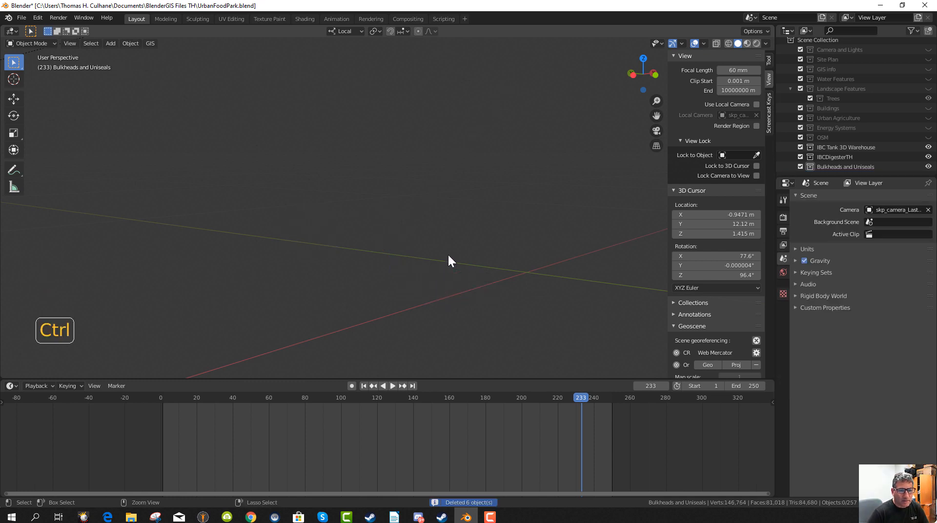
pyautogui.hotkey('ctrl', 'z')
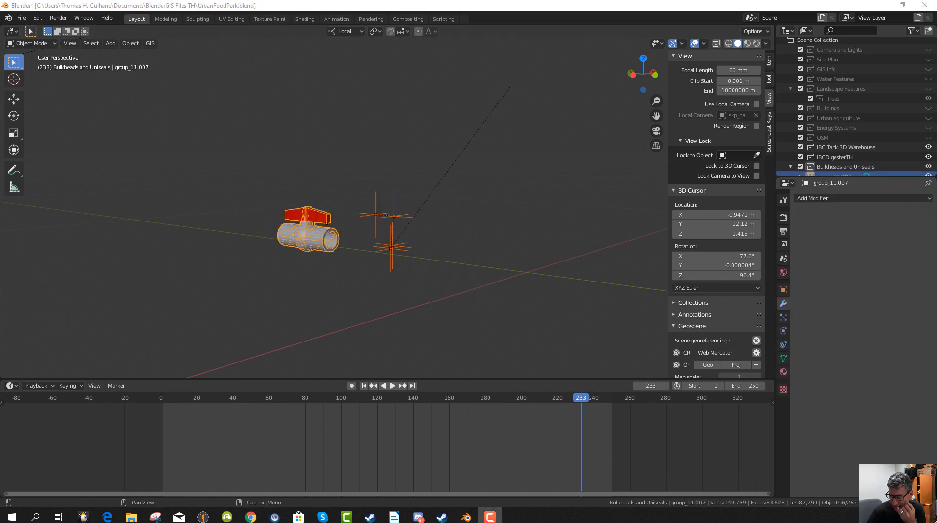
# Deselect the valve, box select only the leftover empties beside it and delete them.
pyautogui.scroll(2, 413, 222)
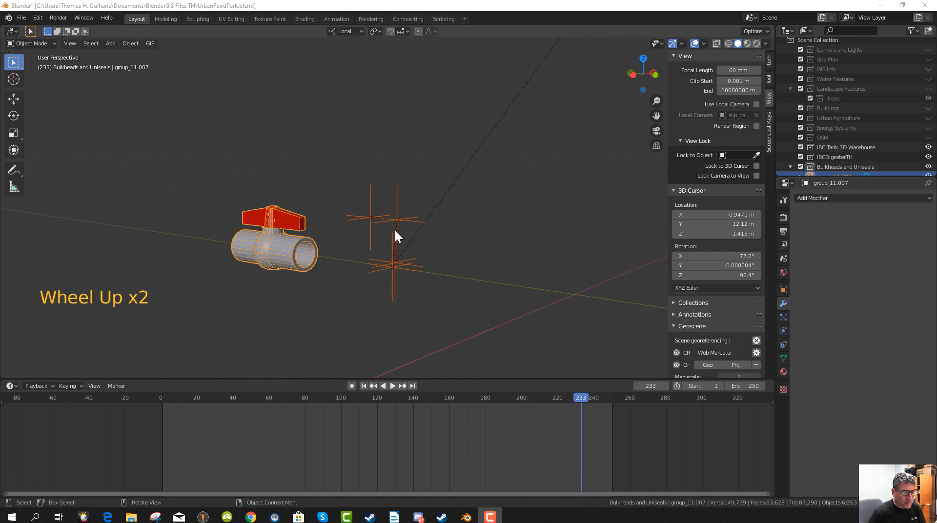
pyautogui.click(470, 216)
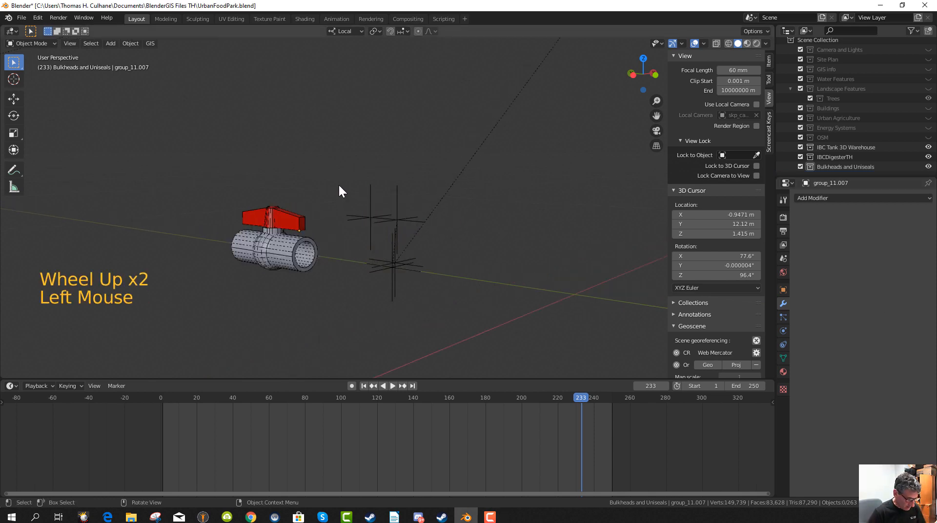
pyautogui.press('b')
pyautogui.moveTo(342, 142); pyautogui.dragTo(467, 303)
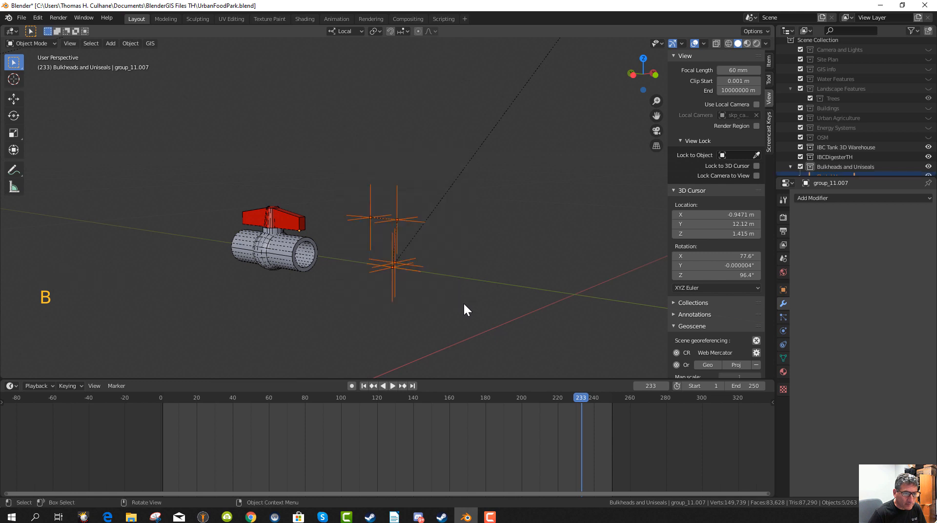
pyautogui.press('x')
pyautogui.click(460, 292)
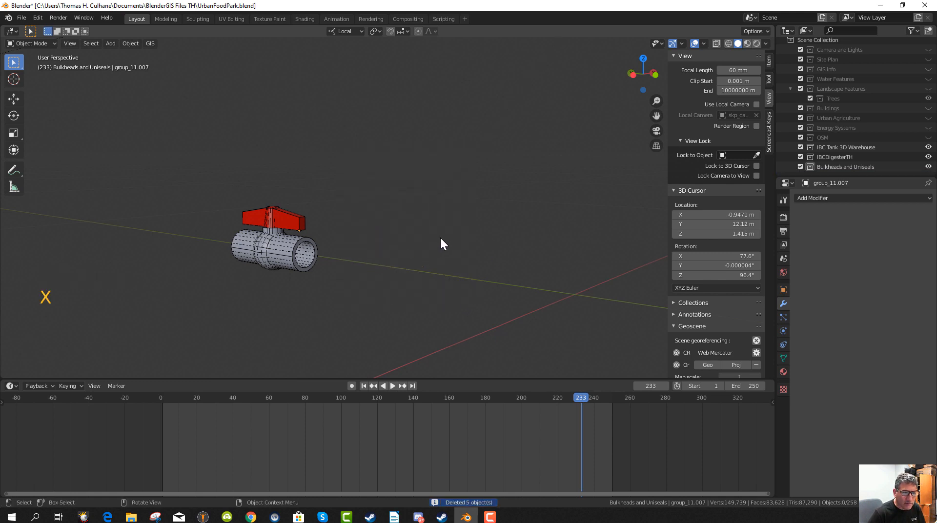
# Select the joined valve and set its origin to its geometry.
pyautogui.scroll(-2, 295, 239)
pyautogui.click(306, 236)
pyautogui.moveTo(328, 244); pyautogui.dragTo(364, 241, button='middle')
pyautogui.scroll(3, 361, 239)
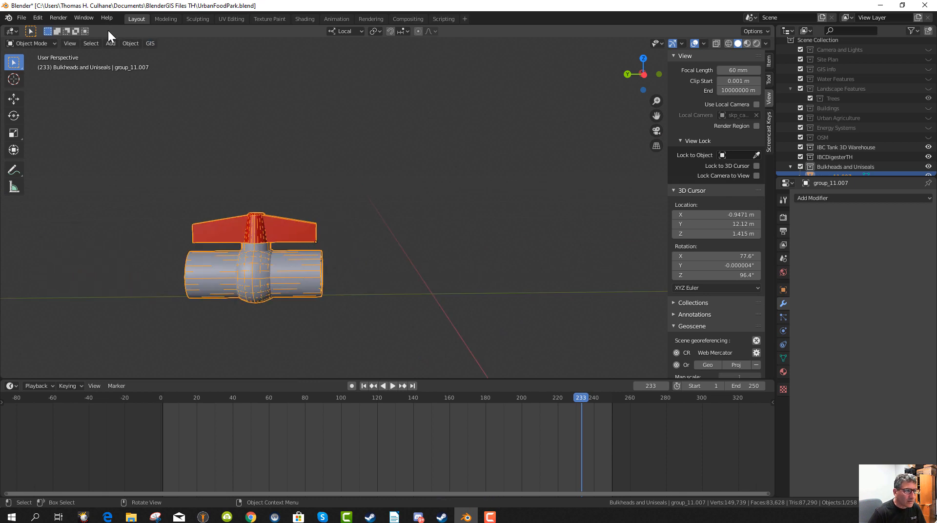
pyautogui.click(129, 44)
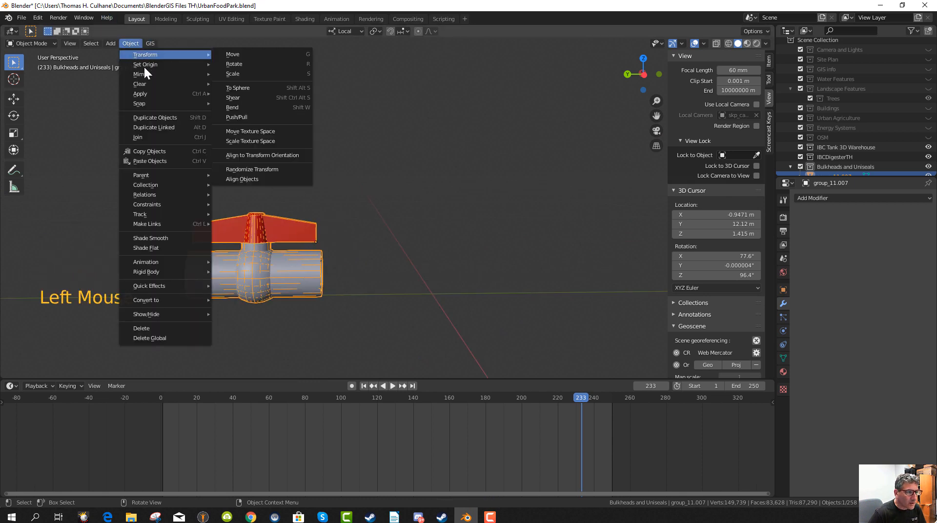
pyautogui.moveTo(145, 63)
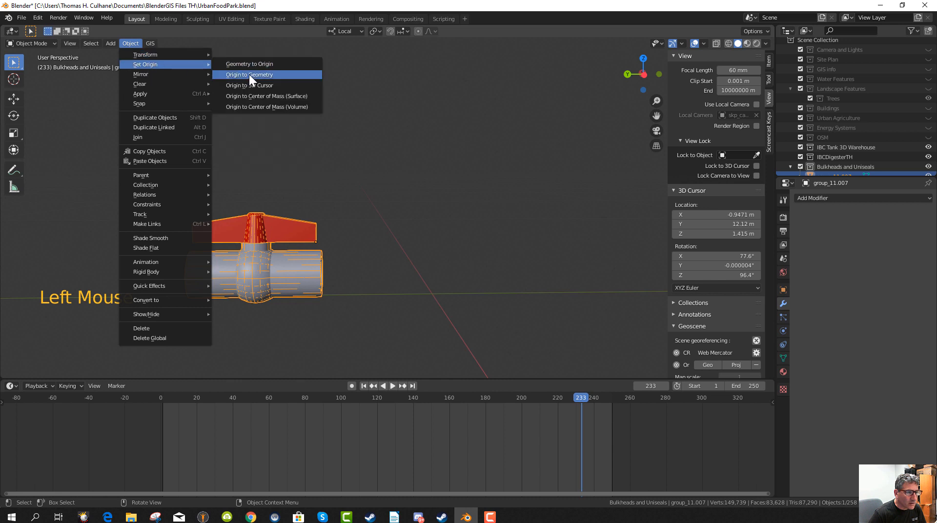
pyautogui.click(248, 74)
# Rename the valve object group_11.007 as PVCvalvehalfinch.
pyautogui.moveTo(268, 250)
pyautogui.mouseDown(button='middle')
pyautogui.moveTo(226, 240)
pyautogui.moveTo(259, 266)
pyautogui.moveTo(266, 259)
pyautogui.mouseUp(button='middle')
pyautogui.scroll(-3, 526, 297)
pyautogui.moveTo(527, 297); pyautogui.dragTo(378, 266, button='middle')
pyautogui.scroll(-3, 874, 168)
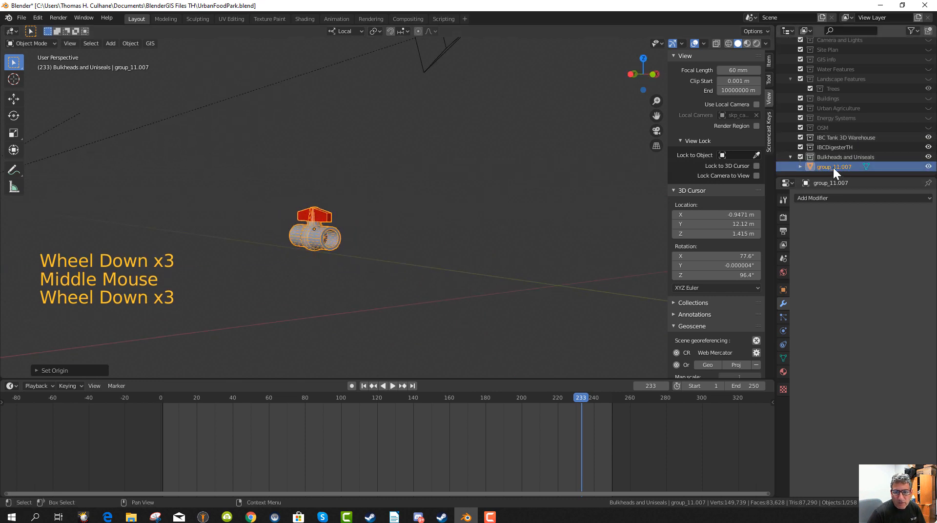
pyautogui.tripleClick(833, 167)
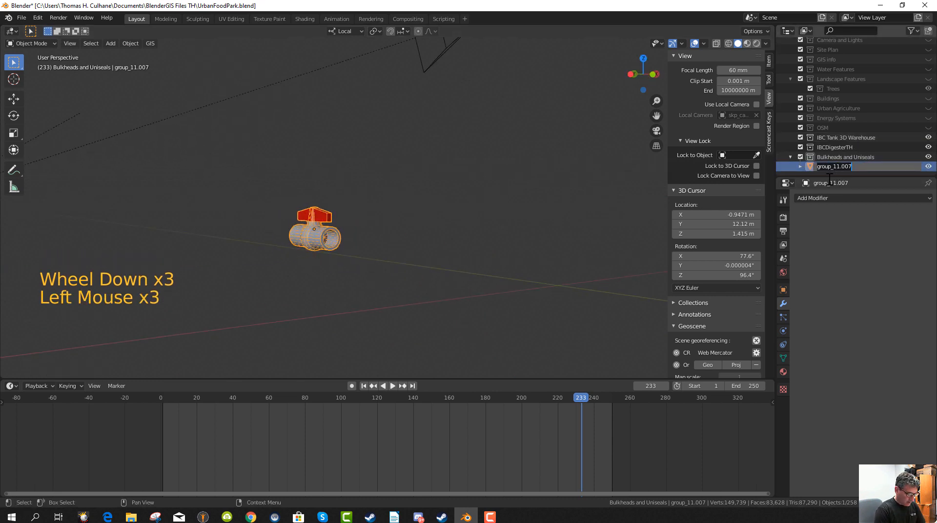
pyautogui.write('PVCvalvehalfinch')
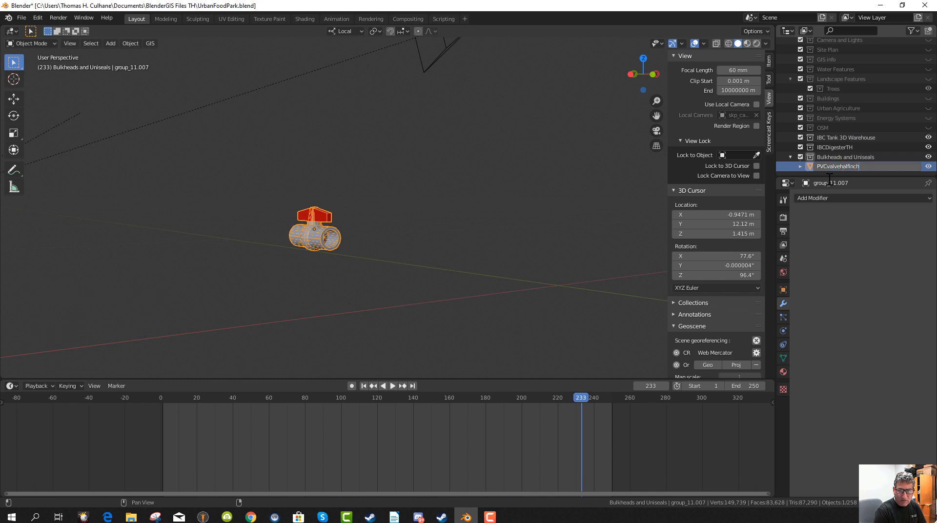
pyautogui.press('Return')
# Move the valve about 7 m toward the row of tanks and frame it in the view.
pyautogui.scroll(-6, 370, 236)
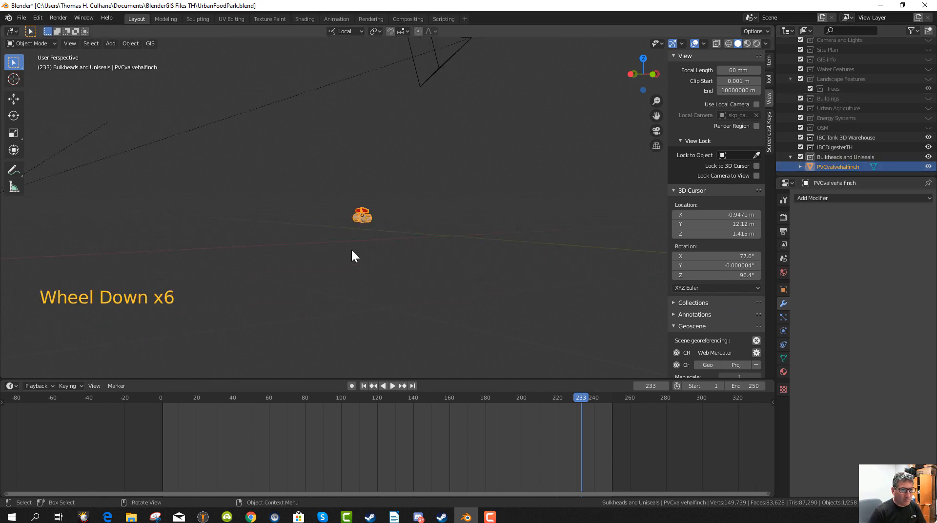
pyautogui.scroll(-10, 352, 255)
pyautogui.press('g')
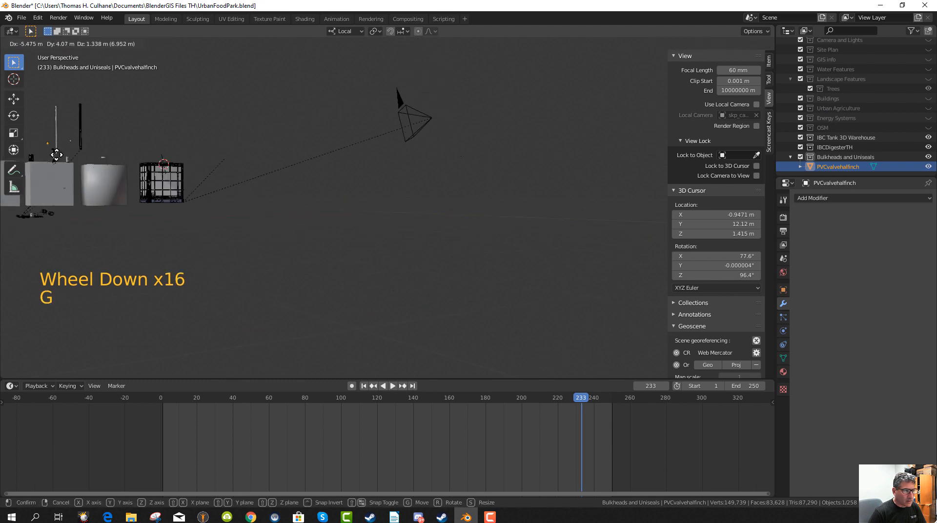
pyautogui.click(52, 151)
pyautogui.scroll(3, 121, 210)
pyautogui.scroll(-4, 121, 210)
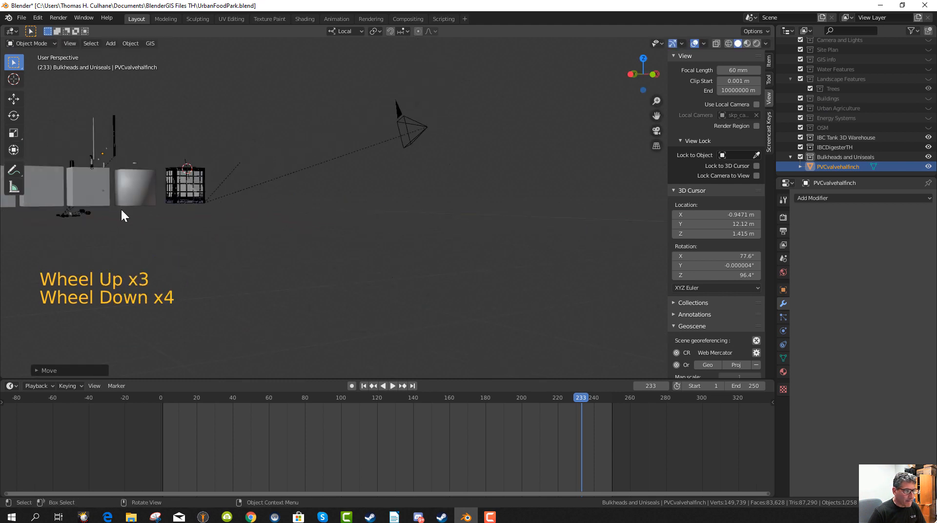
pyautogui.press('KP_Decimal')
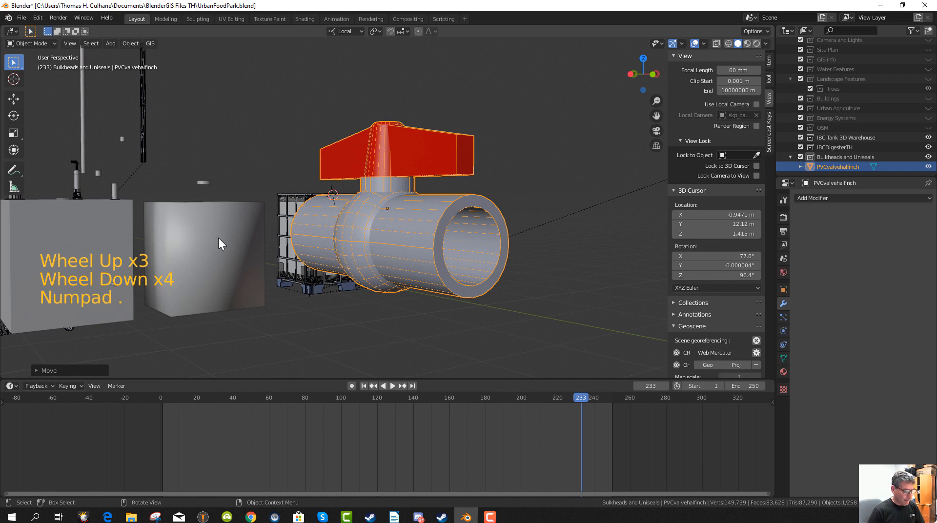
# Reposition the valve from an elevated viewpoint, bringing it visually over the tank that carries the pipe fittings.
pyautogui.press('g')
pyautogui.moveTo(88, 205); pyautogui.dragTo(98, 224, button='middle')
pyautogui.scroll(-13, 93, 213)
pyautogui.press('g')
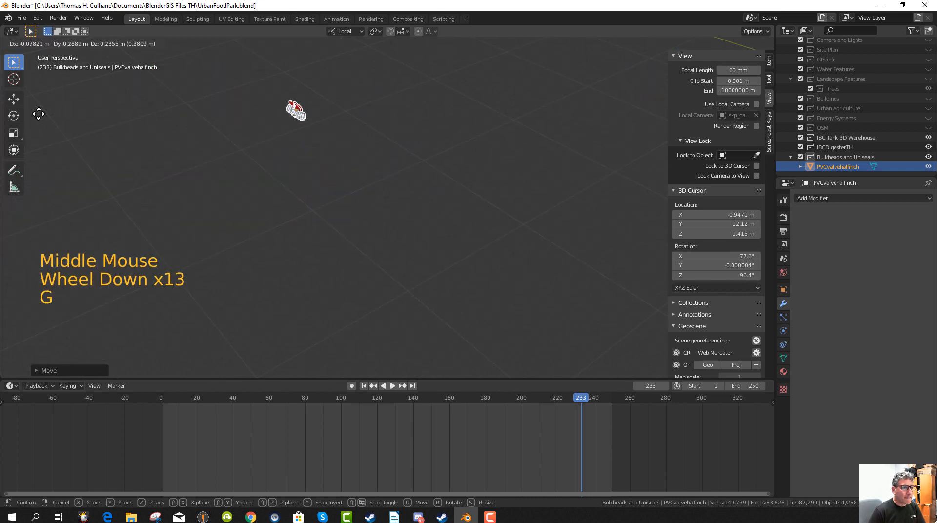
pyautogui.scroll(-17, 605, 181)
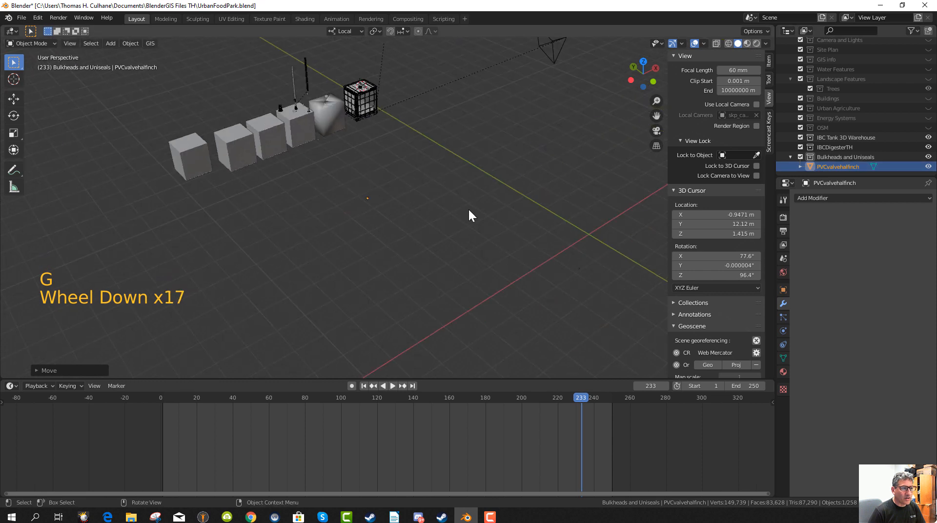
pyautogui.scroll(-1, 469, 211)
pyautogui.press('g')
pyautogui.click(353, 142)
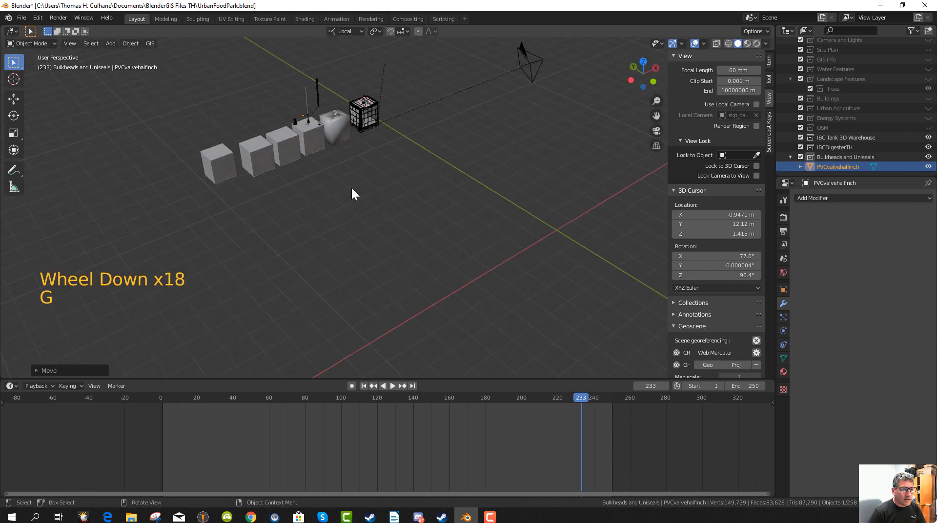
pyautogui.scroll(3, 351, 189)
pyautogui.press('KP_Decimal')
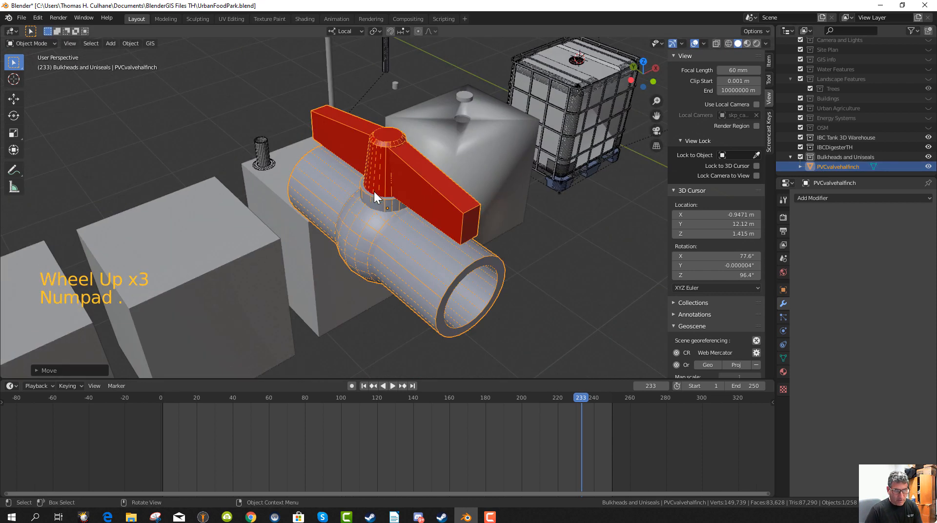
# Shift the valve slightly, keeping it visually near the tank with the pipe fittings.
pyautogui.press('g')
pyautogui.click(345, 179)
pyautogui.scroll(-8, 339, 213)
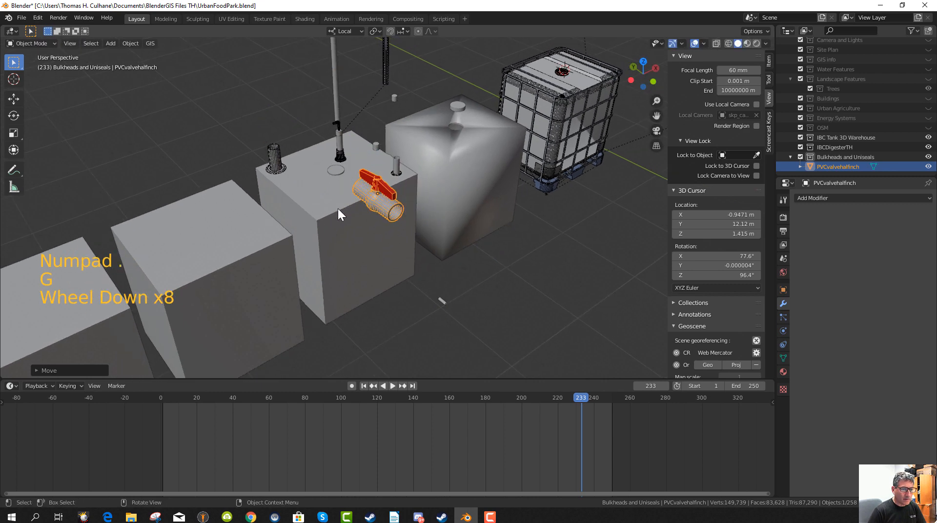
pyautogui.moveTo(339, 209)
pyautogui.mouseDown(button='middle')
pyautogui.moveTo(262, 215)
pyautogui.moveTo(324, 234)
pyautogui.moveTo(333, 222)
pyautogui.mouseUp(button='middle')
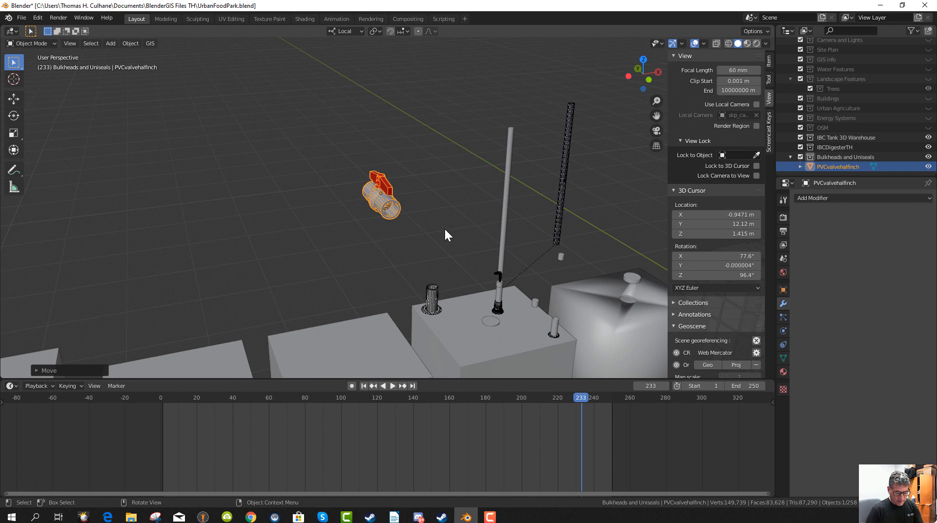
# Examine the valve's real position relative to the row of tanks from above and from other angles.
pyautogui.press('KP_7')
pyautogui.scroll(-12, 443, 227)
pyautogui.scroll(18, 438, 234)
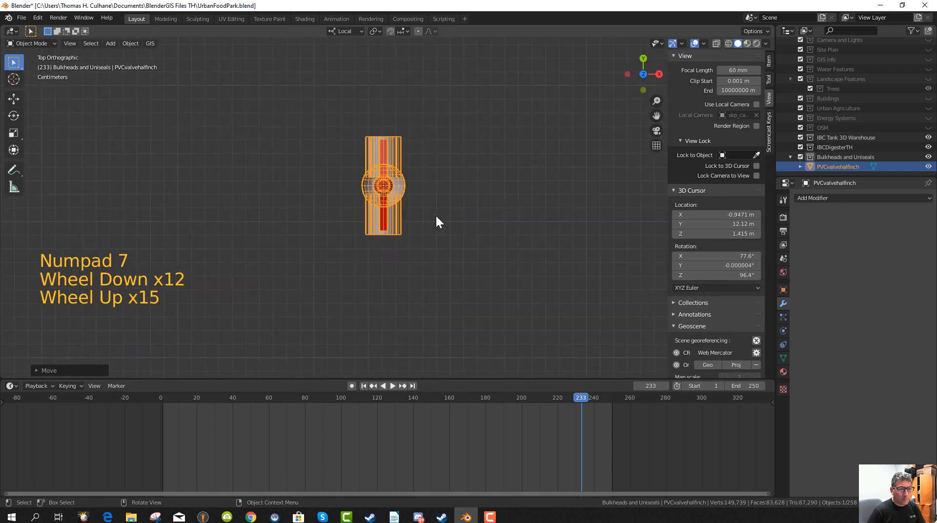
pyautogui.moveTo(437, 220); pyautogui.dragTo(339, 190, button='middle')
pyautogui.scroll(-20, 350, 198)
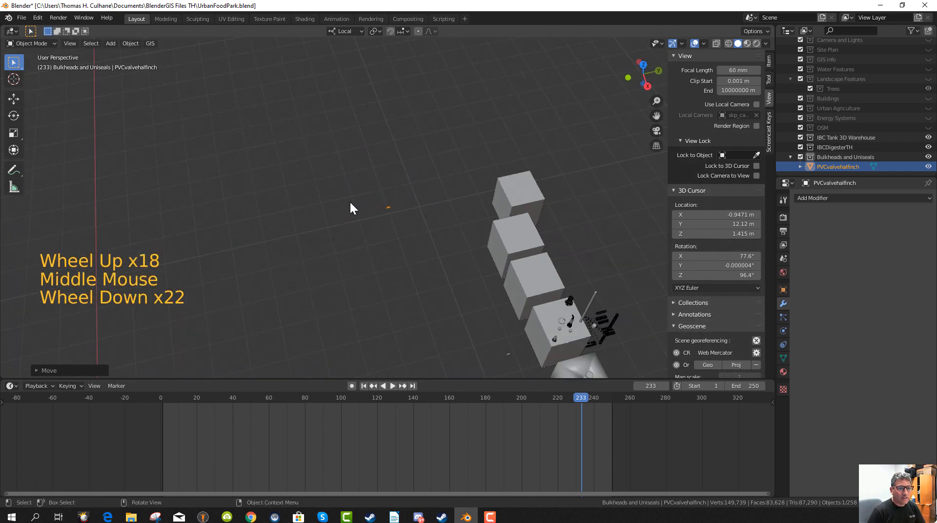
pyautogui.scroll(1, 536, 288)
pyautogui.moveTo(537, 291); pyautogui.dragTo(503, 247, button='middle')
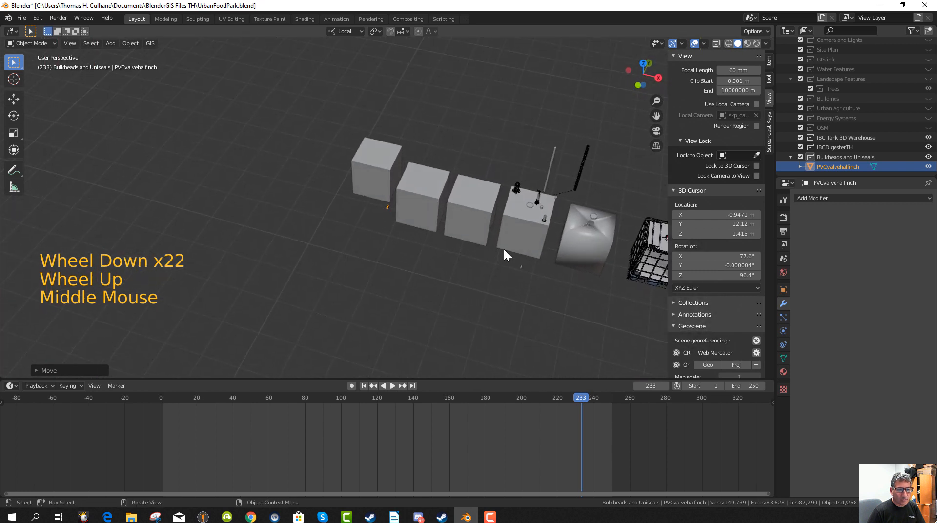
pyautogui.scroll(5, 599, 239)
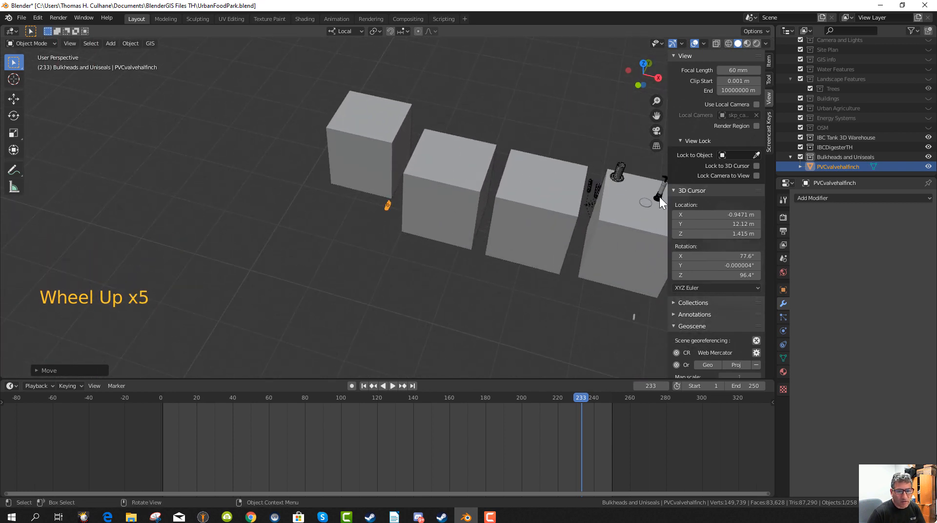
# Check the half-inch pipe's coordinates and set the valve's location near them, at X -4 m and Y 12 m.
pyautogui.click(665, 185)
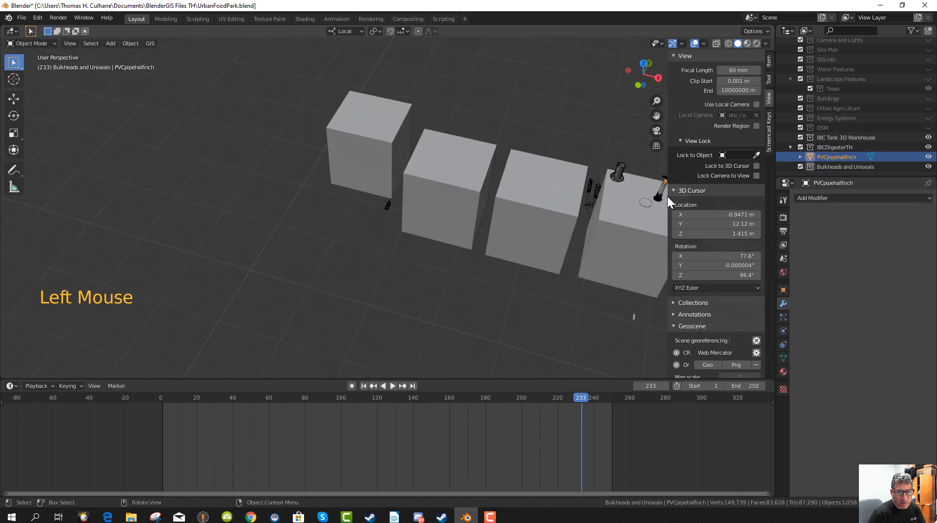
pyautogui.click(783, 290)
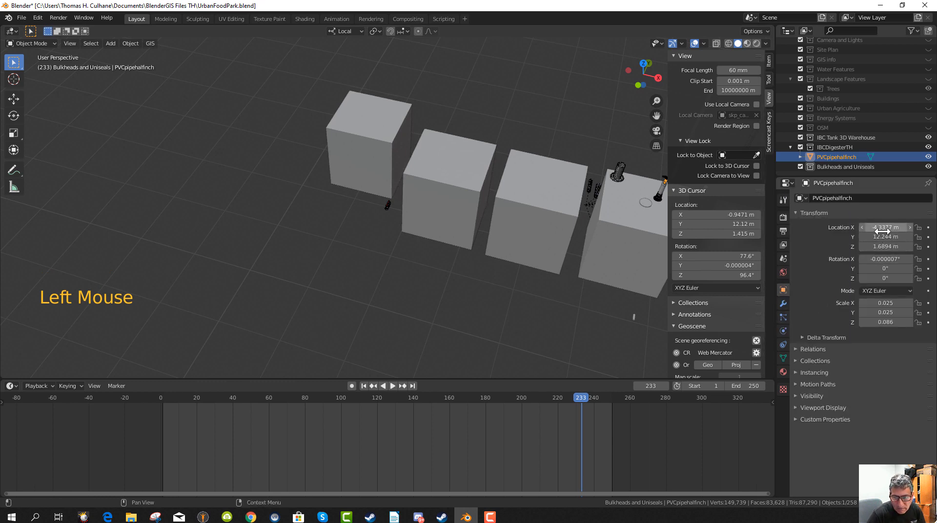
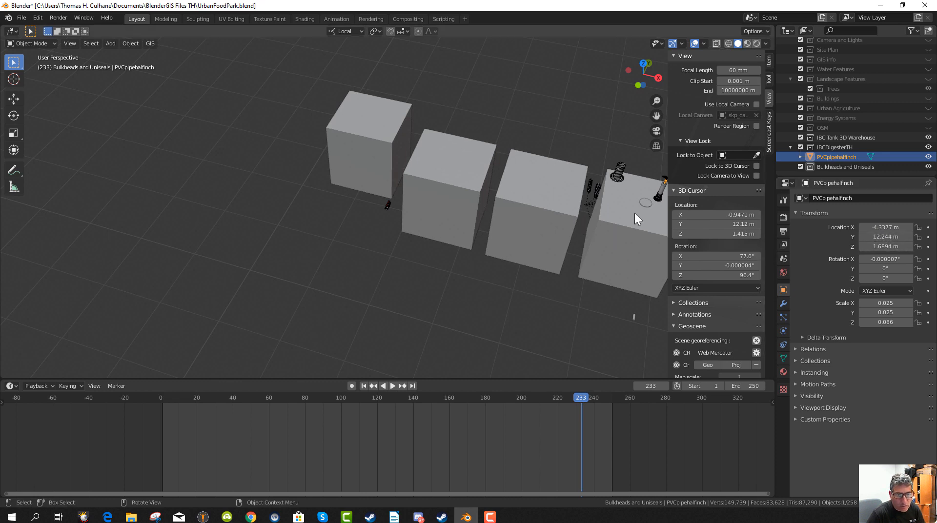
pyautogui.click(388, 206)
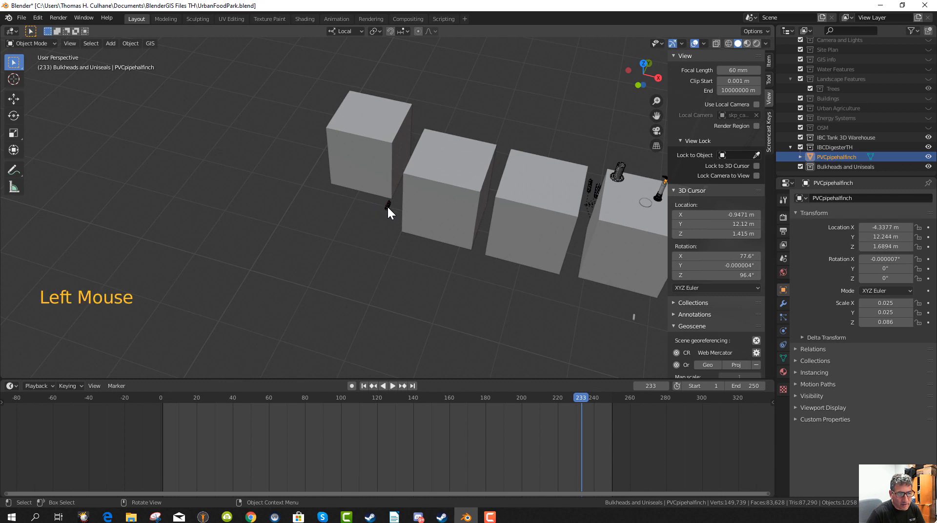
pyautogui.doubleClick(875, 226)
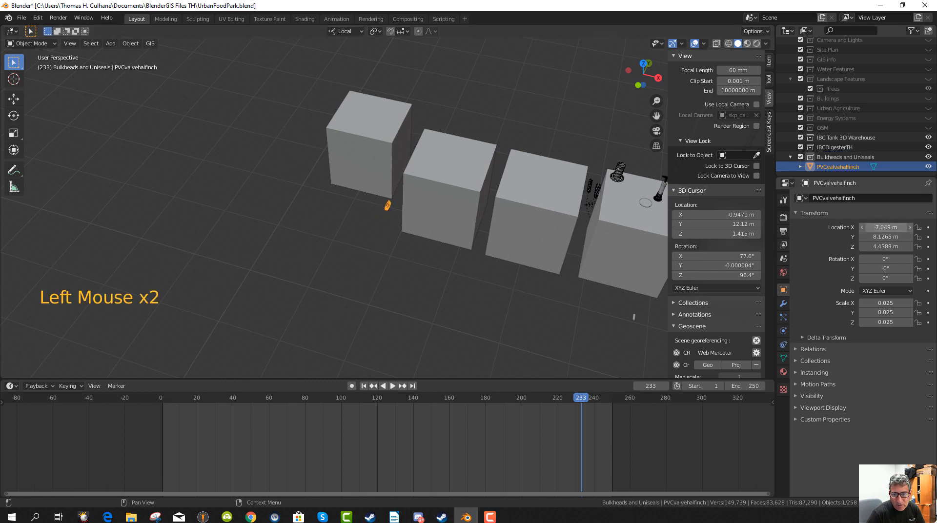
pyautogui.click(876, 236)
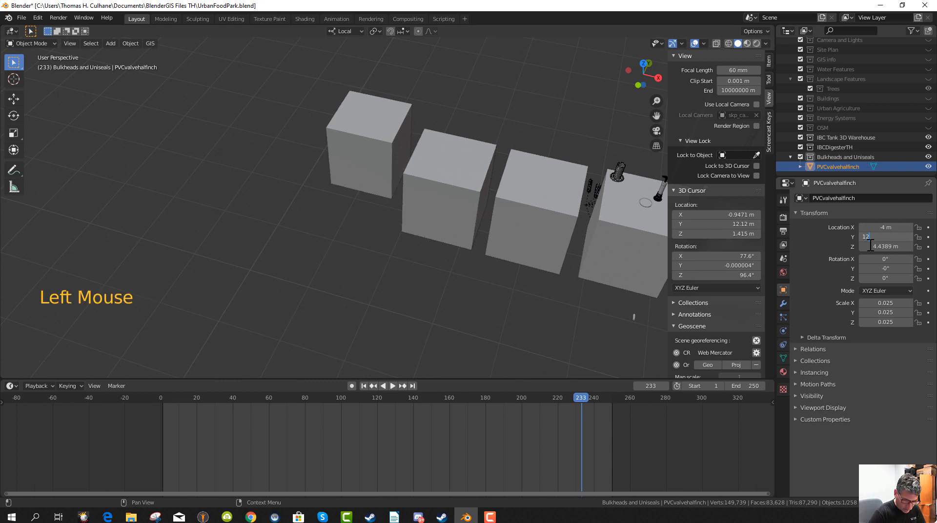
pyautogui.write('12')
pyautogui.press('Return')
# Check the PVC elbow's location and set the valve's Z location to 1.7 m to bring it near that height.
pyautogui.scroll(-8, 517, 253)
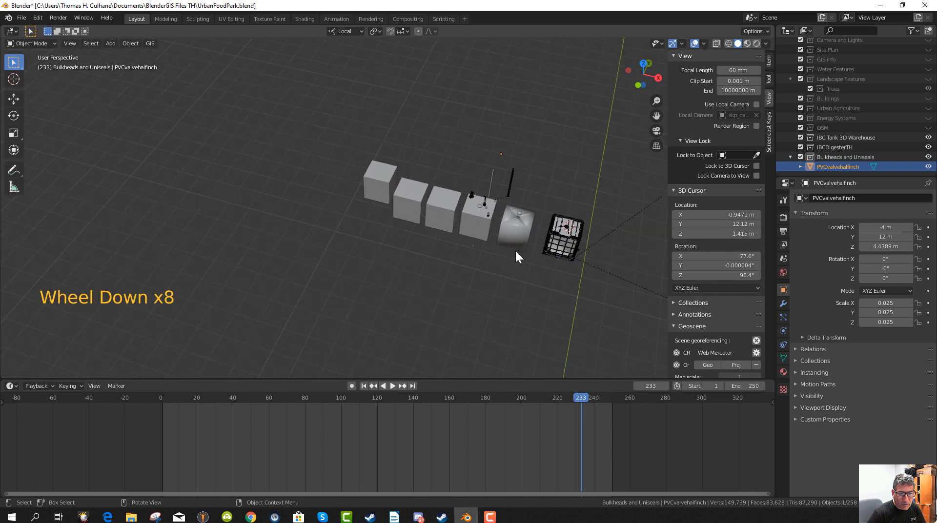
pyautogui.scroll(4, 512, 258)
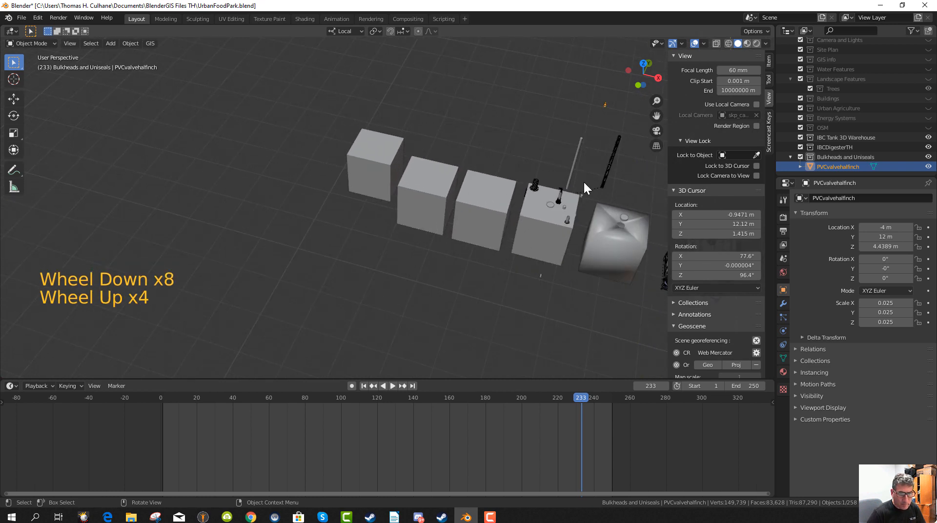
pyautogui.click(561, 191)
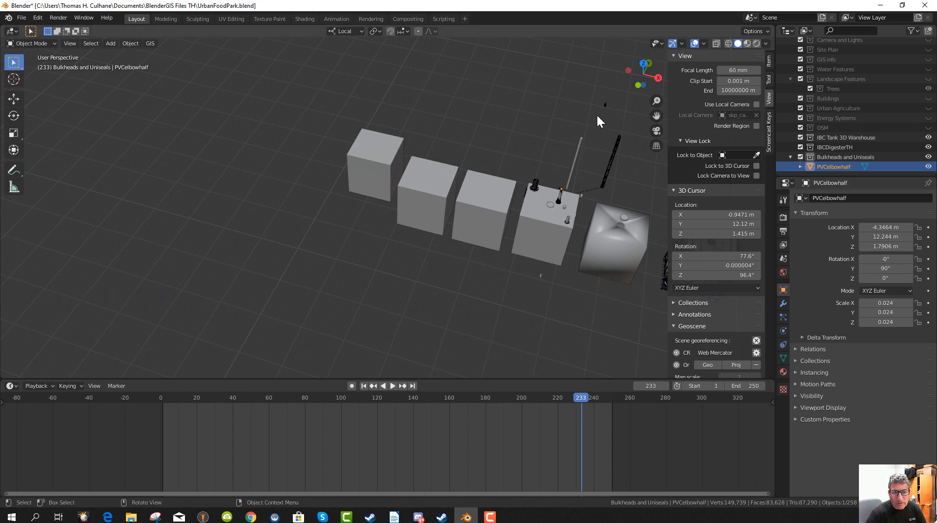
pyautogui.click(605, 104)
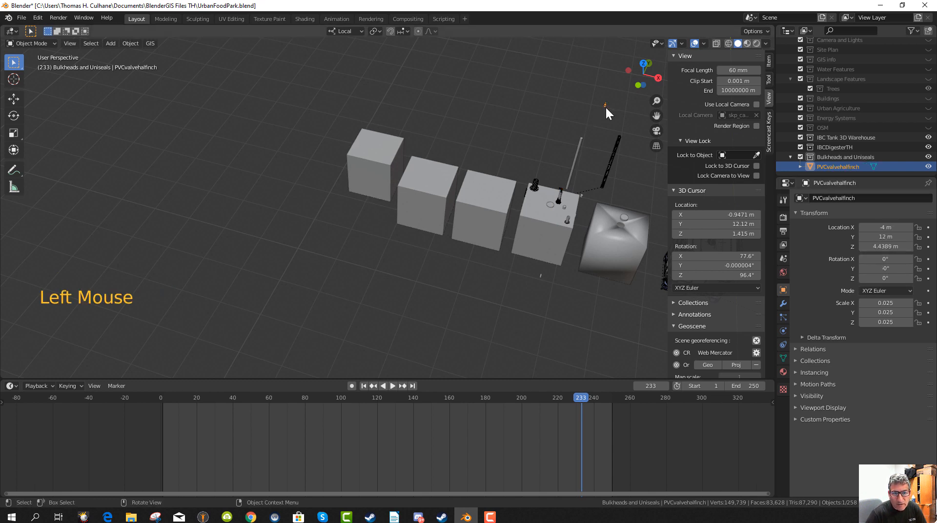
pyautogui.doubleClick(885, 247)
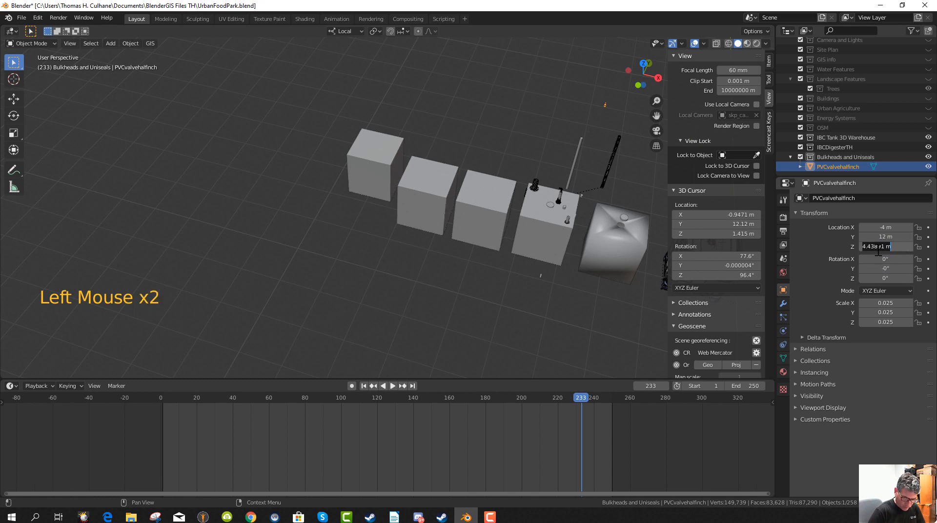
pyautogui.write('1.7')
pyautogui.press('Return')
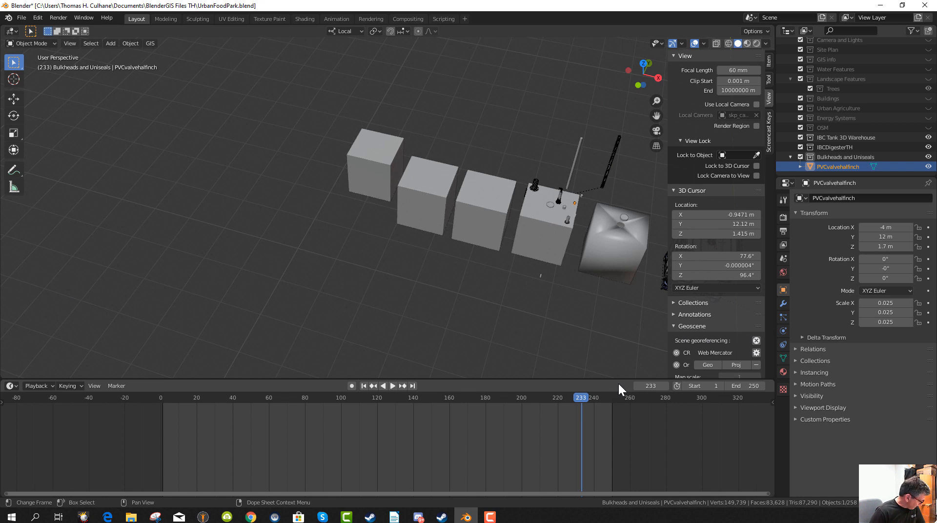
# Move the valve freely about 0.5 m so it sits visually beside the PVC elbow on the tank.
pyautogui.scroll(3, 571, 282)
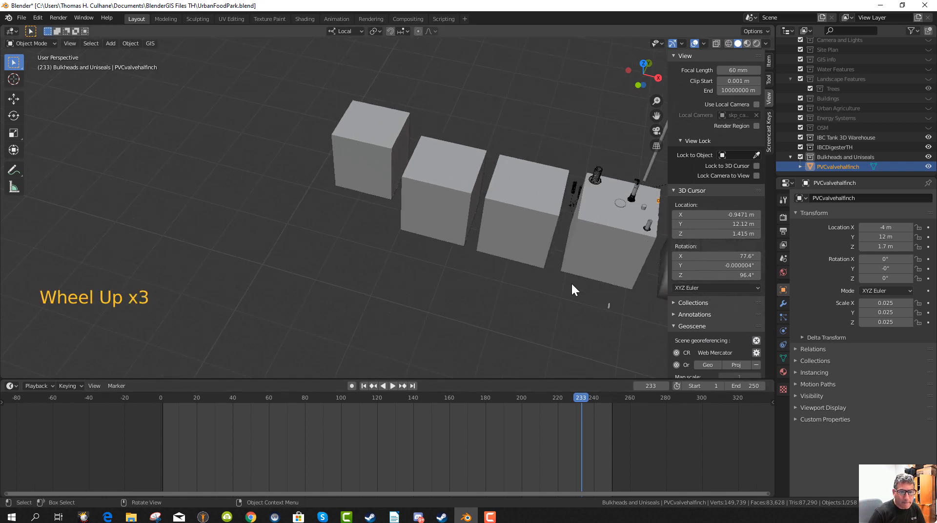
pyautogui.keyDown('shift'); pyautogui.moveTo(584, 306); pyautogui.dragTo(324, 330, button='middle'); pyautogui.keyUp('shift')
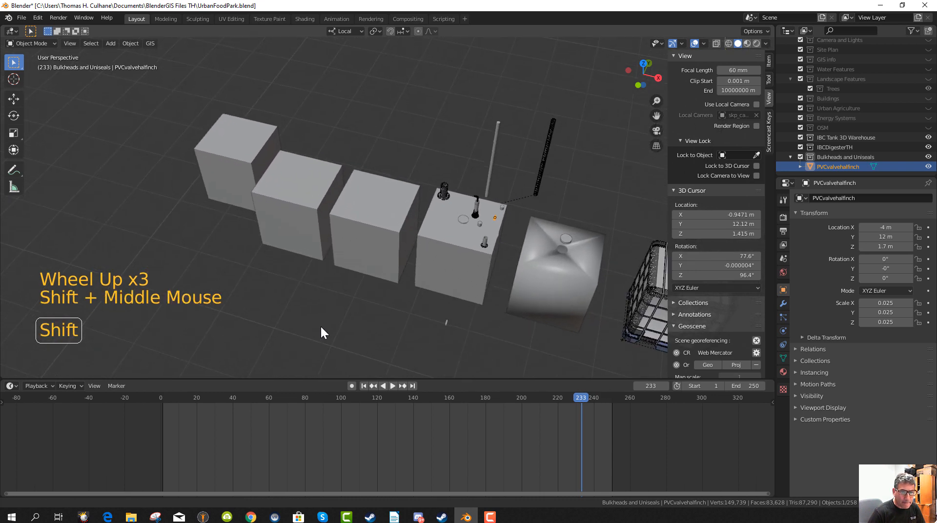
pyautogui.scroll(2, 475, 306)
pyautogui.scroll(2, 476, 308)
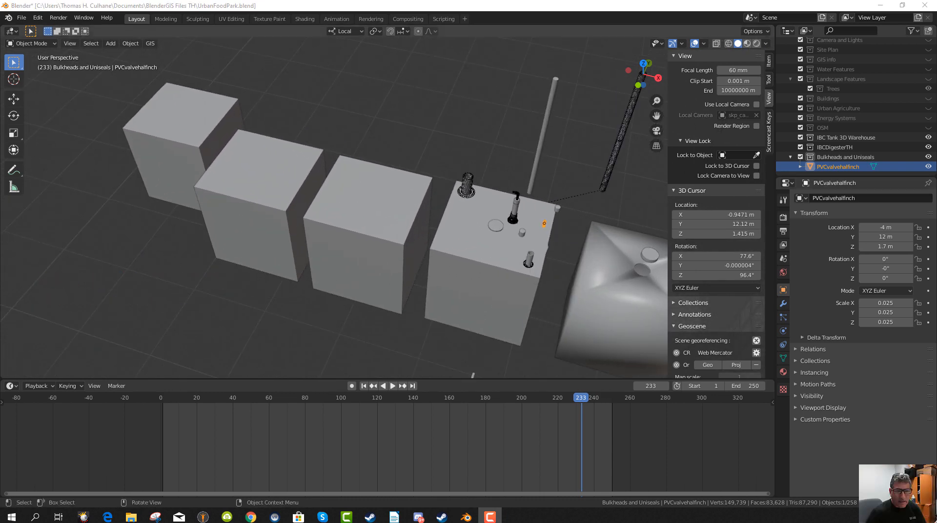
pyautogui.scroll(3, 567, 239)
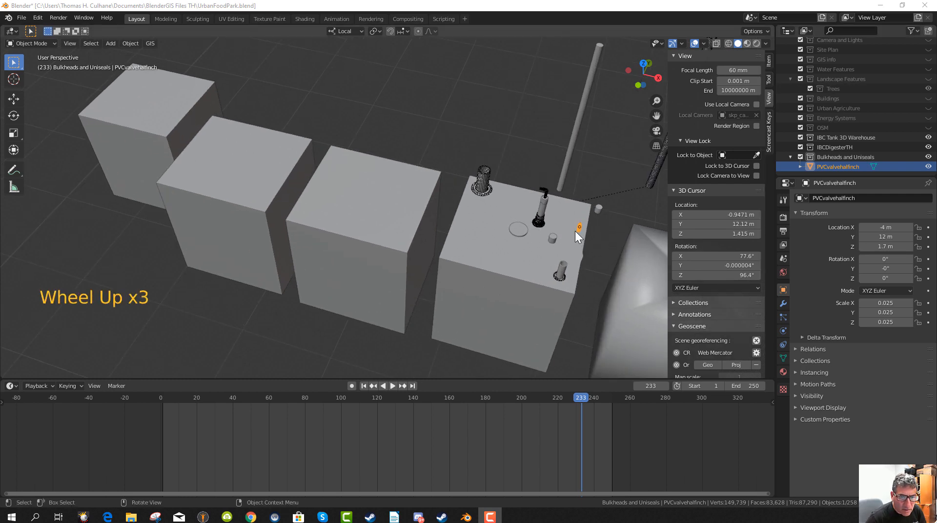
pyautogui.click(579, 230)
pyautogui.click(580, 229)
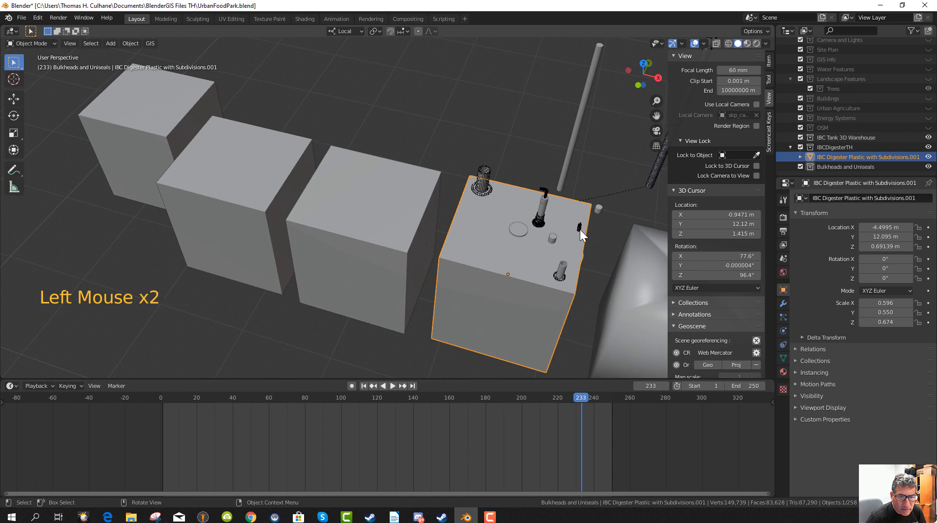
pyautogui.press('g')
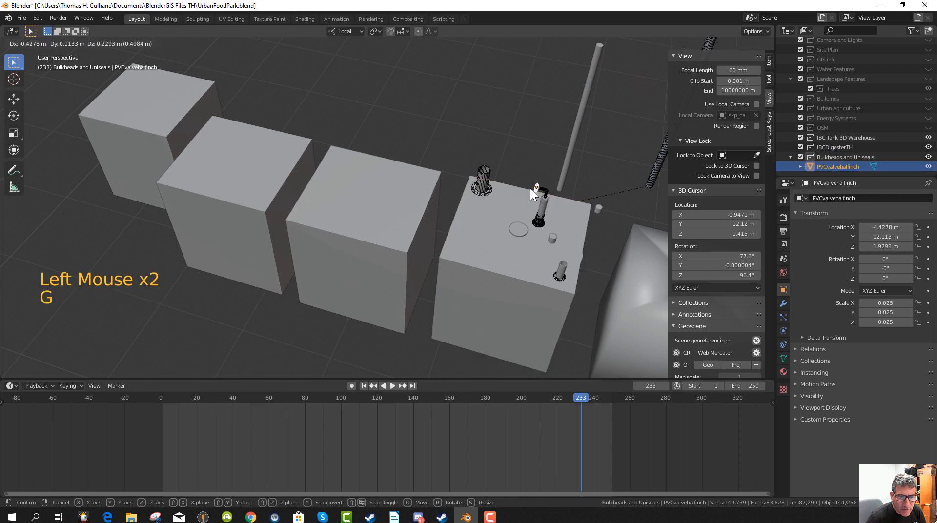
pyautogui.click(530, 188)
# Align the valve in top view with the open end of the elbow's short pipe, moving it about 0.13 m.
pyautogui.press('KP_7')
pyautogui.scroll(-17, 517, 211)
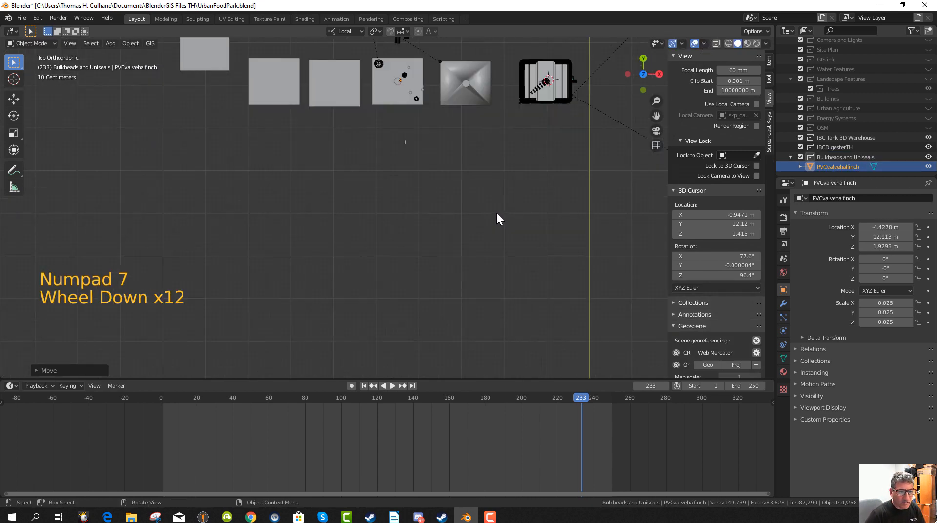
pyautogui.scroll(6, 417, 198)
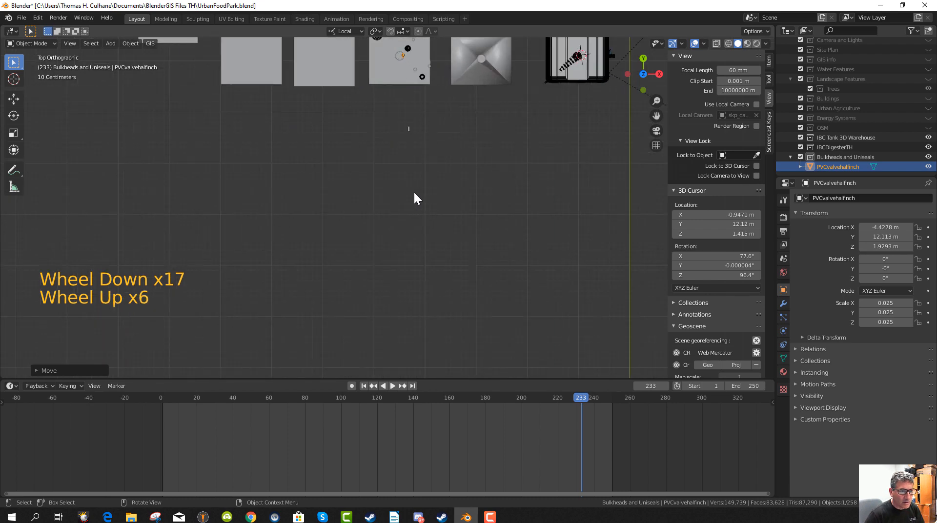
pyautogui.keyDown('shift'); pyautogui.moveTo(412, 195); pyautogui.dragTo(512, 329, button='middle'); pyautogui.keyUp('shift')
pyautogui.scroll(5, 503, 288)
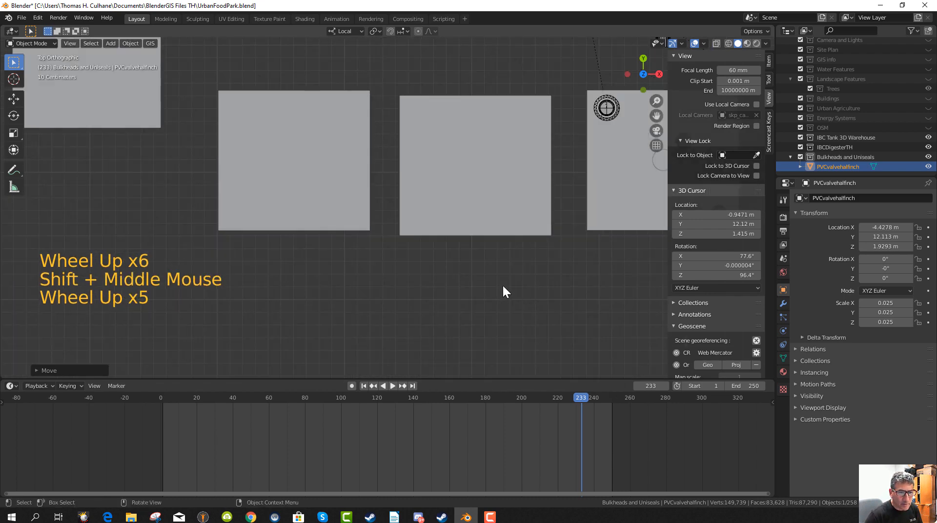
pyautogui.keyDown('shift'); pyautogui.moveTo(503, 284); pyautogui.dragTo(259, 295, button='middle'); pyautogui.keyUp('shift')
pyautogui.scroll(6, 485, 273)
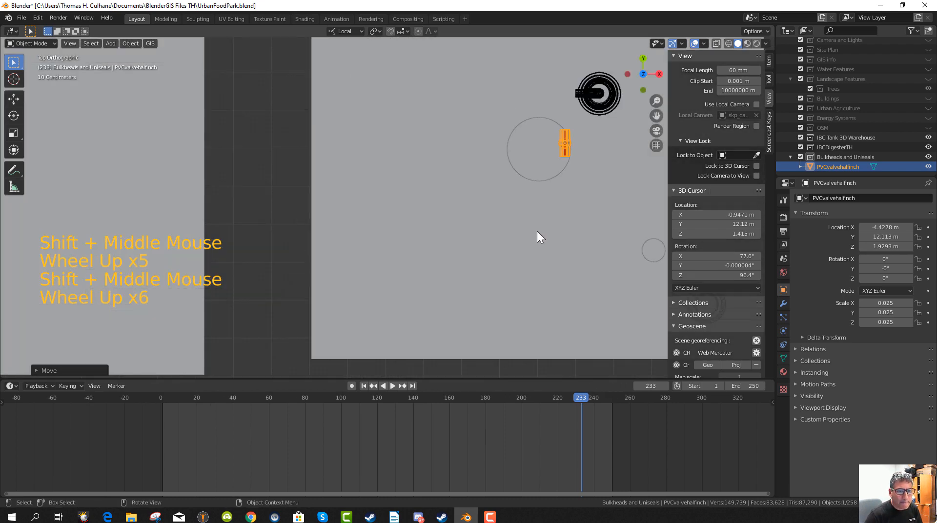
pyautogui.press('g')
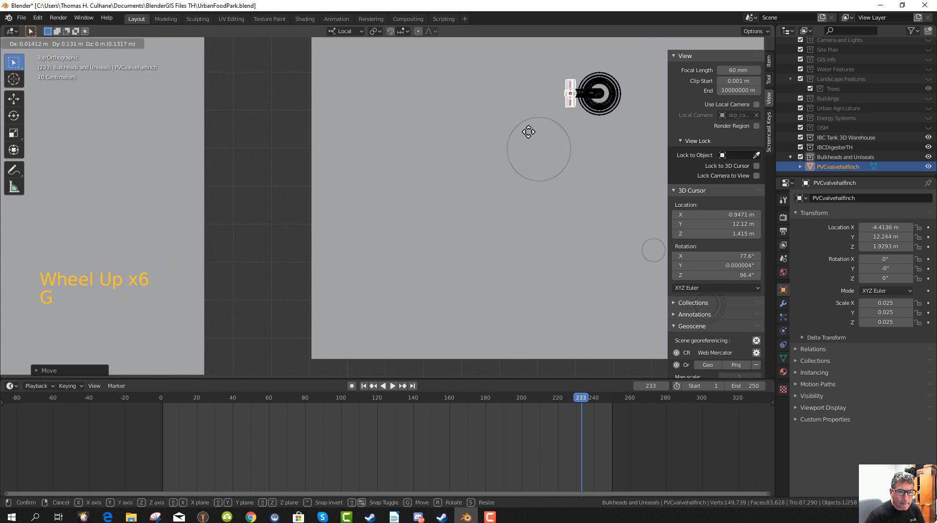
pyautogui.click(528, 131)
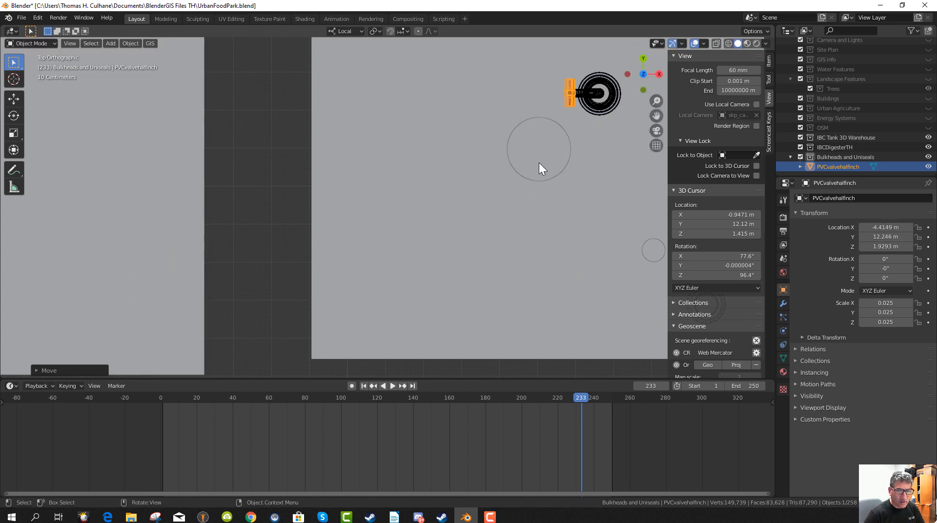
# Rotate the valve 90° about its local Z axis so it runs in line with the elbow's outlet pipe.
pyautogui.press('r')
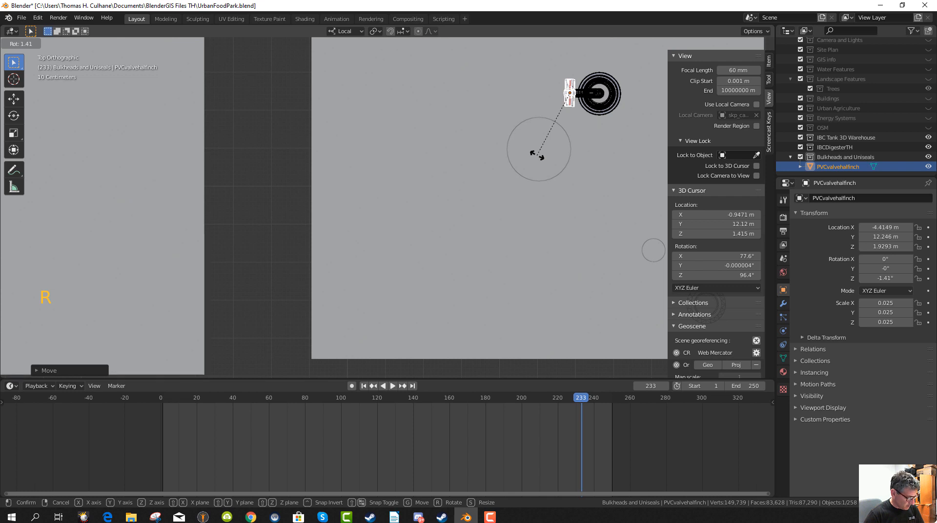
pyautogui.press('z')
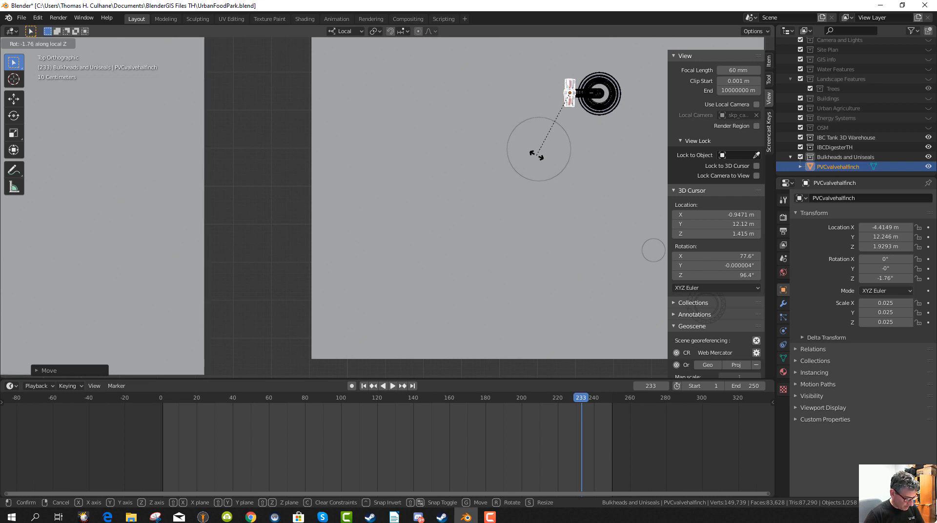
pyautogui.write('90')
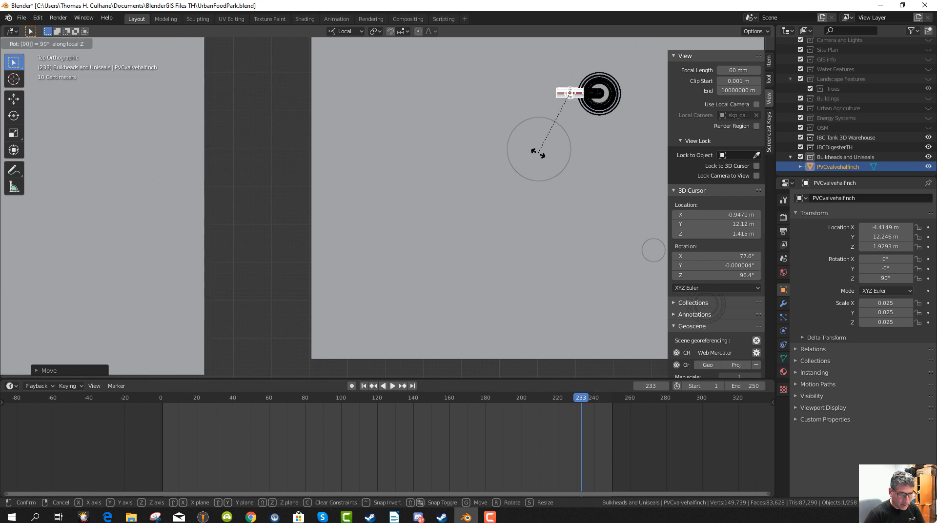
pyautogui.click(569, 168)
# Lower the valve about 0.12 m along Z in front view so it fits onto the elbow's short horizontal pipe.
pyautogui.scroll(2, 570, 168)
pyautogui.moveTo(570, 167); pyautogui.dragTo(514, 210, button='middle')
pyautogui.scroll(-2, 473, 235)
pyautogui.moveTo(470, 236); pyautogui.dragTo(483, 98, button='middle')
pyautogui.scroll(4, 481, 318)
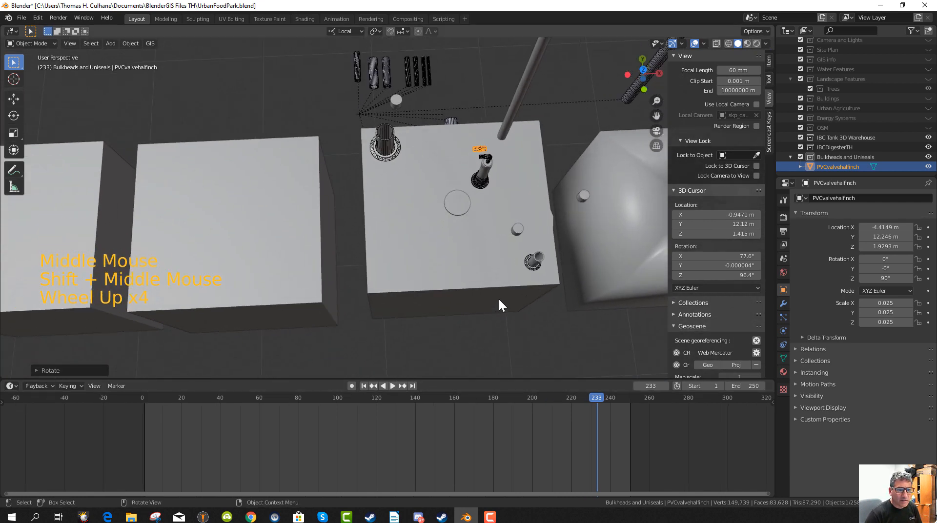
pyautogui.scroll(4, 507, 303)
pyautogui.keyDown('shift'); pyautogui.moveTo(524, 309); pyautogui.dragTo(487, 251, button='middle'); pyautogui.keyUp('shift')
pyautogui.press('KP_1')
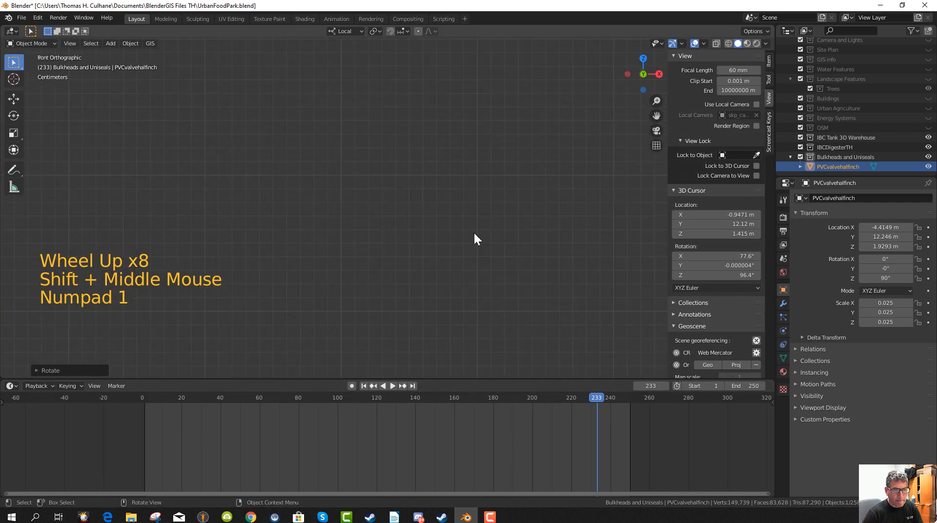
pyautogui.scroll(-20, 468, 238)
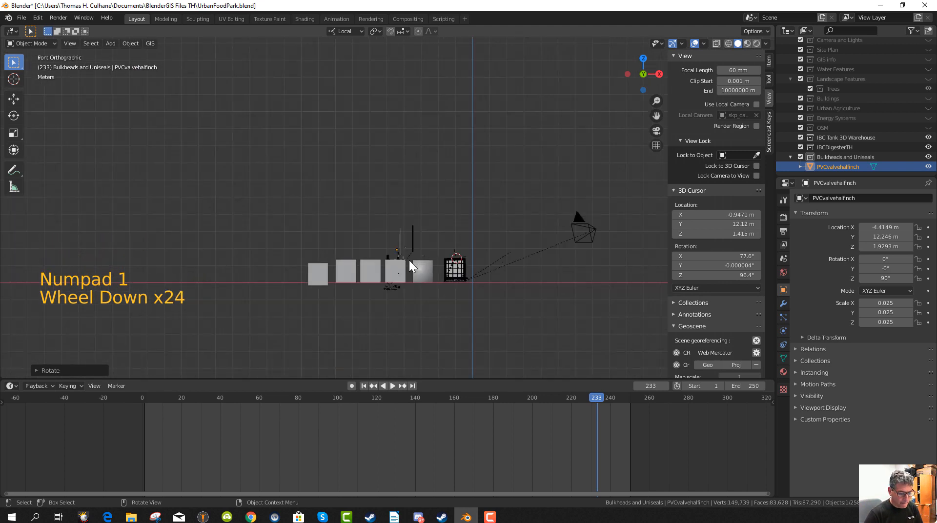
pyautogui.press('KP_Decimal')
pyautogui.scroll(-8, 429, 266)
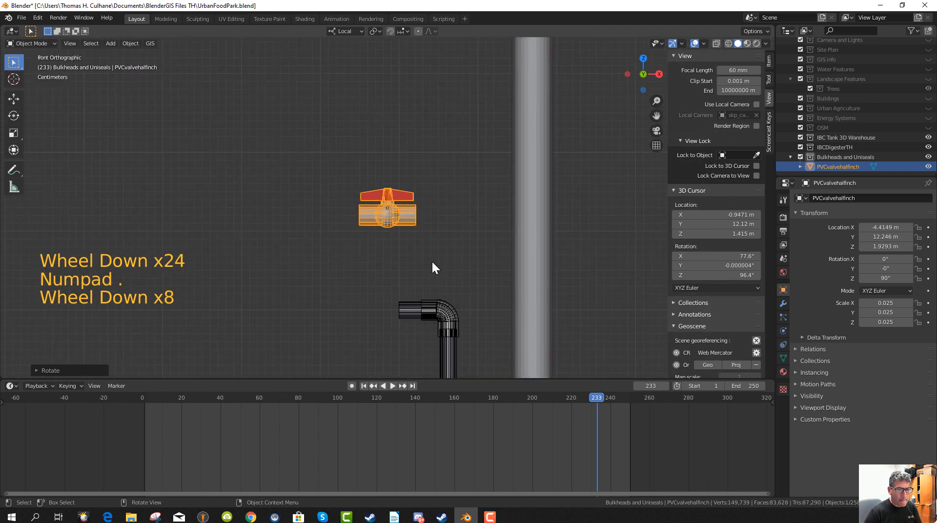
pyautogui.press('g')
pyautogui.press('z')
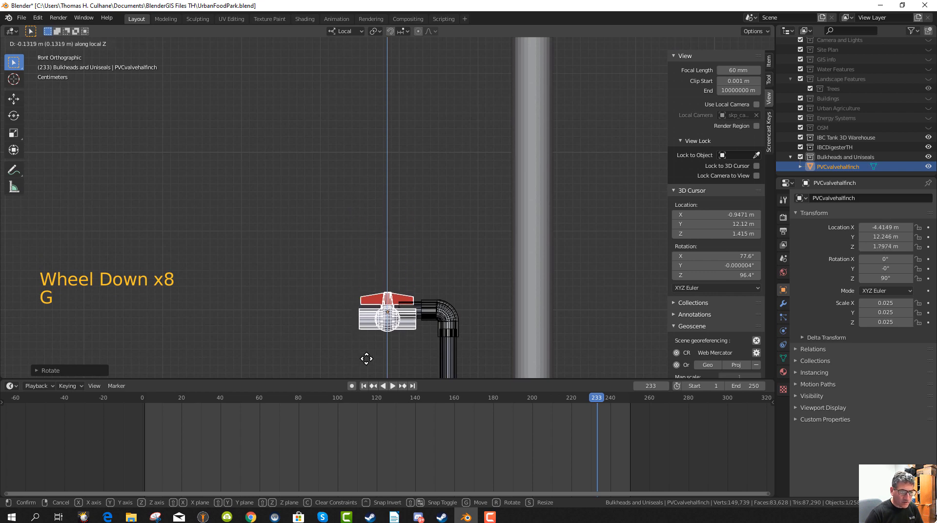
pyautogui.click(366, 344)
# Inspect the assembled valve in perspective with nothing selected, and save the Blender file.
pyautogui.moveTo(383, 331); pyautogui.dragTo(354, 292, button='middle')
pyautogui.scroll(3, 375, 315)
pyautogui.scroll(-3, 377, 317)
pyautogui.scroll(1, 366, 280)
pyautogui.click(348, 313)
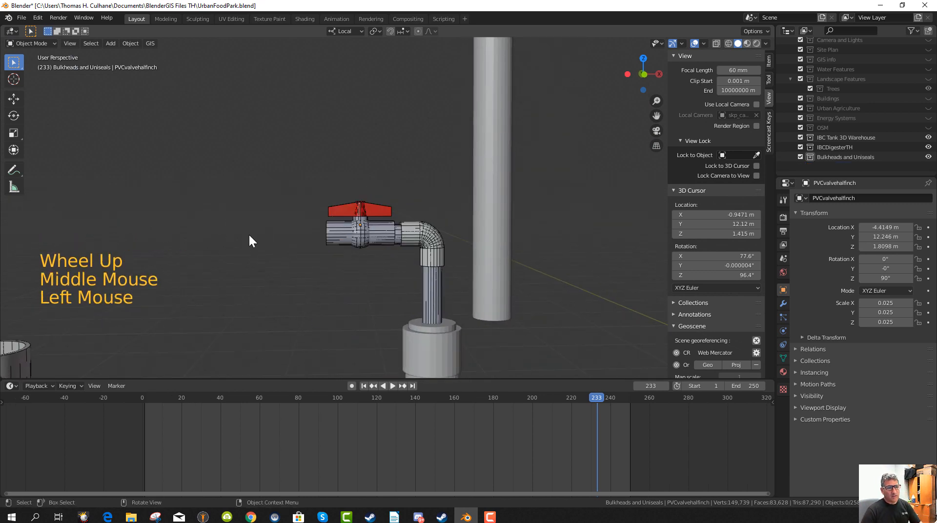
pyautogui.click(17, 19)
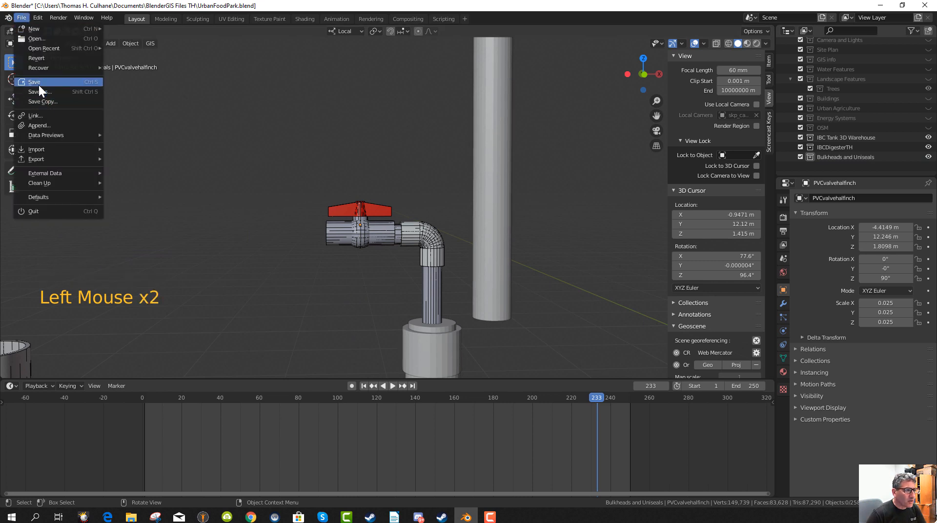
pyautogui.click(32, 85)
pyautogui.scroll(-11, 326, 242)
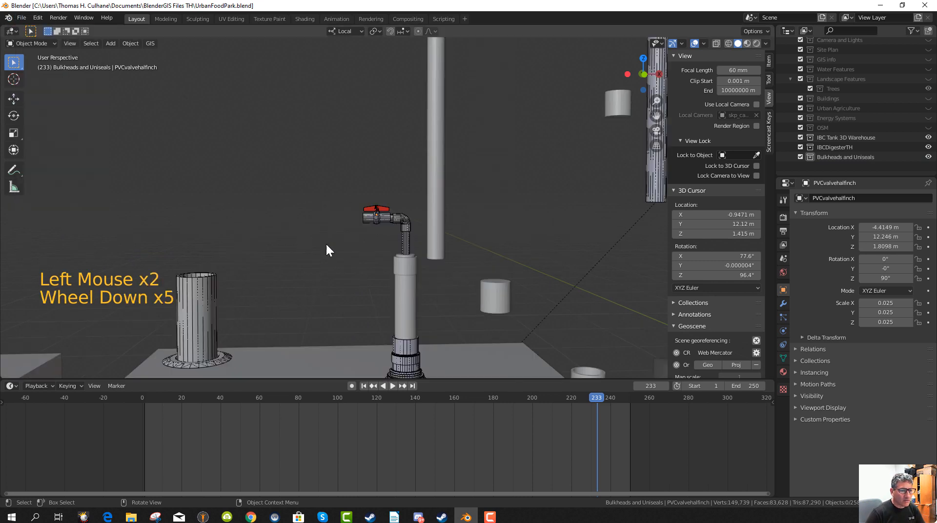
# Import the Collada model from the barbedhoseconnector folder among the project's warehouse models.
pyautogui.scroll(4, 321, 263)
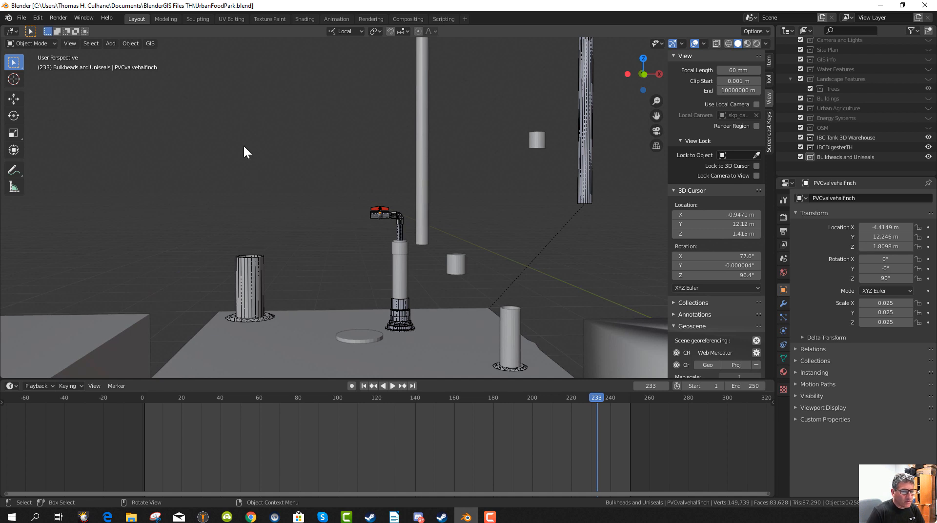
pyautogui.click(21, 18)
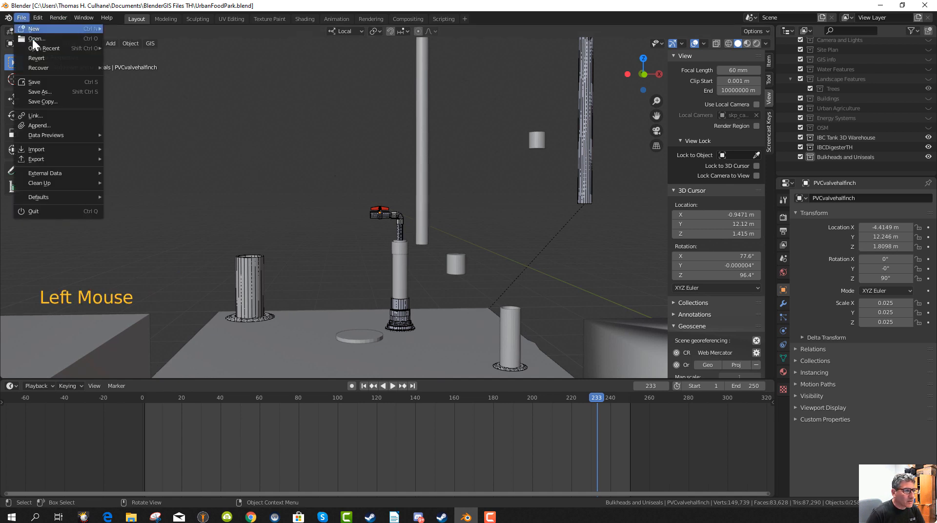
pyautogui.moveTo(44, 150)
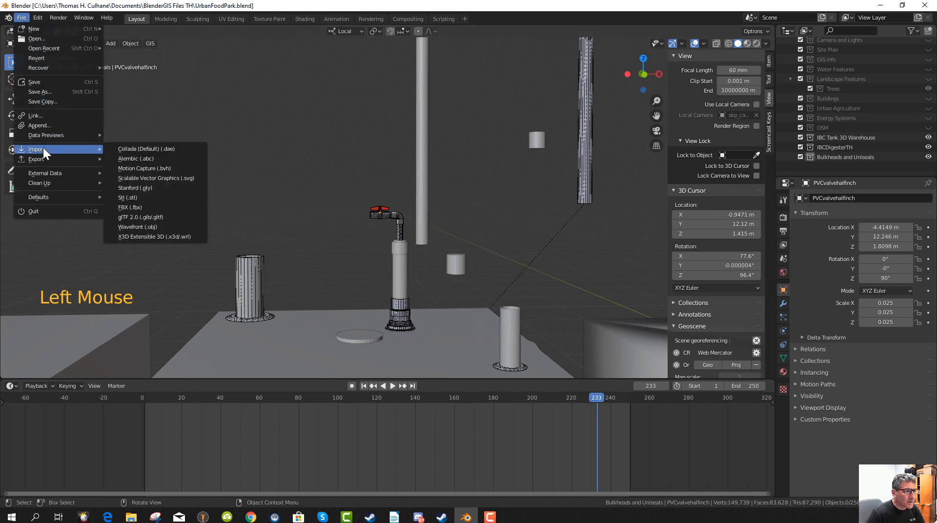
pyautogui.click(138, 151)
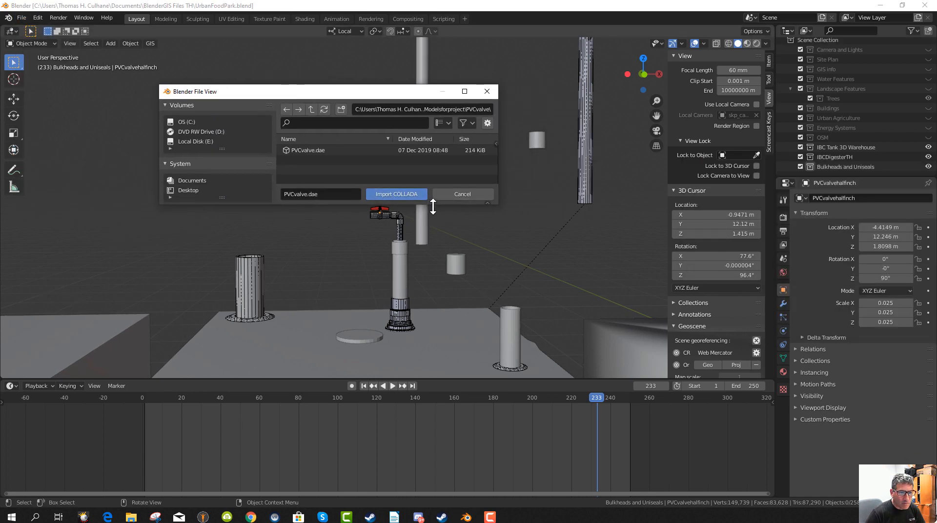
pyautogui.moveTo(432, 206); pyautogui.dragTo(433, 379)
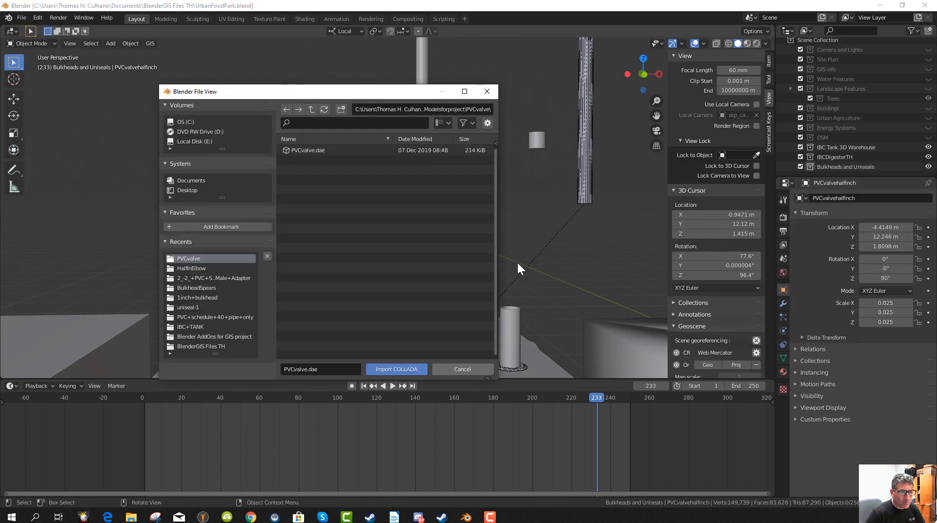
pyautogui.click(311, 109)
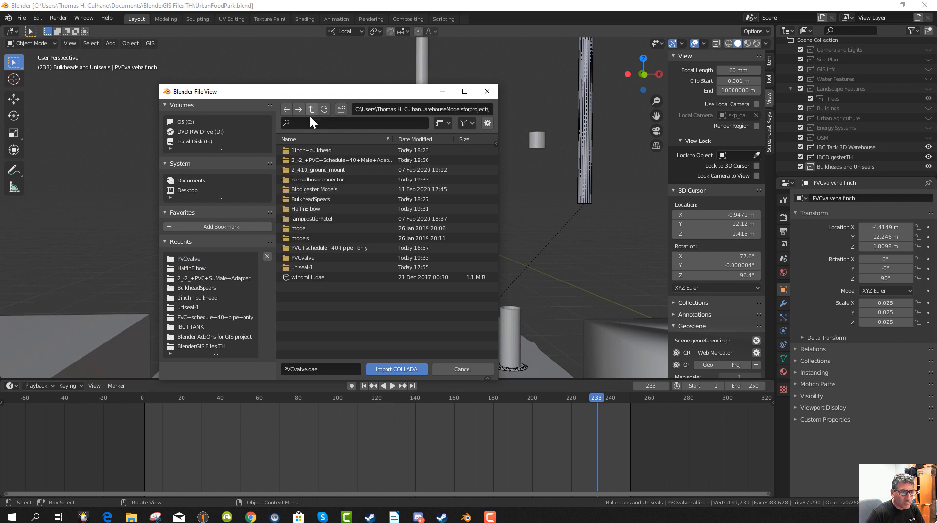
pyautogui.doubleClick(323, 179)
pyautogui.doubleClick(298, 160)
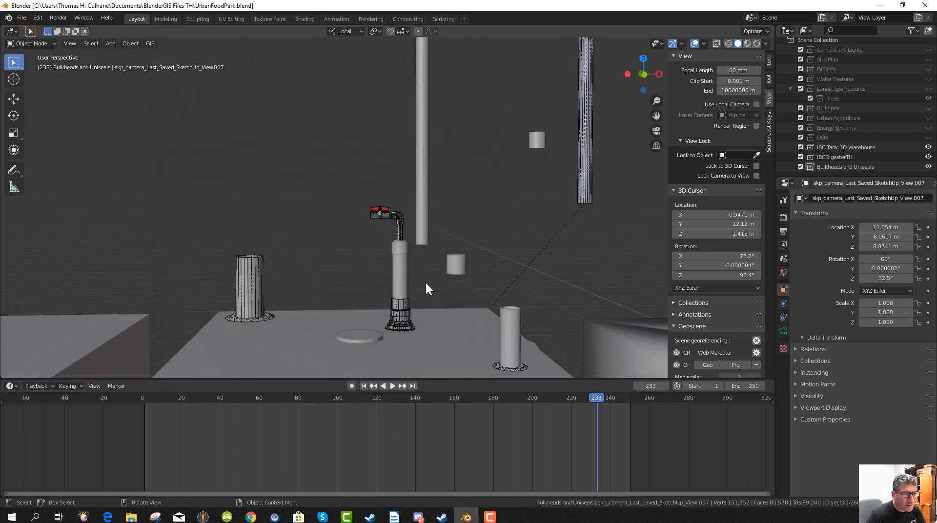
# Look for the newly imported connector around the valve, along the tank row and in the scene's collections.
pyautogui.scroll(-3, 474, 230)
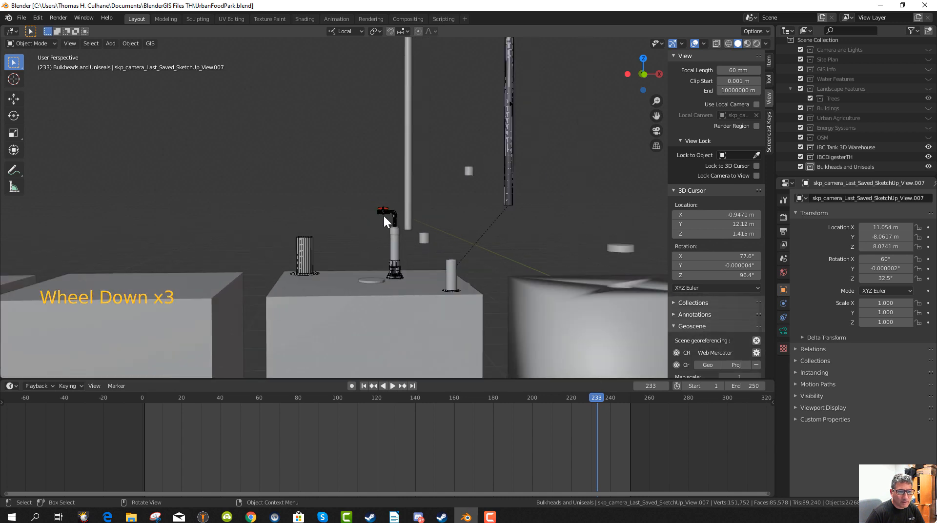
pyautogui.click(382, 212)
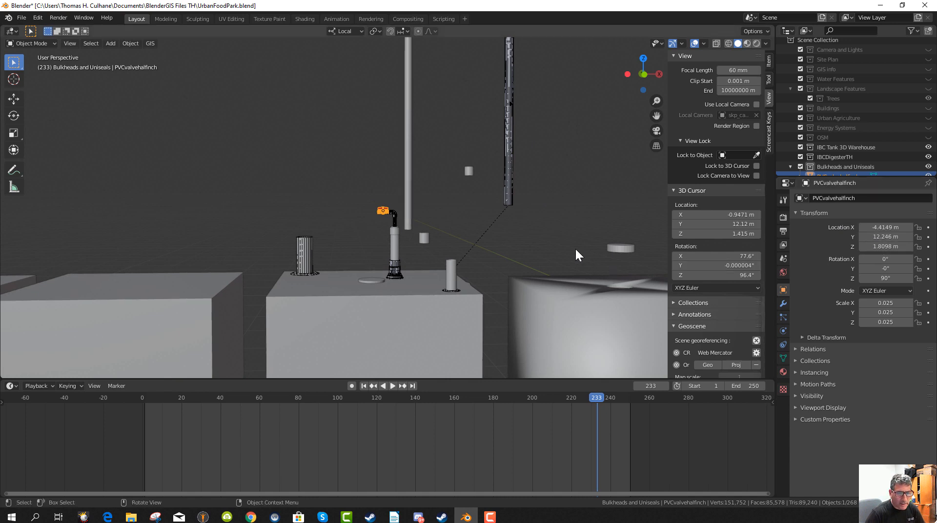
pyautogui.scroll(-4, 576, 246)
pyautogui.scroll(-2, 850, 150)
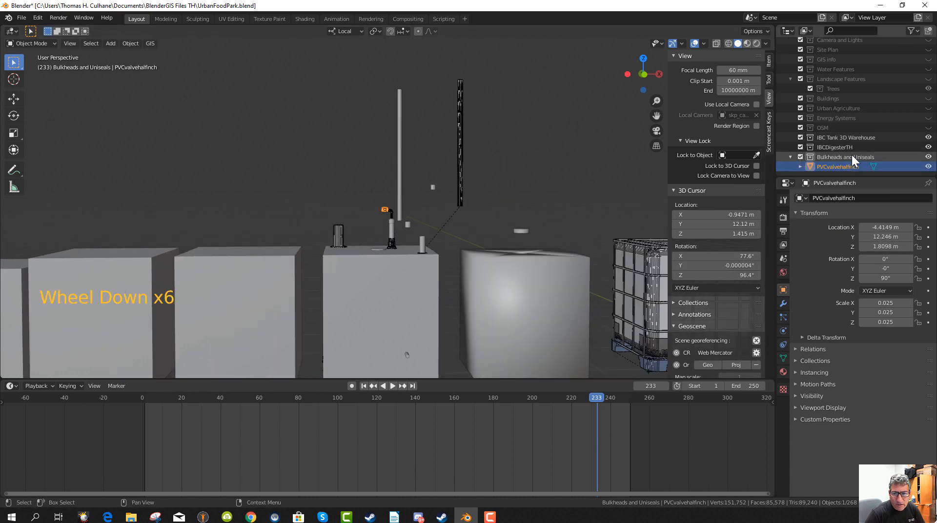
pyautogui.scroll(8, 851, 149)
pyautogui.scroll(-12, 853, 142)
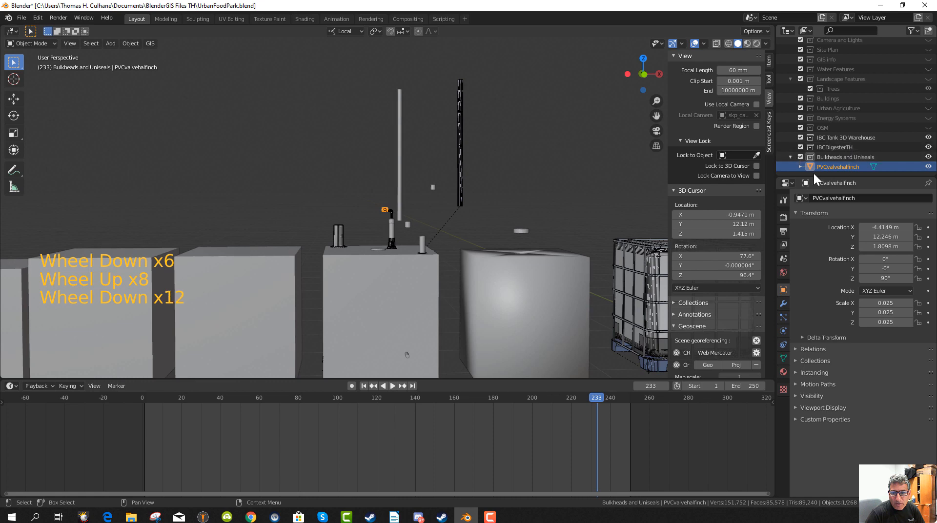
pyautogui.scroll(-5, 512, 169)
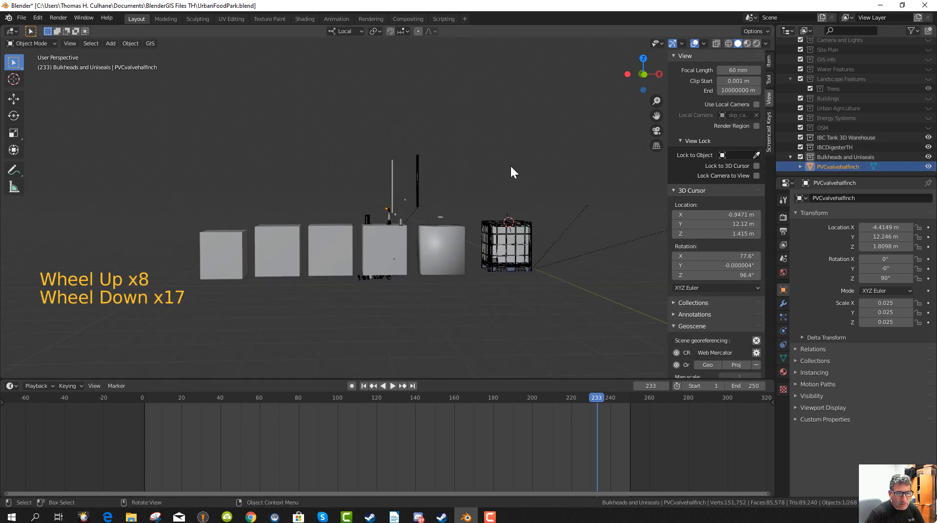
pyautogui.click(512, 219)
pyautogui.scroll(3, 514, 216)
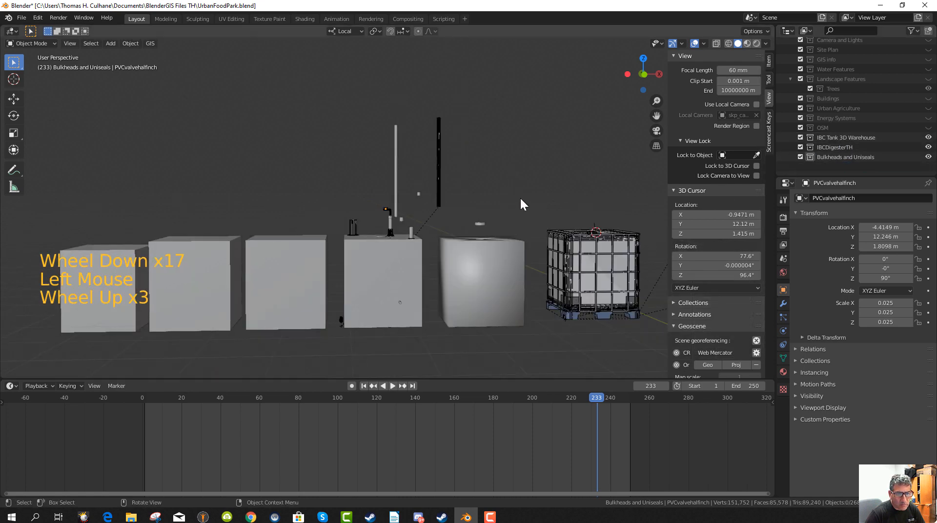
pyautogui.scroll(-3, 520, 204)
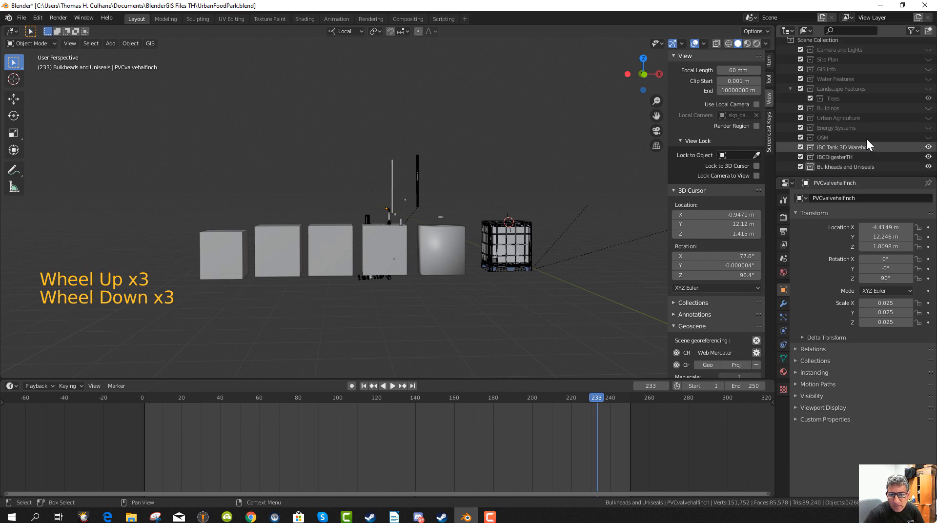
pyautogui.scroll(4, 864, 136)
pyautogui.scroll(-5, 862, 135)
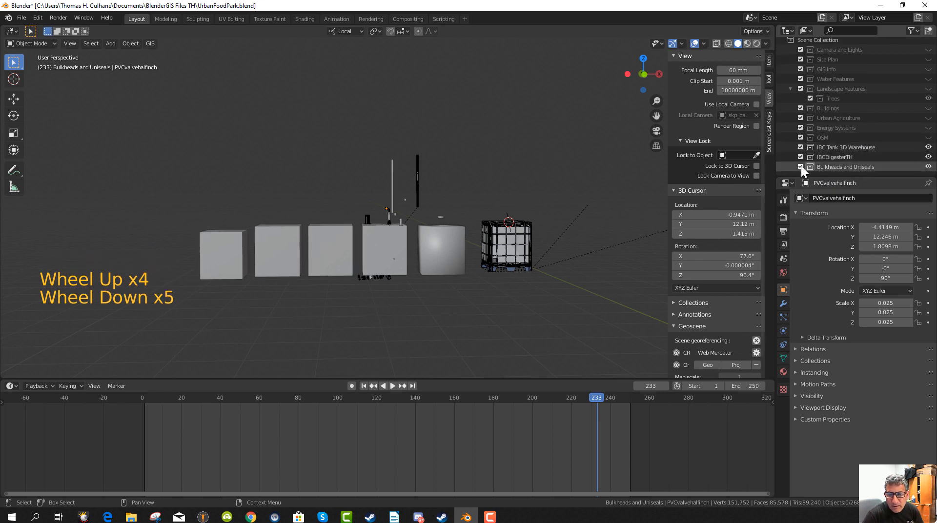
# Set the scene tree's object filter to All and go to the contents of the Bulkheads and Uniseals collection.
pyautogui.click(916, 28)
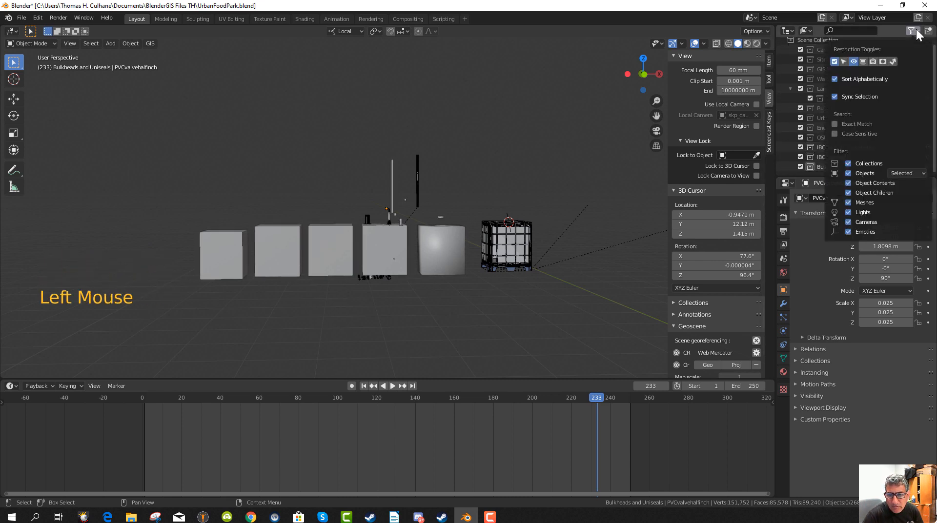
pyautogui.click(908, 174)
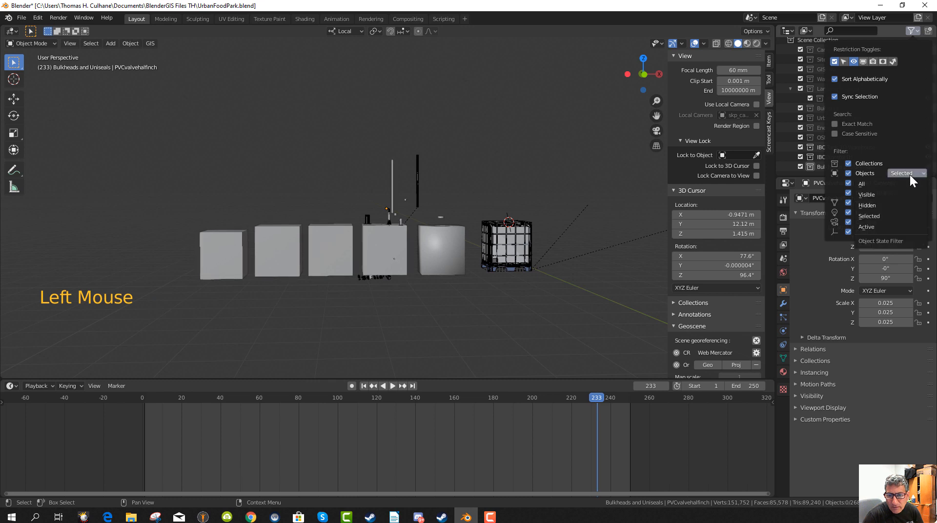
pyautogui.click(877, 184)
pyautogui.scroll(-11, 825, 117)
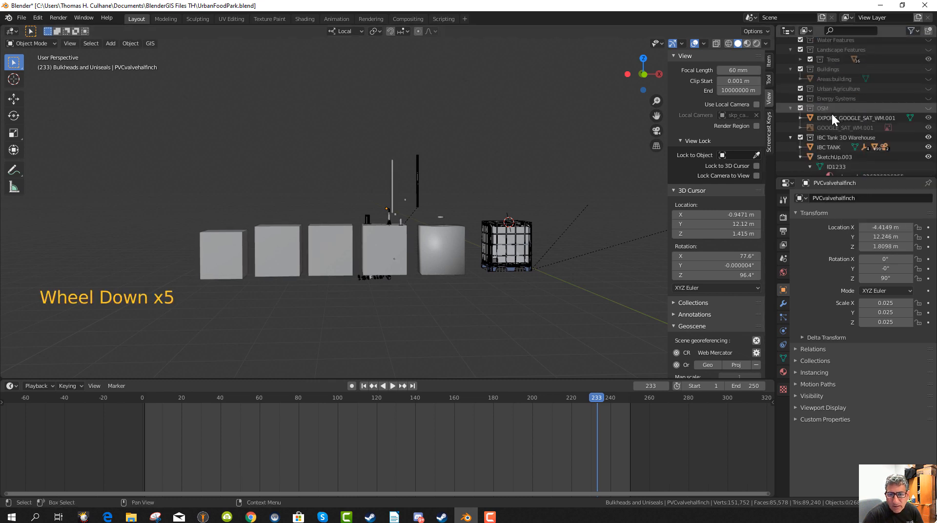
pyautogui.scroll(-20, 831, 116)
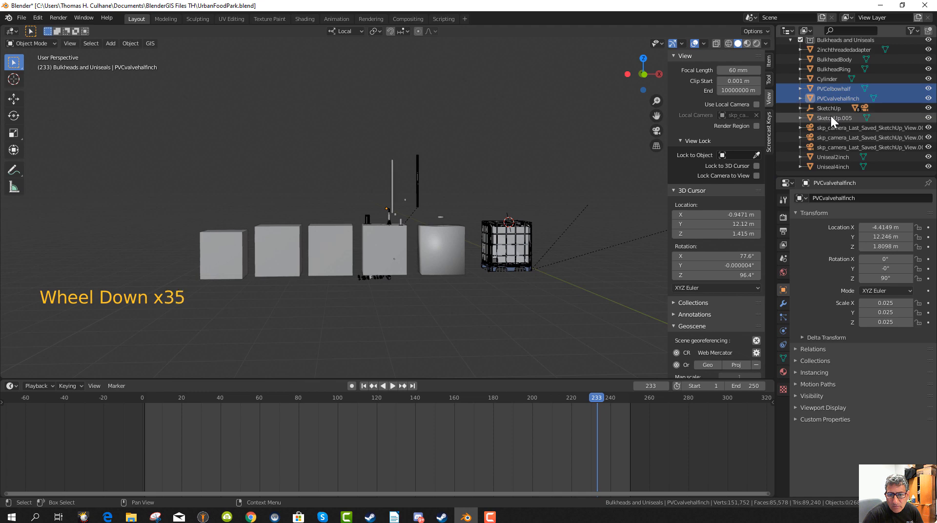
# Select SketchUp.005 in the Bulkheads and Uniseals collection, frame it for inspection, and delete it.
pyautogui.click(835, 117)
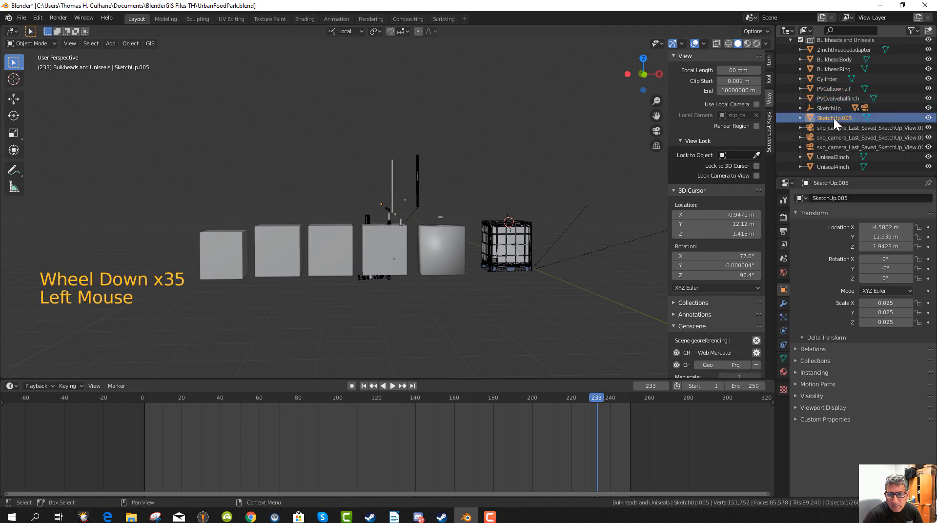
pyautogui.scroll(14, 441, 234)
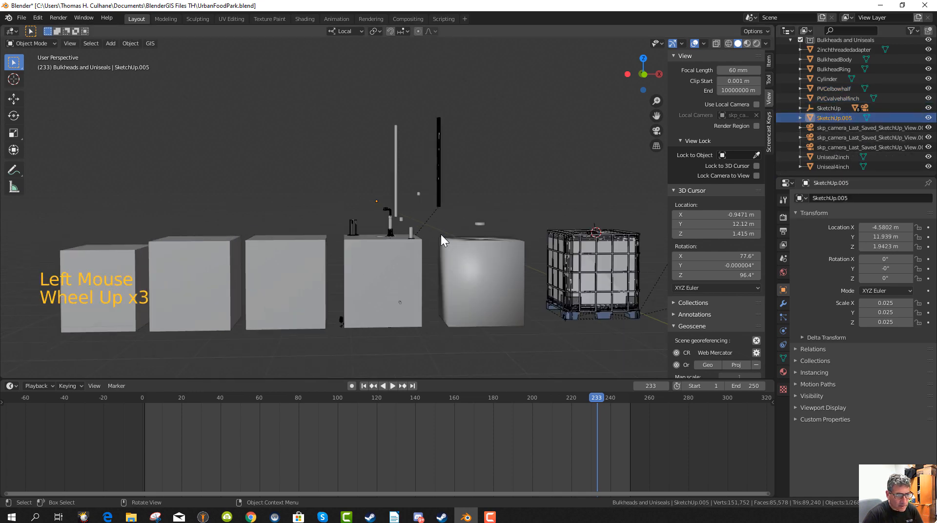
pyautogui.scroll(-3, 440, 237)
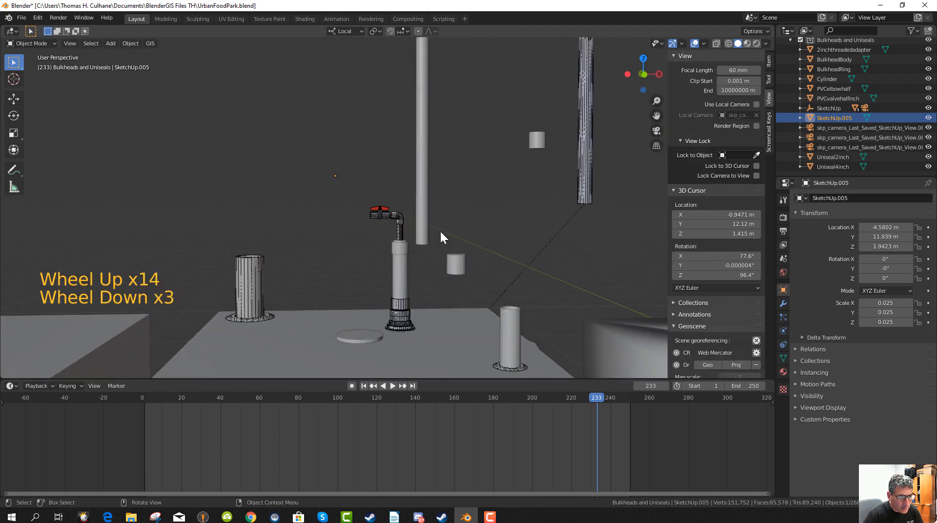
pyautogui.press('KP_Decimal')
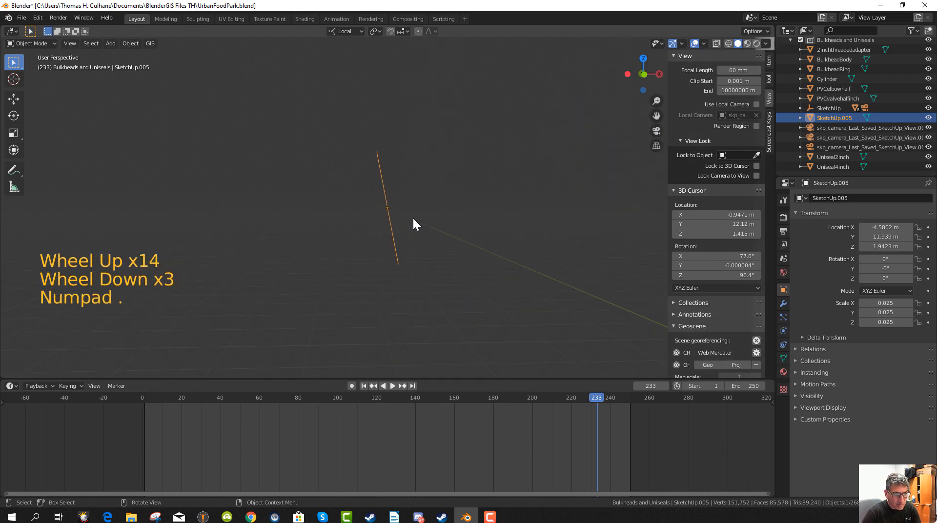
pyautogui.scroll(-2, 391, 223)
pyautogui.scroll(-3, 388, 222)
pyautogui.scroll(8, 389, 221)
pyautogui.scroll(-3, 389, 222)
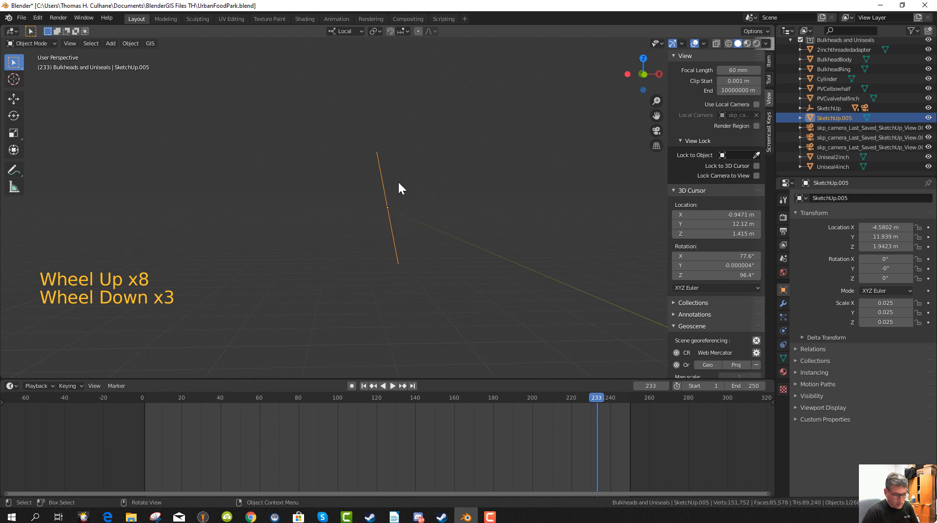
pyautogui.press('x')
pyautogui.click(388, 195)
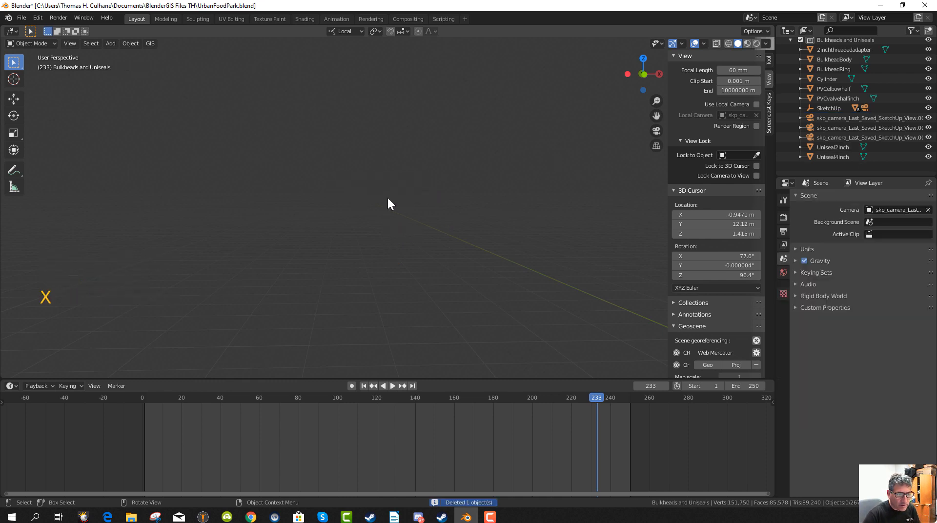
# Select the SketchUp empty in the Bulkheads and Uniseals collection, frame it at the world origin, and delete it.
pyautogui.scroll(-20, 485, 208)
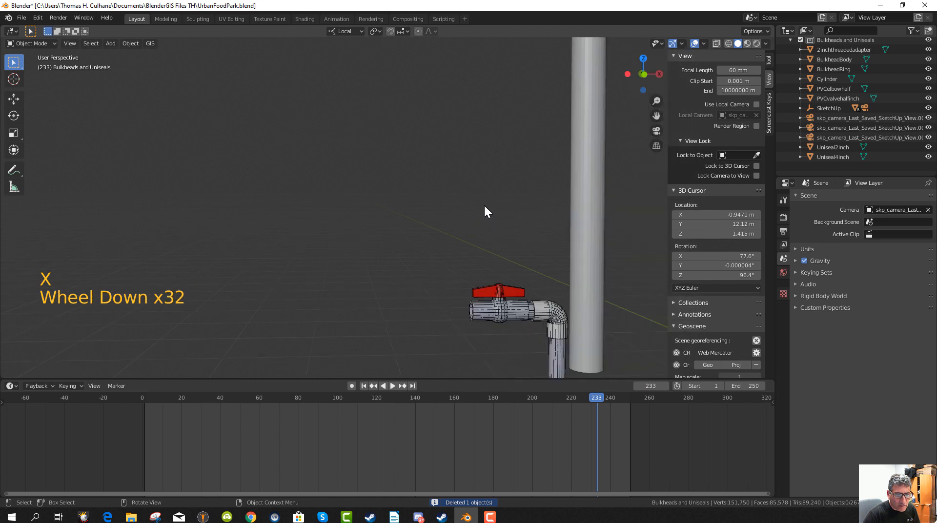
pyautogui.click(837, 118)
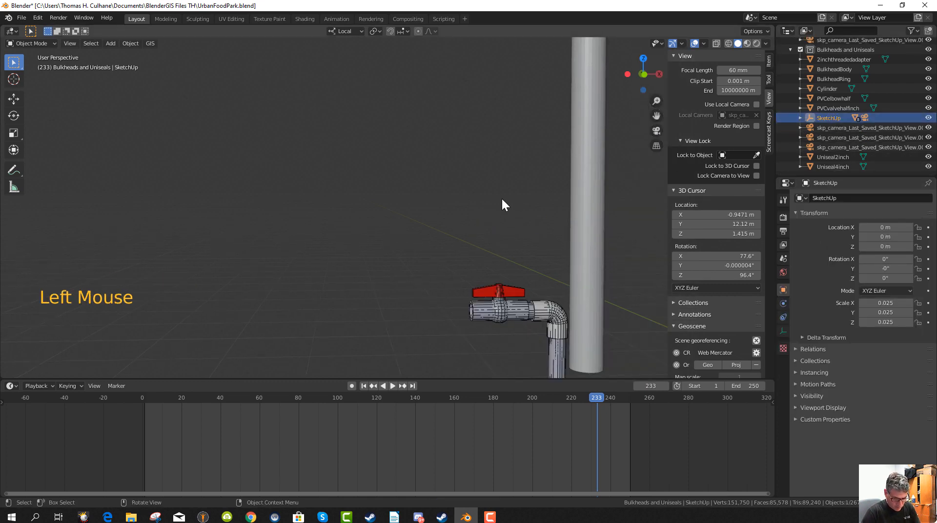
pyautogui.press('KP_Decimal')
pyautogui.scroll(13, 460, 203)
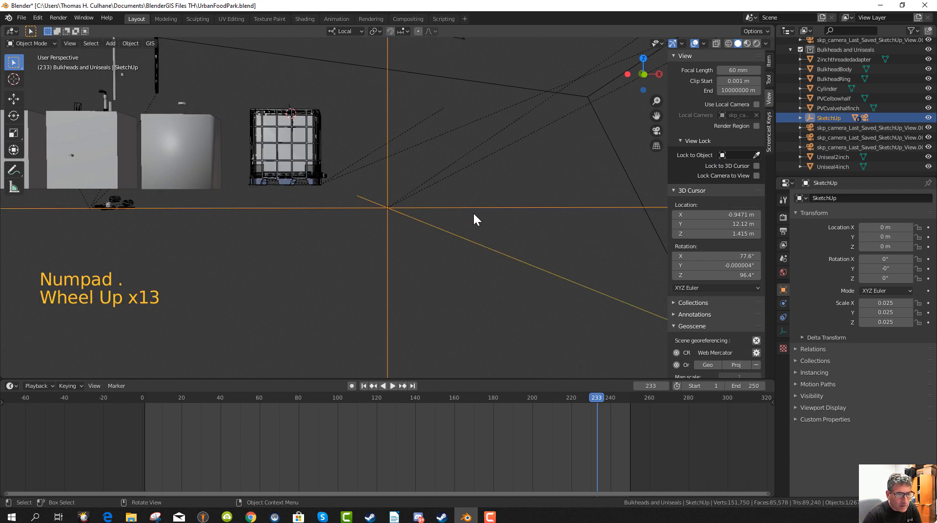
pyautogui.scroll(20, 470, 216)
pyautogui.scroll(-20, 469, 215)
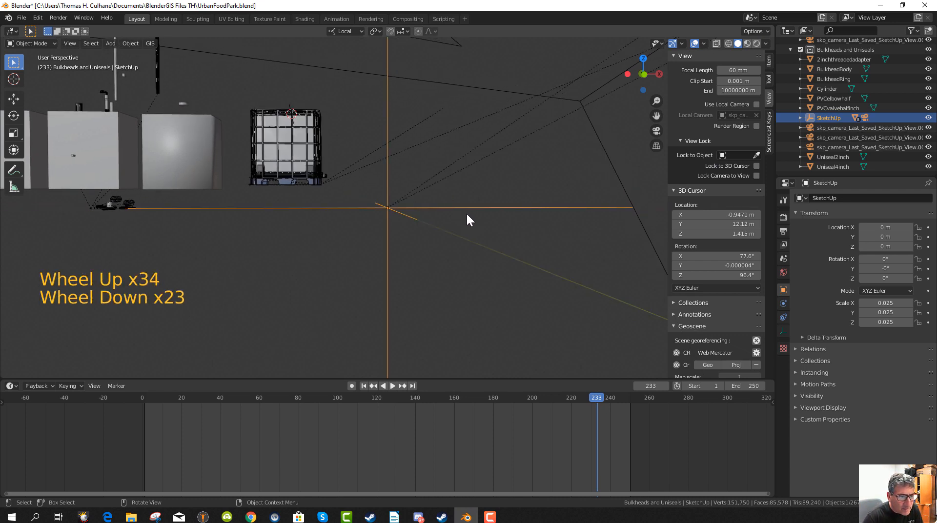
pyautogui.scroll(-11, 466, 212)
pyautogui.scroll(2, 464, 209)
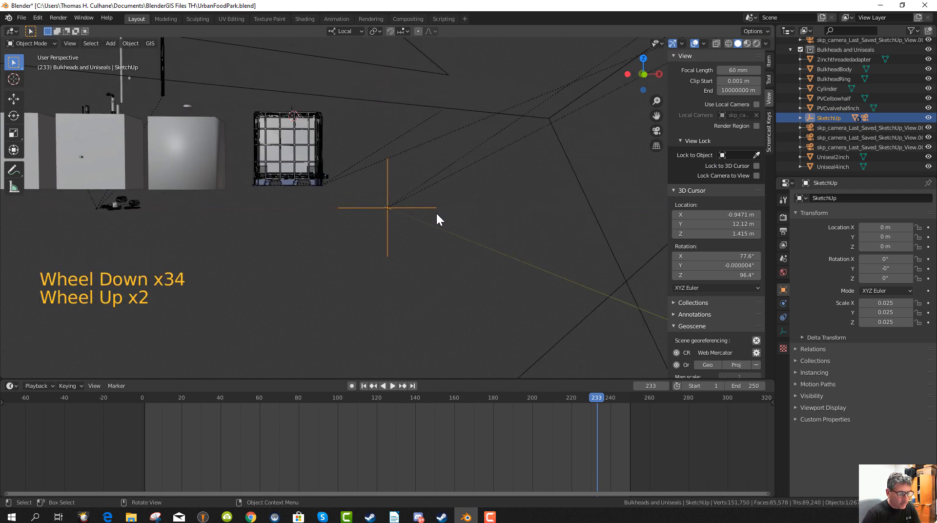
pyautogui.scroll(6, 430, 215)
pyautogui.press('x')
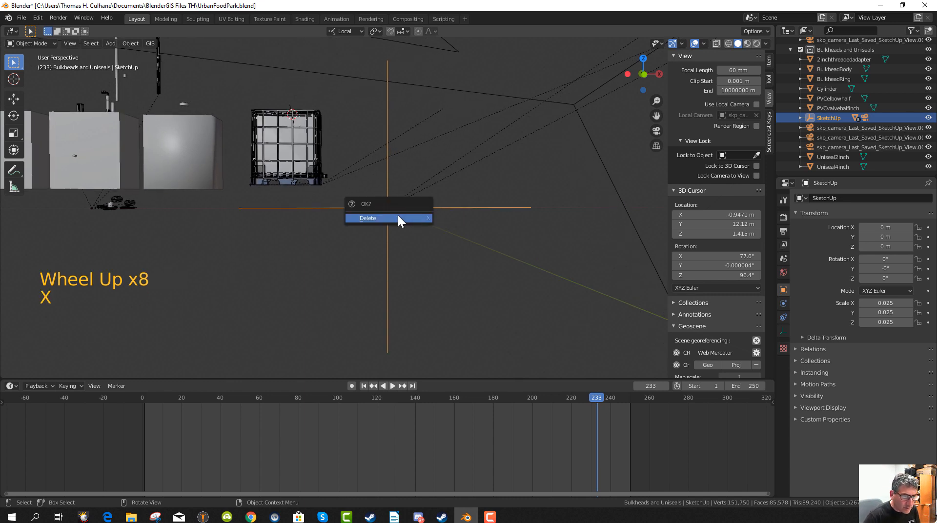
pyautogui.click(400, 218)
# Examine the tank row, the bulkhead body on the digester and the wider scene for leftover imported parts.
pyautogui.scroll(-20, 419, 207)
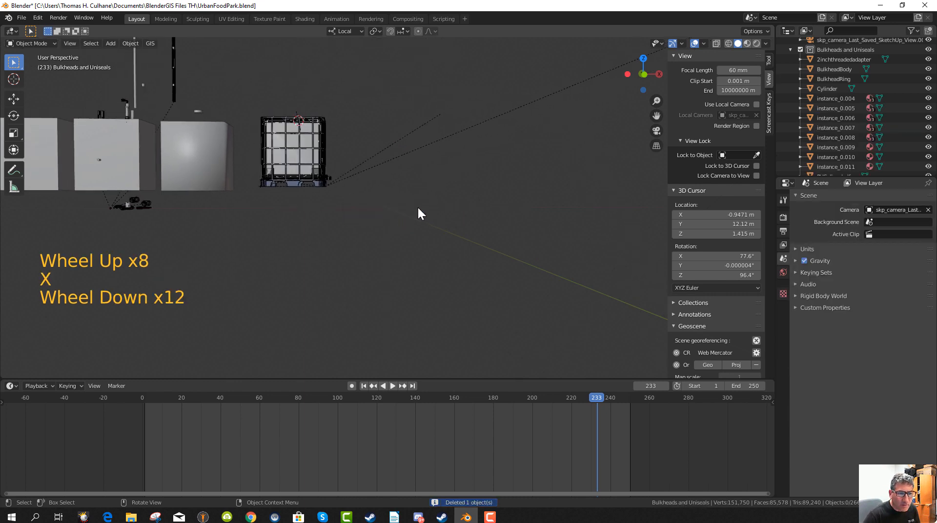
pyautogui.scroll(-2, 417, 207)
pyautogui.scroll(2, 417, 207)
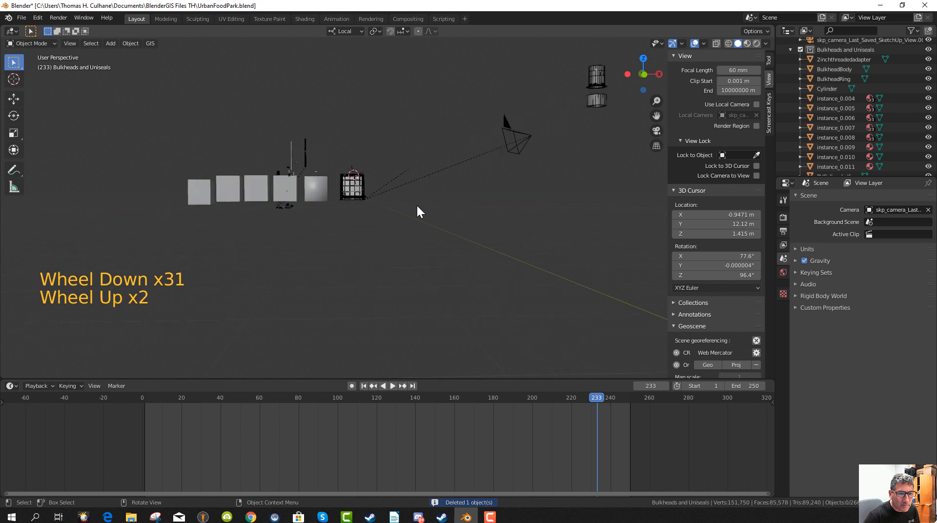
pyautogui.scroll(3, 332, 208)
pyautogui.scroll(1, 281, 229)
pyautogui.keyDown('shift'); pyautogui.moveTo(281, 229); pyautogui.dragTo(339, 280, button='middle'); pyautogui.keyUp('shift')
pyautogui.scroll(16, 311, 259)
pyautogui.scroll(9, 288, 245)
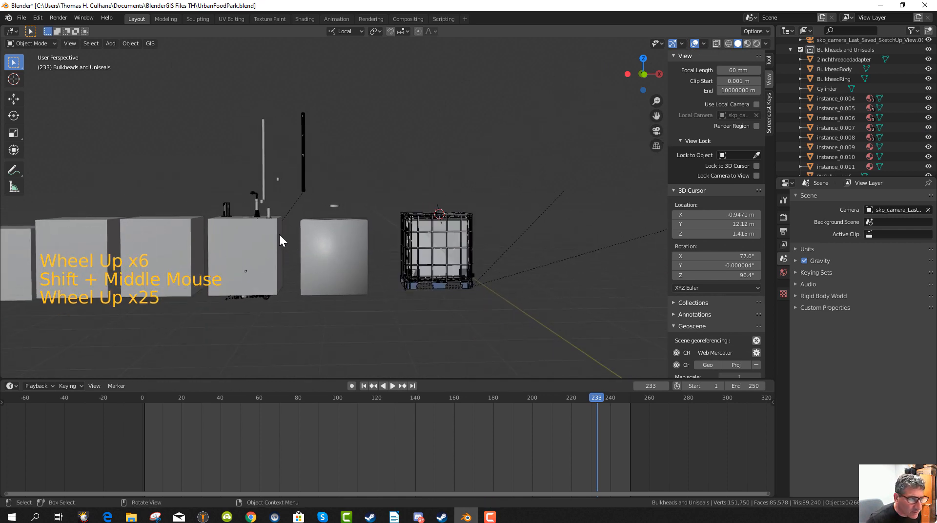
pyautogui.click(258, 215)
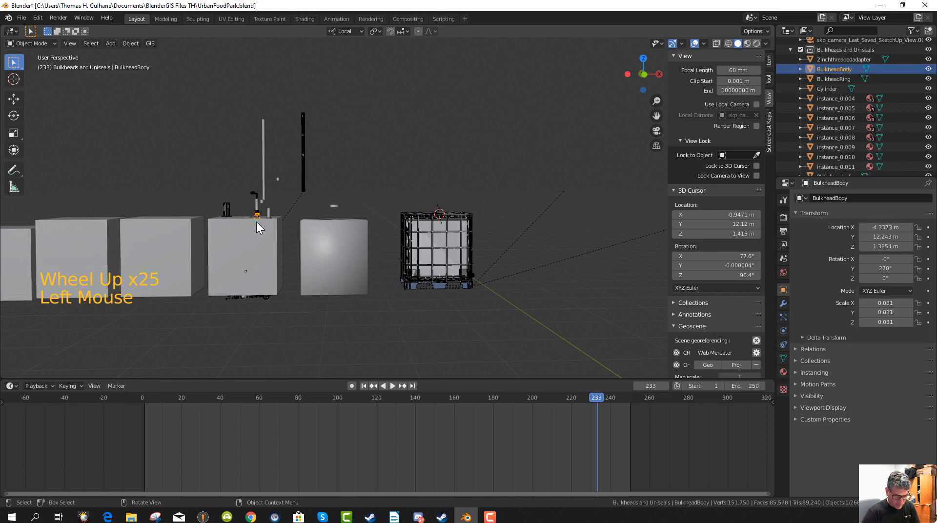
pyautogui.press('KP_Decimal')
pyautogui.scroll(-20, 324, 233)
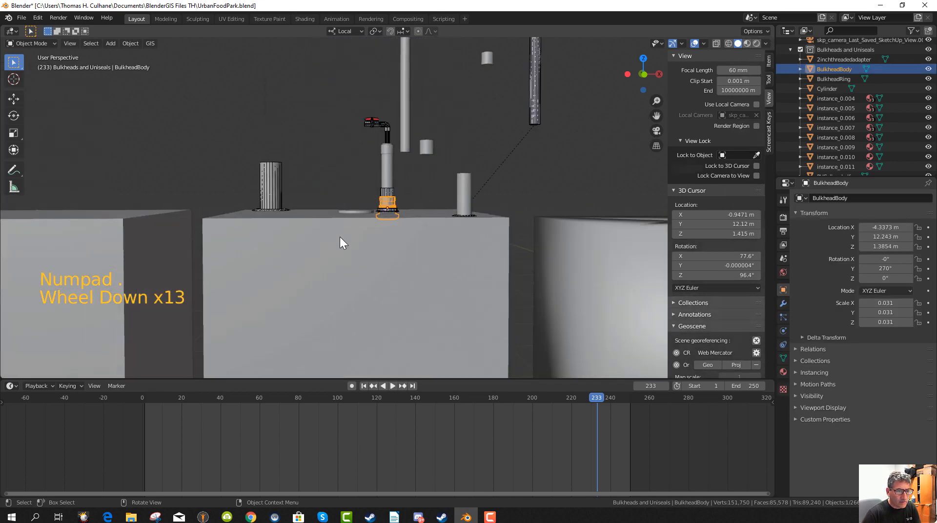
pyautogui.scroll(-2, 344, 239)
pyautogui.keyDown('shift'); pyautogui.moveTo(452, 255); pyautogui.dragTo(432, 264, button='middle'); pyautogui.keyUp('shift')
pyautogui.moveTo(555, 237)
pyautogui.mouseDown(button='middle')
pyautogui.moveTo(504, 253)
pyautogui.moveTo(545, 240)
pyautogui.mouseUp(button='middle')
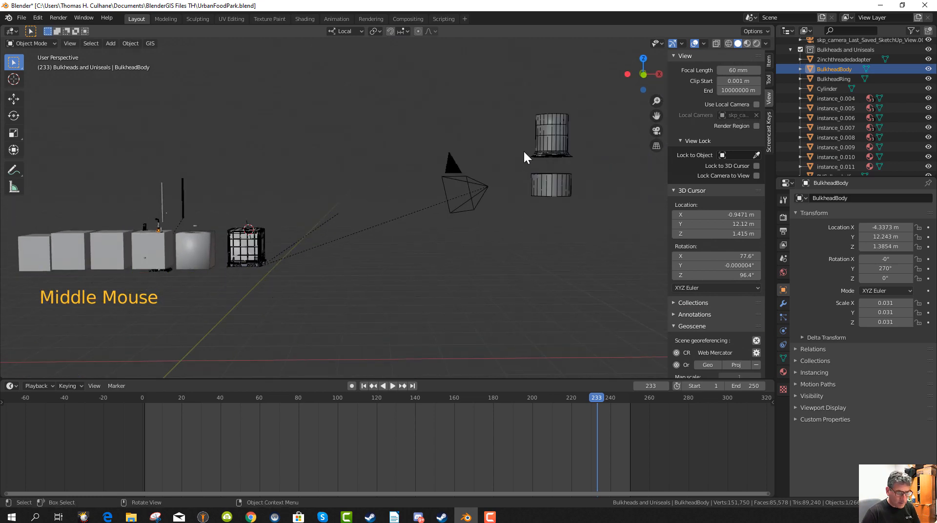
# Box-select the two oversized cylindrical connector parts floating beyond the camera and delete them.
pyautogui.click(506, 121)
pyautogui.press('b')
pyautogui.moveTo(503, 94); pyautogui.dragTo(580, 222)
pyautogui.press('x')
pyautogui.click(580, 225)
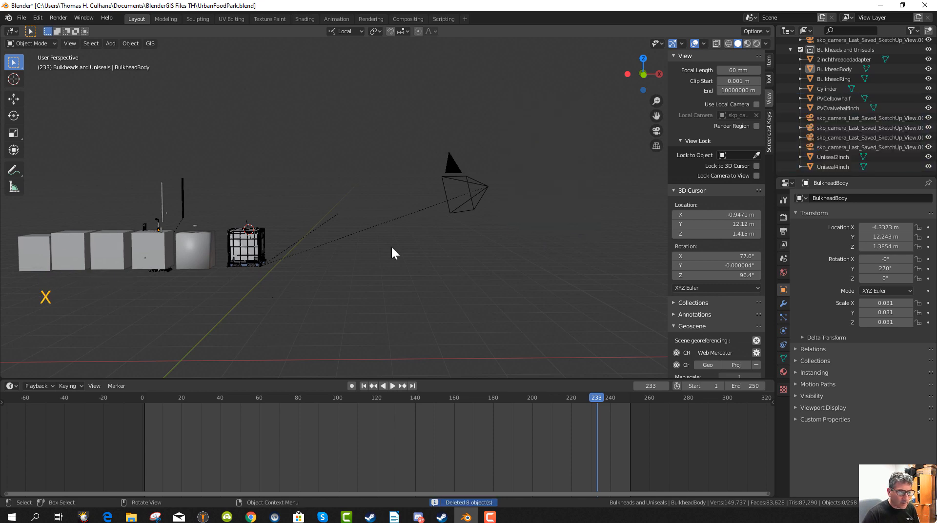
# Inspect the row of digester tanks and the pipe fittings on top of IBC Digester Plastic with Subdivisions.001.
pyautogui.scroll(5, 312, 253)
pyautogui.scroll(-1, 217, 253)
pyautogui.moveTo(217, 253); pyautogui.dragTo(235, 239, button='middle')
pyautogui.press('KP_Decimal')
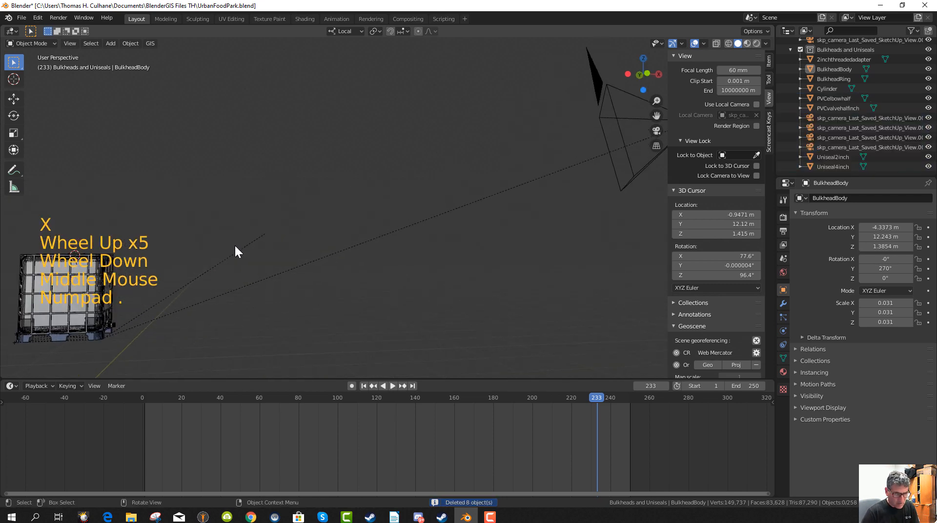
pyautogui.moveTo(297, 247); pyautogui.dragTo(385, 239, button='middle')
pyautogui.scroll(-6, 315, 248)
pyautogui.moveTo(315, 247); pyautogui.dragTo(274, 282, button='middle')
pyautogui.scroll(3, 282, 291)
pyautogui.keyDown('shift'); pyautogui.moveTo(266, 285); pyautogui.dragTo(566, 235, button='middle'); pyautogui.keyUp('shift')
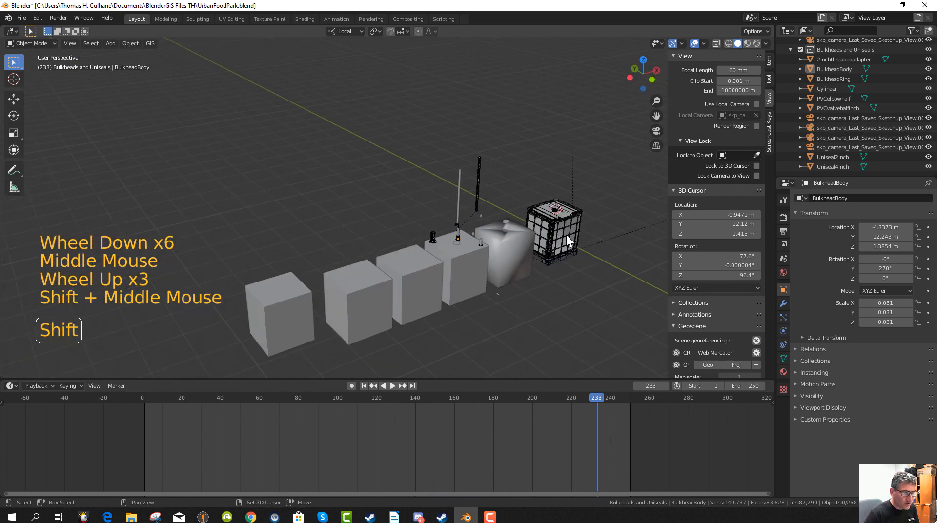
pyautogui.scroll(4, 506, 282)
pyautogui.keyDown('shift'); pyautogui.moveTo(506, 283); pyautogui.dragTo(440, 266, button='middle'); pyautogui.keyUp('shift')
pyautogui.click(442, 261)
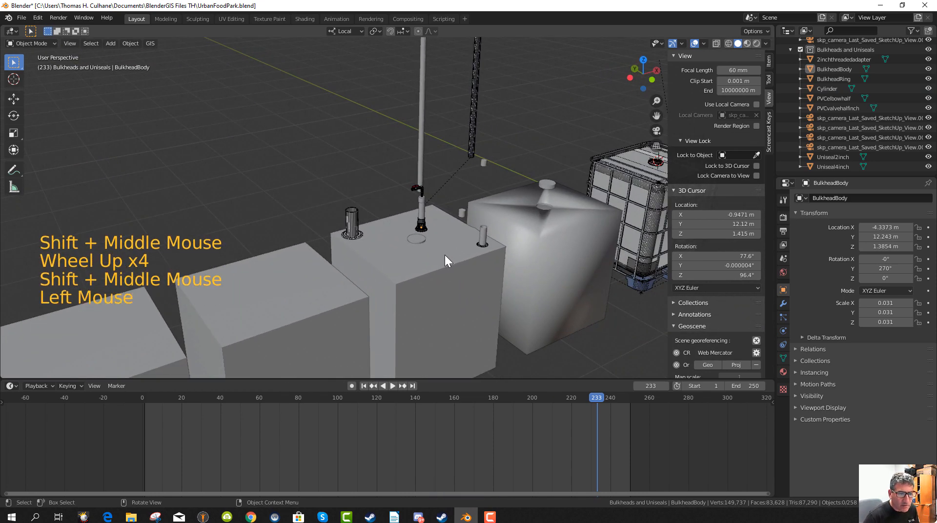
pyautogui.click(371, 181)
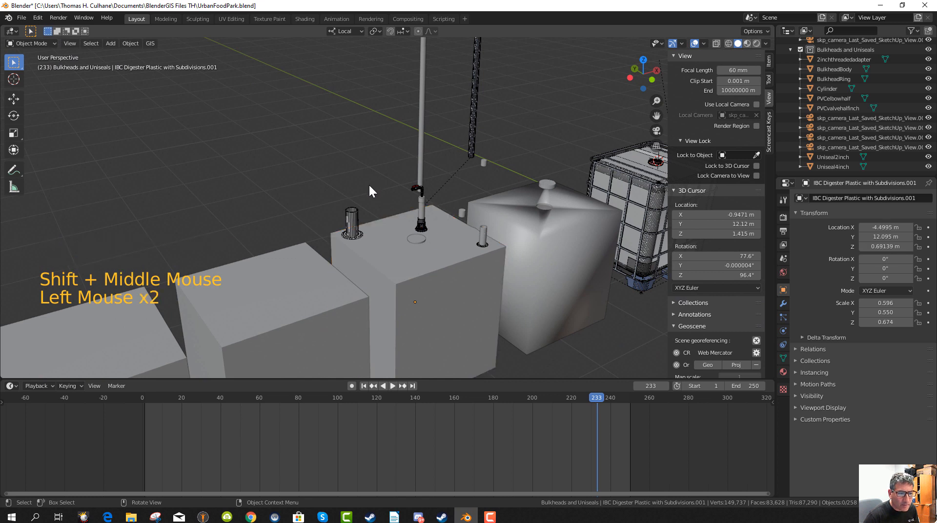
pyautogui.click(397, 275)
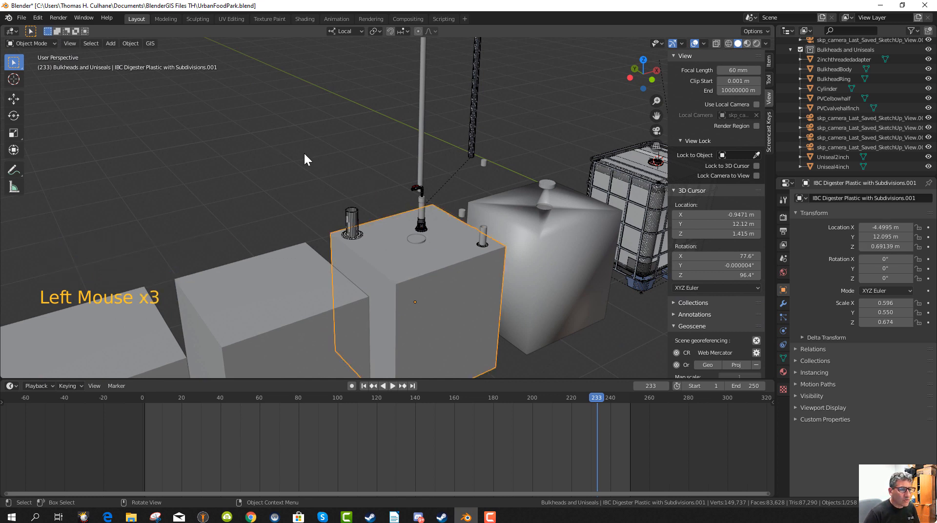
pyautogui.click(311, 172)
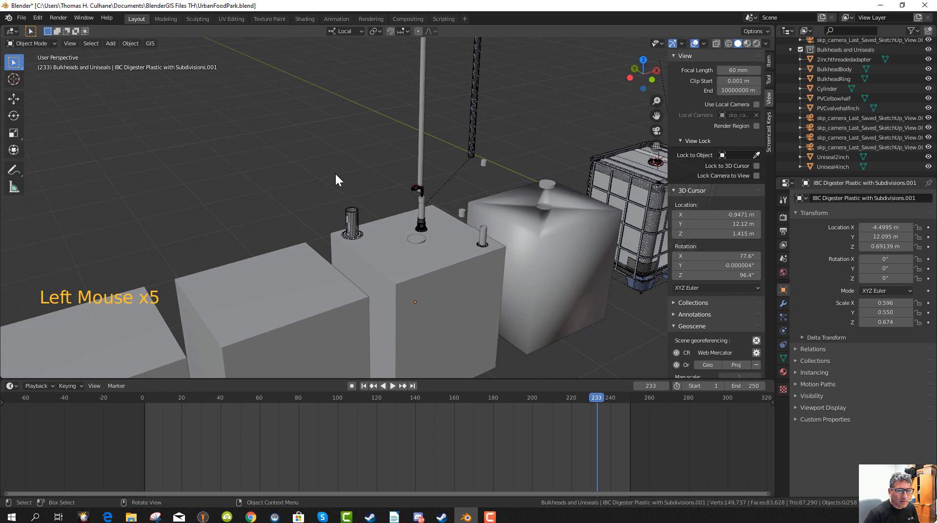
pyautogui.moveTo(335, 176); pyautogui.dragTo(324, 167, button='middle')
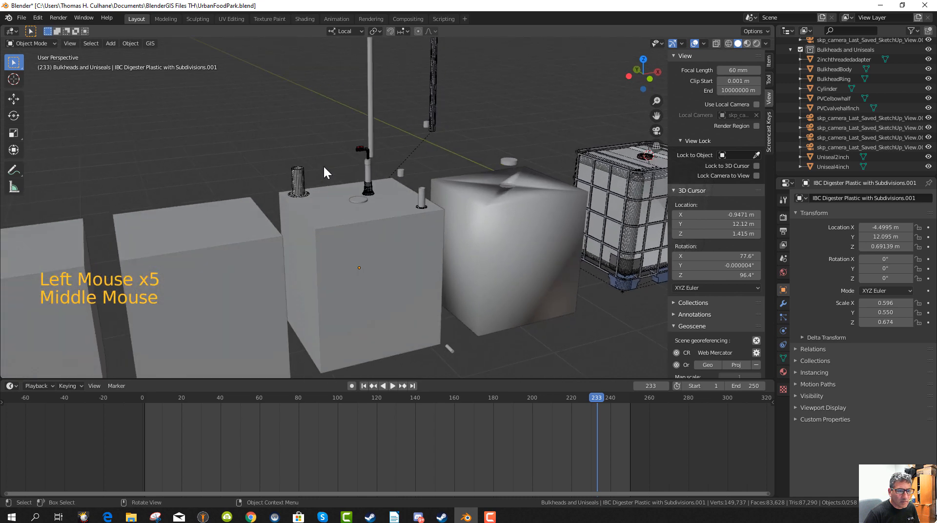
# Import the Collada model barbedhose.dae from the barbedhoseconnector folder.
pyautogui.click(23, 16)
pyautogui.moveTo(48, 150)
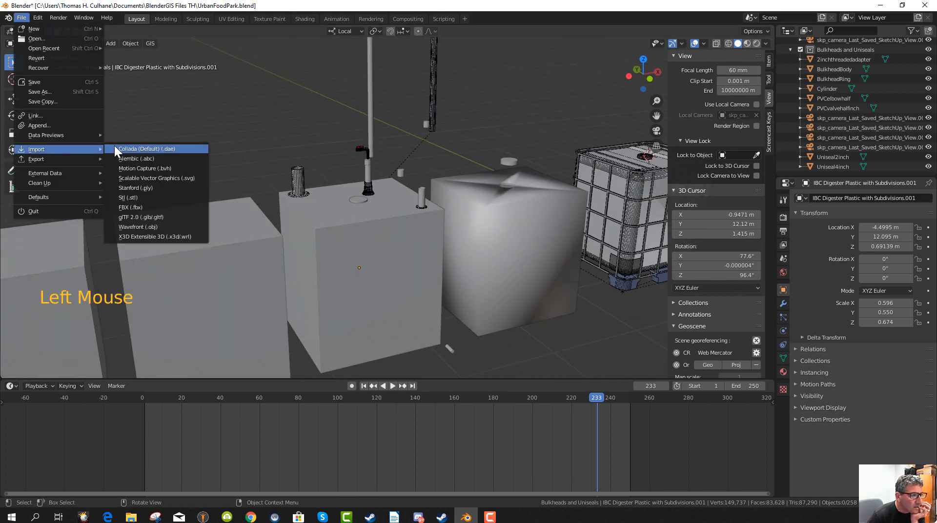
pyautogui.click(143, 149)
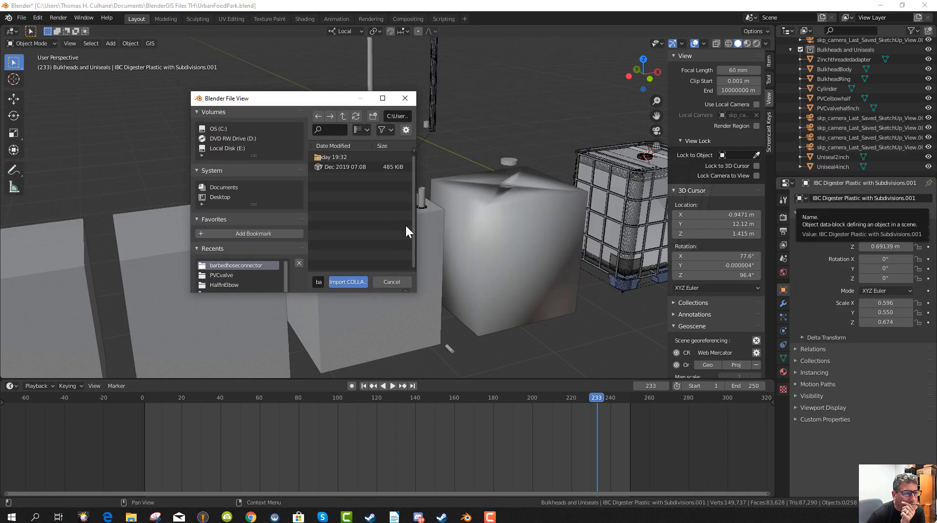
pyautogui.moveTo(413, 207); pyautogui.dragTo(537, 204)
pyautogui.click(349, 167)
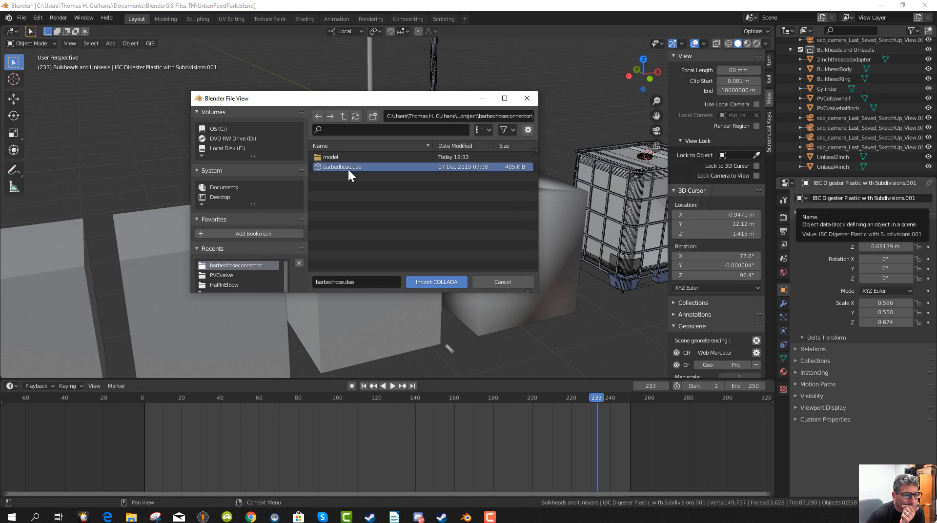
pyautogui.click(434, 282)
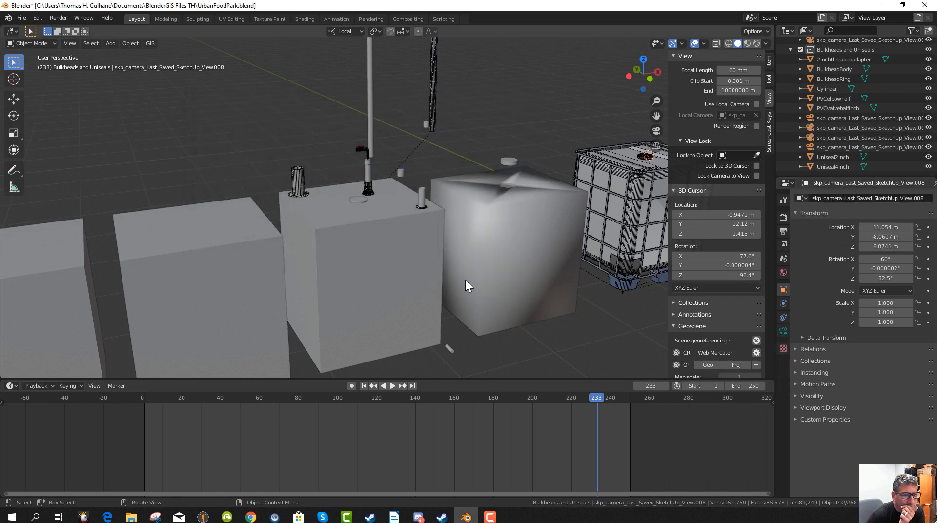
# Look for the imported connector in the scene tree, then frame the imported objects and inspect the connector near the origin.
pyautogui.scroll(-3, 863, 110)
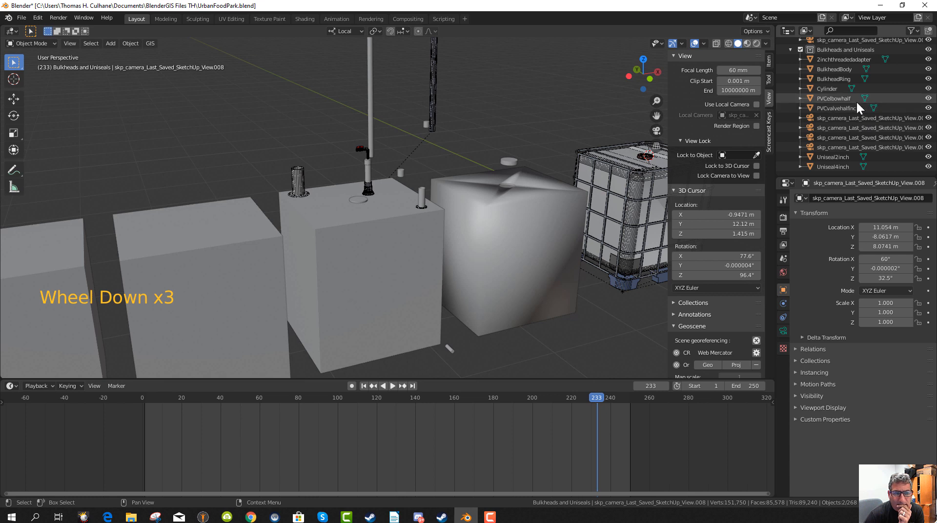
pyautogui.scroll(6, 873, 126)
pyautogui.scroll(16, 873, 128)
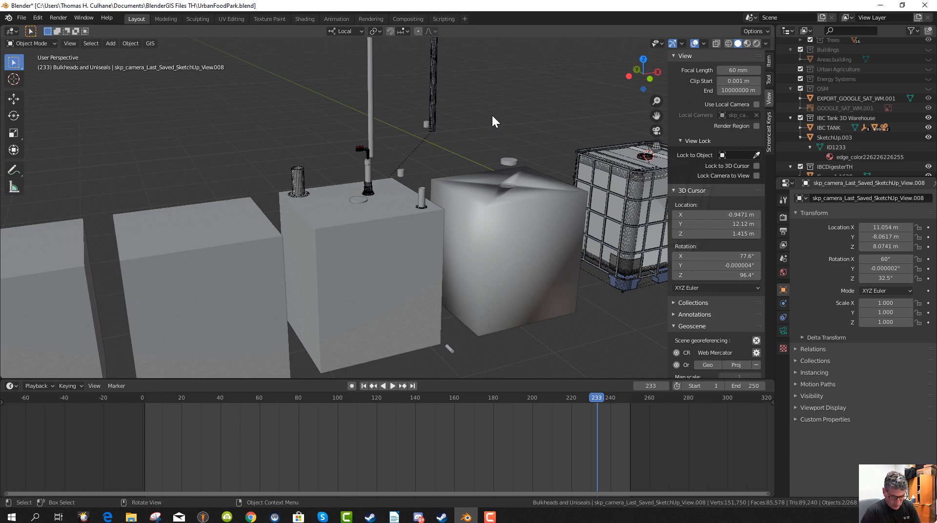
pyautogui.press('KP_Decimal')
pyautogui.scroll(8, 417, 200)
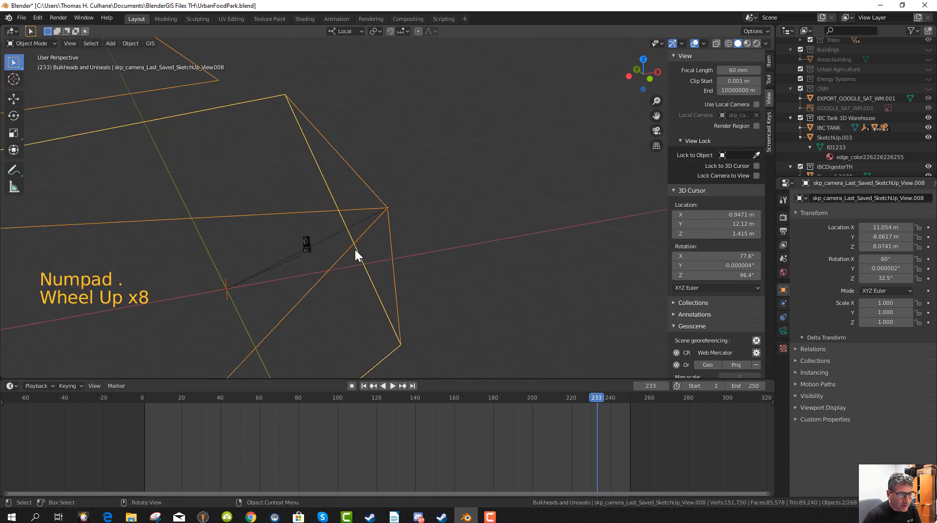
pyautogui.keyDown('shift'); pyautogui.moveTo(361, 278); pyautogui.dragTo(454, 215, button='middle'); pyautogui.keyUp('shift')
pyautogui.scroll(4, 463, 209)
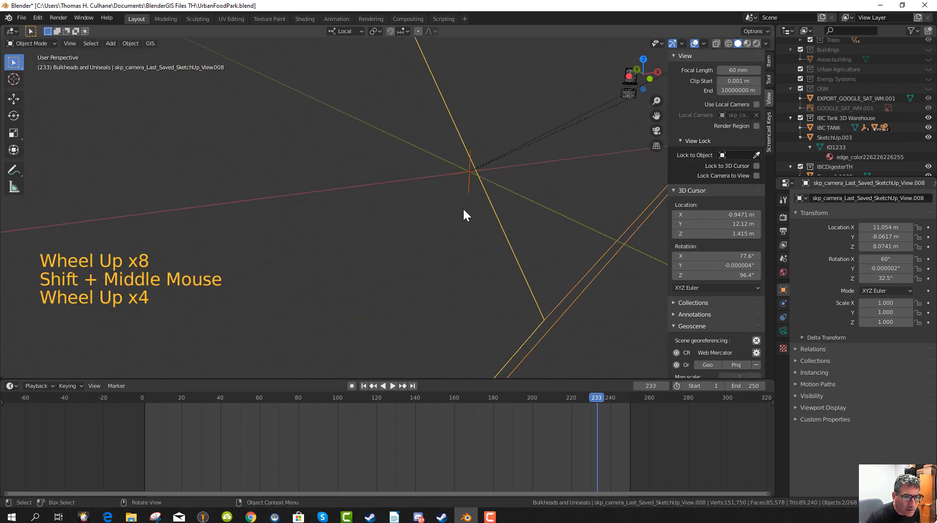
pyautogui.moveTo(540, 215); pyautogui.dragTo(560, 198, button='middle')
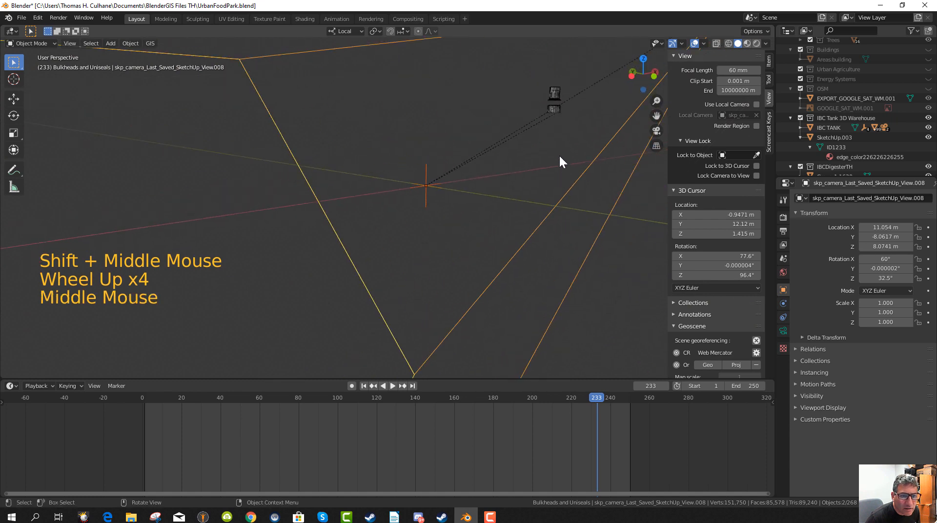
pyautogui.scroll(1, 566, 146)
pyautogui.keyDown('shift'); pyautogui.moveTo(578, 95); pyautogui.dragTo(484, 151, button='middle'); pyautogui.keyUp('shift')
pyautogui.scroll(3, 508, 141)
pyautogui.keyDown('shift'); pyautogui.moveTo(569, 78); pyautogui.dragTo(495, 207, button='middle'); pyautogui.keyUp('shift')
pyautogui.scroll(6, 494, 203)
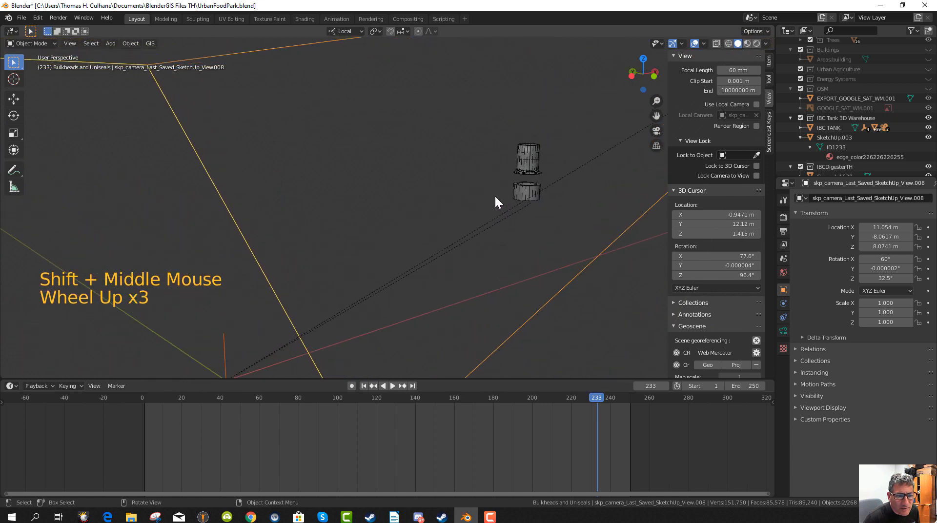
pyautogui.scroll(3, 576, 188)
pyautogui.scroll(-20, 586, 166)
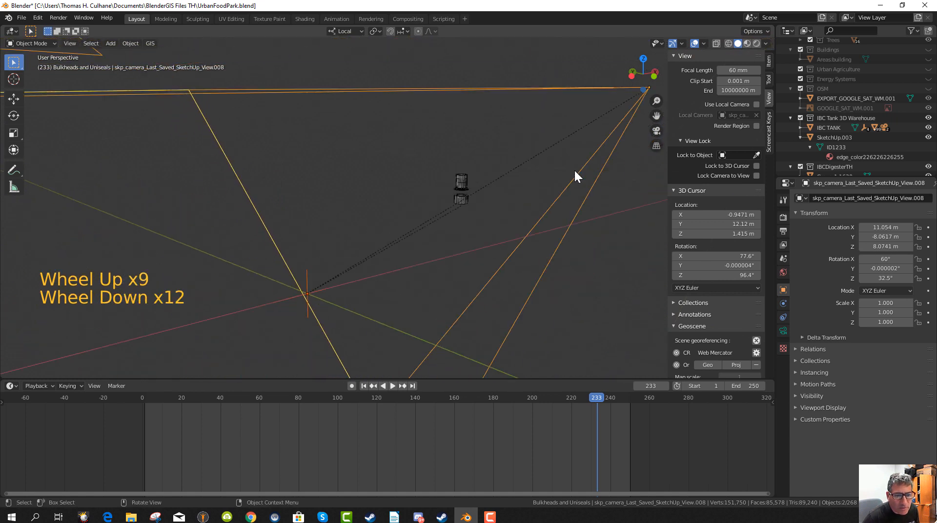
# Delete the SketchUp empty from the Bulkheads and Uniseals collection.
pyautogui.scroll(-20, 903, 130)
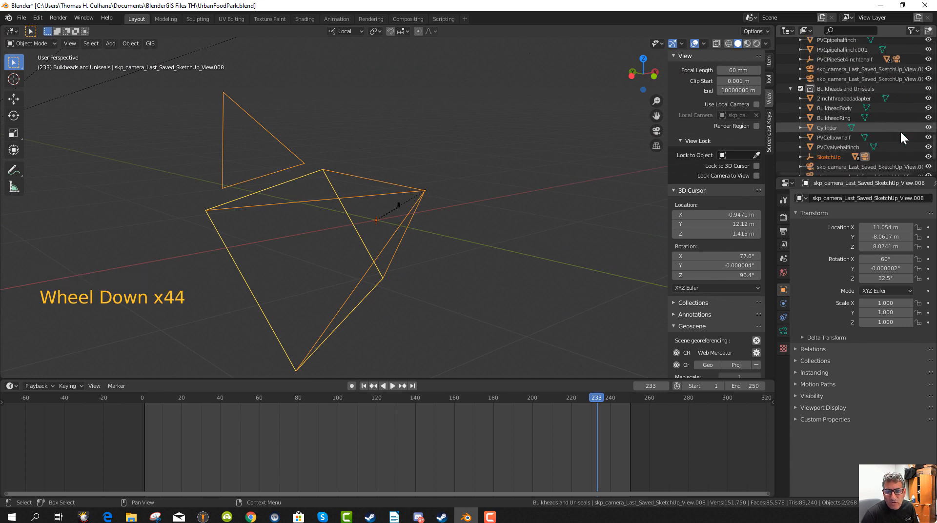
pyautogui.rightClick(832, 107)
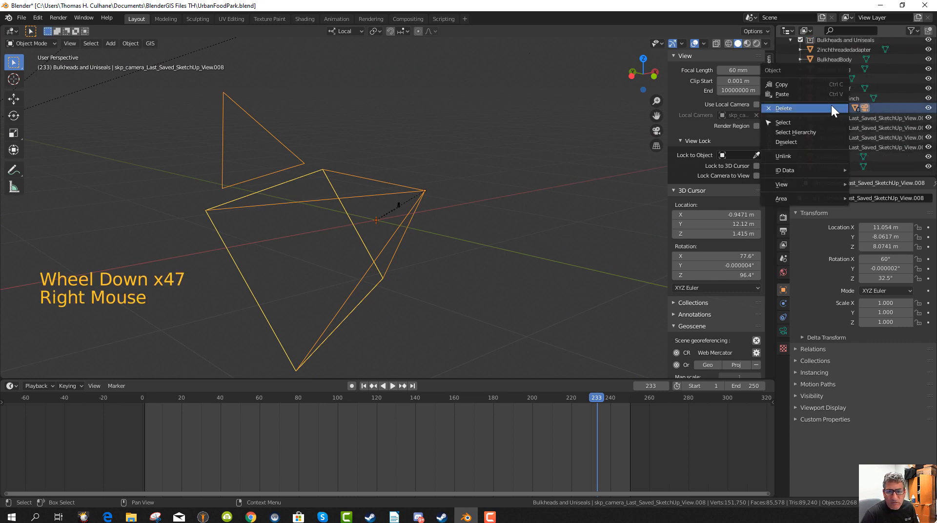
pyautogui.click(813, 108)
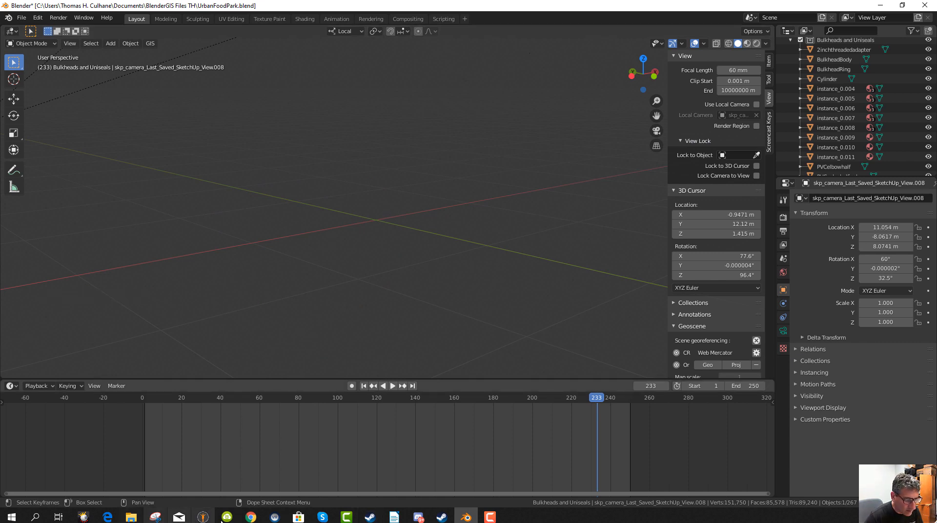
# Switch to the 3D Warehouse page in Chrome and search the models for "barbed nipple".
pyautogui.moveTo(250, 518)
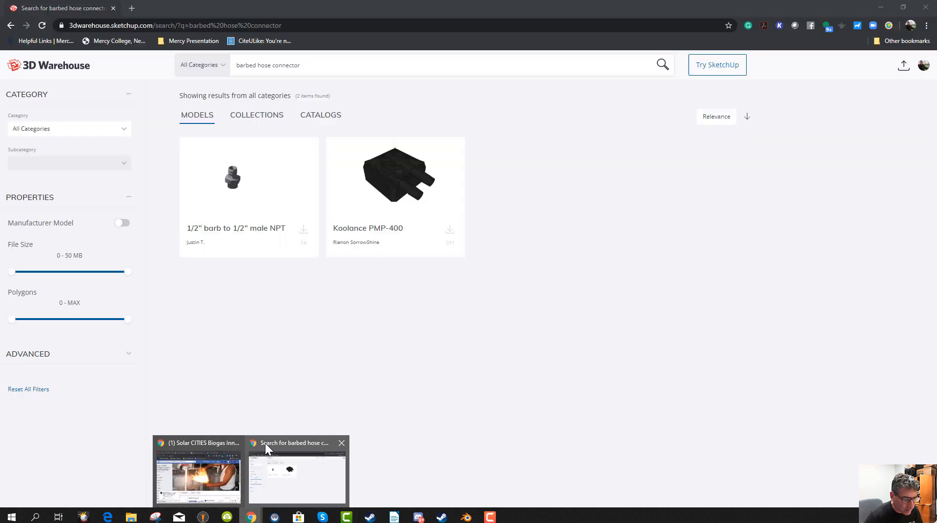
pyautogui.click(279, 447)
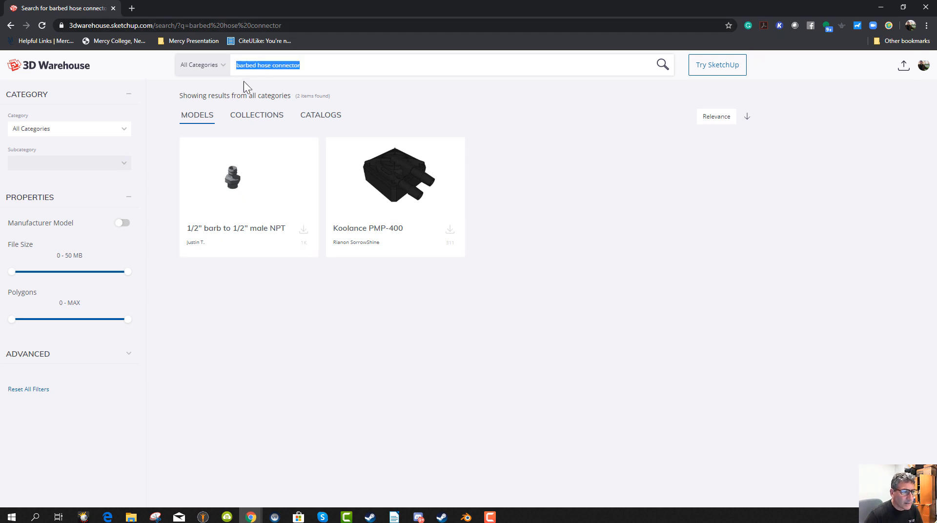
pyautogui.write('barbed ')
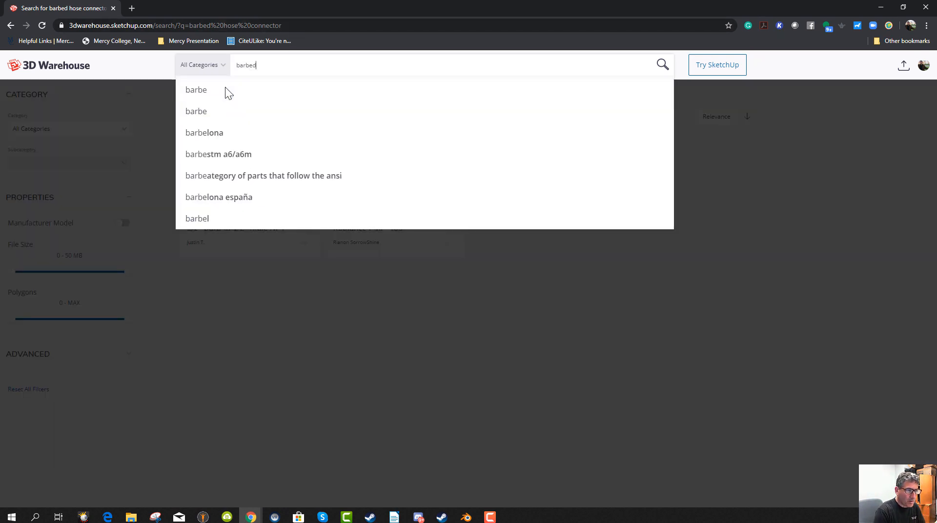
pyautogui.write('nipple')
pyautogui.press('Return')
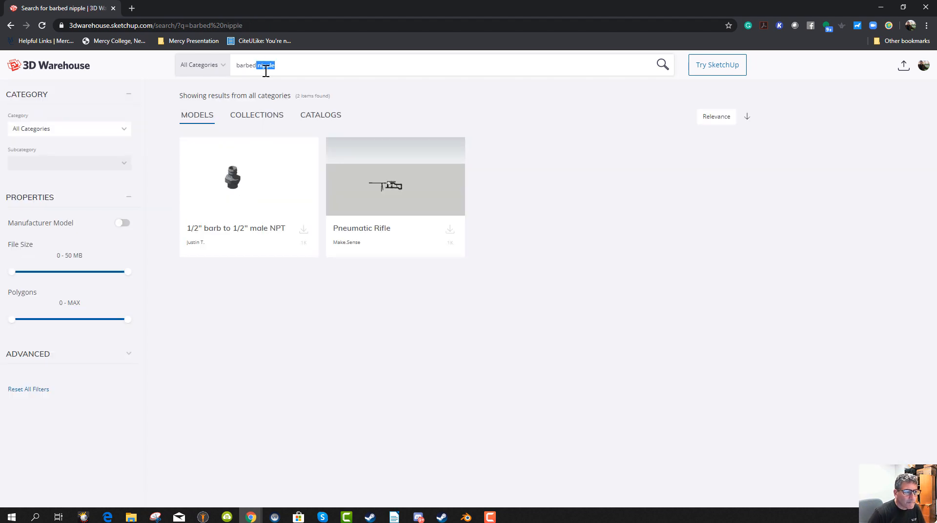
# Search 3D Warehouse for "barbed connector" and look through the resulting models.
pyautogui.write('connector')
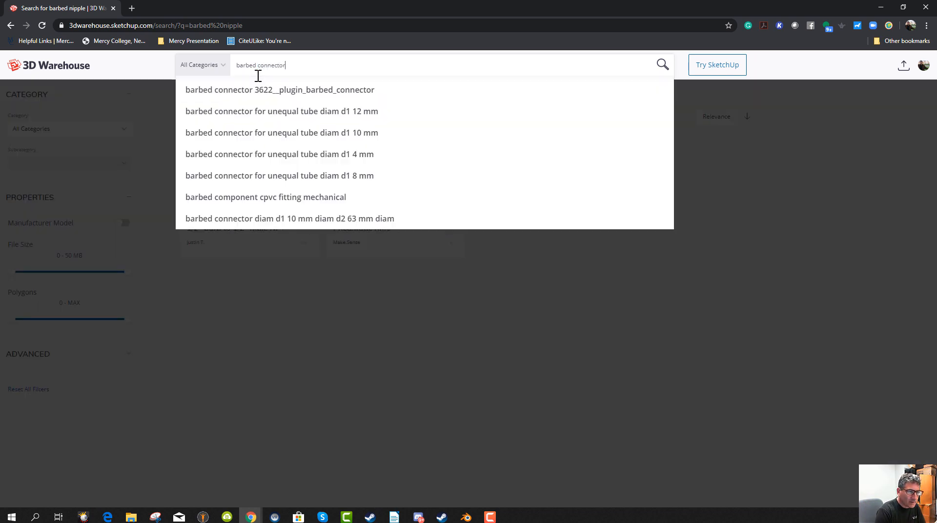
pyautogui.press('Return')
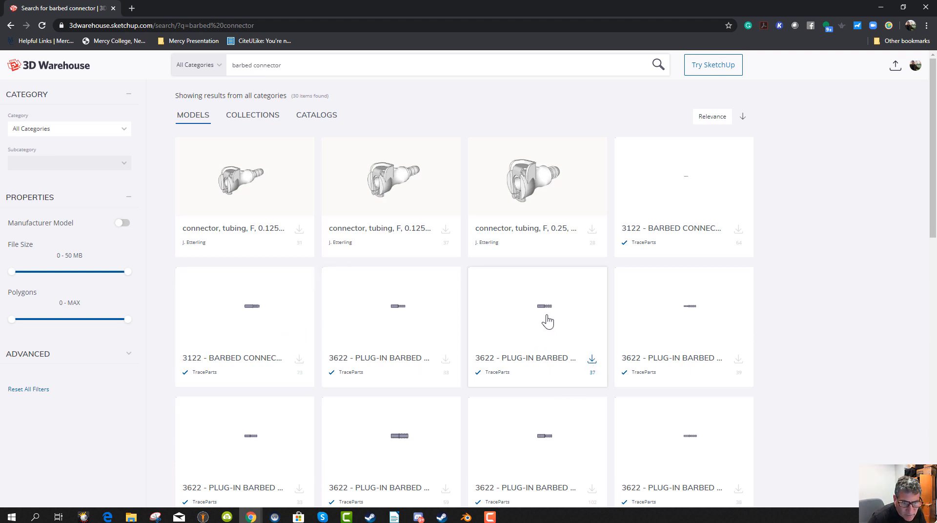
pyautogui.scroll(-13, 558, 337)
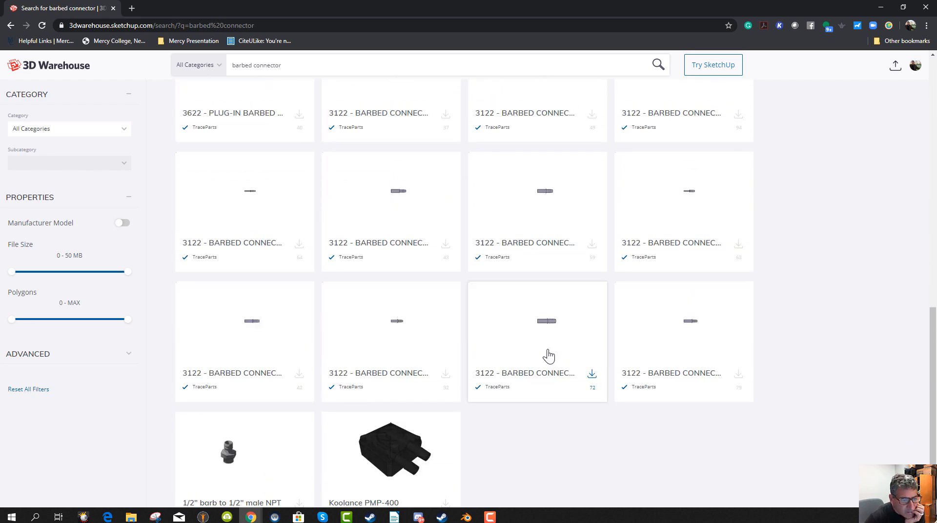
# Open the details page of a 3622 plug-in barbed connector from the search results and inspect its 3D model.
pyautogui.scroll(-1, 439, 375)
pyautogui.scroll(10, 550, 342)
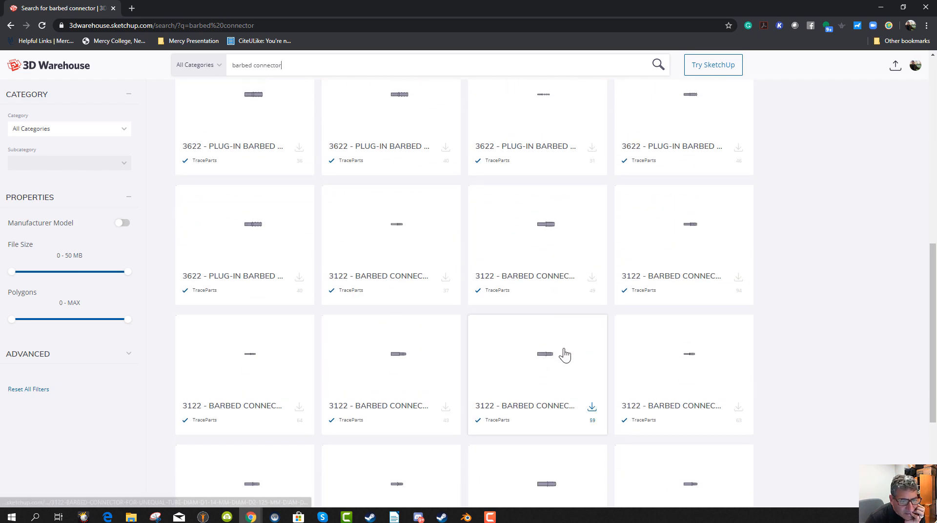
pyautogui.scroll(4, 563, 347)
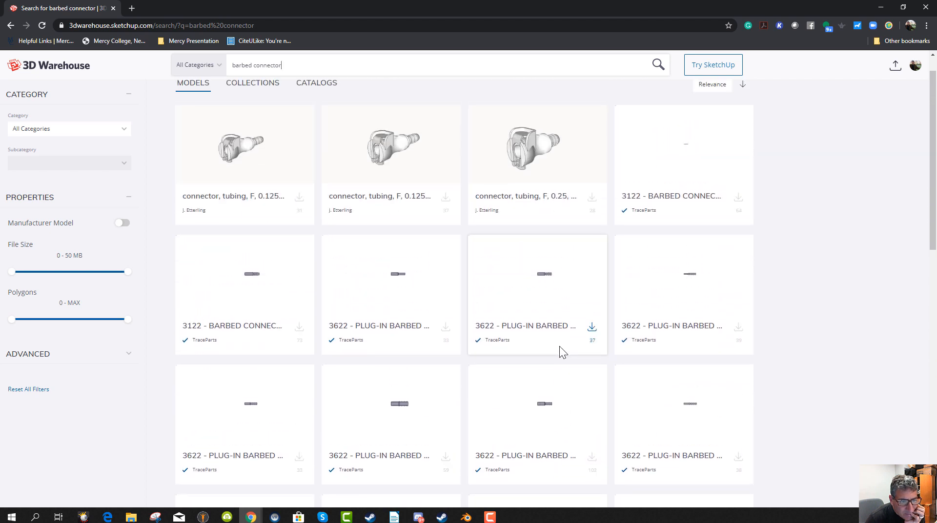
pyautogui.click(558, 294)
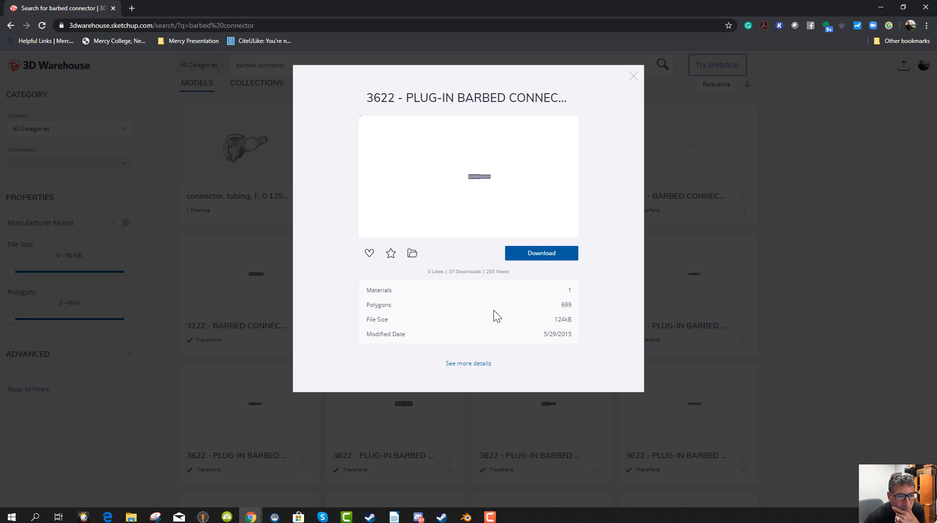
pyautogui.click(479, 365)
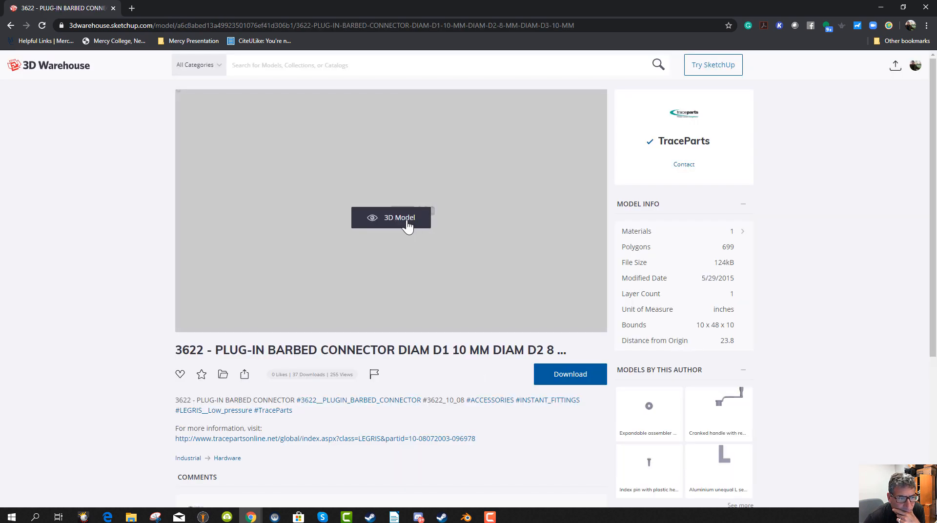
pyautogui.click(408, 224)
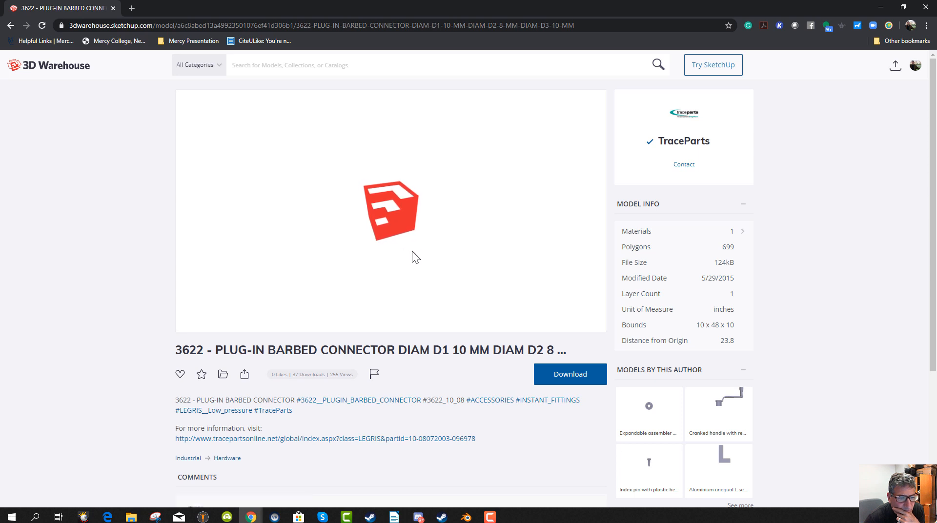
pyautogui.moveTo(407, 229); pyautogui.dragTo(425, 197)
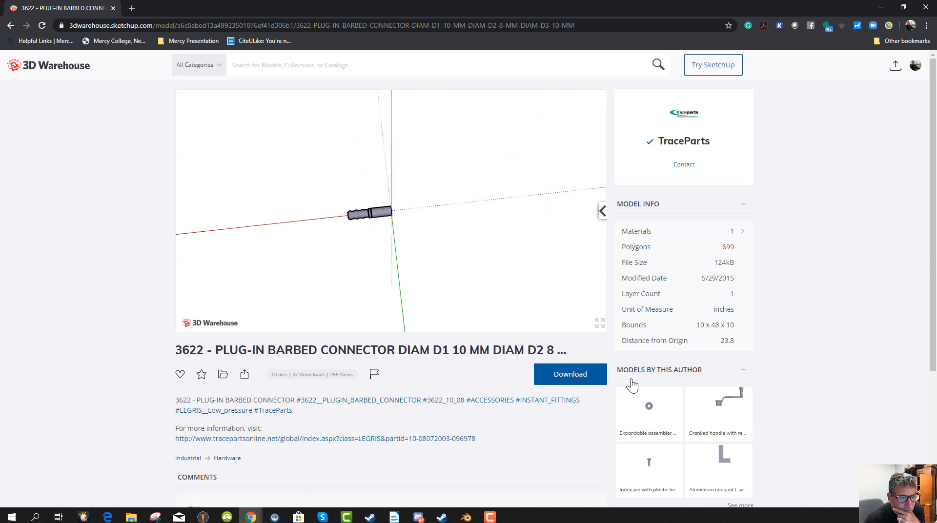
# Download the plug-in barbed connector as a Collada file and open the downloaded archive.
pyautogui.click(590, 377)
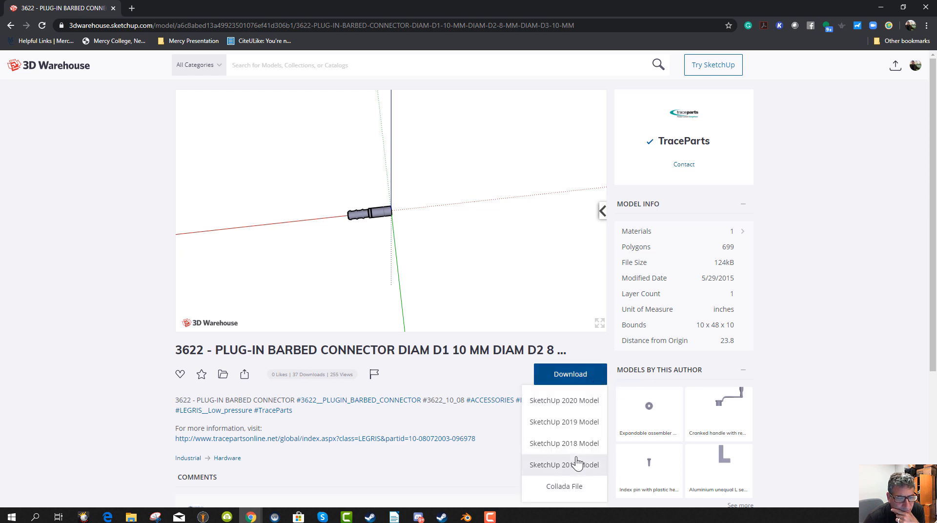
pyautogui.click(566, 487)
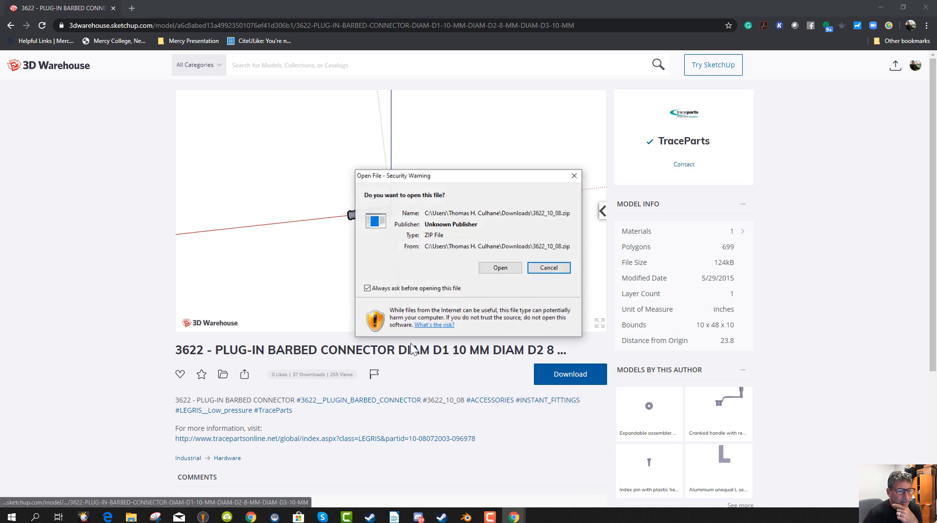
pyautogui.click(497, 268)
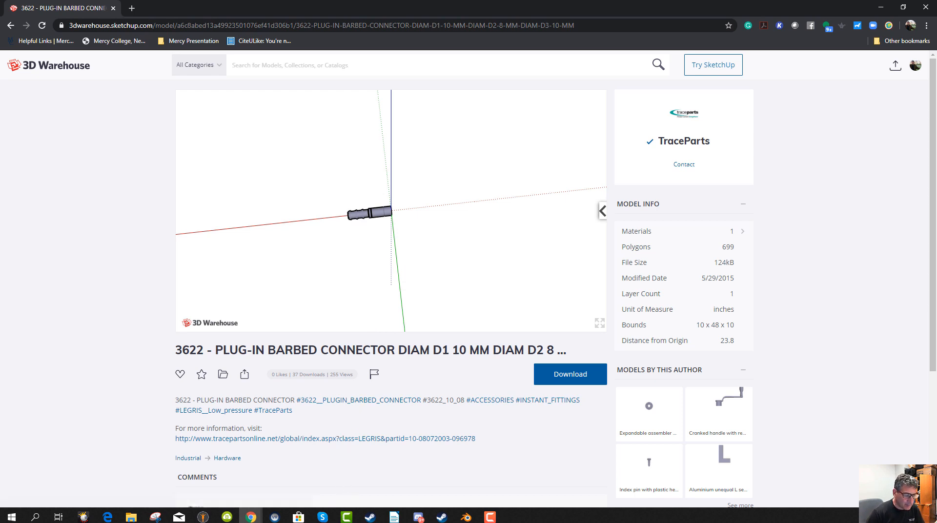
# Switch to File Explorer and rename 3622_10_08.zip in the Downloads folder as barbedconnector.zip.
pyautogui.moveTo(131, 518)
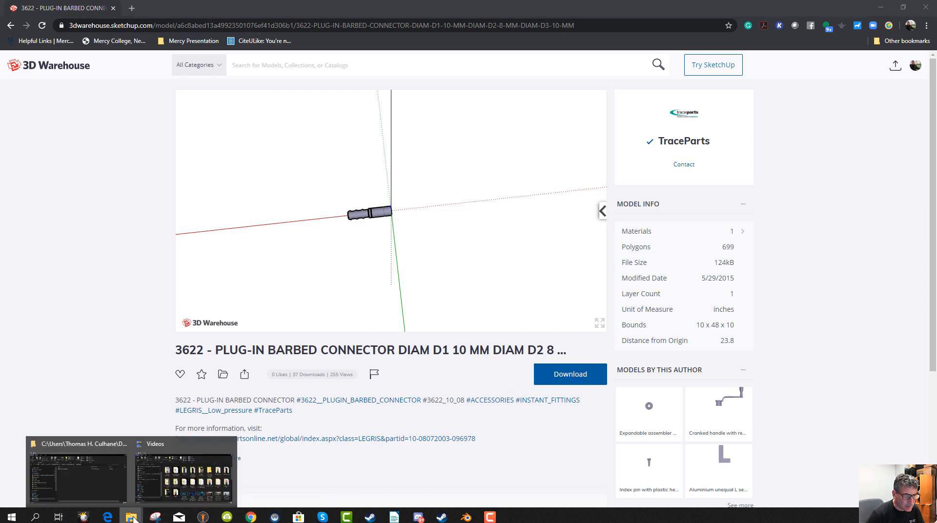
pyautogui.click(80, 447)
pyautogui.click(139, 195)
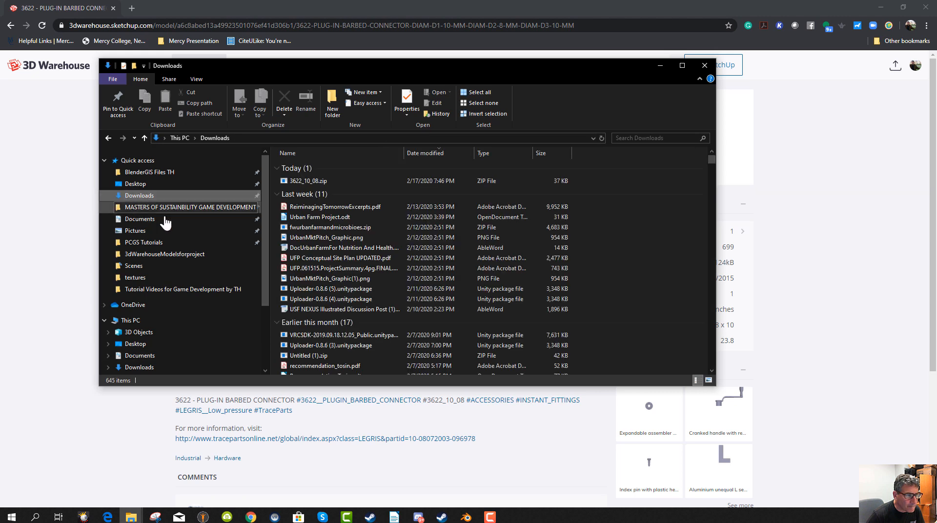
pyautogui.click(315, 181)
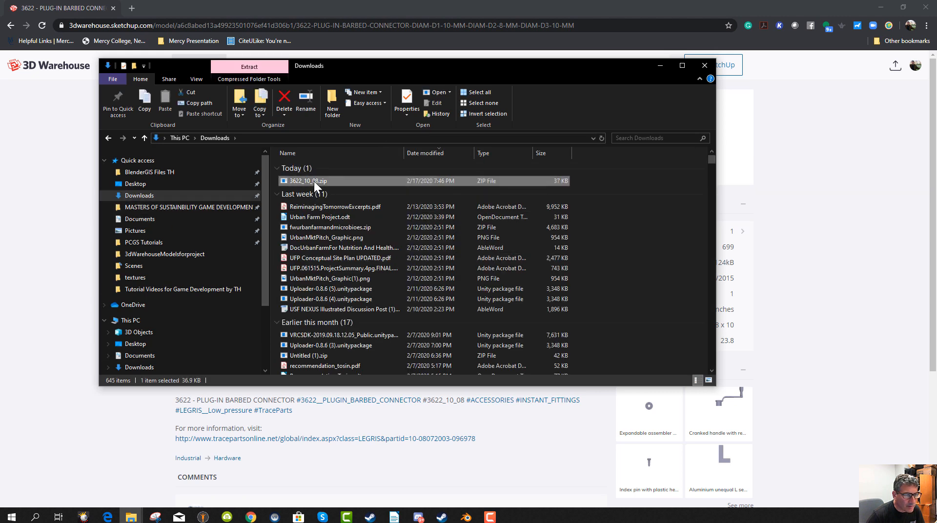
pyautogui.click(314, 181)
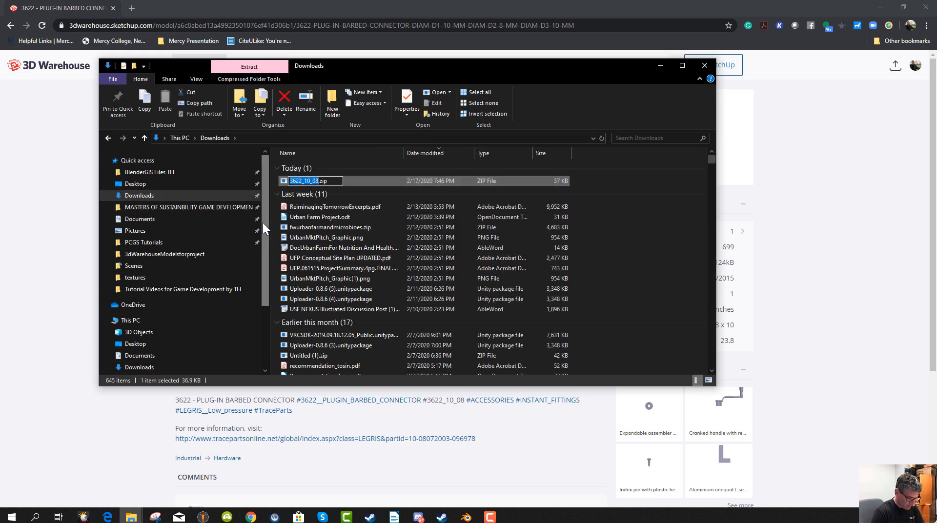
pyautogui.write('barbedconnect')
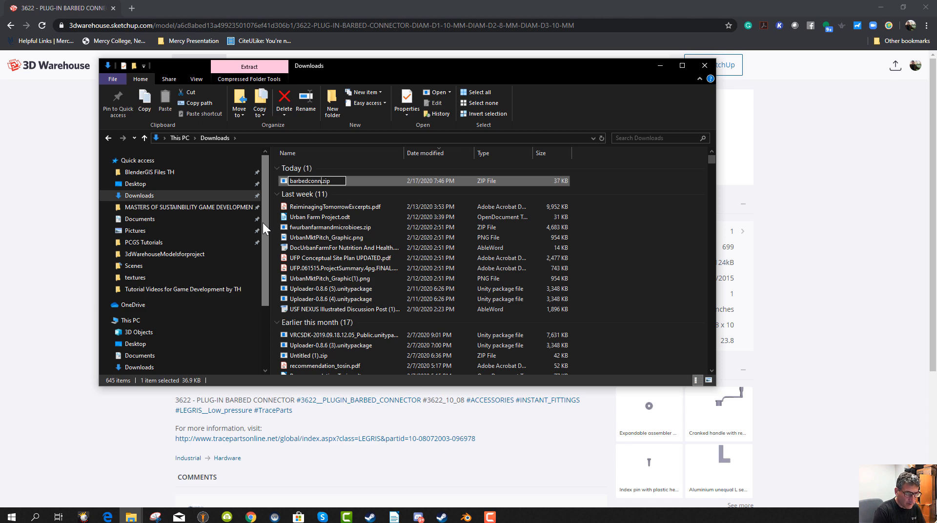
pyautogui.write('or')
pyautogui.press('Return')
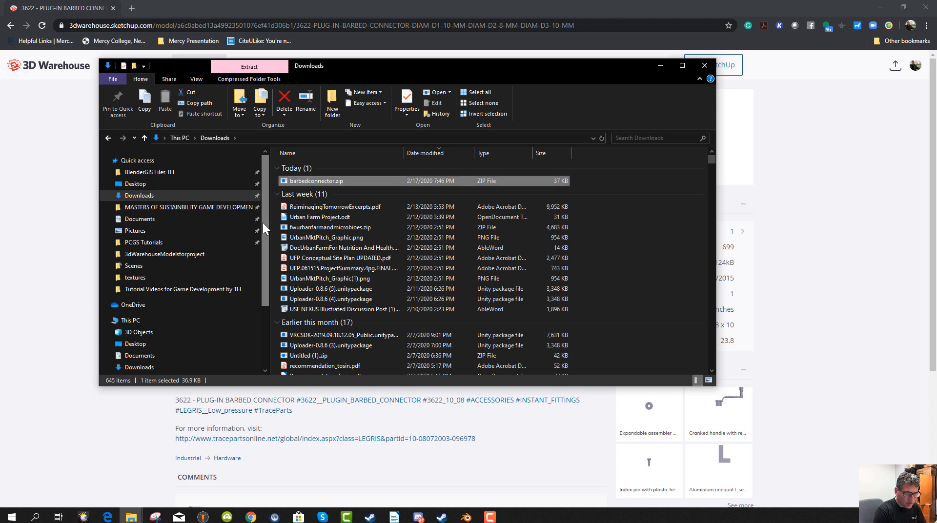
# Move barbedconnector.zip from Downloads into the 3dWarehouseModelsforproject folder within BlenderGIS Files TH.
pyautogui.rightClick(299, 181)
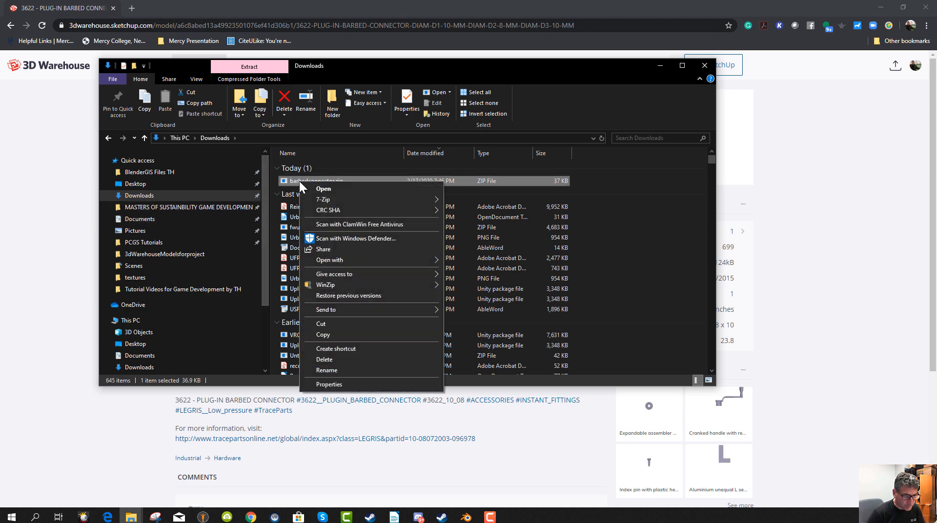
pyautogui.click(327, 324)
pyautogui.click(156, 173)
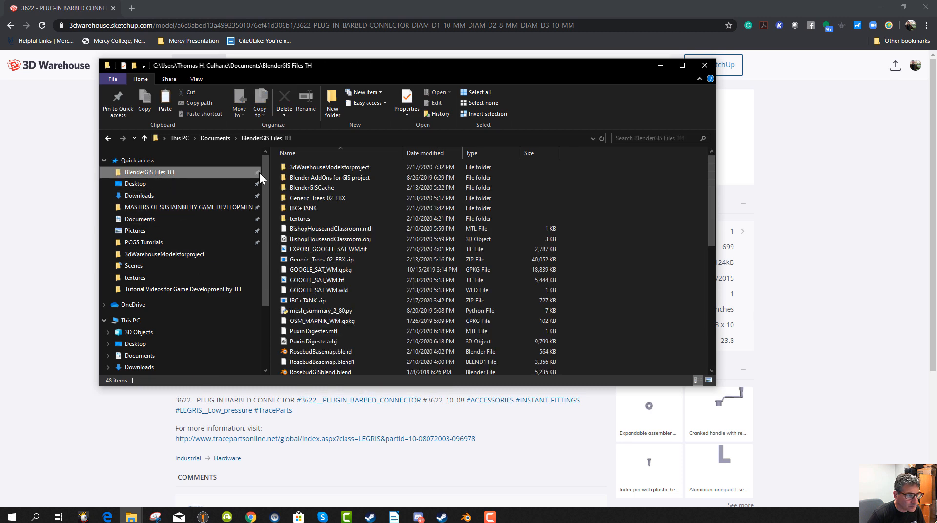
pyautogui.click(320, 169)
pyautogui.doubleClick(320, 168)
pyautogui.rightClick(533, 247)
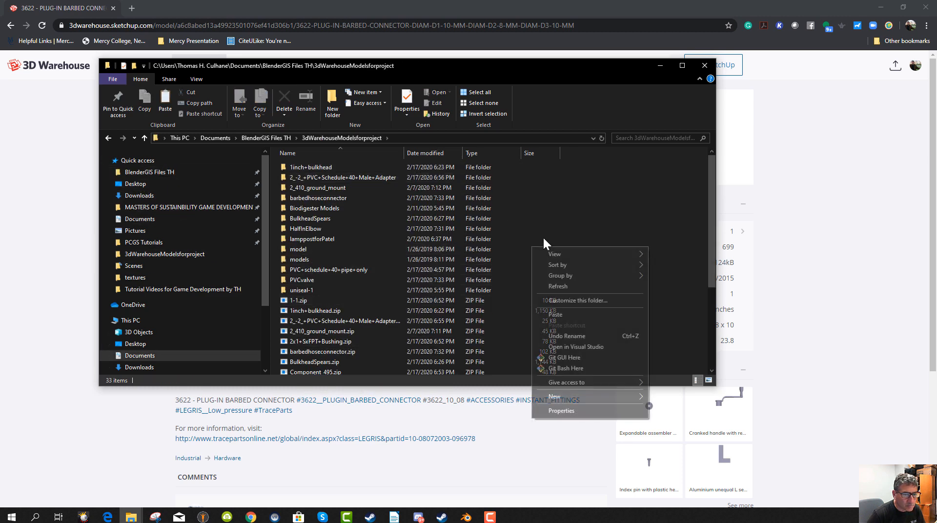
pyautogui.click(561, 314)
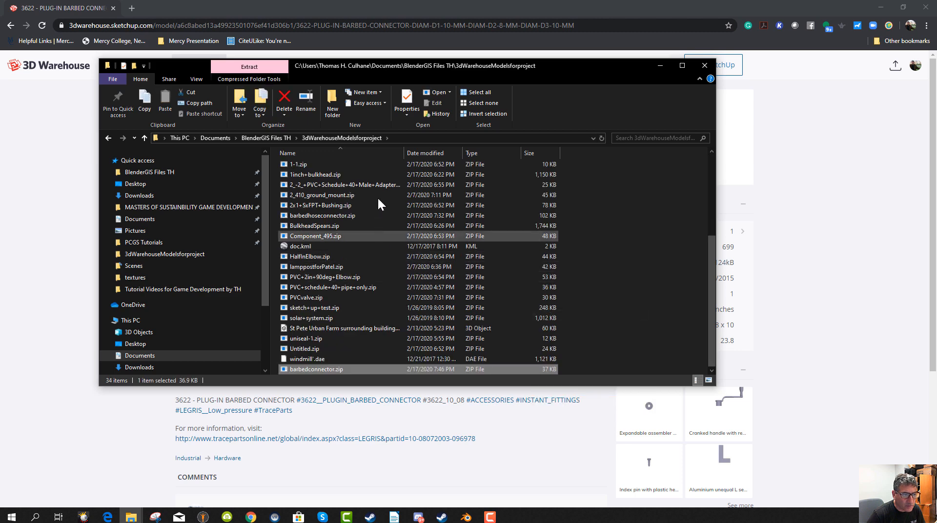
# Extract barbedconnector.zip with 7-Zip into its own barbedconnector folder.
pyautogui.rightClick(304, 369)
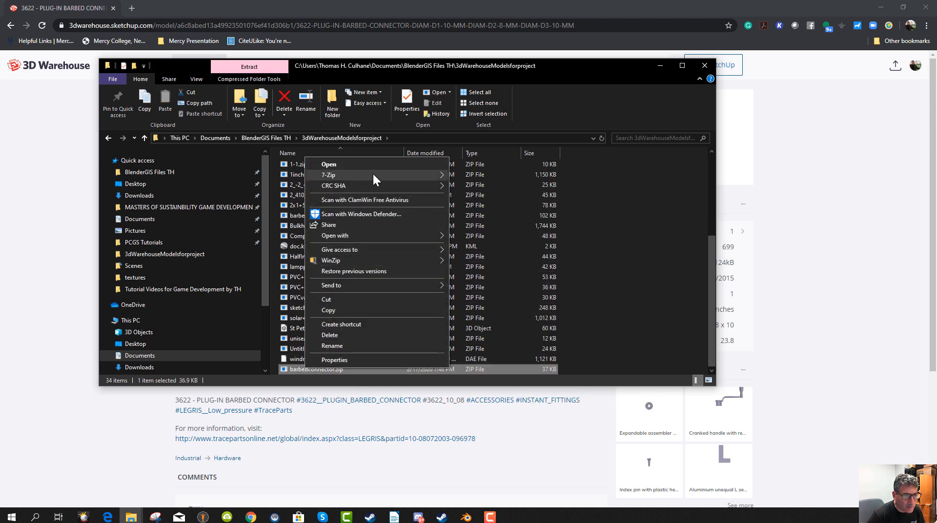
pyautogui.moveTo(373, 174)
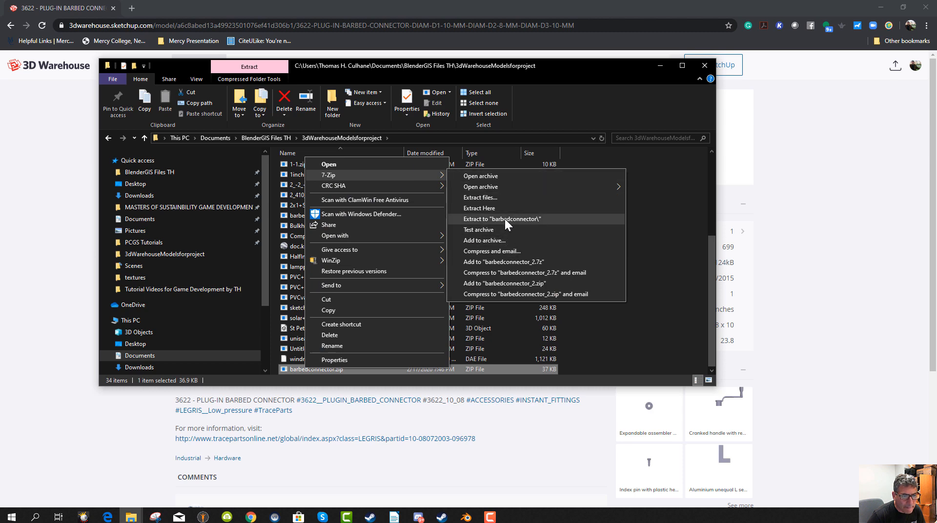
pyautogui.click(505, 219)
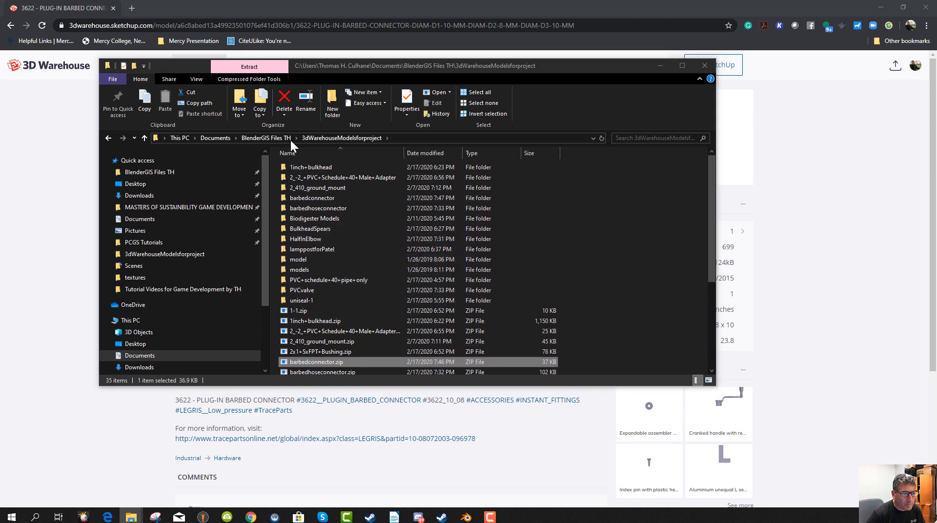
pyautogui.click(304, 211)
pyautogui.doubleClick(303, 212)
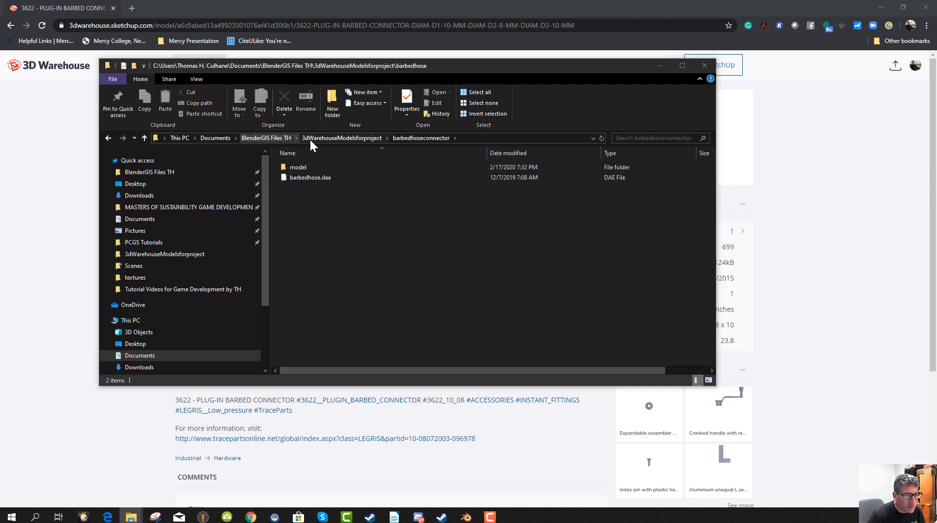
pyautogui.click(313, 138)
# In the extracted barbedconnector folder, rename model.dae as barbedconnector.dae.
pyautogui.click(305, 196)
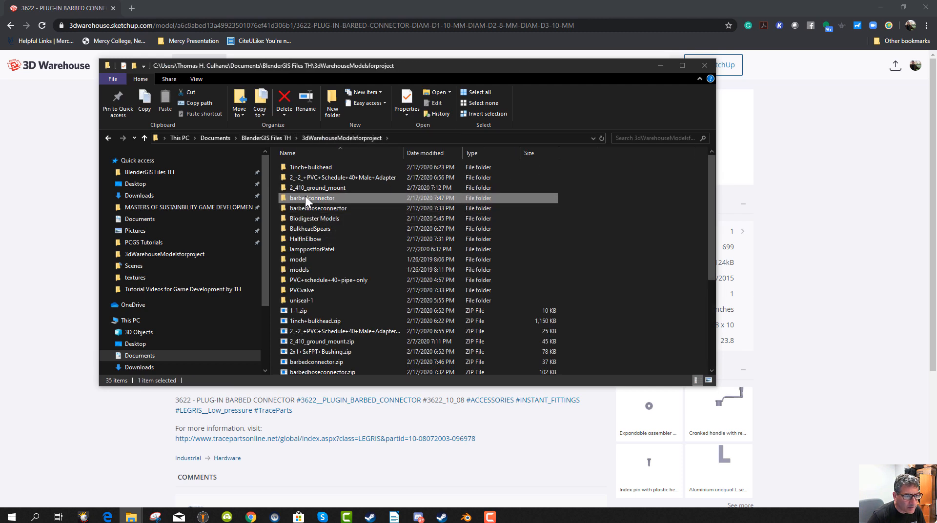
pyautogui.doubleClick(306, 197)
pyautogui.doubleClick(298, 168)
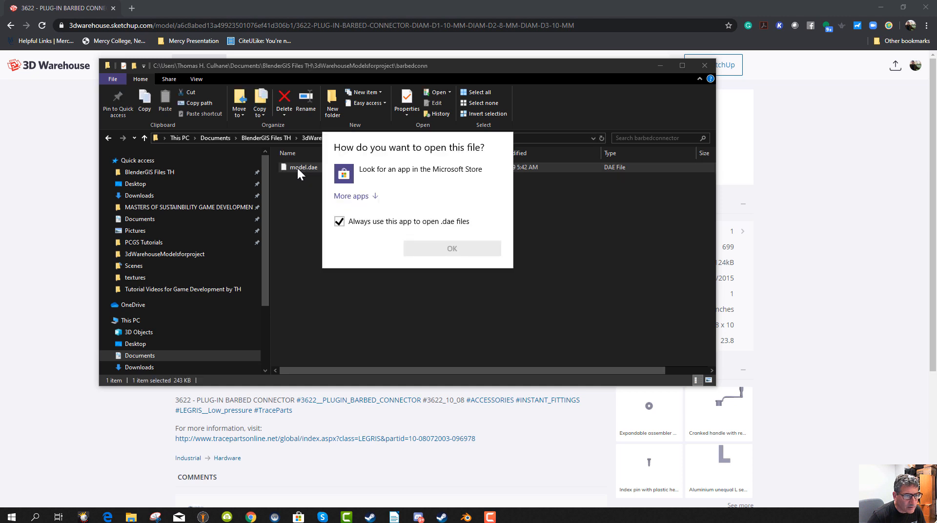
pyautogui.click(281, 207)
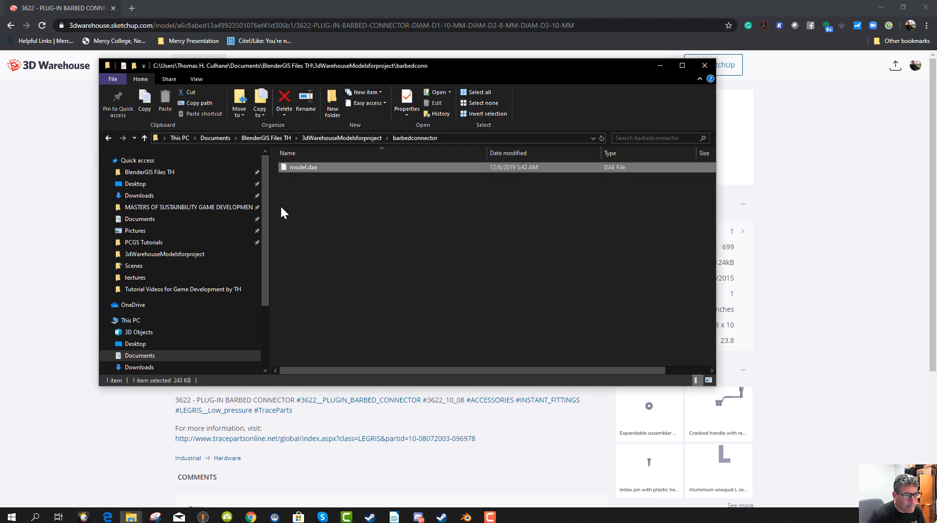
pyautogui.click(292, 169)
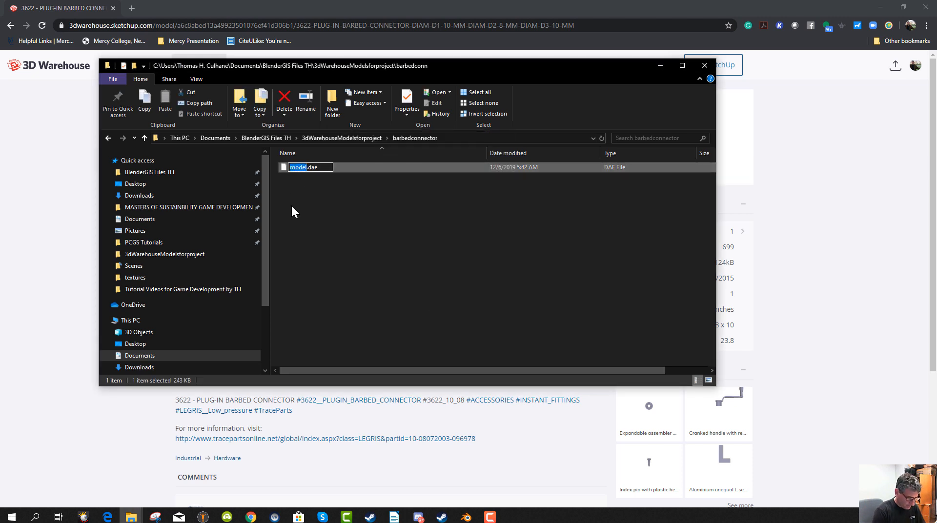
pyautogui.write('barbedconnector')
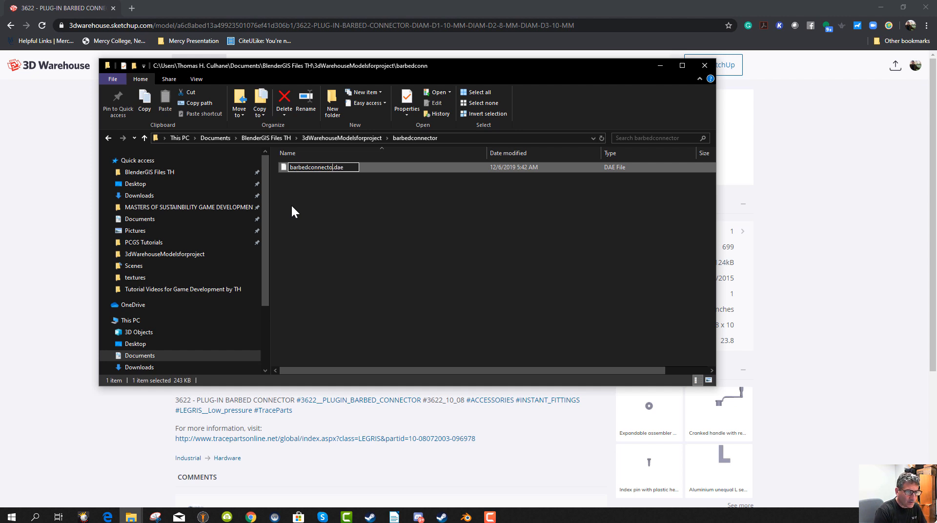
pyautogui.press('Return')
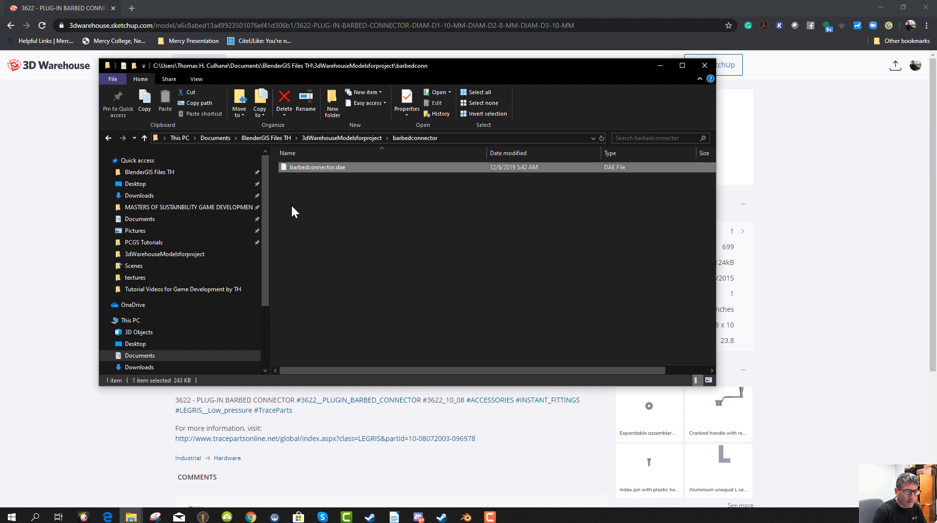
# Switch to Blender and delete the previously imported connector's objects, including instance_0.004 to instance_0.011, from the Bulkheads and Uniseals collection.
pyautogui.click(467, 517)
pyautogui.scroll(-11, 465, 274)
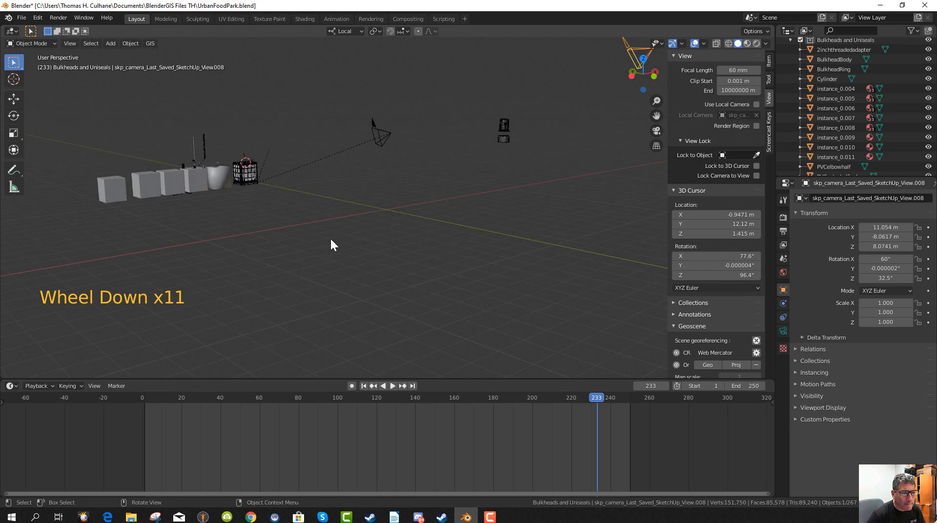
pyautogui.moveTo(331, 240); pyautogui.dragTo(396, 220, button='middle')
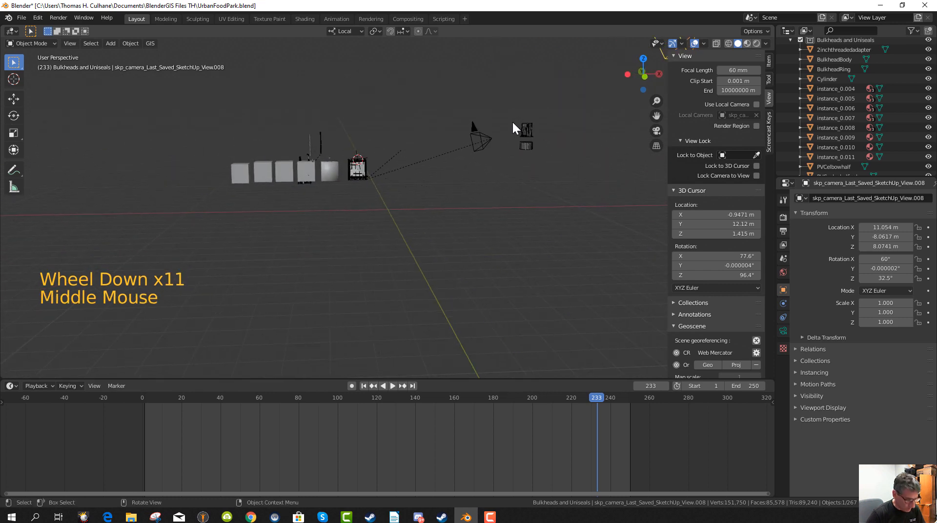
pyautogui.press('b')
pyautogui.moveTo(516, 99); pyautogui.dragTo(540, 171)
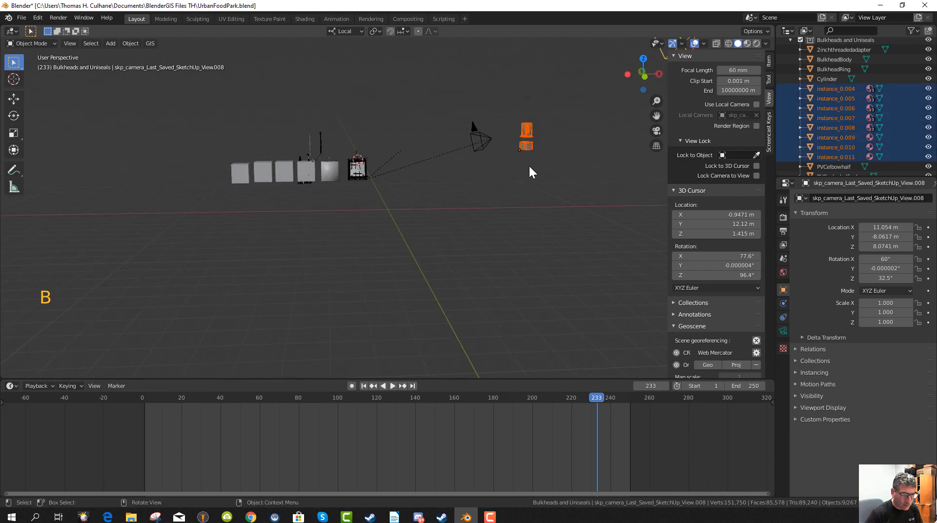
pyautogui.press('x')
pyautogui.click(527, 168)
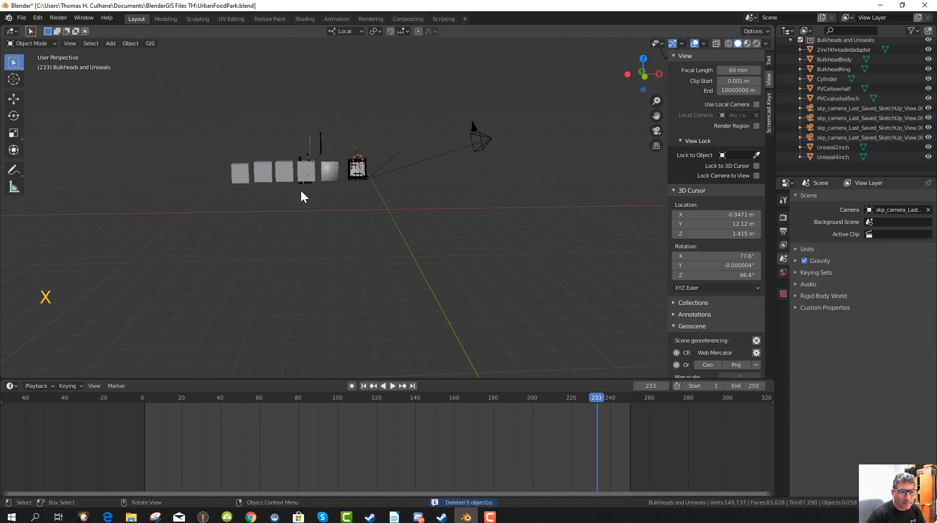
# Import the COLLADA file barbedconnector.dae from the barbedconnector folder inside the project's 3D Warehouse models folder.
pyautogui.scroll(3, 302, 195)
pyautogui.moveTo(297, 189); pyautogui.dragTo(268, 178, button='middle')
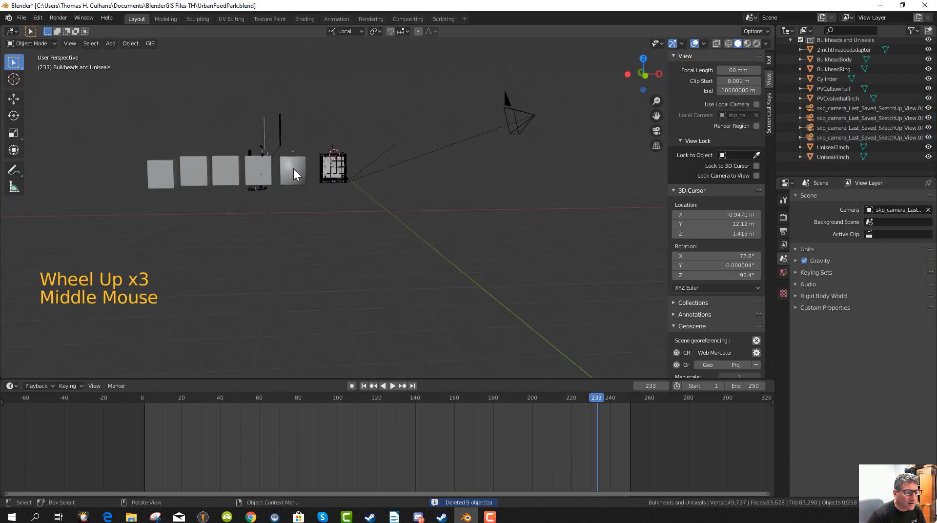
pyautogui.click(286, 169)
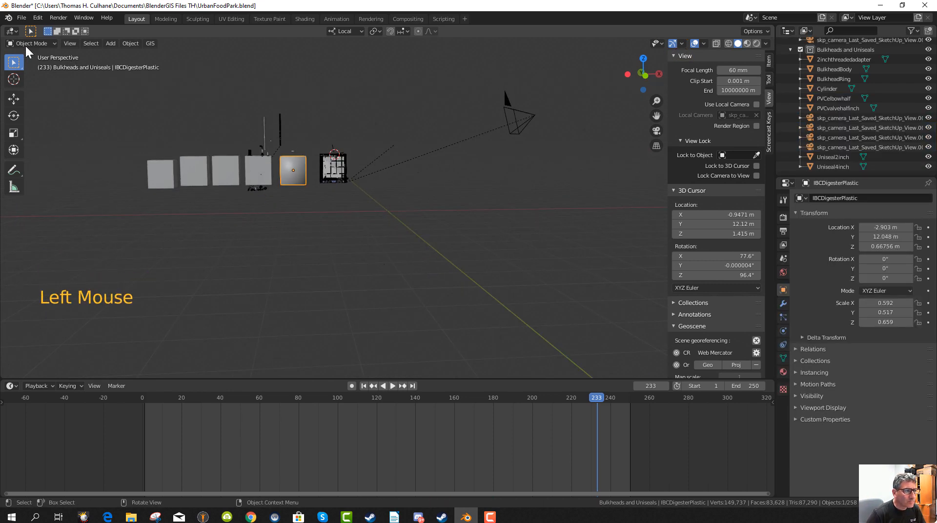
pyautogui.click(22, 18)
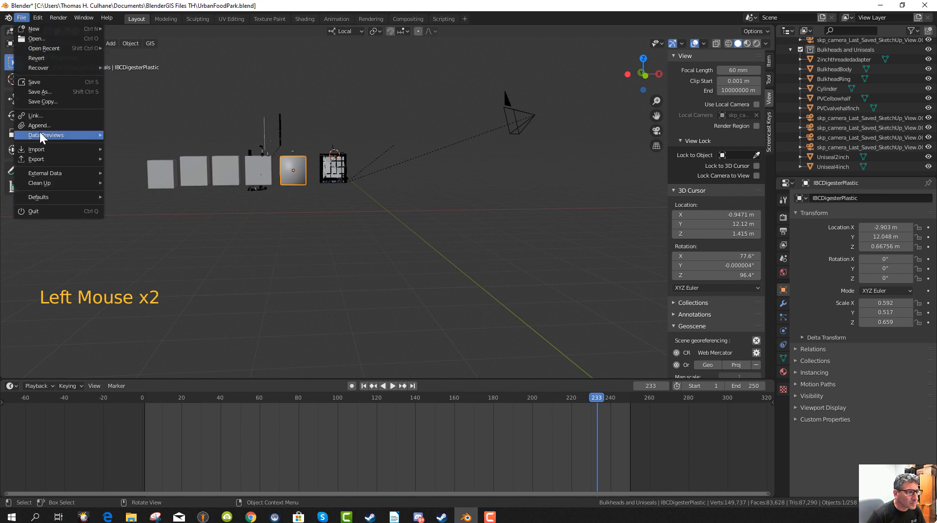
pyautogui.moveTo(50, 149)
pyautogui.click(141, 151)
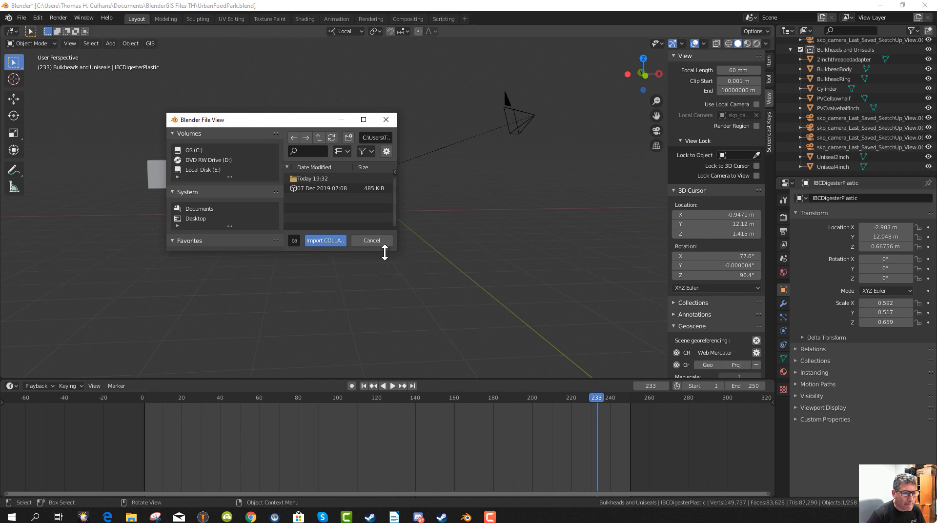
pyautogui.moveTo(381, 251); pyautogui.dragTo(381, 355)
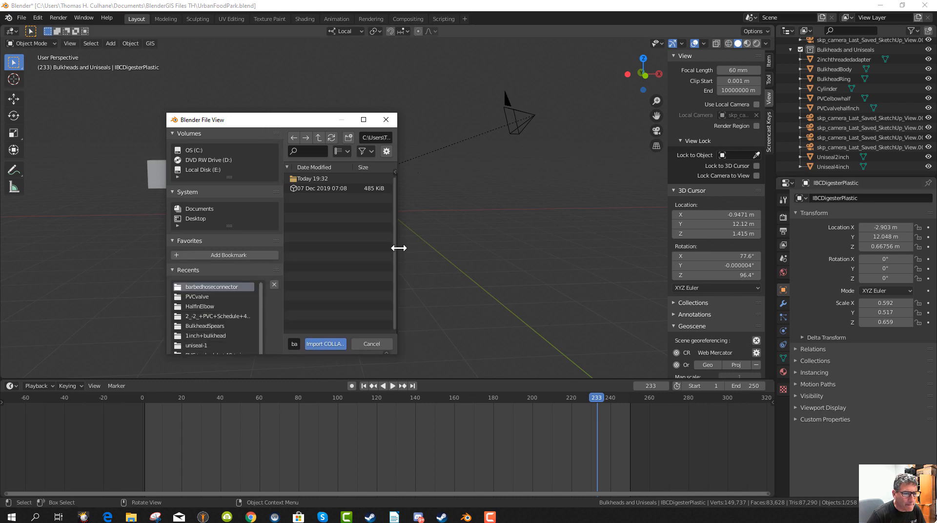
pyautogui.moveTo(398, 251); pyautogui.dragTo(571, 256)
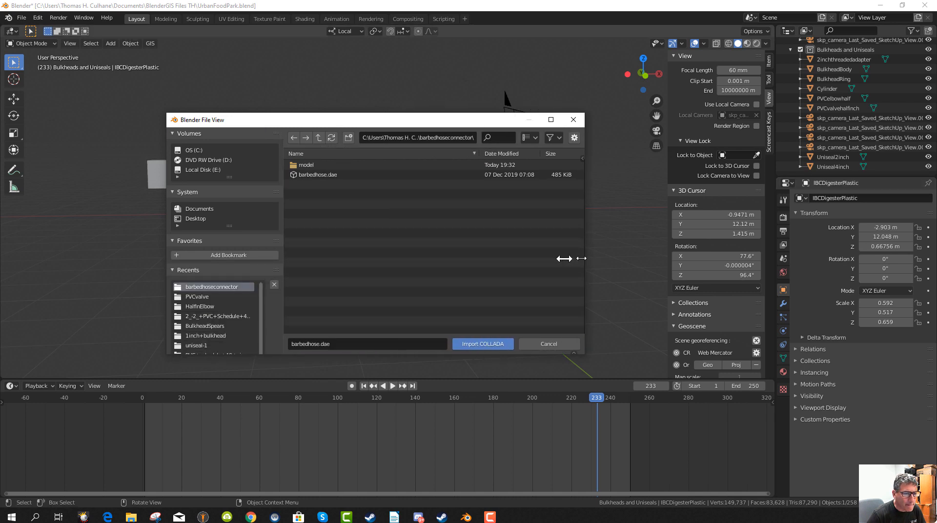
pyautogui.click(318, 137)
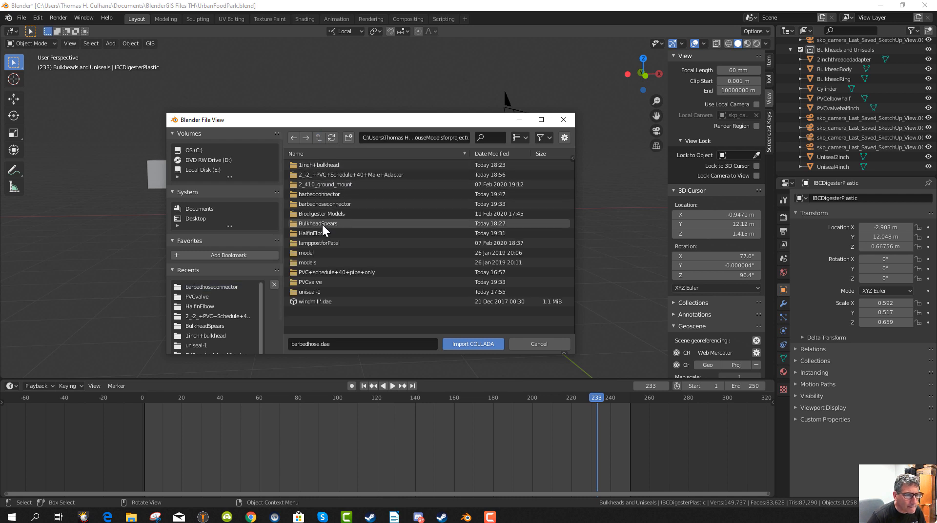
pyautogui.doubleClick(320, 194)
pyautogui.doubleClick(320, 165)
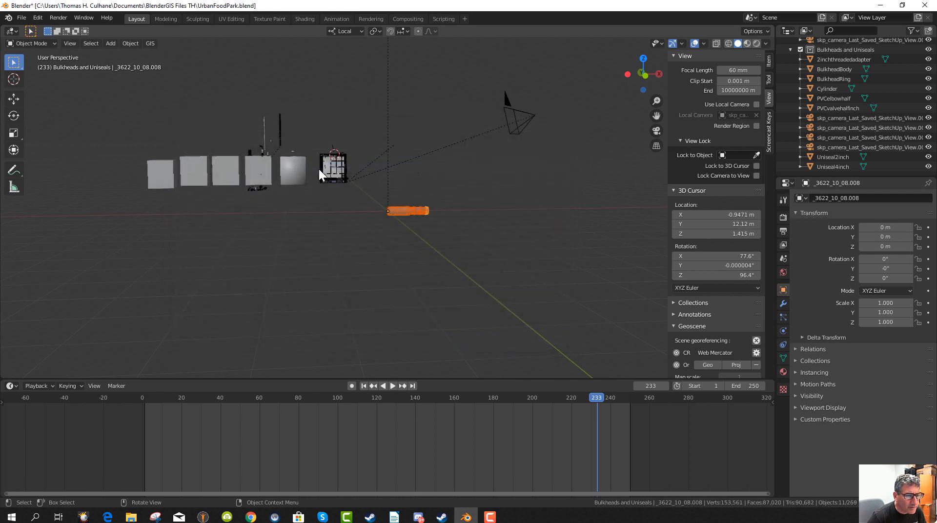
# Join the imported connector's meshes into one object and clear its parent while keeping the transformation.
pyautogui.moveTo(412, 261); pyautogui.dragTo(389, 273, button='middle')
pyautogui.scroll(-5, 410, 217)
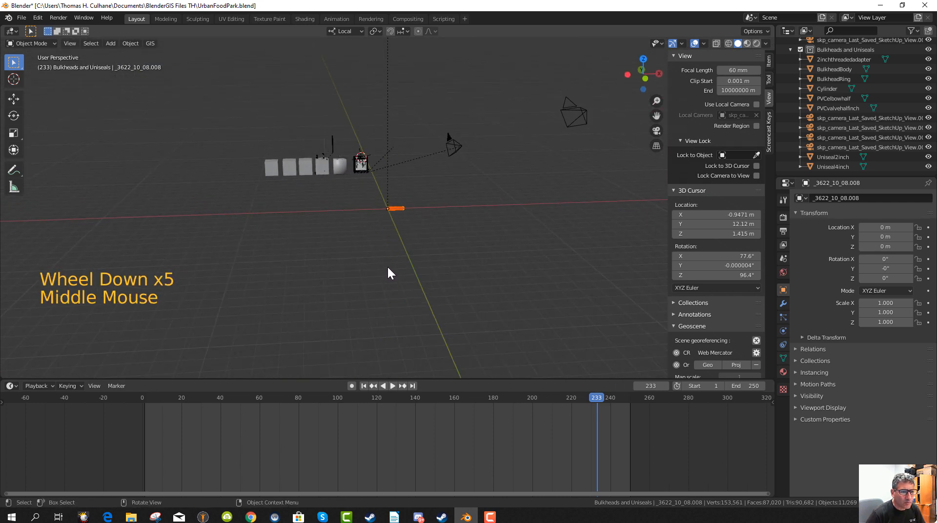
pyautogui.press('ctrl')
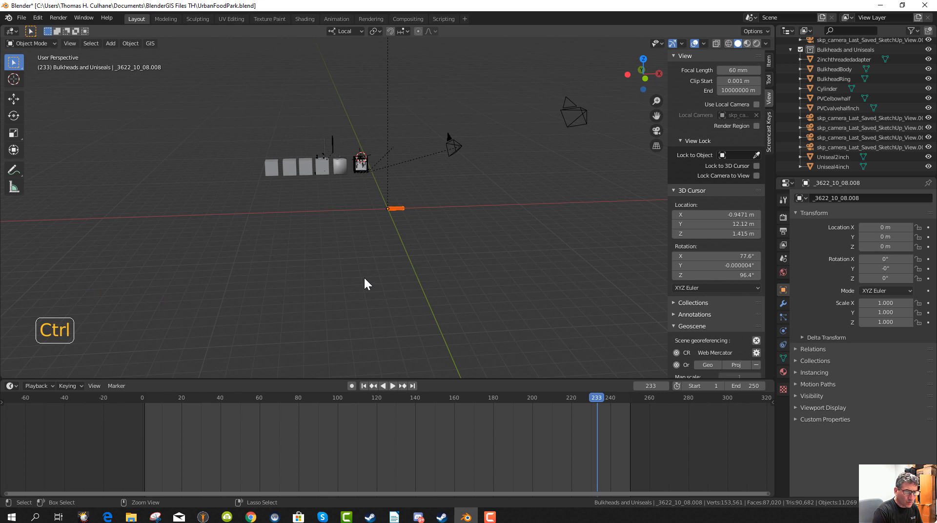
pyautogui.hotkey('ctrl', 'j')
pyautogui.scroll(1, 399, 260)
pyautogui.scroll(-2, 374, 174)
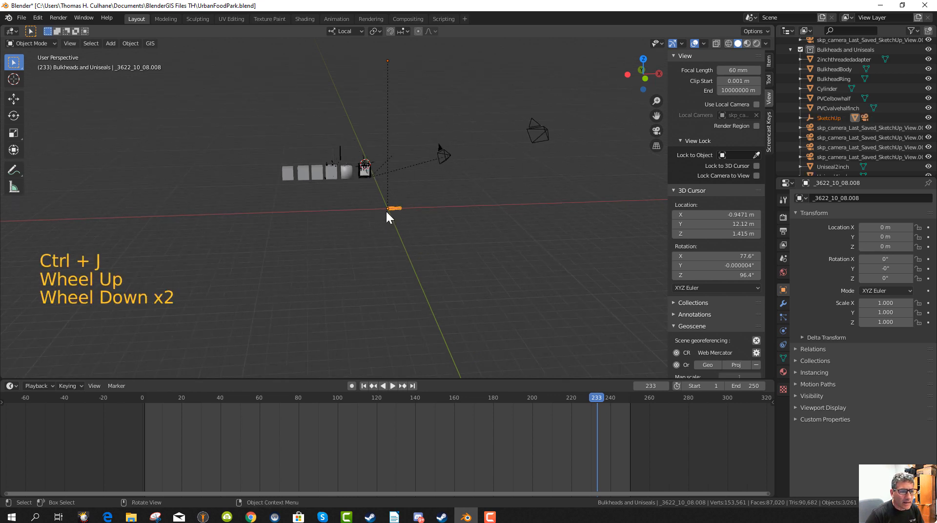
pyautogui.hotkey('alt', 'p')
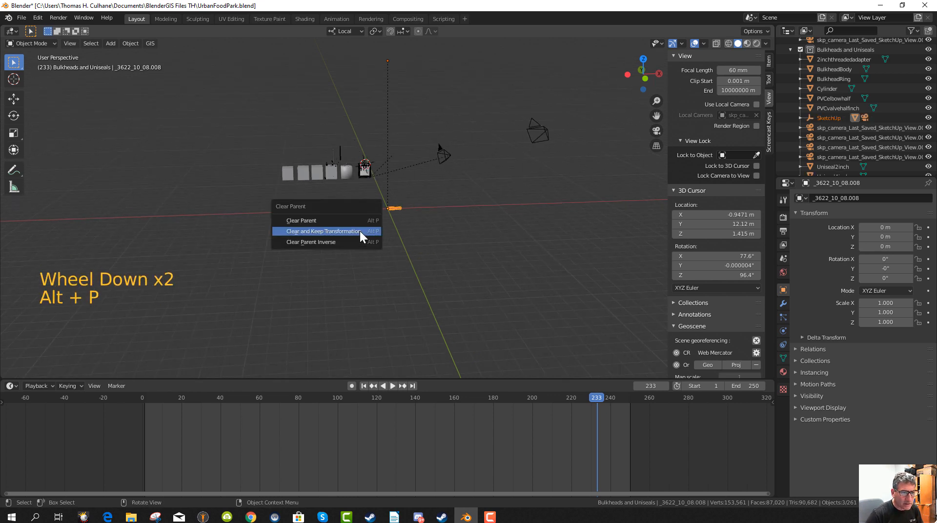
pyautogui.click(339, 232)
pyautogui.scroll(3, 388, 234)
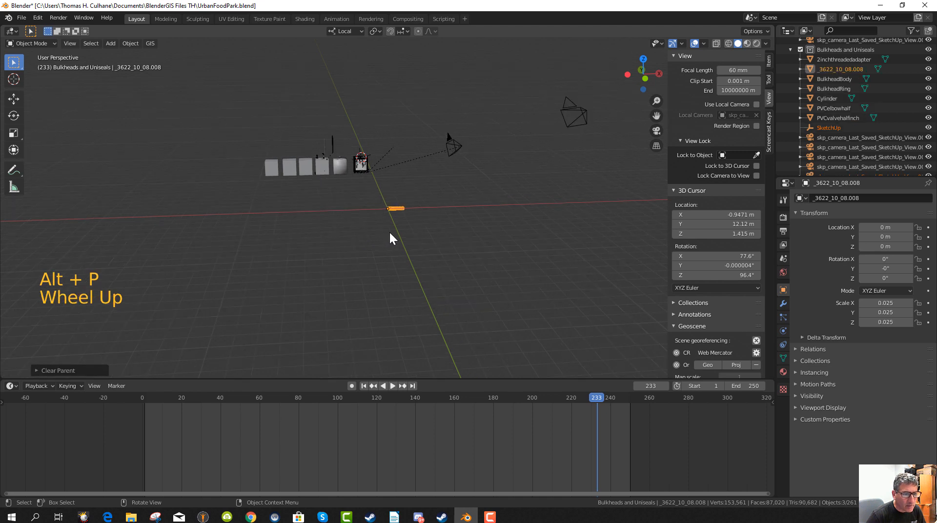
# Move the connector towards the digesters, setting its location to X -4 m and Y 12 m.
pyautogui.press('g')
pyautogui.click(274, 164)
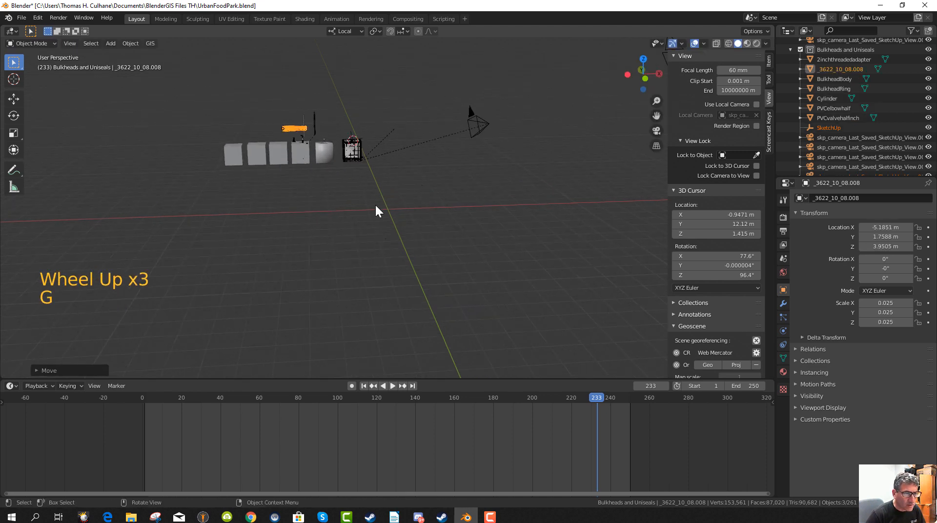
pyautogui.click(881, 226)
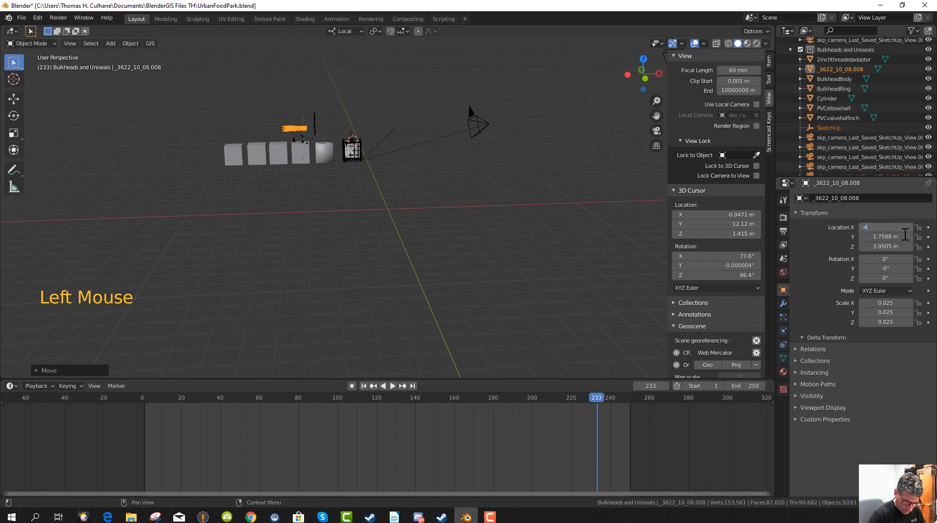
pyautogui.press('Return')
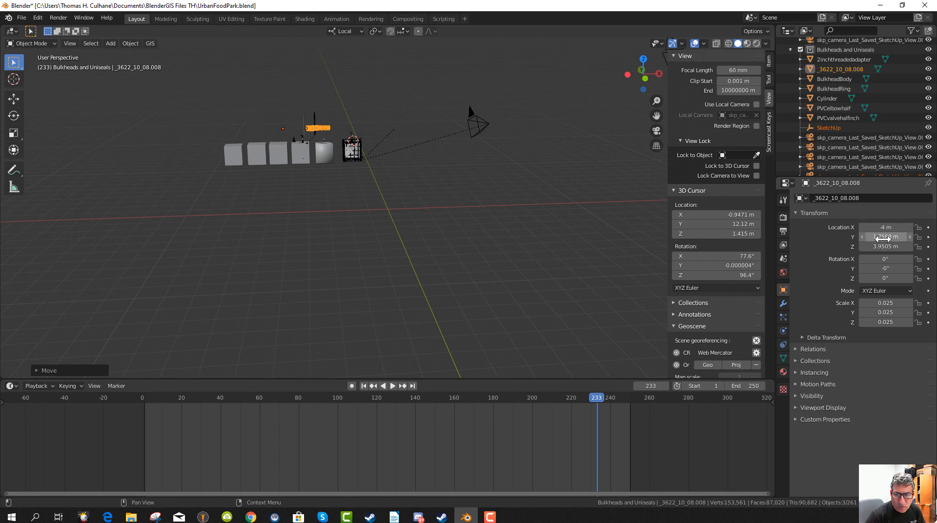
pyautogui.click(883, 238)
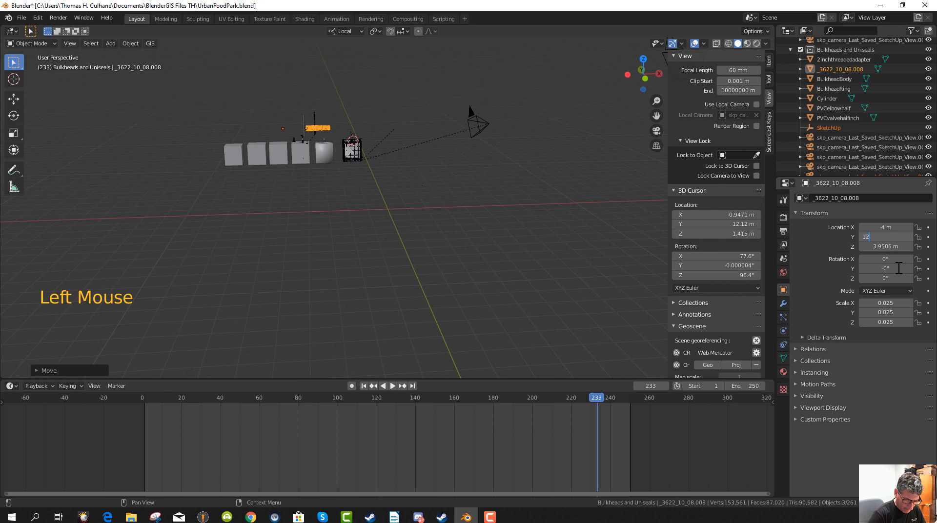
pyautogui.press('Return')
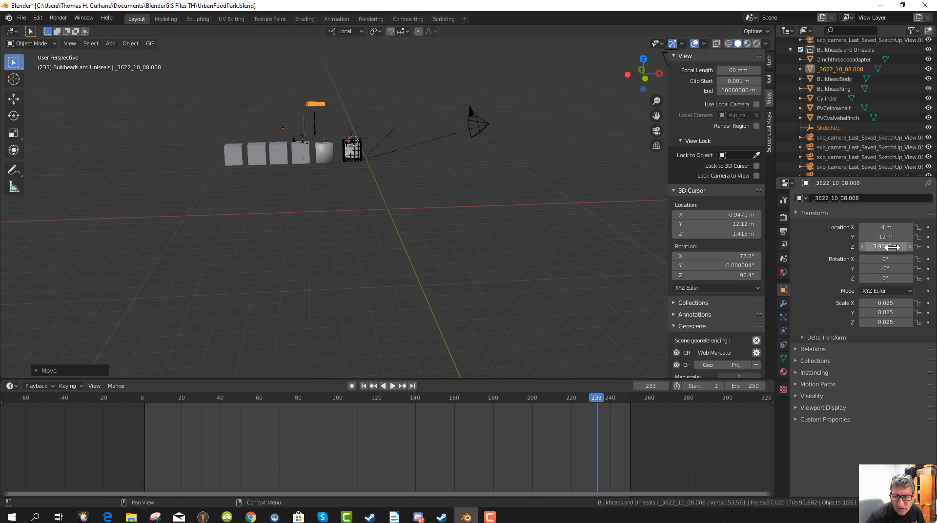
# Check BulkheadBody's location for reference and set the connector's Z location to 1.3 m.
pyautogui.click(892, 247)
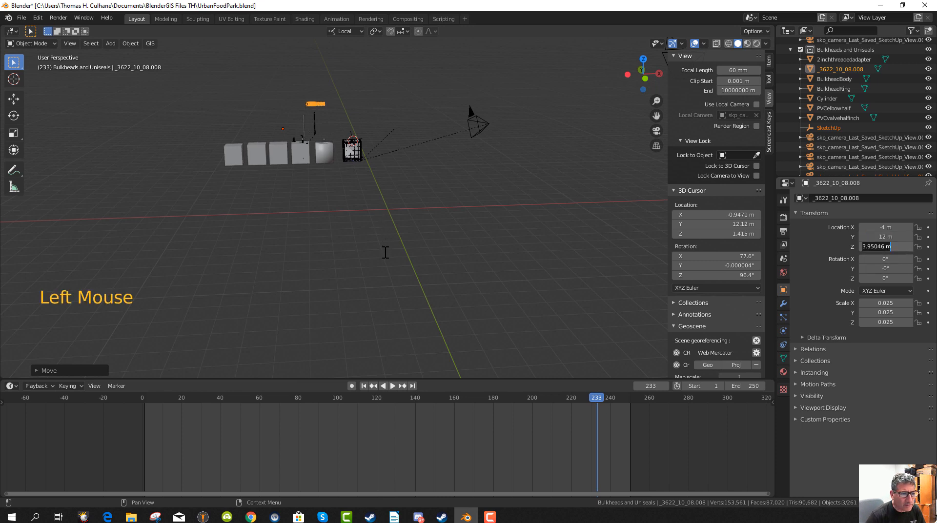
pyautogui.click(296, 154)
pyautogui.scroll(2, 297, 150)
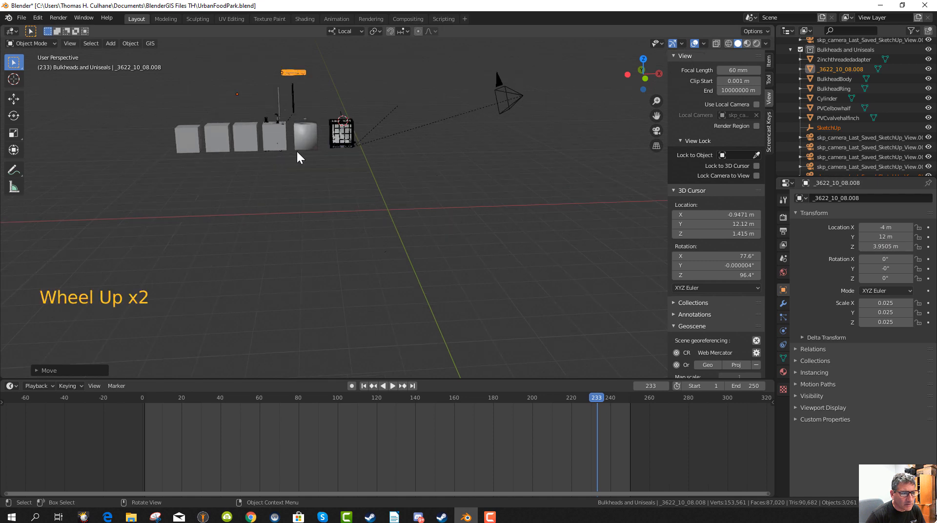
pyautogui.click(279, 124)
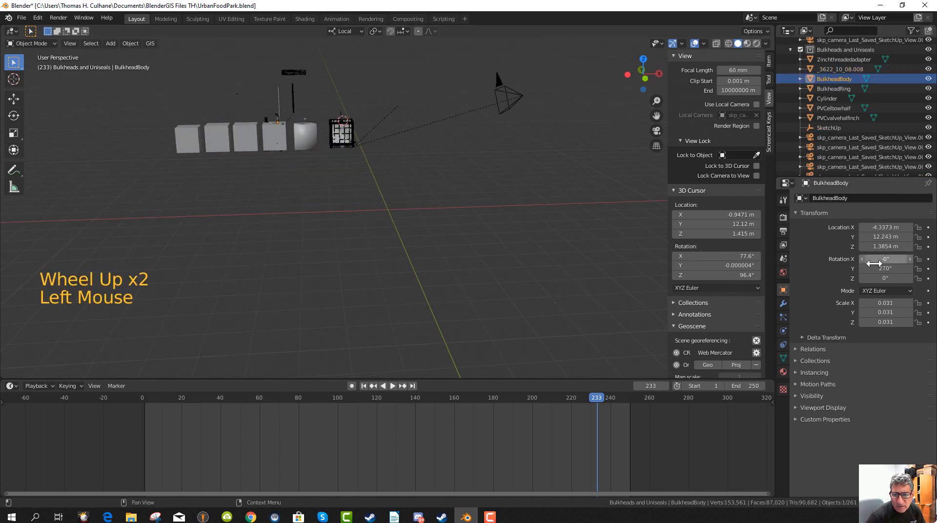
pyautogui.click(291, 74)
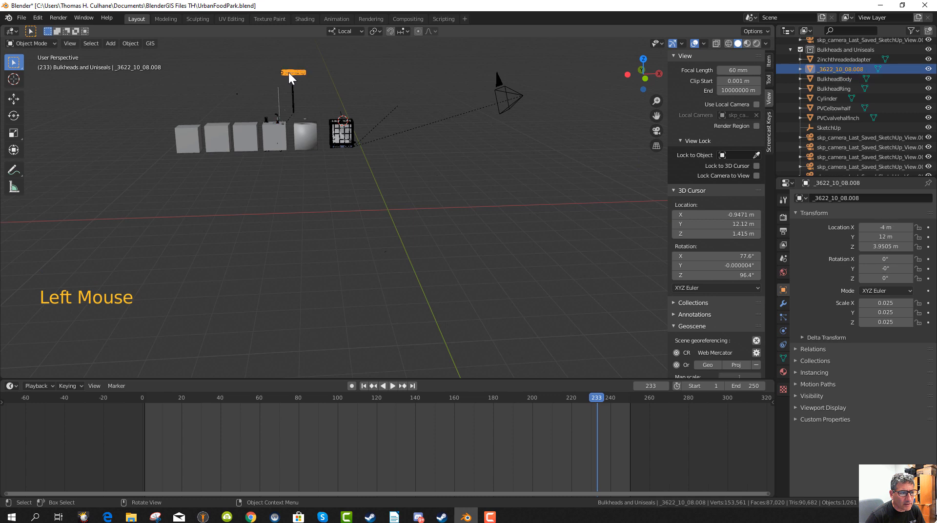
pyautogui.click(887, 247)
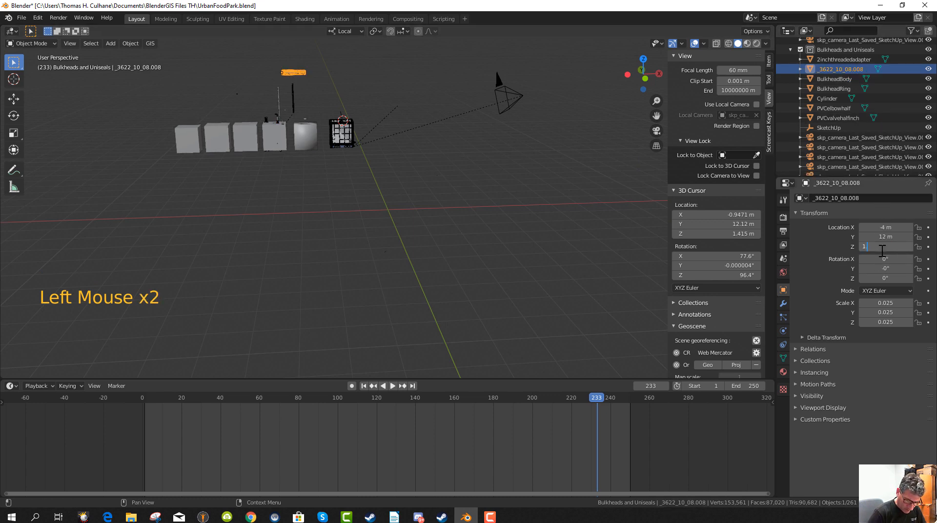
pyautogui.press('Return')
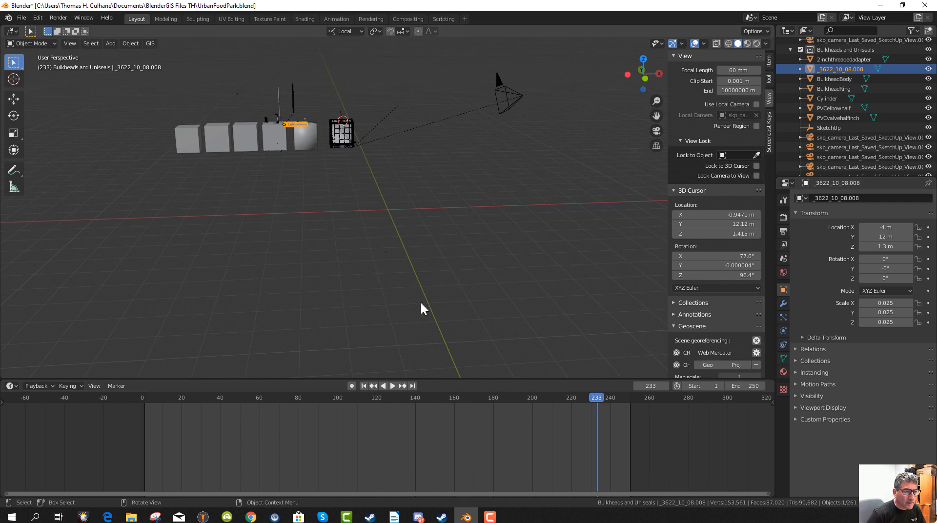
# In top view, rotate the connector 180° about its local Z axis.
pyautogui.moveTo(331, 227); pyautogui.dragTo(343, 258, button='middle')
pyautogui.press('KP_7')
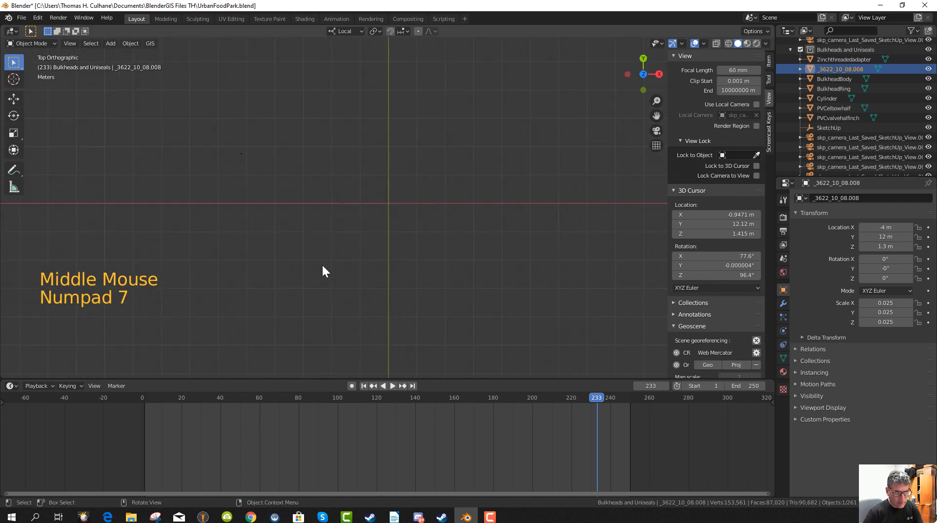
pyautogui.scroll(-6, 308, 229)
pyautogui.scroll(-1, 298, 214)
pyautogui.press('KP_Decimal')
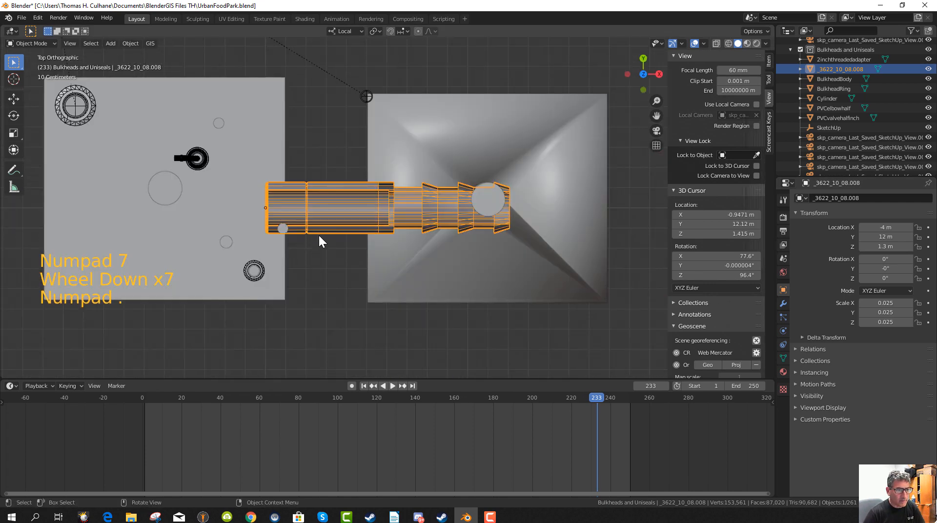
pyautogui.scroll(1, 315, 235)
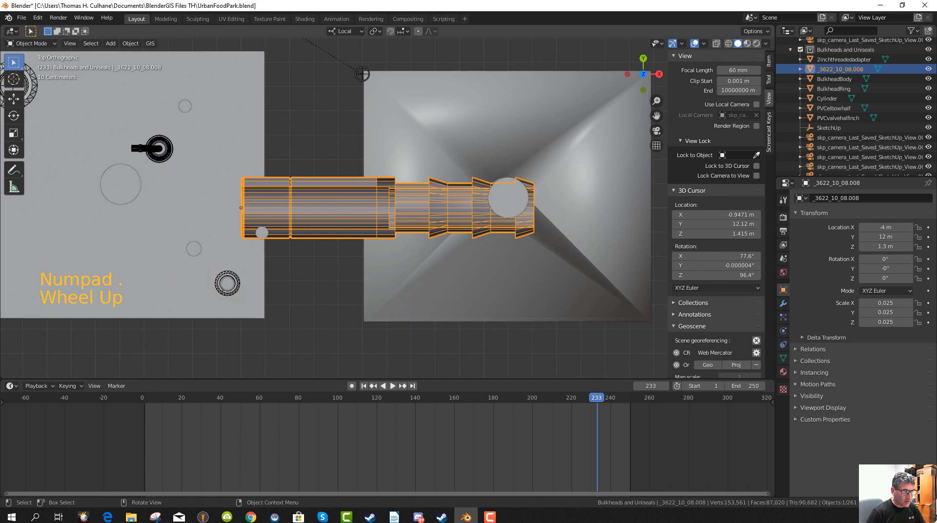
pyautogui.press('r')
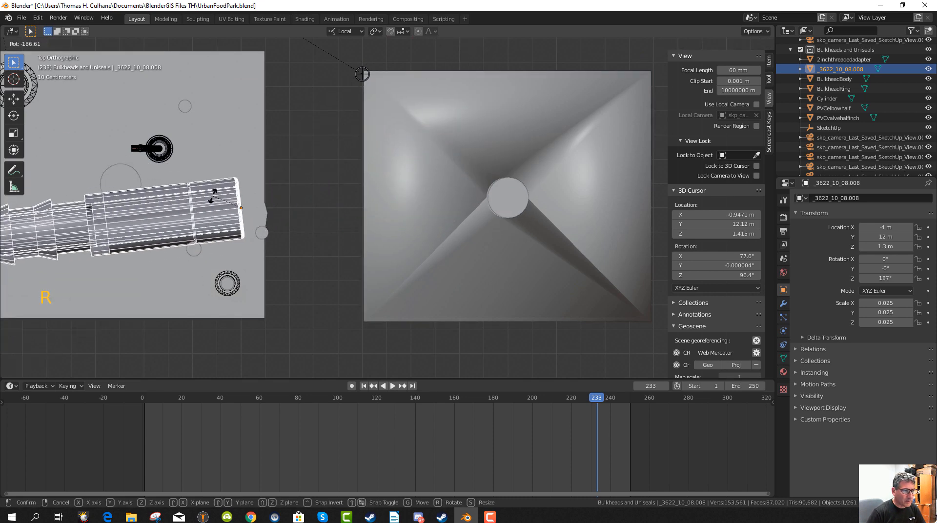
pyautogui.rightClick(217, 195)
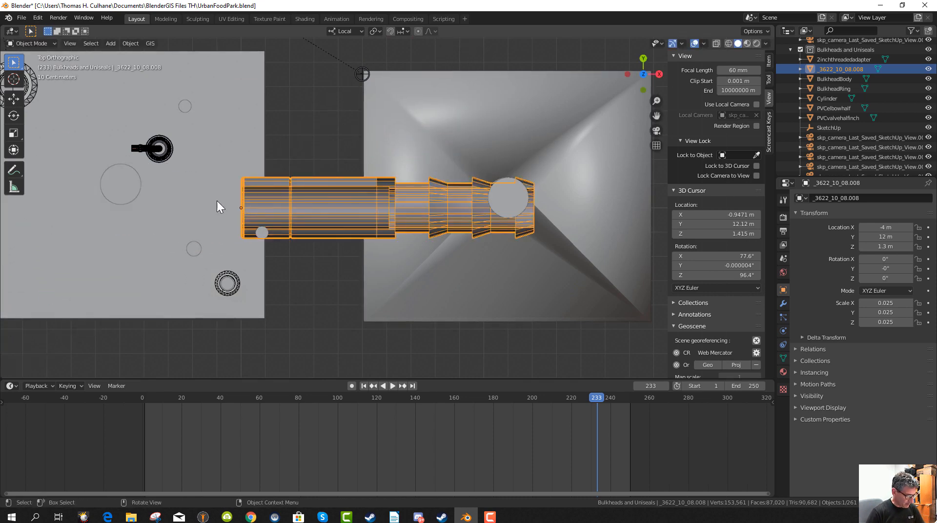
pyautogui.press('r')
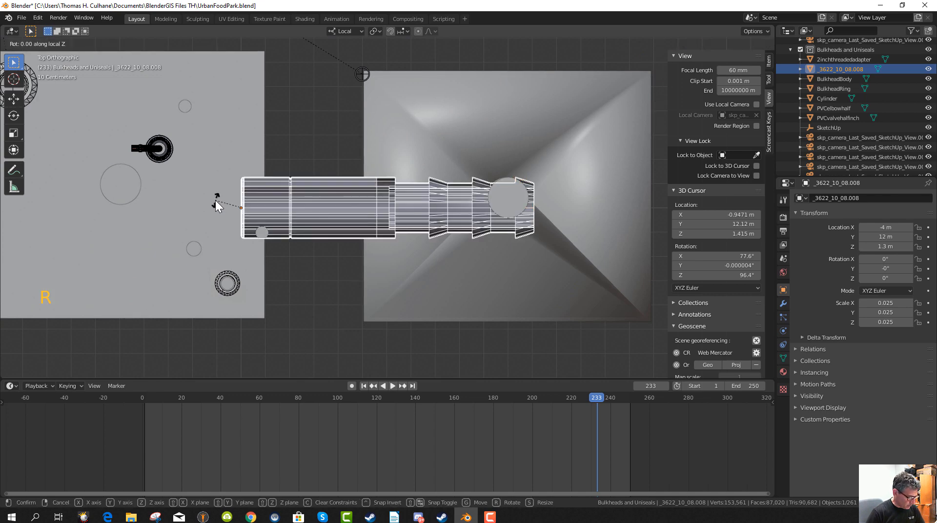
pyautogui.write('180')
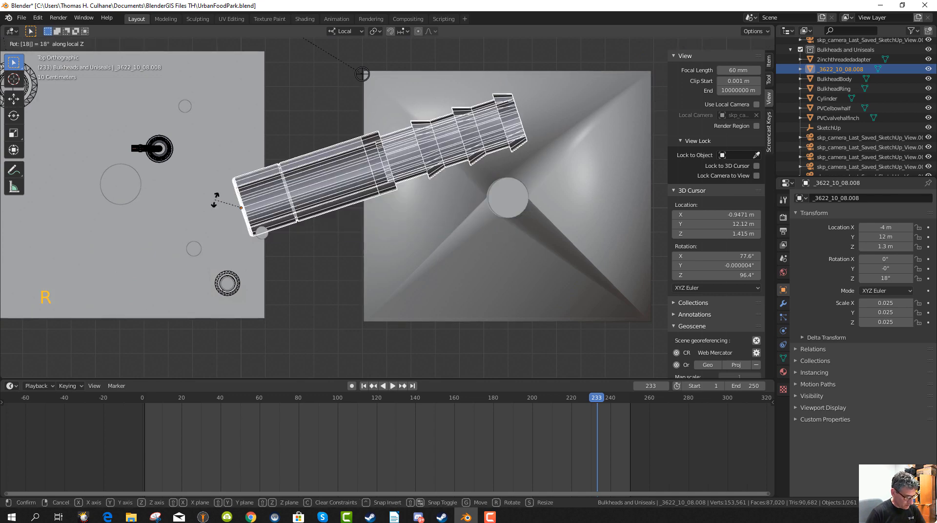
pyautogui.press('Return')
# Scale the connector down uniformly to about 0.006 so it suits the size of the PVC fittings.
pyautogui.moveTo(165, 224); pyautogui.dragTo(200, 135, button='middle')
pyautogui.scroll(-4, 190, 213)
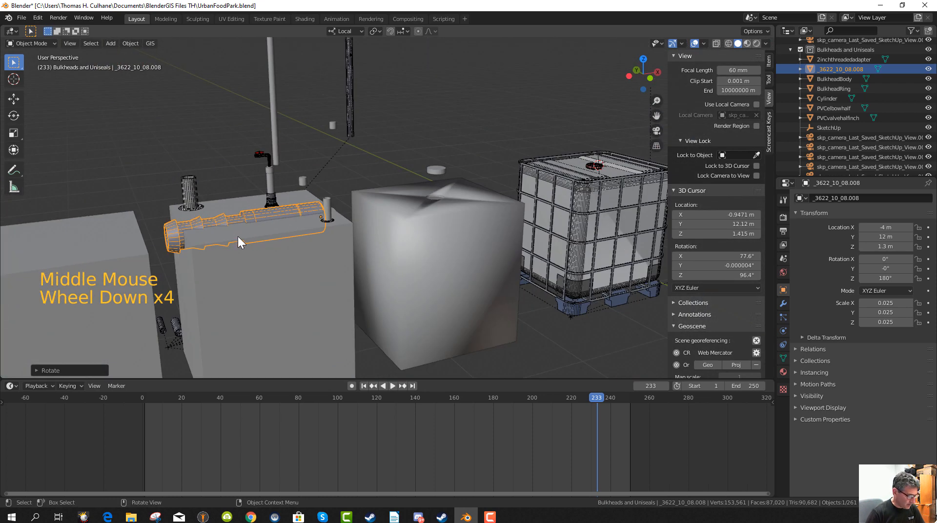
pyautogui.press('s')
pyautogui.click(295, 222)
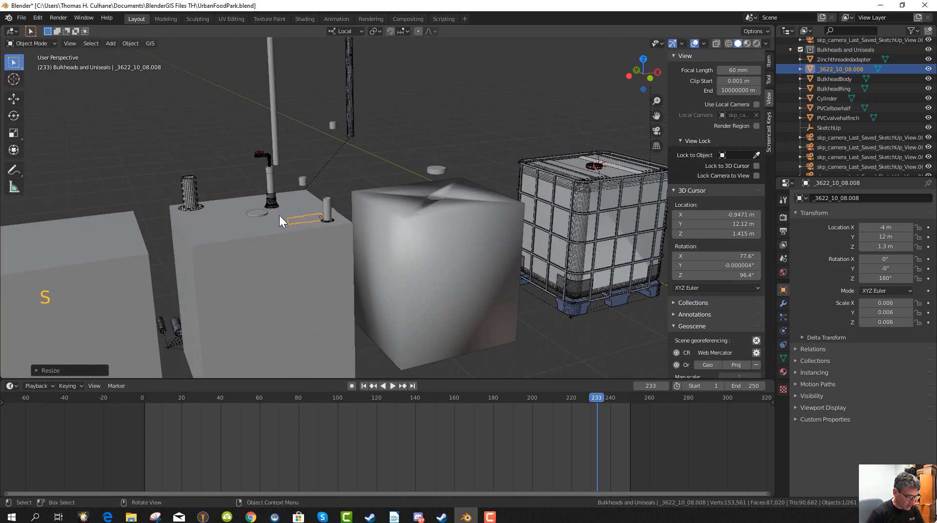
# Move the connector up near the PVC valve above the bulkhead, at about X -4.42 m, Y 12.36 m, Z 1.78 m.
pyautogui.press('g')
pyautogui.click(207, 155)
pyautogui.scroll(2, 251, 211)
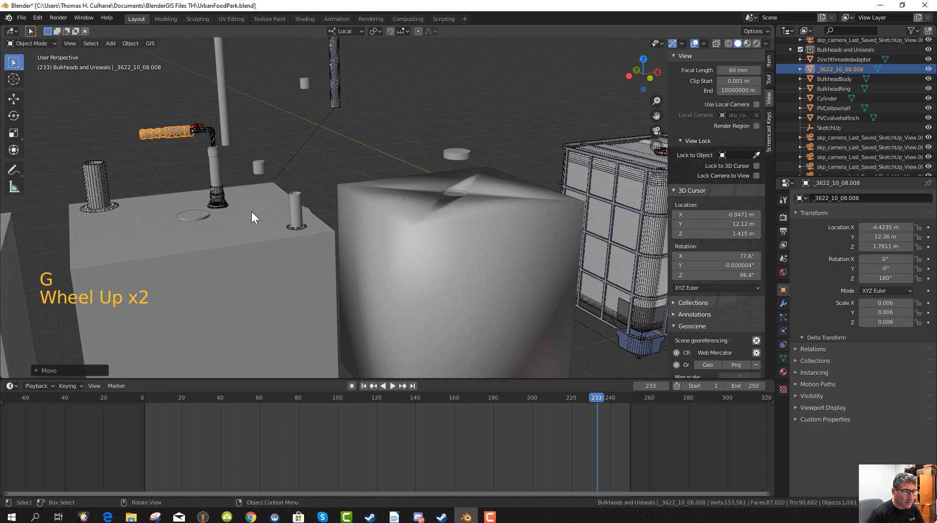
pyautogui.moveTo(251, 212); pyautogui.dragTo(245, 235, button='middle')
pyautogui.press('KP_7')
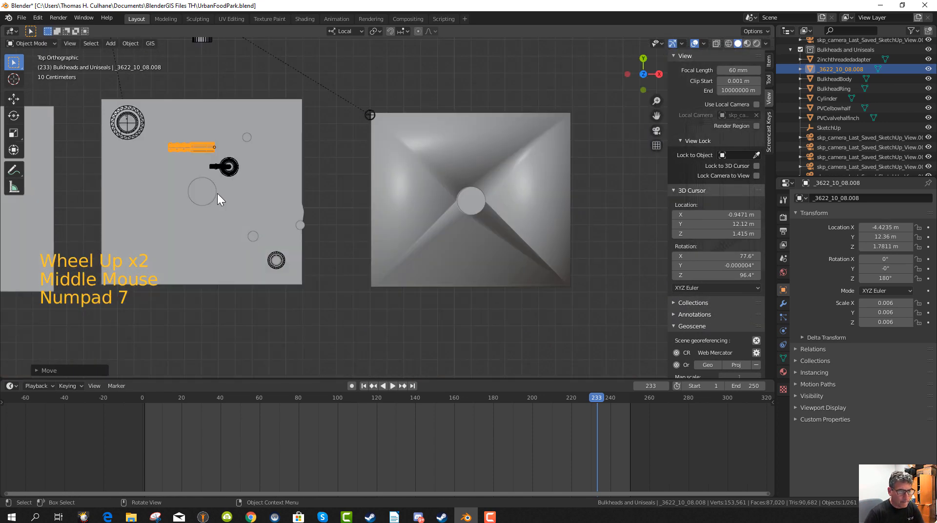
# In top view, move the connector in line with the PVC valve, at about Y 12.244 m.
pyautogui.press('g')
pyautogui.click(213, 222)
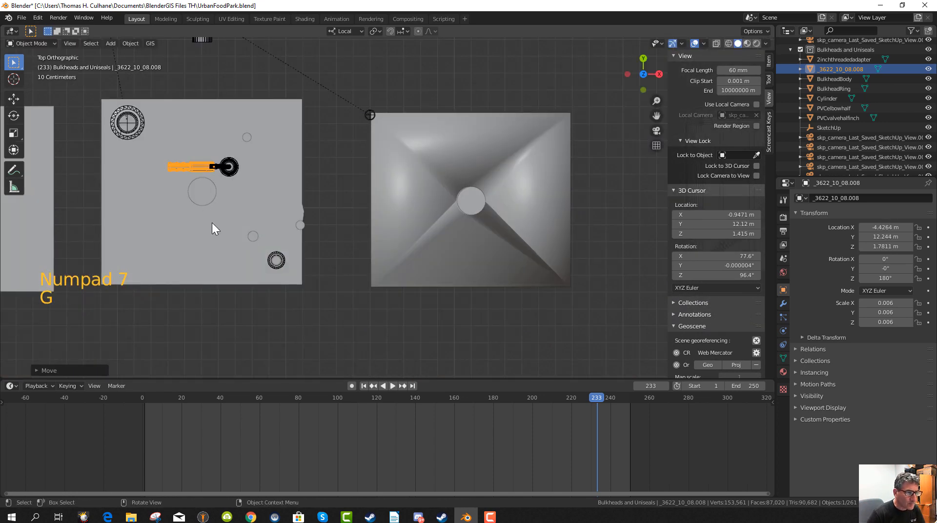
pyautogui.scroll(3, 210, 225)
pyautogui.moveTo(207, 227); pyautogui.dragTo(205, 151, button='middle')
pyautogui.scroll(-5, 236, 168)
pyautogui.scroll(2, 241, 189)
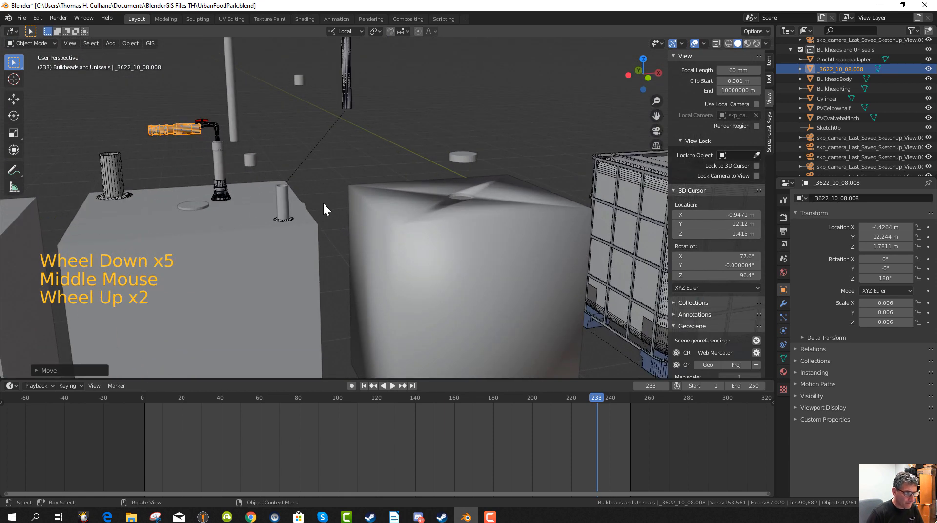
# In front view, raise the connector along Z to the valve's height, at about 1.804 m.
pyautogui.press('KP_1')
pyautogui.press('g')
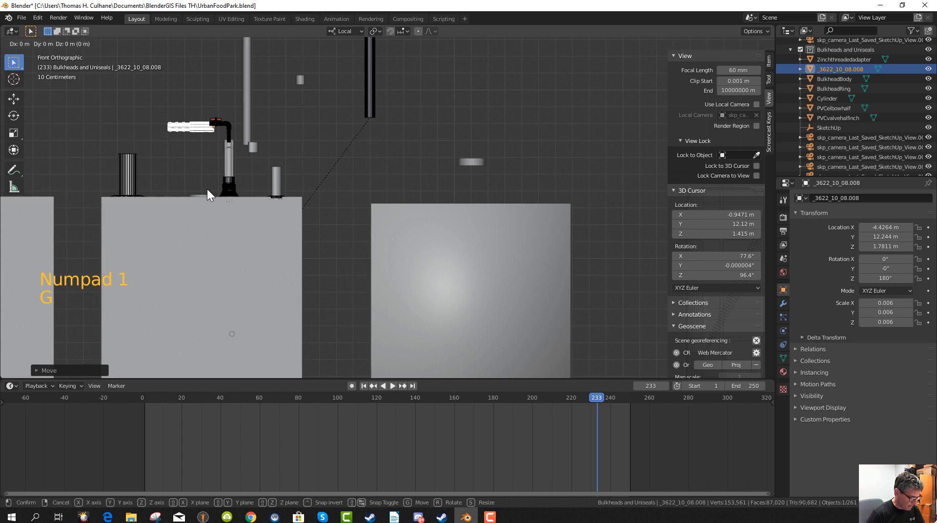
pyautogui.press('z')
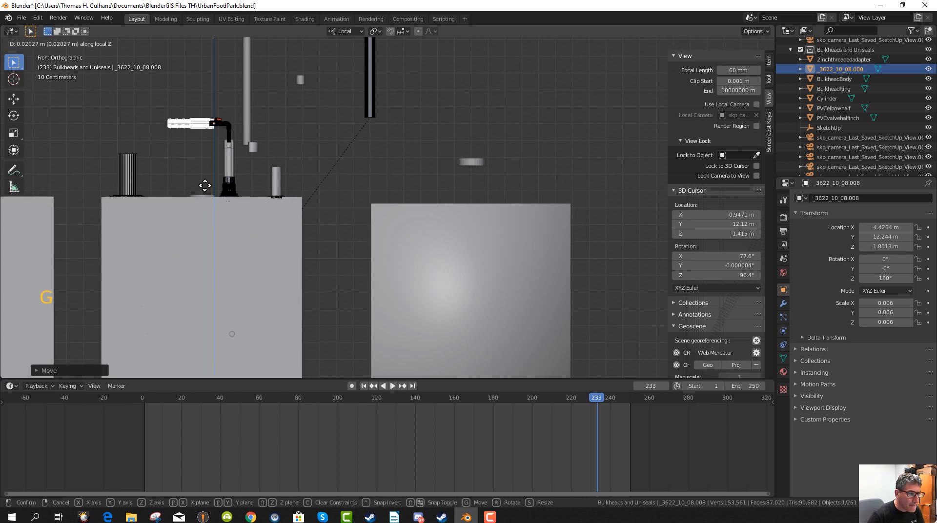
pyautogui.click(204, 185)
# Scale the connector down uniformly to about 0.002 so its diameter suits the valve's outlet.
pyautogui.press('s')
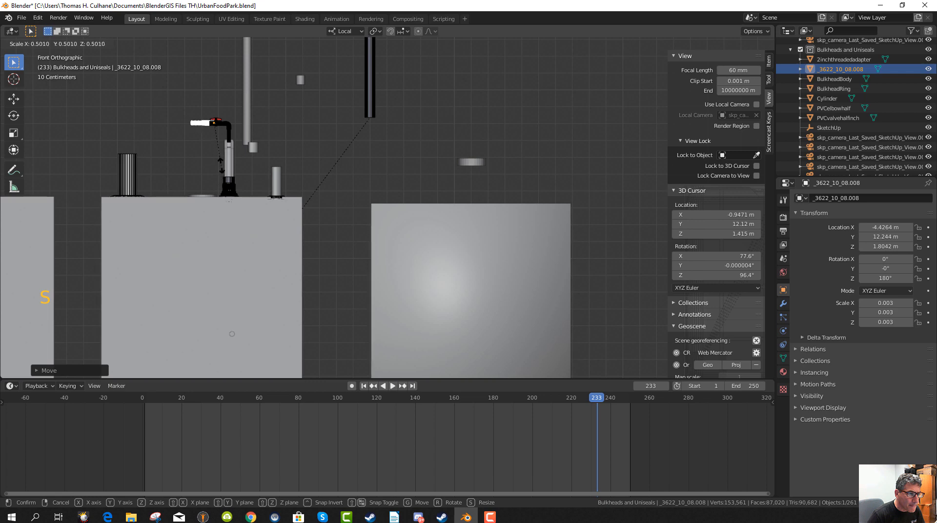
pyautogui.click(221, 165)
pyautogui.moveTo(222, 166); pyautogui.dragTo(226, 223, button='middle')
pyautogui.scroll(3, 312, 194)
pyautogui.press('s')
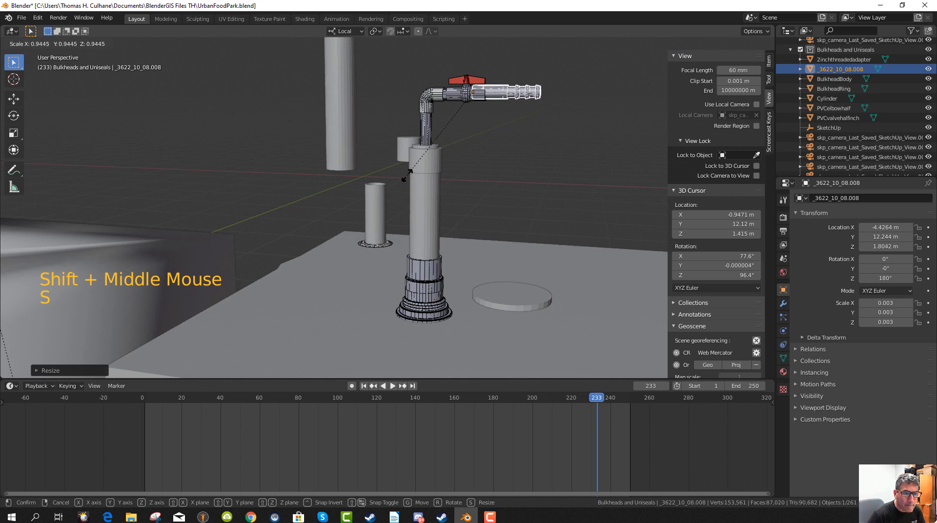
pyautogui.click(487, 157)
# Fit the connector onto the valve's outlet at about X -4.425 m, Y 12.245 m, Z 1.802 m and fine-tune its uniform scale.
pyautogui.press('g')
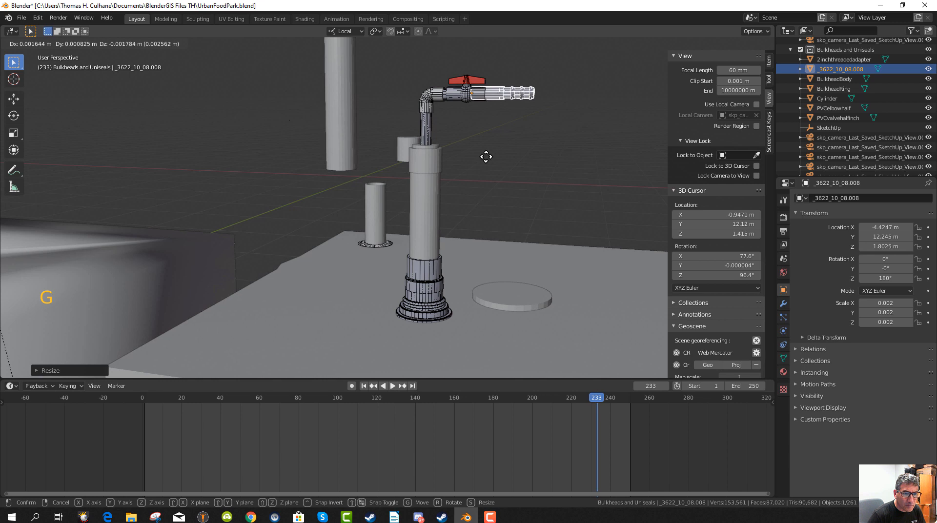
pyautogui.click(481, 169)
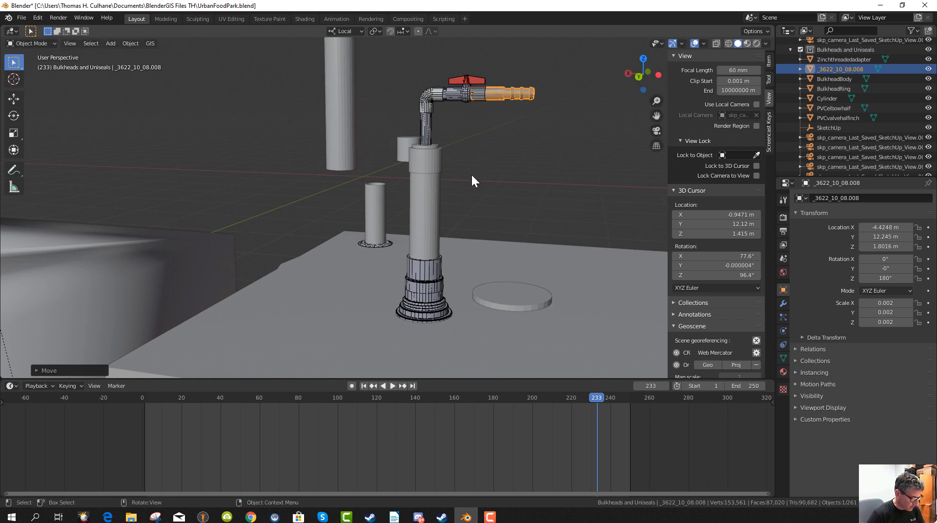
pyautogui.press('s')
pyautogui.click(480, 165)
pyautogui.moveTo(480, 165); pyautogui.dragTo(376, 224, button='middle')
pyautogui.scroll(2, 276, 208)
pyautogui.keyDown('shift'); pyautogui.moveTo(268, 209); pyautogui.dragTo(310, 257, button='middle'); pyautogui.keyUp('shift')
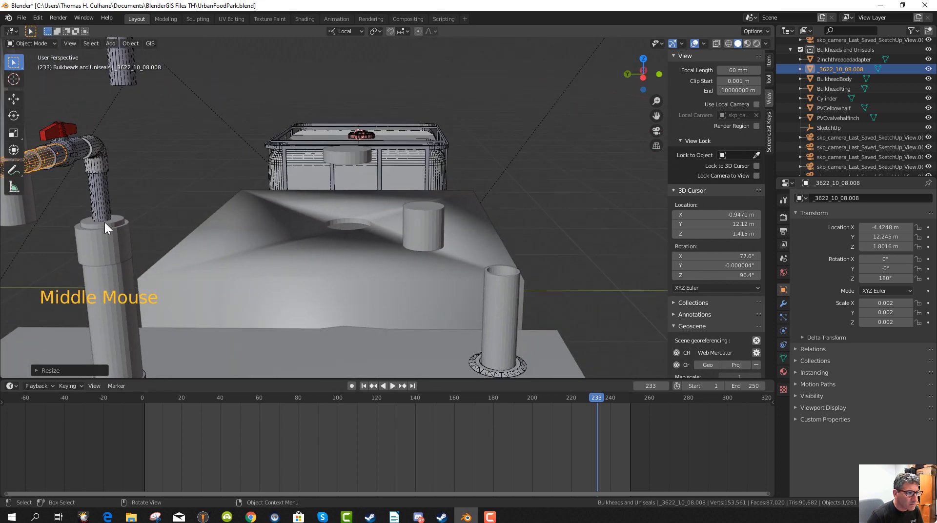
pyautogui.press('s')
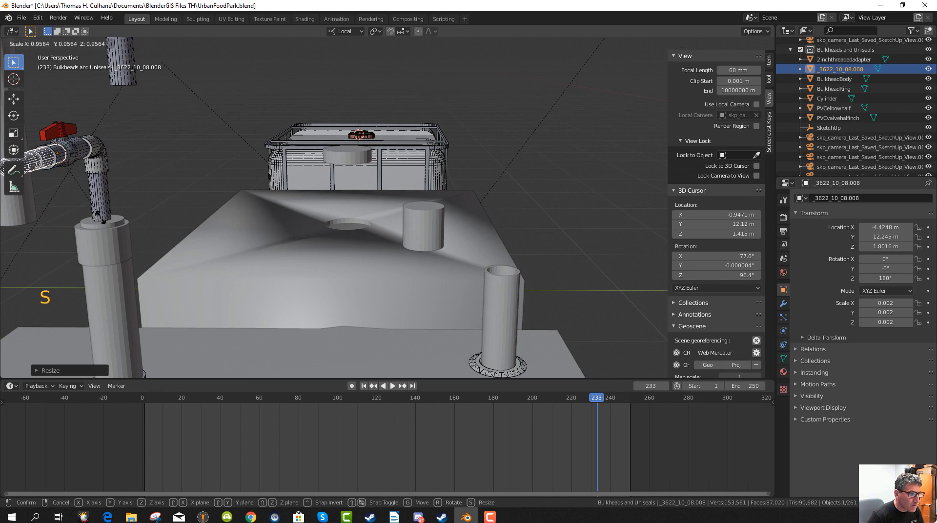
pyautogui.moveTo(107, 222); pyautogui.dragTo(328, 274, button='middle')
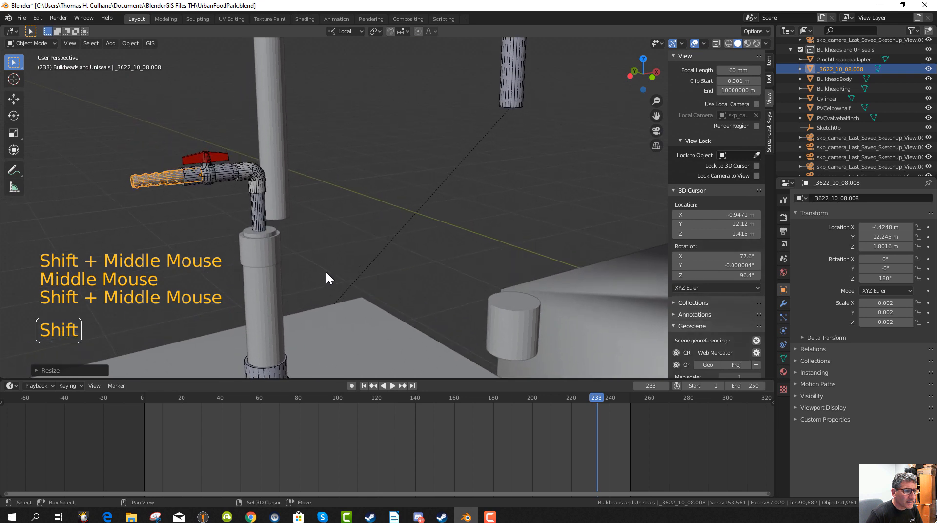
pyautogui.keyDown('shift'); pyautogui.moveTo(261, 240); pyautogui.dragTo(264, 247, button='middle'); pyautogui.keyUp('shift')
pyautogui.press('s')
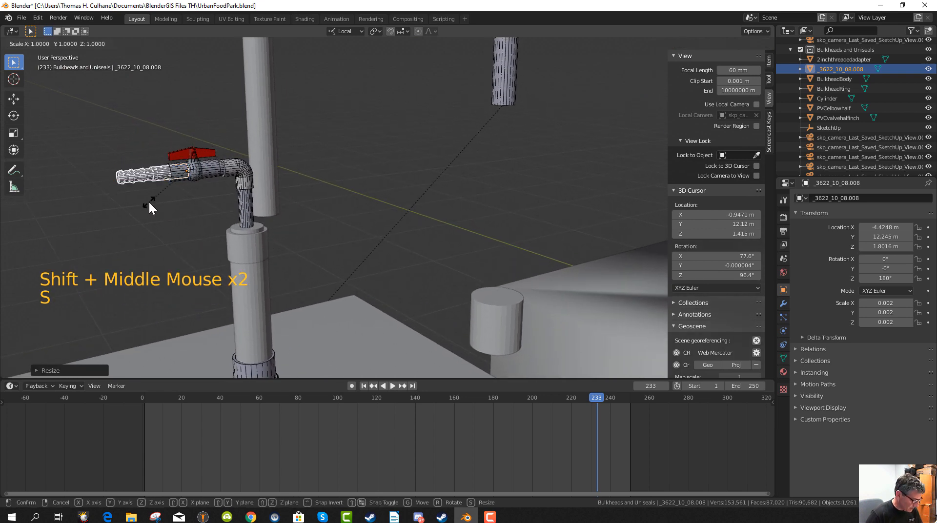
pyautogui.press('z')
pyautogui.press('z')
pyautogui.click(146, 206)
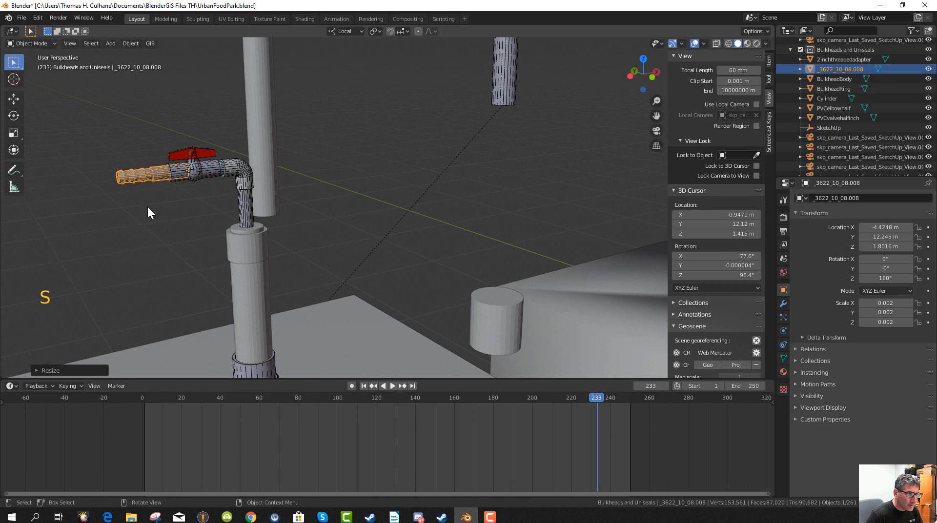
pyautogui.press('s')
pyautogui.press('y')
pyautogui.press('y')
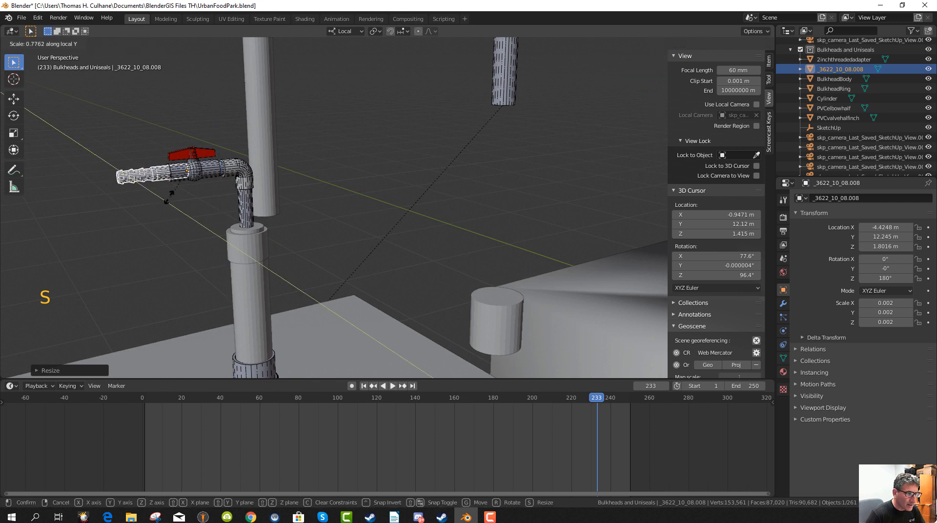
pyautogui.rightClick(149, 209)
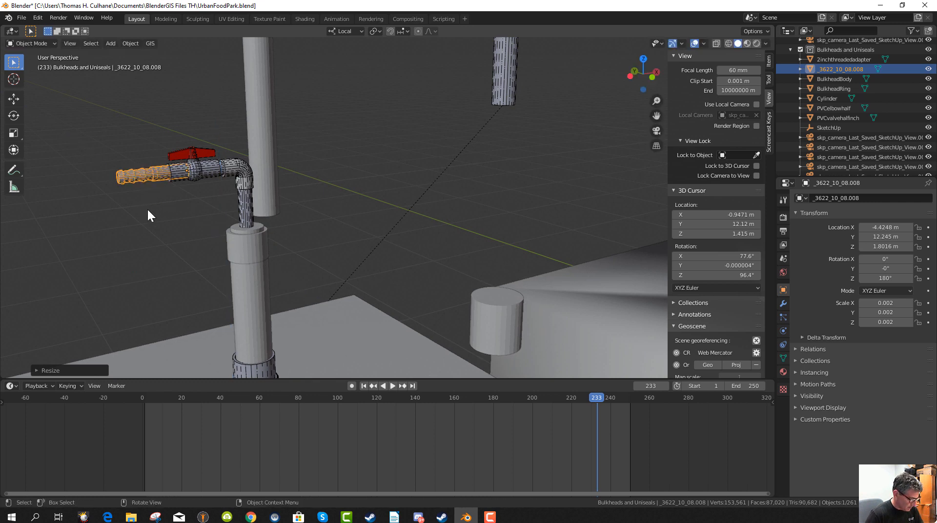
# Shorten the connector along its local X axis, to a scale of about 0.001.
pyautogui.press('s')
pyautogui.press('x')
pyautogui.press('x')
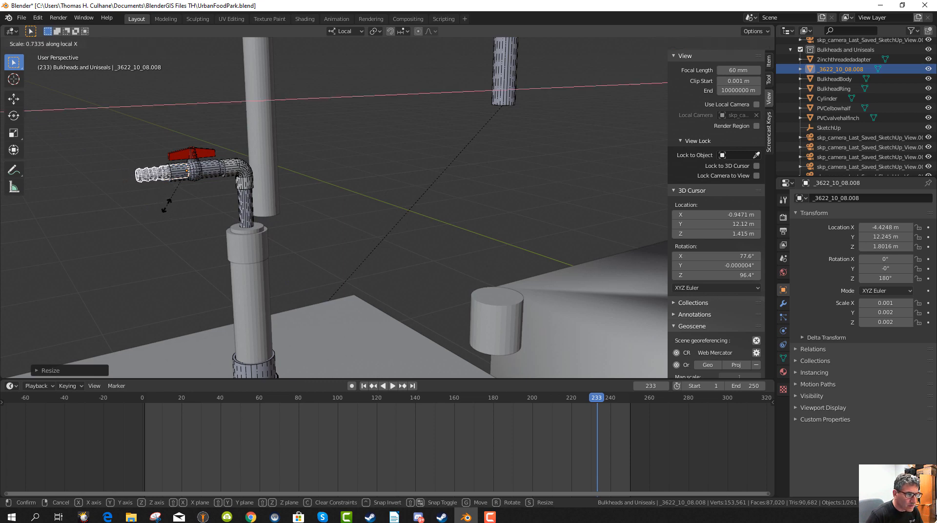
pyautogui.click(169, 207)
pyautogui.moveTo(169, 207)
pyautogui.mouseDown(button='middle')
pyautogui.moveTo(200, 218)
pyautogui.moveTo(180, 220)
pyautogui.mouseUp(button='middle')
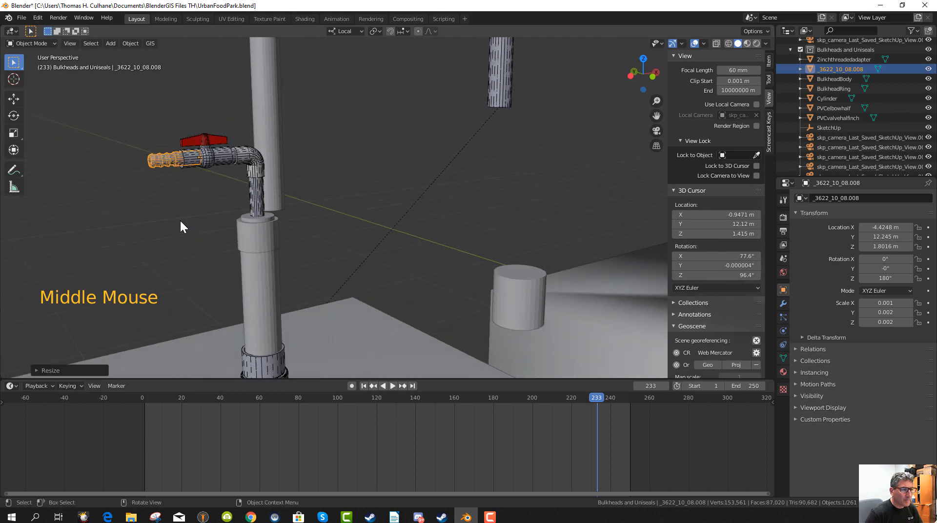
pyautogui.scroll(-2, 253, 222)
pyautogui.moveTo(270, 216); pyautogui.dragTo(253, 215, button='middle')
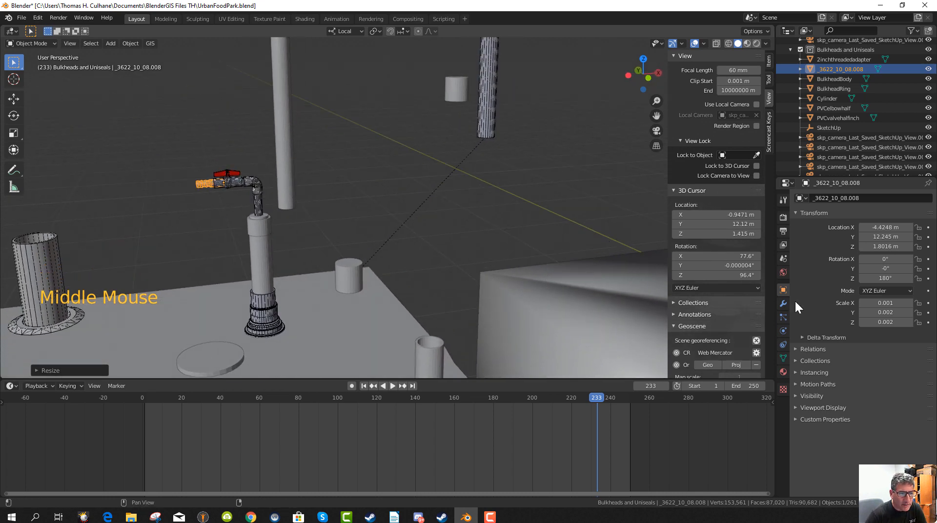
# Give the connector's material_1.001 a dark orange base color.
pyautogui.click(783, 372)
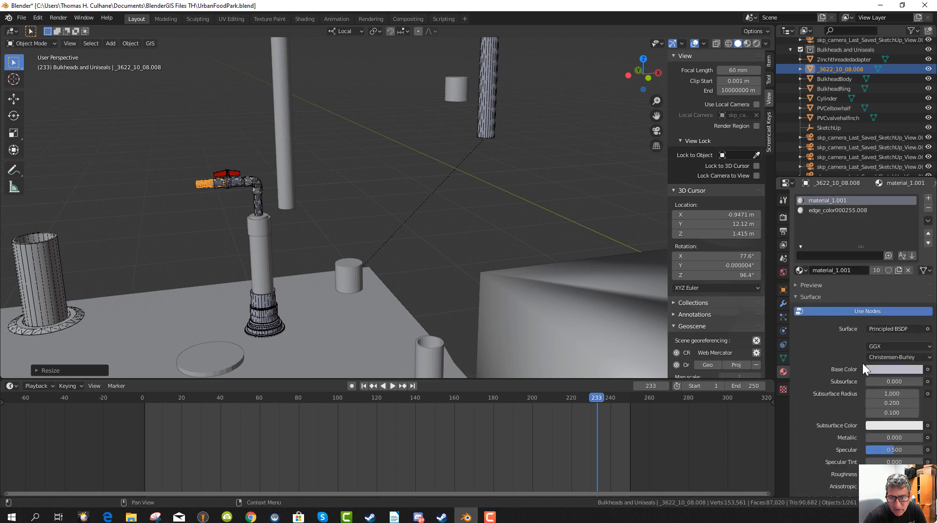
pyautogui.click(879, 371)
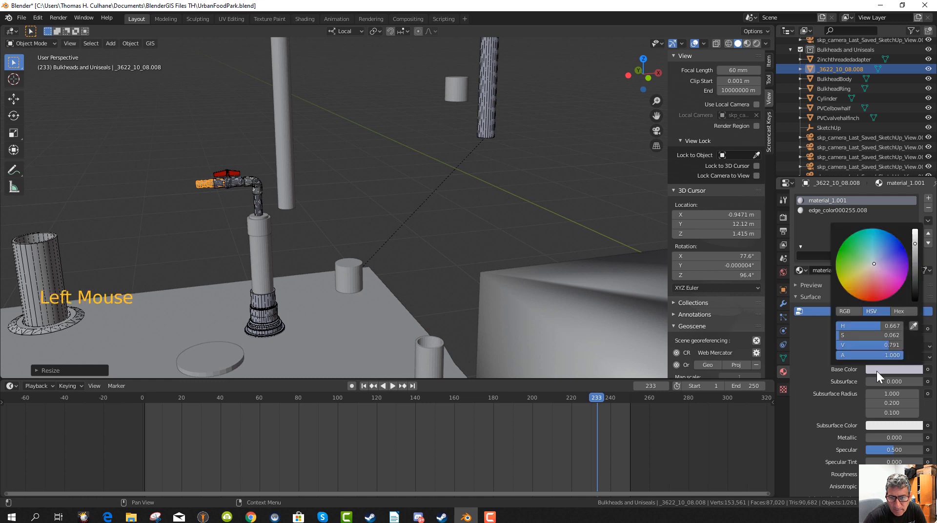
pyautogui.click(860, 293)
pyautogui.click(860, 295)
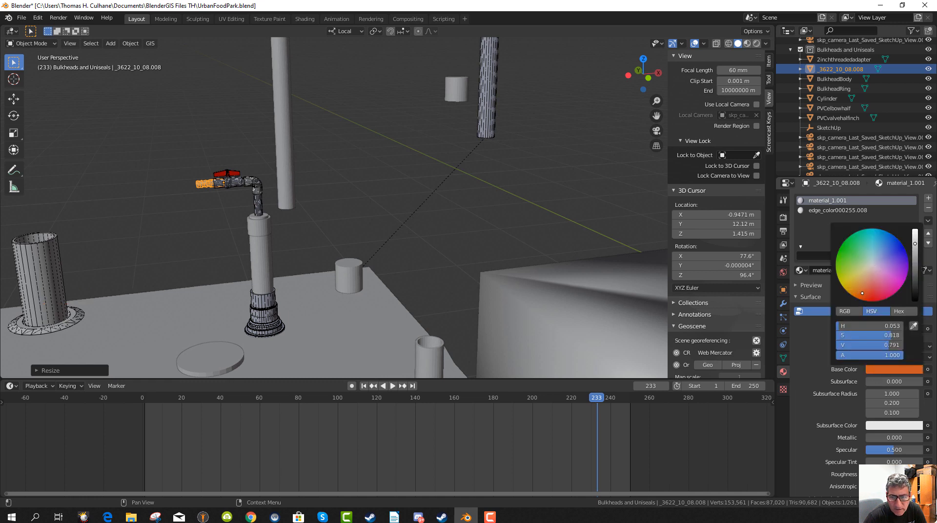
pyautogui.click(914, 254)
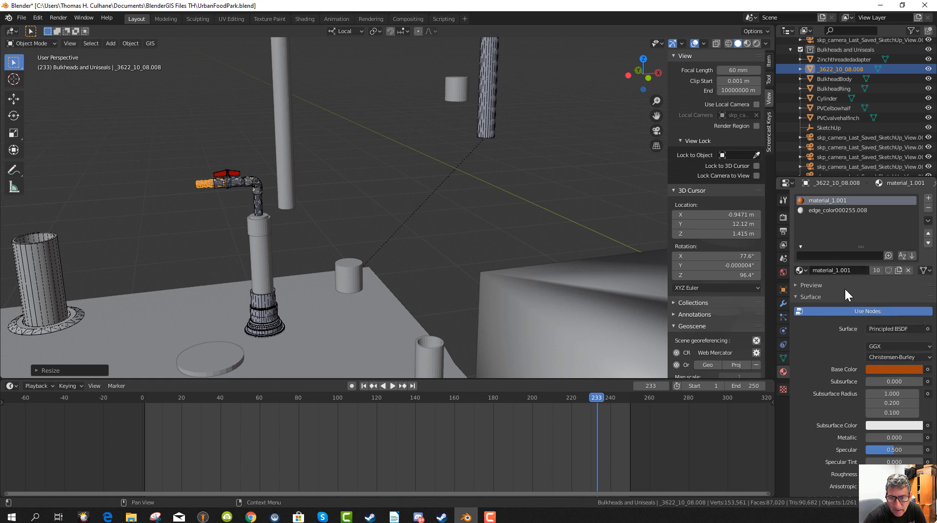
# Set the base color of the connector's edge_color000255.008 material to bright orange, about H 0.043, S 0.844, V 0.906.
pyautogui.click(821, 209)
pyautogui.click(878, 369)
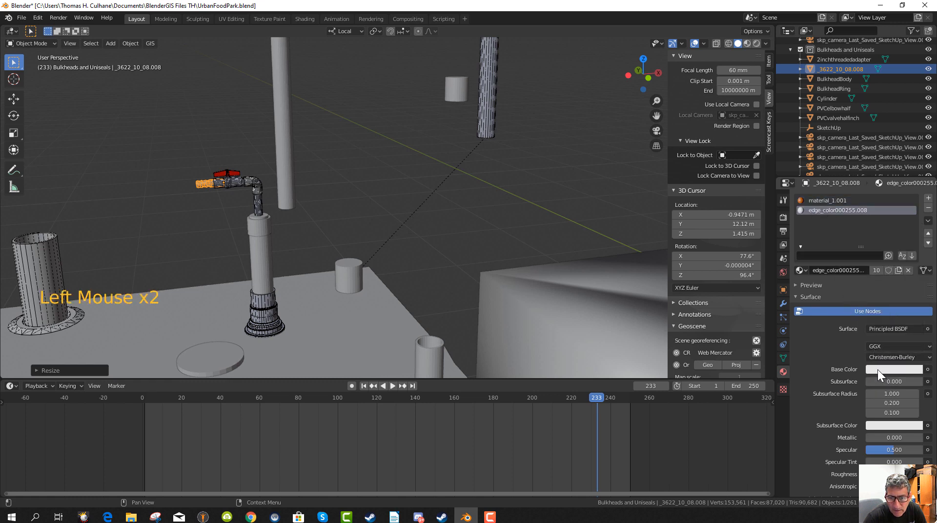
pyautogui.click(860, 292)
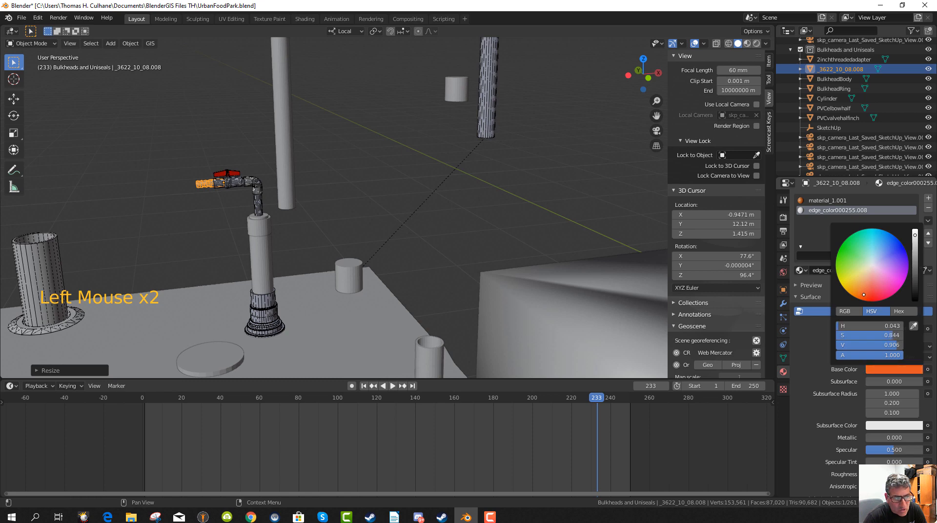
pyautogui.click(240, 236)
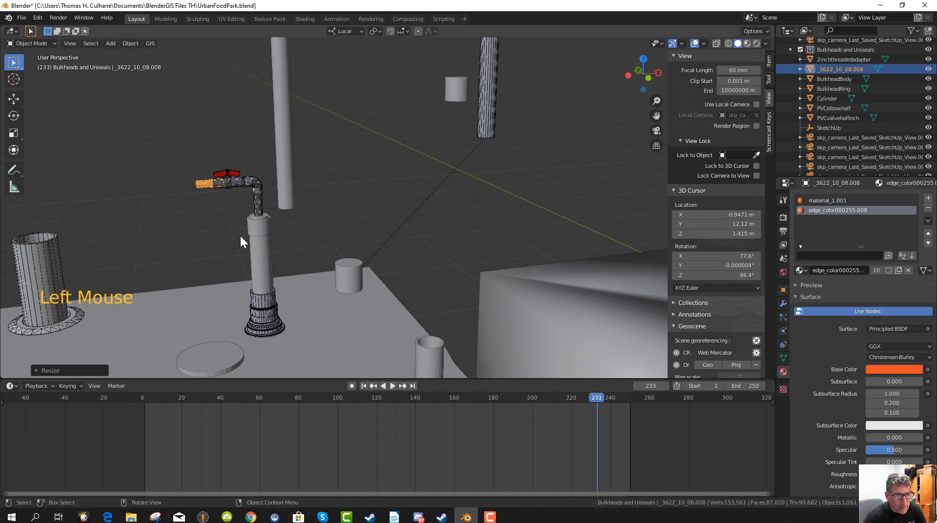
# Deselect the connector and switch the viewport to Material Preview shading to check the fittings' colors.
pyautogui.scroll(1, 232, 229)
pyautogui.click(355, 220)
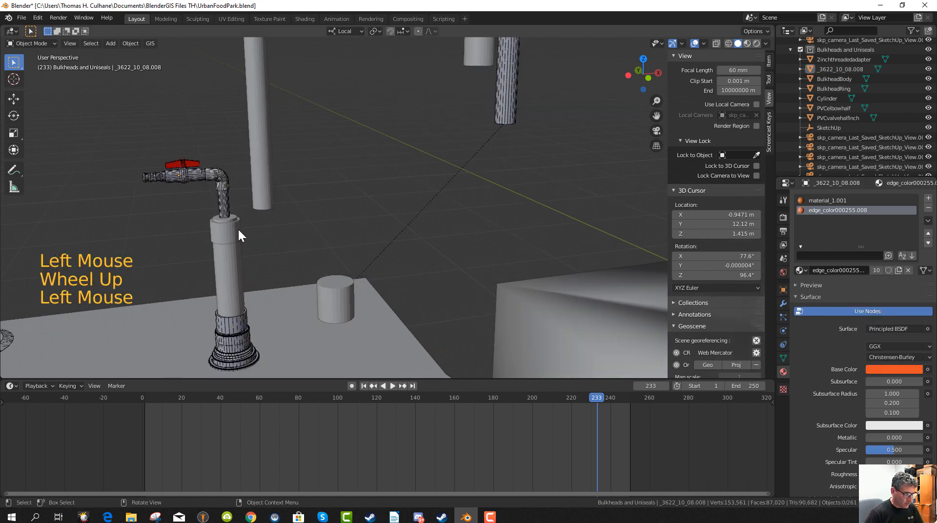
pyautogui.press('z')
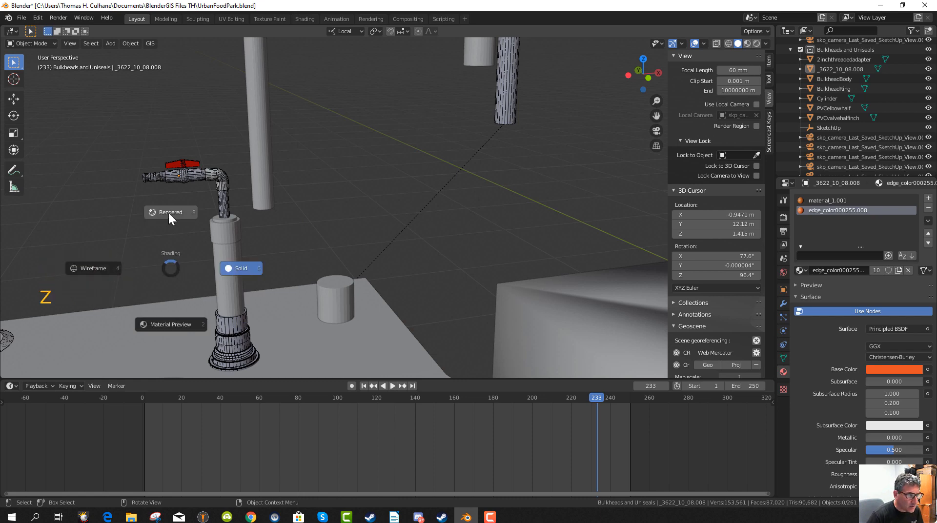
pyautogui.click(167, 326)
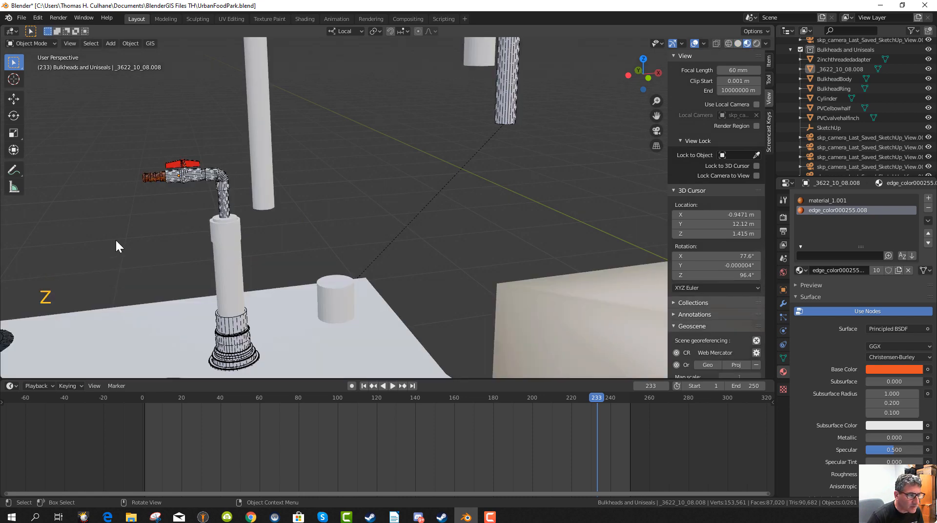
pyautogui.moveTo(115, 239); pyautogui.dragTo(160, 253, button='middle')
pyautogui.scroll(2, 161, 259)
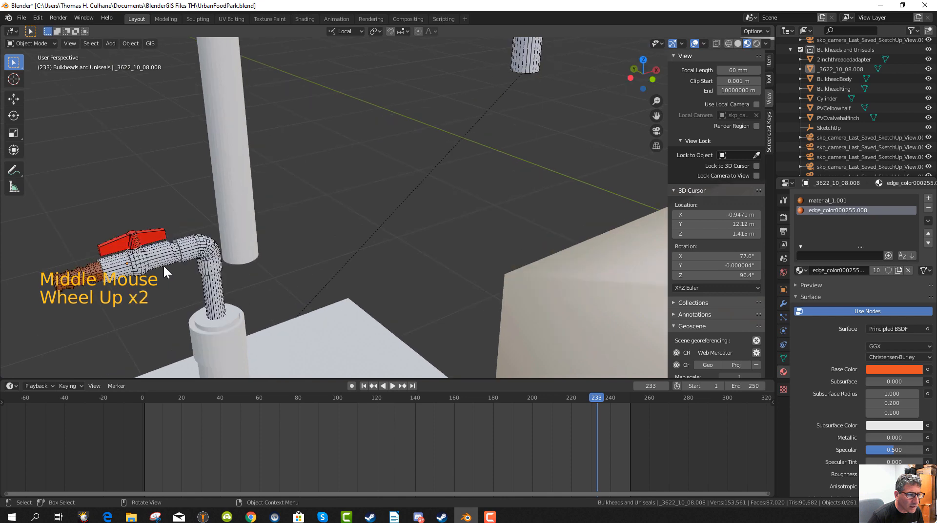
pyautogui.scroll(-1, 173, 269)
pyautogui.moveTo(193, 280); pyautogui.dragTo(172, 292, button='middle')
pyautogui.scroll(-5, 184, 268)
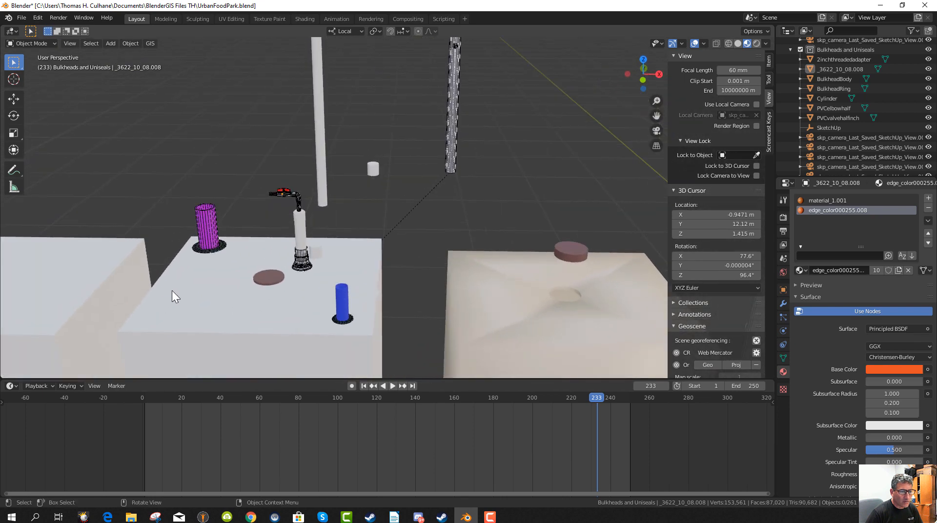
# Select the elbow, valve and barbed connector together and try to rotate them 180° about local Z.
pyautogui.scroll(2, 171, 291)
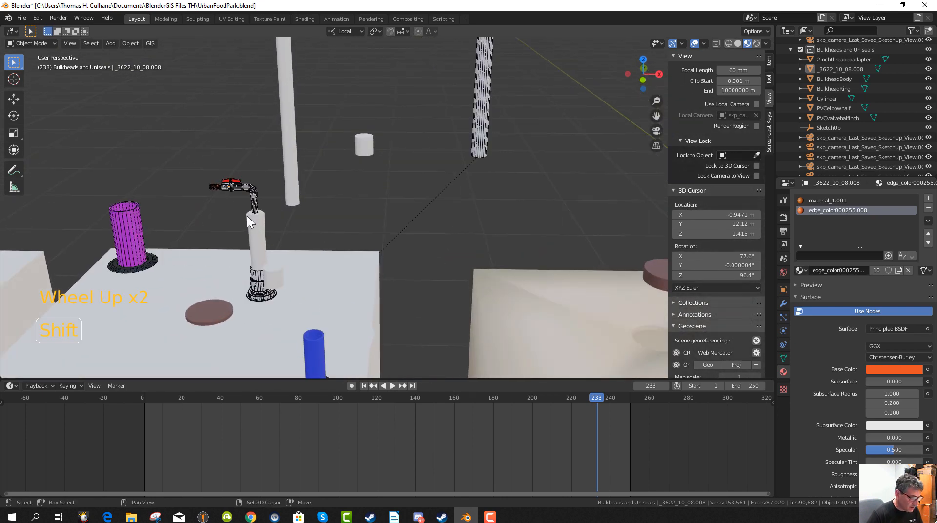
pyautogui.keyDown('shift'); pyautogui.click(254, 204); pyautogui.keyUp('shift')
pyautogui.keyDown('shift'); pyautogui.click(240, 190); pyautogui.keyUp('shift')
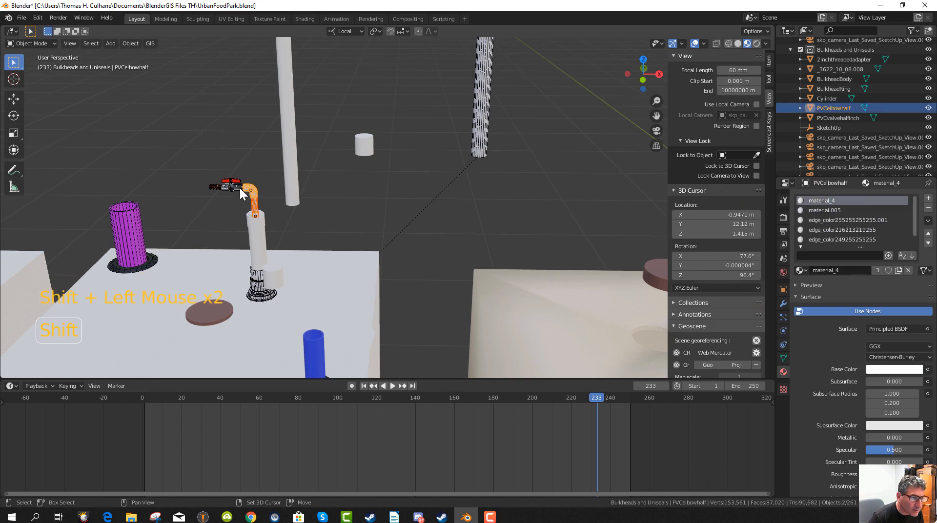
pyautogui.keyDown('shift'); pyautogui.click(239, 187); pyautogui.keyUp('shift')
pyautogui.keyDown('shift'); pyautogui.click(242, 188); pyautogui.keyUp('shift')
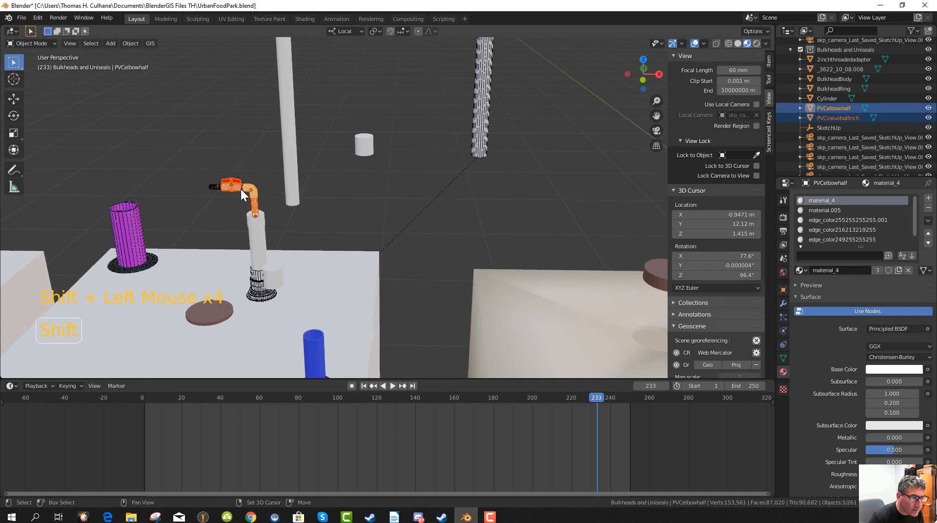
pyautogui.press('b')
pyautogui.moveTo(181, 165); pyautogui.dragTo(265, 209)
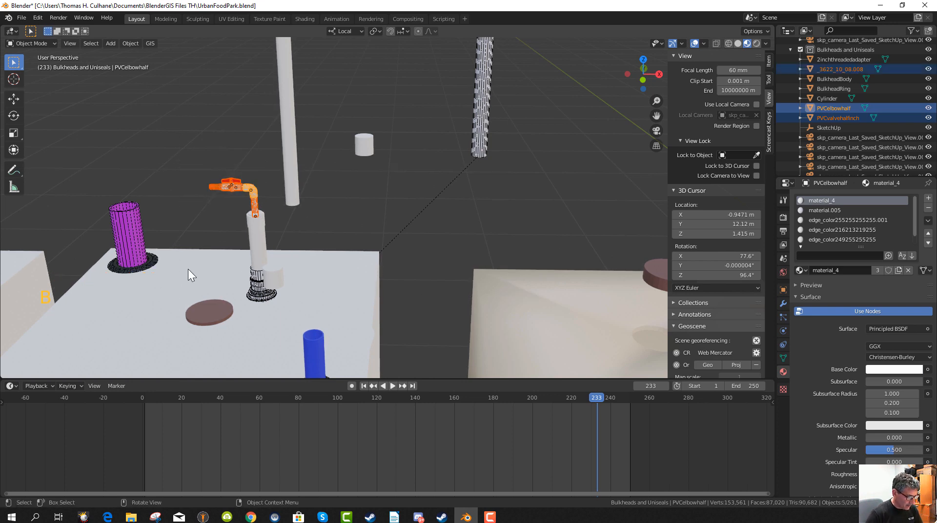
pyautogui.press('r')
pyautogui.press('z')
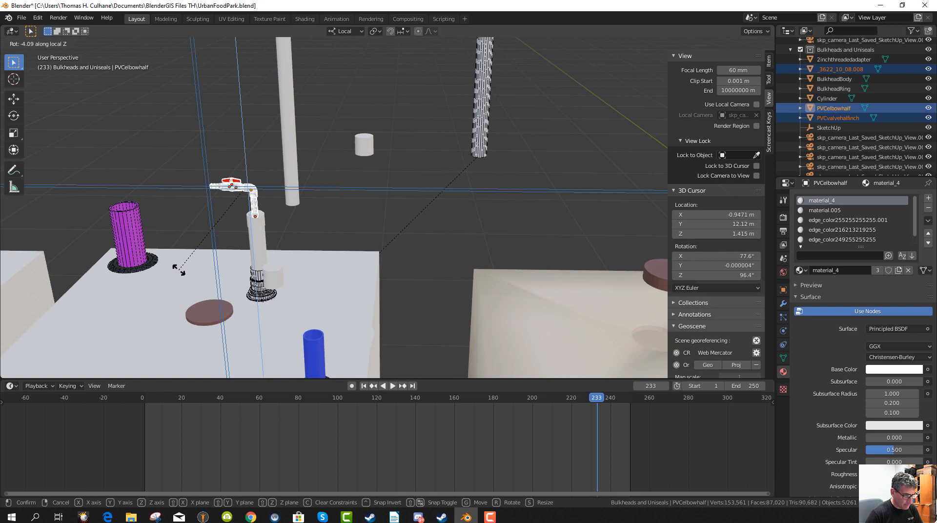
pyautogui.write('180')
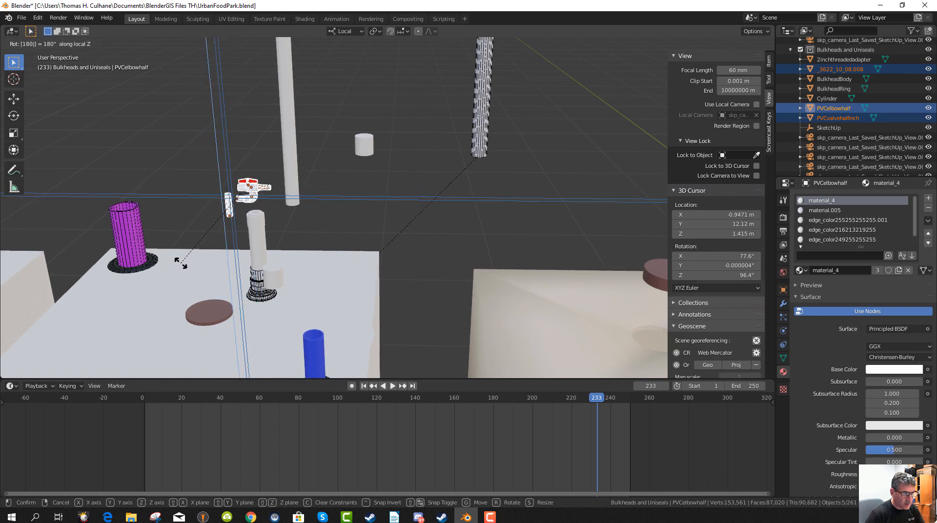
pyautogui.press('Return')
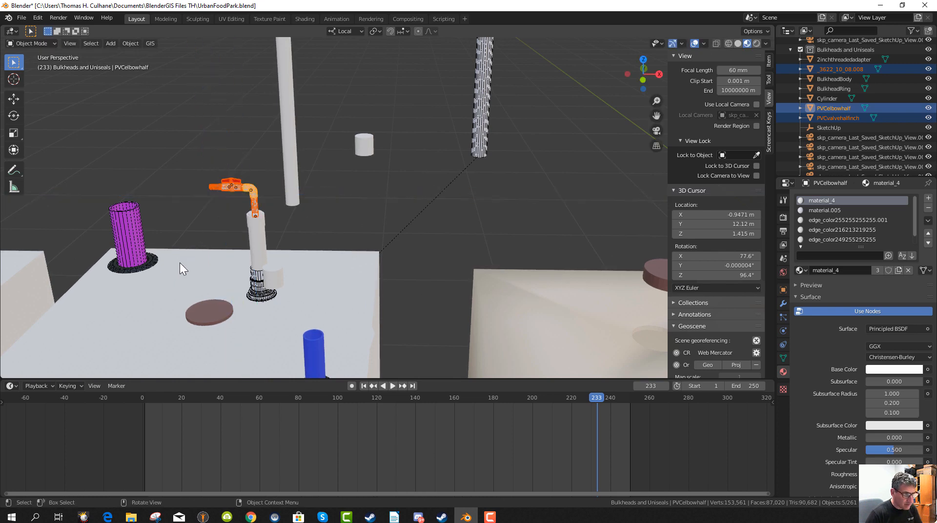
pyautogui.moveTo(323, 247); pyautogui.dragTo(317, 314, button='middle')
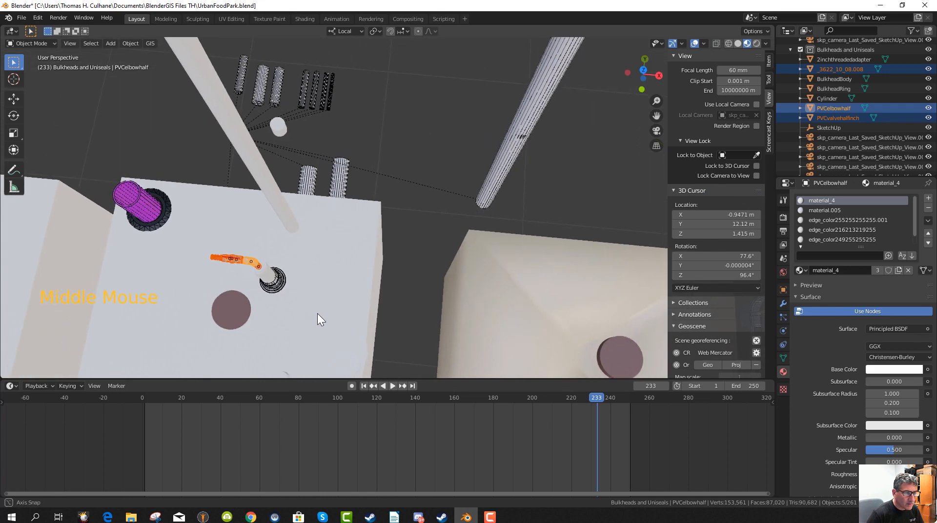
pyautogui.press('r')
pyautogui.press('z')
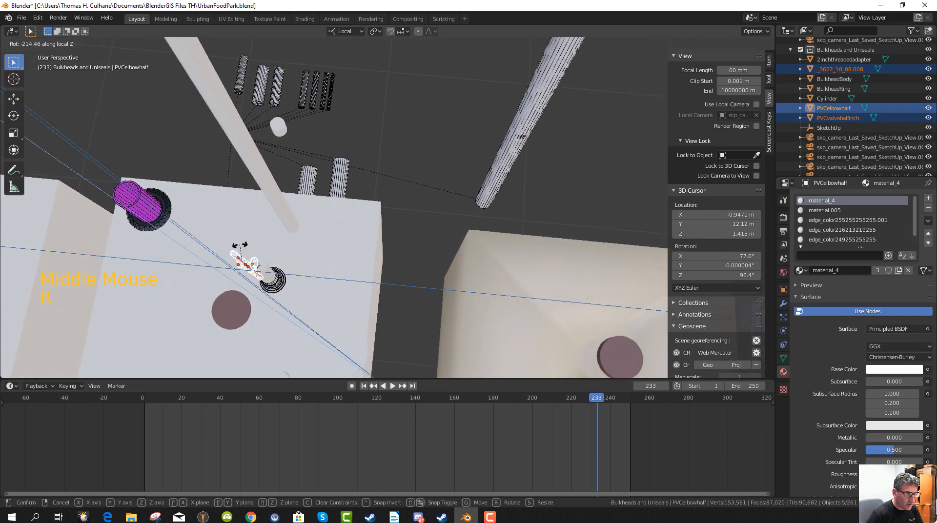
pyautogui.press('Escape')
# Reselect the barbed connector, valve and elbow along with the half-inch pipe piece PVCpipehalfinch.001.
pyautogui.moveTo(272, 295); pyautogui.dragTo(273, 219, button='middle')
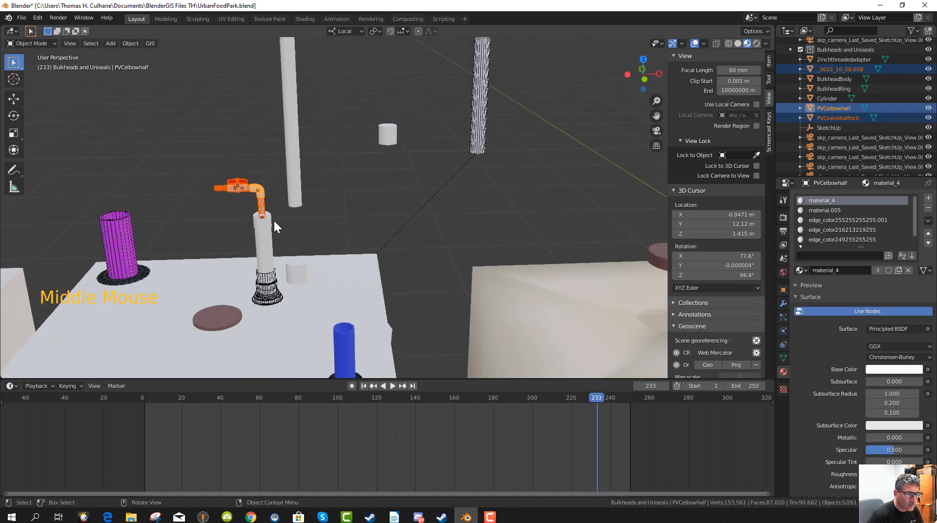
pyautogui.click(262, 207)
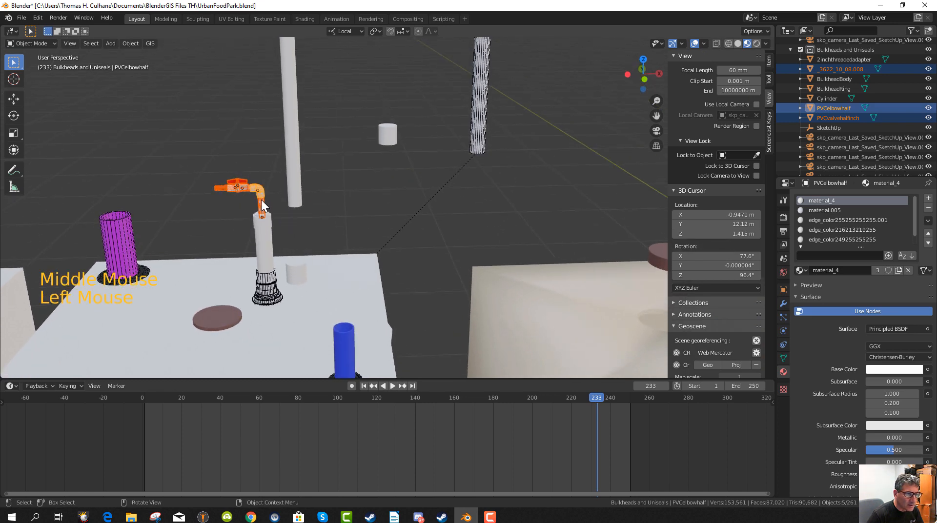
pyautogui.rightClick(265, 198)
pyautogui.click(293, 236)
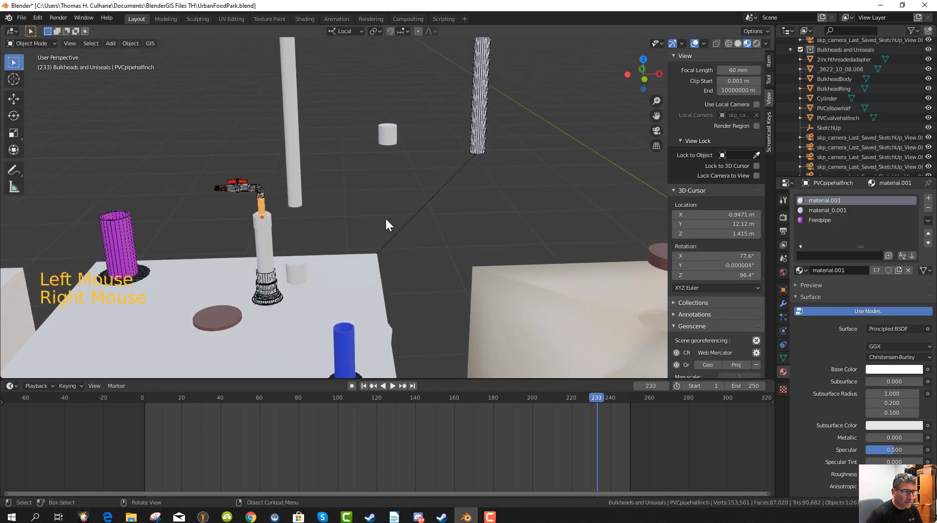
pyautogui.moveTo(220, 220); pyautogui.dragTo(235, 194, button='middle')
pyautogui.keyDown('shift'); pyautogui.click(240, 184); pyautogui.keyUp('shift')
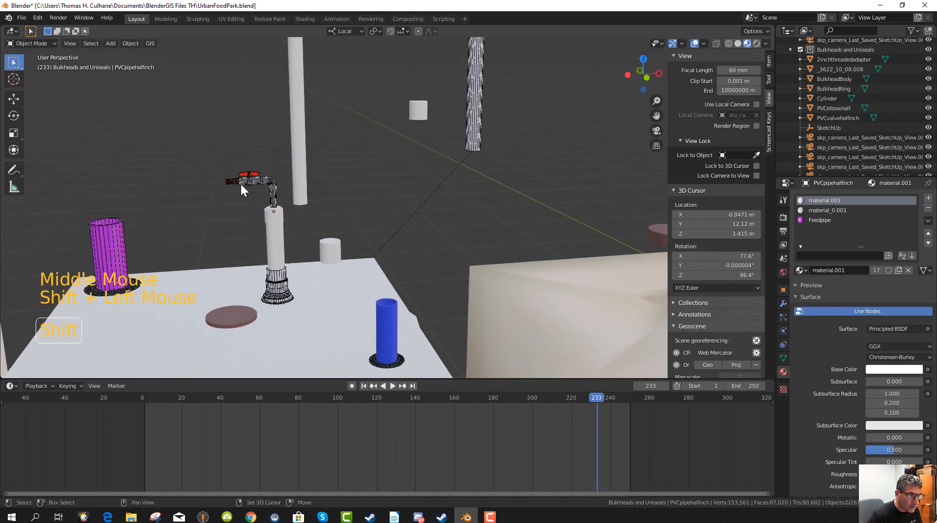
pyautogui.keyDown('shift'); pyautogui.click(247, 184); pyautogui.keyUp('shift')
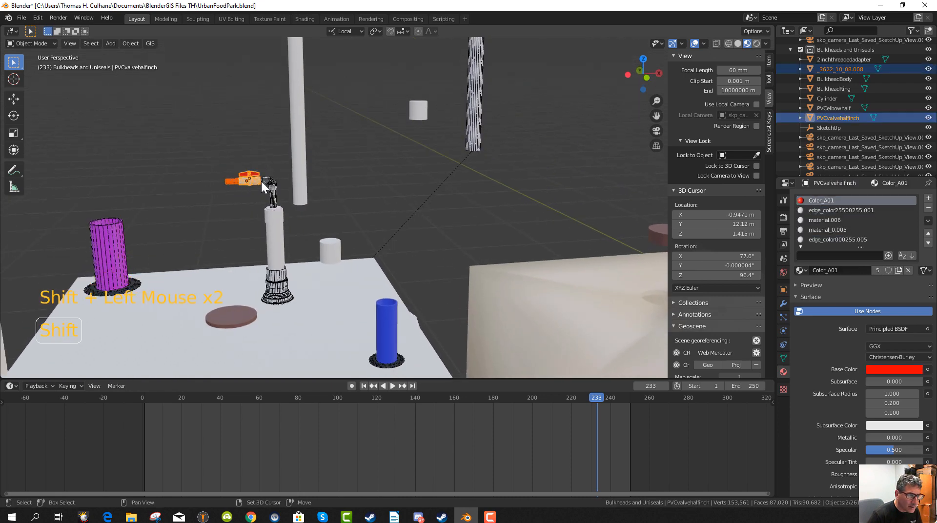
pyautogui.keyDown('shift'); pyautogui.click(261, 182); pyautogui.keyUp('shift')
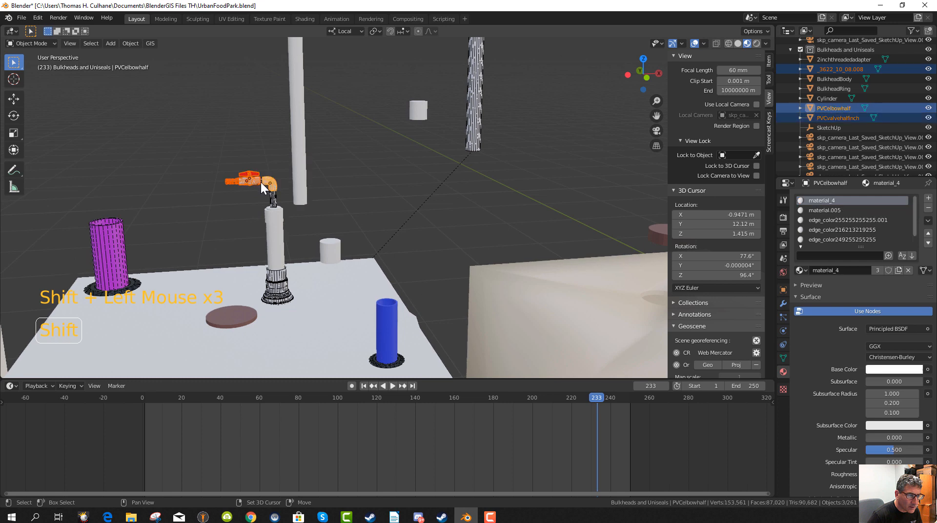
pyautogui.keyDown('shift'); pyautogui.click(261, 181); pyautogui.keyUp('shift')
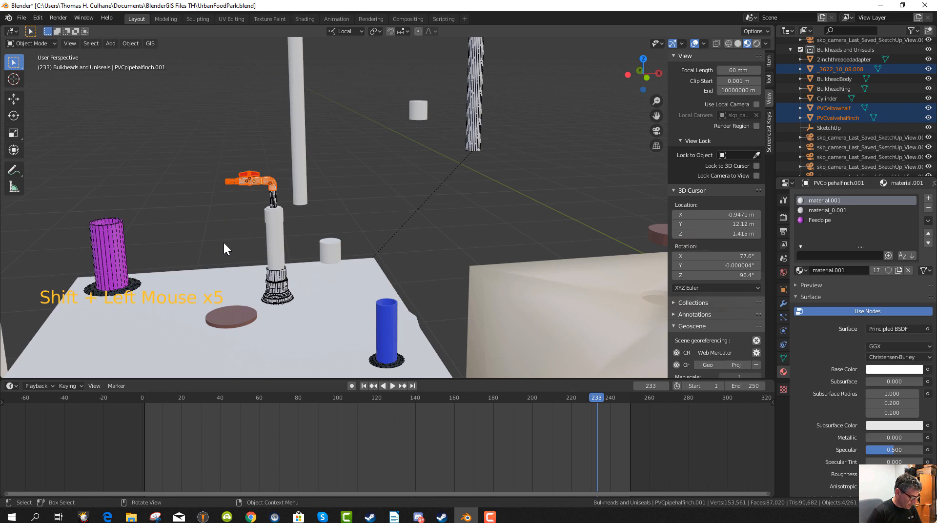
# Try to rotate the selected connector, valve, elbow and pipe piece about their local Z axes.
pyautogui.moveTo(244, 276); pyautogui.dragTo(244, 249, button='middle')
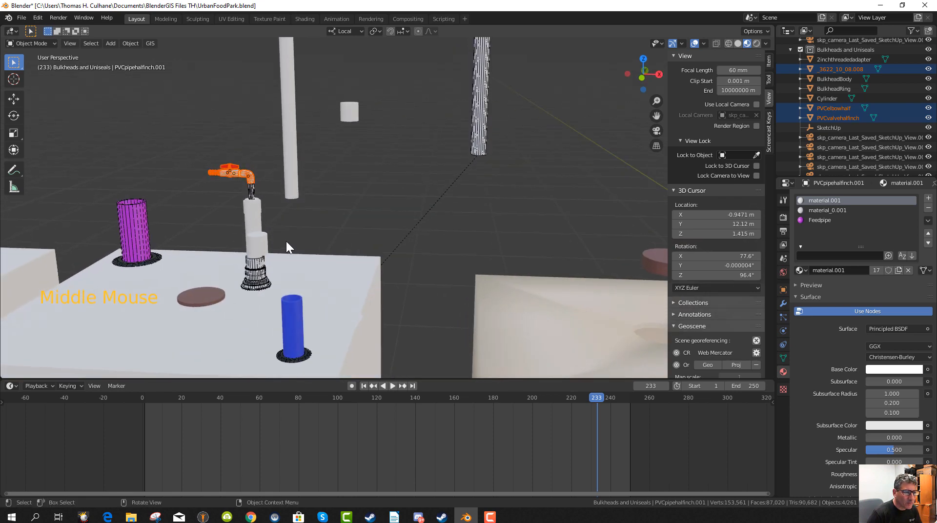
pyautogui.scroll(2, 253, 241)
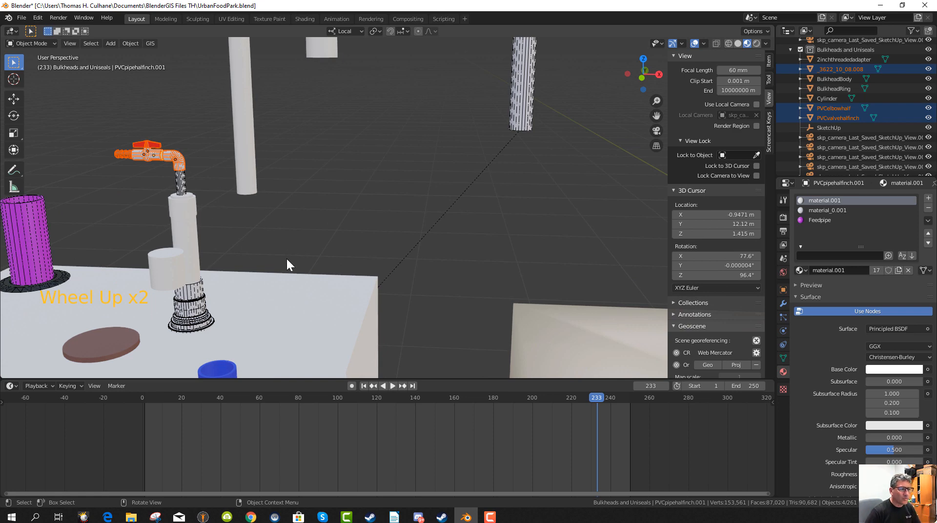
pyautogui.moveTo(287, 259); pyautogui.dragTo(331, 244, button='middle')
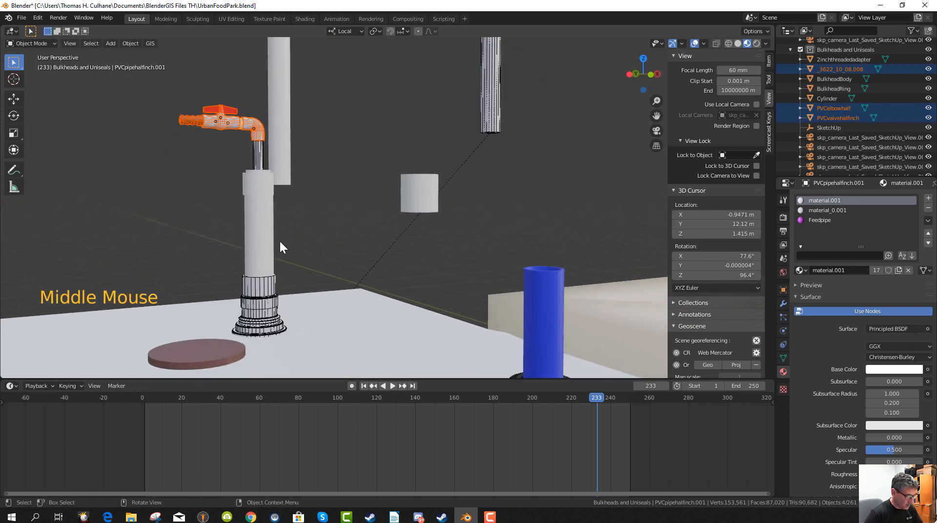
pyautogui.press('r')
pyautogui.rightClick(294, 242)
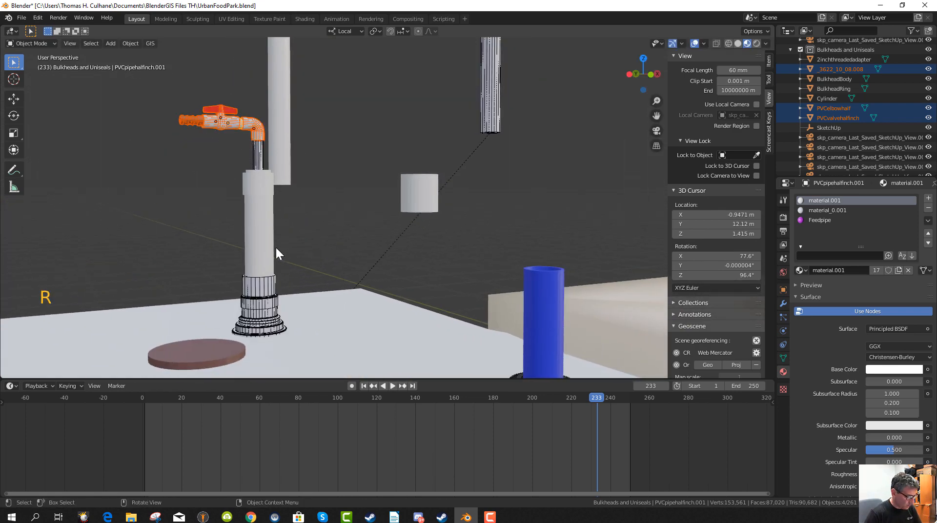
pyautogui.press('r')
pyautogui.press('z')
pyautogui.press('z')
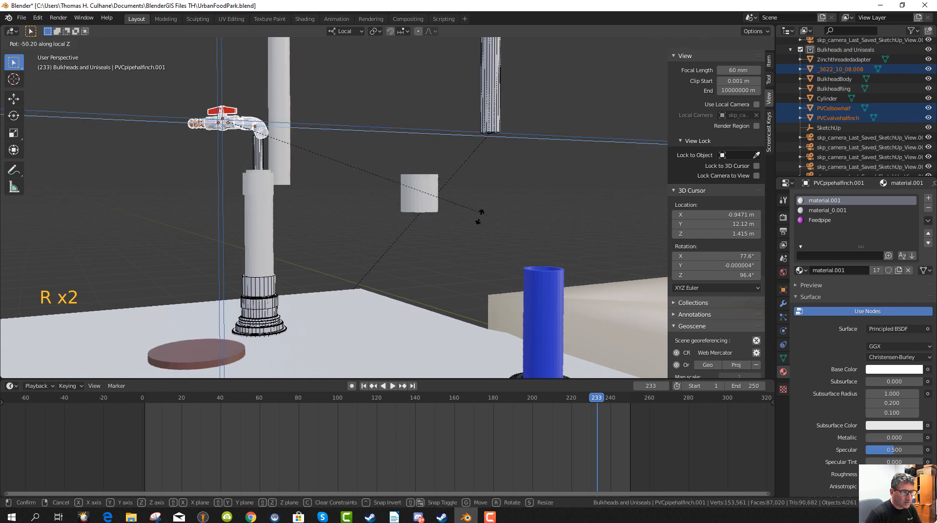
pyautogui.click(257, 219)
# Select only the elbow and try to rotate it about its local Z axis.
pyautogui.click(257, 135)
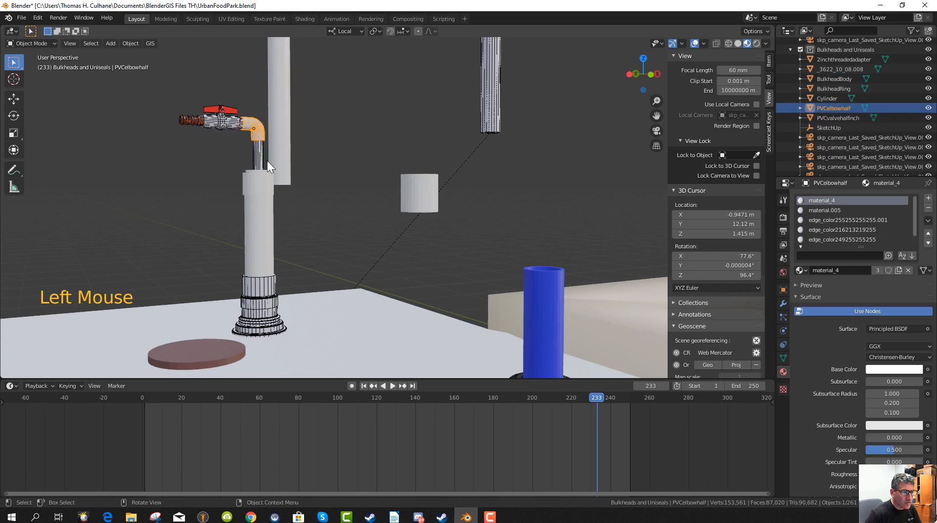
pyautogui.press('r')
pyautogui.press('z')
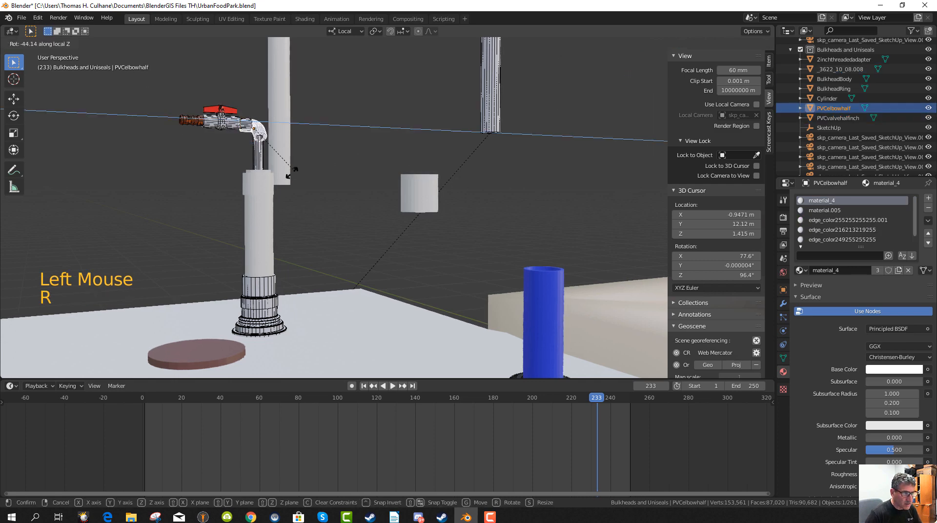
pyautogui.rightClick(282, 177)
pyautogui.moveTo(276, 192); pyautogui.dragTo(255, 205, button='middle')
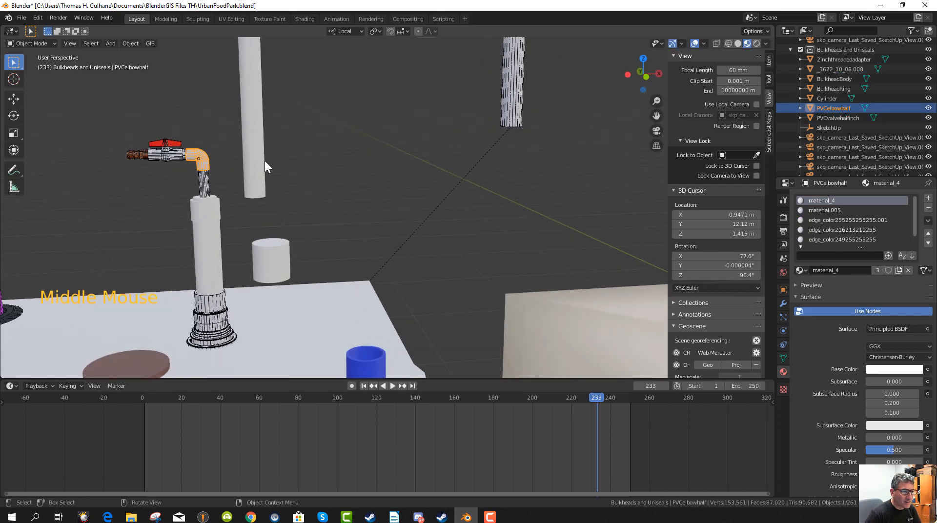
# Set the transform orientation to Global and try rotating the elbow alone about the Z axis.
pyautogui.click(358, 31)
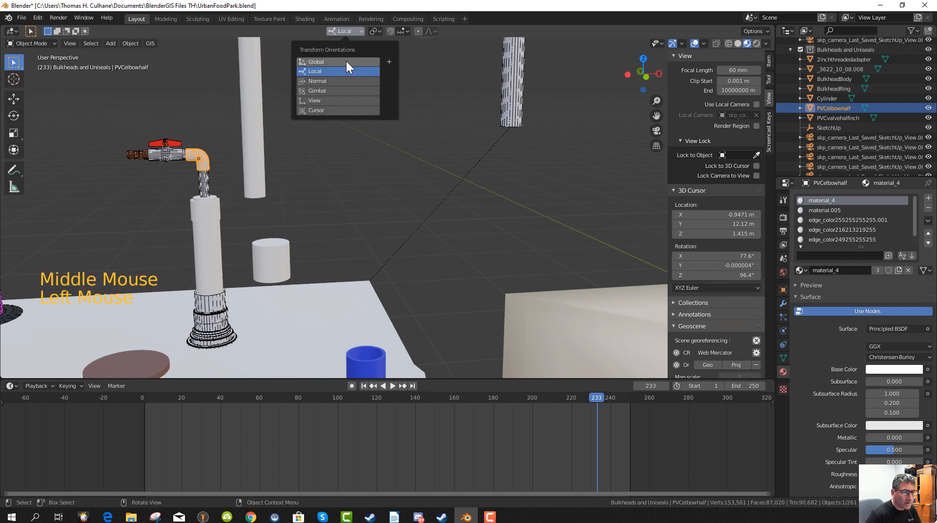
pyautogui.click(346, 62)
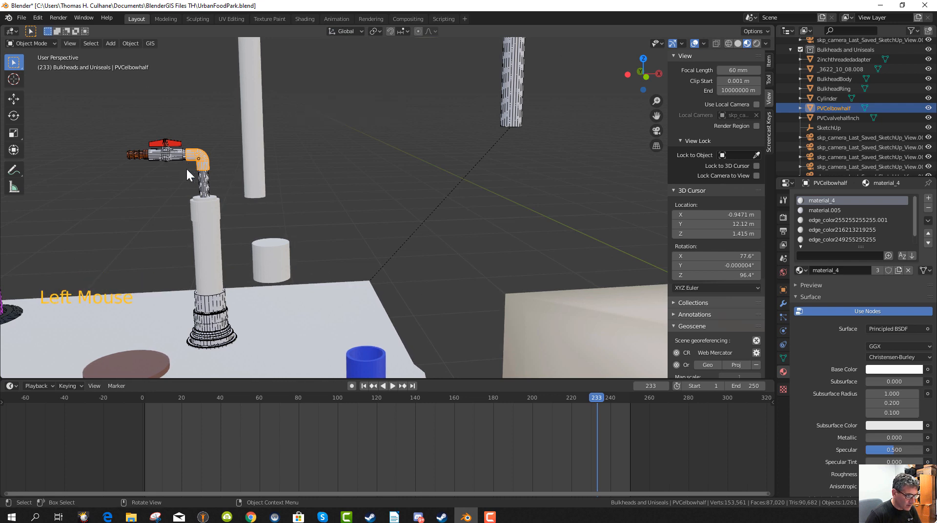
pyautogui.press('r')
pyautogui.press('z')
pyautogui.press('Escape')
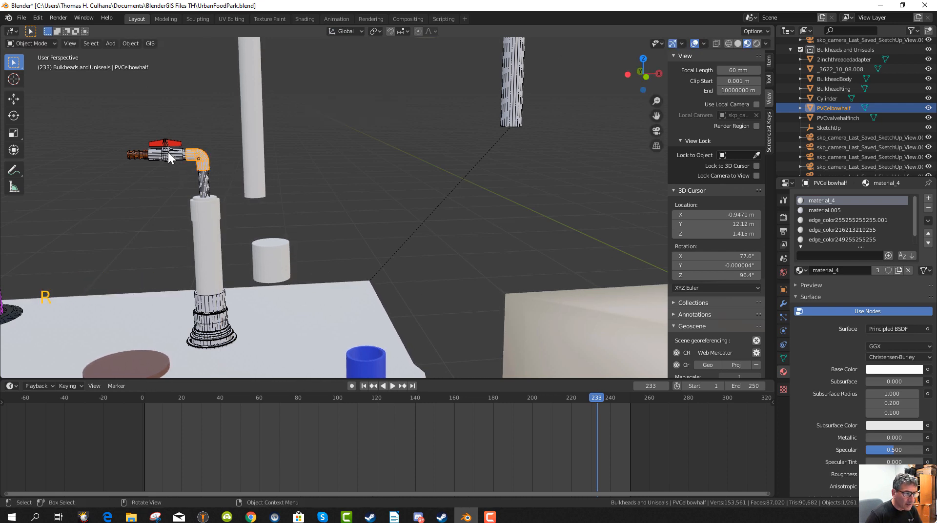
# Select the elbow, valve and barbed connector together and rotate them 180° about the global Z axis.
pyautogui.press('b')
pyautogui.moveTo(116, 123); pyautogui.dragTo(201, 163)
pyautogui.press('r')
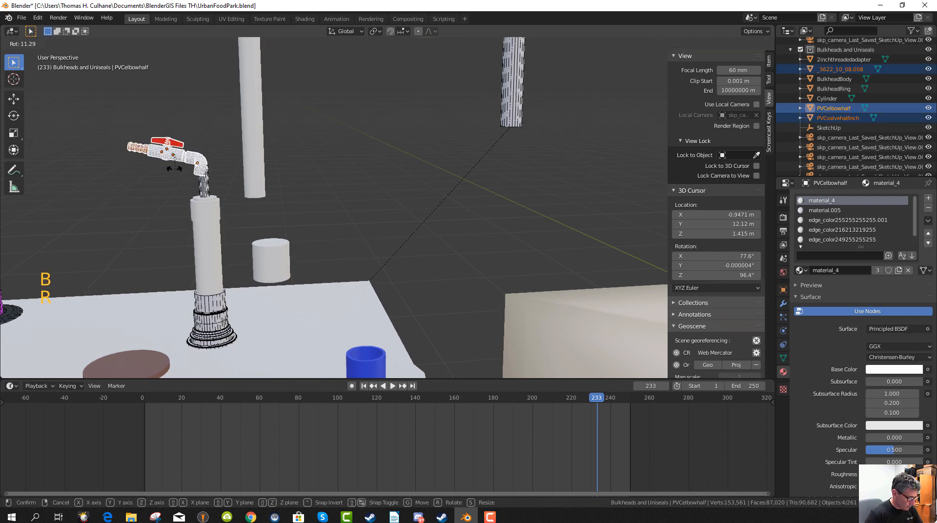
pyautogui.press('z')
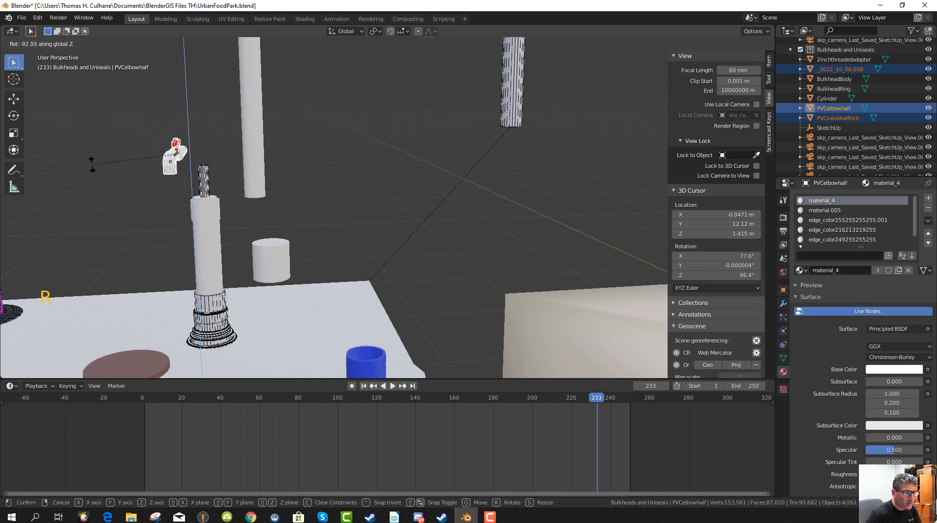
pyautogui.click(176, 180)
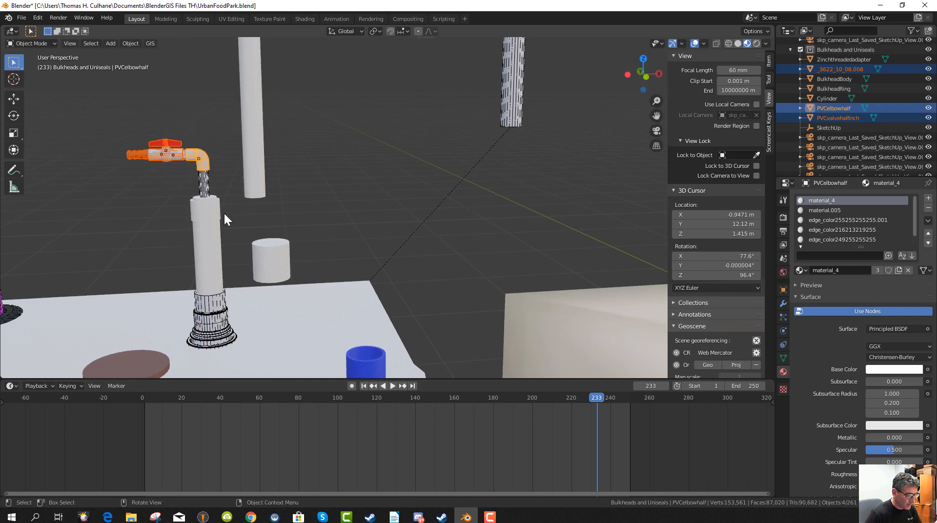
pyautogui.moveTo(225, 218)
pyautogui.mouseDown(button='middle')
pyautogui.moveTo(225, 237)
pyautogui.moveTo(215, 223)
pyautogui.mouseUp(button='middle')
pyautogui.press('r')
pyautogui.press('z')
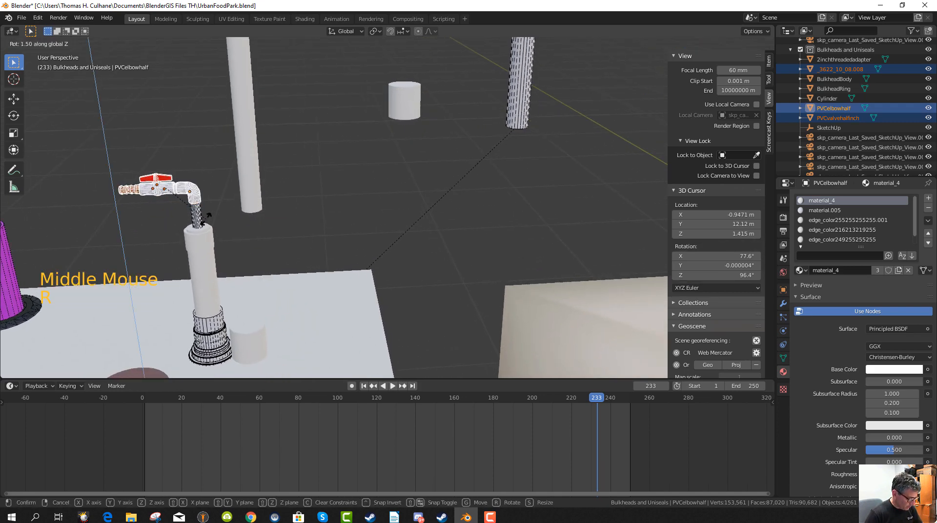
pyautogui.write('180')
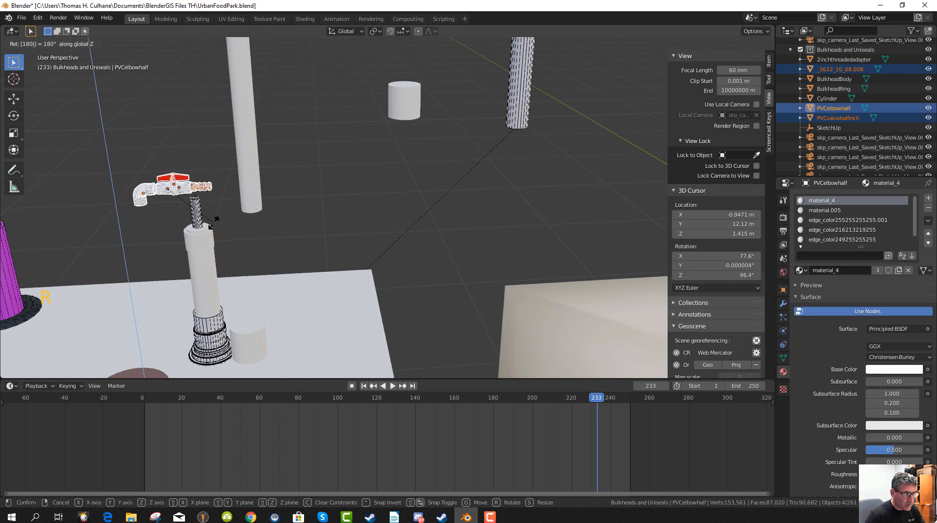
pyautogui.press('Return')
# Move the rotated fittings back onto the half-inch pipe, centering the elbow over it in top view.
pyautogui.press('g')
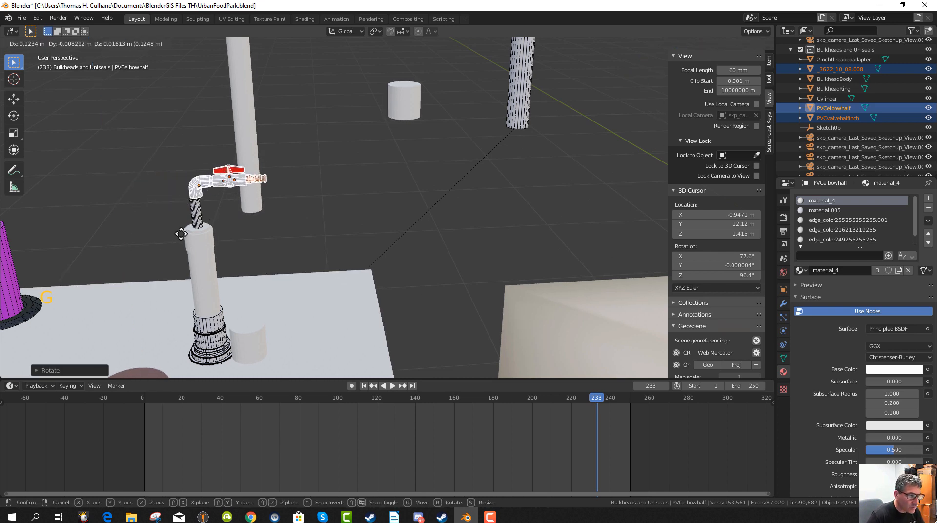
pyautogui.click(181, 238)
pyautogui.moveTo(181, 237); pyautogui.dragTo(184, 267, button='middle')
pyautogui.press('KP_7')
pyautogui.scroll(1, 222, 285)
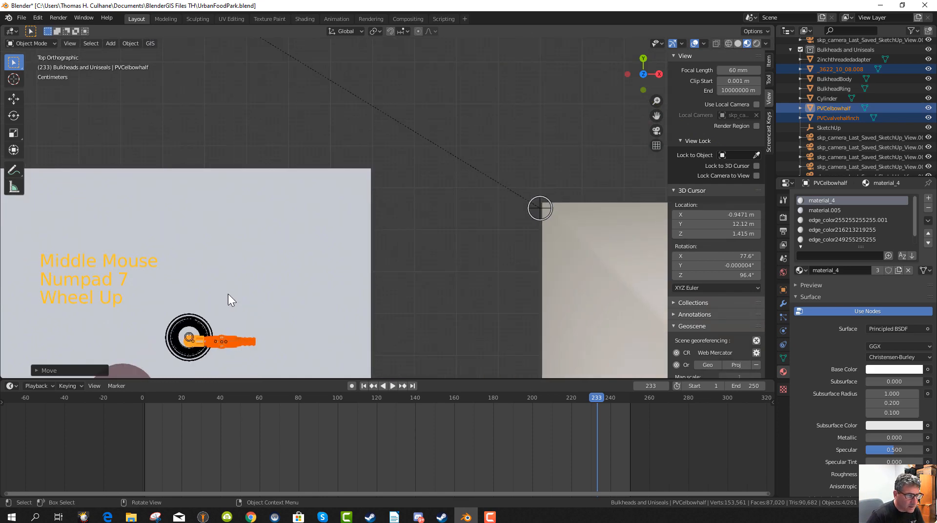
pyautogui.keyDown('shift'); pyautogui.moveTo(224, 306); pyautogui.dragTo(297, 171, button='middle'); pyautogui.keyUp('shift')
pyautogui.scroll(2, 262, 148)
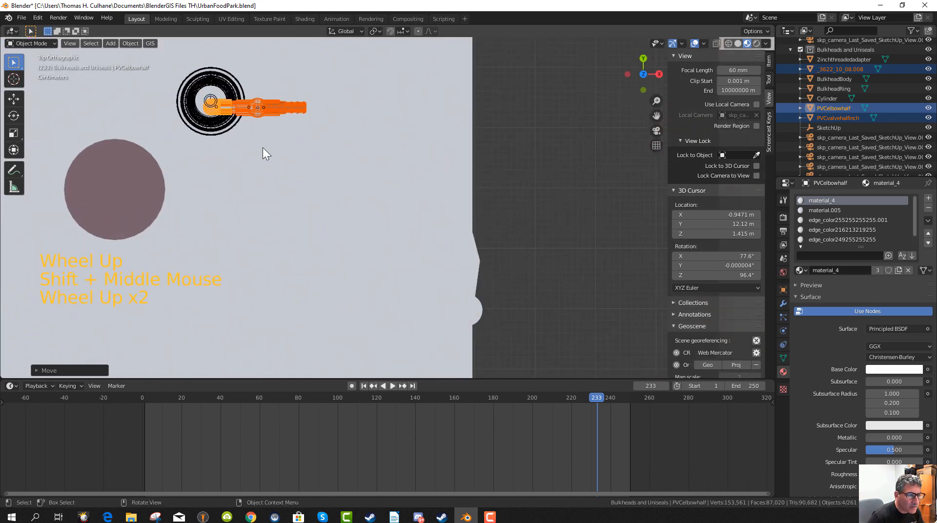
pyautogui.press('g')
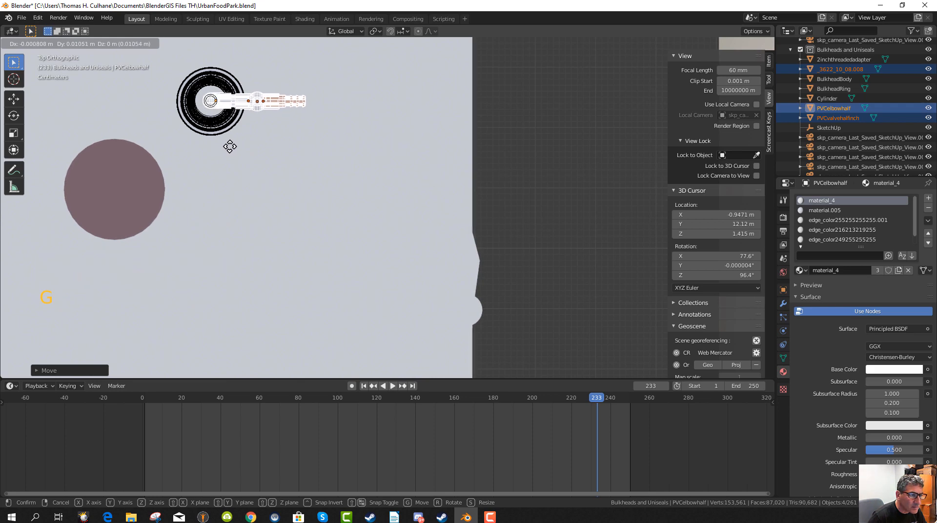
pyautogui.click(230, 146)
# Move the tall white 2-inch hollow tube aside, away from the assembled fittings.
pyautogui.moveTo(231, 179); pyautogui.dragTo(185, 187, button='middle')
pyautogui.scroll(1, 238, 137)
pyautogui.scroll(-4, 240, 140)
pyautogui.click(484, 119)
pyautogui.press('g')
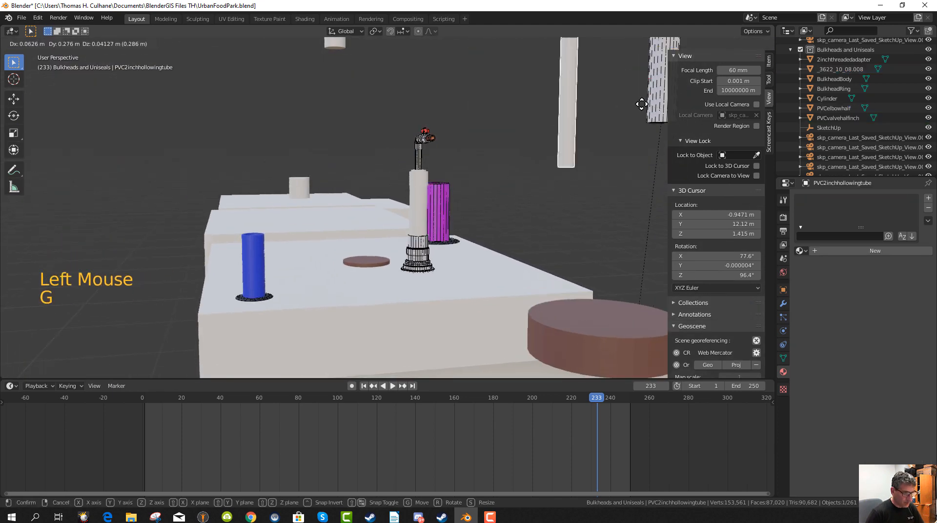
pyautogui.click(615, 136)
# Save the UrbanFoodPark.blend file with the reoriented fittings.
pyautogui.moveTo(467, 191); pyautogui.dragTo(554, 191, button='middle')
pyautogui.moveTo(479, 208); pyautogui.dragTo(454, 214, button='middle')
pyautogui.scroll(-2, 434, 226)
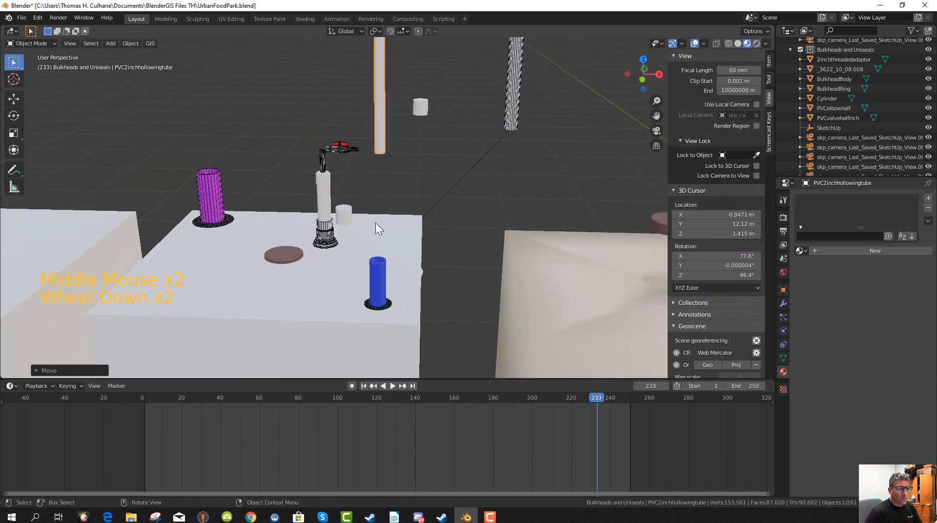
pyautogui.click(23, 17)
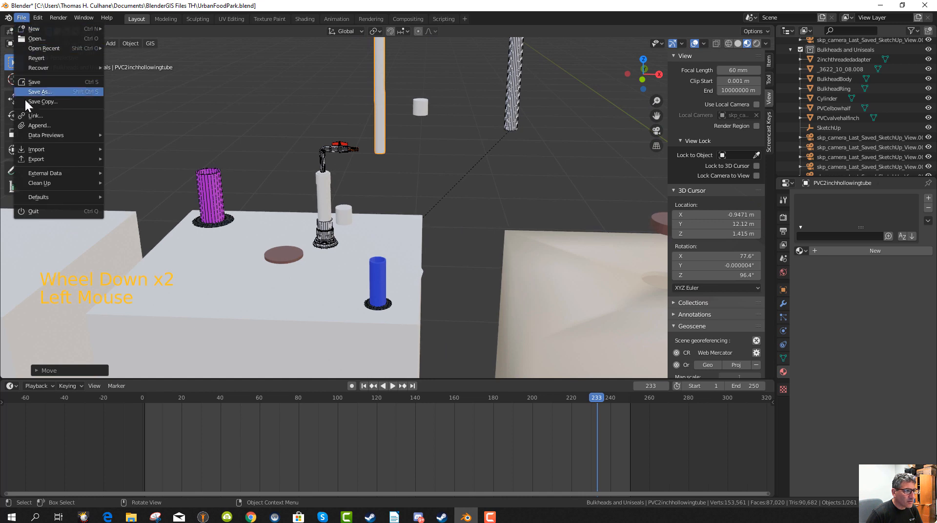
pyautogui.click(30, 80)
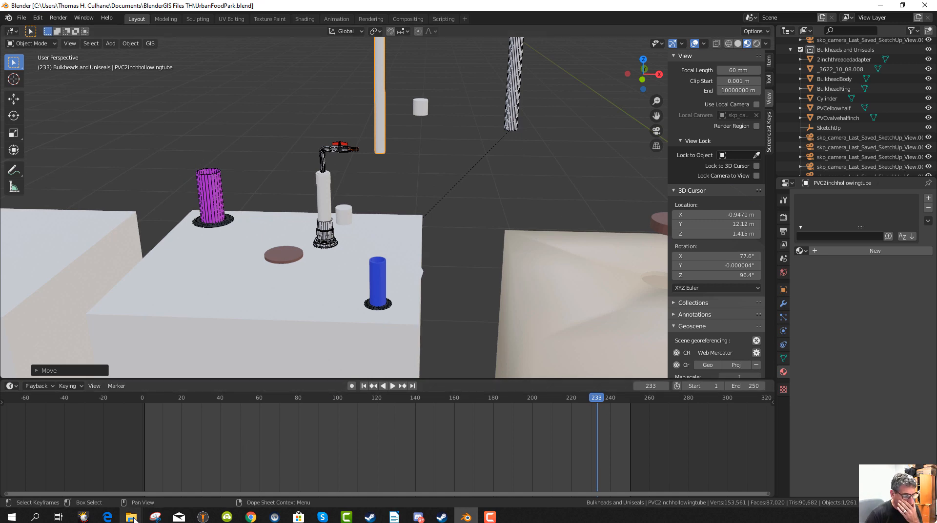
# Switch to File Explorer and look through the 3dWarehouseModelsforproject folder for available model files.
pyautogui.moveTo(133, 520)
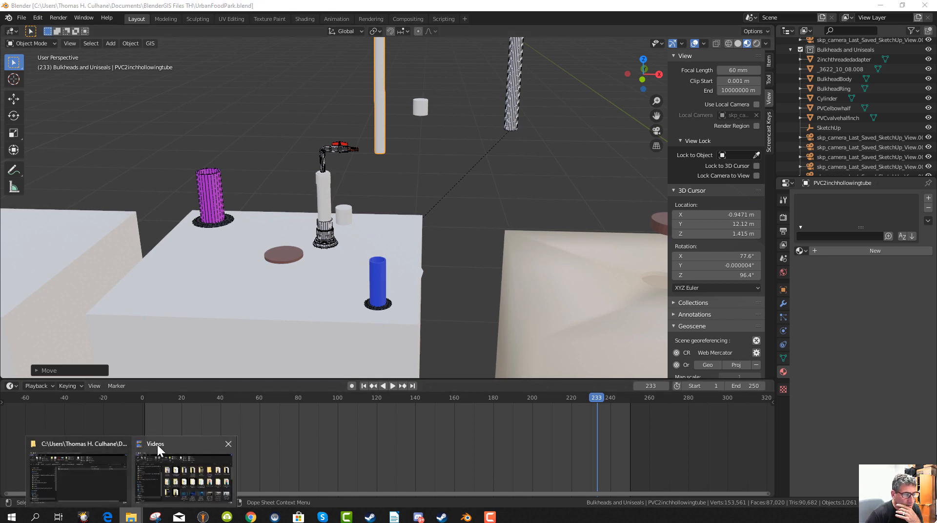
pyautogui.click(73, 444)
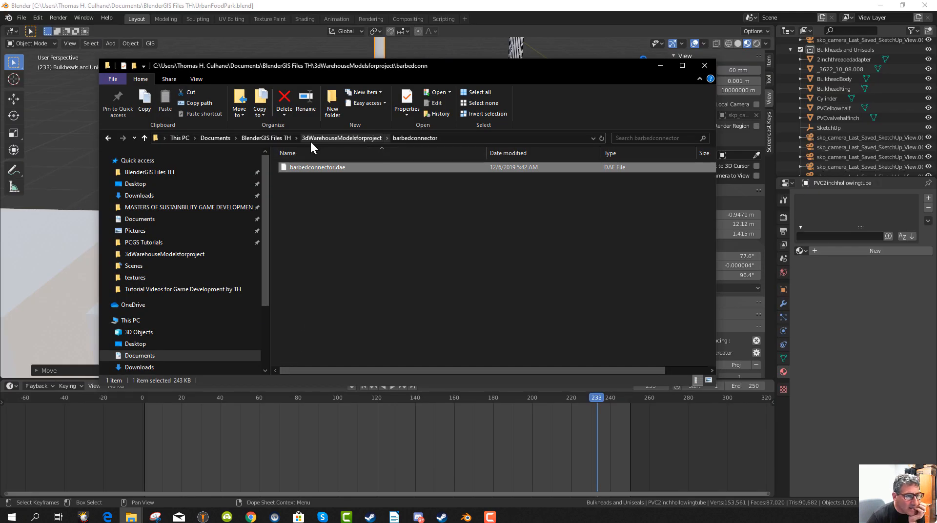
pyautogui.click(326, 138)
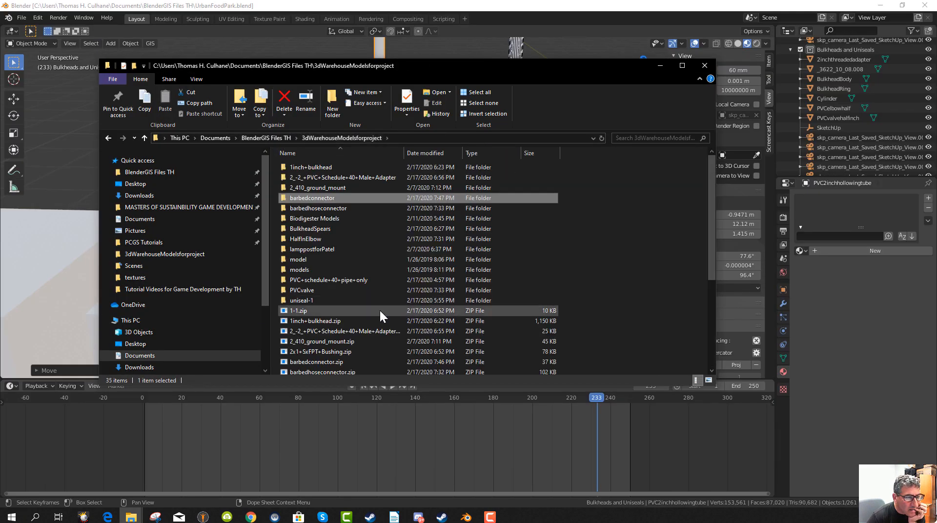
pyautogui.scroll(-5, 386, 315)
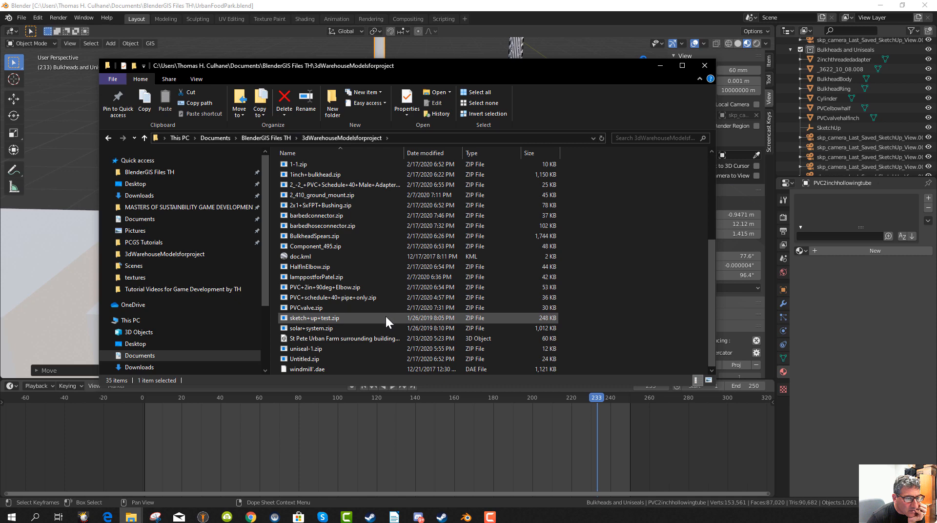
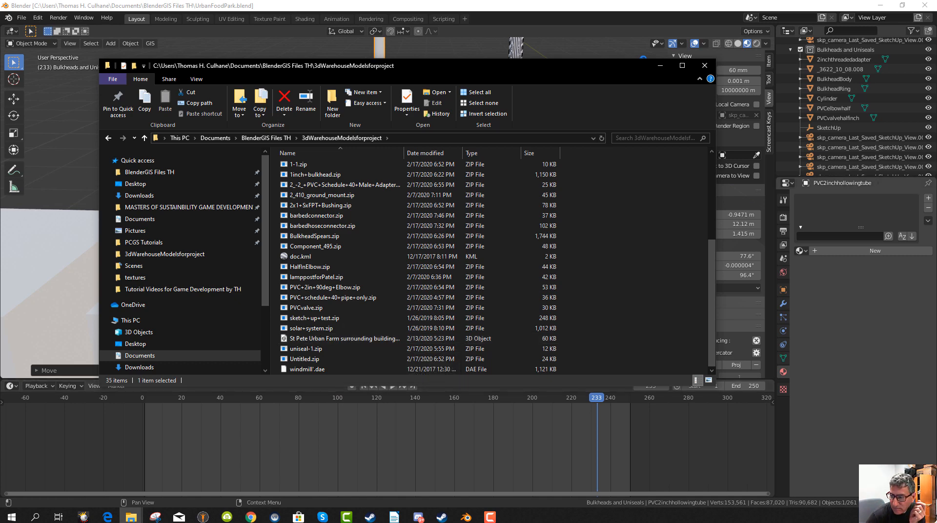
# Examine the small part at the scene origin and select the fourth white digester tank in the row.
pyautogui.scroll(2, 343, 191)
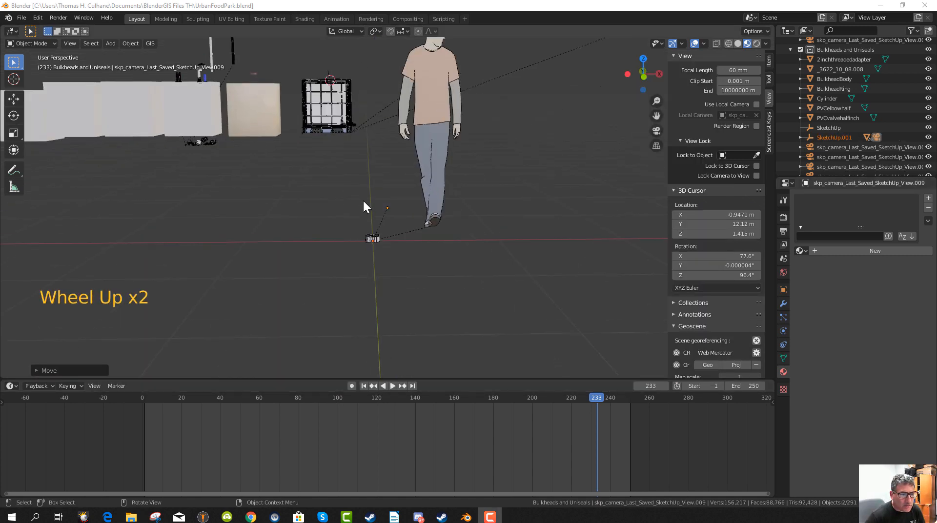
pyautogui.scroll(7, 364, 202)
pyautogui.scroll(-5, 341, 291)
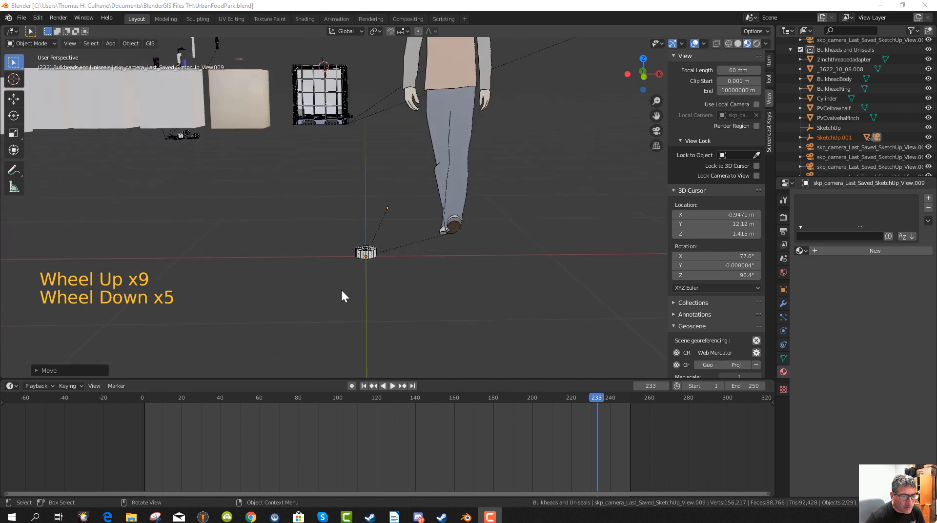
pyautogui.scroll(-6, 342, 291)
pyautogui.moveTo(370, 202); pyautogui.dragTo(217, 182, button='middle')
pyautogui.scroll(3, 263, 198)
pyautogui.click(302, 132)
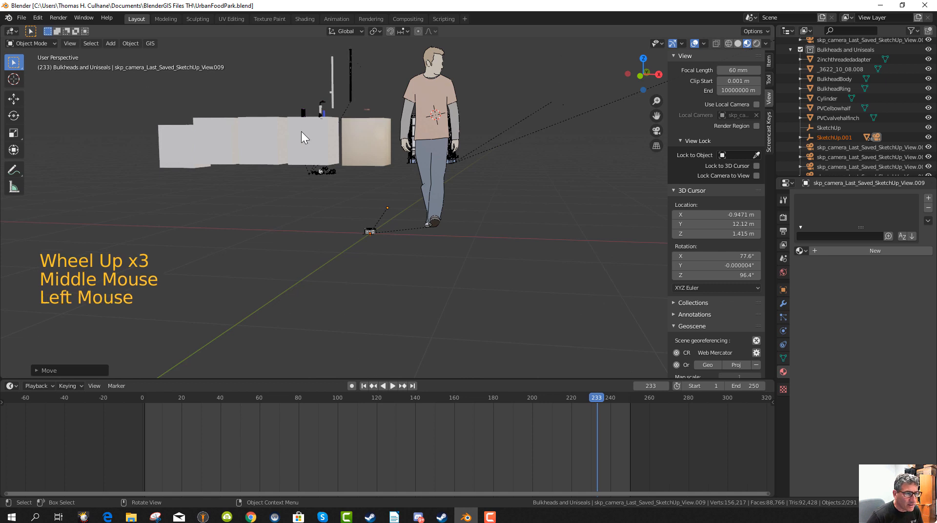
pyautogui.click(320, 140)
pyautogui.scroll(2, 316, 137)
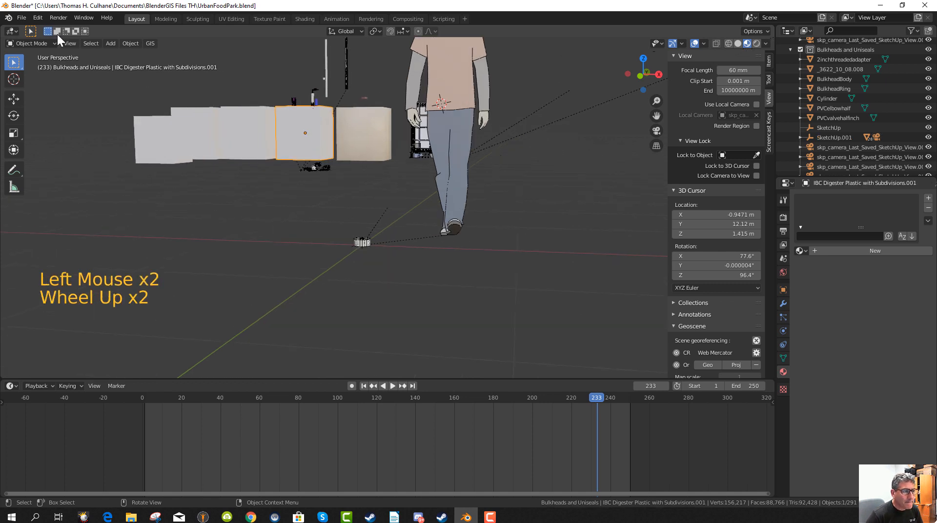
# Import the COLLADA model SanitaryTee.dae from the Sanitary+Tee folder.
pyautogui.click(21, 18)
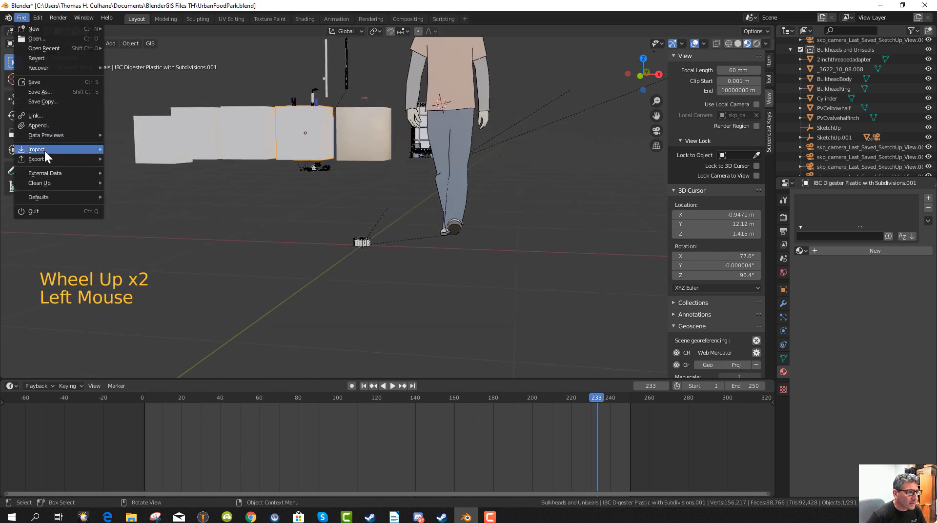
pyautogui.moveTo(44, 149)
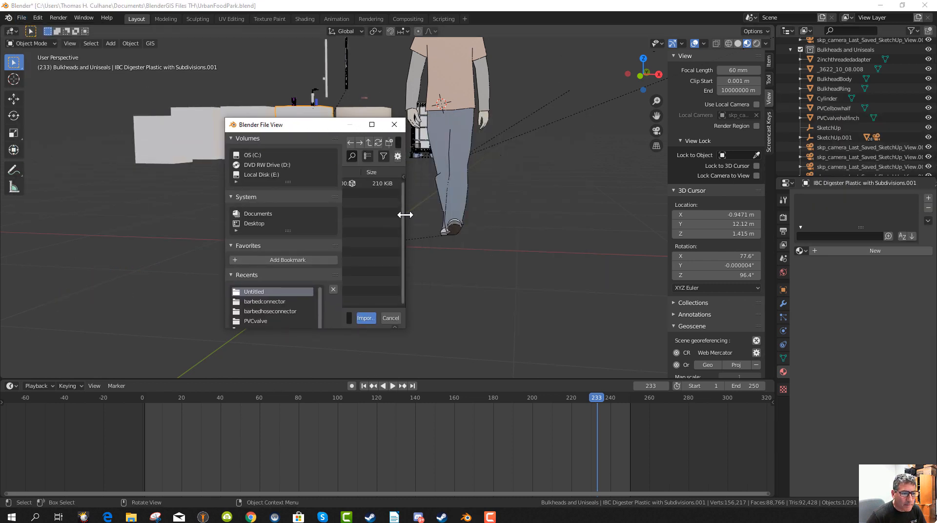
pyautogui.moveTo(405, 215); pyautogui.dragTo(698, 217)
pyautogui.click(377, 142)
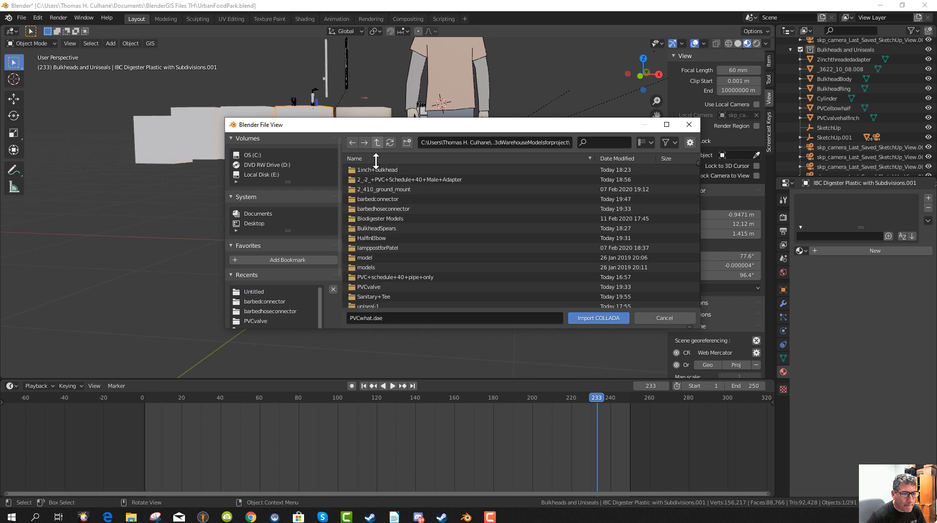
pyautogui.doubleClick(381, 294)
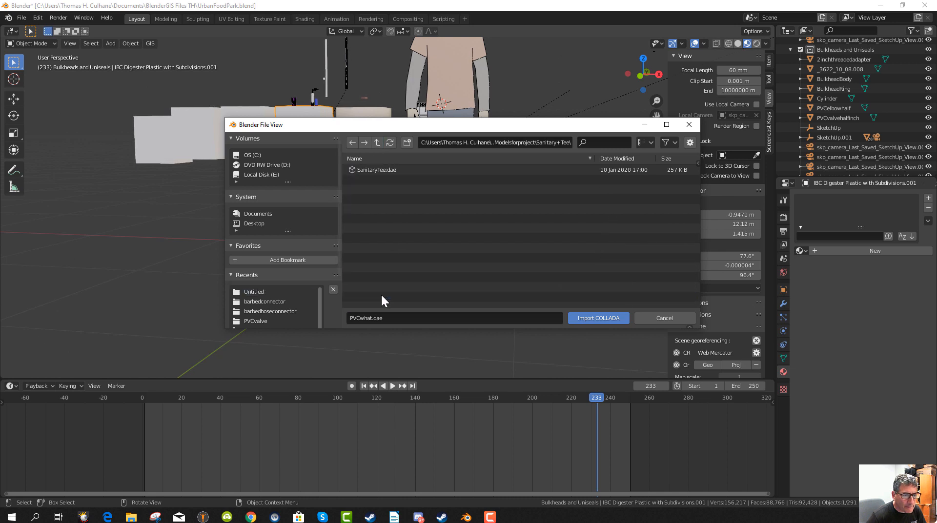
pyautogui.doubleClick(369, 171)
# Look for the imported tee around the scene origin and clear the selection.
pyautogui.scroll(-11, 311, 236)
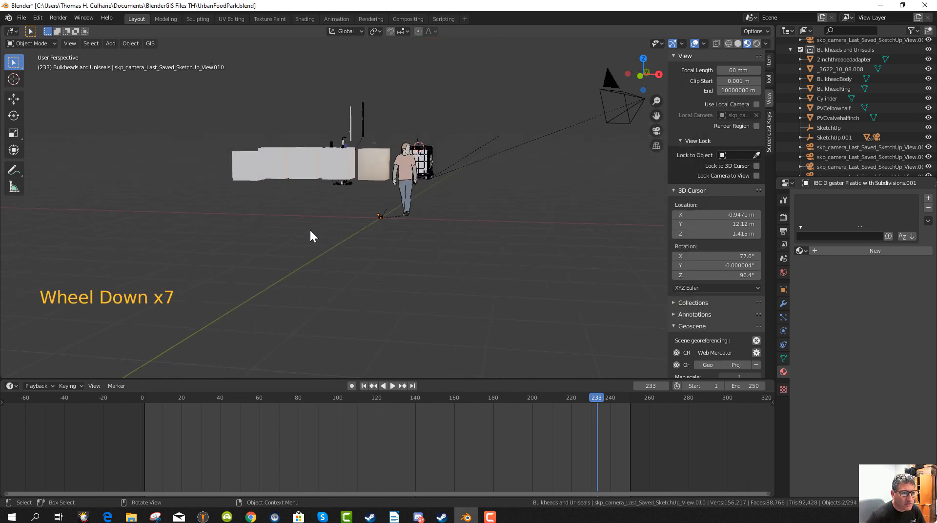
pyautogui.scroll(3, 333, 242)
pyautogui.scroll(11, 414, 235)
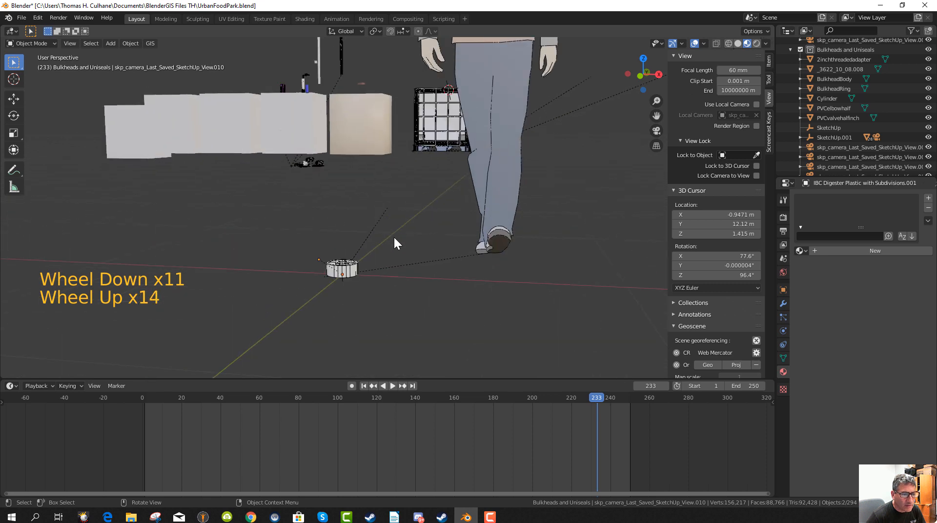
pyautogui.scroll(-4, 406, 281)
pyautogui.press('KP_Decimal')
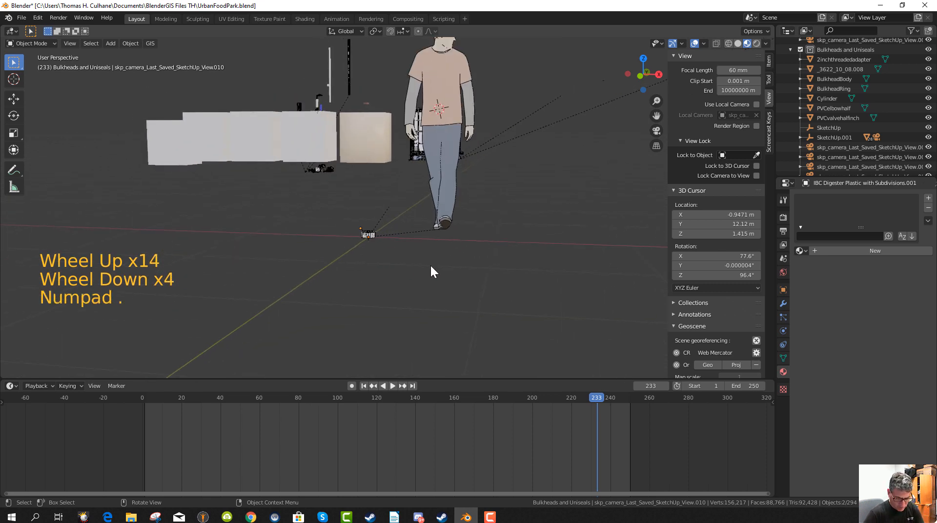
pyautogui.click(352, 229)
pyautogui.click(351, 229)
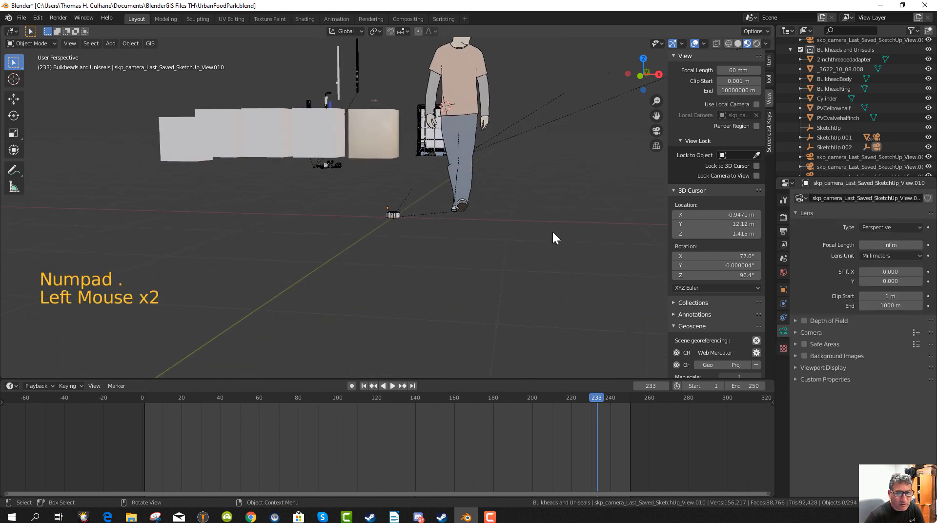
# Select the SketchUp.001 object from the scene list and frame it in the view to inspect it.
pyautogui.scroll(-5, 842, 137)
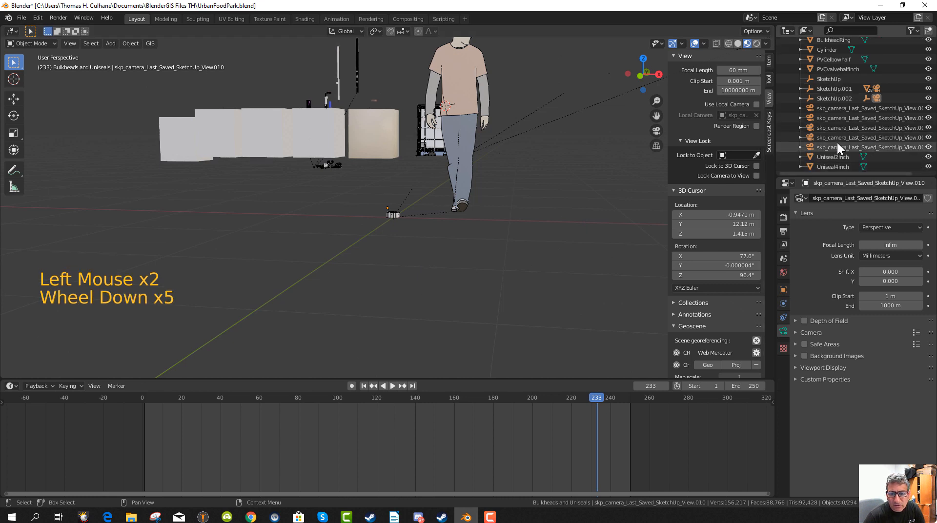
pyautogui.scroll(1, 837, 143)
pyautogui.click(838, 109)
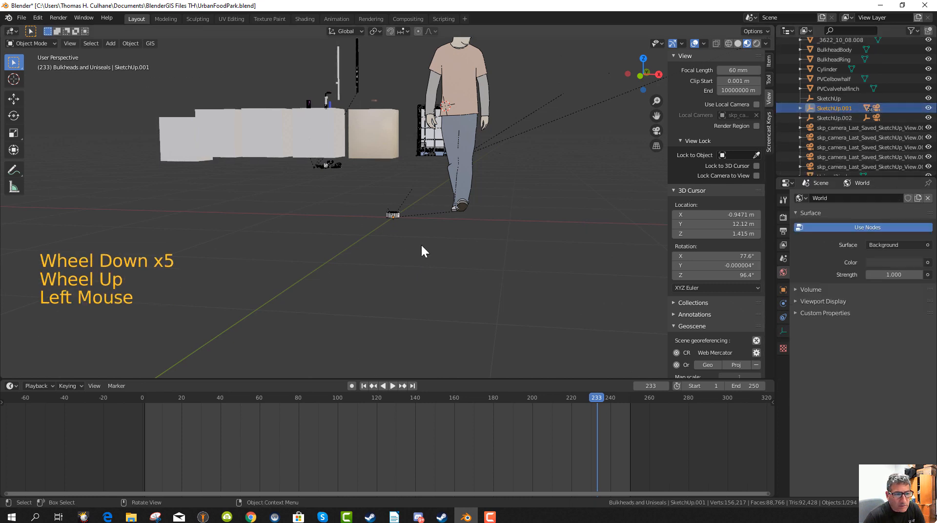
pyautogui.press('KP_Decimal')
pyautogui.scroll(-6, 426, 239)
pyautogui.scroll(-4, 428, 240)
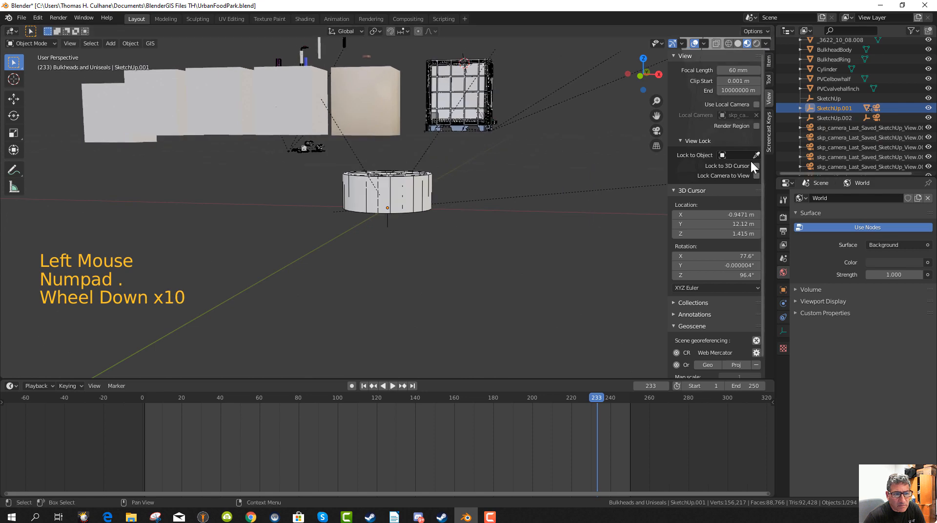
# Select the SketchUp.002 object, frame it in the view and examine the geometry around it.
pyautogui.click(841, 118)
pyautogui.press('KP_Decimal')
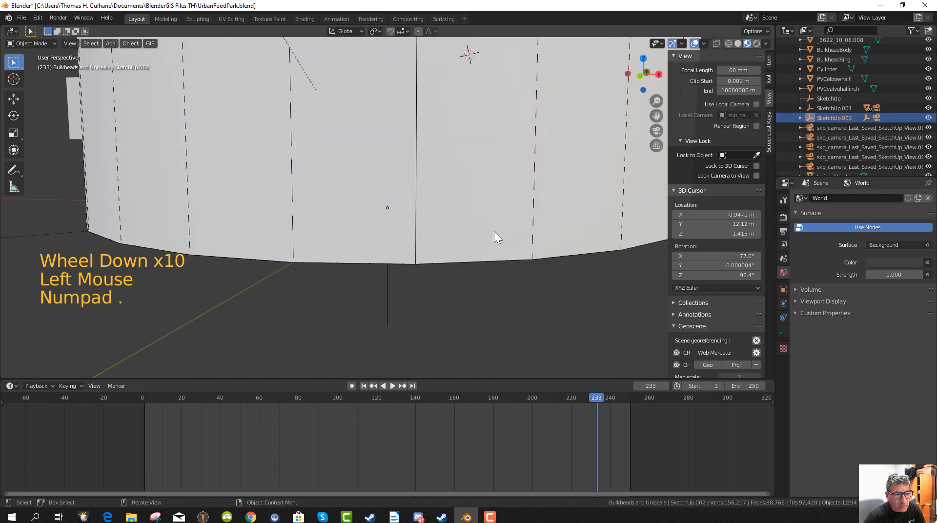
pyautogui.scroll(-4, 494, 231)
pyautogui.scroll(11, 492, 230)
pyautogui.scroll(-6, 493, 233)
pyautogui.scroll(-18, 491, 230)
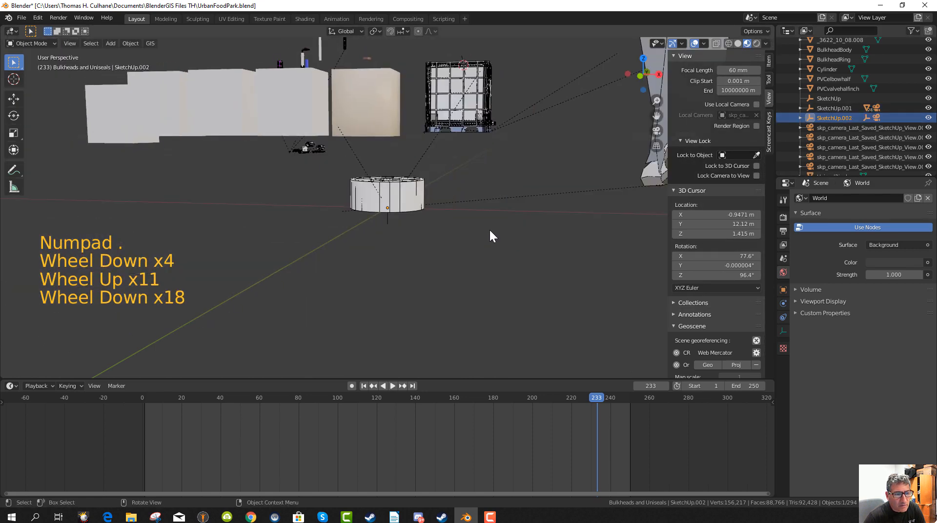
pyautogui.moveTo(280, 242)
pyautogui.mouseDown(button='middle')
pyautogui.moveTo(271, 223)
pyautogui.moveTo(267, 240)
pyautogui.mouseUp(button='middle')
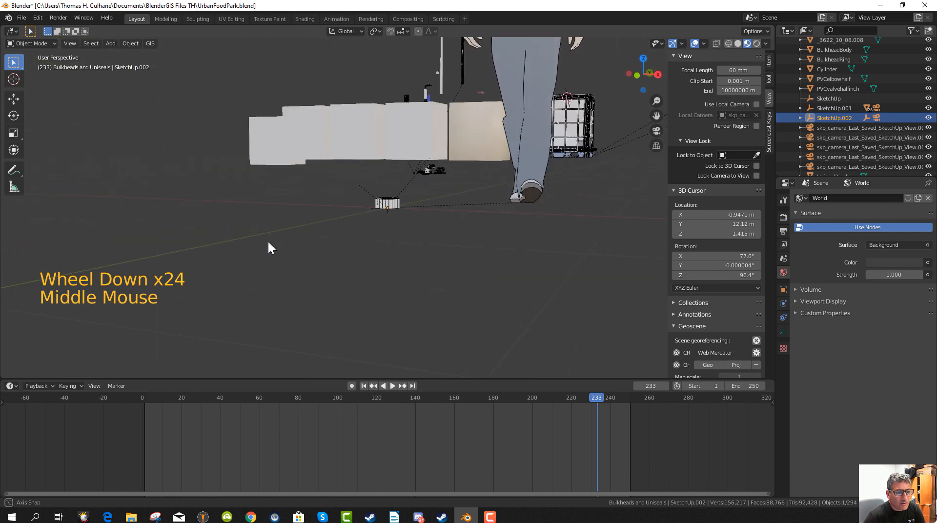
# Survey the whole scene, selecting all objects temporarily to check where the imported geometry lies.
pyautogui.keyDown('shift'); pyautogui.moveTo(208, 153); pyautogui.dragTo(350, 320, button='middle'); pyautogui.keyUp('shift')
pyautogui.click(340, 212)
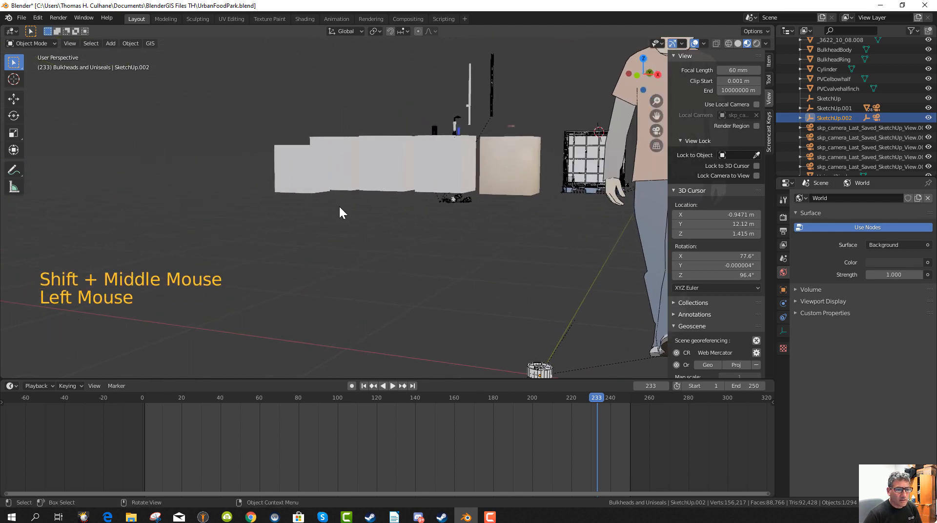
pyautogui.scroll(-3, 359, 248)
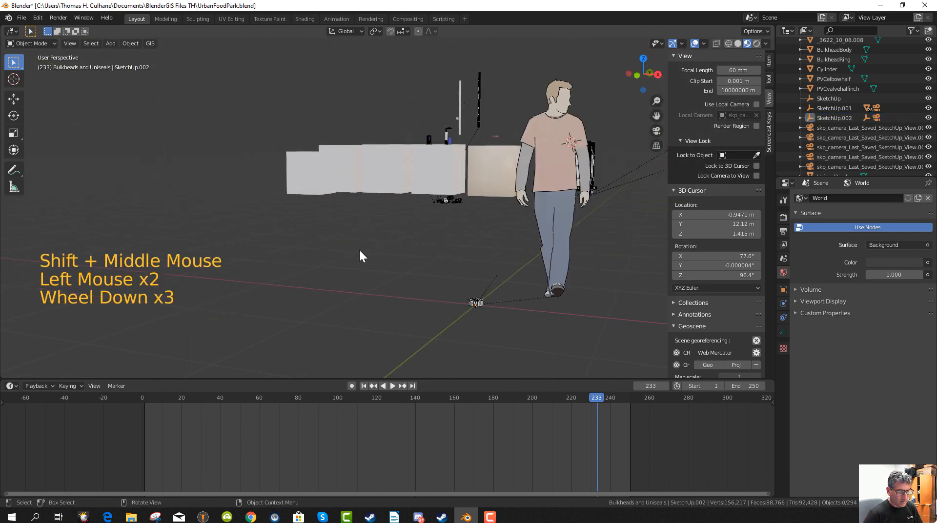
pyautogui.press('a')
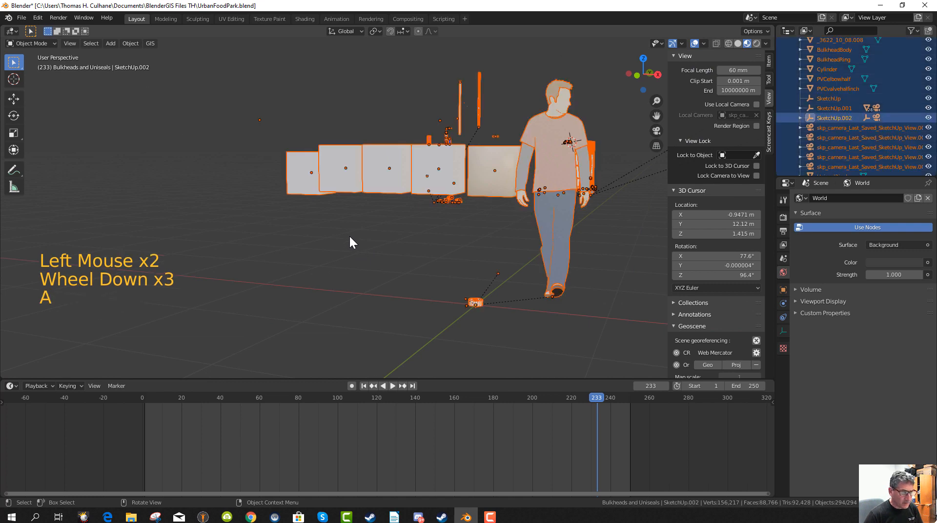
pyautogui.moveTo(329, 231)
pyautogui.mouseDown(button='middle')
pyautogui.moveTo(343, 253)
pyautogui.moveTo(332, 215)
pyautogui.mouseUp(button='middle')
pyautogui.click(332, 215)
pyautogui.scroll(1, 352, 152)
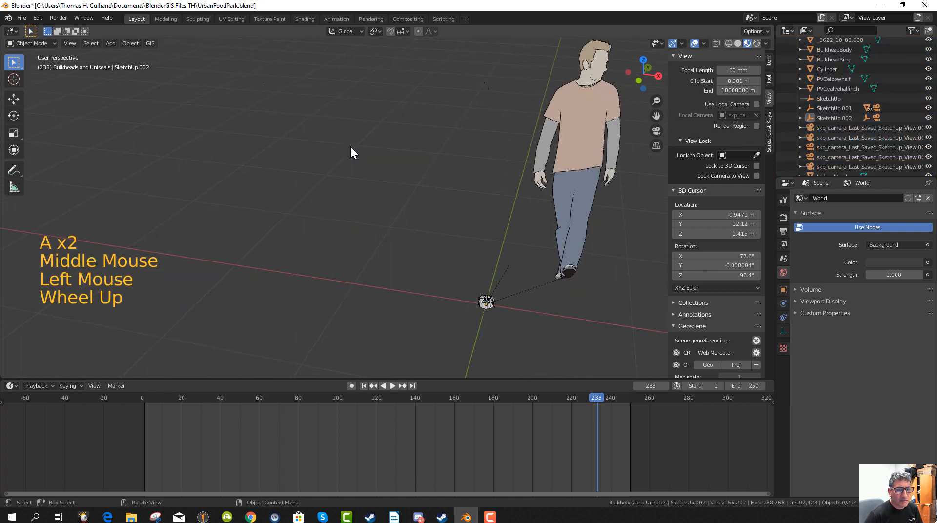
pyautogui.scroll(-13, 337, 149)
pyautogui.keyDown('shift'); pyautogui.moveTo(290, 175); pyautogui.dragTo(419, 315, button='middle'); pyautogui.keyUp('shift')
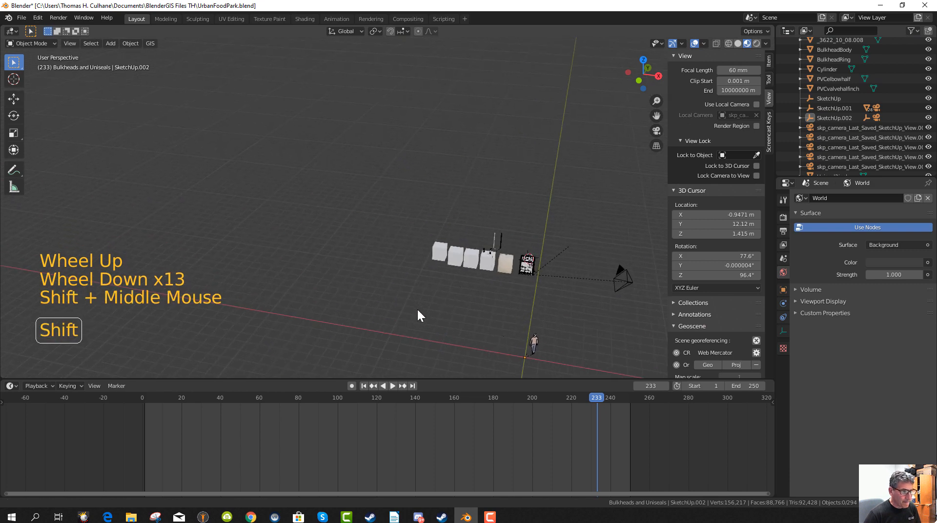
pyautogui.scroll(10, 403, 272)
pyautogui.moveTo(426, 273)
pyautogui.keyDown('shift'); pyautogui.mouseDown(button='middle')
pyautogui.moveTo(264, 167)
pyautogui.moveTo(357, 266)
pyautogui.moveTo(351, 193)
pyautogui.mouseUp(button='middle'); pyautogui.keyUp('shift')
pyautogui.scroll(9, 357, 263)
# Locate the SketchUp empty near the row of digester tanks and delete it.
pyautogui.click(838, 99)
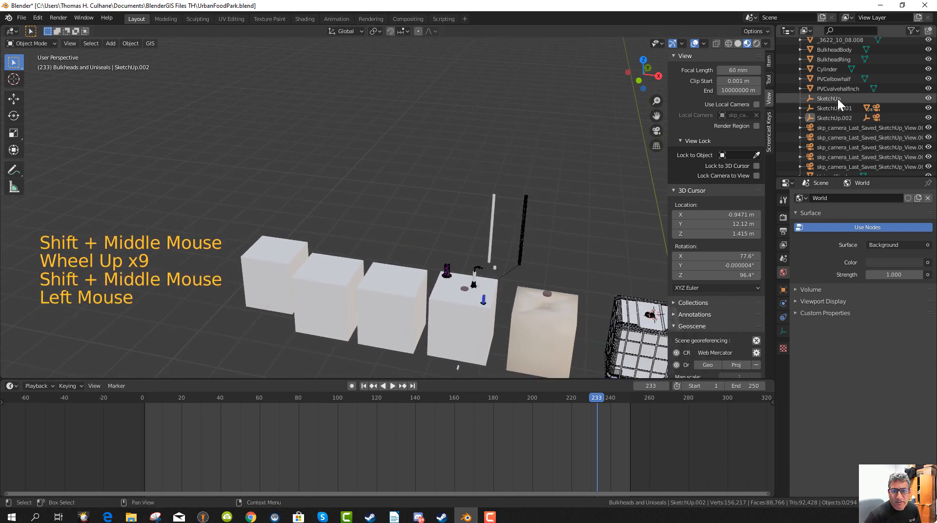
pyautogui.press('KP_Decimal')
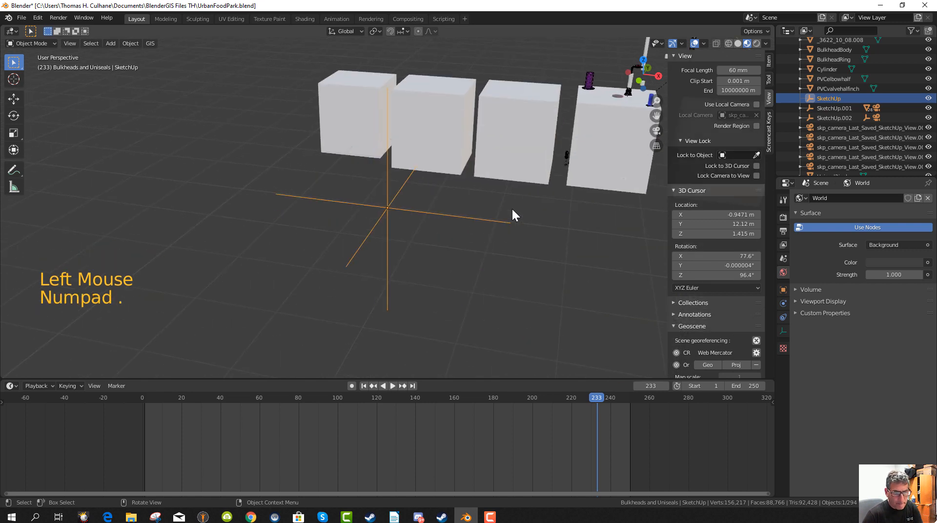
pyautogui.scroll(8, 411, 227)
pyautogui.scroll(13, 409, 228)
pyautogui.scroll(-20, 406, 232)
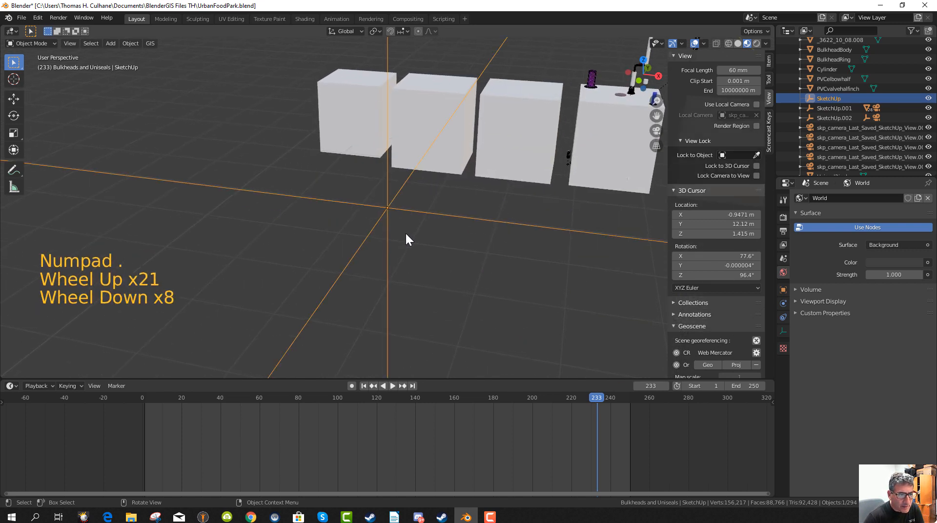
pyautogui.scroll(-5, 400, 228)
pyautogui.scroll(7, 398, 229)
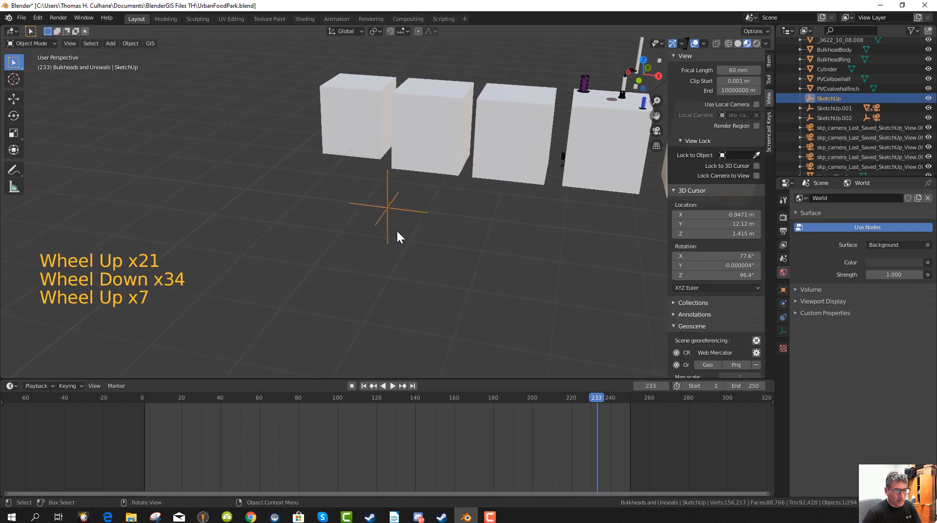
pyautogui.rightClick(824, 98)
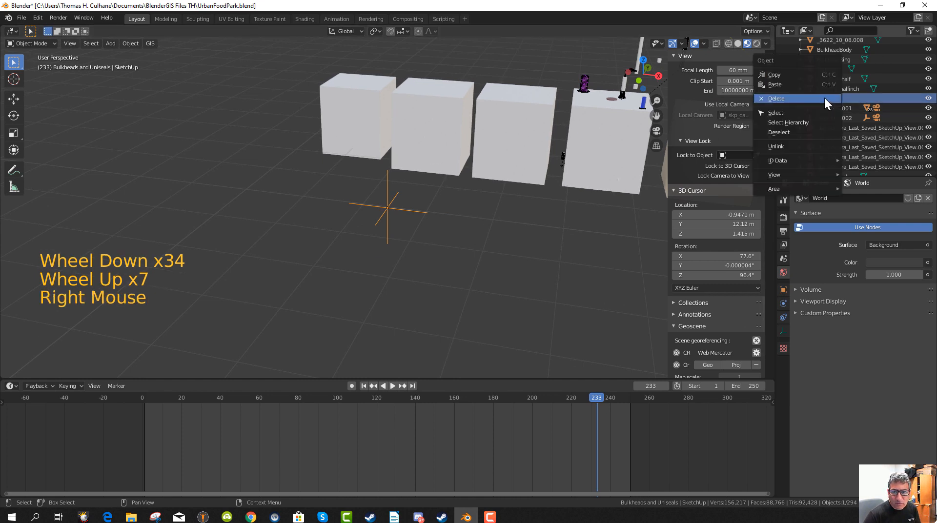
pyautogui.click(819, 97)
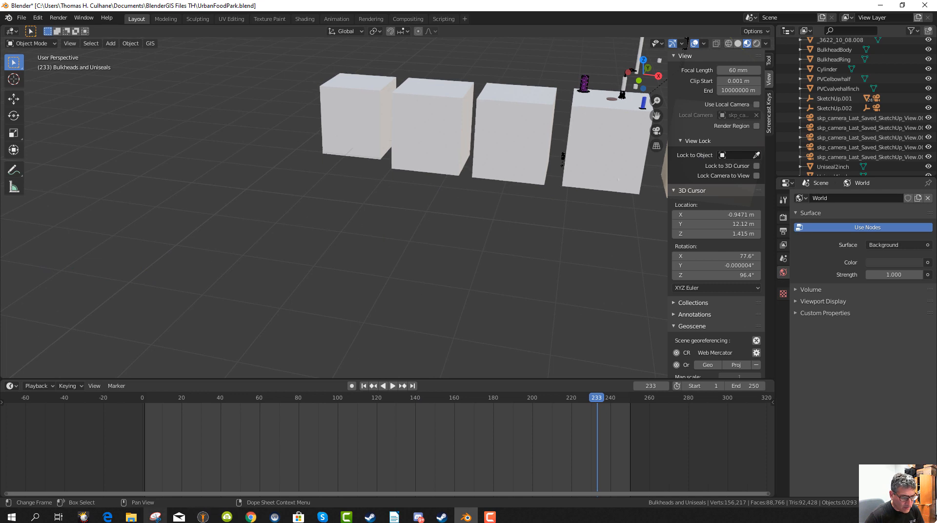
# Switch to the 3D Warehouse results in Chrome, leave the 2" tee's details, and download the 3" PVC sanitary tee as an opened Collada archive.
pyautogui.click(250, 518)
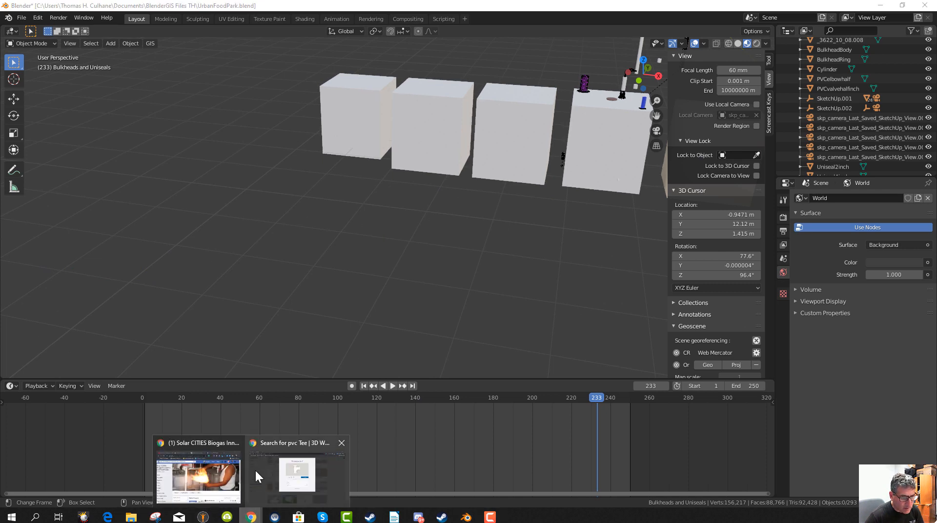
pyautogui.click(296, 448)
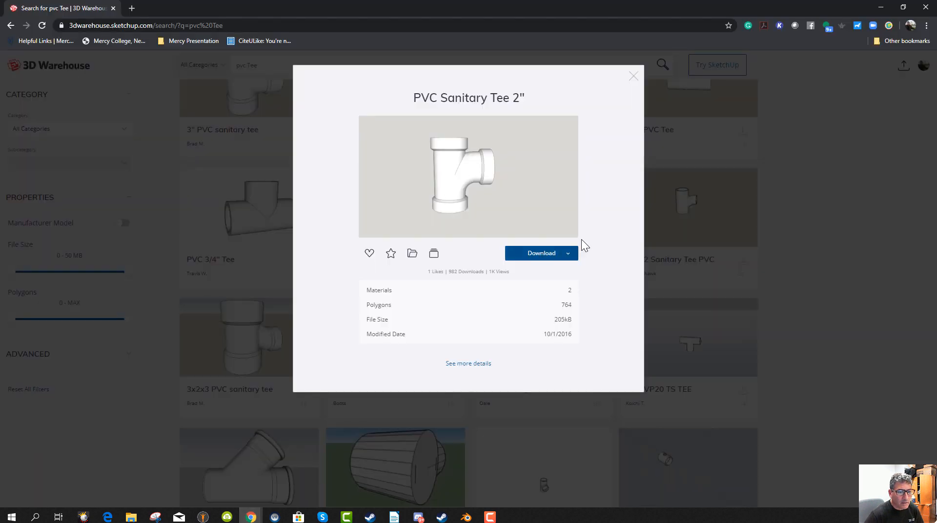
pyautogui.click(637, 76)
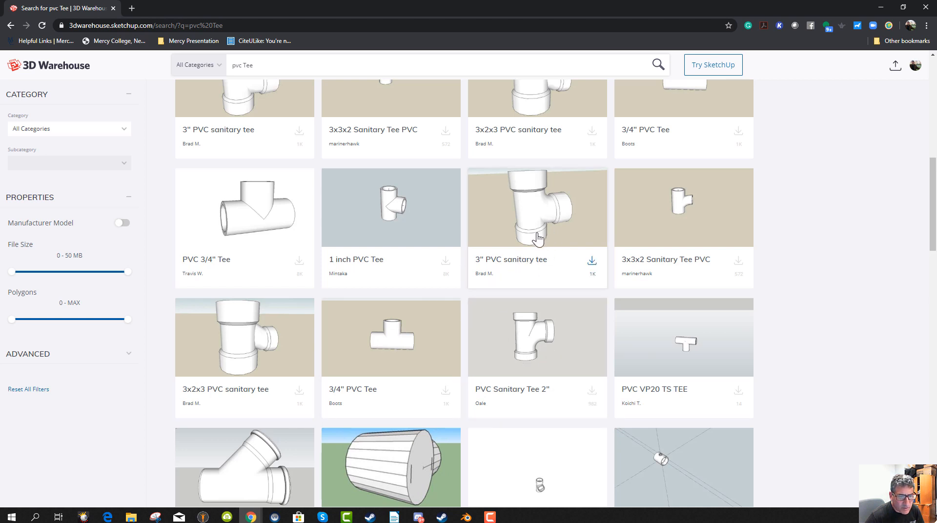
pyautogui.scroll(1, 483, 249)
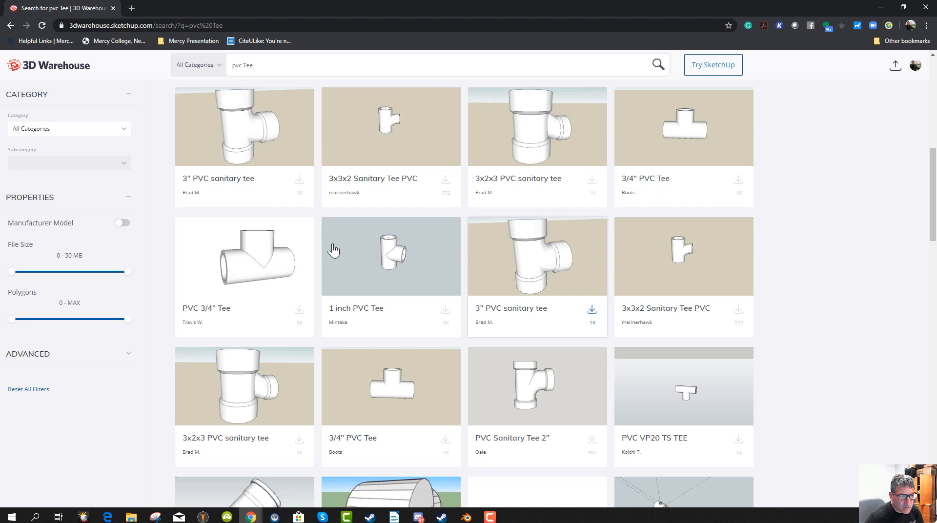
pyautogui.click(299, 183)
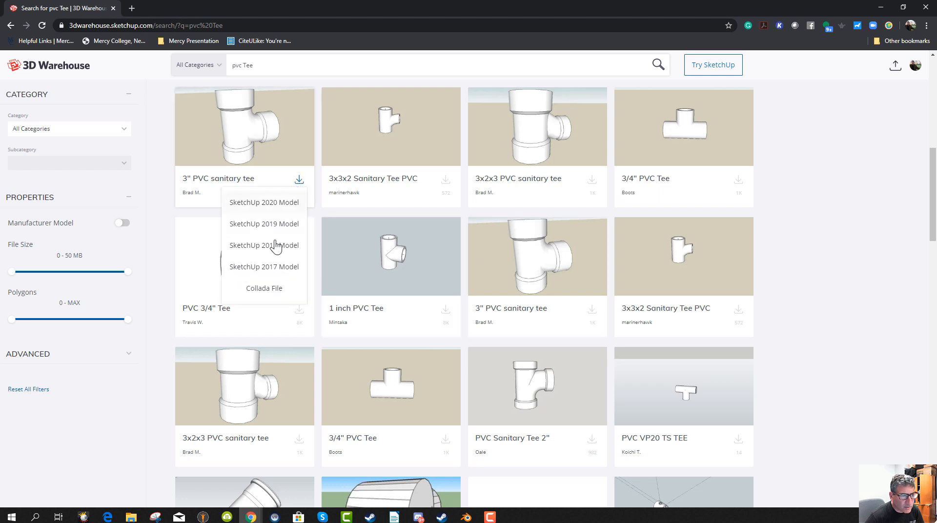
pyautogui.click(264, 288)
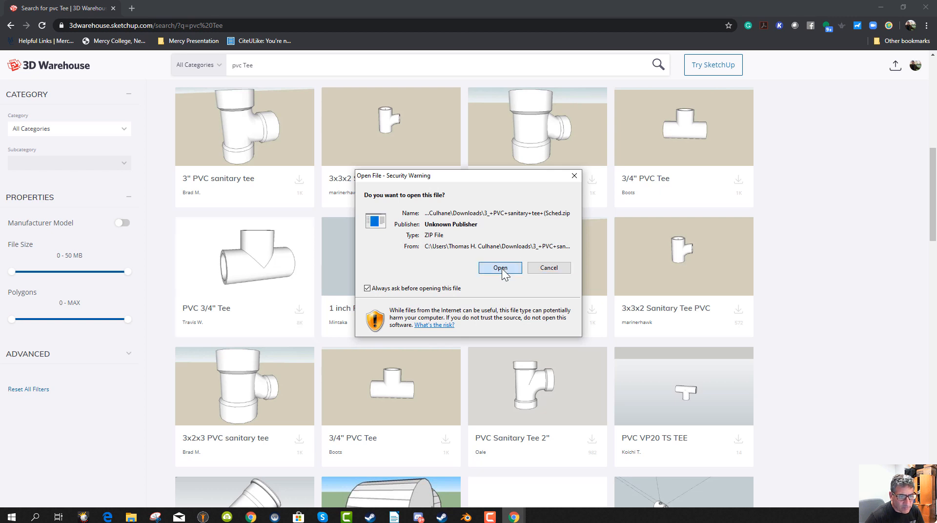
pyautogui.click(501, 268)
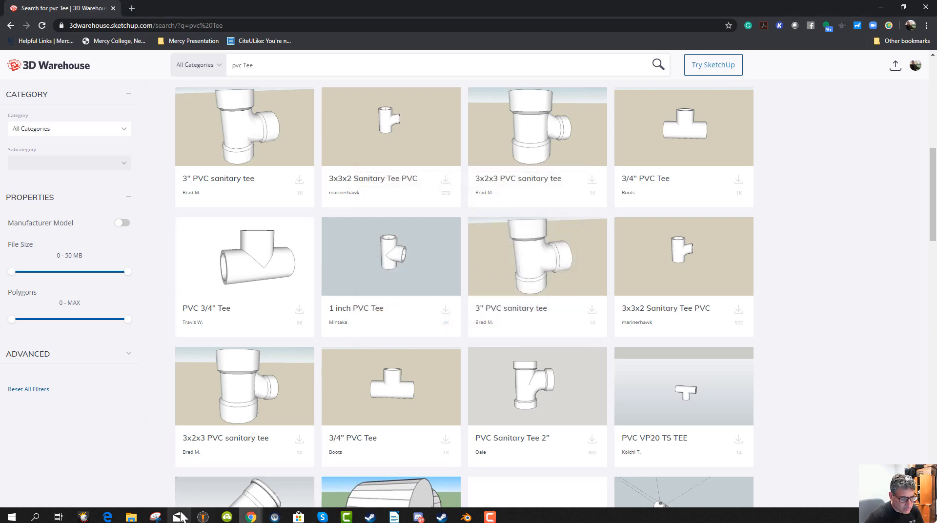
# In File Explorer, move the downloaded 3_+PVC+sanitary+tee+(Sched.zip from Downloads into the 3dWarehouseModelsforproject folder inside BlenderGIS Files TH.
pyautogui.moveTo(131, 517)
pyautogui.click(105, 440)
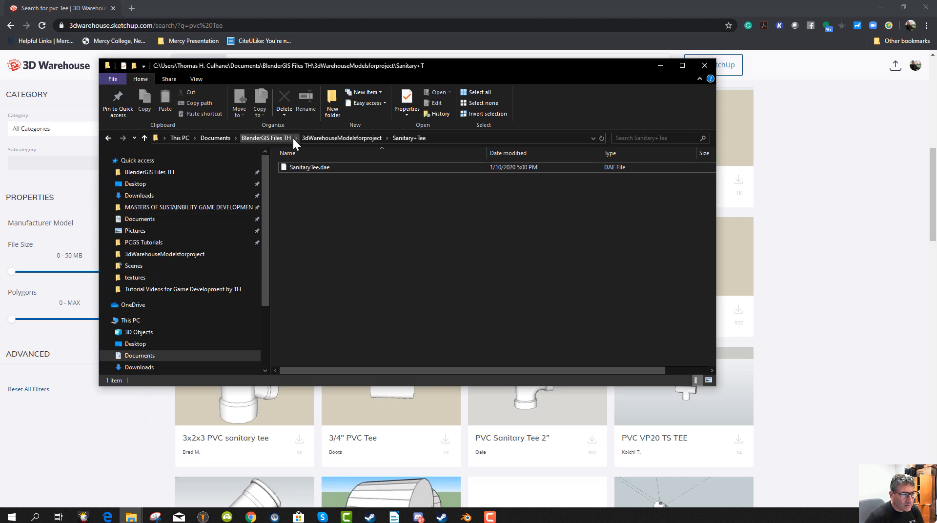
pyautogui.click(318, 138)
pyautogui.click(128, 196)
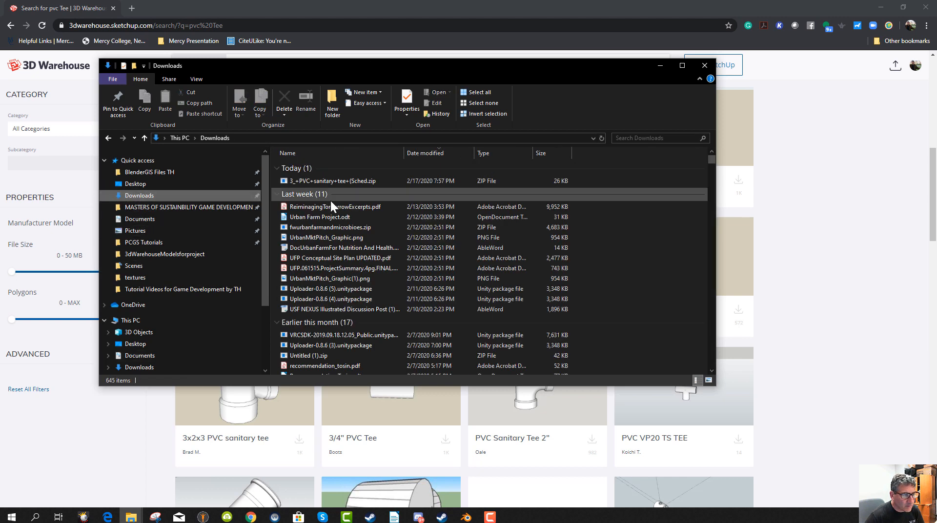
pyautogui.rightClick(320, 182)
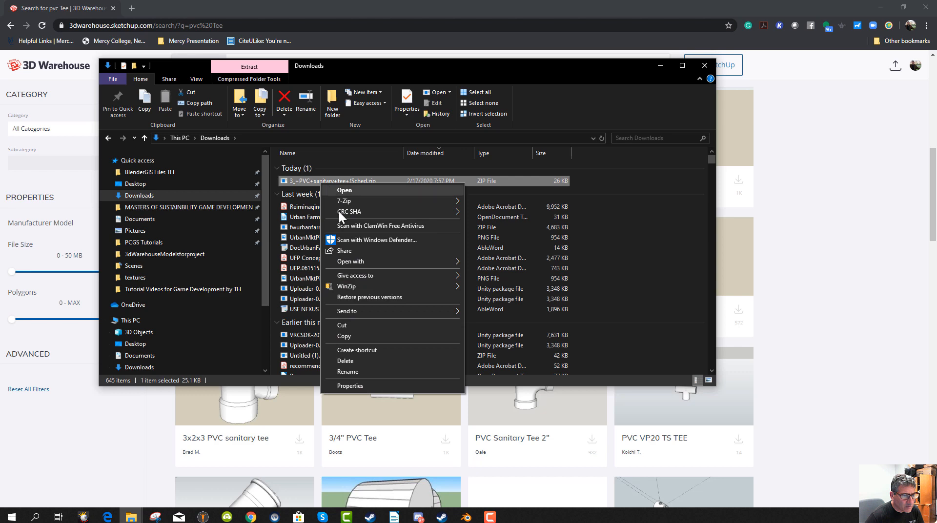
pyautogui.click(358, 325)
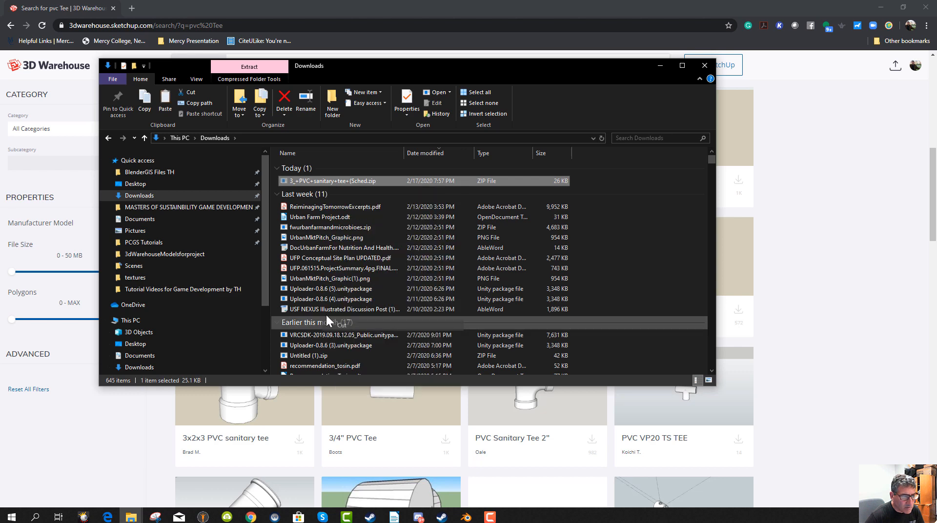
pyautogui.click(150, 173)
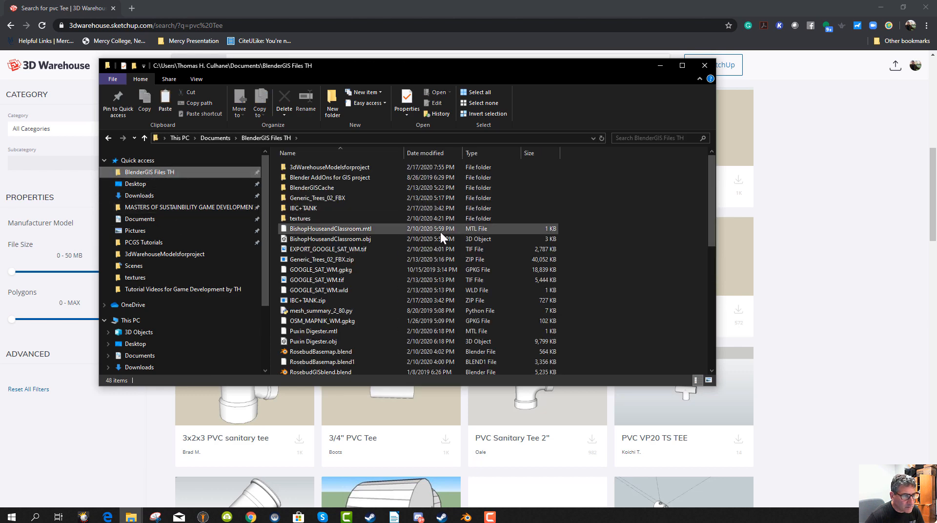
pyautogui.doubleClick(329, 167)
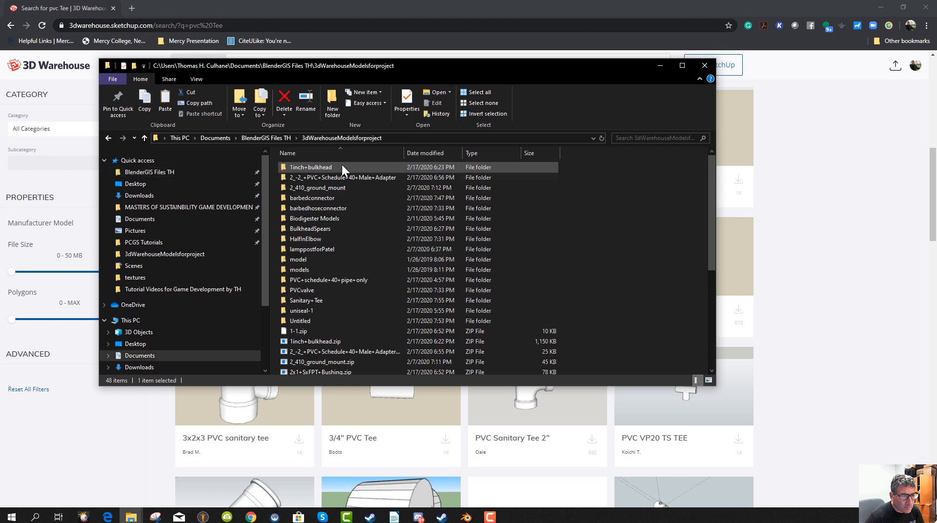
pyautogui.rightClick(528, 224)
pyautogui.click(551, 292)
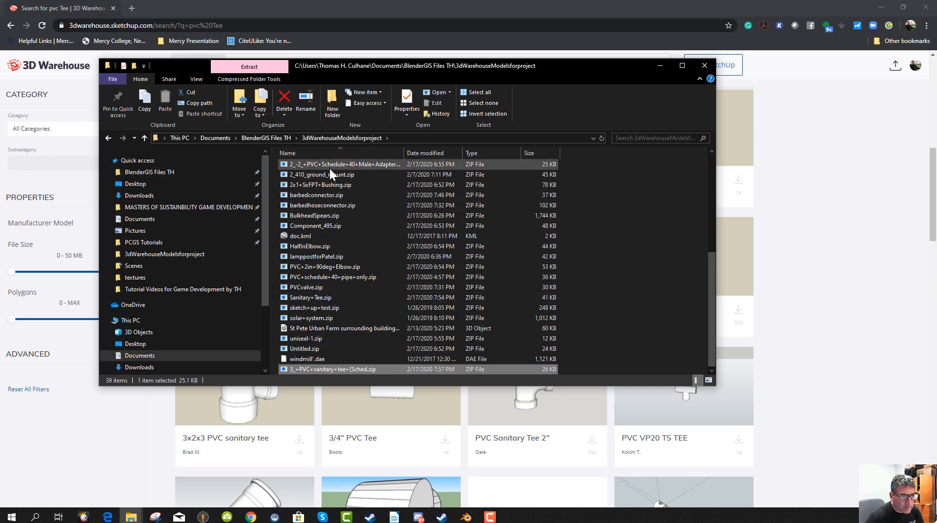
# Extract 3_+PVC+sanitary+tee+(Sched.zip with 7-Zip into a subfolder named after the archive.
pyautogui.scroll(1, 353, 177)
pyautogui.scroll(-1, 354, 178)
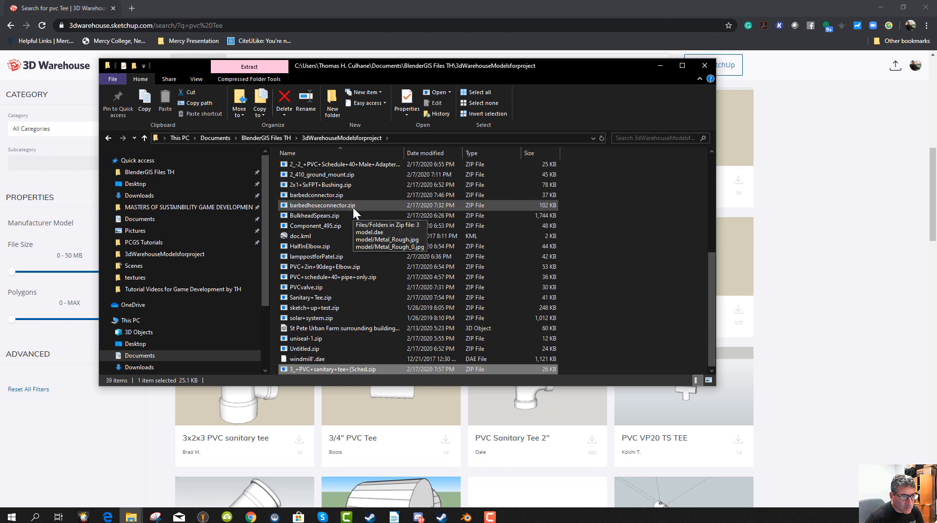
pyautogui.rightClick(314, 370)
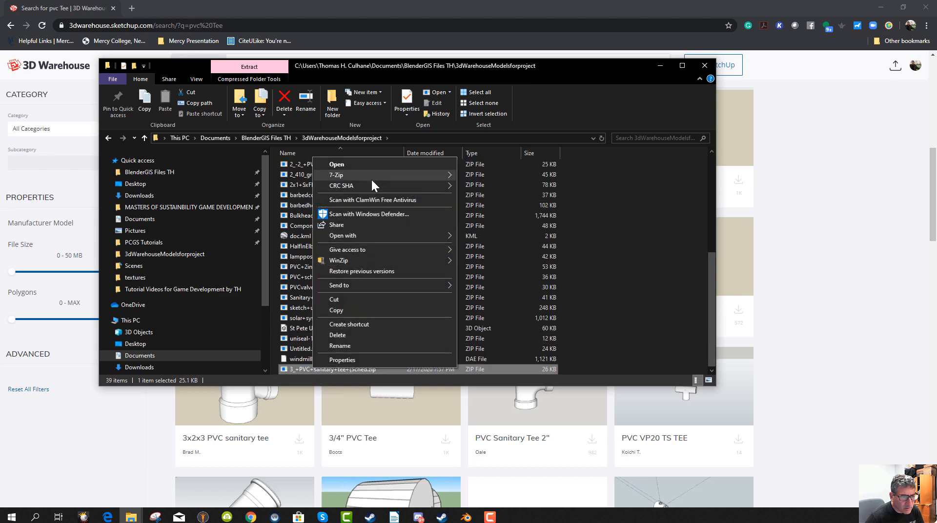
pyautogui.moveTo(393, 176)
pyautogui.click(508, 220)
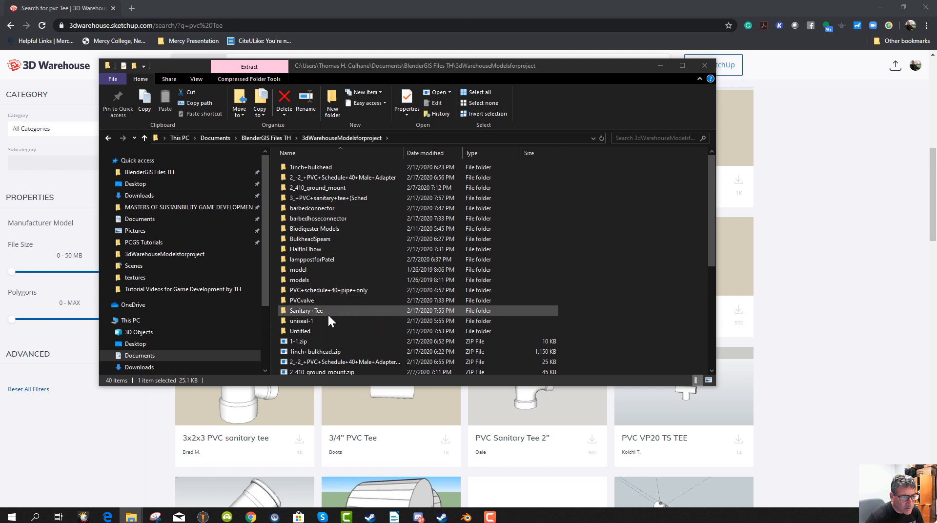
# Rename the extracted model.dae in the 3_+PVC+sanitary+tee+(Sched folder as PVCsanitaryT.dae.
pyautogui.doubleClick(327, 198)
pyautogui.click(298, 168)
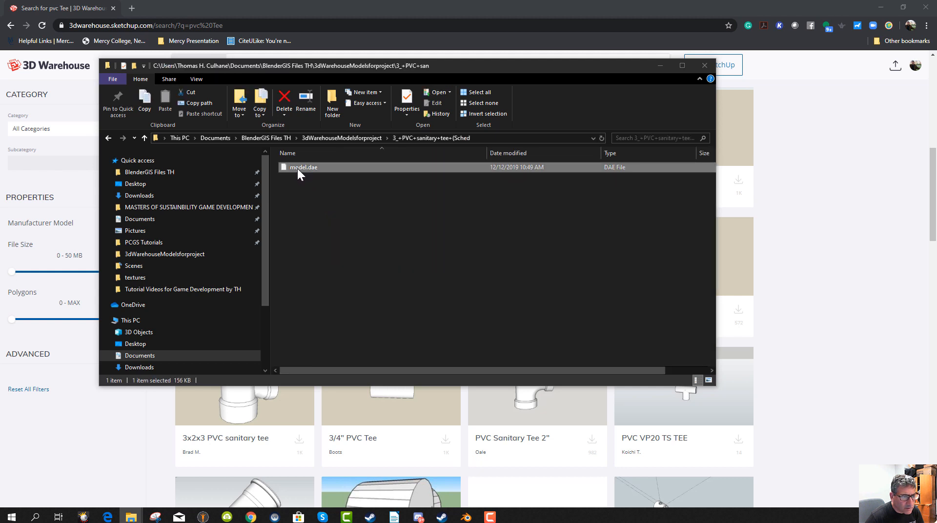
pyautogui.click(297, 168)
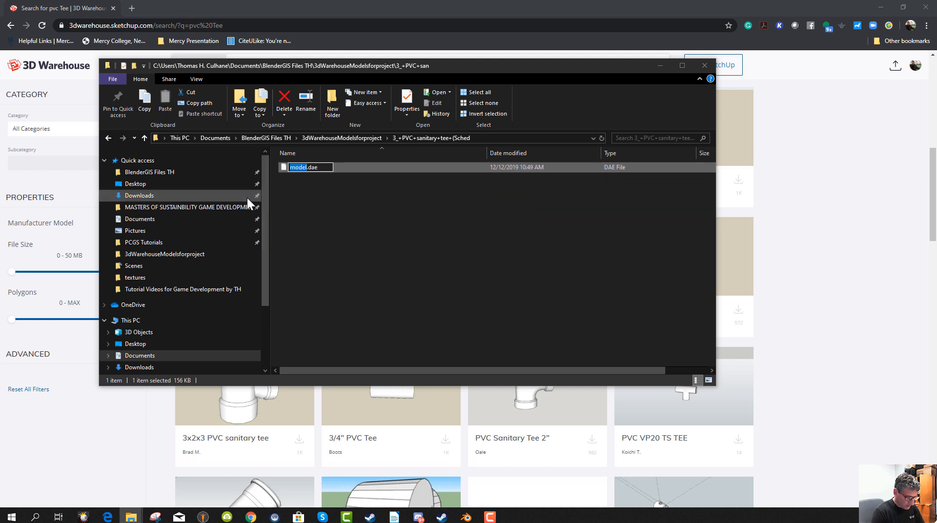
pyautogui.write('PVCsanitary')
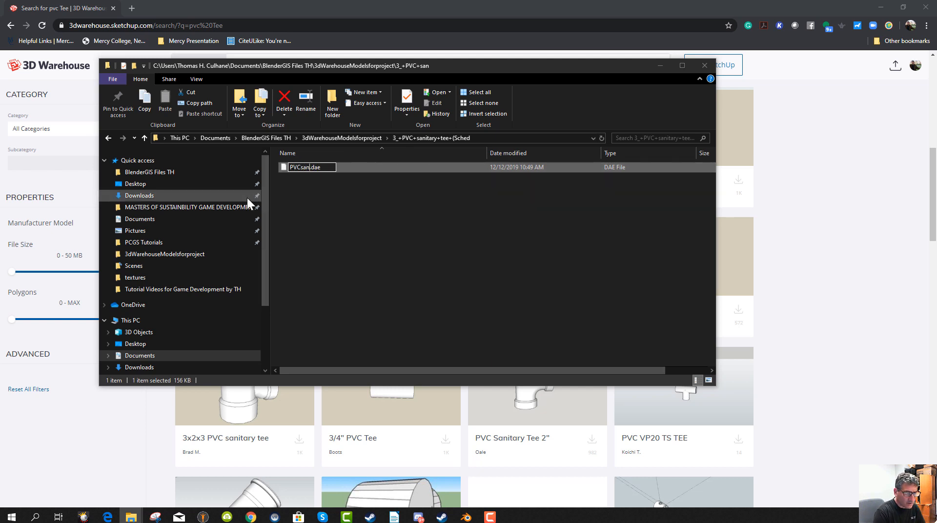
pyautogui.write('T')
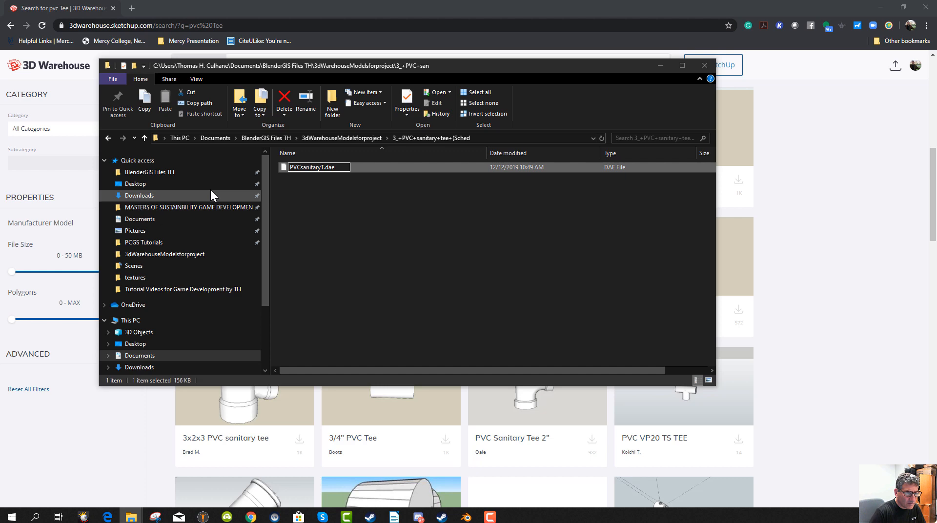
pyautogui.click(306, 203)
# Switch to Blender and import the Collada file PVCsanitaryT.dae from the 3_+PVC+sanitary+tee+(Sched folder.
pyautogui.click(466, 517)
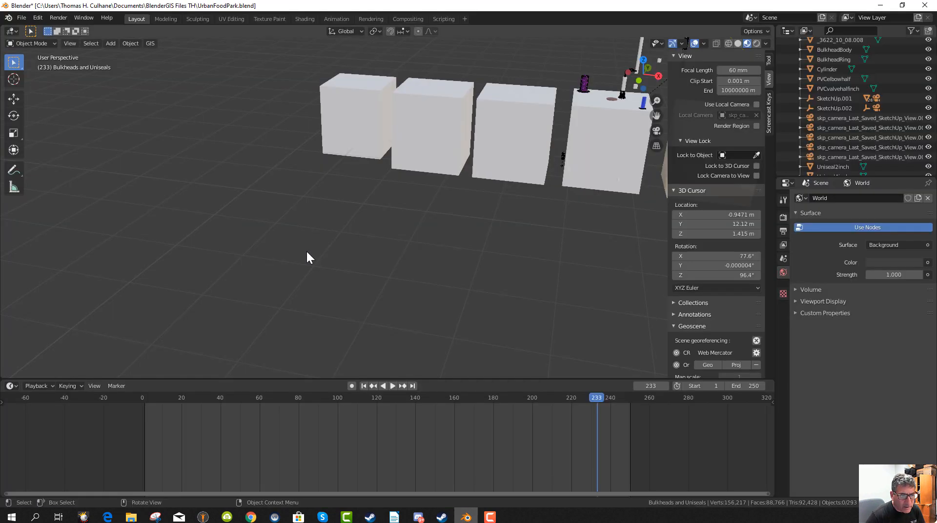
pyautogui.moveTo(369, 231); pyautogui.dragTo(385, 214, button='middle')
pyautogui.click(21, 17)
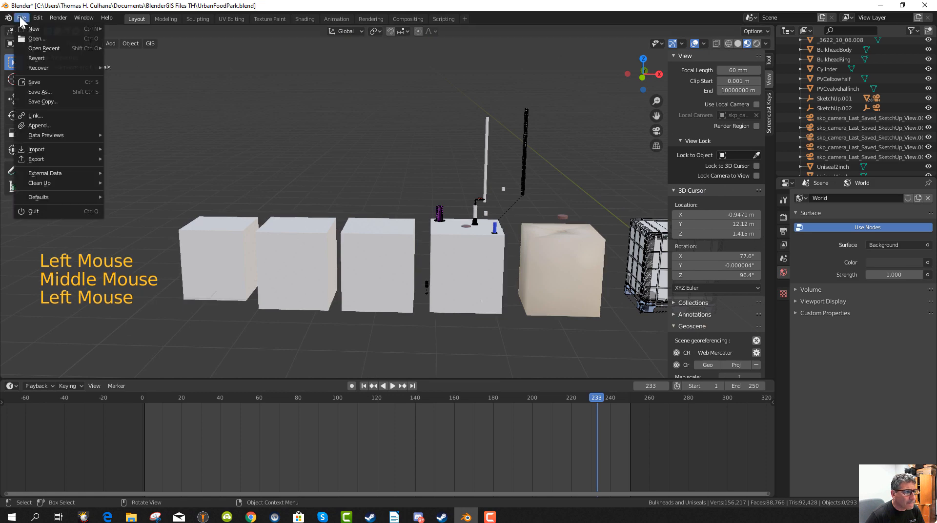
pyautogui.moveTo(59, 148)
pyautogui.click(121, 149)
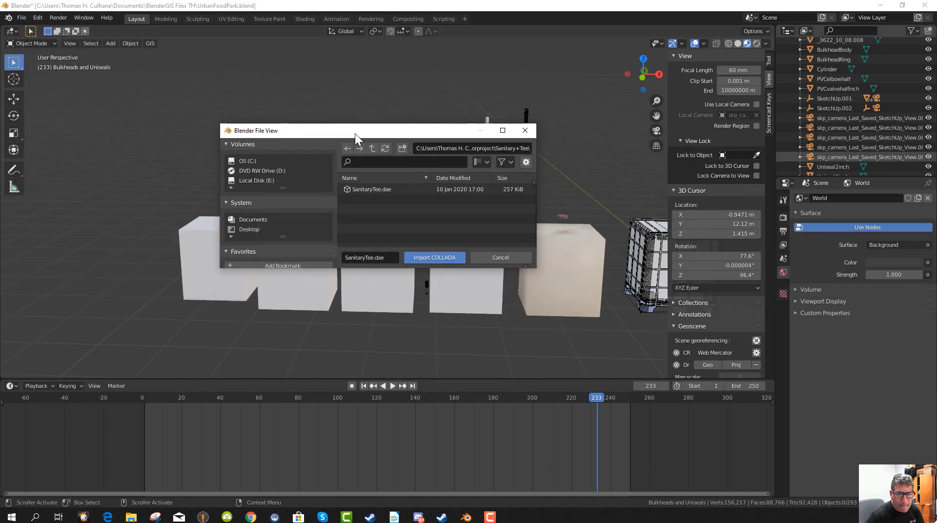
pyautogui.click(372, 149)
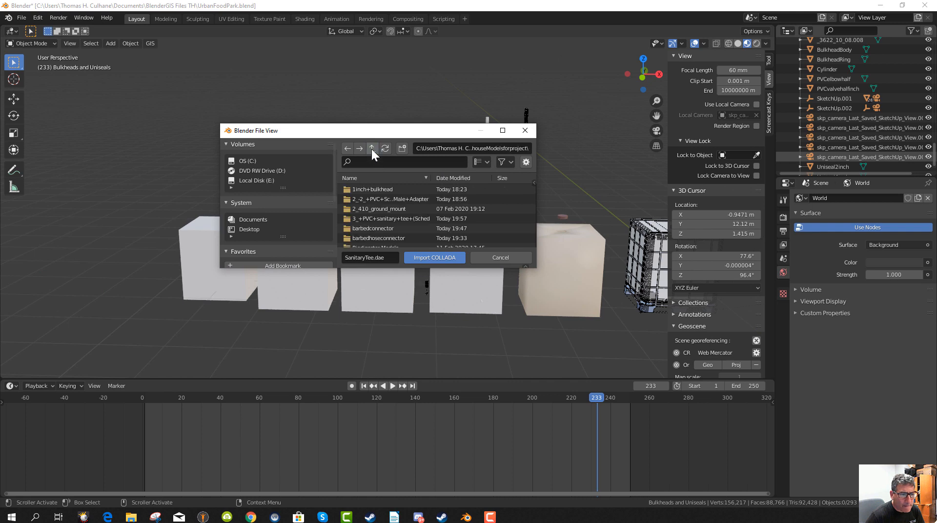
pyautogui.doubleClick(399, 219)
pyautogui.doubleClick(385, 189)
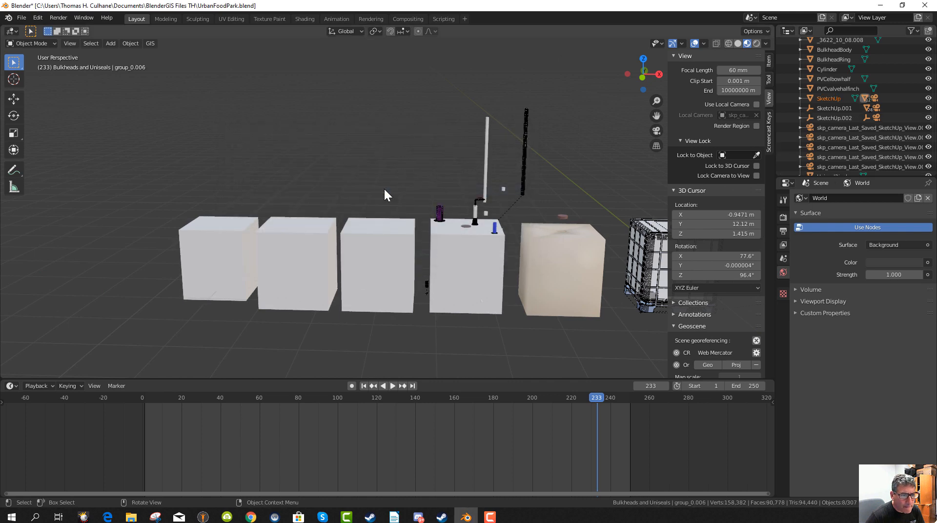
# Frame the imported sanitary tee and move it about 0.4 m clear of the round fitting near the origin.
pyautogui.scroll(-4, 559, 274)
pyautogui.press('KP_Decimal')
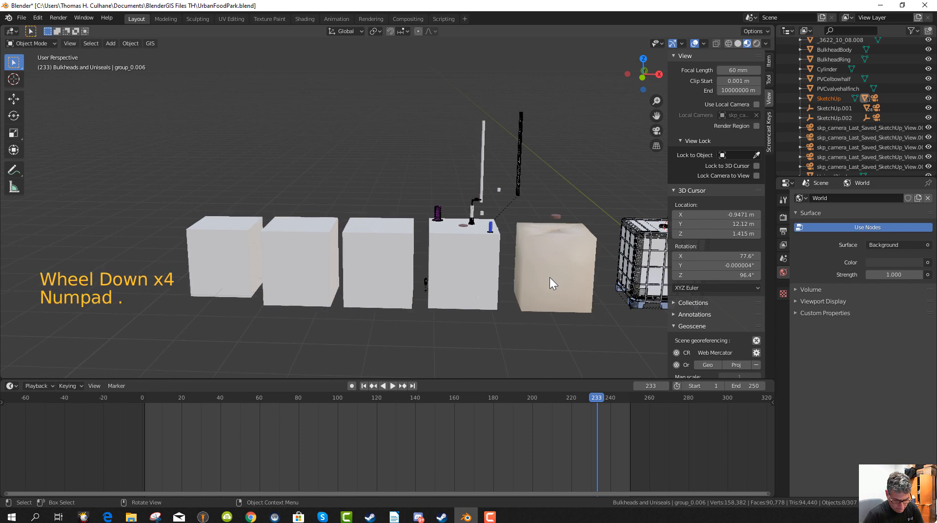
pyautogui.scroll(6, 413, 262)
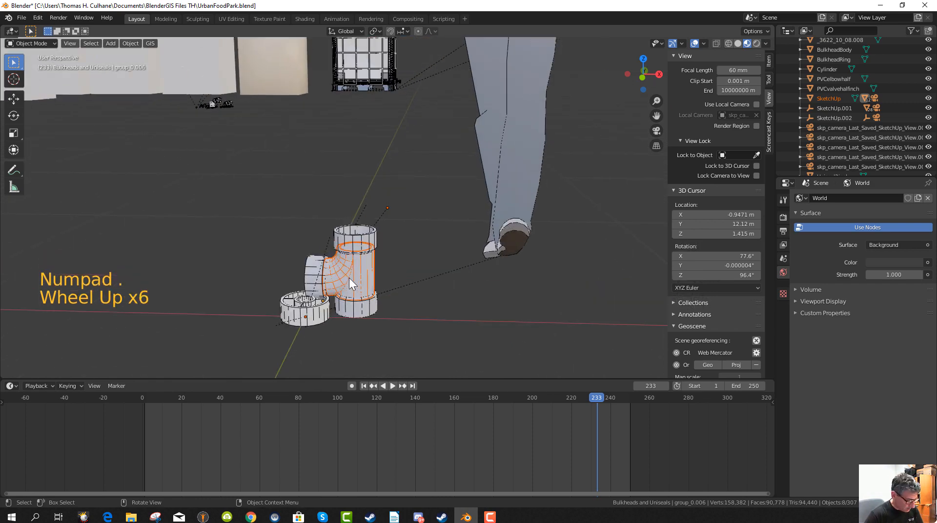
pyautogui.press('g')
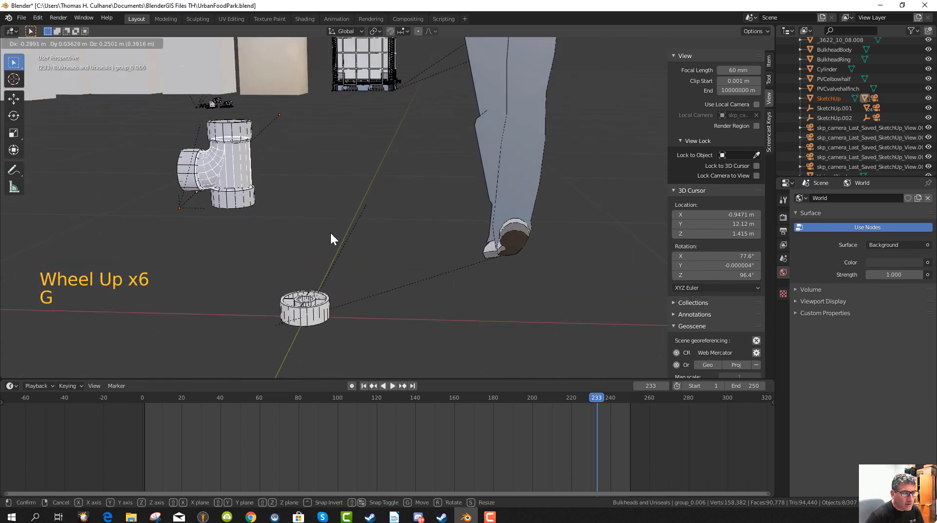
pyautogui.moveTo(331, 239); pyautogui.dragTo(264, 195, button='middle')
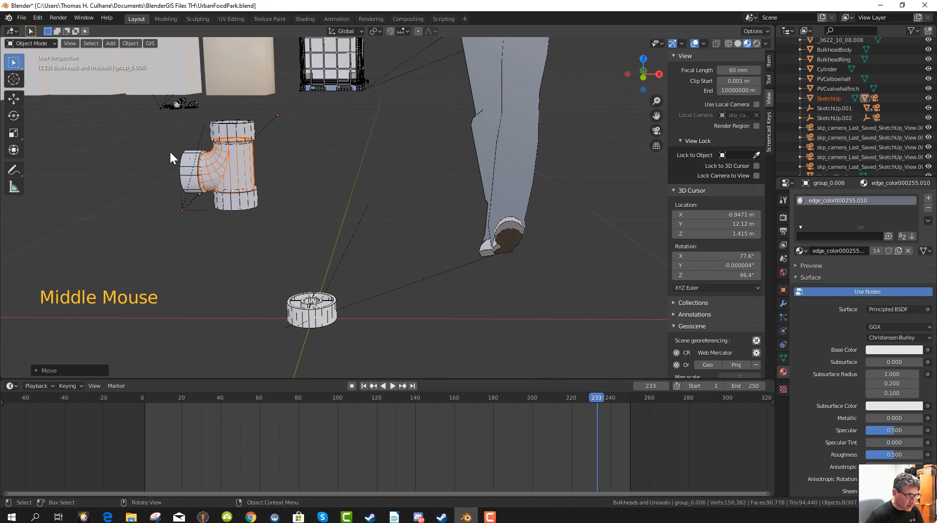
# Select all parts of the sanitary tee and join them into one object.
pyautogui.moveTo(194, 183)
pyautogui.mouseDown(button='middle')
pyautogui.moveTo(198, 176)
pyautogui.moveTo(188, 196)
pyautogui.mouseUp(button='middle')
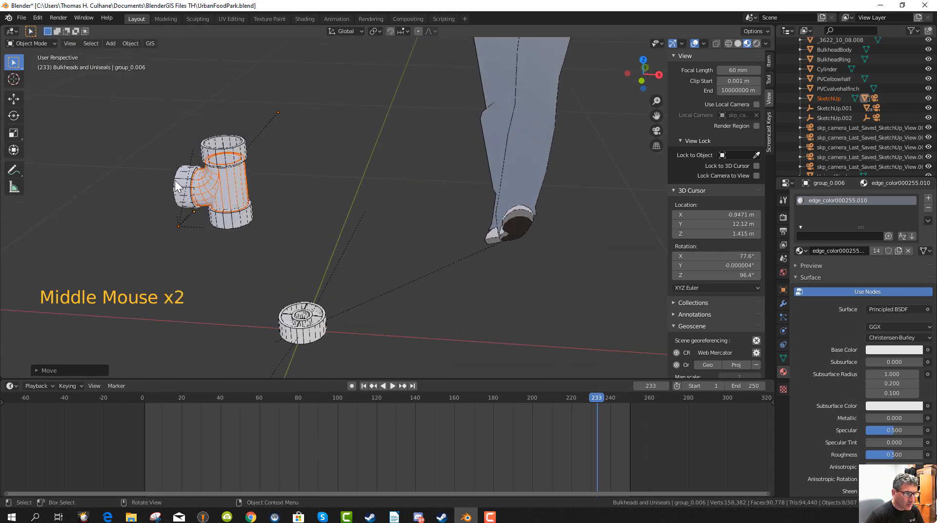
pyautogui.press('b')
pyautogui.moveTo(159, 113); pyautogui.dragTo(270, 257)
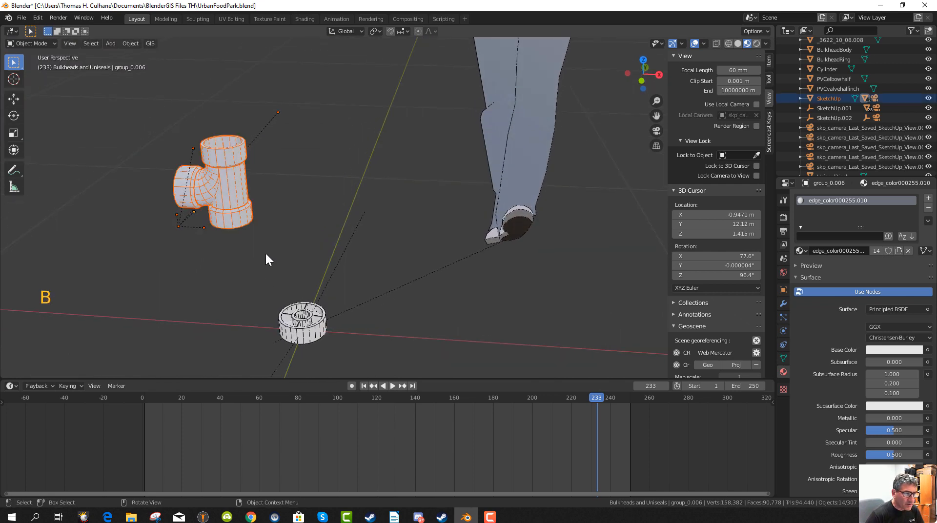
pyautogui.press('ctrl')
pyautogui.hotkey('ctrl', 'j')
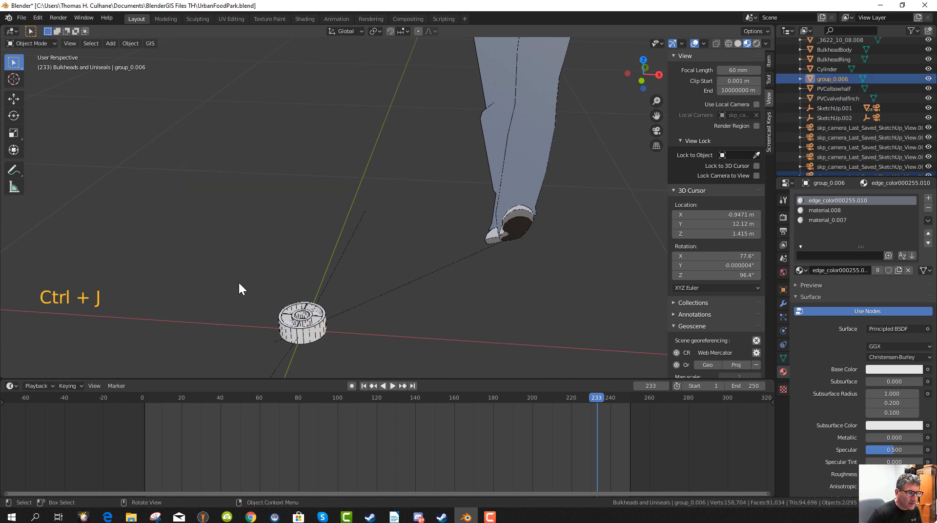
# Move the joined sanitary tee several metres along negative X, clear of the standing figure.
pyautogui.scroll(-20, 336, 261)
pyautogui.scroll(9, 334, 203)
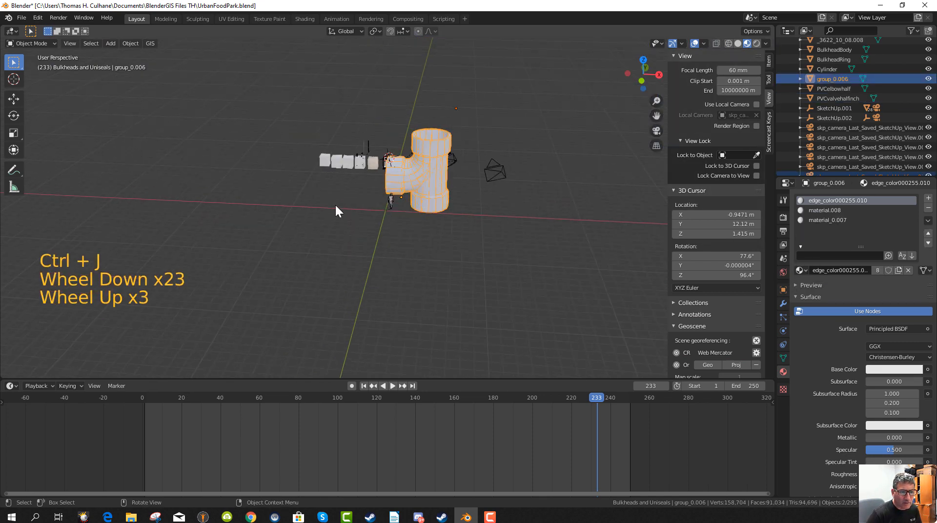
pyautogui.scroll(-3, 454, 220)
pyautogui.press('g')
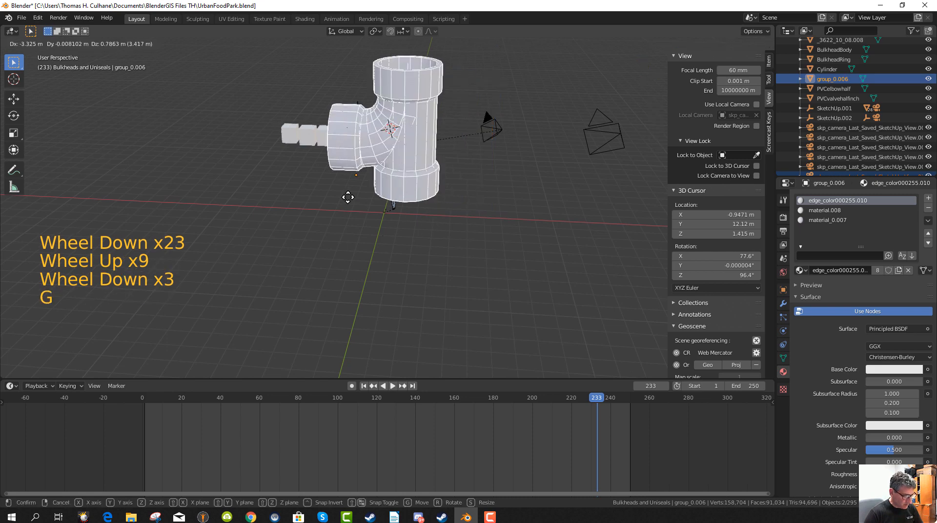
pyautogui.click(195, 218)
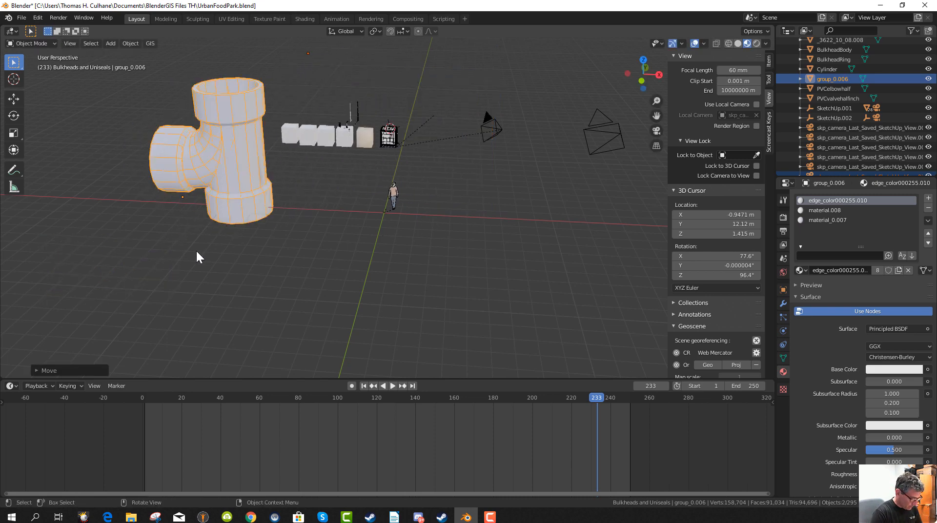
# Clear the tee's parent while keeping its transformation, and move the tee slightly lower.
pyautogui.hotkey('alt', 'p')
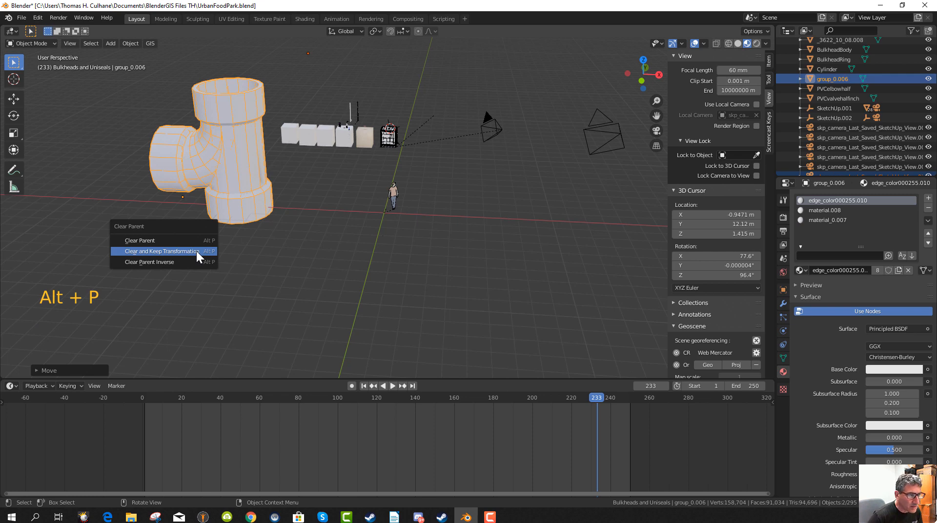
pyautogui.click(196, 251)
pyautogui.rightClick(310, 53)
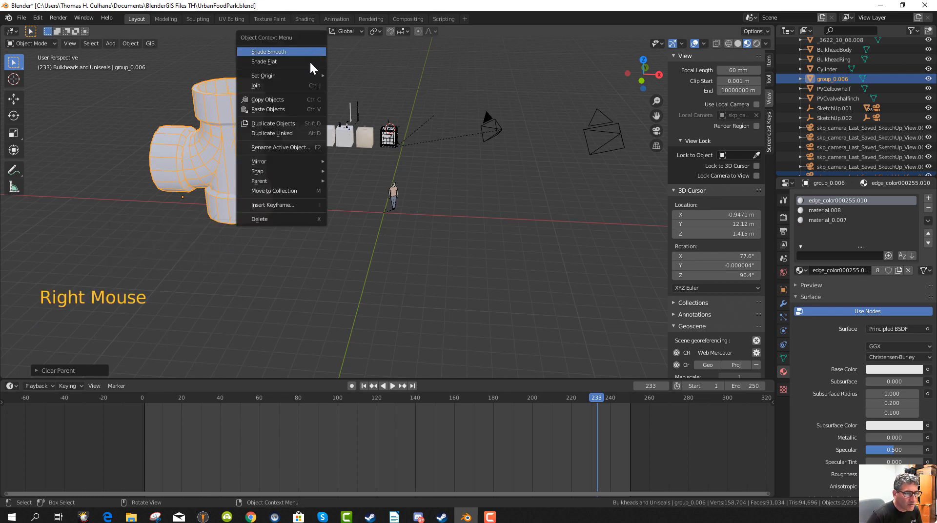
pyautogui.click(224, 181)
pyautogui.press('g')
pyautogui.click(233, 225)
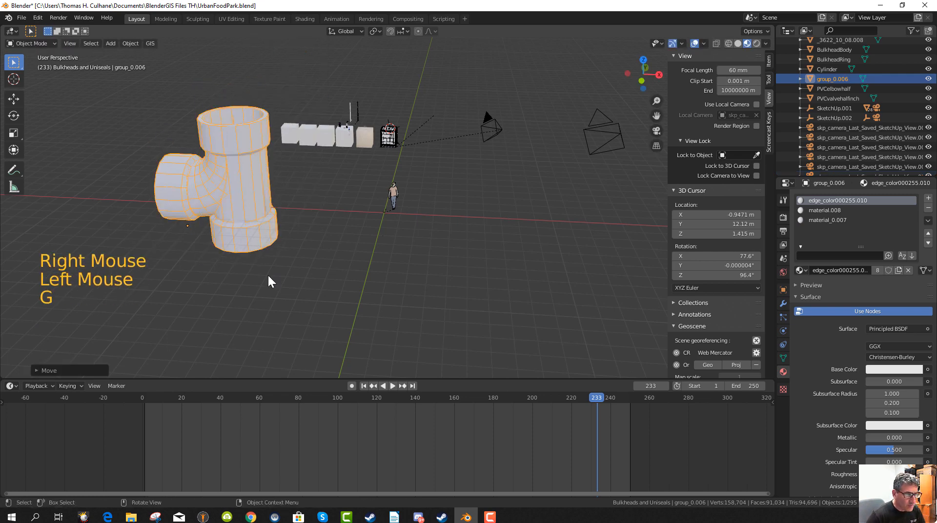
# Reselect only the tee and set its origin to its geometry.
pyautogui.click(267, 274)
pyautogui.press('g')
pyautogui.click(251, 210)
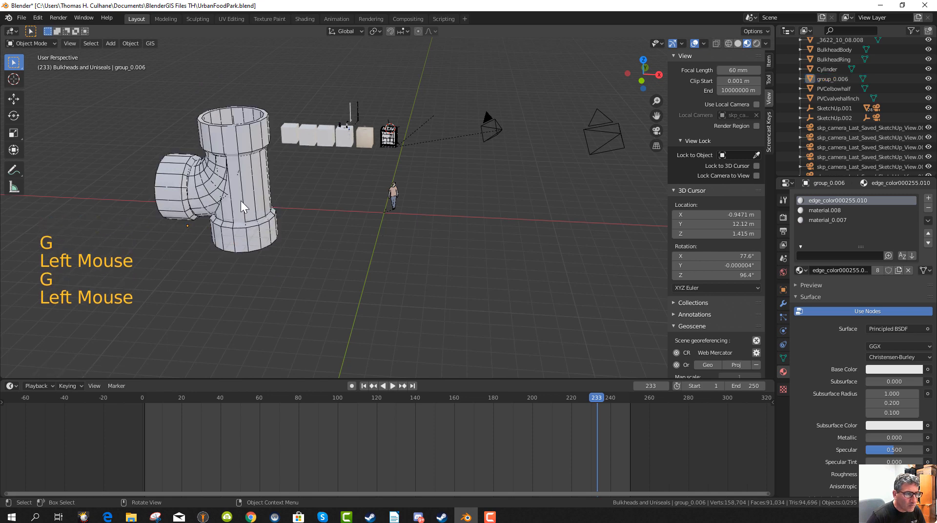
pyautogui.click(230, 186)
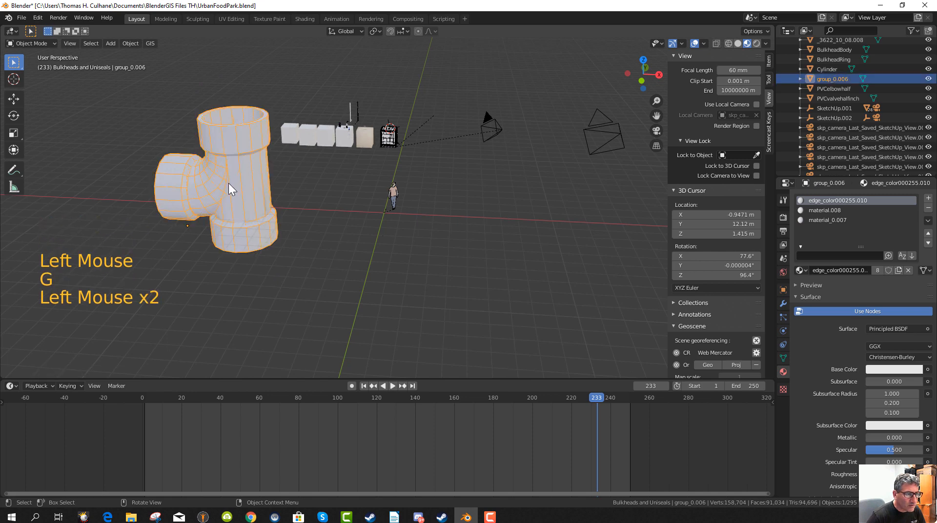
pyautogui.click(127, 45)
pyautogui.moveTo(143, 64)
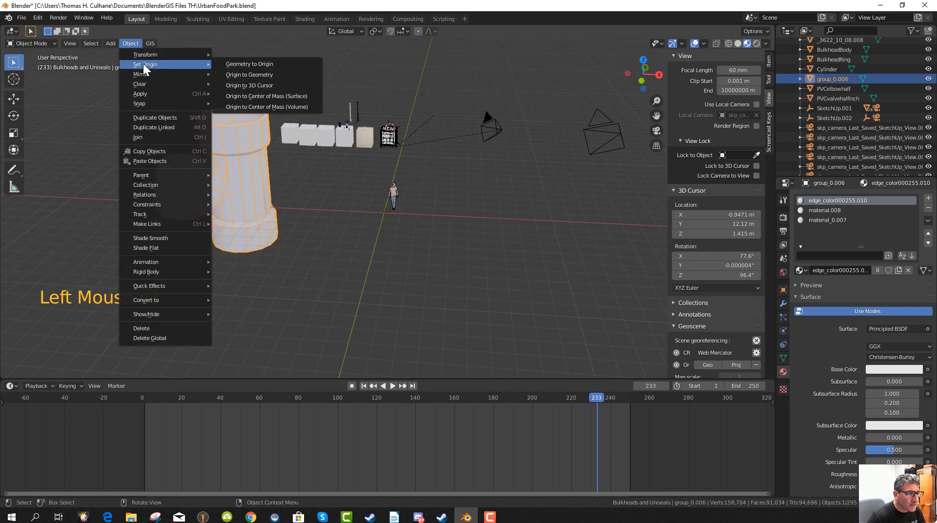
pyautogui.click(257, 76)
pyautogui.moveTo(210, 176); pyautogui.dragTo(230, 221, button='middle')
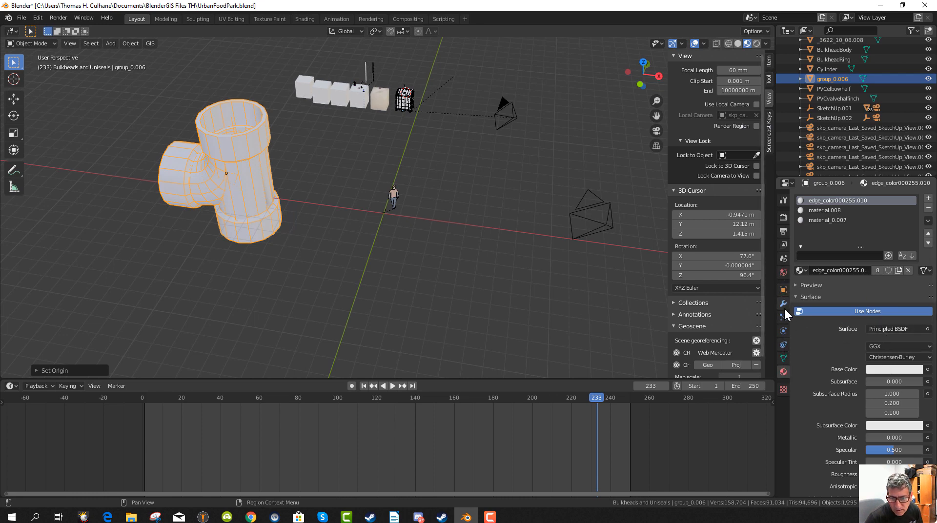
# Set the tee's location to X -4 m and Y 12 m.
pyautogui.click(783, 290)
pyautogui.doubleClick(897, 228)
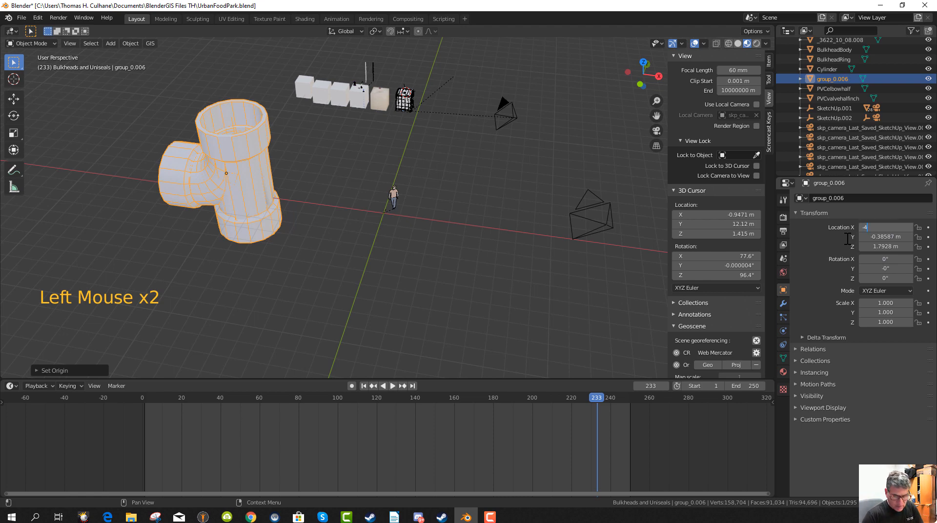
pyautogui.write('-4')
pyautogui.press('Return')
pyautogui.click(893, 238)
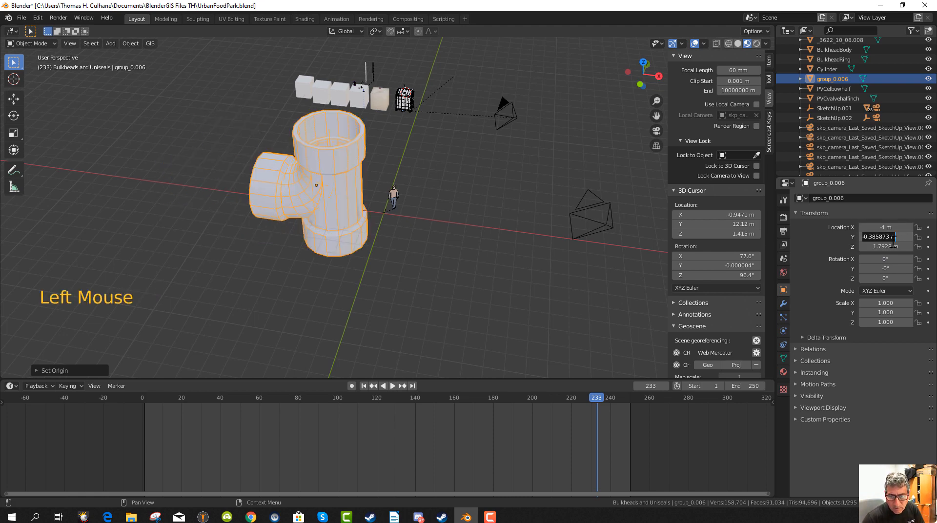
pyautogui.press('Return')
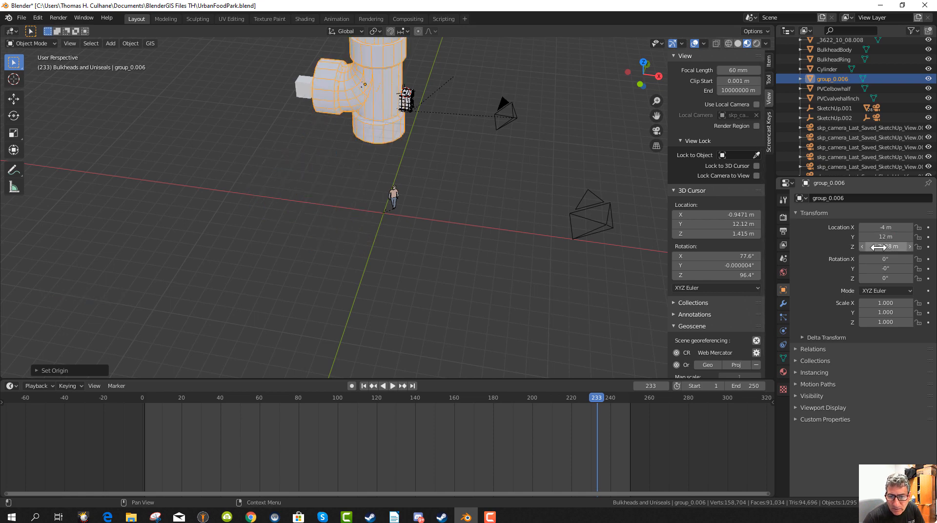
# Scale the tee down uniformly to about 0.058 and frame it among the tank fittings.
pyautogui.moveTo(359, 268); pyautogui.dragTo(342, 238, button='middle')
pyautogui.scroll(3, 352, 235)
pyautogui.scroll(3, 352, 229)
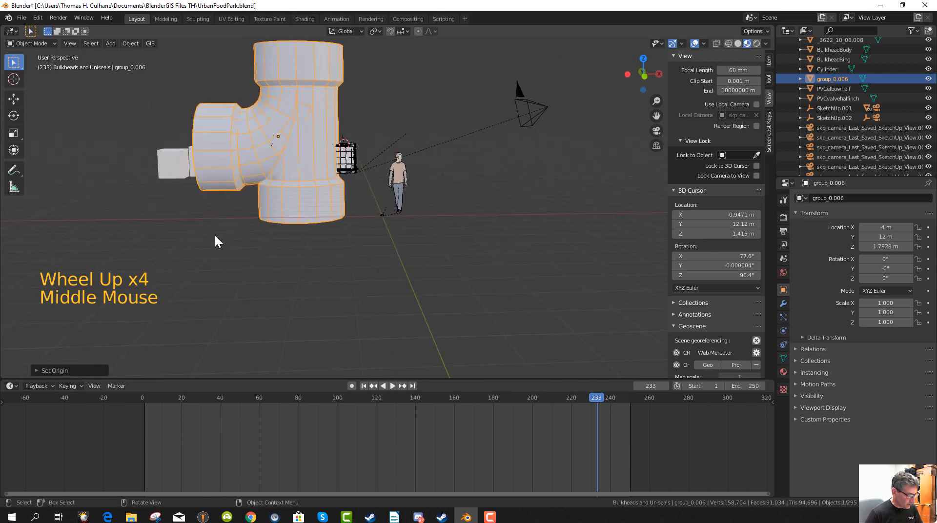
pyautogui.press('s')
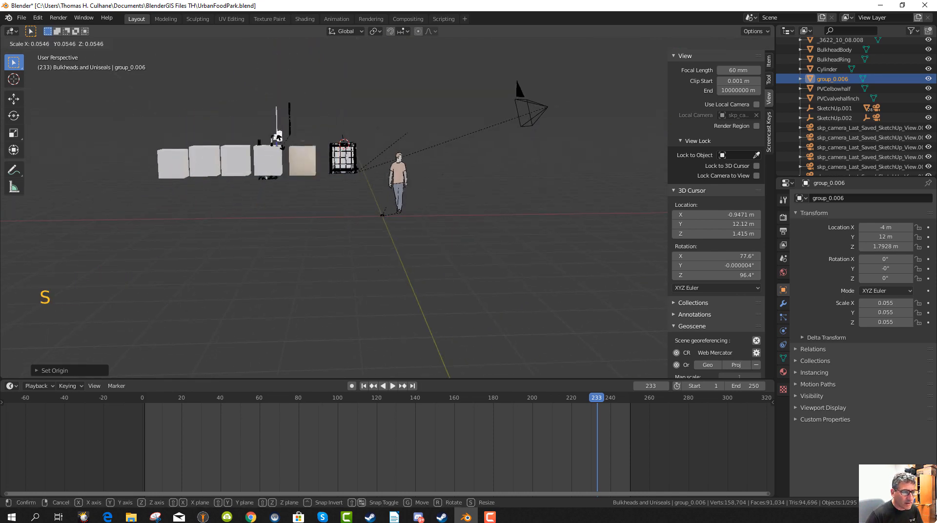
pyautogui.click(312, 197)
pyautogui.scroll(3, 311, 197)
pyautogui.press('KP_Decimal')
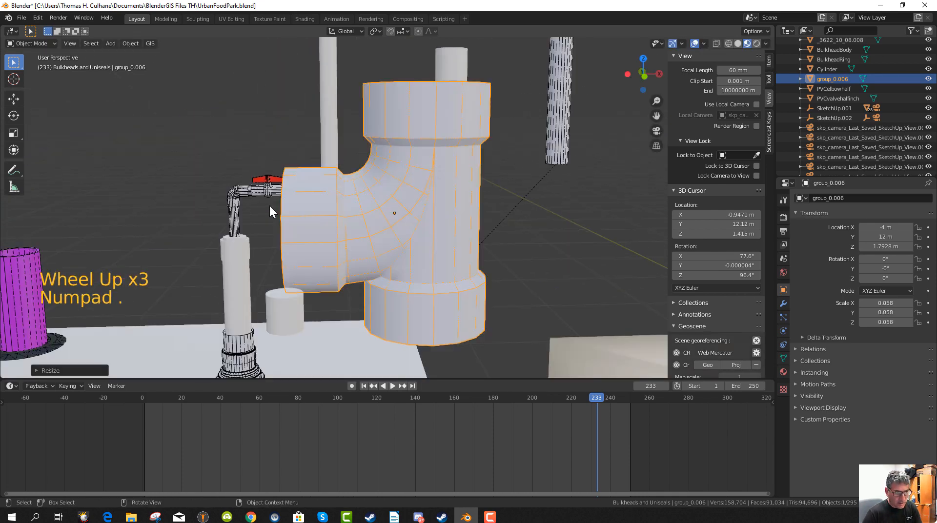
# Shrink the tee to a scale of about 0.024 and lower it along Z to about 1.535 m.
pyautogui.scroll(-3, 361, 246)
pyautogui.scroll(-2, 382, 284)
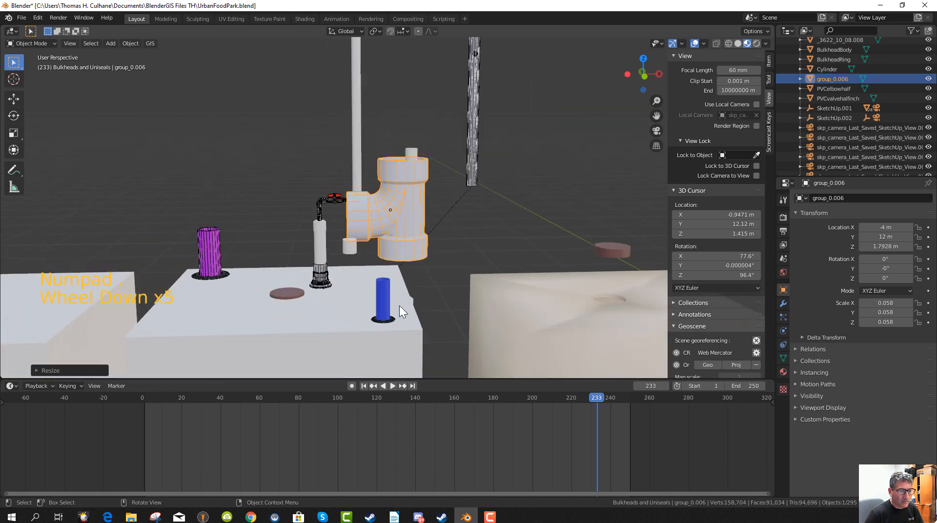
pyautogui.press('s')
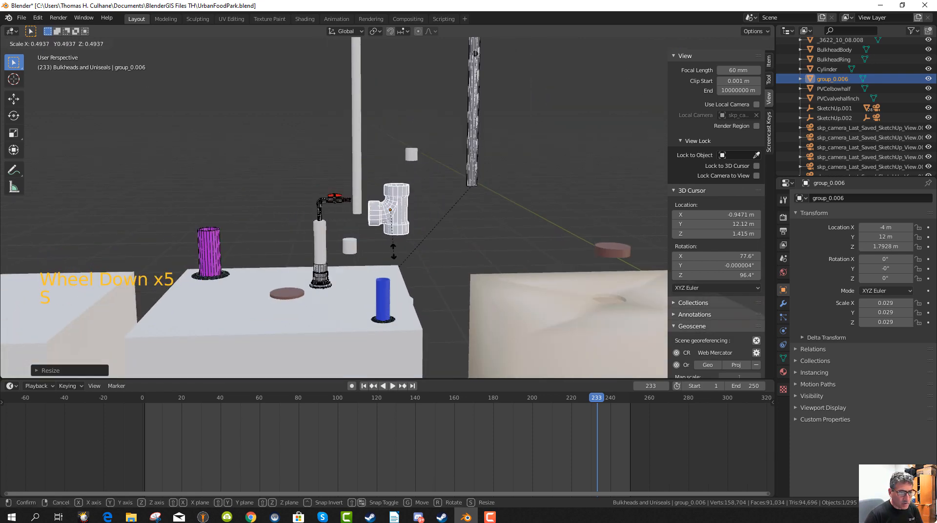
pyautogui.click(395, 244)
pyautogui.press('g')
pyautogui.press('z')
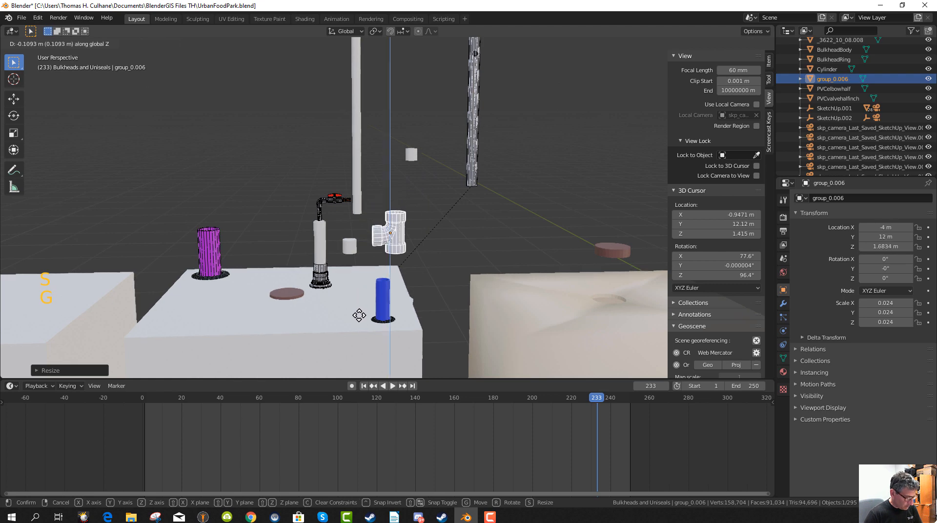
pyautogui.click(335, 343)
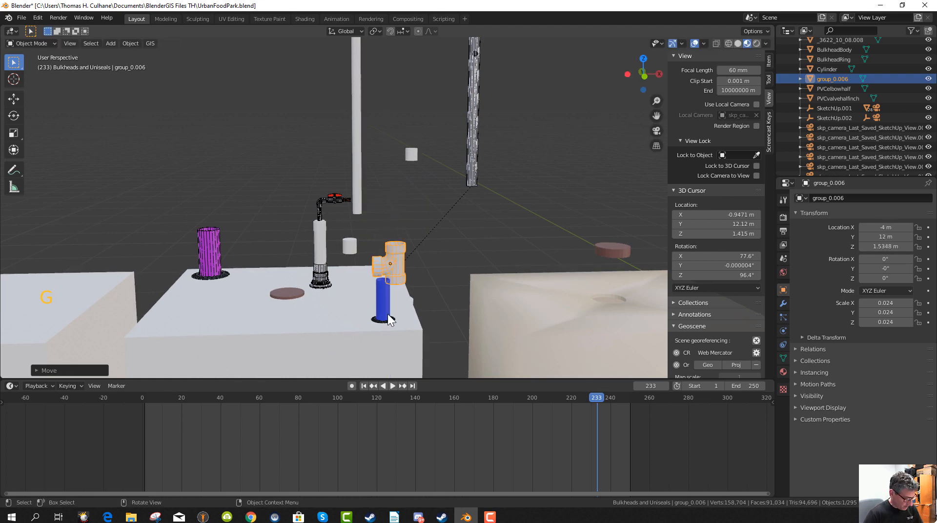
# Move the tee over the blue pipe at about X -4.06, Y 11.69 m and reduce its scale to about 0.019.
pyautogui.press('g')
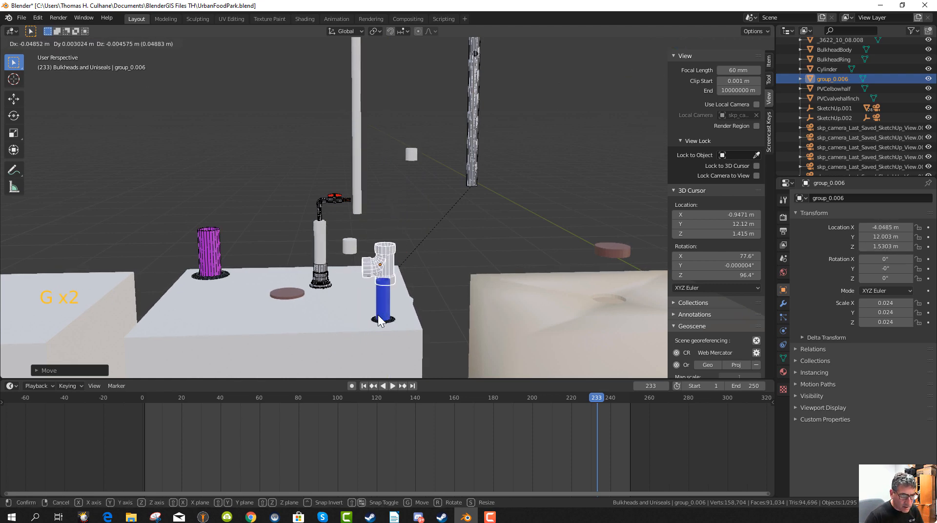
pyautogui.moveTo(381, 321); pyautogui.dragTo(233, 298, button='middle')
pyautogui.press('g')
pyautogui.click(207, 308)
pyautogui.press('s')
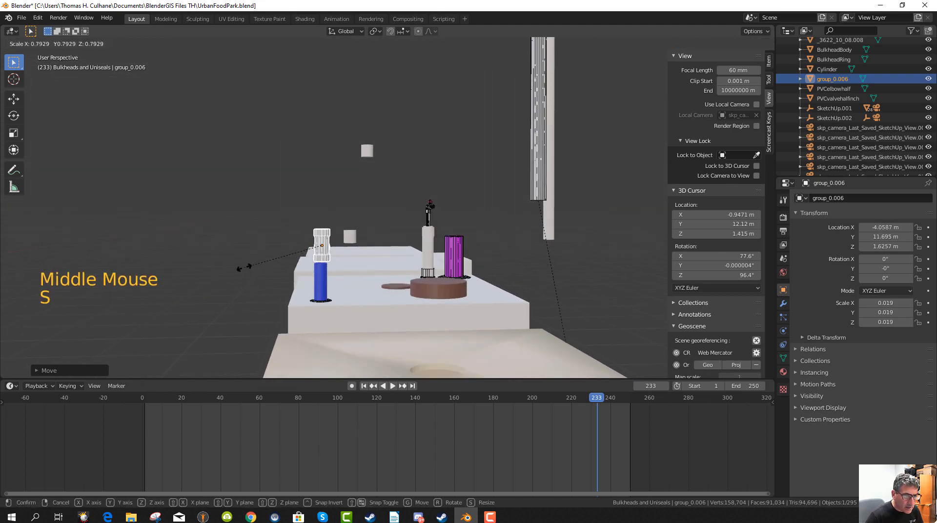
pyautogui.click(244, 267)
# Nudge the tee down onto the top of the blue pipe, to about Z 1.61 m.
pyautogui.scroll(3, 346, 272)
pyautogui.press('g')
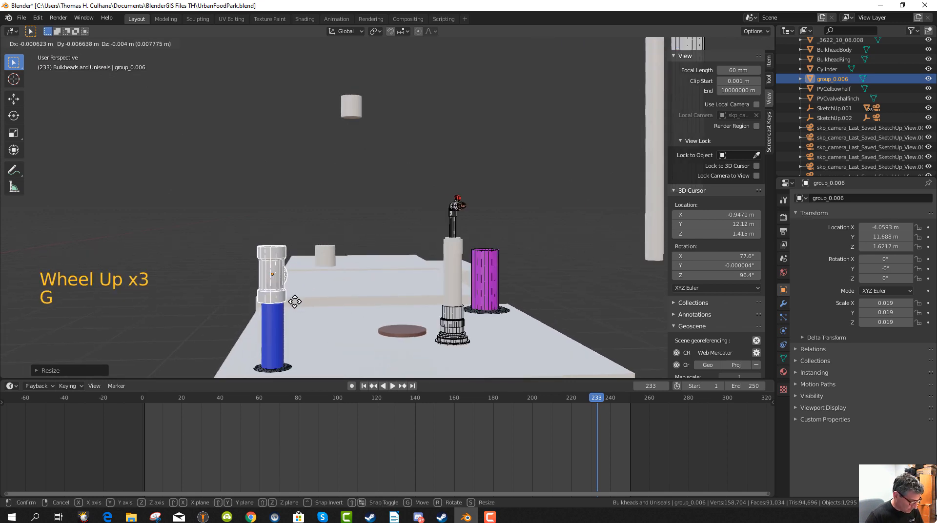
pyautogui.click(295, 306)
pyautogui.press('g')
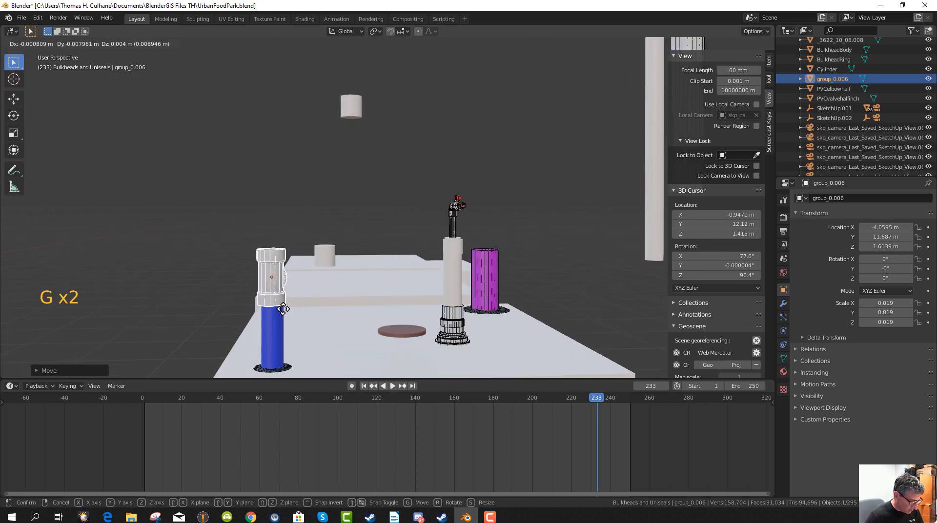
pyautogui.click(284, 309)
# In front view, lower the tee along Z to about 1.594 m so its socket overlaps the blue pipe's end.
pyautogui.moveTo(284, 310); pyautogui.dragTo(404, 309, button='middle')
pyautogui.press('KP_1')
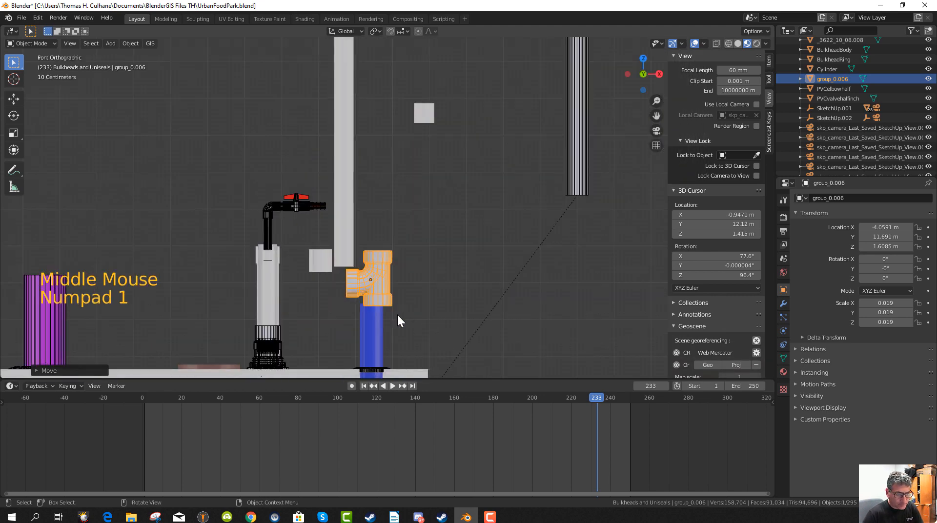
pyautogui.press('g')
pyautogui.press('z')
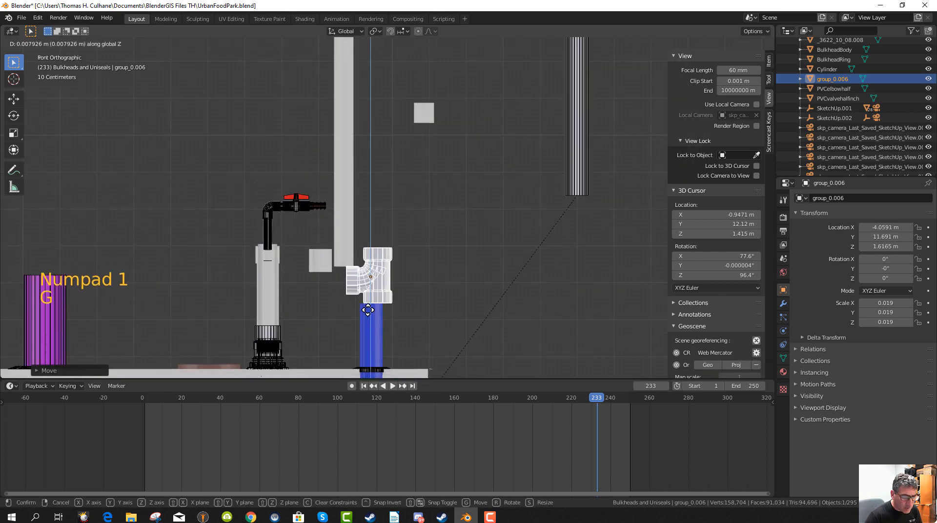
pyautogui.click(393, 323)
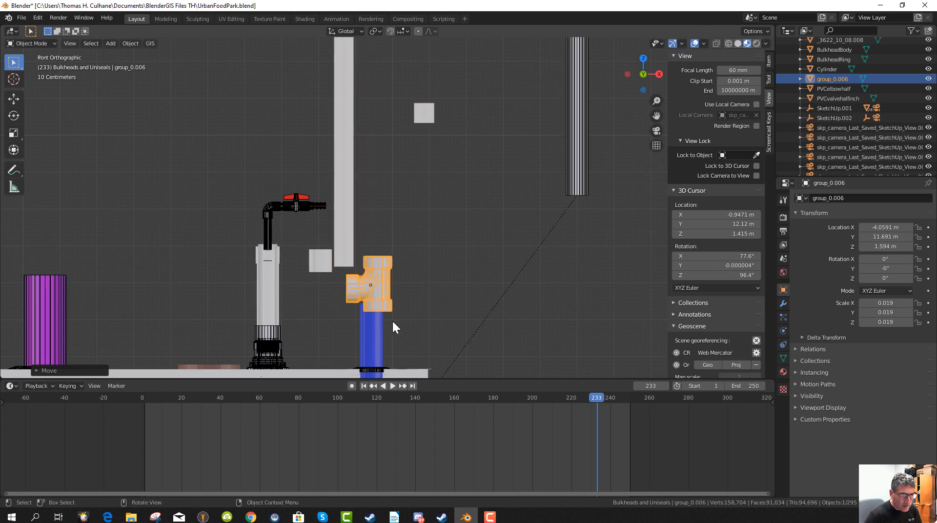
# Align the tee with the blue pipe along Y at about 11.69 m and along X at about -4.077 m.
pyautogui.press('g')
pyautogui.press('y')
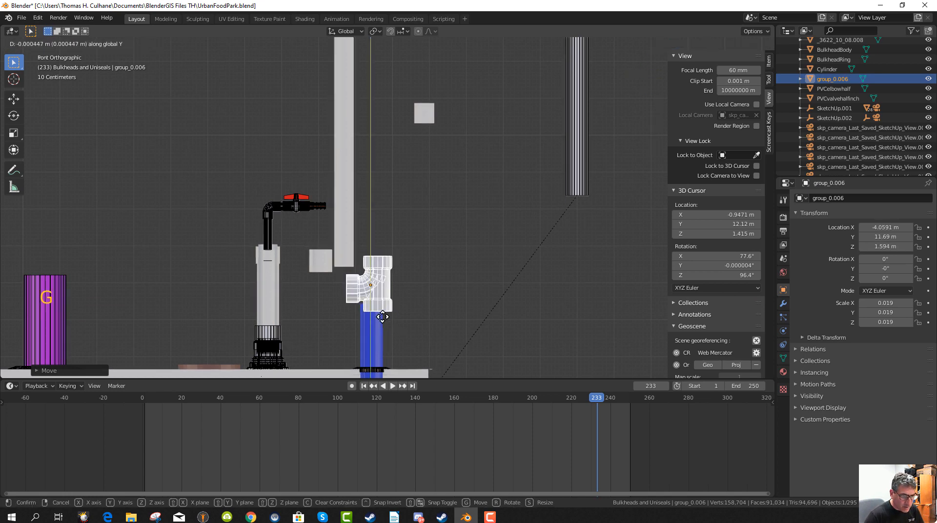
pyautogui.click(383, 317)
pyautogui.moveTo(397, 318); pyautogui.dragTo(369, 316, button='middle')
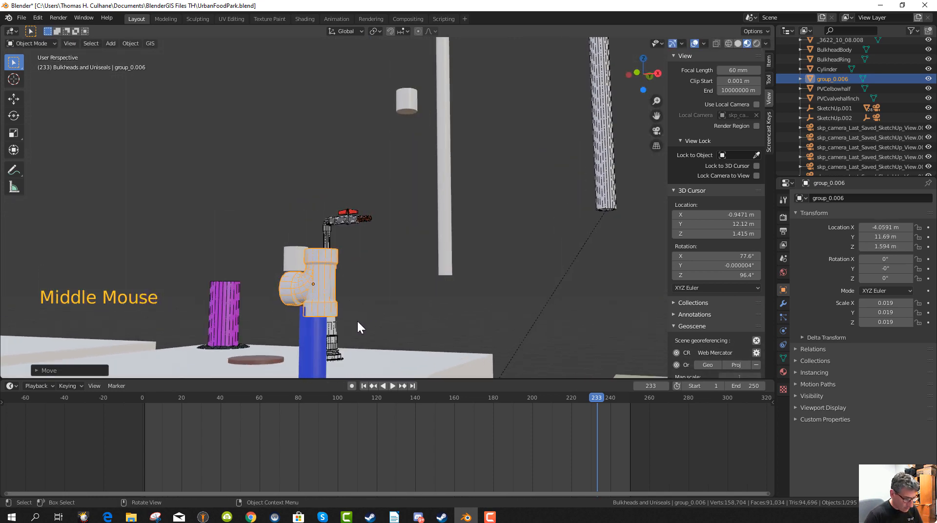
pyautogui.press('g')
pyautogui.press('x')
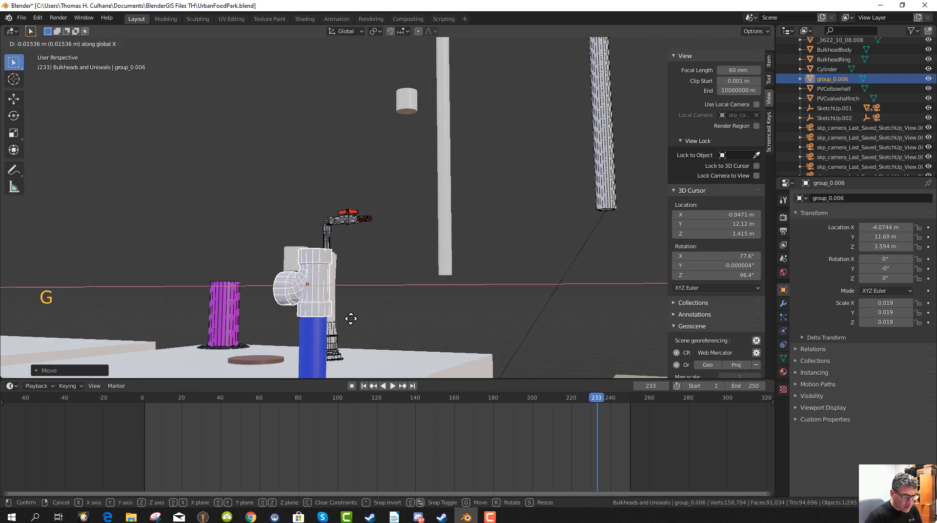
pyautogui.click(350, 318)
# Scale the tee to about 0.017 to fit the blue pipe and recentre it at about X -4.074 m.
pyautogui.scroll(1, 345, 318)
pyautogui.moveTo(344, 318); pyautogui.dragTo(378, 295, button='middle')
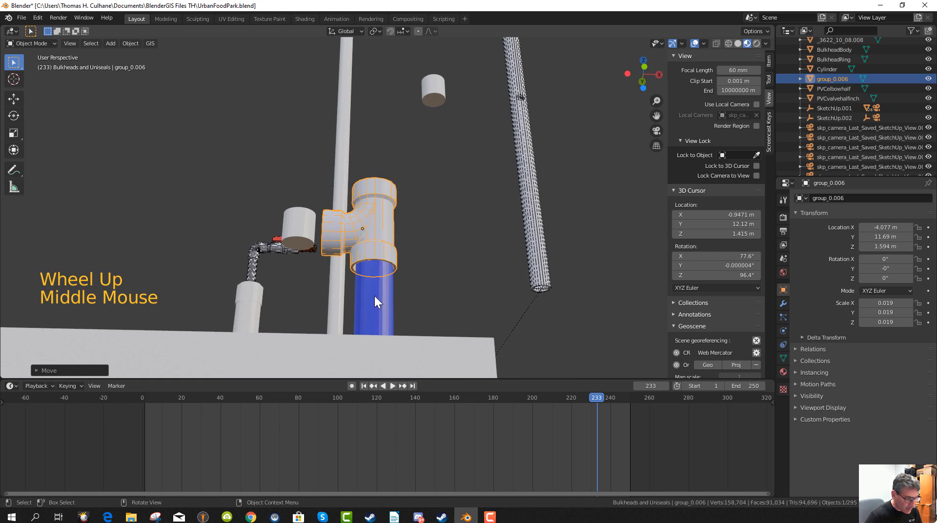
pyautogui.press('s')
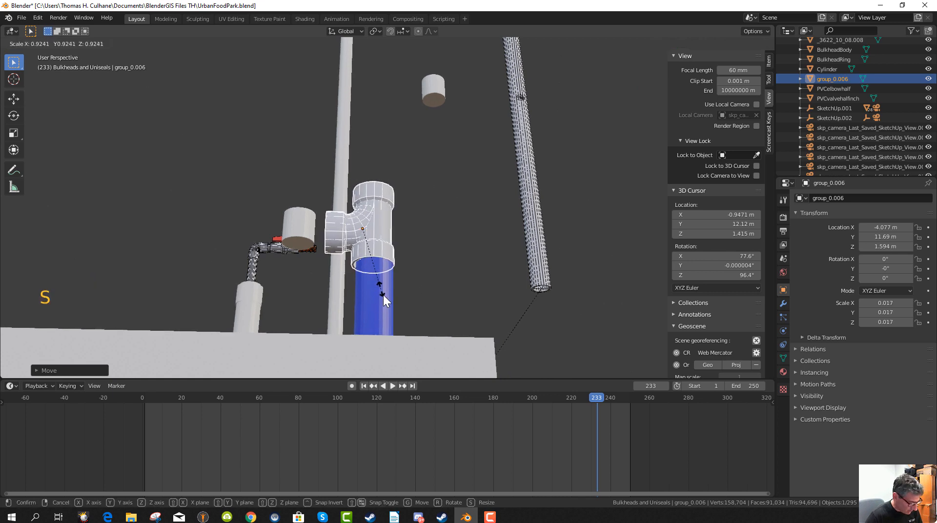
pyautogui.click(382, 295)
pyautogui.press('g')
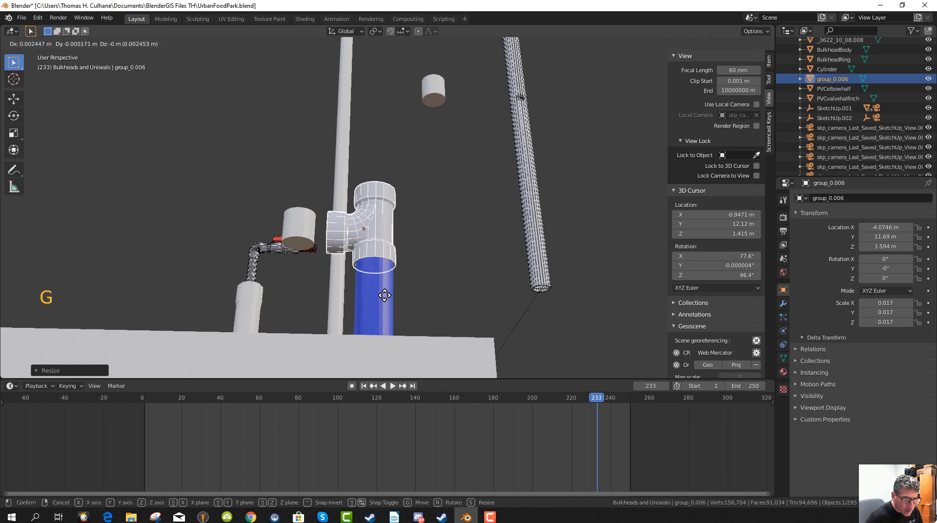
pyautogui.click(386, 297)
# Rotate the tee about the Z axis to about 123° so its side branch turns outward over the tank corner.
pyautogui.moveTo(387, 300); pyautogui.dragTo(370, 326, button='middle')
pyautogui.scroll(-5, 433, 298)
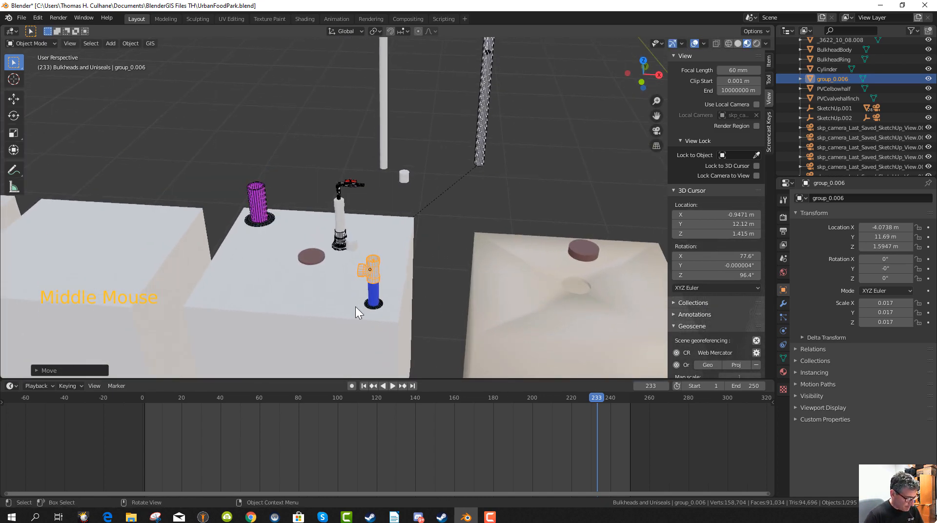
pyautogui.press('r')
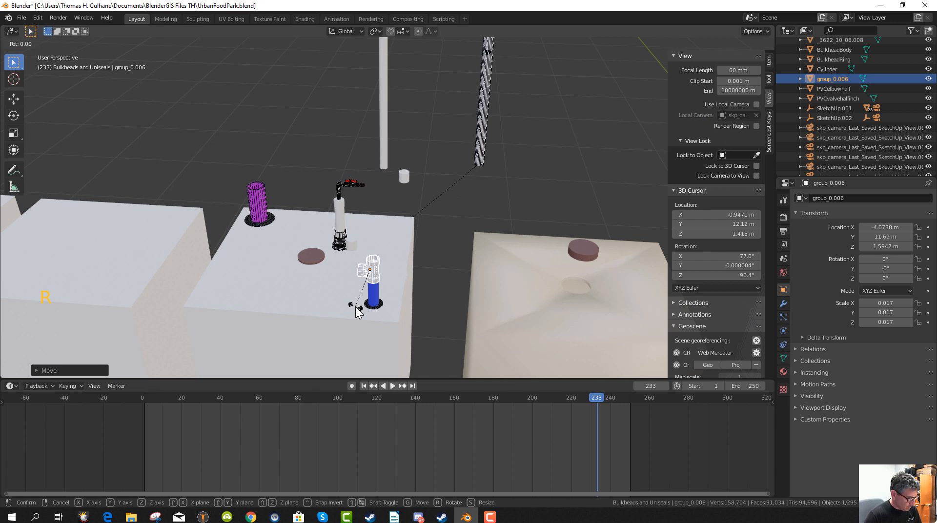
pyautogui.press('z')
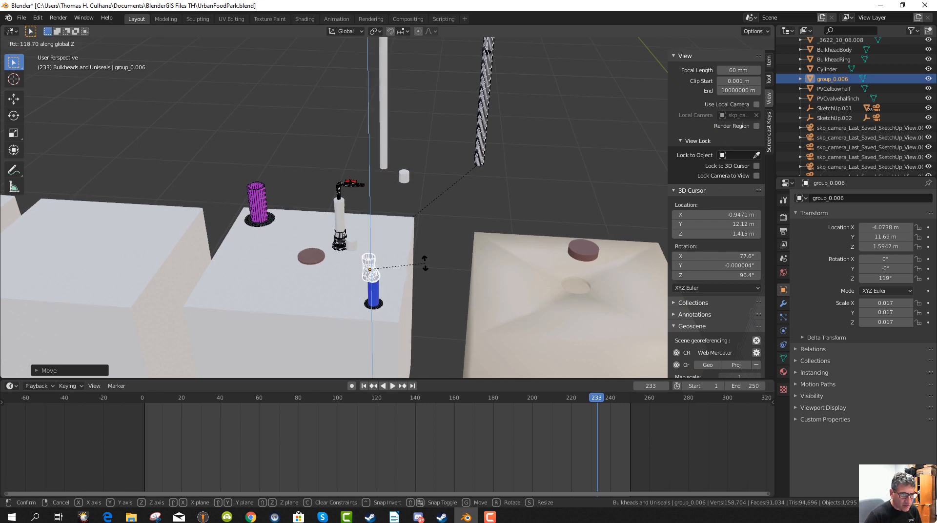
pyautogui.click(388, 300)
# Move the rotated tee back onto the blue pipe's top, to about X -4.040, Y 11.684, Z 1.583 m.
pyautogui.scroll(3, 390, 301)
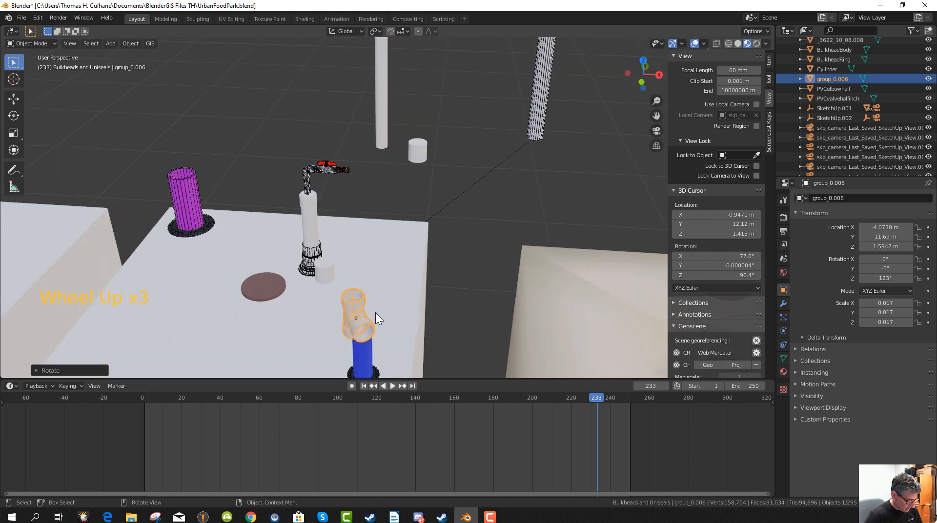
pyautogui.press('g')
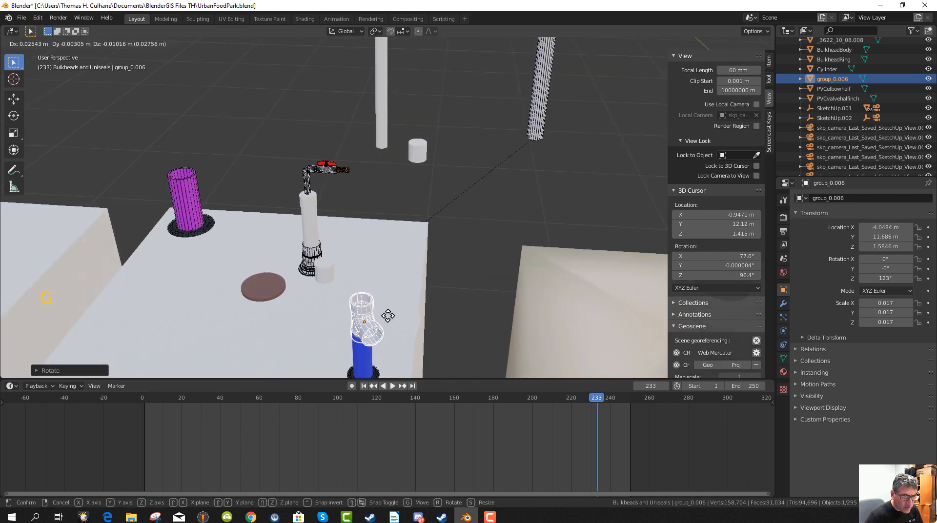
pyautogui.click(389, 315)
pyautogui.moveTo(384, 328); pyautogui.dragTo(416, 288, button='middle')
pyautogui.press('g')
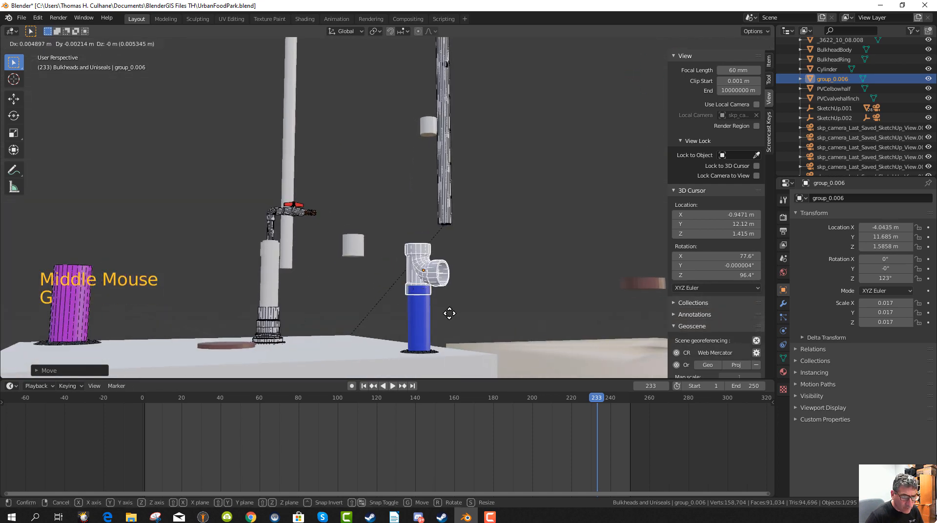
pyautogui.click(448, 319)
# In top view, centre the tee over the blue pipe at about X -4.047, Y 11.674 m.
pyautogui.press('KP_7')
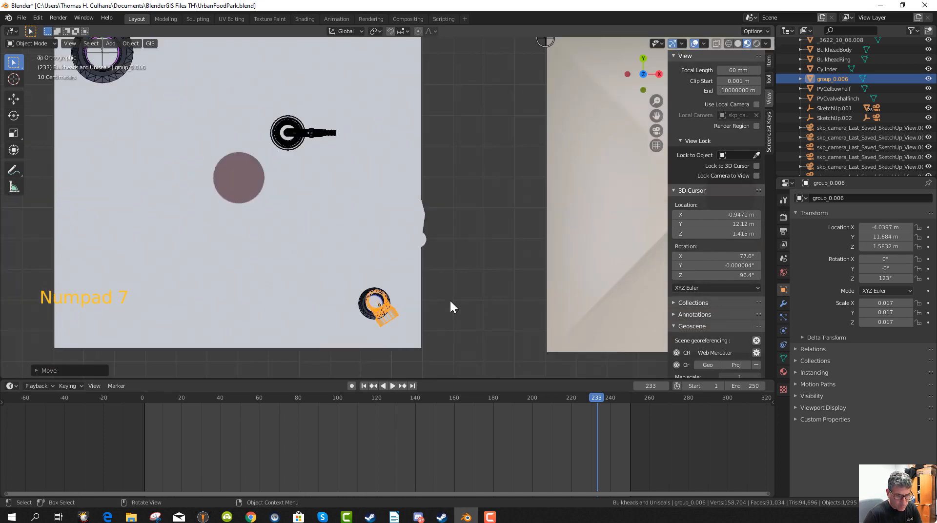
pyautogui.scroll(2, 391, 324)
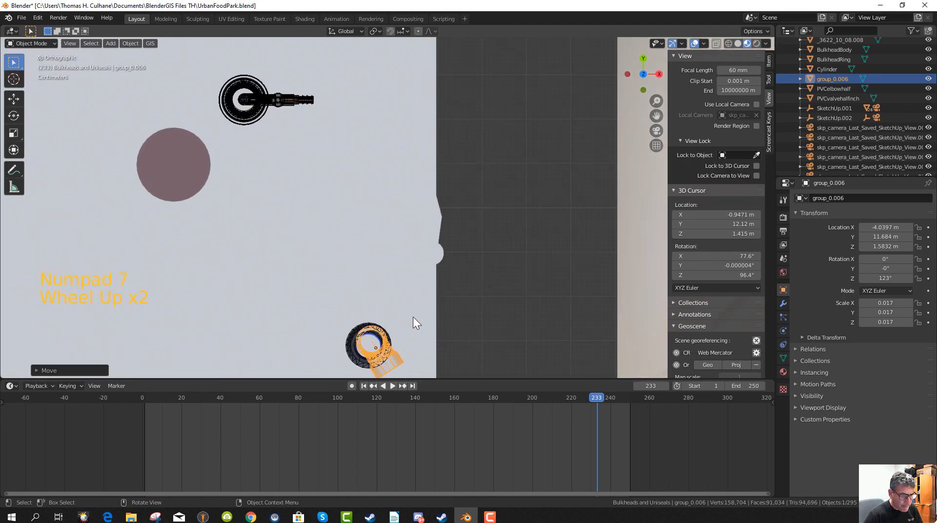
pyautogui.press('g')
pyautogui.click(391, 341)
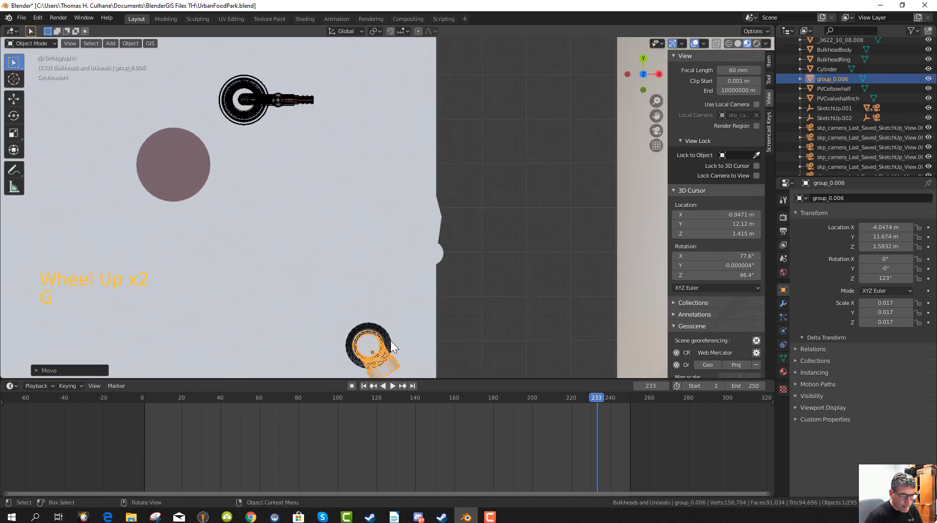
# Duplicate the 2-inch gas outlet pipe and place the copy beyond the tee at about X -3.687, Y 11.785, Z 1.598 m.
pyautogui.moveTo(390, 341); pyautogui.dragTo(422, 355, button='middle')
pyautogui.scroll(-6, 402, 285)
pyautogui.scroll(3, 413, 277)
pyautogui.scroll(2, 417, 304)
pyautogui.scroll(-2, 458, 346)
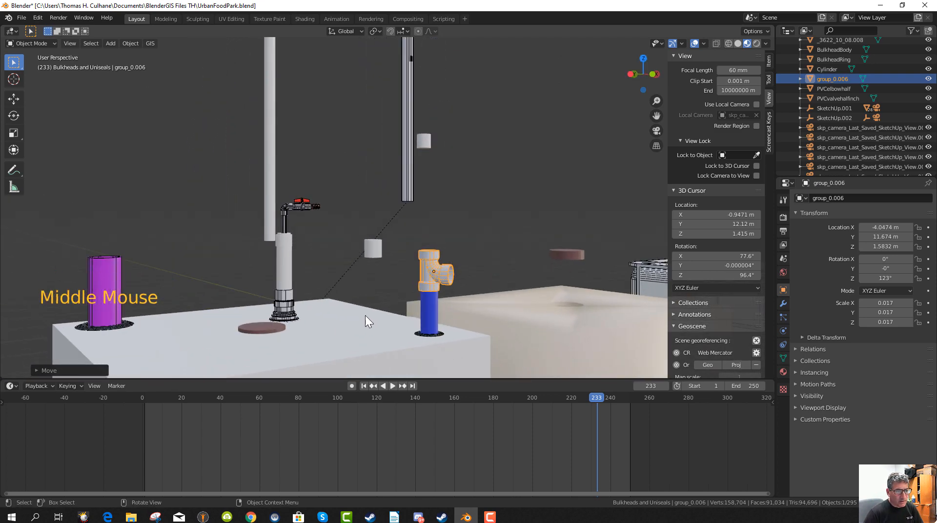
pyautogui.click(281, 278)
pyautogui.hotkey('shift', 'd')
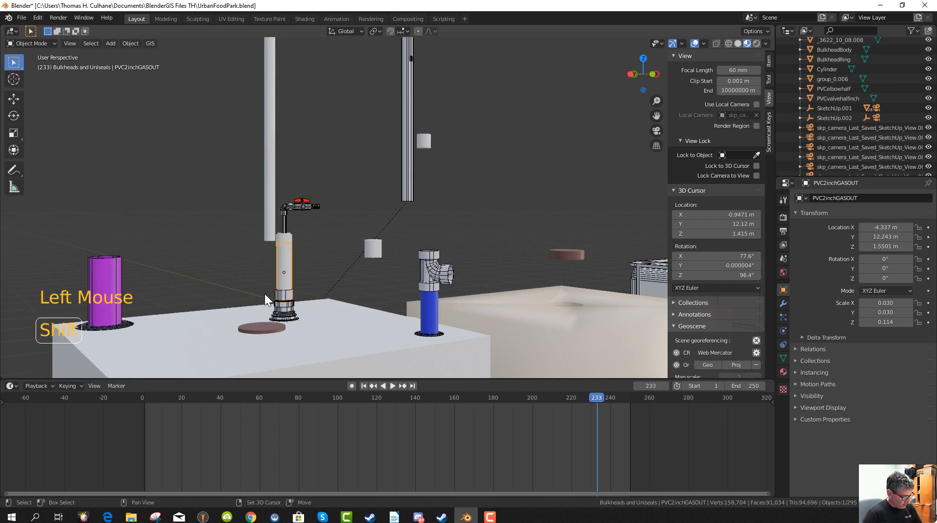
pyautogui.click(501, 273)
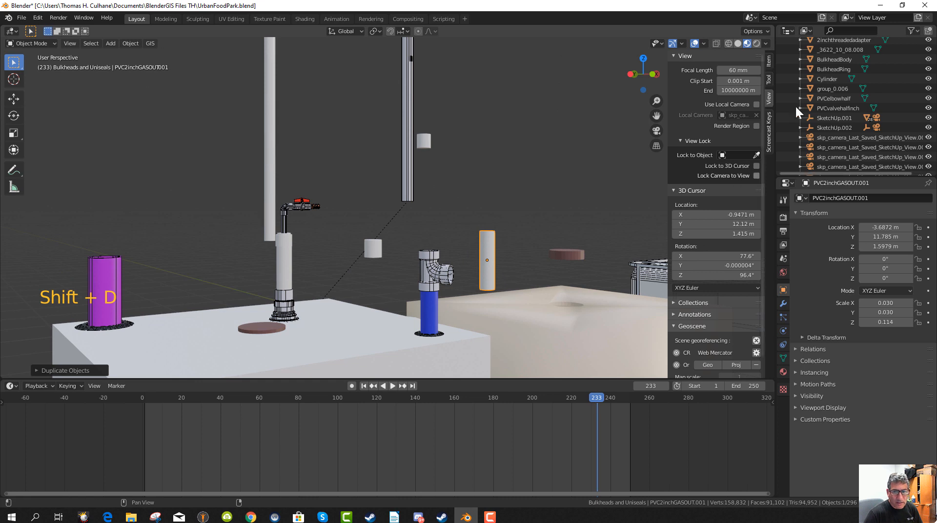
# Rename the duplicated pipe as PVC2inchoverflow.
pyautogui.scroll(-5, 829, 98)
pyautogui.scroll(15, 834, 100)
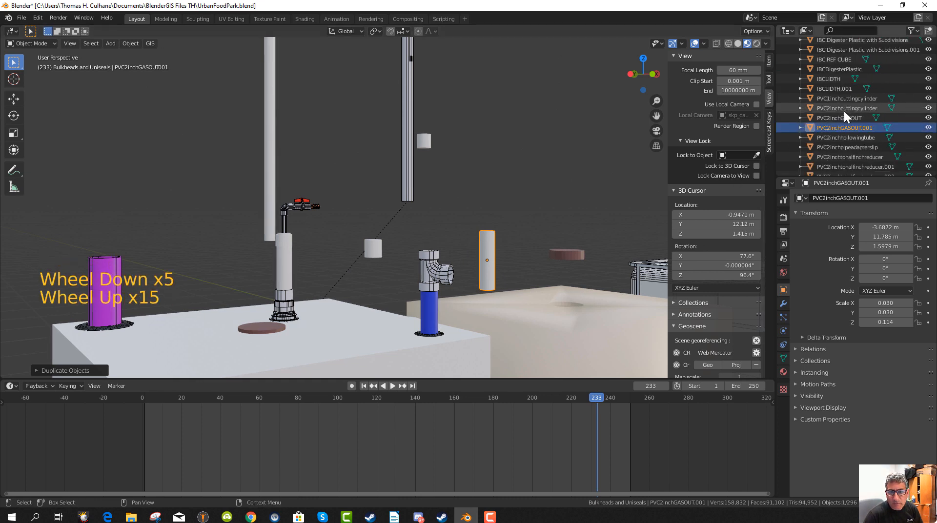
pyautogui.scroll(-1, 847, 111)
pyautogui.click(848, 107)
pyautogui.doubleClick(848, 107)
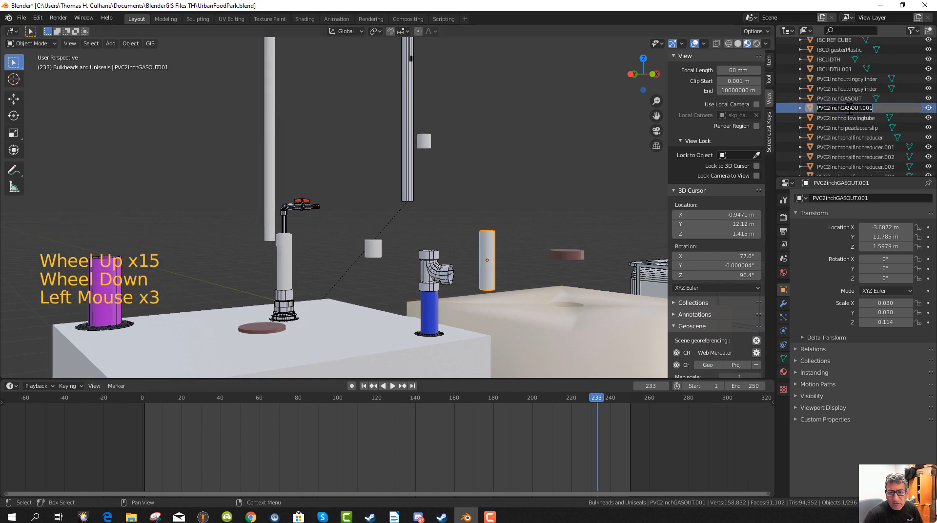
pyautogui.write('PVC2inch')
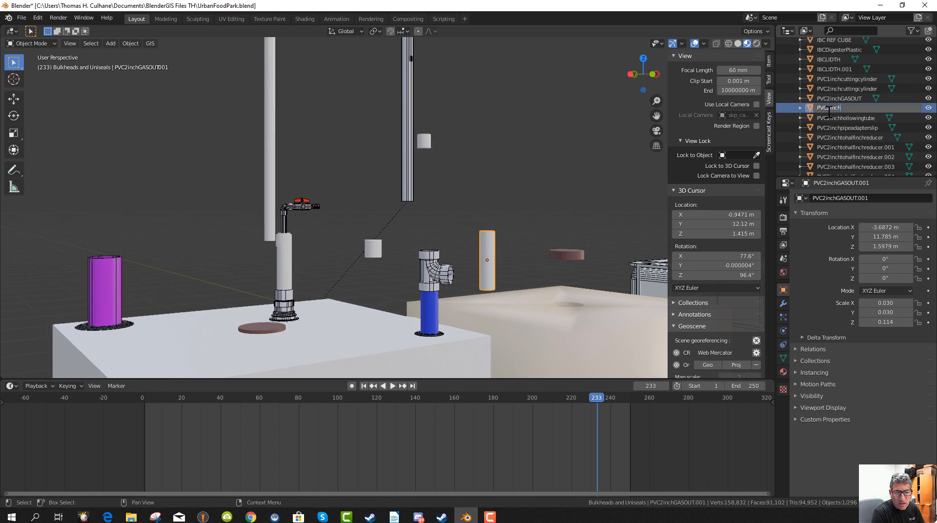
pyautogui.write('ove')
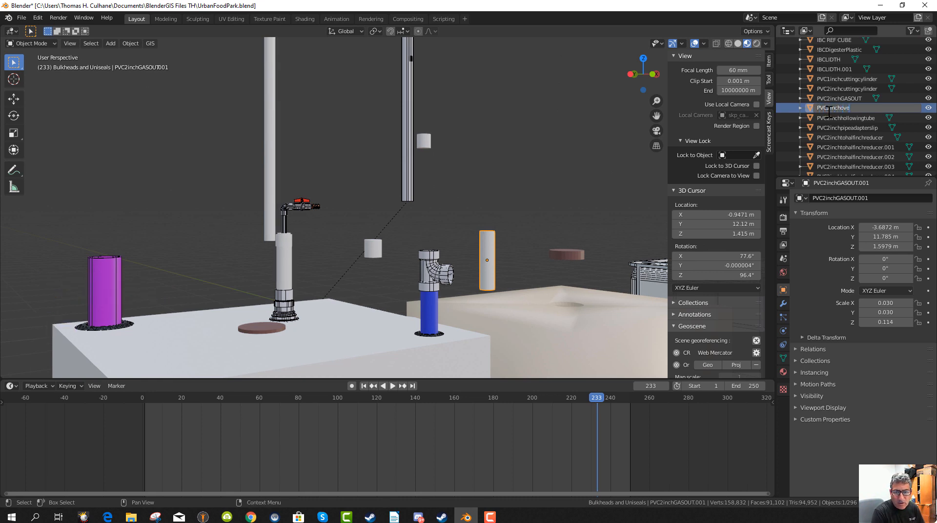
pyautogui.write('rfo')
pyautogui.press('BackSpace')
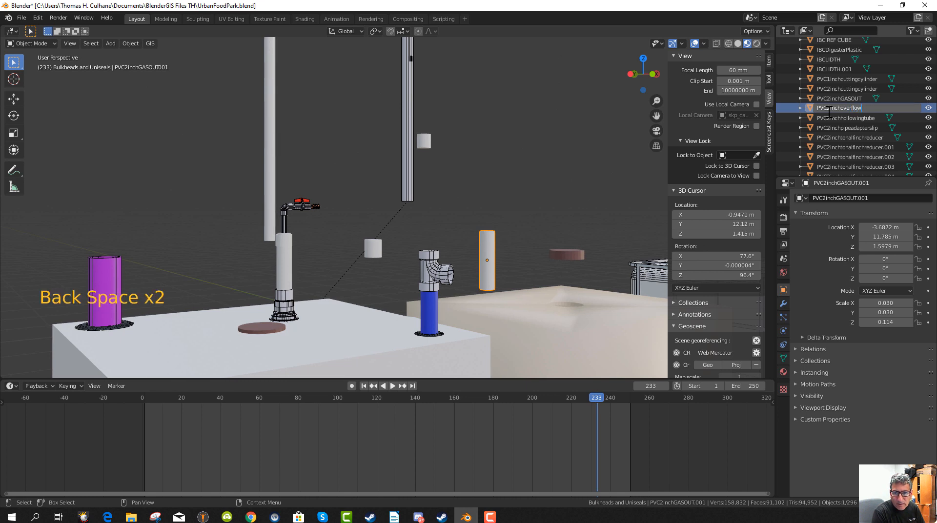
pyautogui.press('Return')
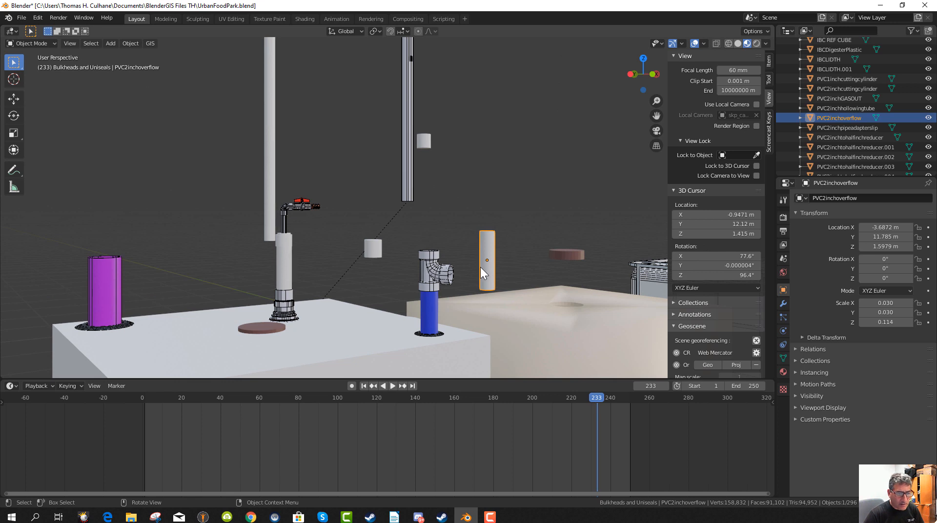
pyautogui.press('r')
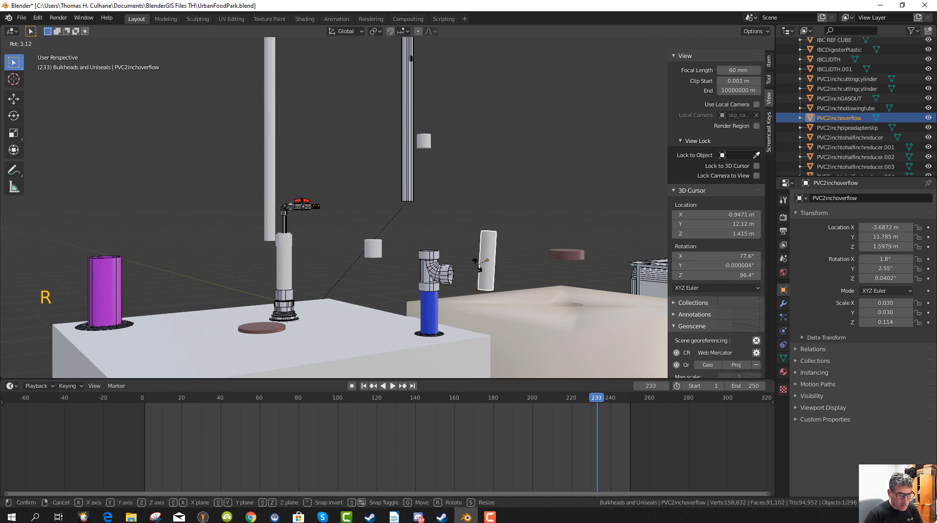
pyautogui.press('x')
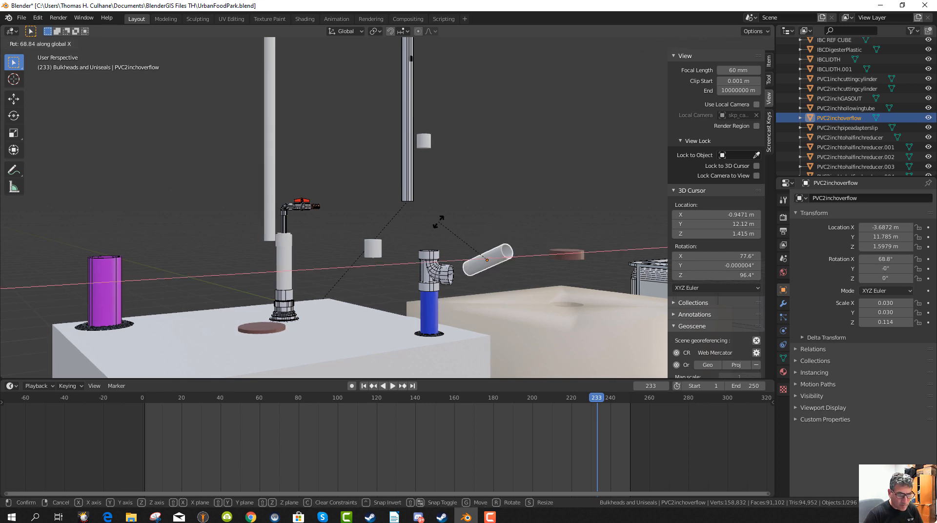
pyautogui.press('Escape')
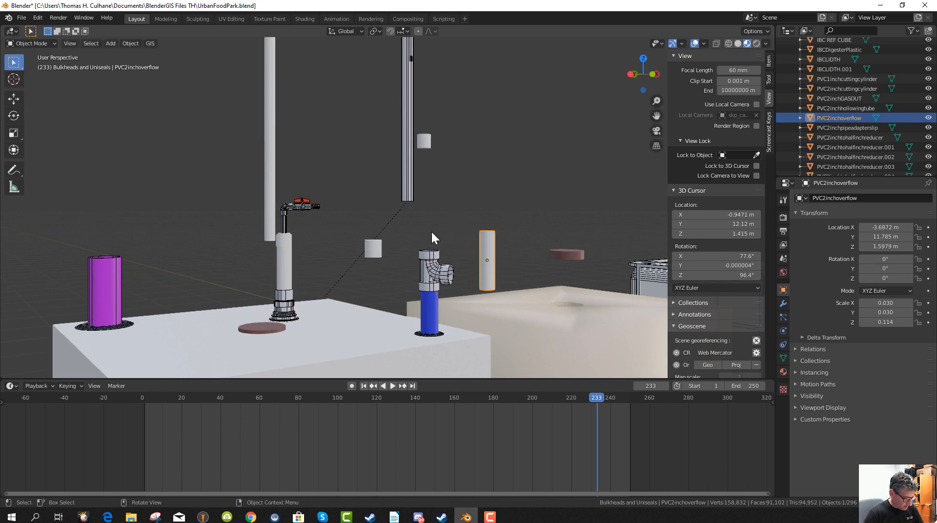
pyautogui.press('r')
pyautogui.press('y')
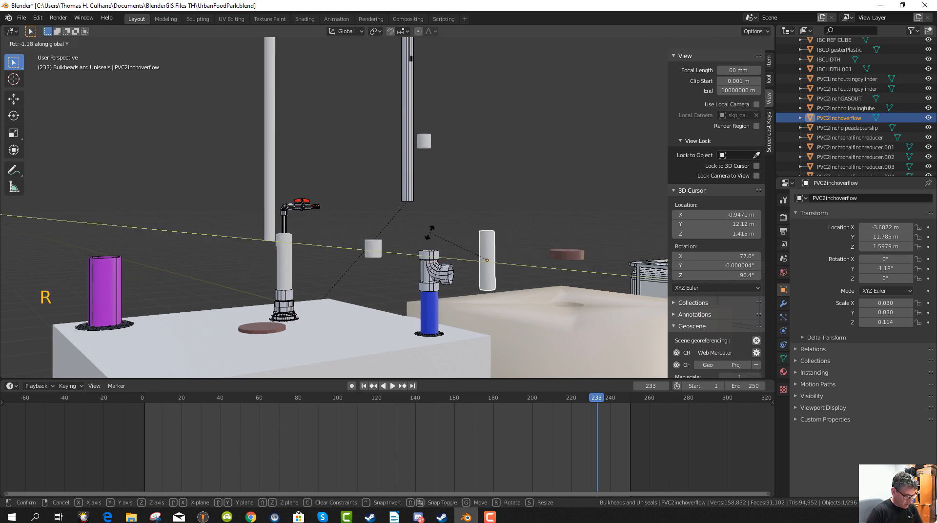
pyautogui.press('Escape')
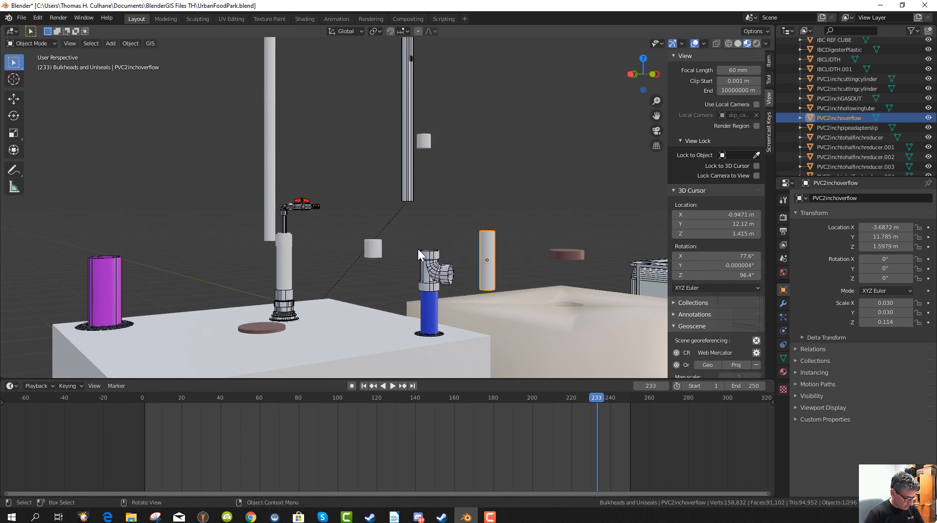
# Rotate the overflow pipe exactly 90° about the X axis to lay it horizontal.
pyautogui.press('r')
pyautogui.write('x')
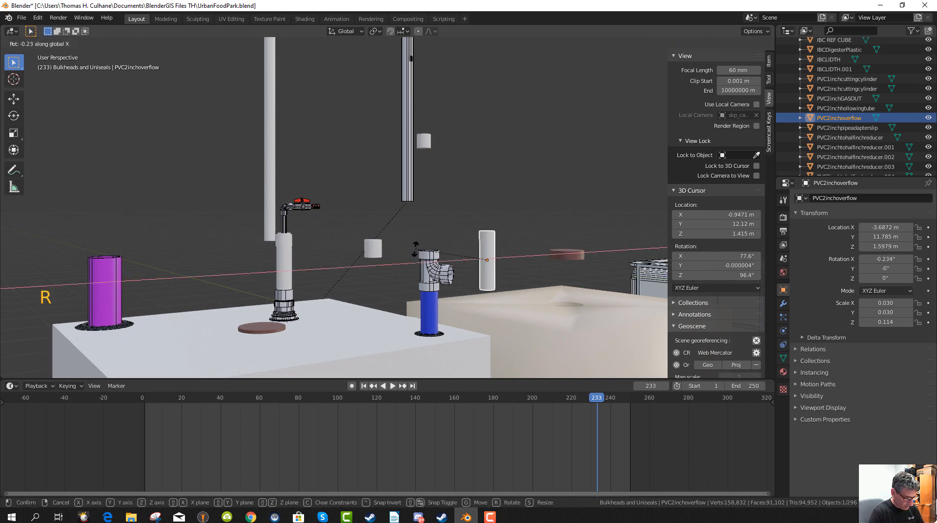
pyautogui.write('90')
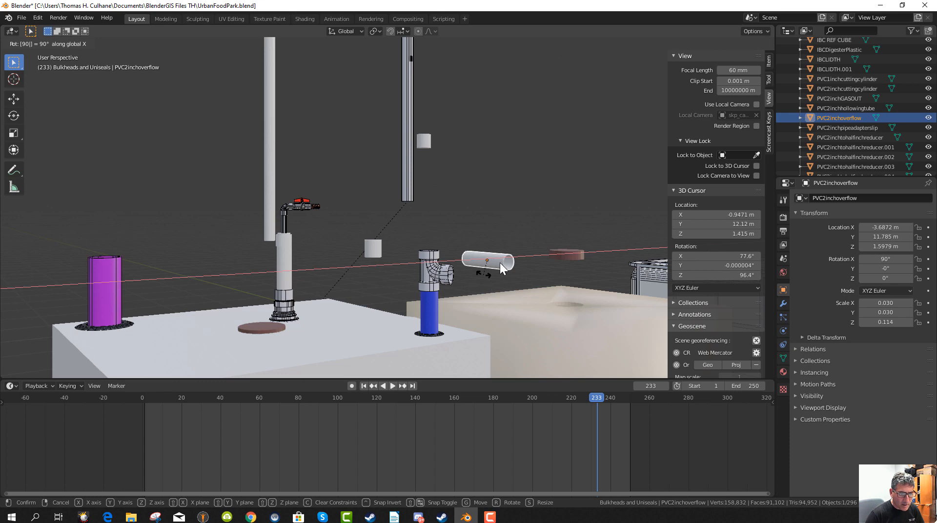
pyautogui.click(513, 287)
# Move the overflow pipe to the tee's side branch, at about X -4.025, Y 11.513, Z 1.576 m.
pyautogui.scroll(2, 512, 287)
pyautogui.click(525, 287)
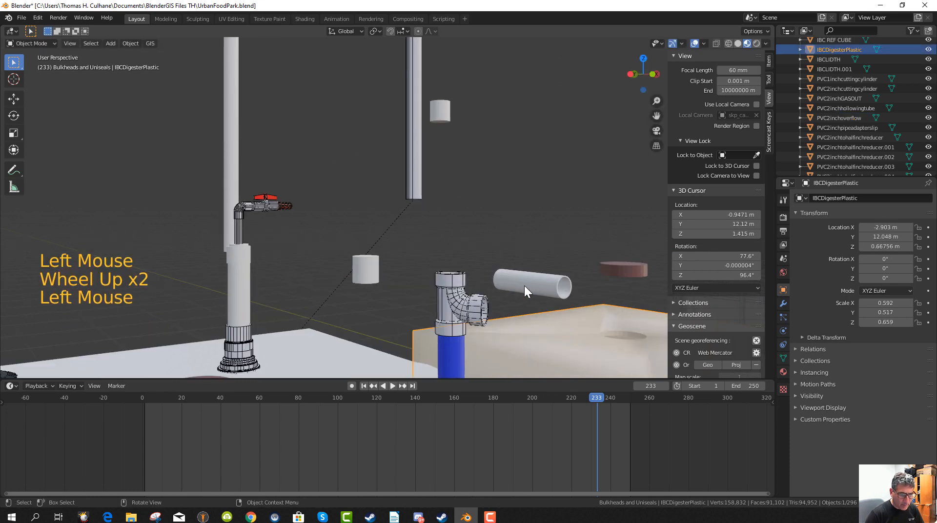
pyautogui.click(571, 289)
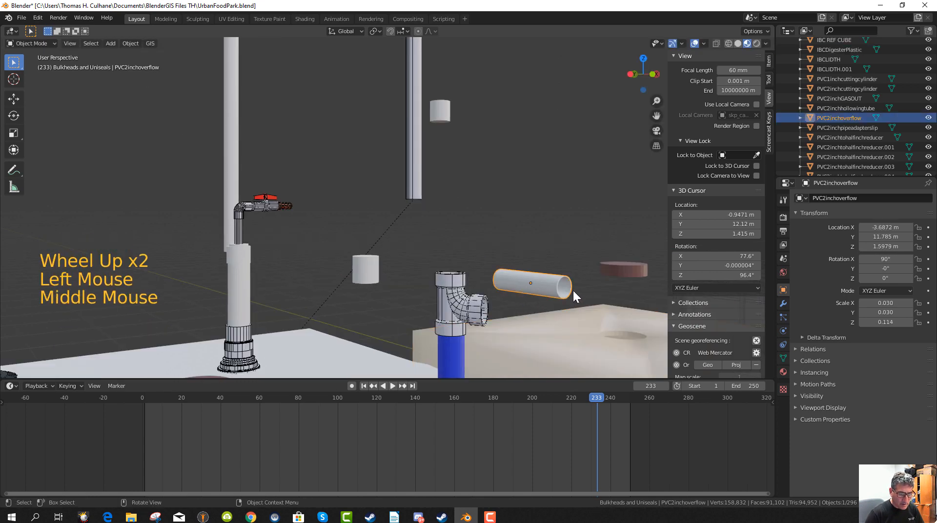
pyautogui.moveTo(572, 289); pyautogui.dragTo(508, 305, button='middle')
pyautogui.press('g')
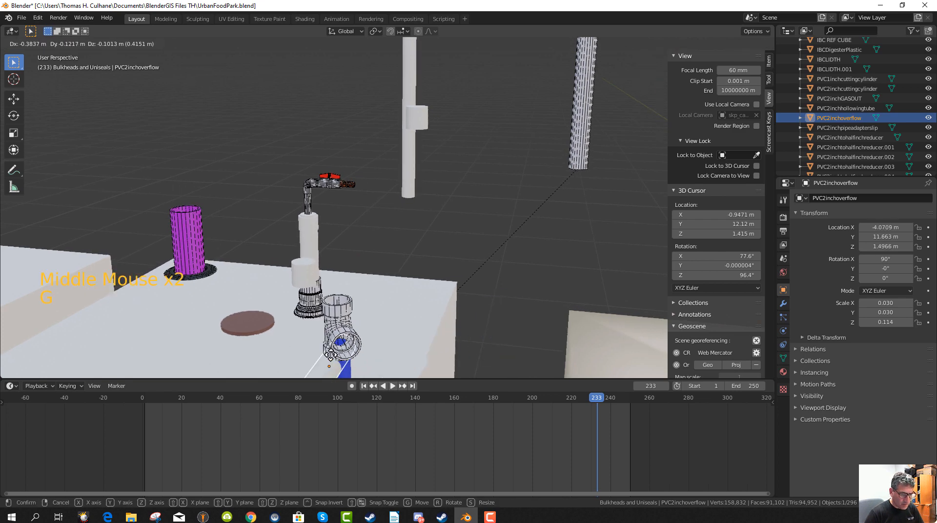
pyautogui.click(335, 355)
pyautogui.moveTo(335, 355); pyautogui.dragTo(321, 324, button='middle')
pyautogui.press('g')
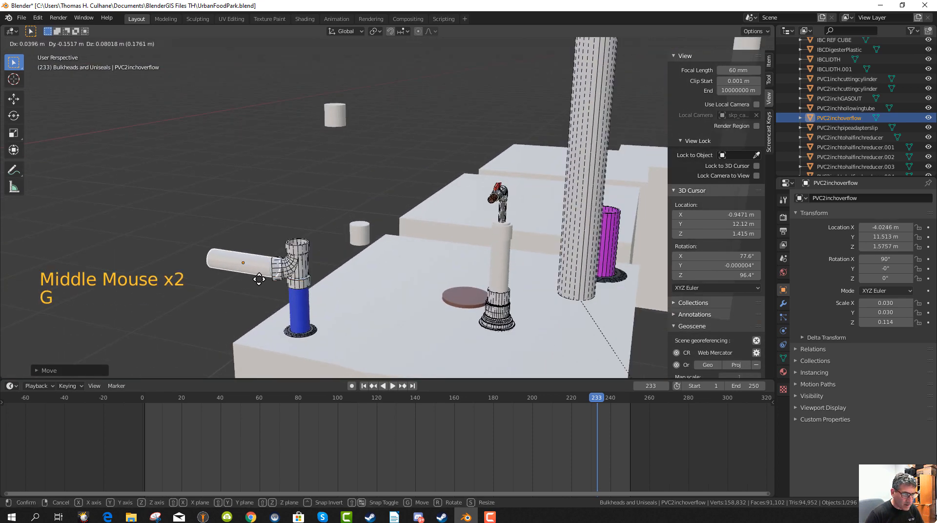
# Rotate the overflow pipe about the Z axis to about 35.3° toward the tee branch's direction.
pyautogui.press('r')
pyautogui.press('z')
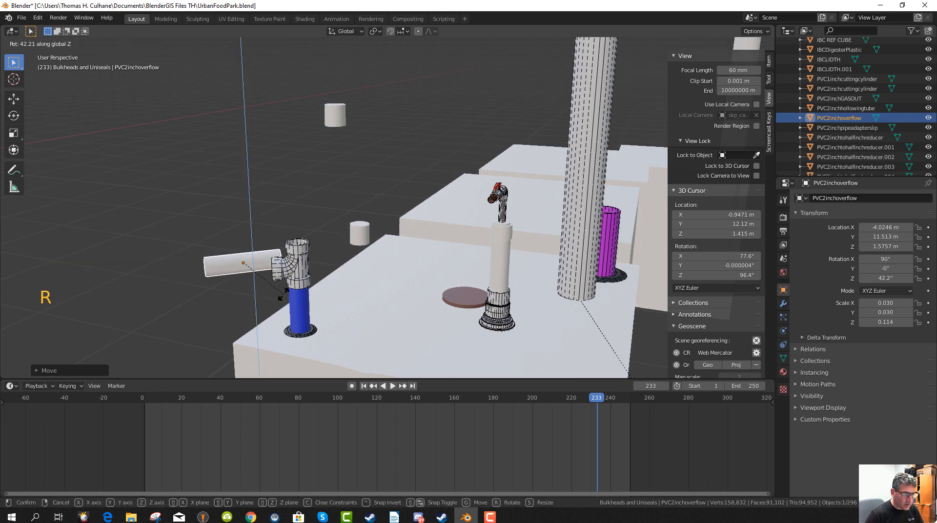
pyautogui.click(276, 301)
# Shift the overflow pipe in front of the tee's branch opening, to about X -3.958, Y 11.542, Z 1.572 m.
pyautogui.press('KP_1')
pyautogui.press('KP_1')
pyautogui.press('KP_1')
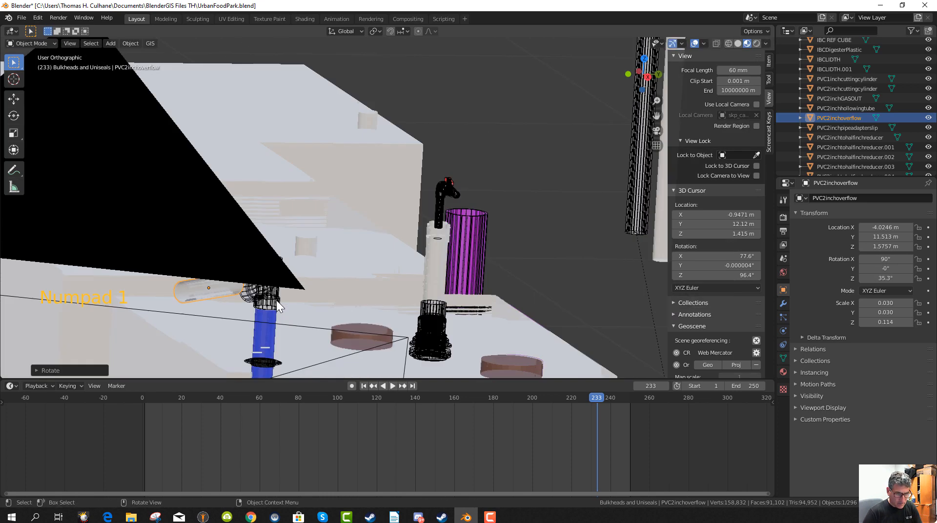
pyautogui.moveTo(413, 307); pyautogui.dragTo(361, 326, button='middle')
pyautogui.scroll(-3, 350, 322)
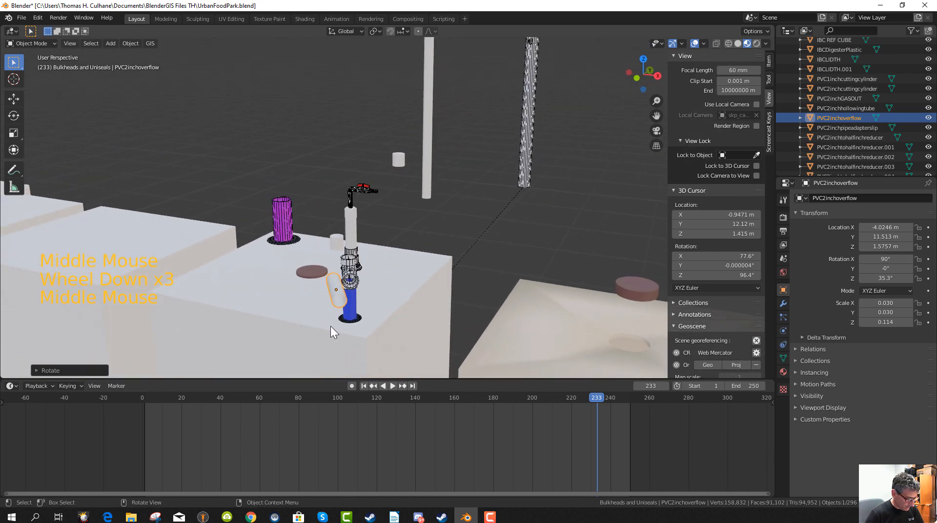
pyautogui.press('g')
pyautogui.click(349, 326)
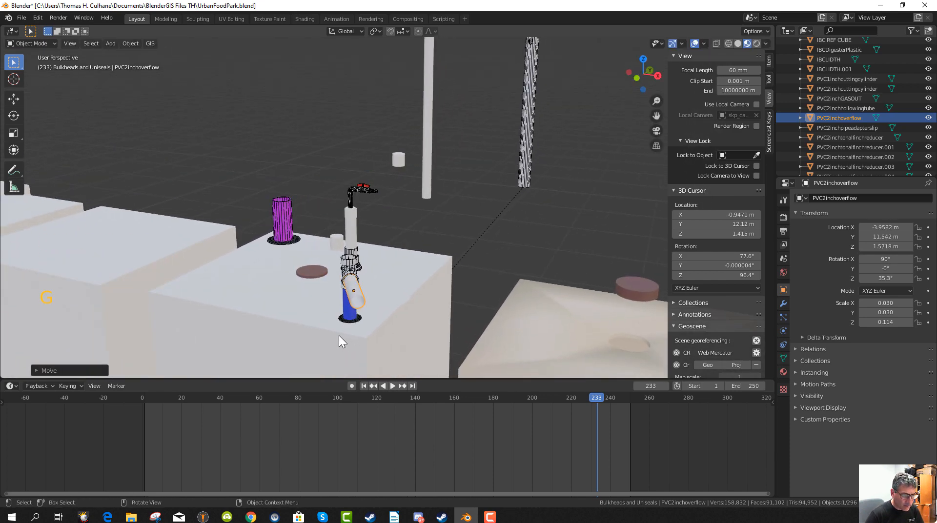
# Adjust the overflow pipe's Z rotation to about 28.4° to line it up with the tee's branch.
pyautogui.press('r')
pyautogui.press('z')
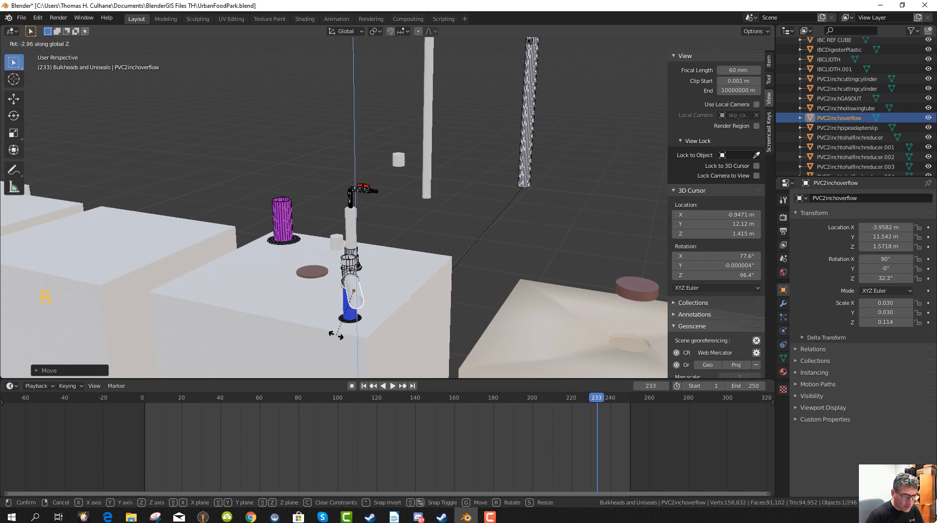
pyautogui.click(334, 334)
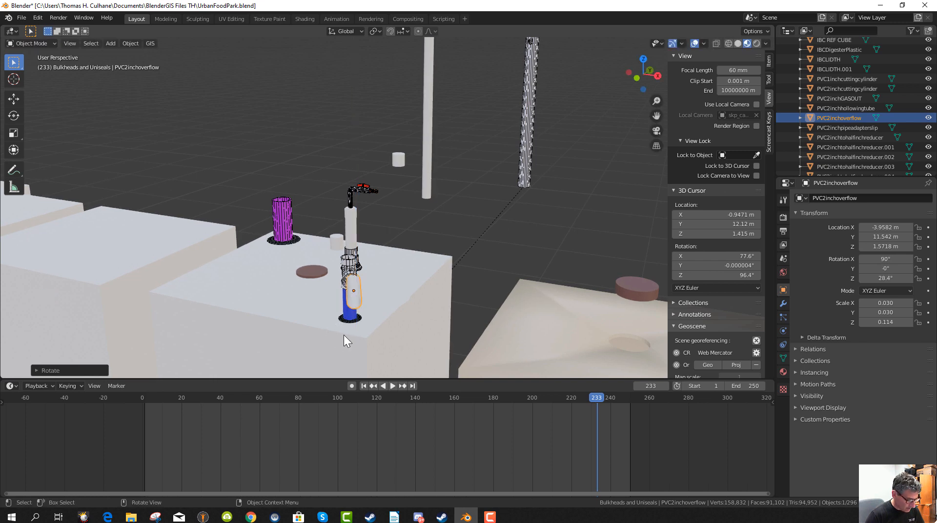
# Nudge the overflow pipe to about X -3.970, Y 11.538, Z 1.576 m and set its Z rotation to about 30.9°.
pyautogui.press('g')
pyautogui.click(335, 334)
pyautogui.press('r')
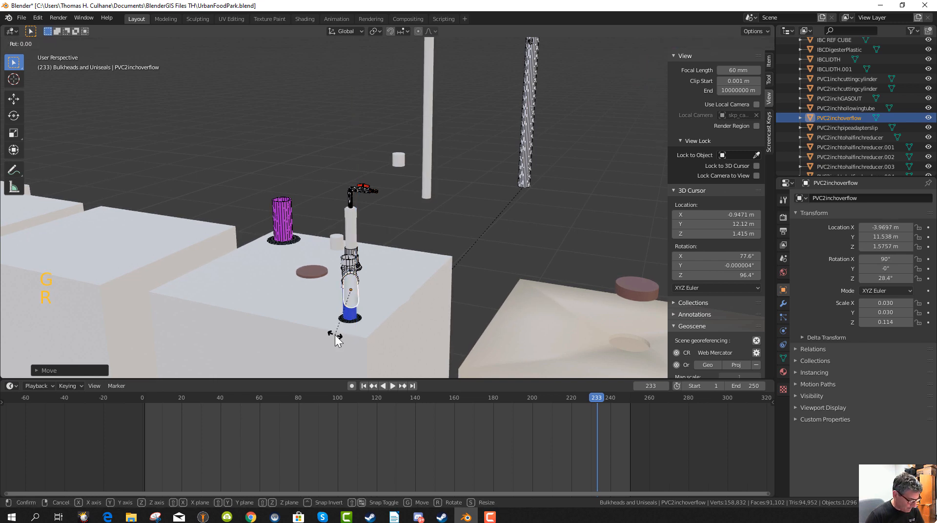
pyautogui.press('z')
pyautogui.click(339, 336)
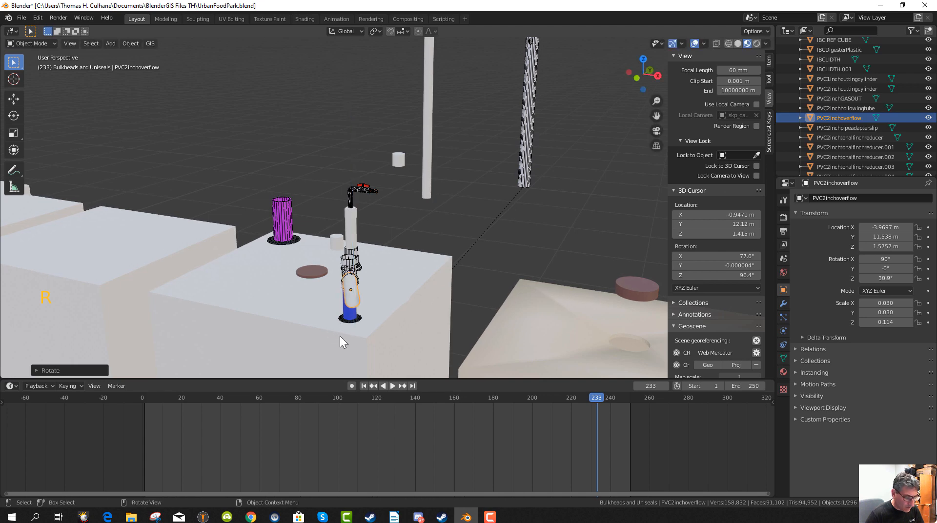
# Shift the overflow pipe into the tee's branch at about X -3.962, Y 11.540, Z 1.572 m and save the file.
pyautogui.press('g')
pyautogui.click(342, 336)
pyautogui.moveTo(342, 336); pyautogui.dragTo(449, 342, button='middle')
pyautogui.scroll(-1, 449, 334)
pyautogui.scroll(2, 435, 323)
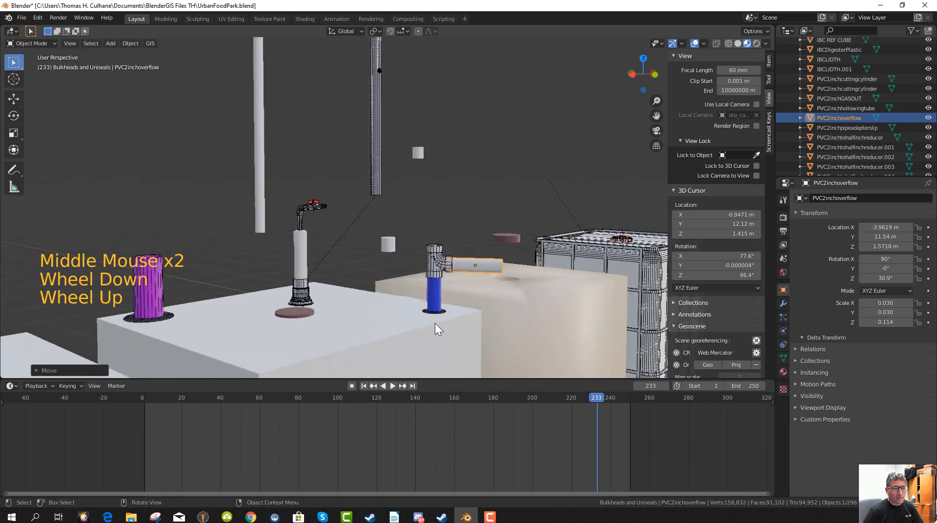
pyautogui.click(22, 18)
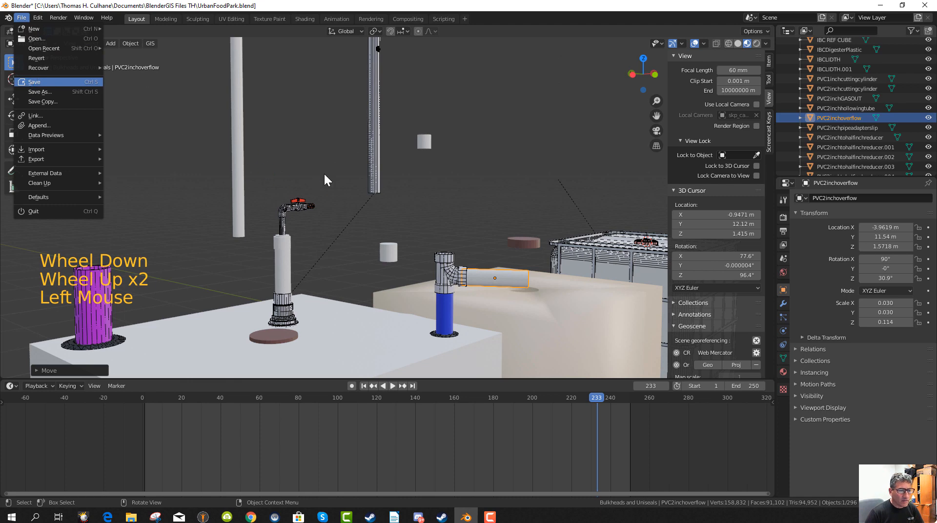
# Duplicate the half-inch PVC elbow beside the red valve and place the copy near the overflow pipe's free end, at about X -3.902, Y 11.444 m.
pyautogui.scroll(-7, 365, 198)
pyautogui.moveTo(426, 274); pyautogui.dragTo(409, 285, button='middle')
pyautogui.scroll(7, 380, 262)
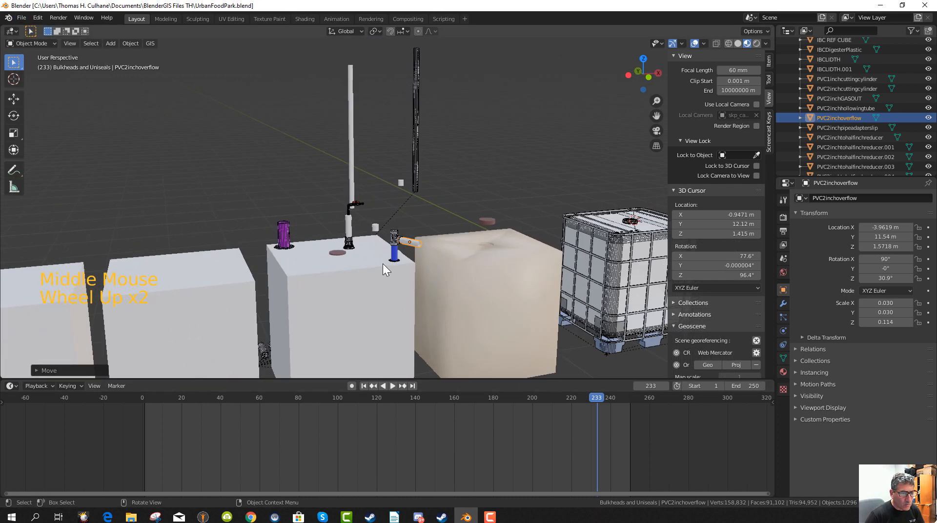
pyautogui.click(293, 203)
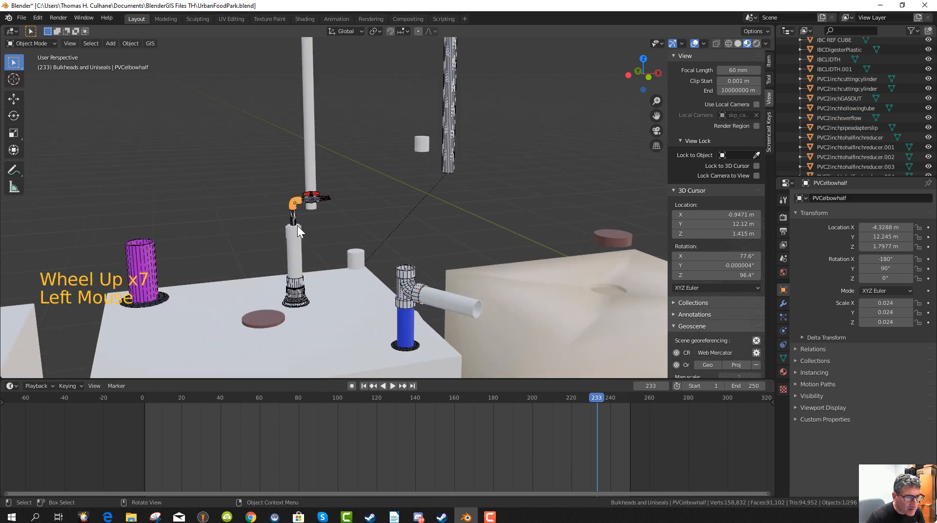
pyautogui.hotkey('shift', 'd')
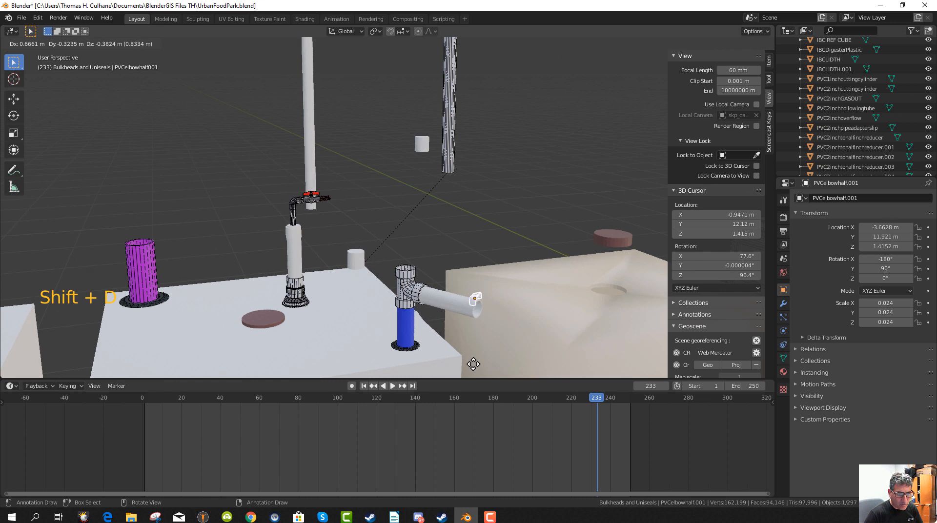
pyautogui.press('KP_7')
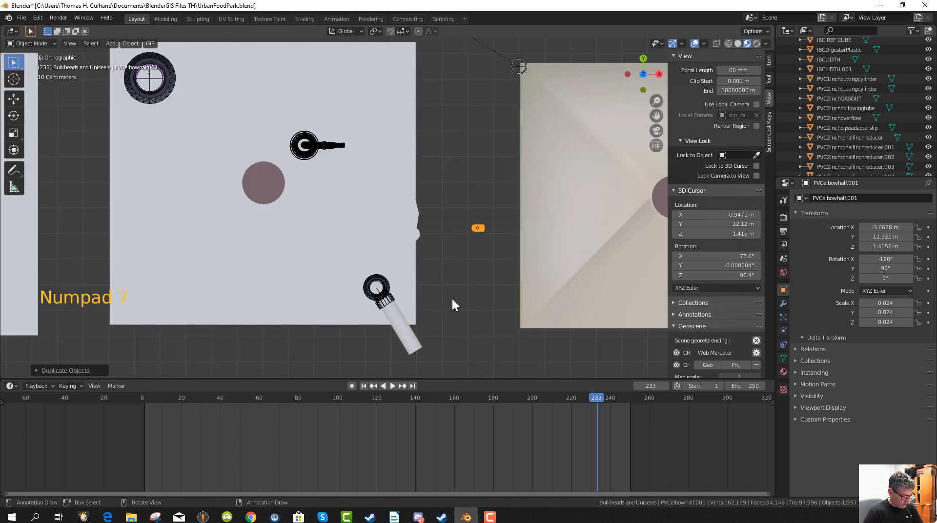
pyautogui.press('g')
pyautogui.click(388, 85)
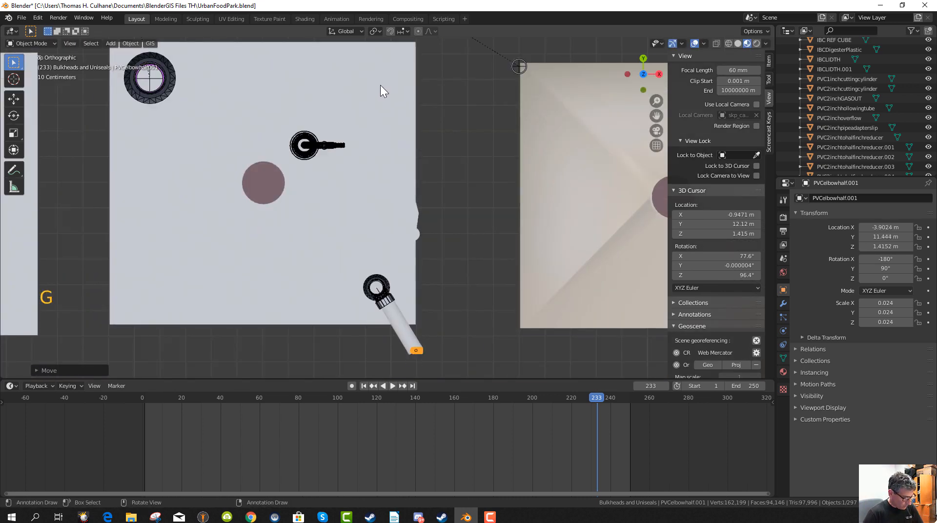
# Rotate the elbow copy about the global Z axis to an X rotation of about -122°.
pyautogui.press('r')
pyautogui.press('z')
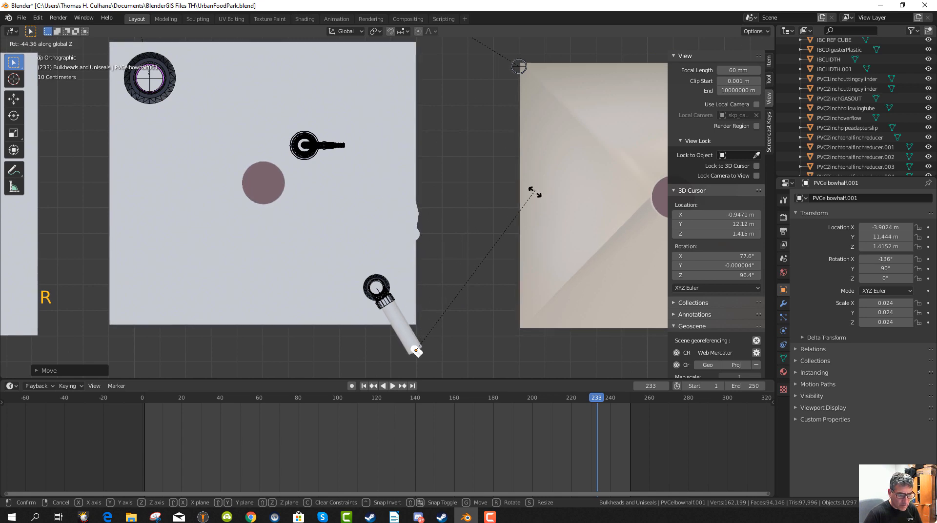
pyautogui.click(530, 250)
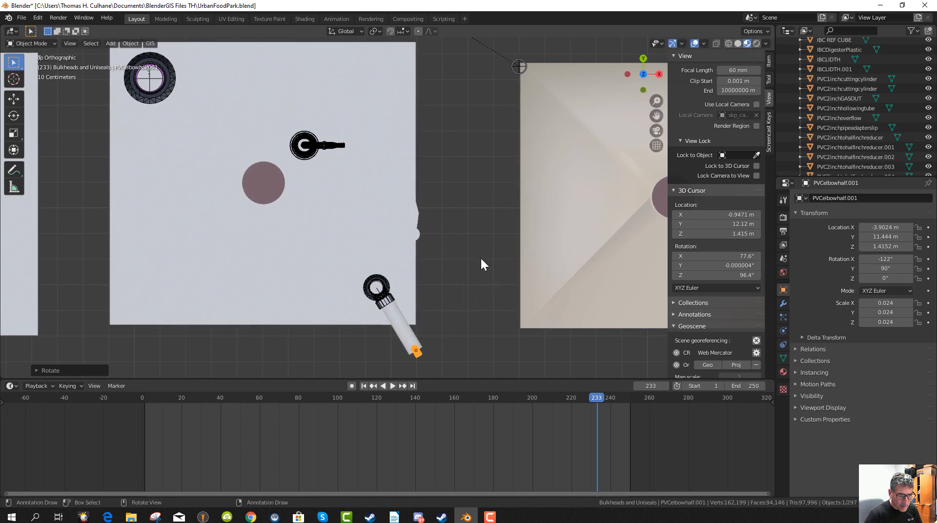
pyautogui.moveTo(481, 263); pyautogui.dragTo(495, 180, button='middle')
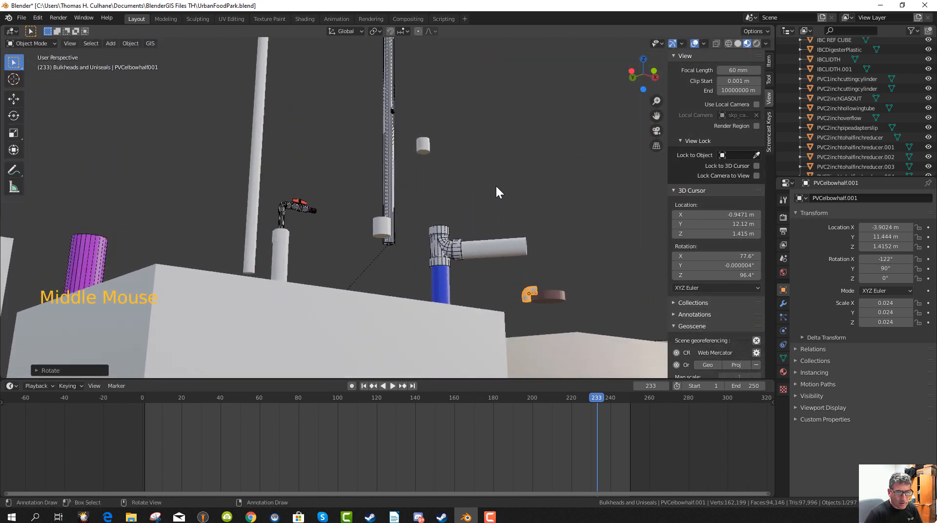
pyautogui.press('r')
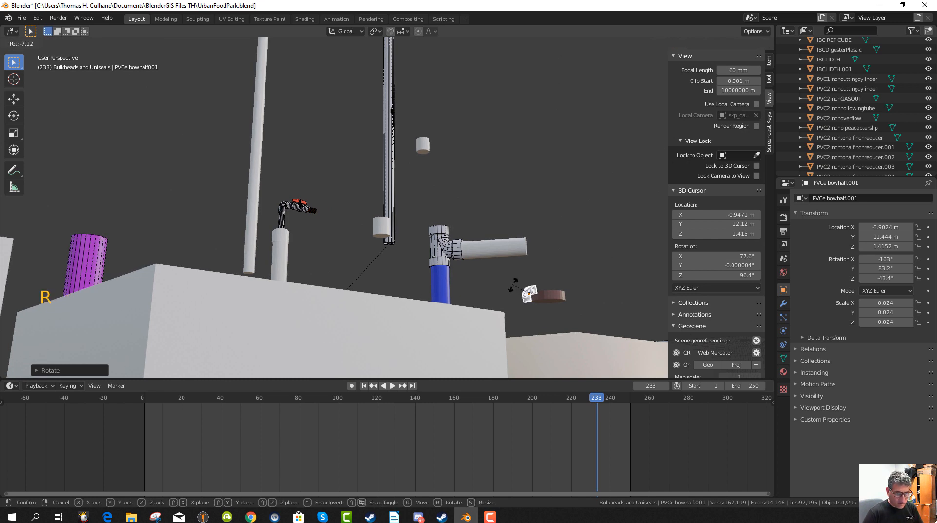
pyautogui.press('Escape')
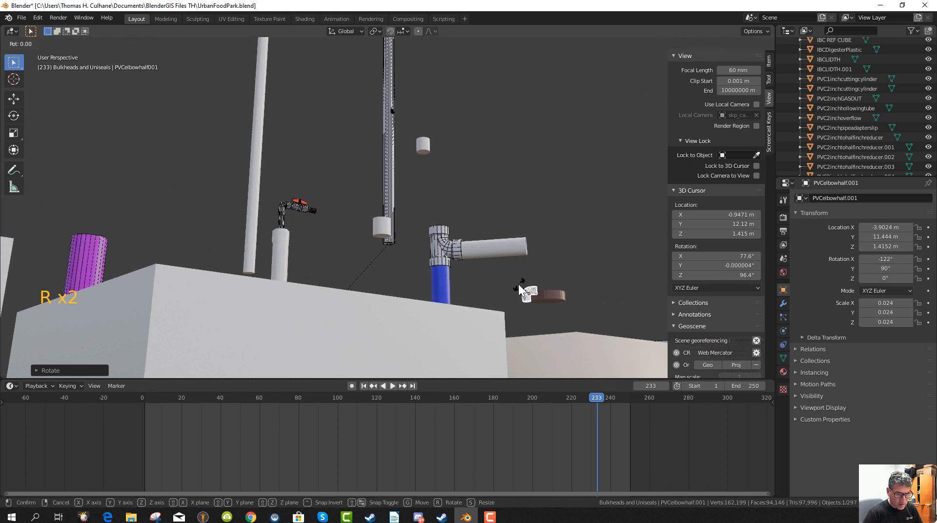
# Turn the elbow copy further about the global Z axis, to an X rotation of about 76.8°, so its opening faces the overflow pipe.
pyautogui.press('r')
pyautogui.press('z')
pyautogui.click(534, 293)
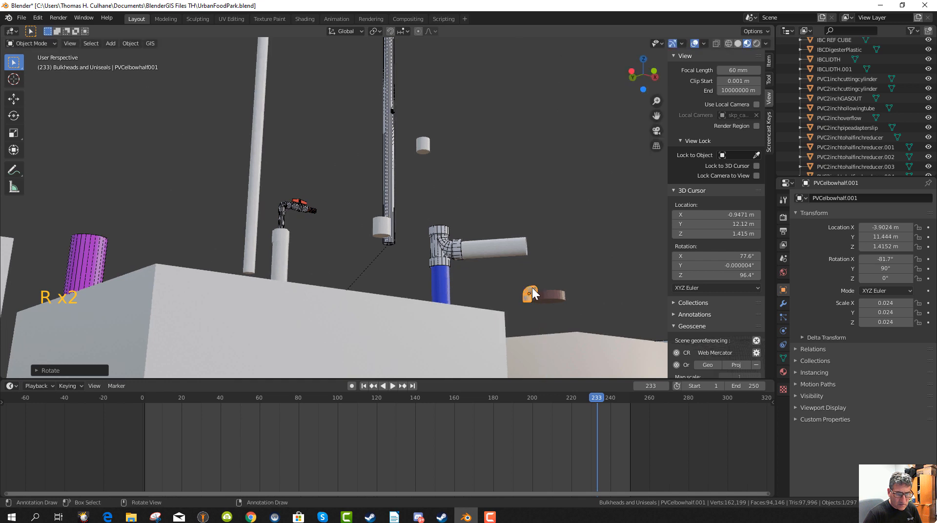
pyautogui.press('r')
pyautogui.press('z')
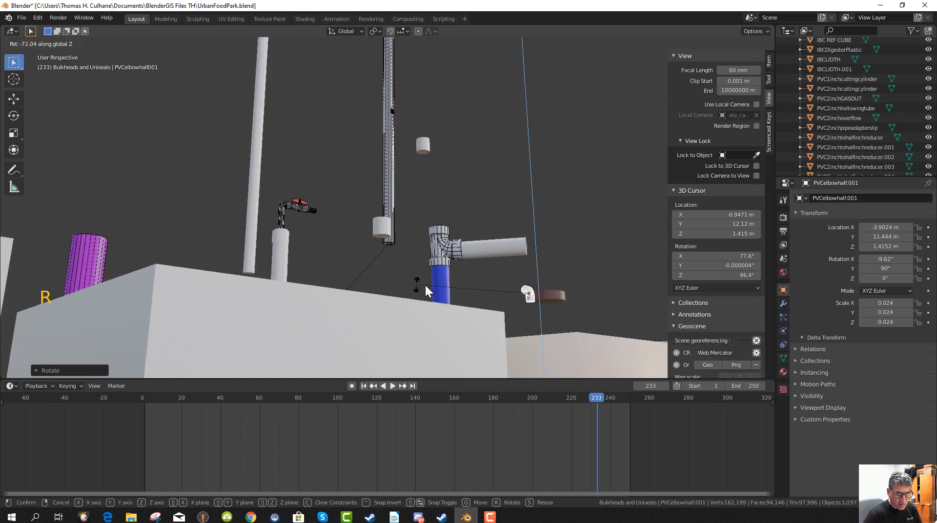
pyautogui.click(528, 296)
pyautogui.press('r')
pyautogui.press('z')
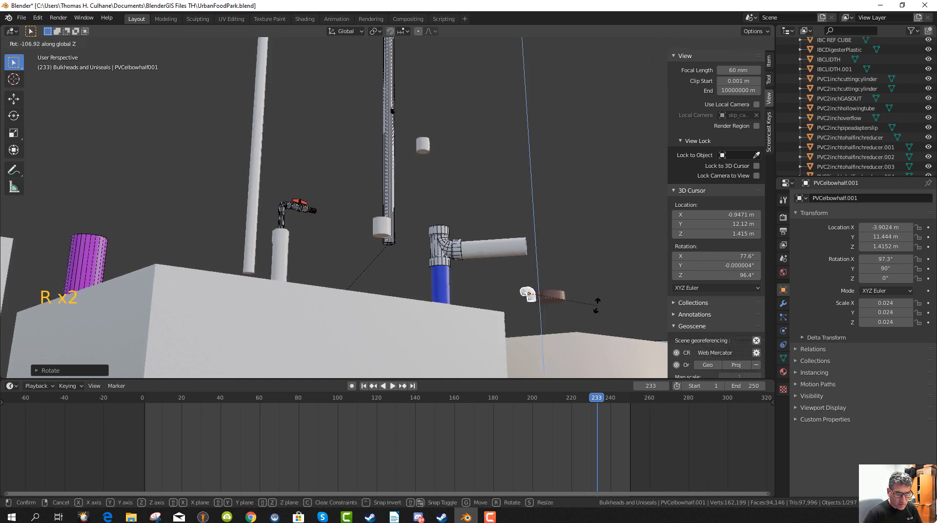
pyautogui.click(541, 309)
# Move the elbow to the overflow pipe's end, about X -3.907, Y 11.394, Z 1.551 m, and enlarge it to scale about 0.053.
pyautogui.press('g')
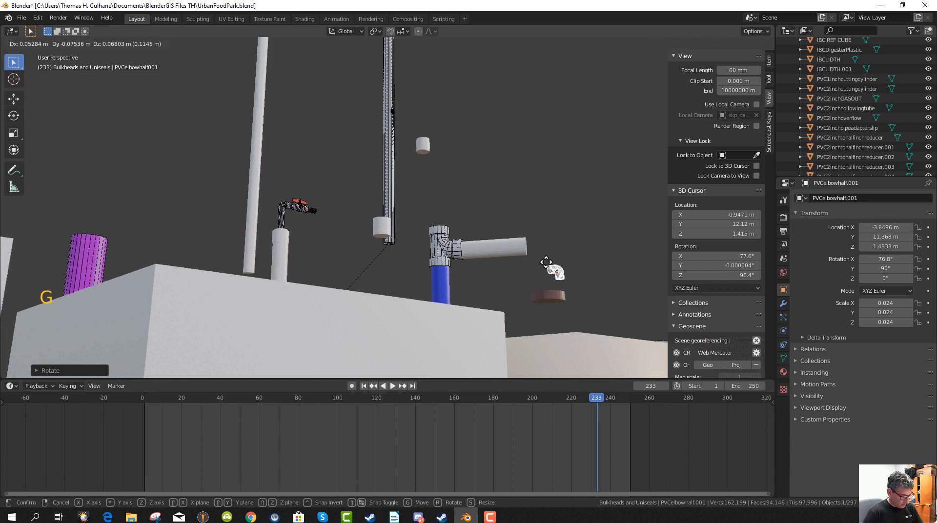
pyautogui.click(526, 253)
pyautogui.scroll(2, 540, 273)
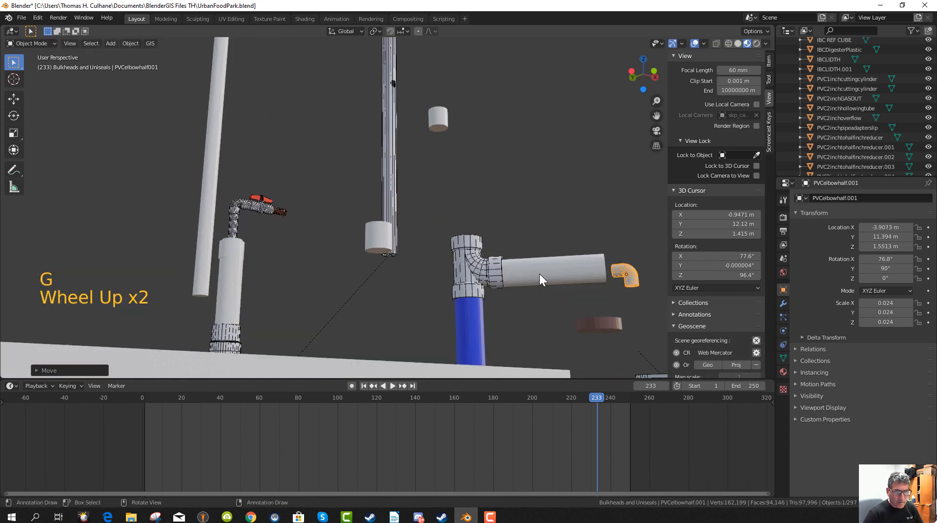
pyautogui.moveTo(540, 274); pyautogui.dragTo(376, 192, button='middle')
pyautogui.press('s')
pyautogui.click(471, 289)
# In top view, rotate the elbow about the global Z axis to an X rotation of about 59°, in line with the overflow pipe.
pyautogui.press('KP_7')
pyautogui.scroll(-4, 441, 294)
pyautogui.press('r')
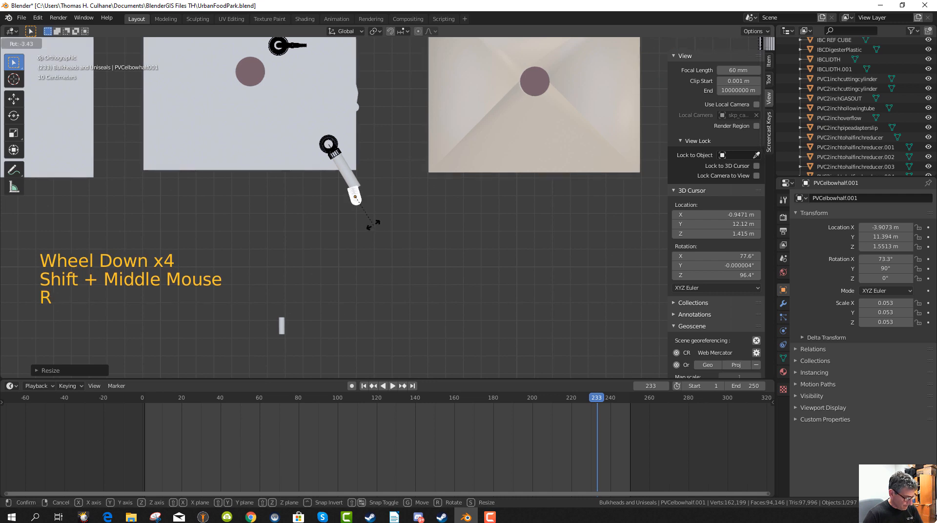
pyautogui.press('z')
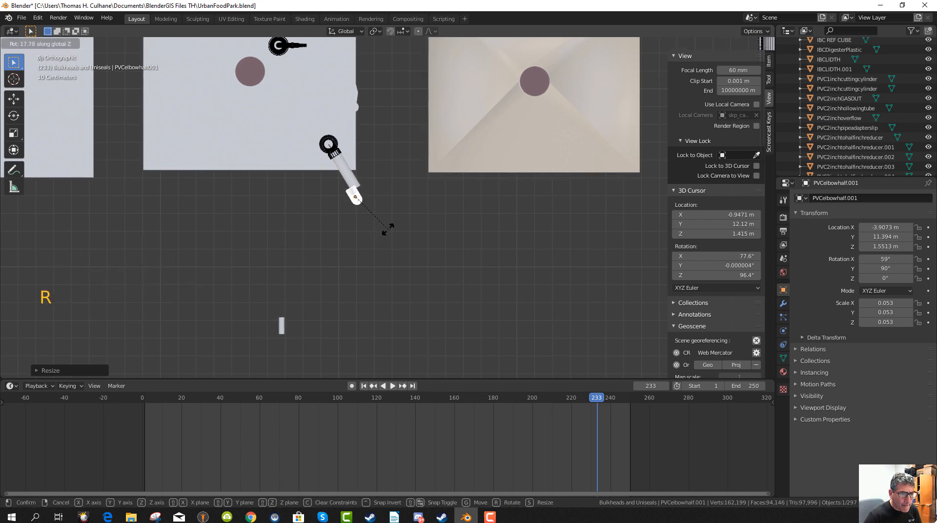
pyautogui.click(390, 222)
# Center the elbow on the overflow pipe's end in top view, at about X -3.877, Y 11.397 m.
pyautogui.scroll(5, 391, 218)
pyautogui.keyDown('shift'); pyautogui.moveTo(359, 222); pyautogui.dragTo(459, 286, button='middle'); pyautogui.keyUp('shift')
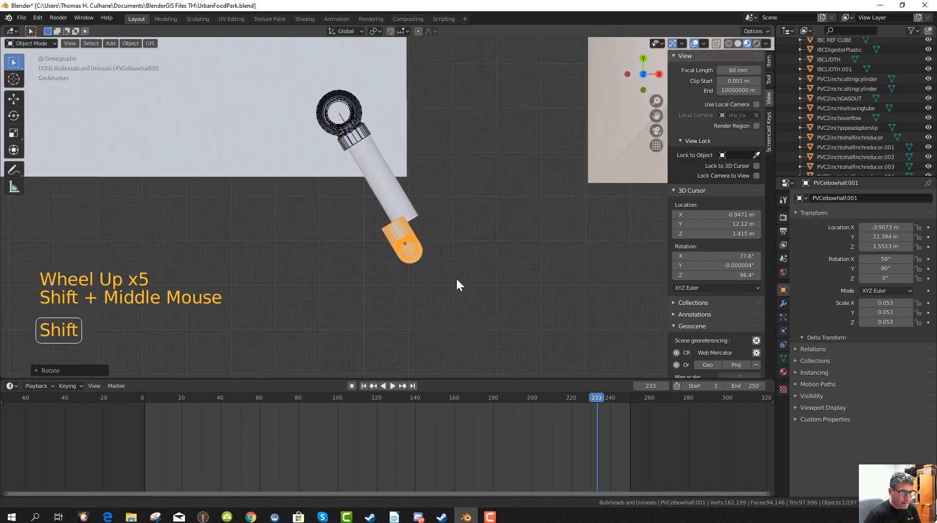
pyautogui.scroll(2, 441, 271)
pyautogui.press('g')
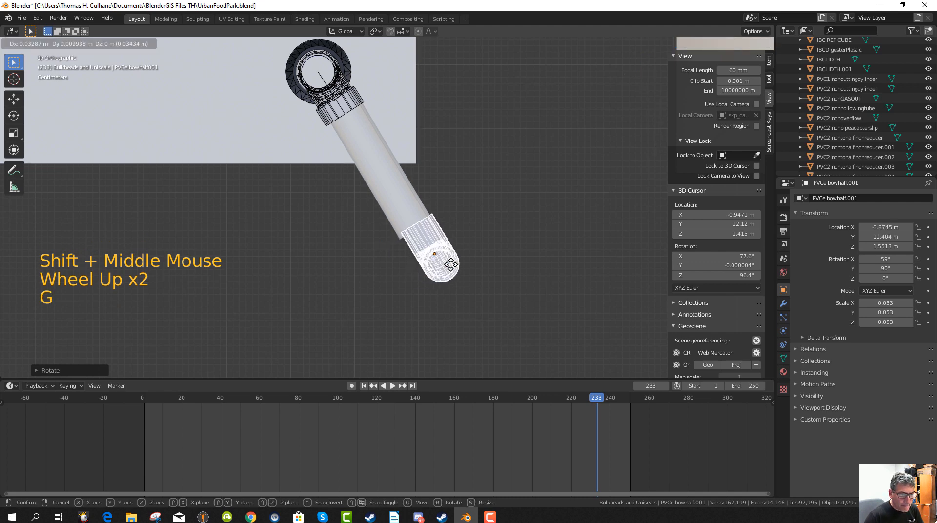
pyautogui.click(443, 284)
pyautogui.moveTo(444, 283); pyautogui.dragTo(482, 174, button='middle')
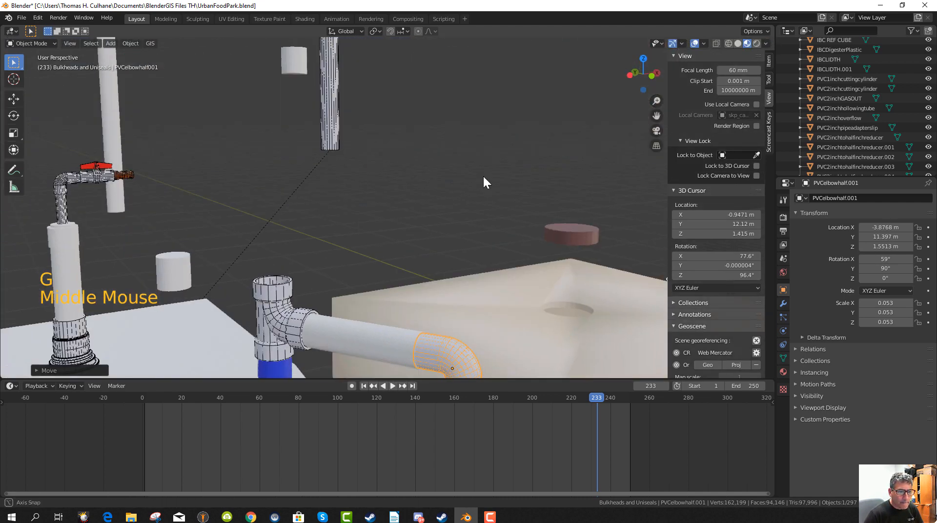
# Enlarge the elbow to a scale of about 0.059 so it fits around the overflow pipe.
pyautogui.scroll(-2, 489, 261)
pyautogui.moveTo(490, 261); pyautogui.dragTo(532, 292, button='middle')
pyautogui.press('s')
pyautogui.click(501, 290)
# Adjust the elbow's position over the overflow pipe's end, to about X -3.88, Y 11.40, Z 1.55 m.
pyautogui.press('g')
pyautogui.middleClick(408, 353)
pyautogui.click(408, 349)
pyautogui.press('g')
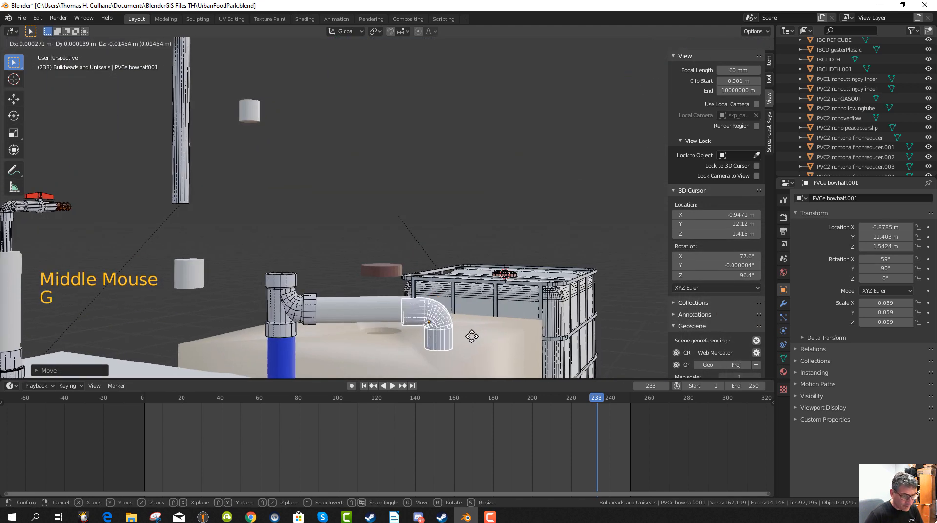
pyautogui.click(472, 336)
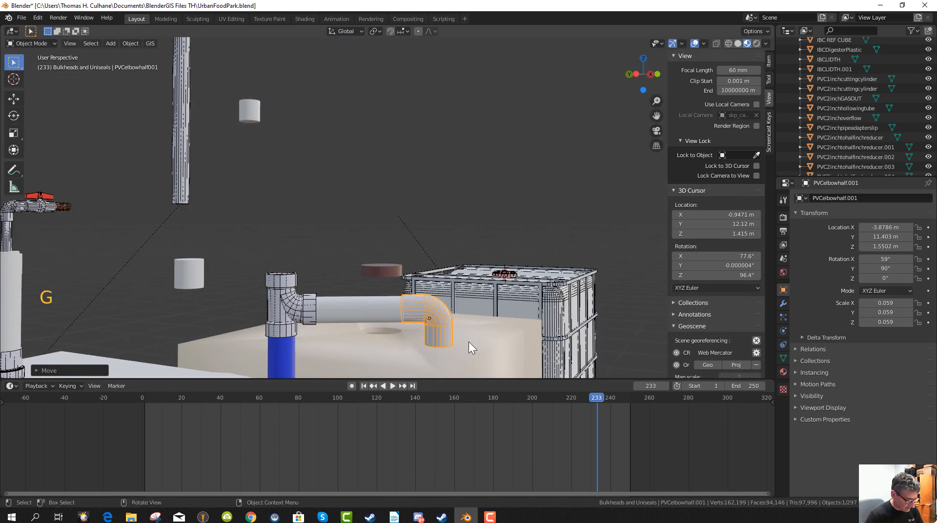
pyautogui.press('g')
pyautogui.click(462, 344)
# Examine the fitted overflow elbow on the digester tank and the surrounding row of tanks.
pyautogui.moveTo(461, 344); pyautogui.dragTo(399, 151, button='middle')
pyautogui.scroll(-6, 460, 322)
pyautogui.click(399, 155)
pyautogui.scroll(2, 456, 200)
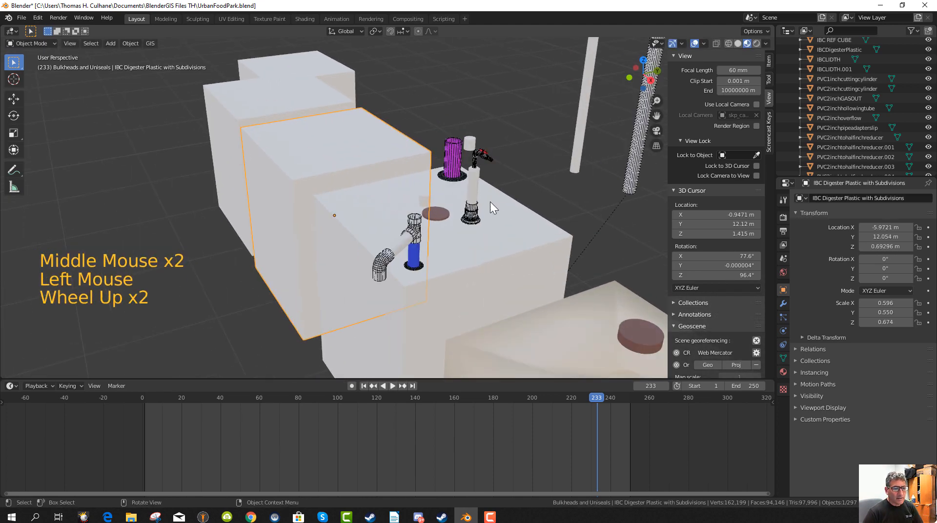
pyautogui.click(512, 211)
pyautogui.moveTo(512, 210); pyautogui.dragTo(581, 214, button='middle')
pyautogui.scroll(-7, 449, 221)
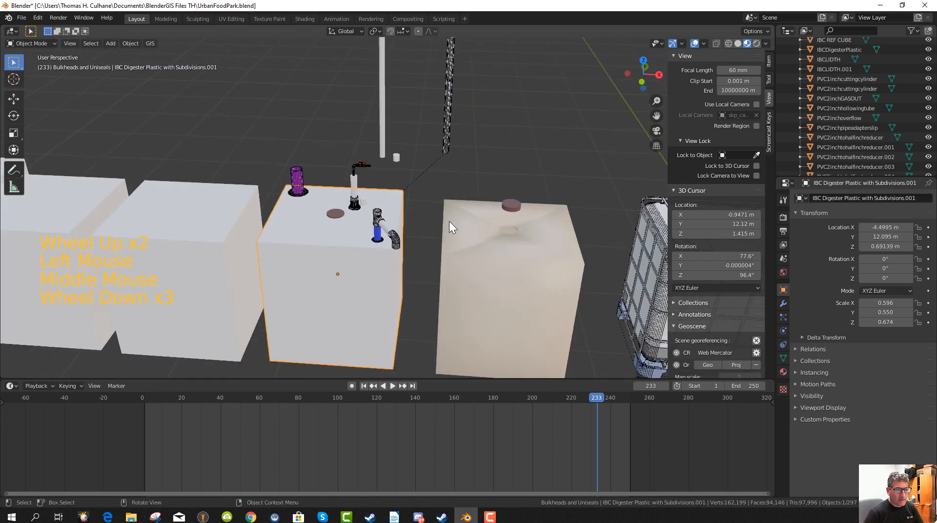
pyautogui.moveTo(414, 248); pyautogui.dragTo(447, 209, button='middle')
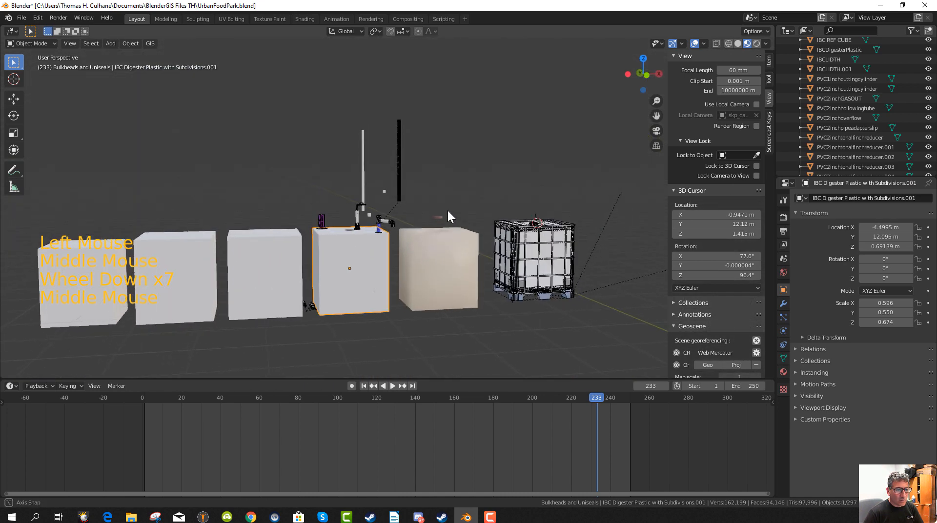
# Select the two tall PVC pipes, the beige IBC digester tank and its floating lid together.
pyautogui.click(399, 160)
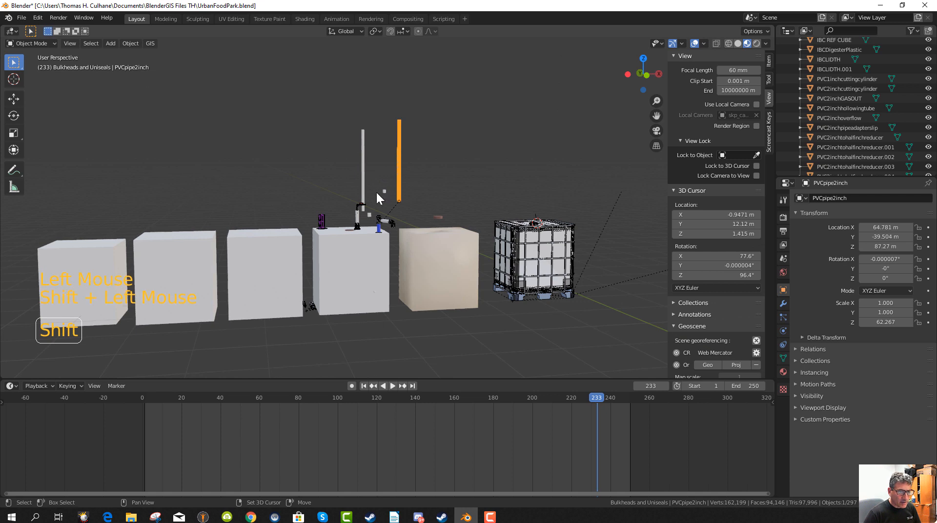
pyautogui.keyDown('shift'); pyautogui.click(364, 191); pyautogui.keyUp('shift')
pyautogui.keyDown('shift'); pyautogui.click(443, 222); pyautogui.keyUp('shift')
pyautogui.keyDown('shift'); pyautogui.click(437, 218); pyautogui.keyUp('shift')
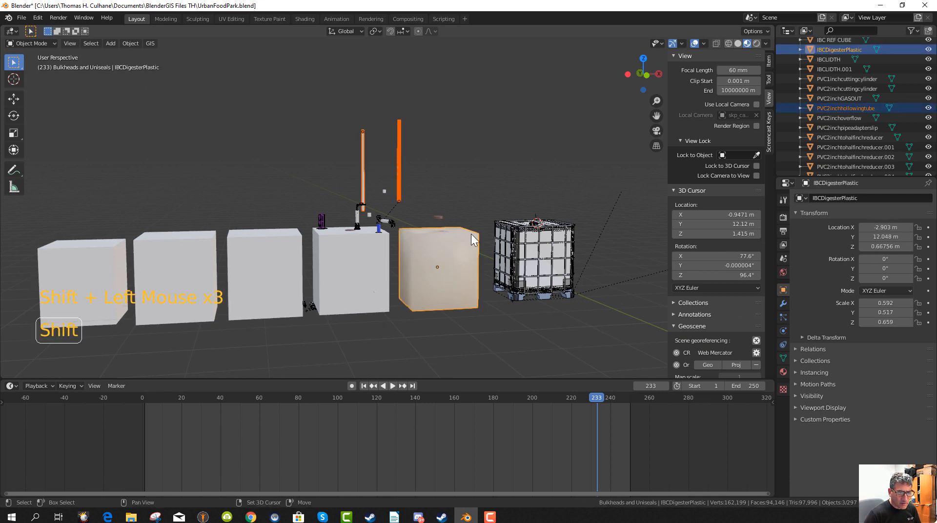
# Try to add the caged IBC tank to the current selection.
pyautogui.keyDown('shift'); pyautogui.click(538, 247); pyautogui.keyUp('shift')
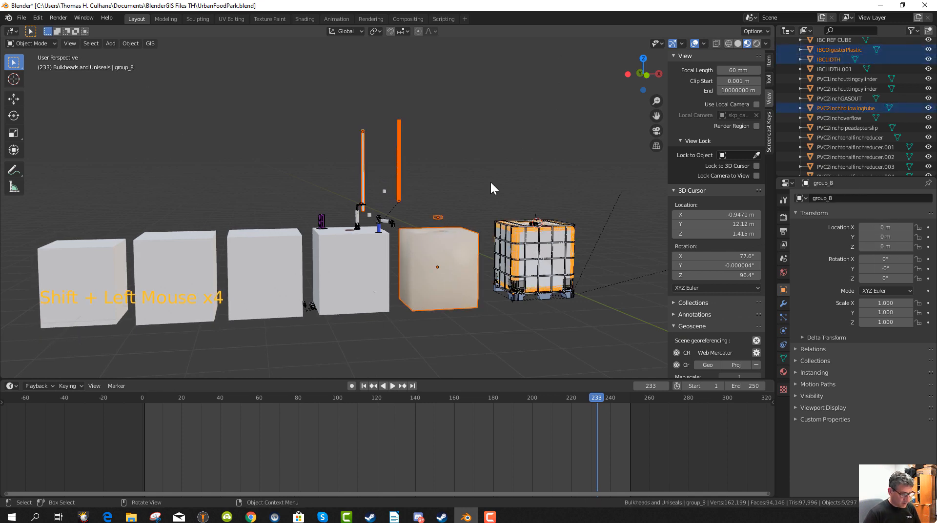
pyautogui.keyDown('shift'); pyautogui.moveTo(482, 176); pyautogui.dragTo(599, 341); pyautogui.keyUp('shift')
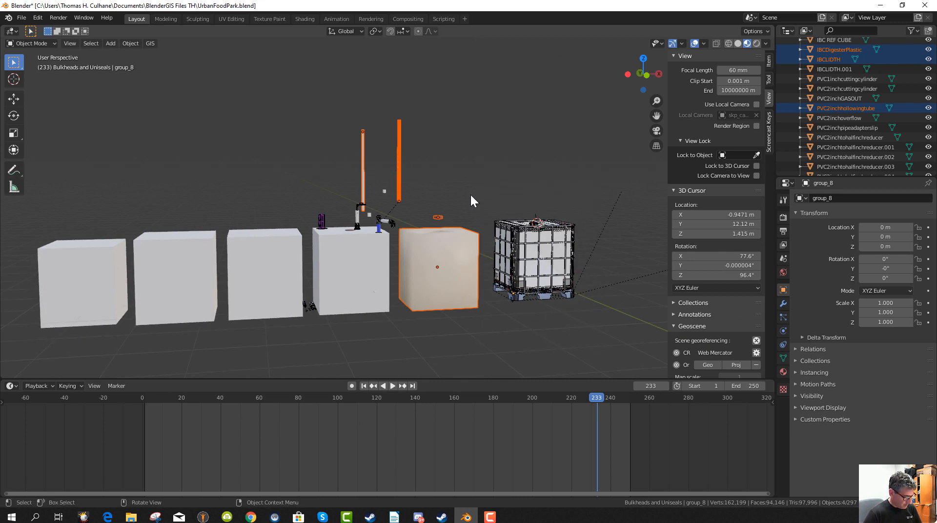
pyautogui.press('b')
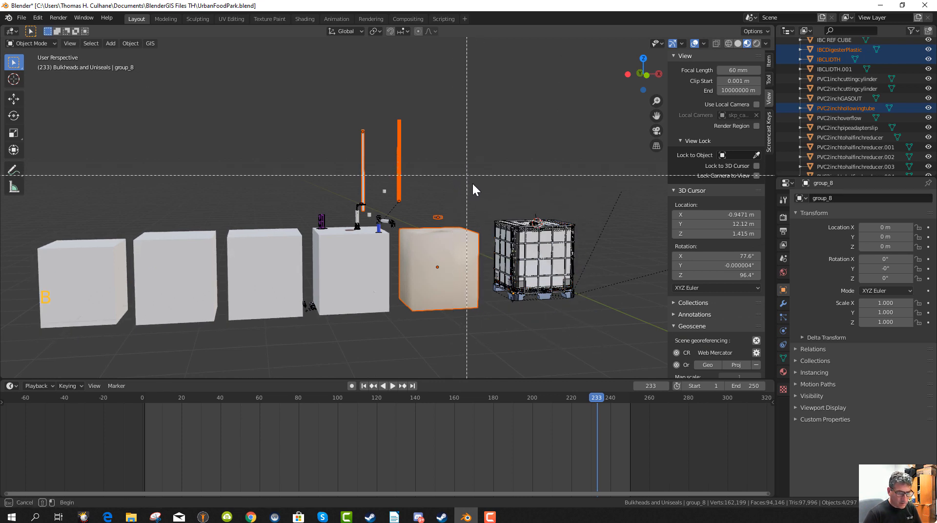
pyautogui.keyDown('shift'); pyautogui.moveTo(485, 191); pyautogui.dragTo(616, 340); pyautogui.keyUp('shift')
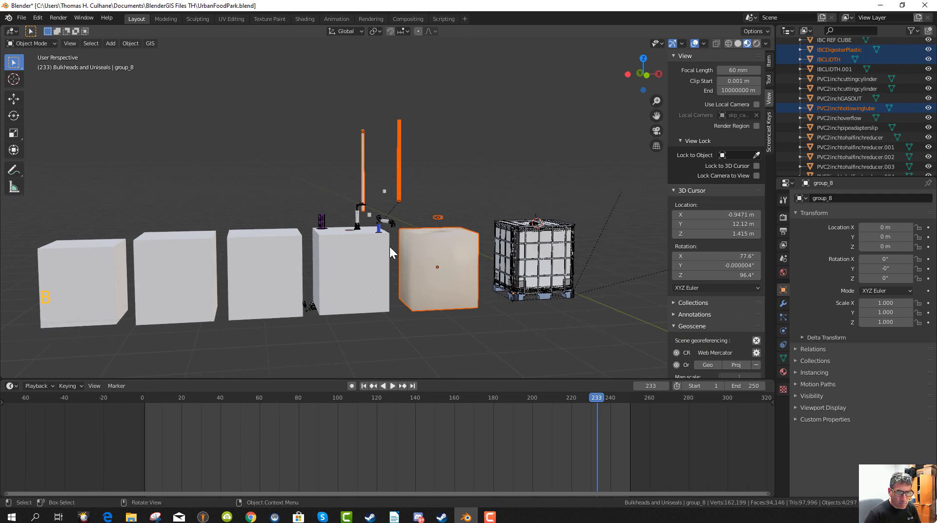
# Add the row of three plain white tanks to the selection and hide them with the selected pipes, beige tank and lid.
pyautogui.press('b')
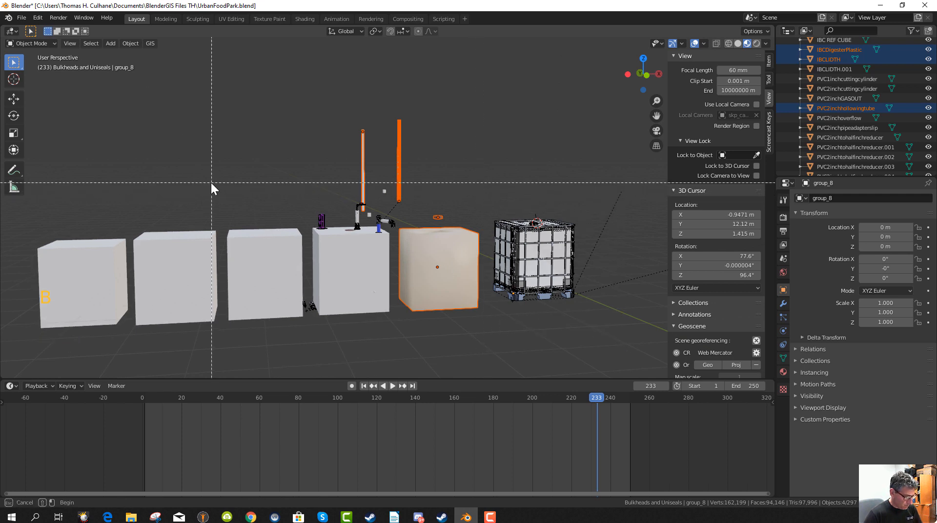
pyautogui.moveTo(27, 213); pyautogui.dragTo(304, 356)
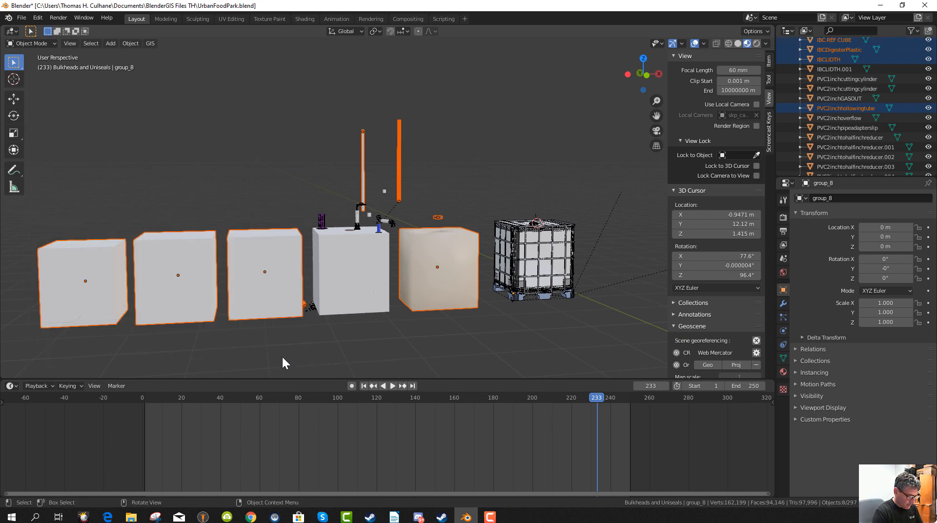
pyautogui.press('h')
# Hide the two small cutting cylinders floating above the fitted digester tank.
pyautogui.scroll(4, 322, 322)
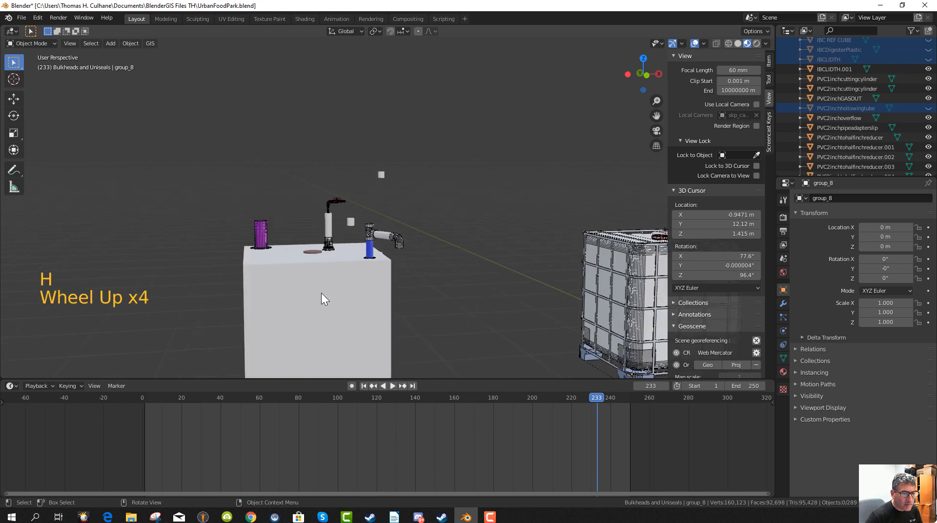
pyautogui.click(380, 176)
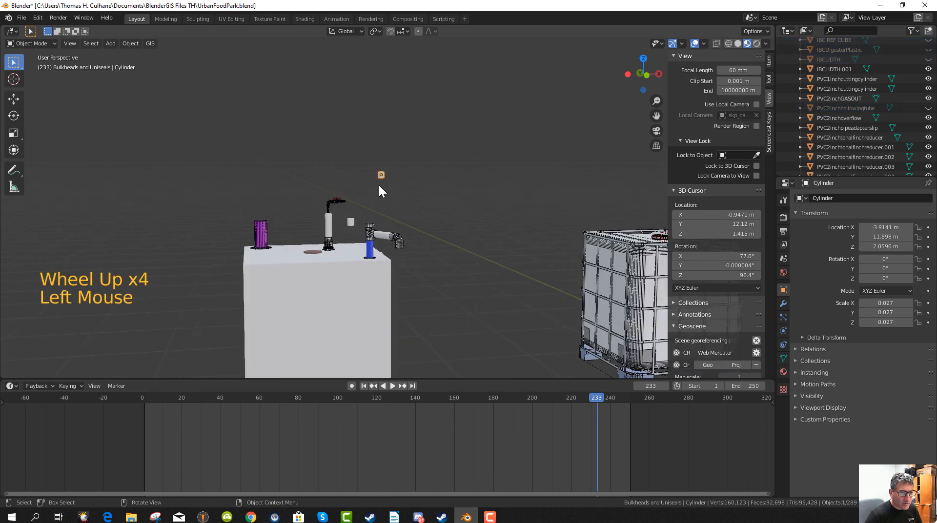
pyautogui.press('h')
pyautogui.click(352, 222)
pyautogui.press('h')
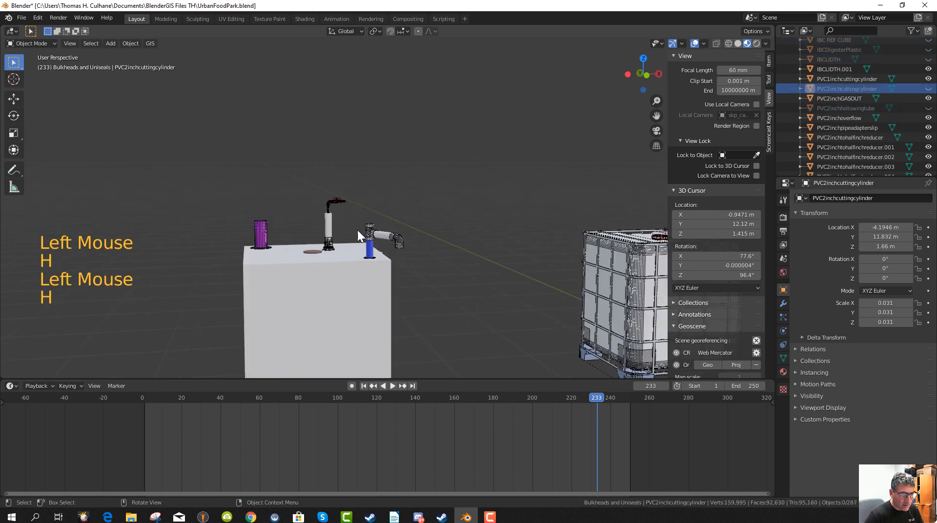
# Try to delete the group of loose fittings on the ground beside the digester tank.
pyautogui.scroll(2, 354, 258)
pyautogui.moveTo(354, 258)
pyautogui.mouseDown(button='middle')
pyautogui.moveTo(345, 282)
pyautogui.moveTo(276, 280)
pyautogui.moveTo(398, 278)
pyautogui.moveTo(409, 268)
pyautogui.moveTo(357, 262)
pyautogui.mouseUp(button='middle')
pyautogui.scroll(-4, 458, 295)
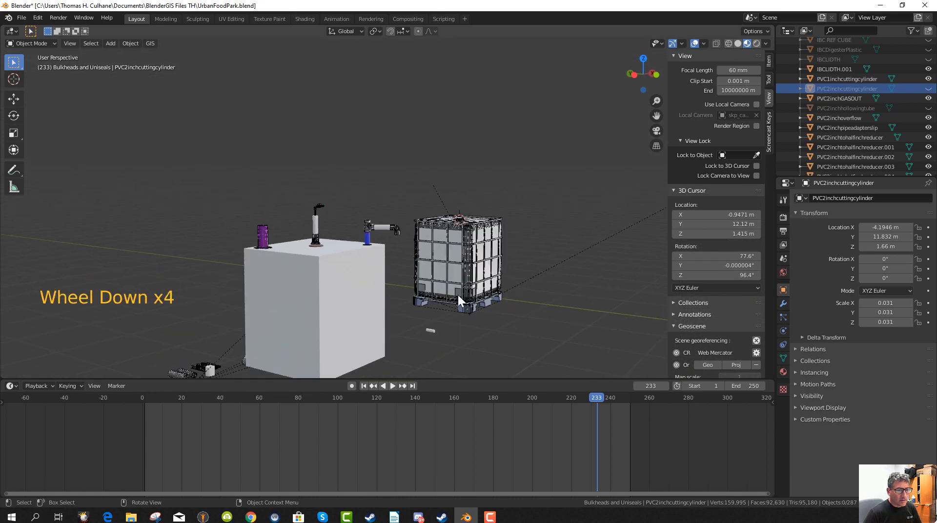
pyautogui.moveTo(458, 295); pyautogui.dragTo(519, 330, button='middle')
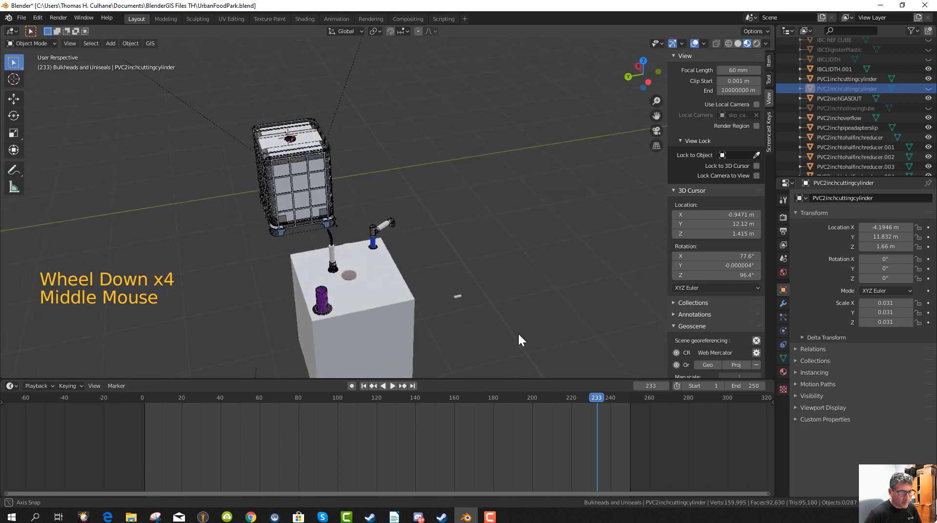
pyautogui.scroll(-3, 347, 324)
pyautogui.press('b')
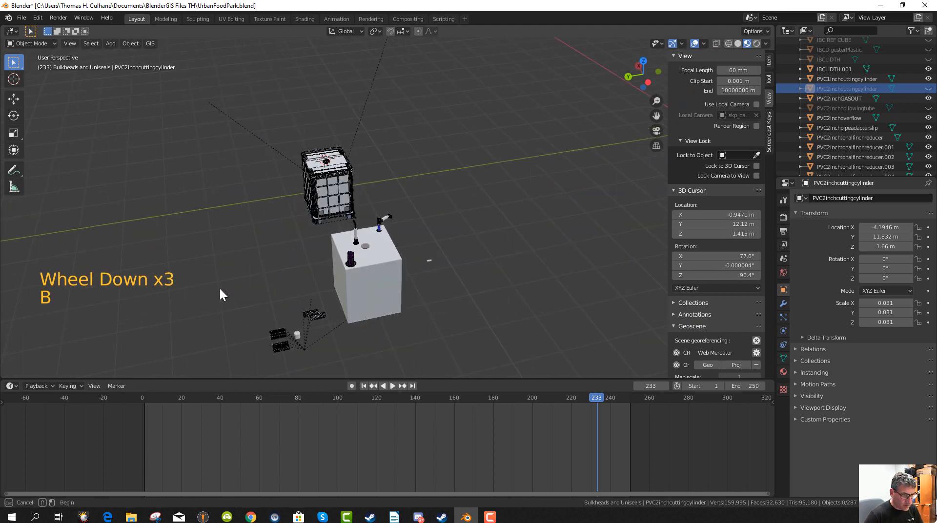
pyautogui.moveTo(219, 293); pyautogui.dragTo(327, 368)
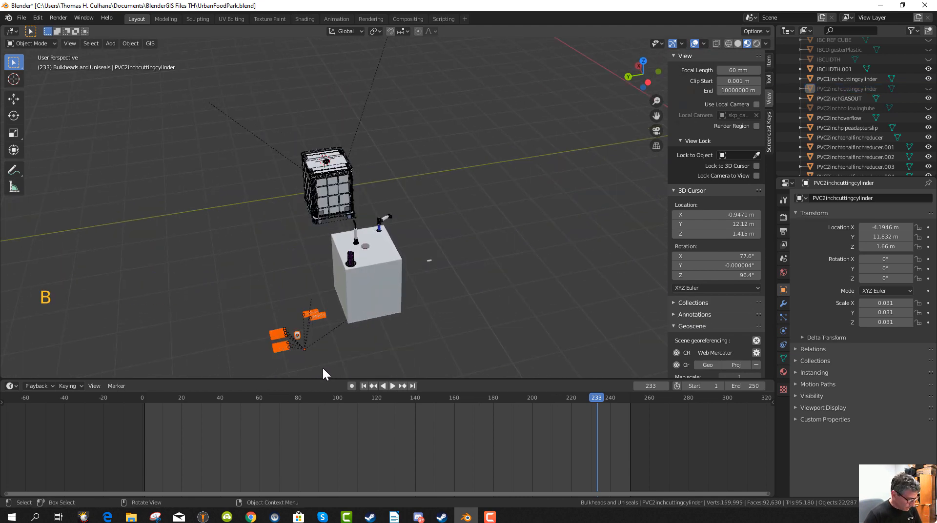
pyautogui.press('x')
pyautogui.click(322, 367)
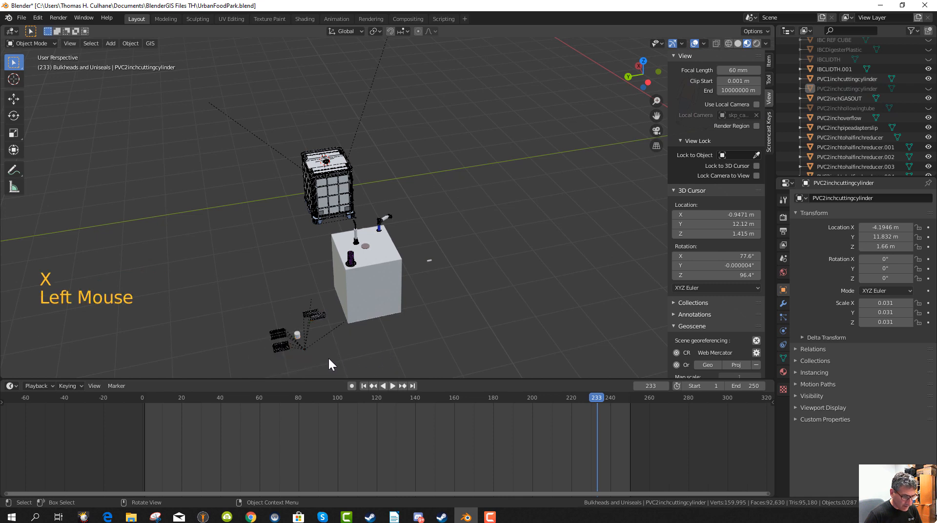
pyautogui.press('h')
pyautogui.click(254, 317)
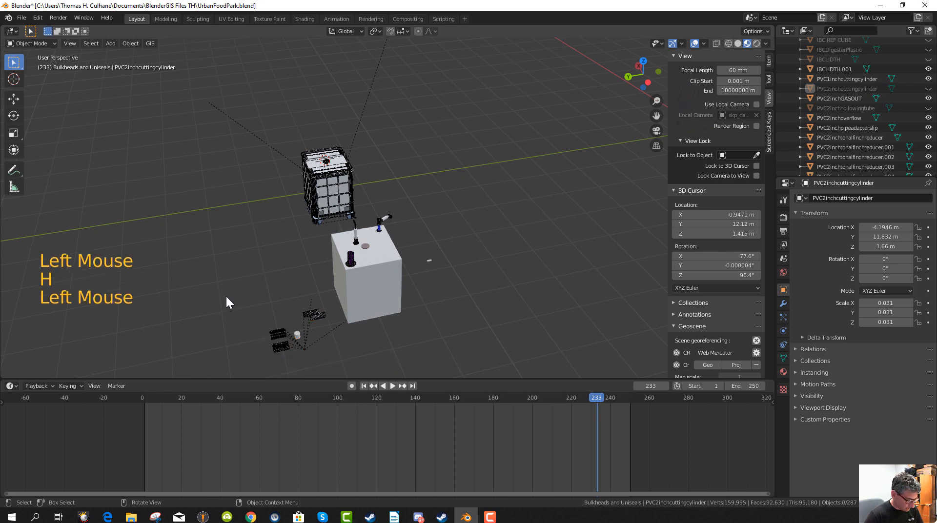
# Hide the group of loose fittings beside the digester tank and the small stray cylinder on its other side.
pyautogui.press('b')
pyautogui.moveTo(208, 267); pyautogui.dragTo(327, 368)
pyautogui.press('h')
pyautogui.scroll(1, 446, 305)
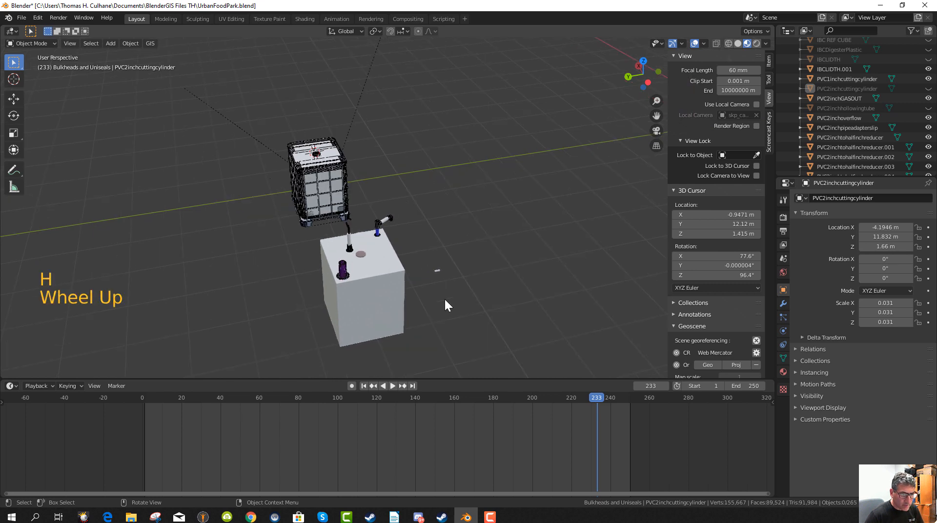
pyautogui.press('b')
pyautogui.moveTo(427, 260); pyautogui.dragTo(440, 279)
pyautogui.press('h')
# Save the UrbanFoodPark.blend project with the fitted digester tank in view.
pyautogui.moveTo(431, 282); pyautogui.dragTo(336, 277, button='middle')
pyautogui.scroll(6, 376, 279)
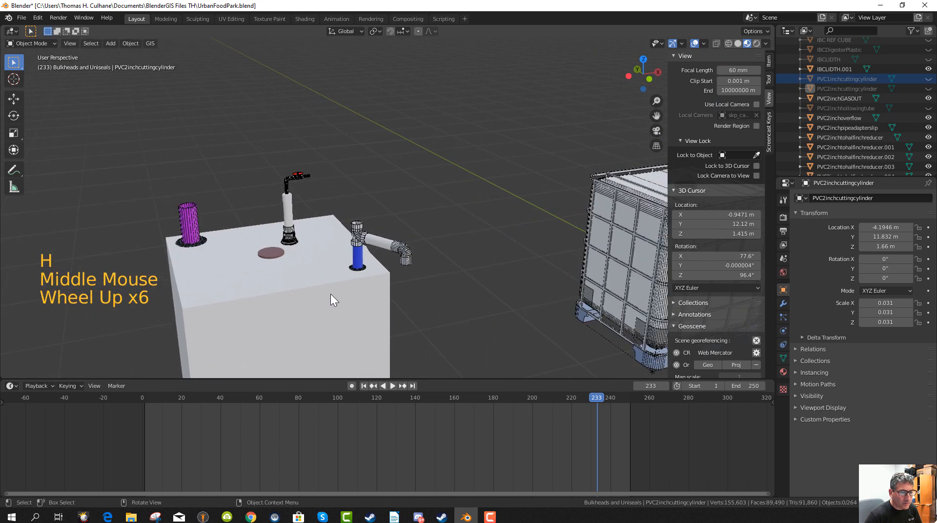
pyautogui.keyDown('shift'); pyautogui.moveTo(314, 310); pyautogui.dragTo(410, 229, button='middle'); pyautogui.keyUp('shift')
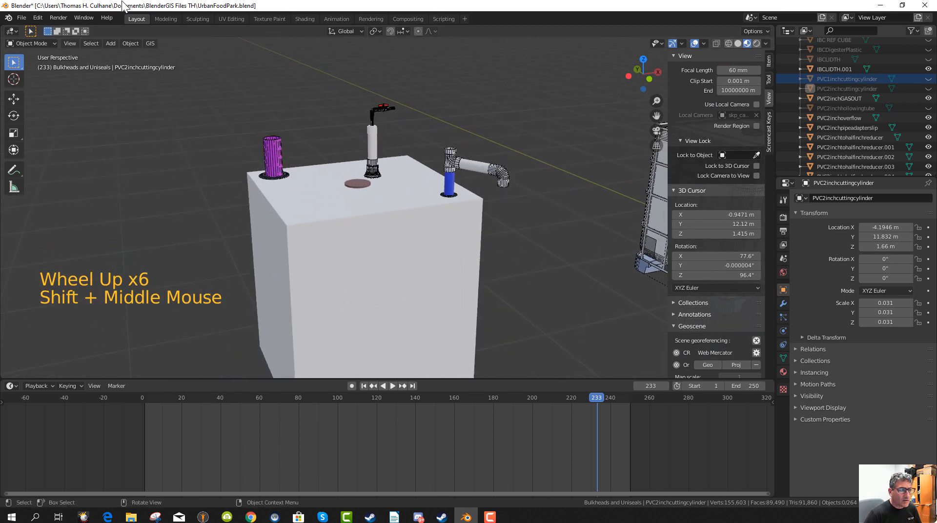
pyautogui.click(21, 18)
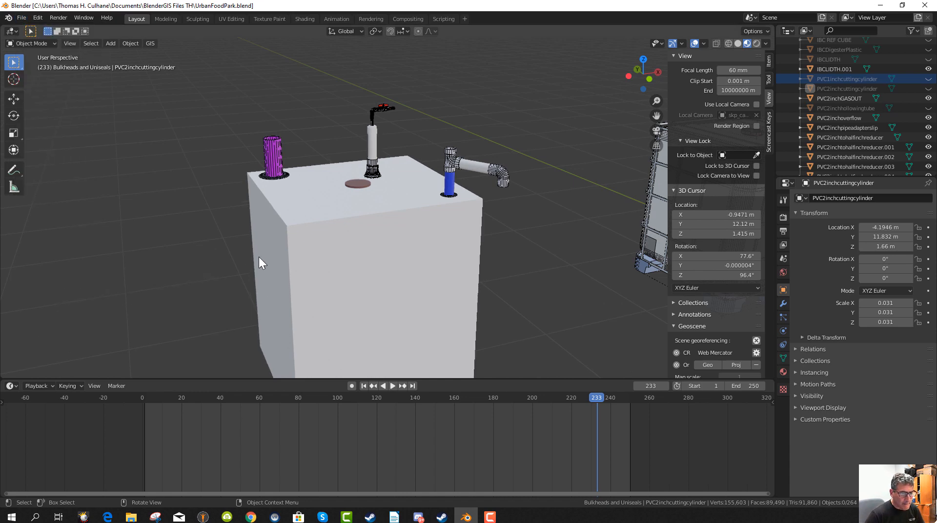
pyautogui.scroll(-2, 281, 283)
pyautogui.moveTo(288, 291); pyautogui.dragTo(311, 288, button='middle')
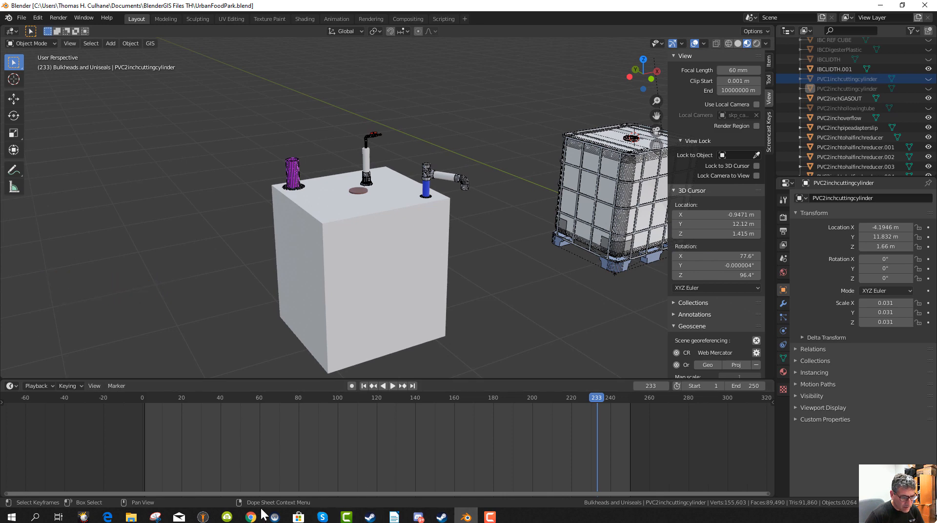
# Switch to the 3D Warehouse page in Chrome and search it for "big gulp".
pyautogui.moveTo(251, 517)
pyautogui.click(274, 452)
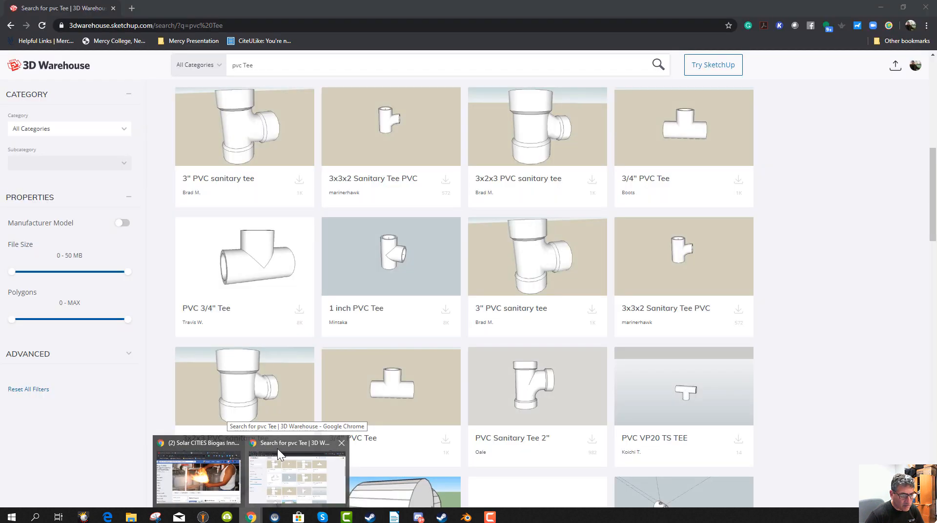
pyautogui.scroll(5, 271, 234)
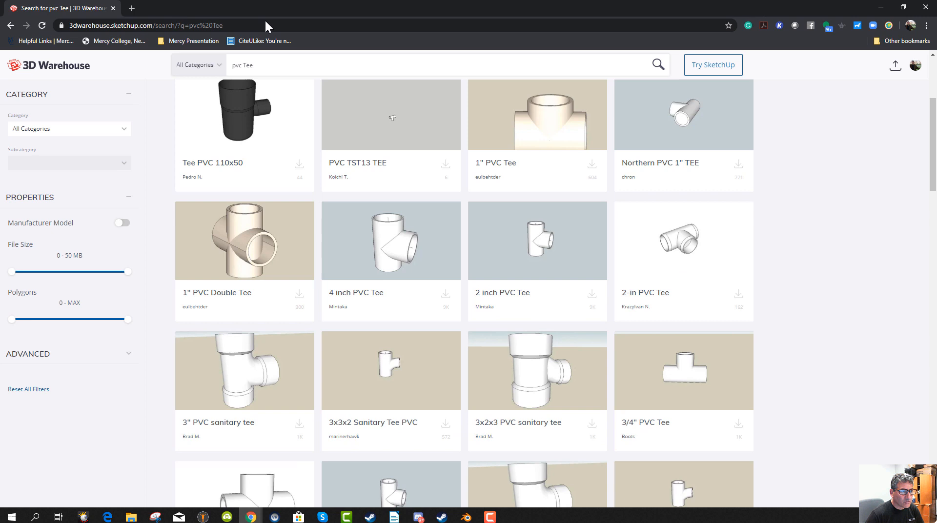
pyautogui.click(269, 64)
pyautogui.write('big')
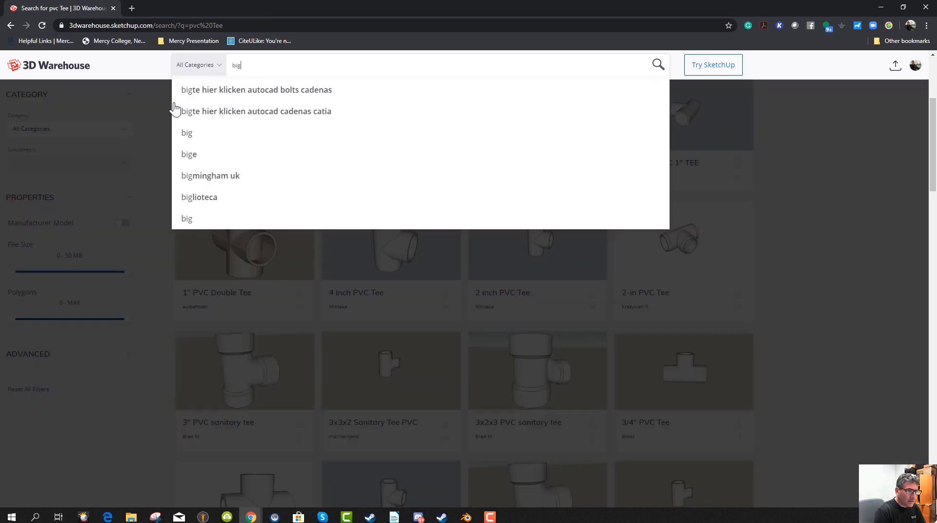
pyautogui.write(' gulp')
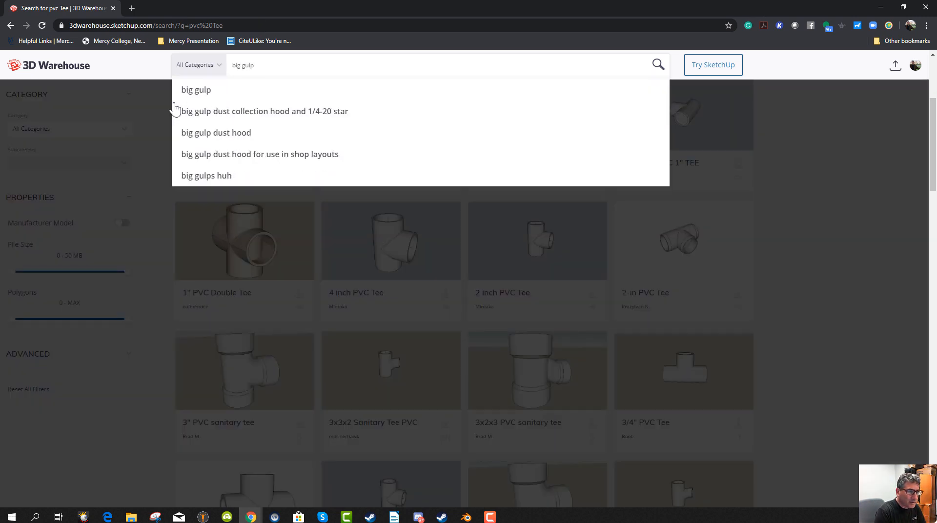
pyautogui.click(213, 97)
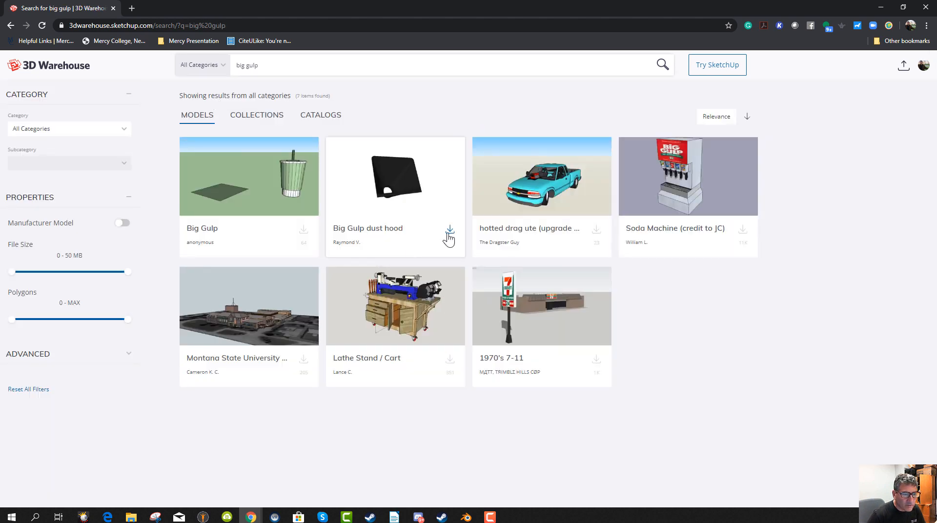
# Download the Big Gulp dust hood model as a Collada file and open the downloaded archive.
pyautogui.click(449, 232)
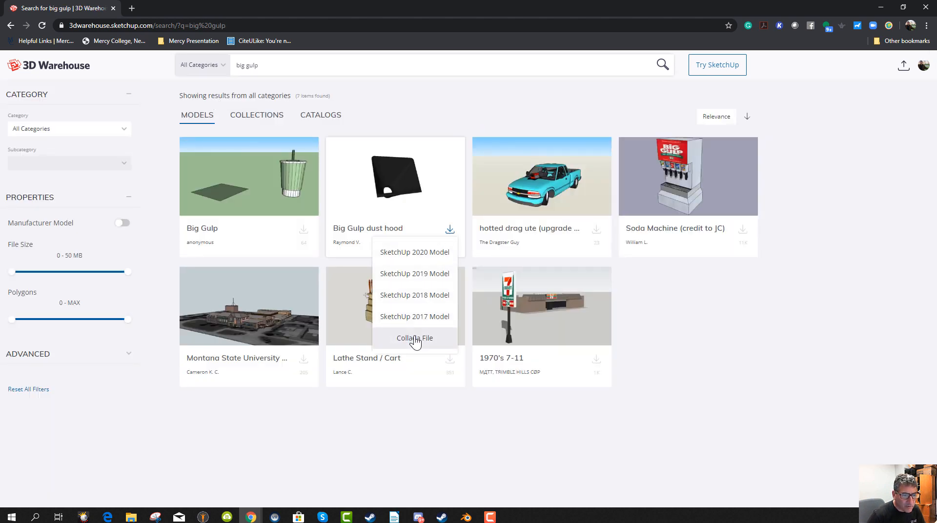
pyautogui.click(415, 338)
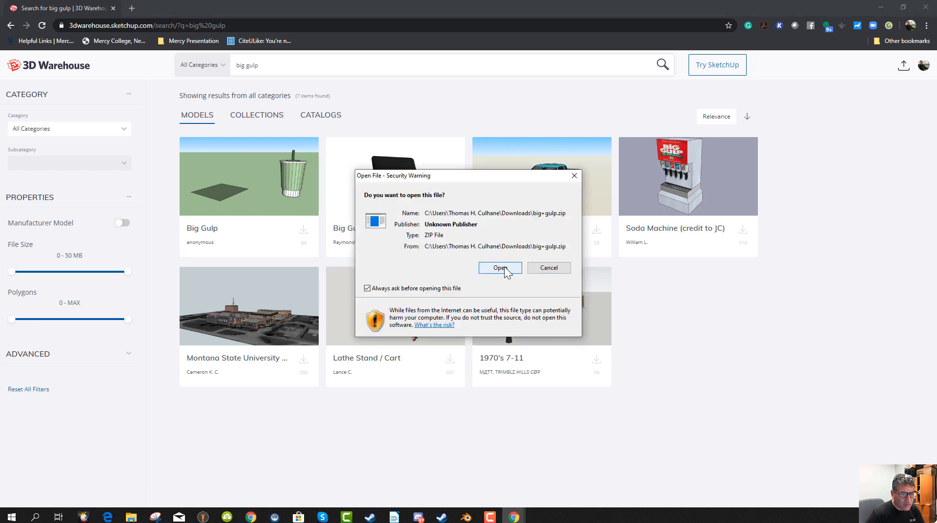
pyautogui.click(505, 269)
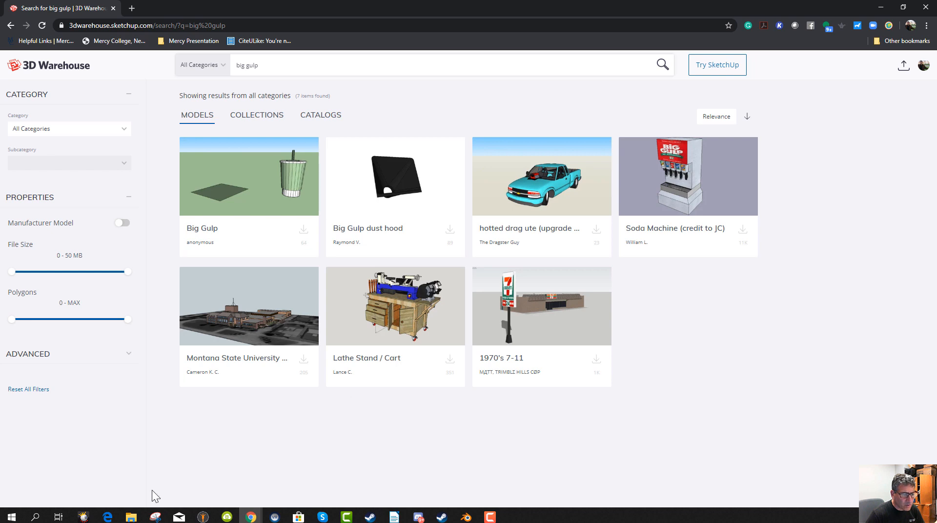
# Switch to File Explorer and cut big+gulp.zip from the Downloads folder.
pyautogui.moveTo(133, 518)
pyautogui.click(80, 476)
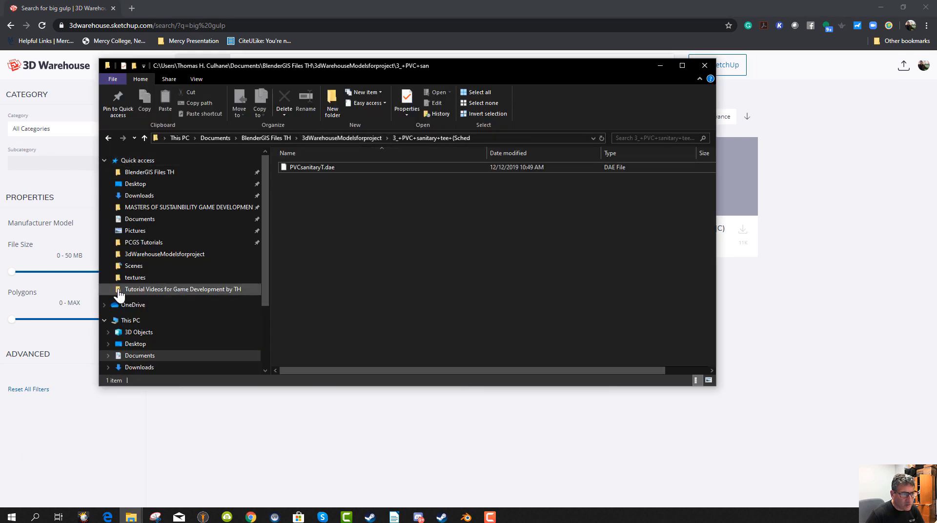
pyautogui.click(139, 195)
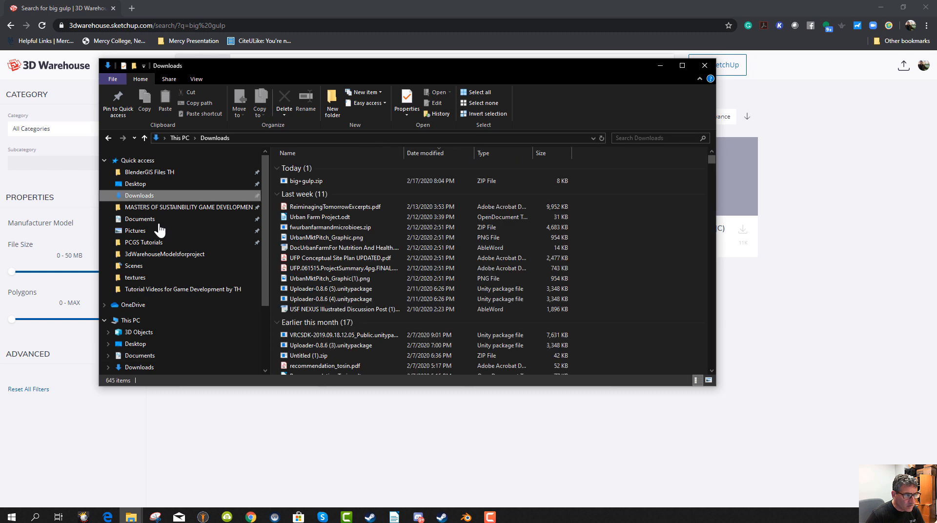
pyautogui.click(309, 180)
pyautogui.rightClick(308, 181)
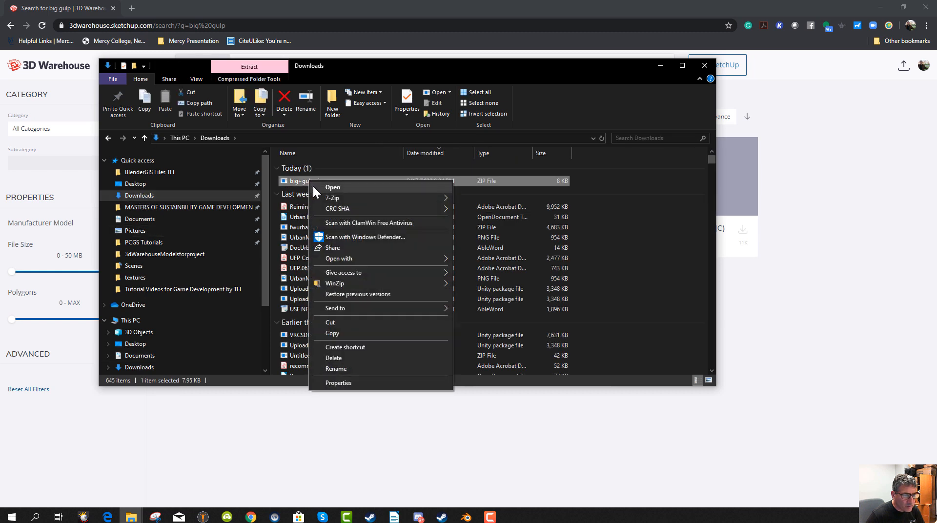
pyautogui.click(339, 324)
# Paste big+gulp.zip into the 3dWarehouseModelsforproject folder inside BlenderGIS Files TH.
pyautogui.click(147, 173)
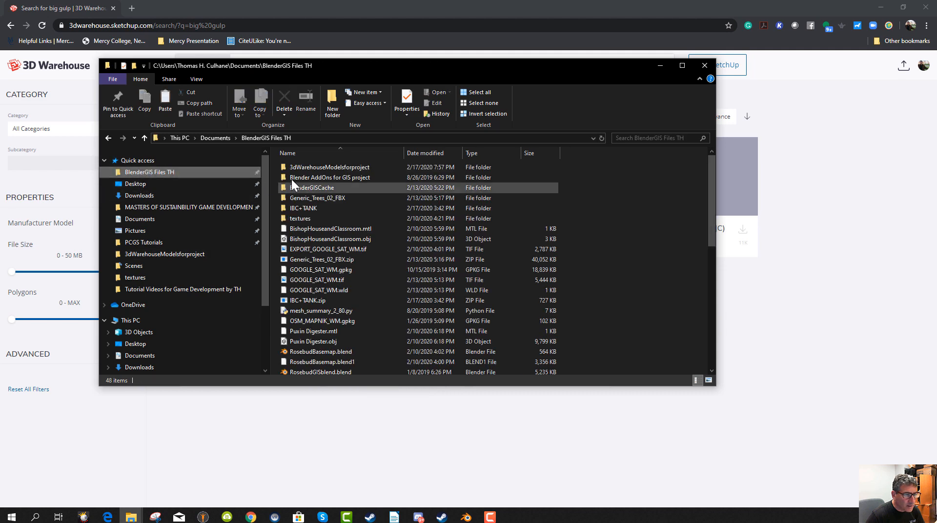
pyautogui.doubleClick(294, 167)
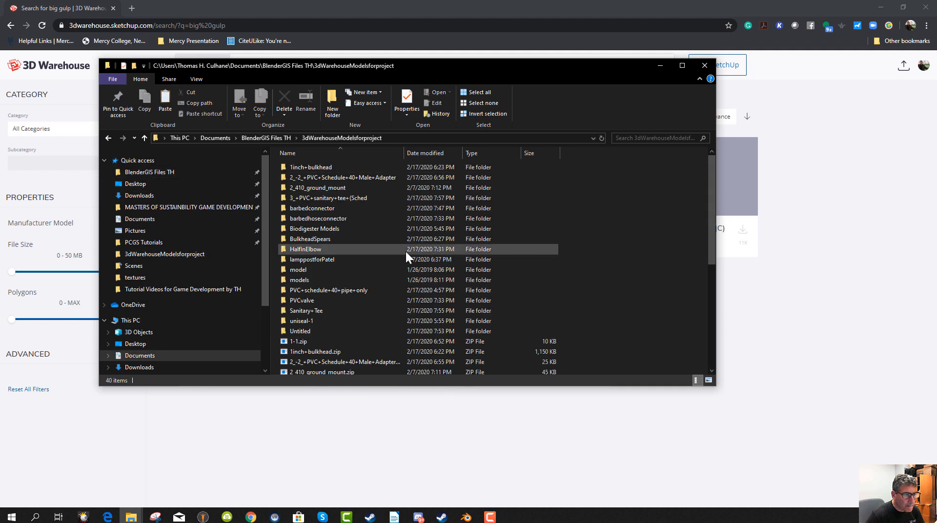
pyautogui.rightClick(509, 258)
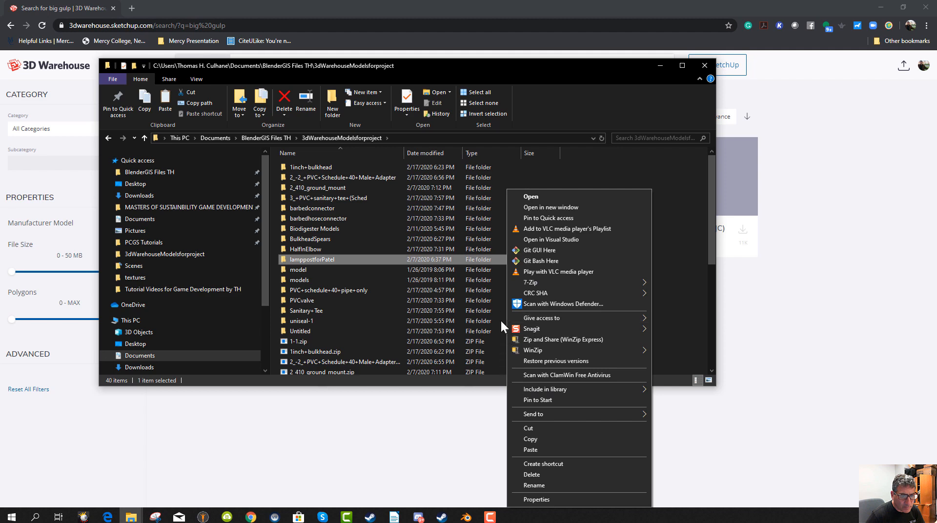
pyautogui.click(508, 176)
pyautogui.click(508, 177)
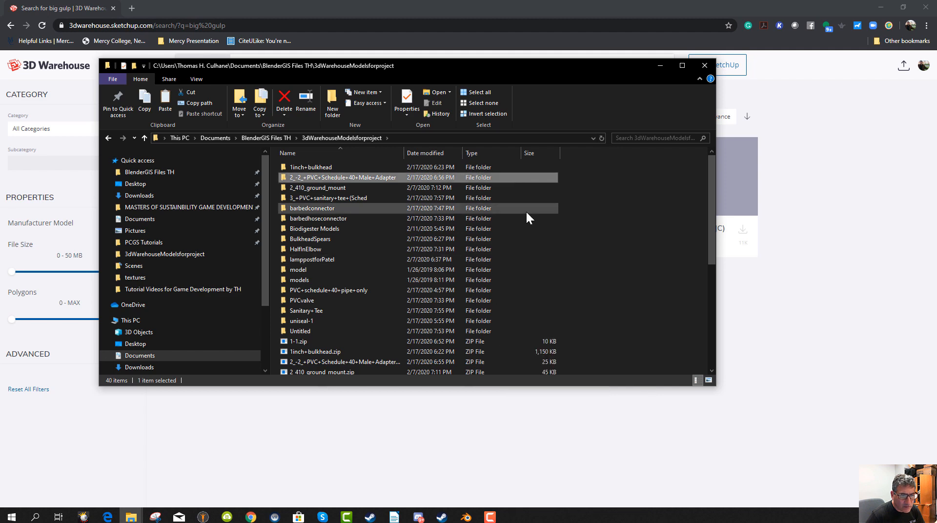
pyautogui.rightClick(553, 252)
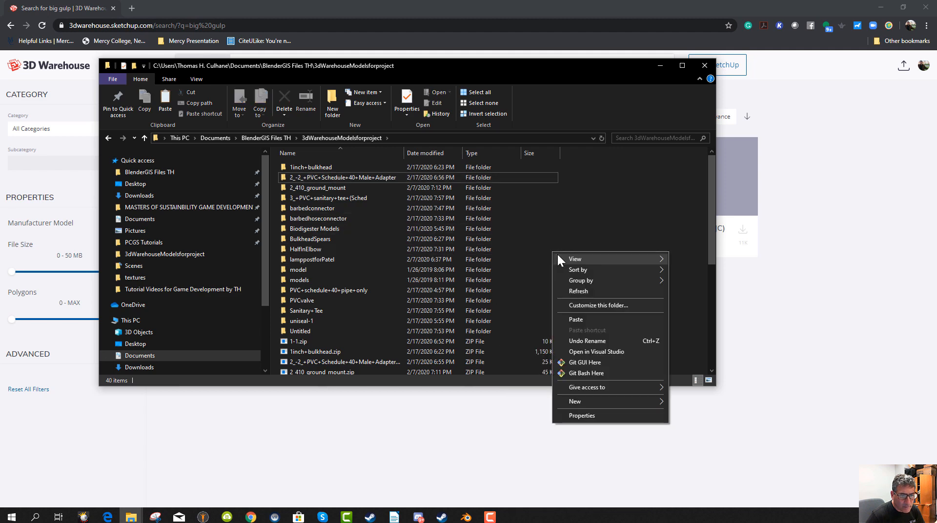
pyautogui.click(569, 319)
# Extract big+gulp.zip with 7-Zip into its own big+gulp folder and open that folder.
pyautogui.rightClick(309, 370)
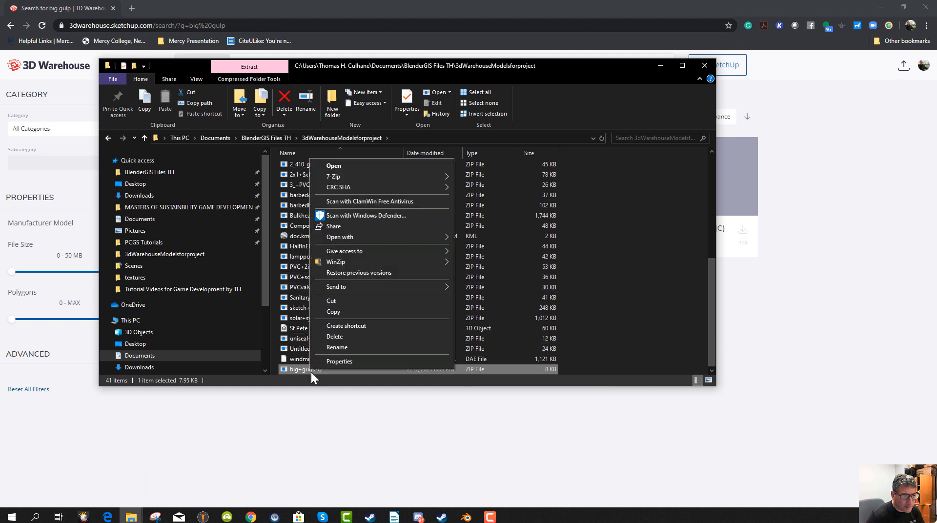
pyautogui.moveTo(347, 177)
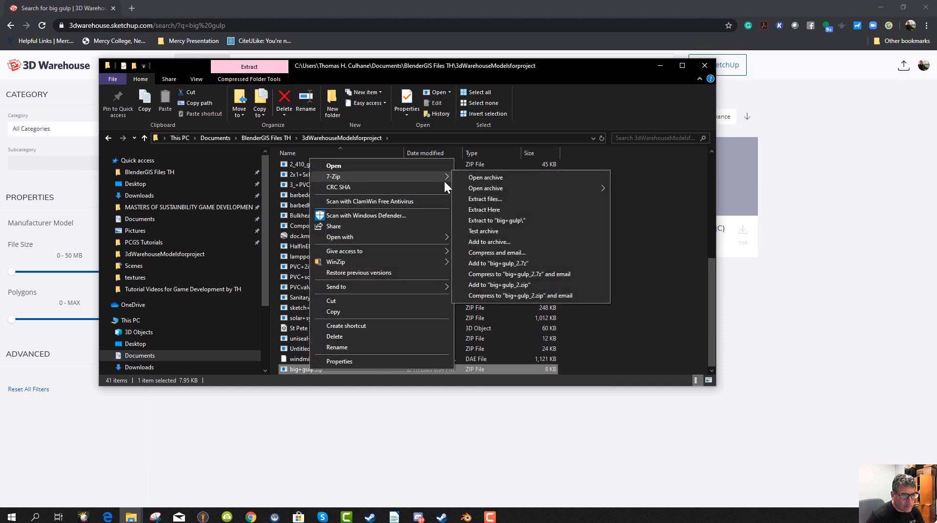
pyautogui.click(504, 221)
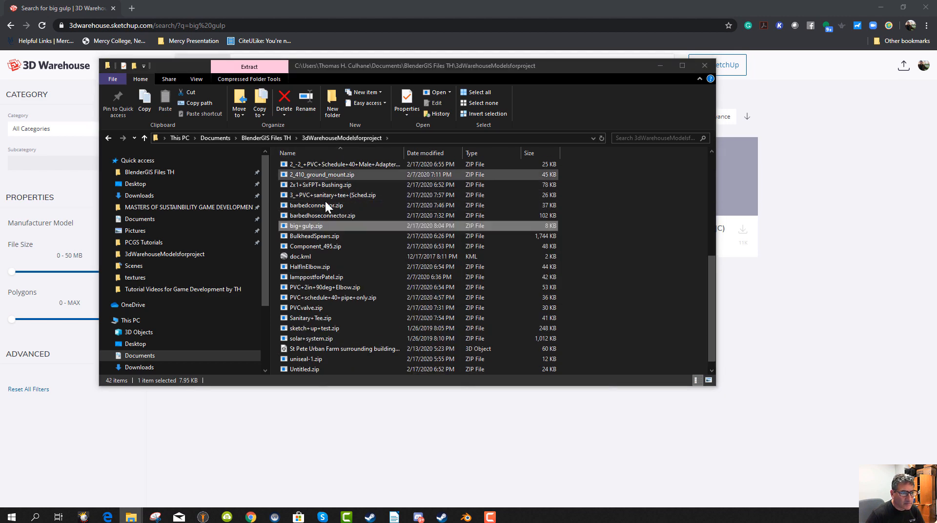
pyautogui.scroll(3, 335, 216)
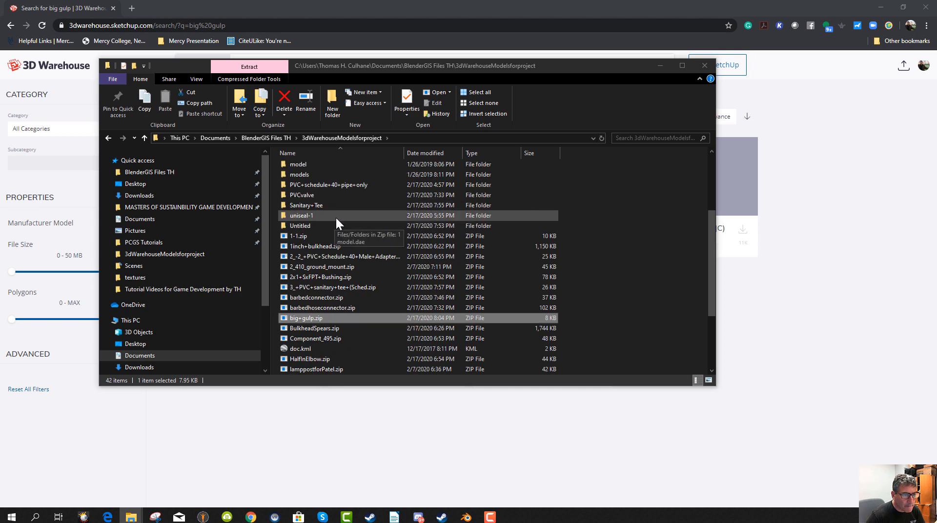
pyautogui.scroll(2, 348, 234)
pyautogui.doubleClick(310, 175)
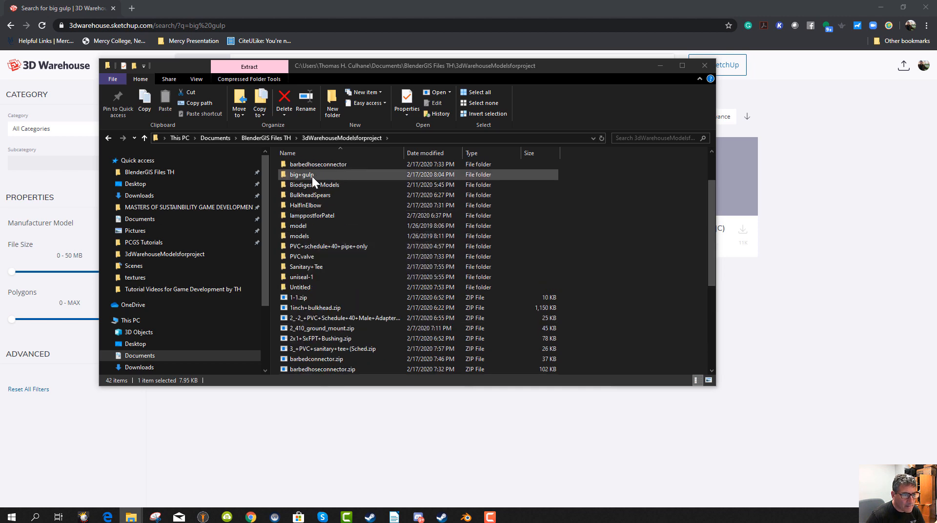
# Rename the extracted model.dae file as BigGulpDustHood.dae.
pyautogui.click(300, 169)
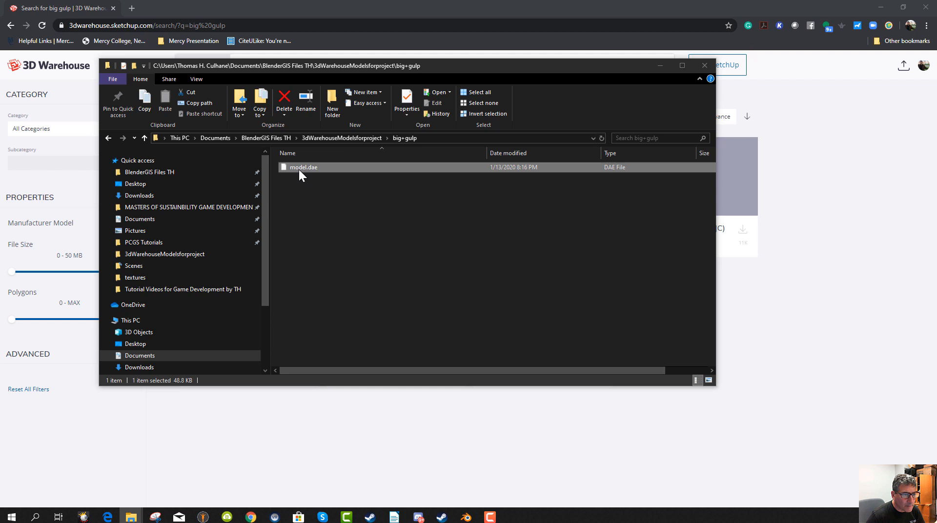
pyautogui.doubleClick(299, 169)
pyautogui.press('Escape')
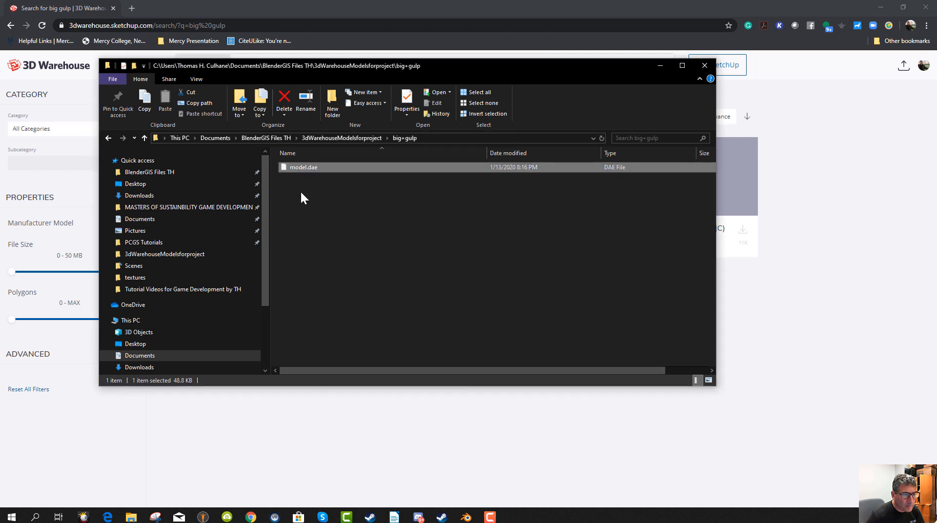
pyautogui.click(295, 168)
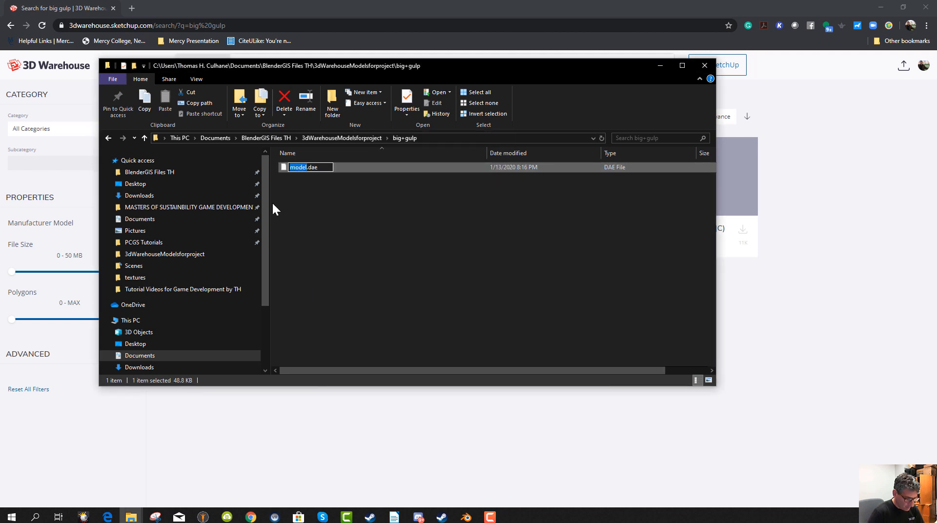
pyautogui.write('Big')
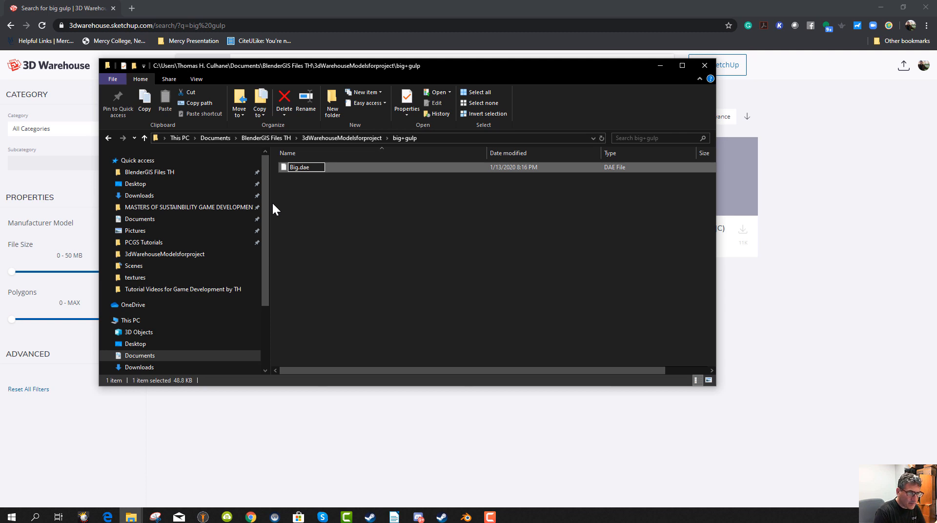
pyautogui.write('GulpDust')
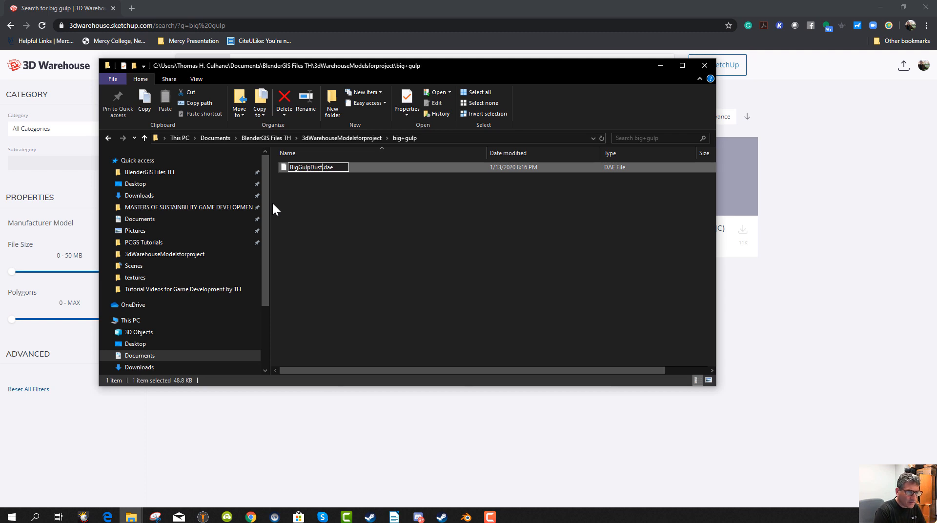
pyautogui.write('Hood')
pyautogui.press('Return')
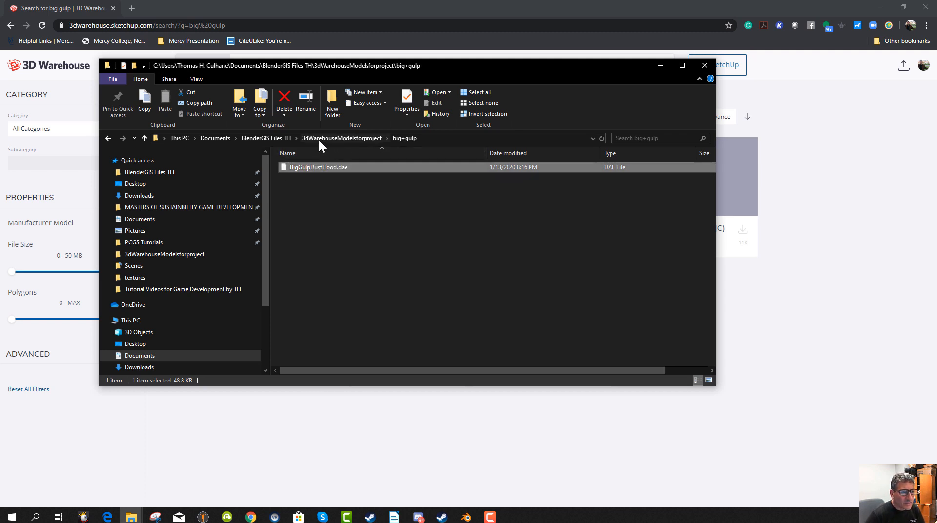
# Switch to Blender and import BigGulpDustHood.dae from the big+gulp folder as a Collada file.
pyautogui.click(463, 518)
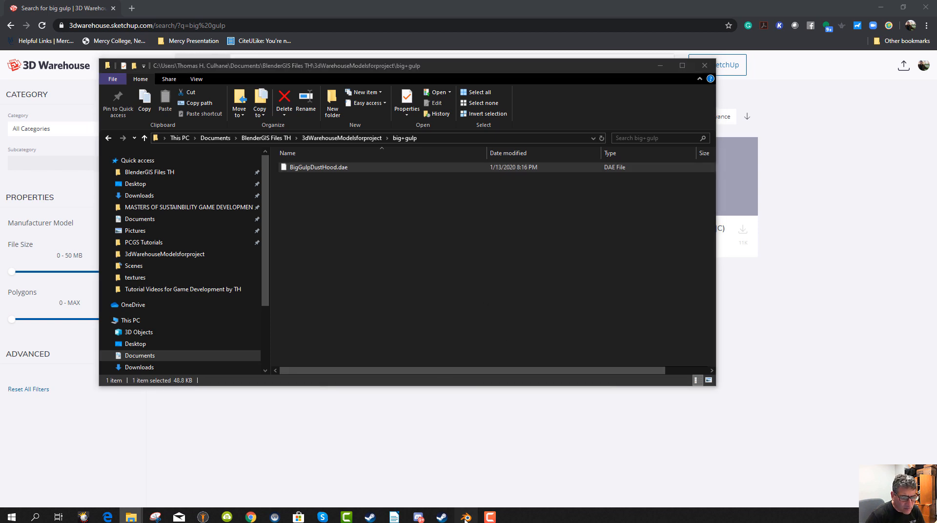
pyautogui.click(230, 220)
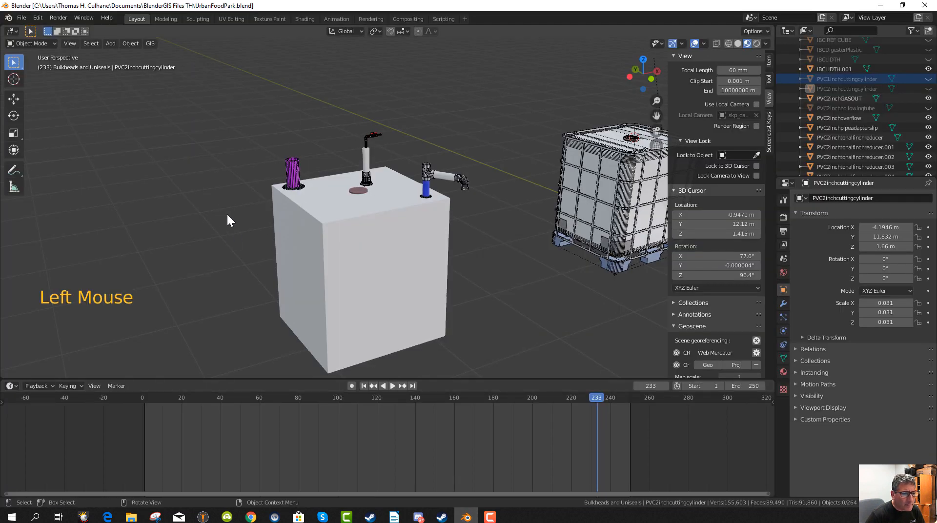
pyautogui.click(22, 17)
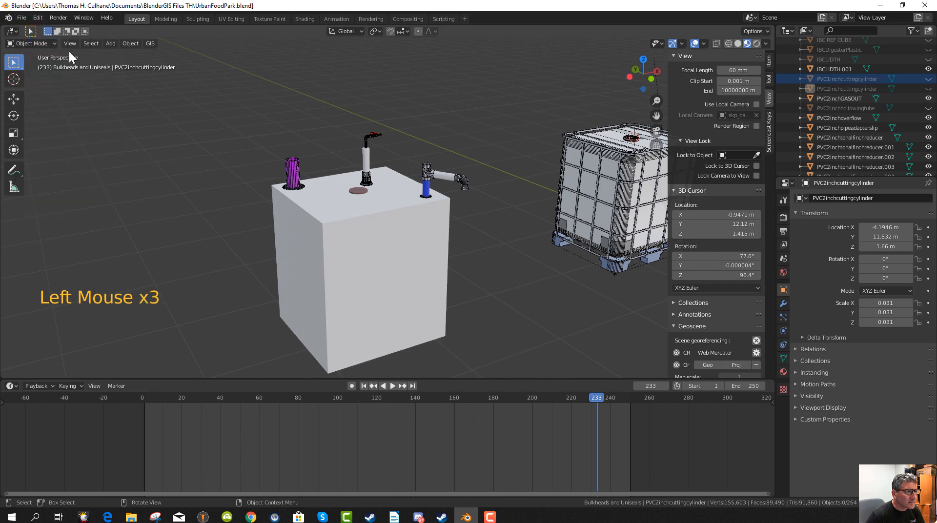
pyautogui.click(20, 17)
pyautogui.moveTo(52, 146)
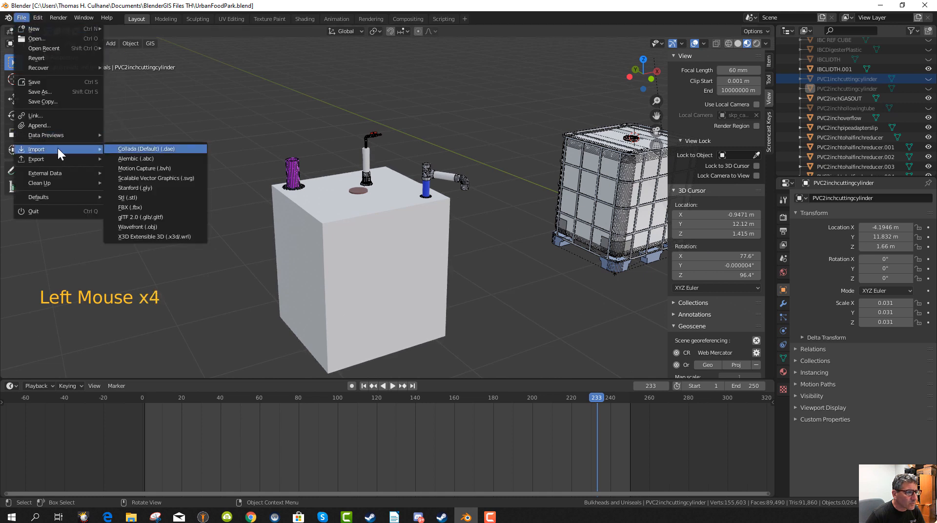
pyautogui.click(123, 150)
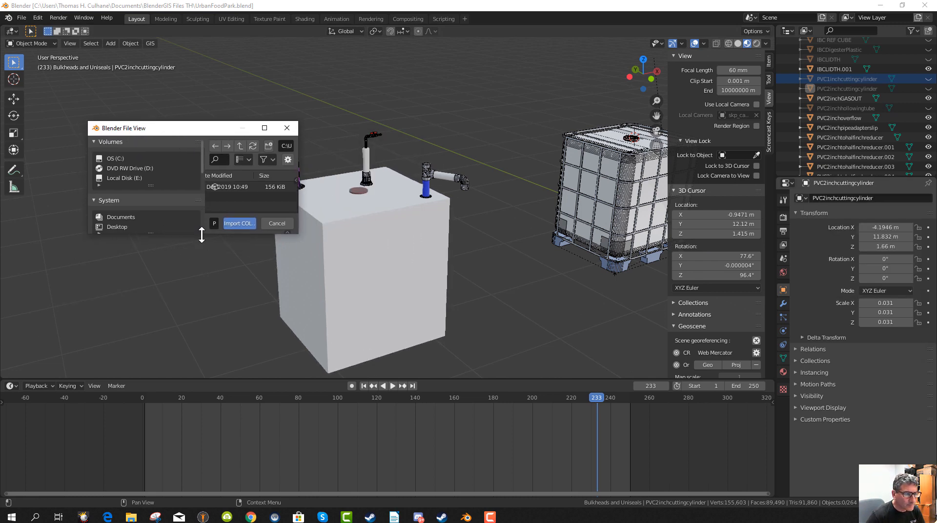
pyautogui.moveTo(202, 235); pyautogui.dragTo(201, 335)
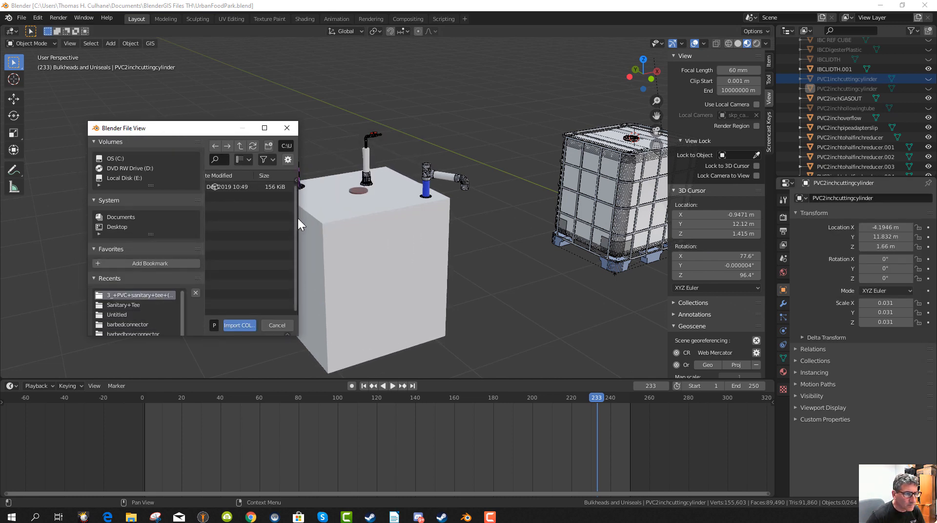
pyautogui.moveTo(298, 218); pyautogui.dragTo(435, 219)
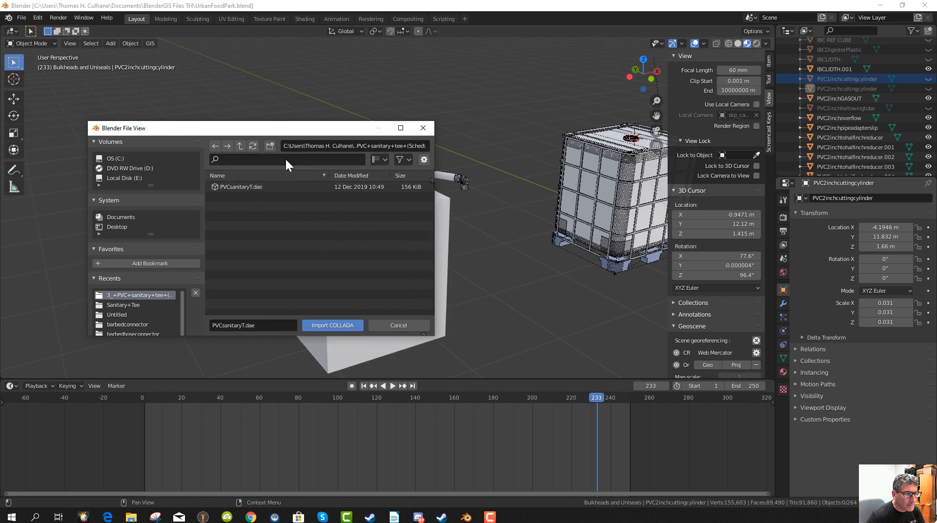
pyautogui.click(240, 146)
pyautogui.click(235, 245)
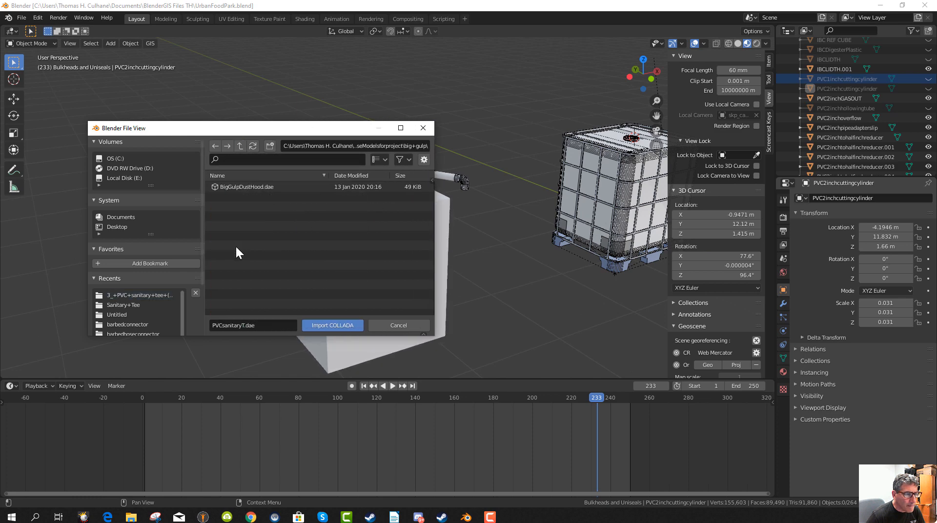
pyautogui.doubleClick(228, 188)
# Rename the imported dust hood's SketchUp parent empty as "Big Gulp Dust Hood".
pyautogui.scroll(-5, 494, 242)
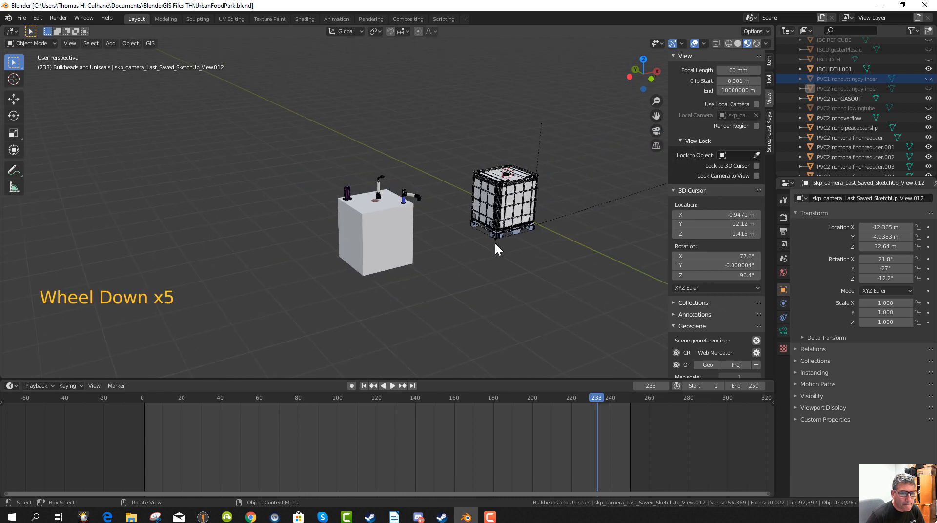
pyautogui.scroll(-6, 495, 246)
pyautogui.scroll(-3, 561, 306)
pyautogui.middleClick(533, 297)
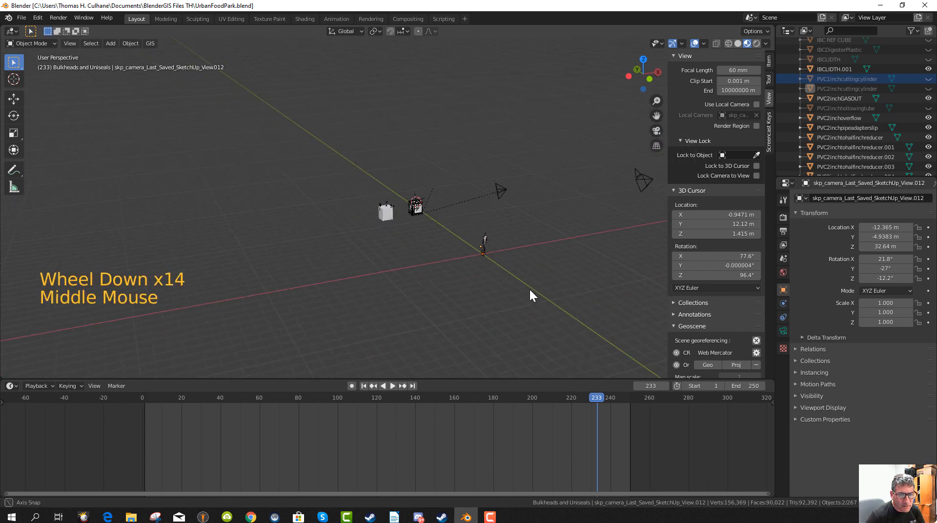
pyautogui.moveTo(532, 296)
pyautogui.mouseDown(button='middle')
pyautogui.moveTo(462, 291)
pyautogui.moveTo(544, 286)
pyautogui.mouseUp(button='middle')
pyautogui.scroll(4, 524, 294)
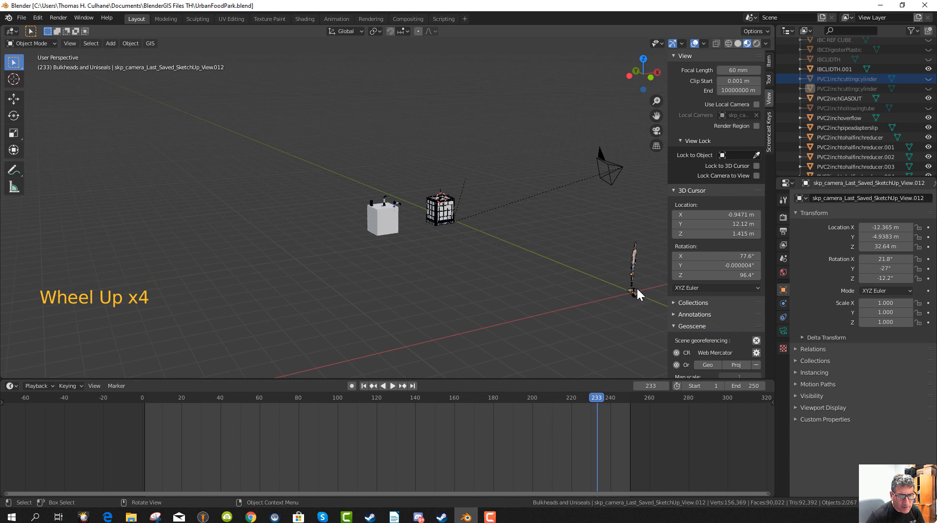
pyautogui.scroll(-9, 869, 105)
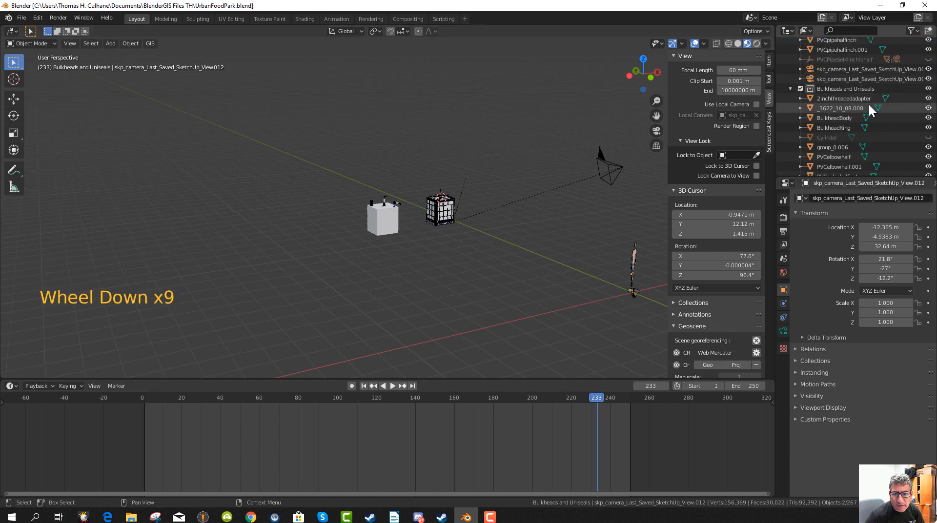
pyautogui.scroll(-4, 869, 109)
pyautogui.click(831, 111)
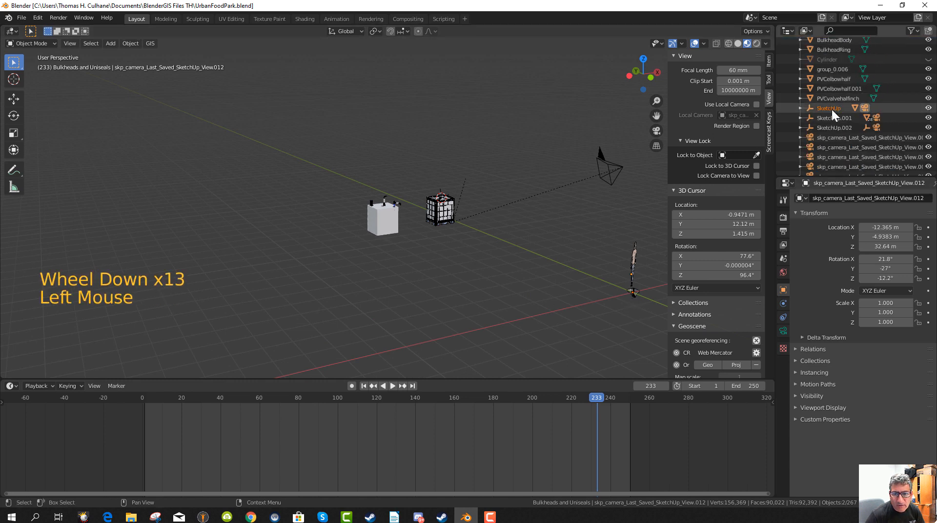
pyautogui.click(831, 108)
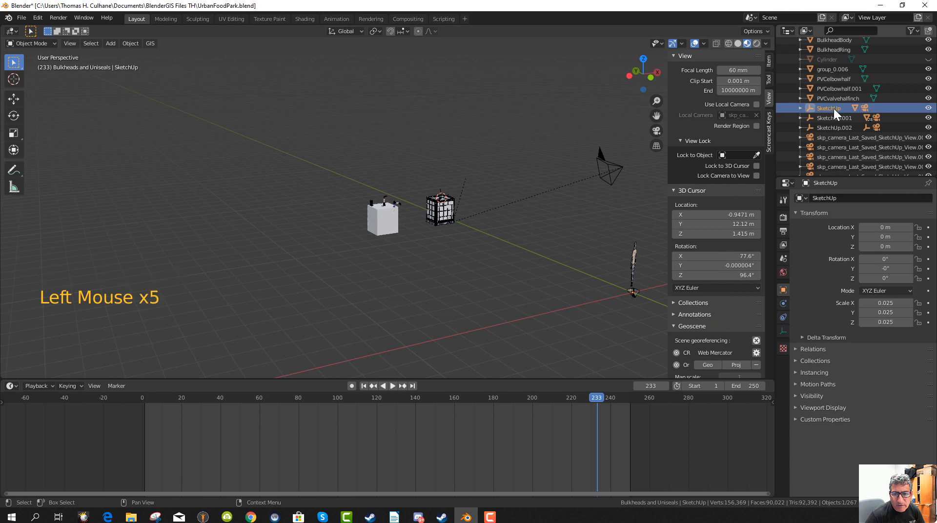
pyautogui.tripleClick(834, 110)
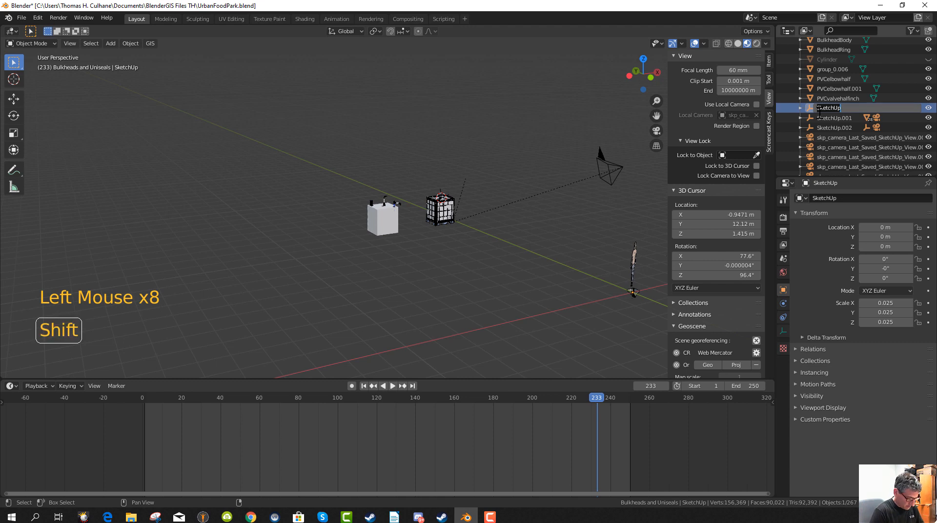
pyautogui.write('Big Gulp')
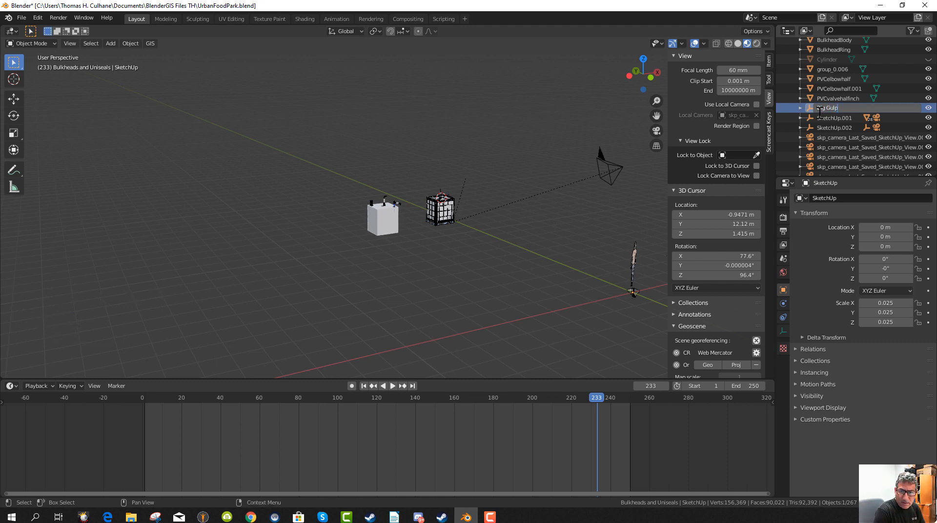
pyautogui.write(' Dust Hood')
pyautogui.press('Return')
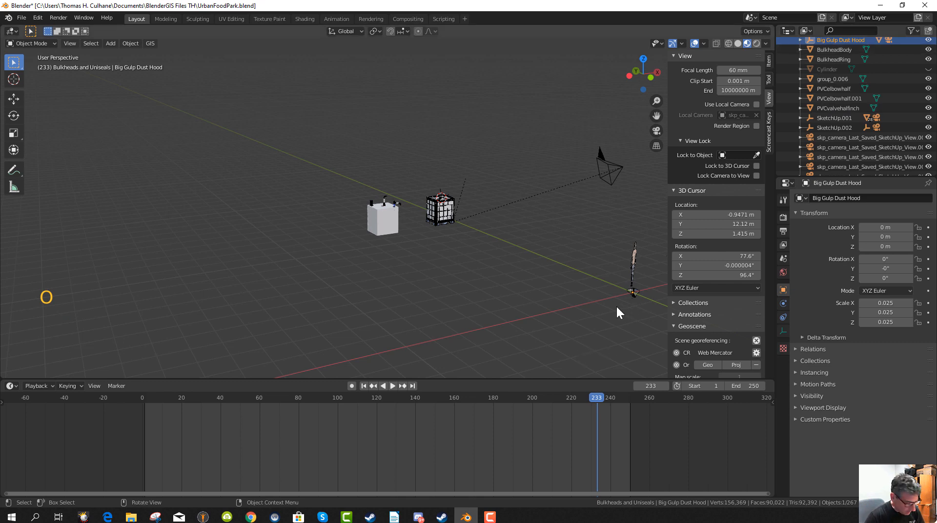
# Move the Big Gulp Dust Hood near the white digester tank, to about X -8.57 m, Y 5.54 m, Z 3.59 m.
pyautogui.press('g')
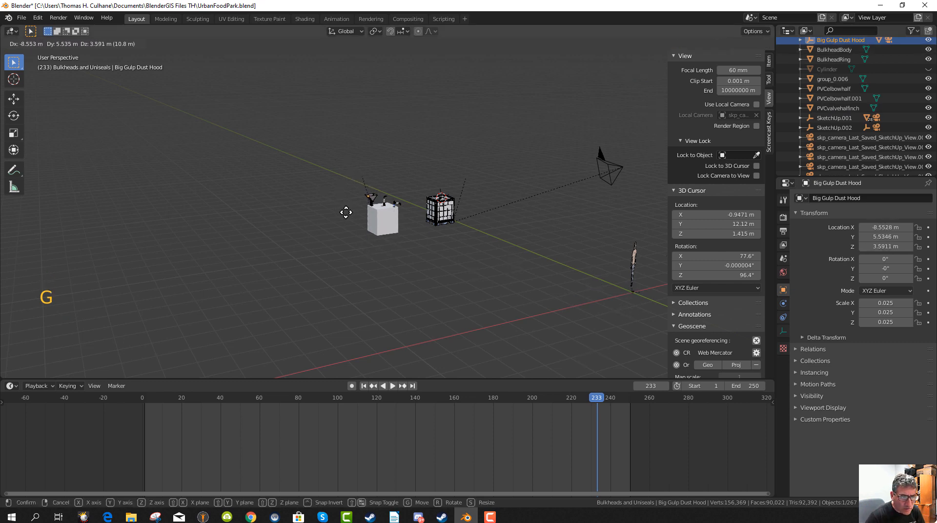
pyautogui.click(345, 211)
pyautogui.moveTo(380, 262); pyautogui.dragTo(385, 288, button='middle')
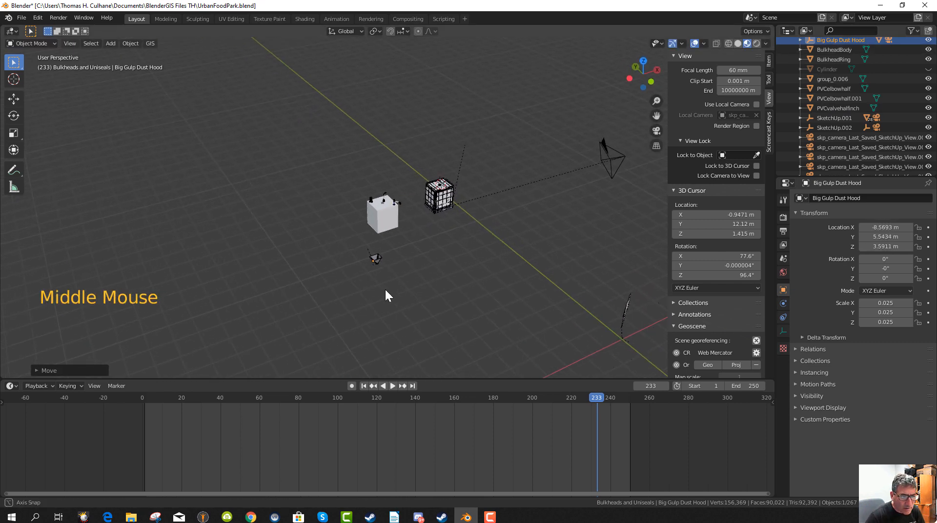
# Move the Big Gulp Dust Hood empty to just above the white tank, at about X -5.49 m, Y 11.80 m, Z 2.26 m.
pyautogui.press('g')
pyautogui.moveTo(380, 239)
pyautogui.mouseDown(button='middle')
pyautogui.moveTo(397, 292)
pyautogui.moveTo(379, 243)
pyautogui.mouseUp(button='middle')
pyautogui.press('g')
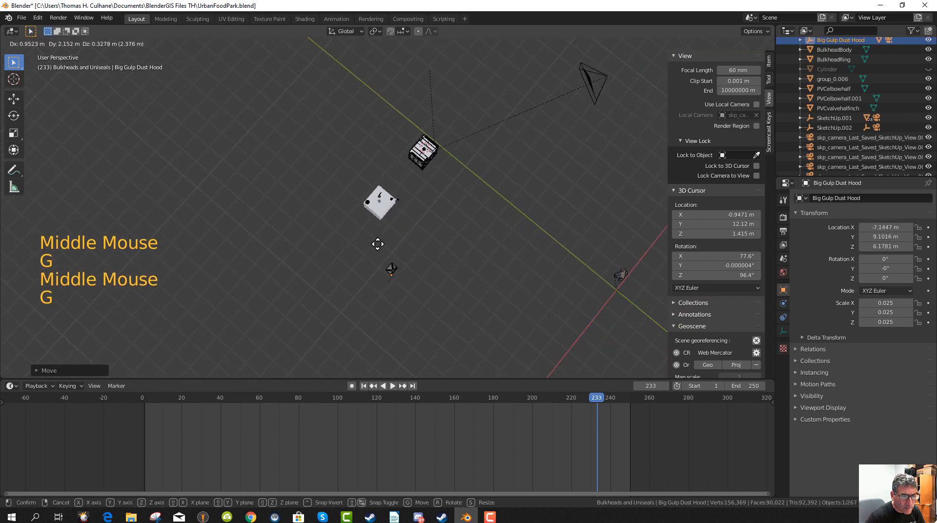
pyautogui.moveTo(359, 182); pyautogui.dragTo(377, 215, button='middle')
pyautogui.press('g')
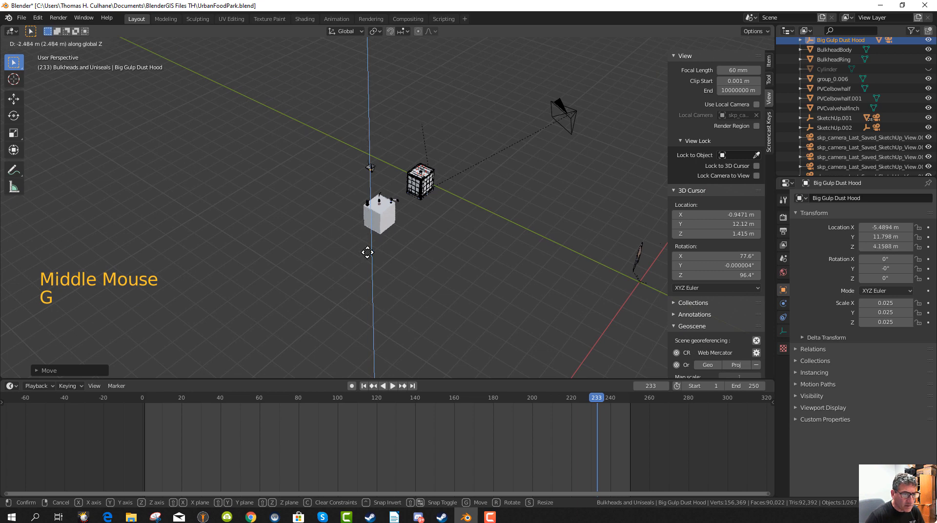
pyautogui.click(414, 276)
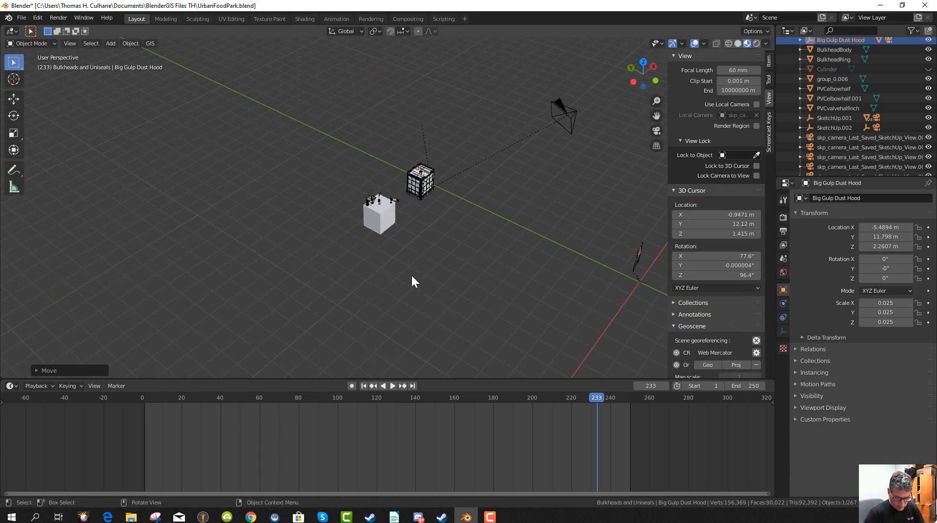
# Move the Big Gulp Dust Hood toward the purple pipe, to about X -5.59 m, Y 12.03 m, Z 2.35 m.
pyautogui.press('KP_Decimal')
pyautogui.scroll(-5, 398, 256)
pyautogui.scroll(-12, 400, 255)
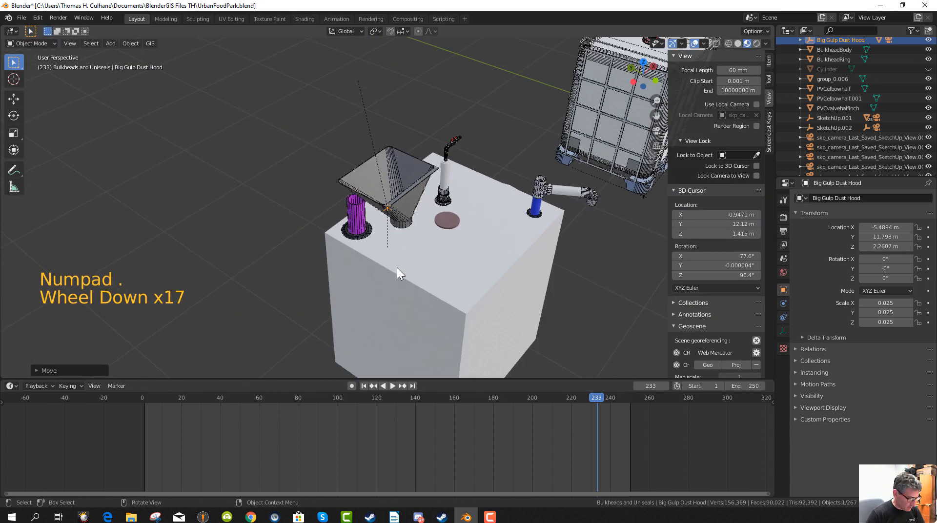
pyautogui.press('g')
pyautogui.click(340, 210)
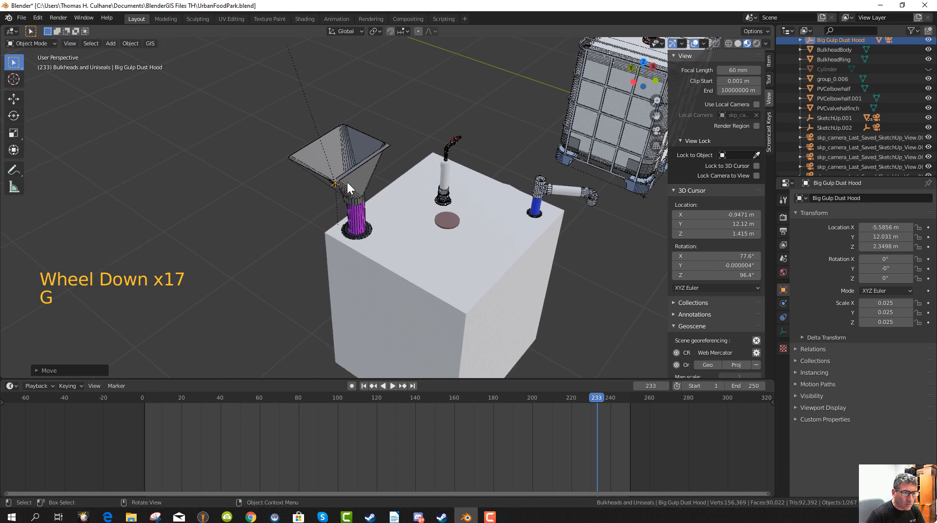
# Select the hood mesh together with its parent empty and clear the parent while keeping the transformation.
pyautogui.moveTo(372, 221); pyautogui.dragTo(370, 185, button='middle')
pyautogui.press('b')
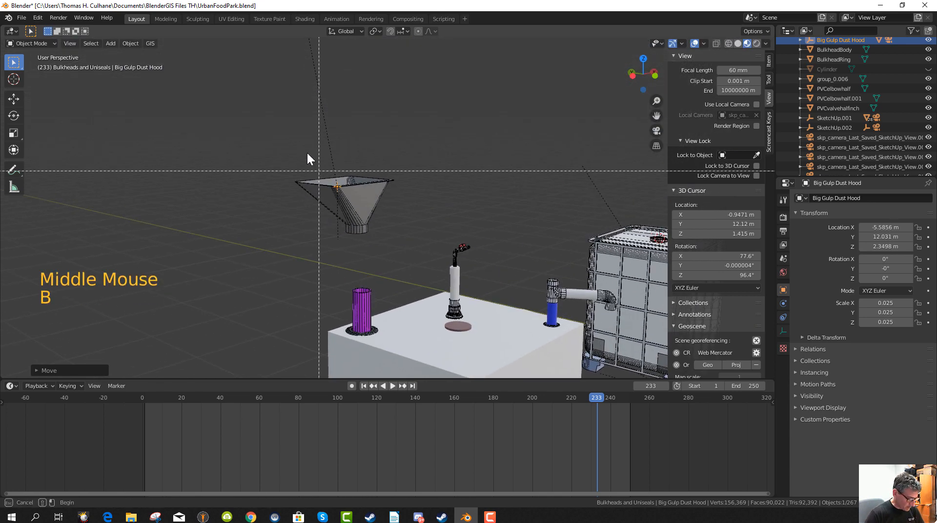
pyautogui.moveTo(282, 139); pyautogui.dragTo(422, 242)
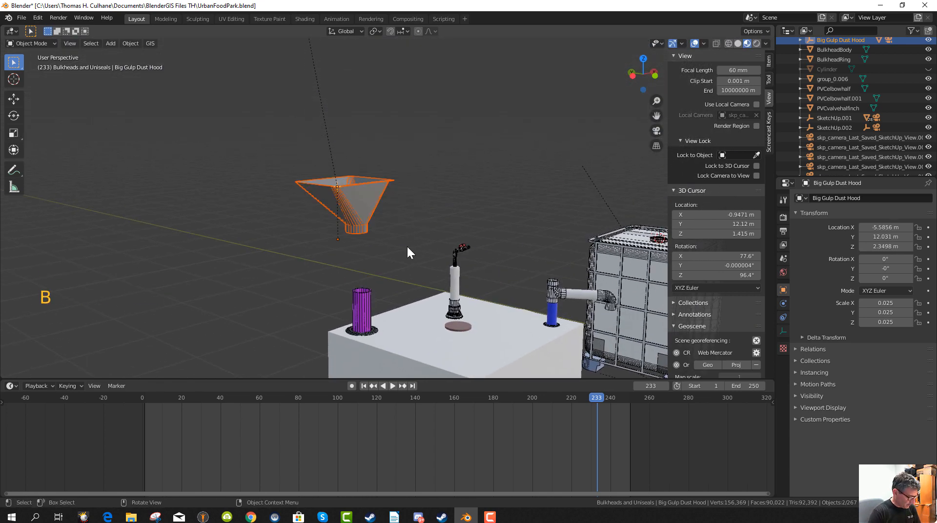
pyautogui.hotkey('ctrl', 'j')
pyautogui.scroll(1, 388, 219)
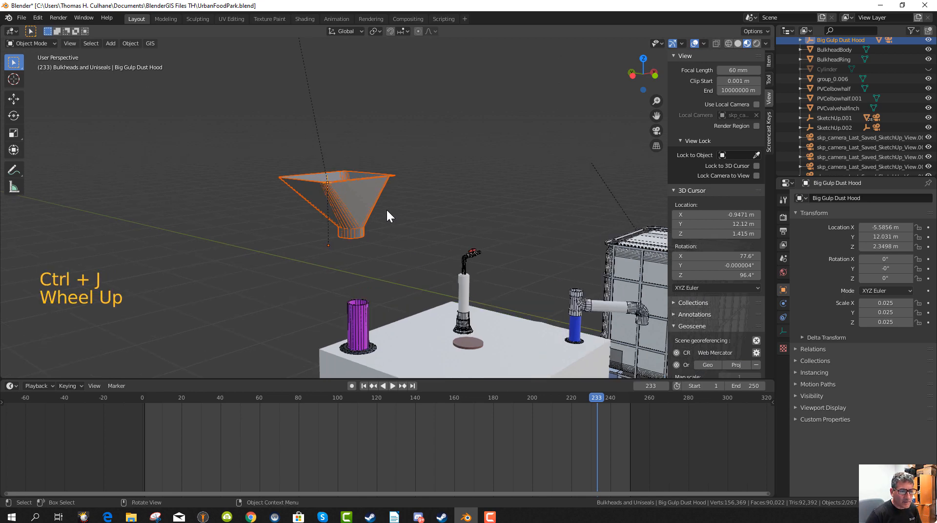
pyautogui.scroll(-2, 376, 213)
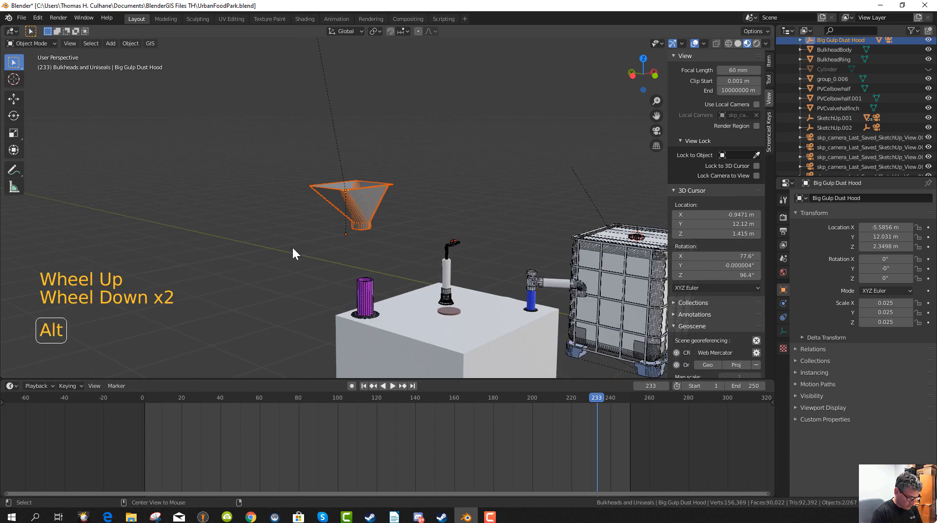
pyautogui.hotkey('alt', 'p')
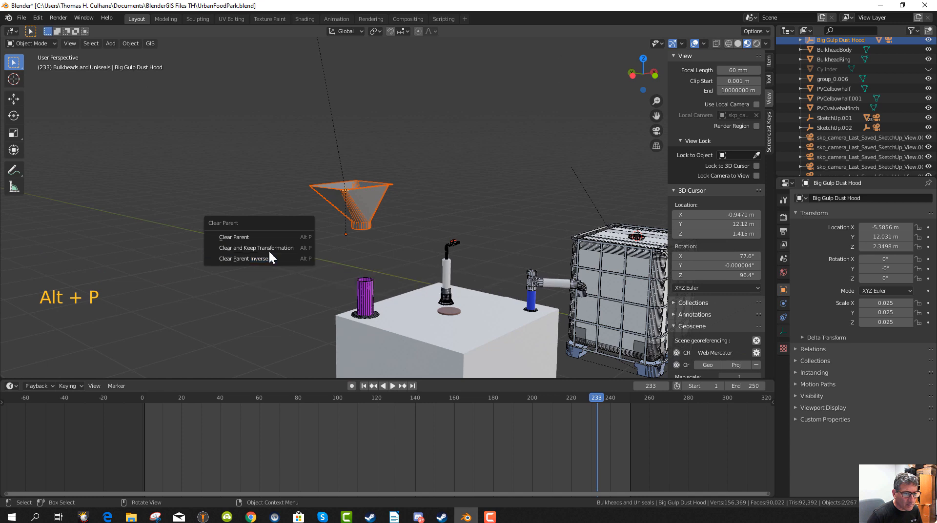
pyautogui.click(268, 248)
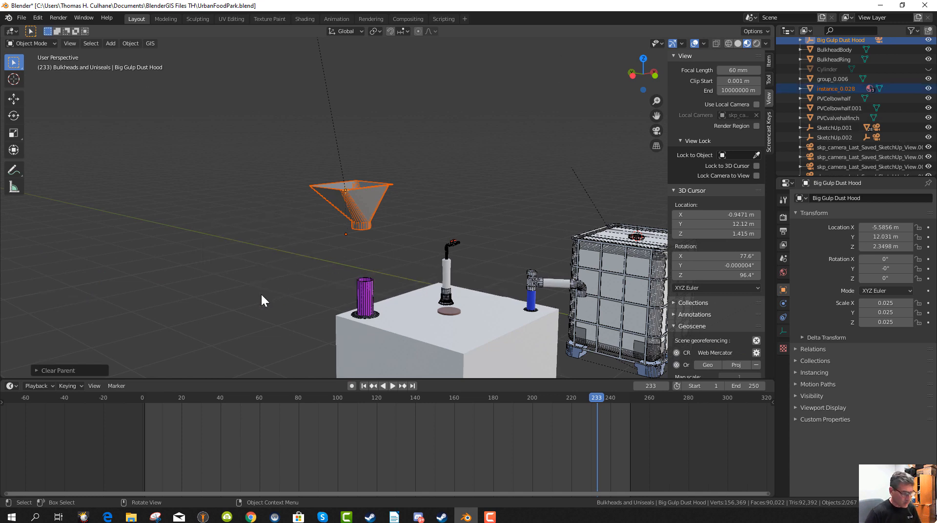
# Try to join the unparented hood mesh with the Big Gulp Dust Hood empty.
pyautogui.hotkey('ctrl', 'j')
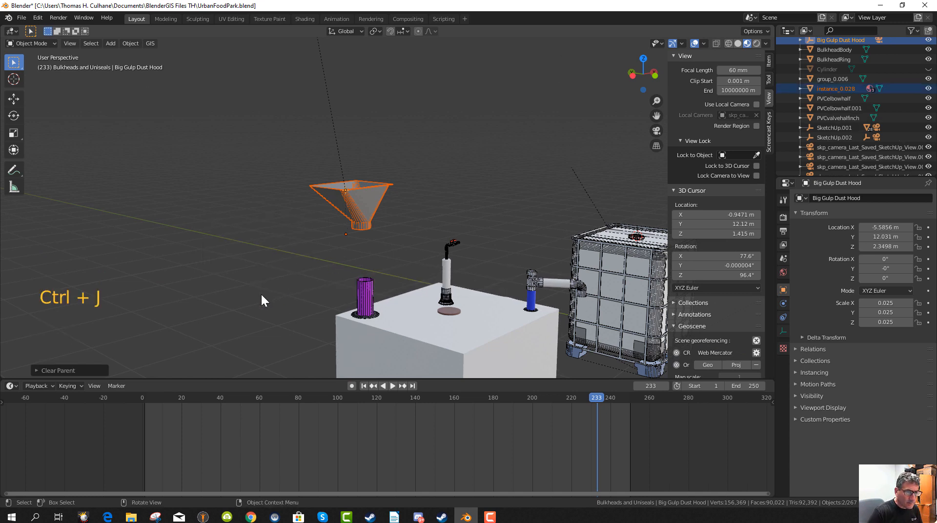
pyautogui.scroll(-3, 368, 251)
pyautogui.rightClick(366, 207)
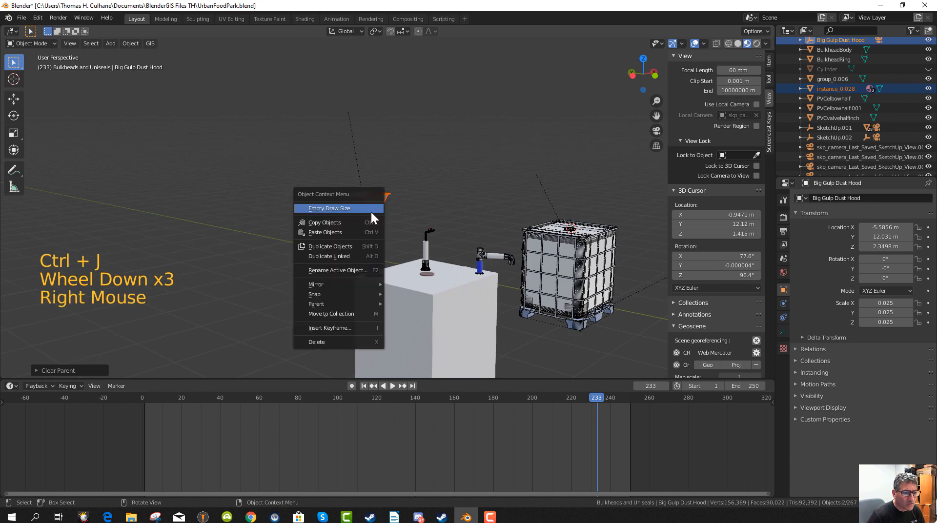
pyautogui.click(391, 204)
# Move only the hood mesh away from the empty, to about X -5.94 m, Y 12.39 m, Z 1.95 m.
pyautogui.click(373, 205)
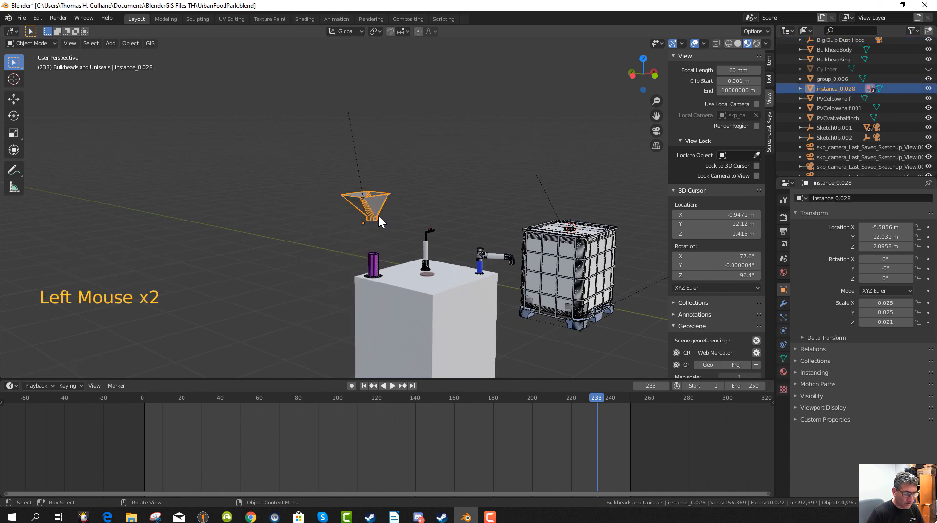
pyautogui.press('g')
pyautogui.click(355, 183)
pyautogui.click(360, 187)
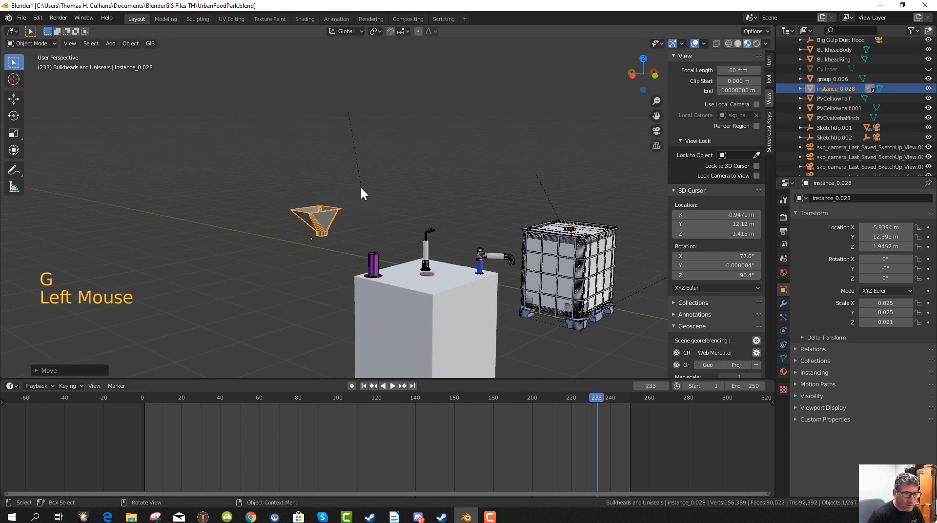
# Delete the leftover Big Gulp Dust Hood empty.
pyautogui.click(362, 197)
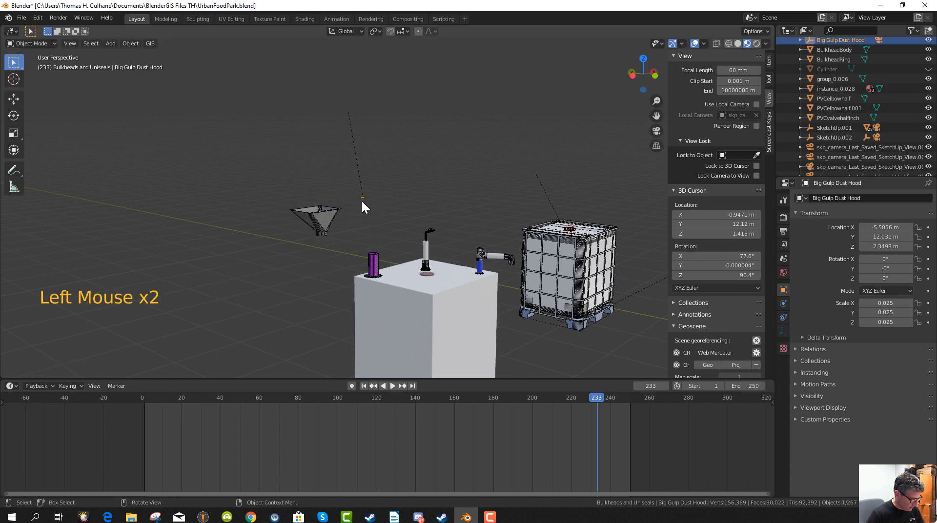
pyautogui.press('x')
pyautogui.click(359, 199)
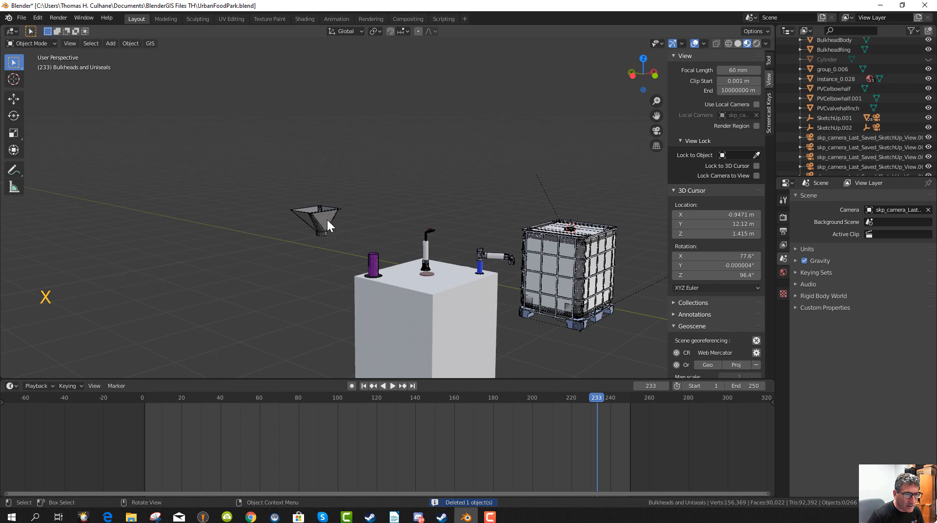
# Set the hood mesh's origin to its geometry.
pyautogui.click(327, 220)
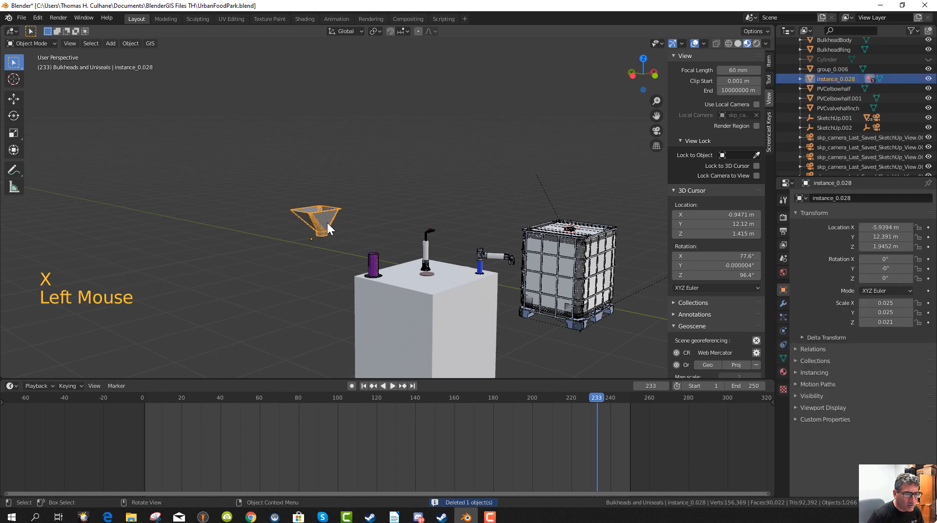
pyautogui.click(127, 43)
pyautogui.moveTo(149, 64)
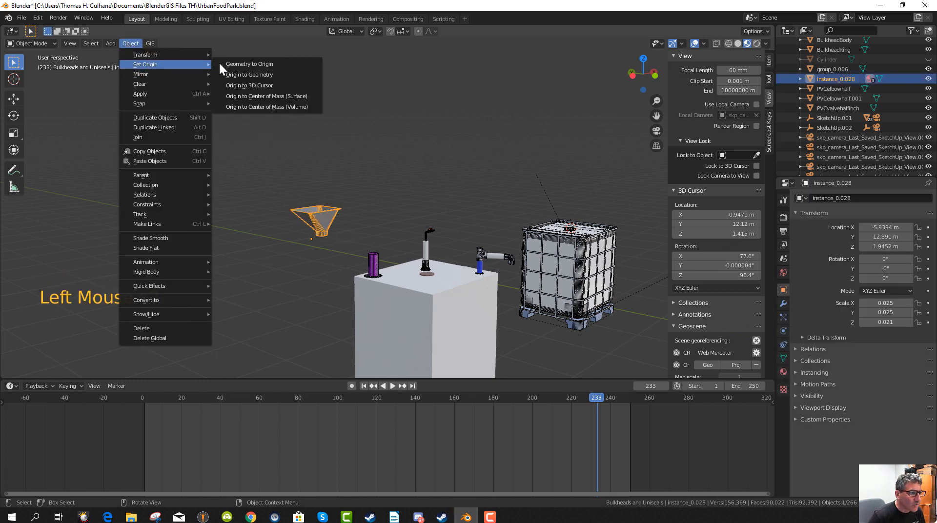
pyautogui.click(247, 74)
# From the top view, move the hood over the purple pipe, to about X -4.94 m, Y 12.53 m.
pyautogui.moveTo(343, 263); pyautogui.dragTo(400, 295, button='middle')
pyautogui.press('KP_7')
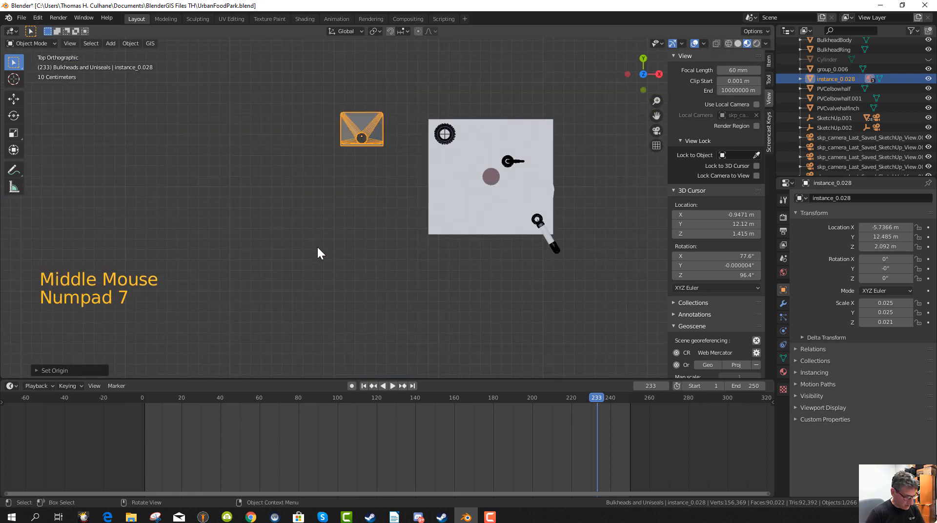
pyautogui.press('g')
pyautogui.click(401, 243)
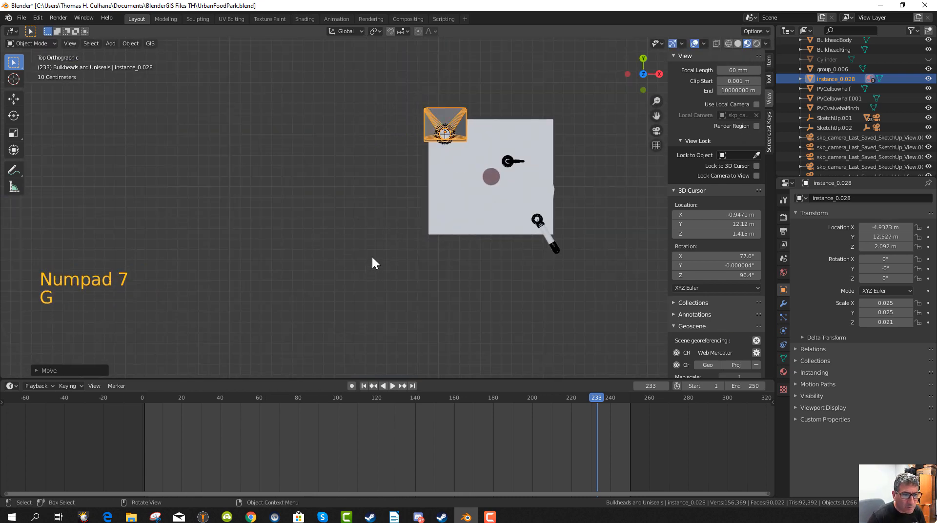
# Lower the hood along the global Z axis onto the purple pipe, to about Z 1.77 m.
pyautogui.moveTo(371, 256); pyautogui.dragTo(435, 255, button='middle')
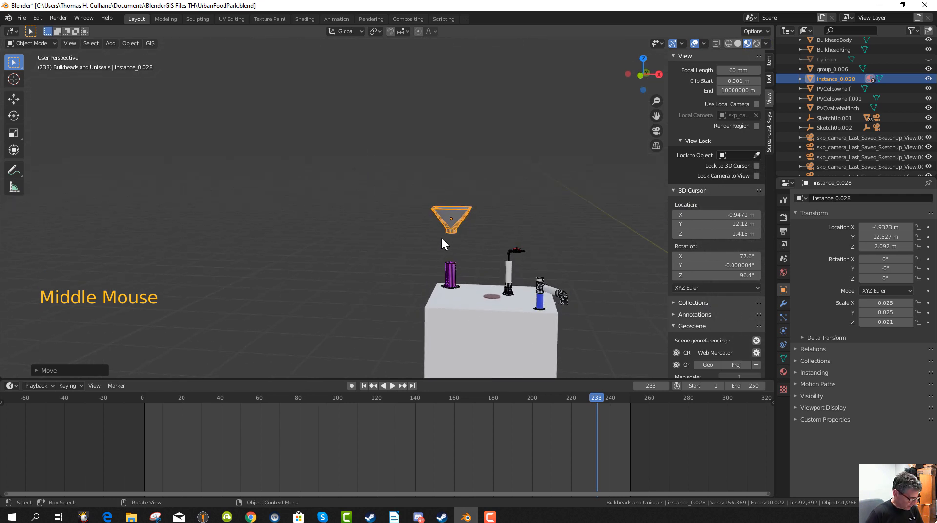
pyautogui.press('g')
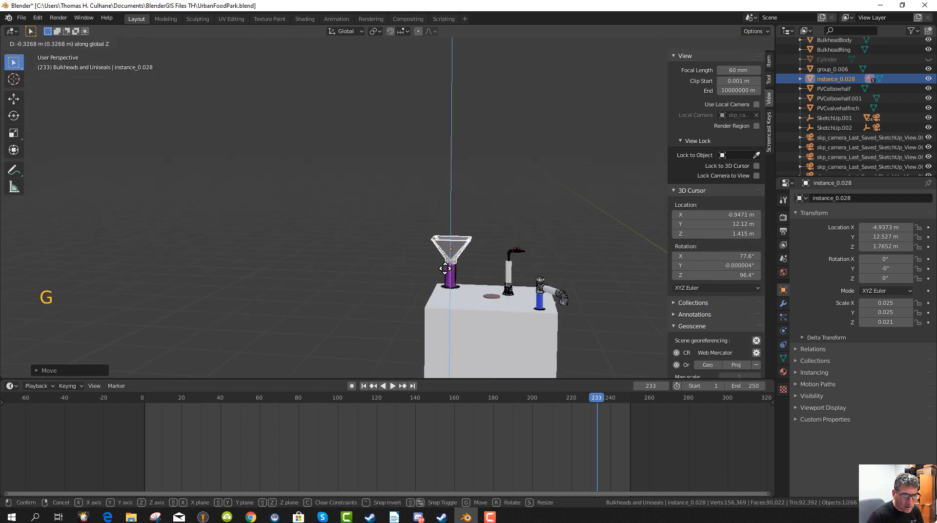
pyautogui.click(465, 286)
# From the top view, center the hood's outlet on the purple pipe, adjusting its Y location to about 12.52 m.
pyautogui.press('KP_7')
pyautogui.scroll(3, 472, 288)
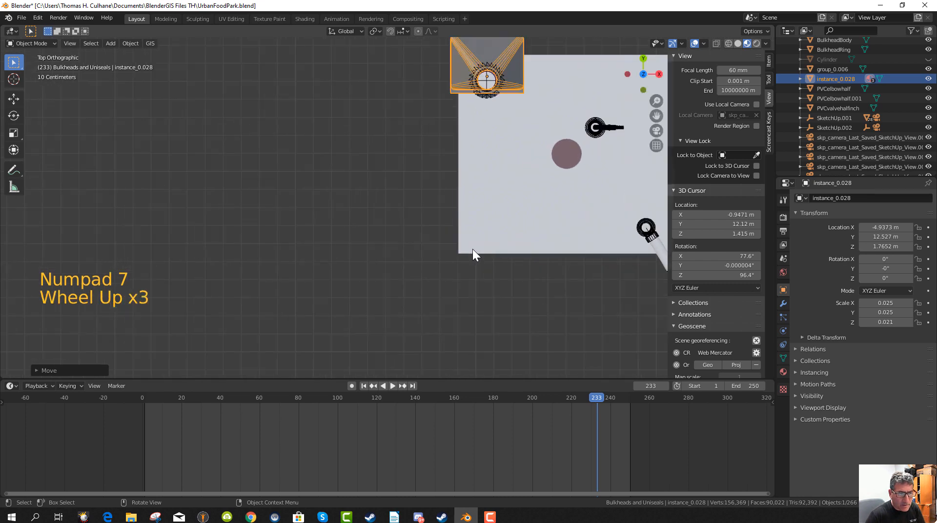
pyautogui.keyDown('shift'); pyautogui.moveTo(462, 200); pyautogui.dragTo(407, 303, button='middle'); pyautogui.keyUp('shift')
pyautogui.scroll(1, 427, 263)
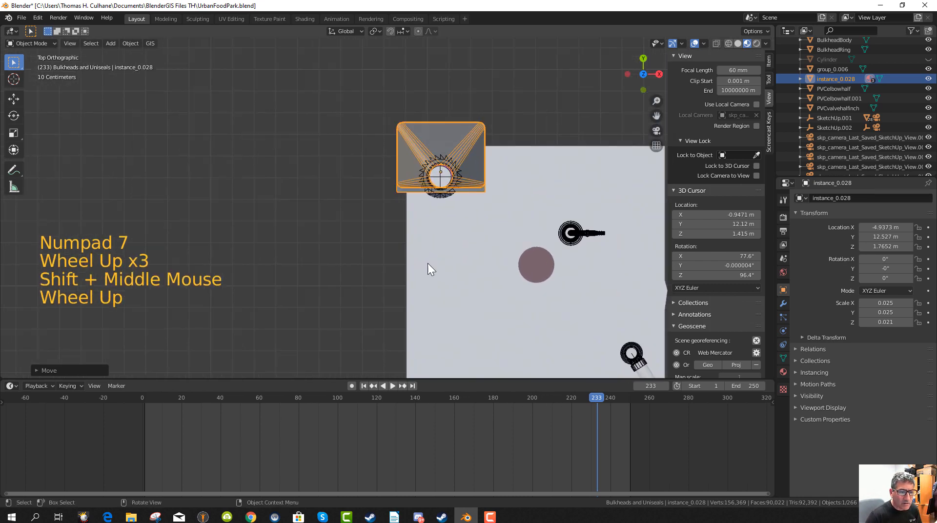
pyautogui.press('g')
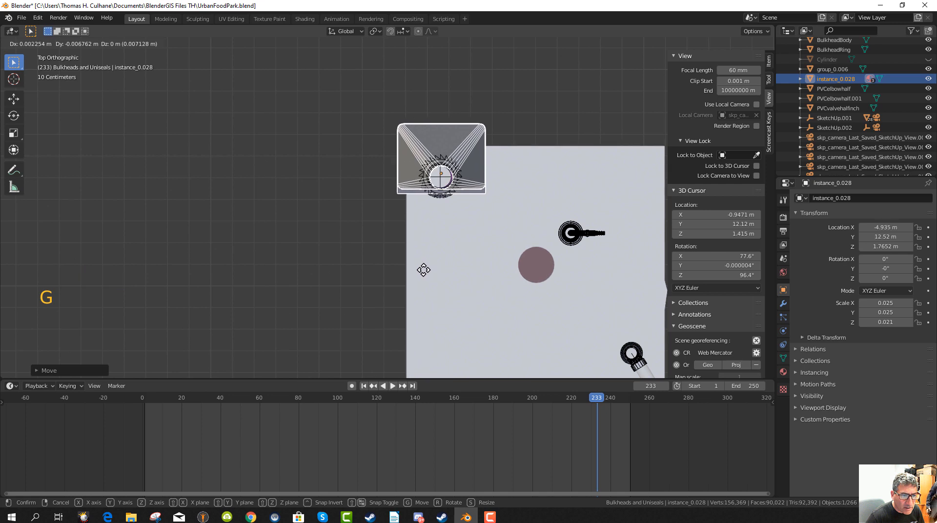
pyautogui.click(425, 282)
# Nudge the hood slightly from two side angles to seat its collar on the purple pipe, at about Z 1.75 m.
pyautogui.moveTo(425, 283); pyautogui.dragTo(442, 324, button='middle')
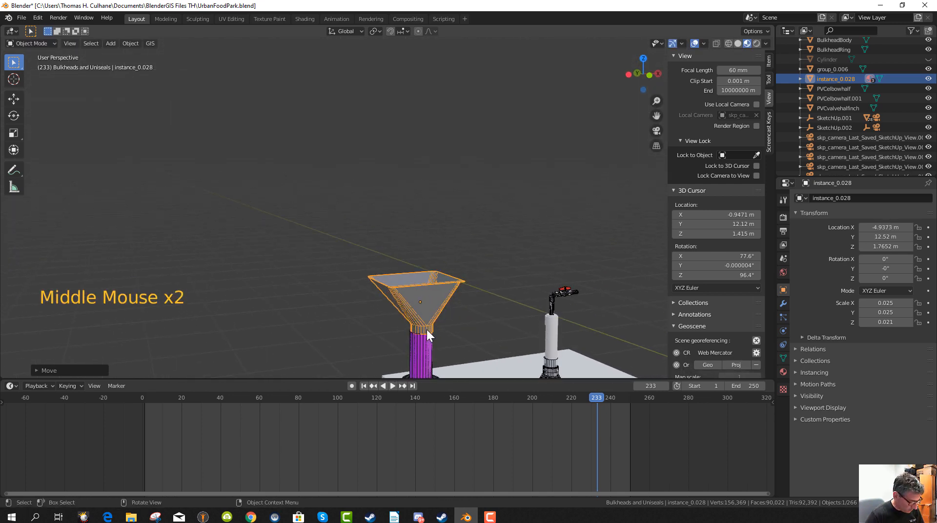
pyautogui.press('g')
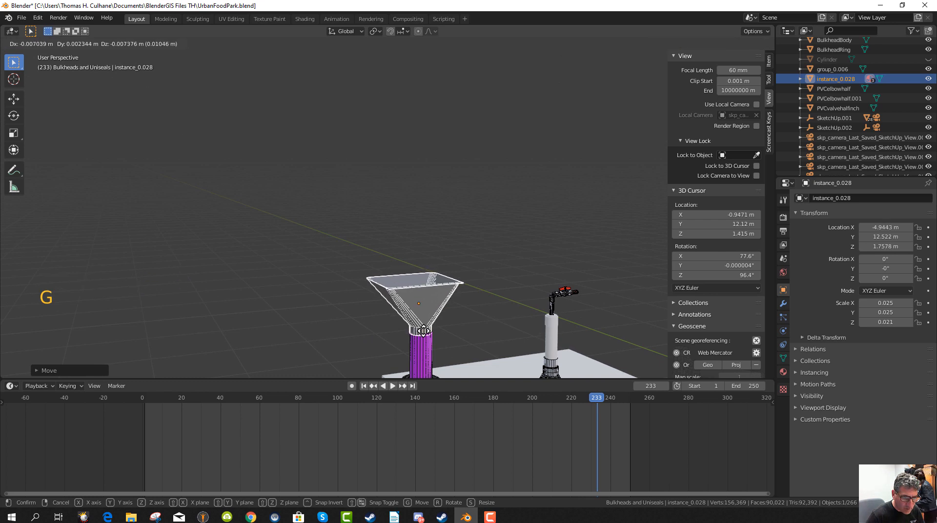
pyautogui.click(424, 332)
pyautogui.moveTo(425, 333); pyautogui.dragTo(445, 348, button='middle')
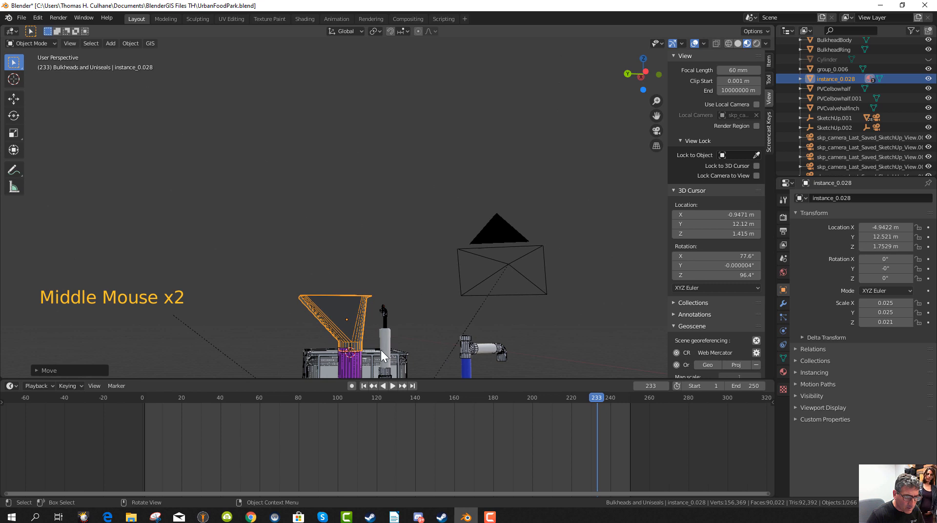
pyautogui.press('g')
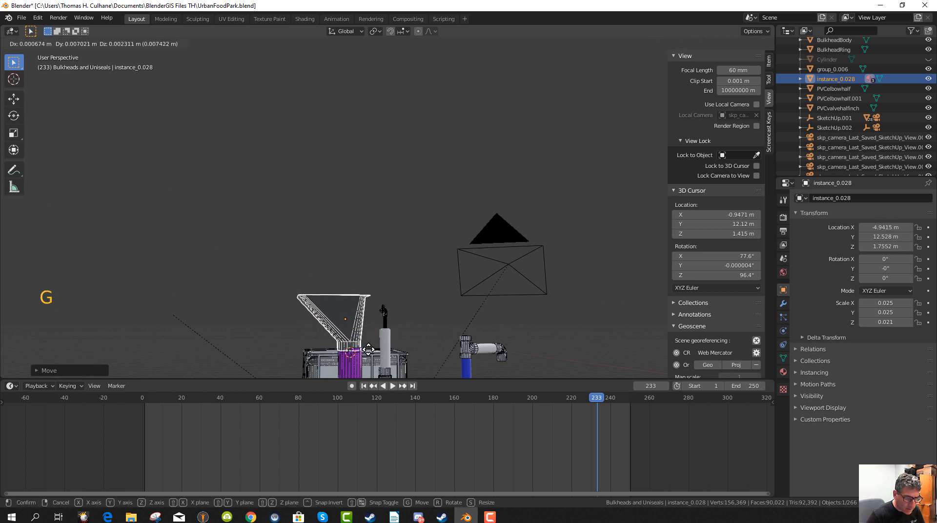
pyautogui.click(369, 350)
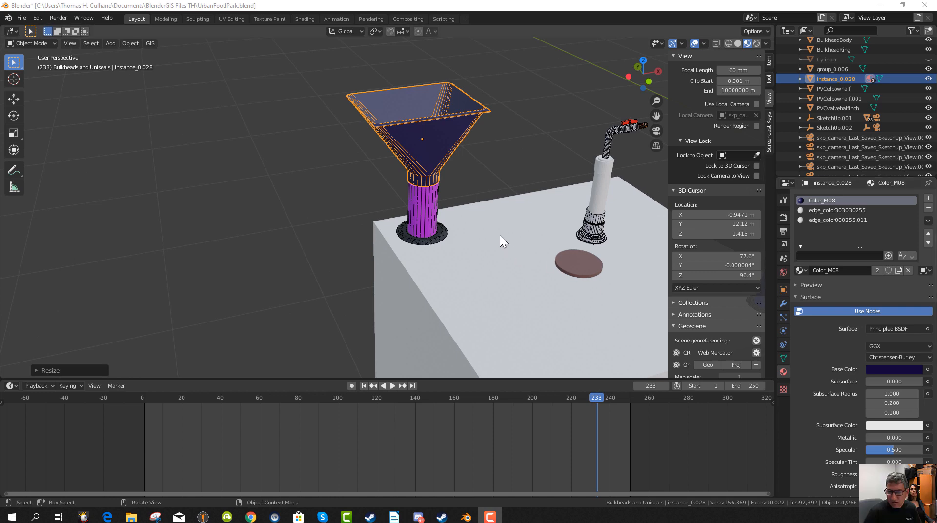
# Lower the dark blue hood slightly so its collar overlaps the top of the purple pipe.
pyautogui.scroll(2, 500, 238)
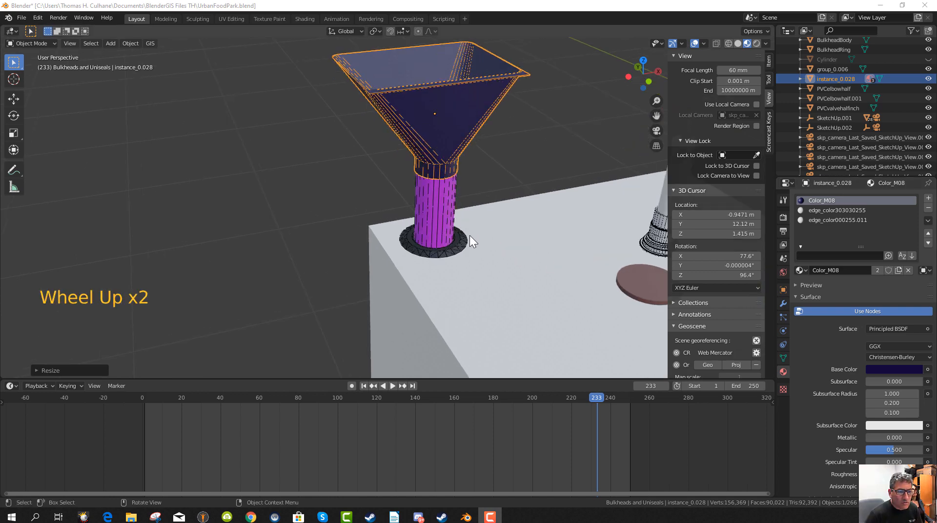
pyautogui.moveTo(471, 236); pyautogui.dragTo(464, 216, button='middle')
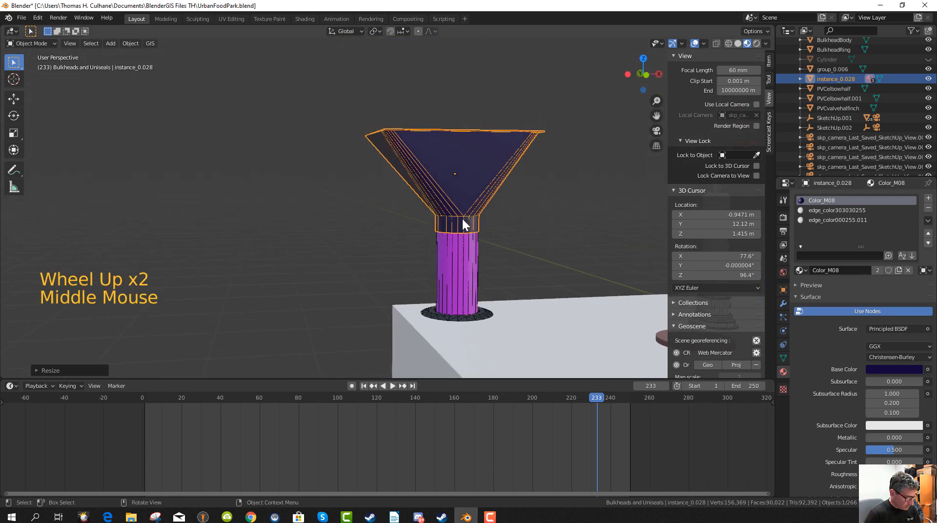
pyautogui.press('g')
pyautogui.click(472, 232)
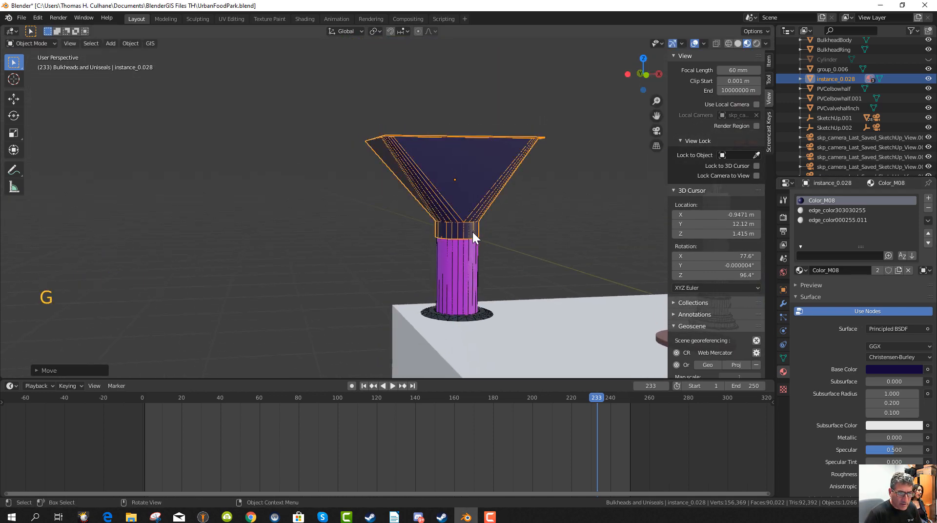
# Examine the hood's fit on the purple pipe and the fittings on the tank from several angles and distances.
pyautogui.moveTo(472, 233); pyautogui.dragTo(534, 253, button='middle')
pyautogui.scroll(-8, 430, 242)
pyautogui.moveTo(437, 264); pyautogui.dragTo(354, 256, button='middle')
pyautogui.scroll(-4, 412, 267)
pyautogui.keyDown('shift'); pyautogui.moveTo(412, 266); pyautogui.dragTo(390, 265, button='middle'); pyautogui.keyUp('shift')
pyautogui.scroll(5, 418, 307)
pyautogui.scroll(2, 381, 263)
pyautogui.scroll(-2, 391, 265)
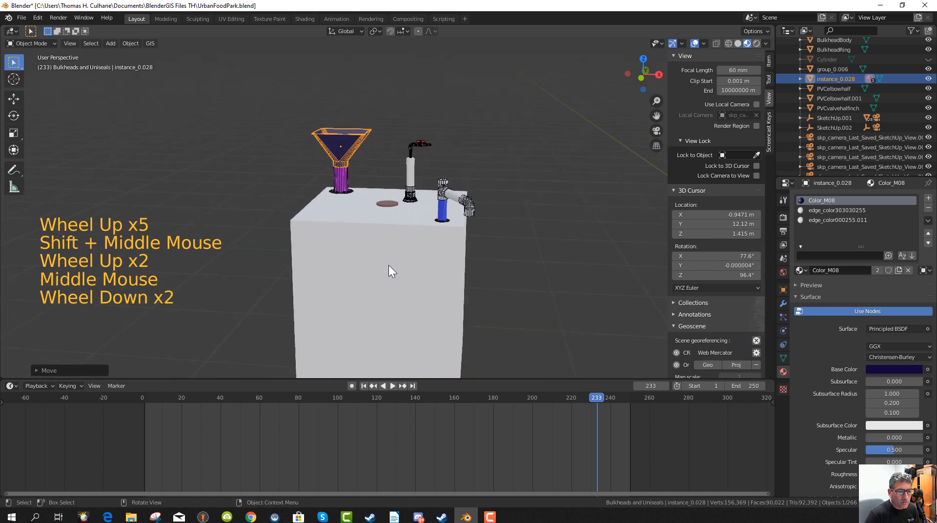
# Deselect the hood, view the tank and its fittings from the front corner, and save the UrbanFoodPark.blend file.
pyautogui.keyDown('shift'); pyautogui.moveTo(453, 289); pyautogui.dragTo(468, 275, button='middle'); pyautogui.keyUp('shift')
pyautogui.click(553, 255)
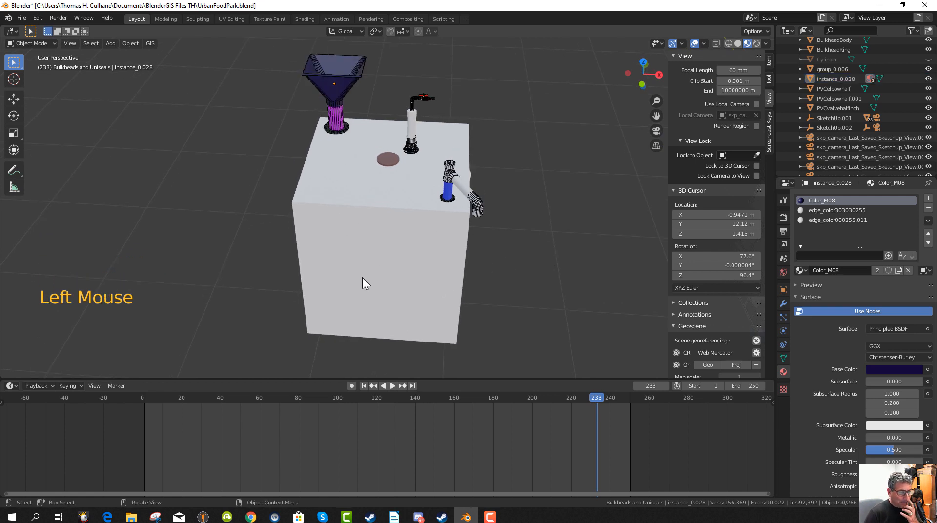
pyautogui.scroll(-11, 362, 277)
pyautogui.scroll(-9, 344, 270)
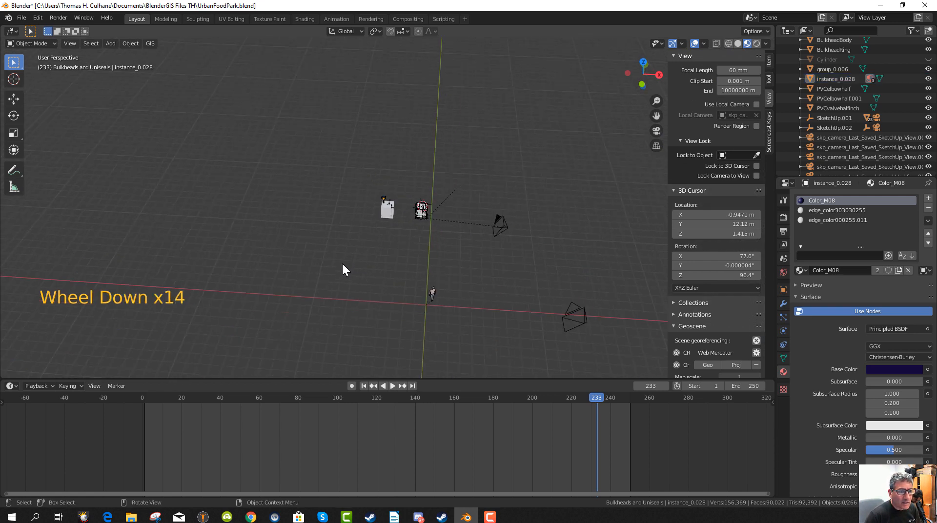
pyautogui.scroll(9, 343, 269)
pyautogui.scroll(5, 347, 269)
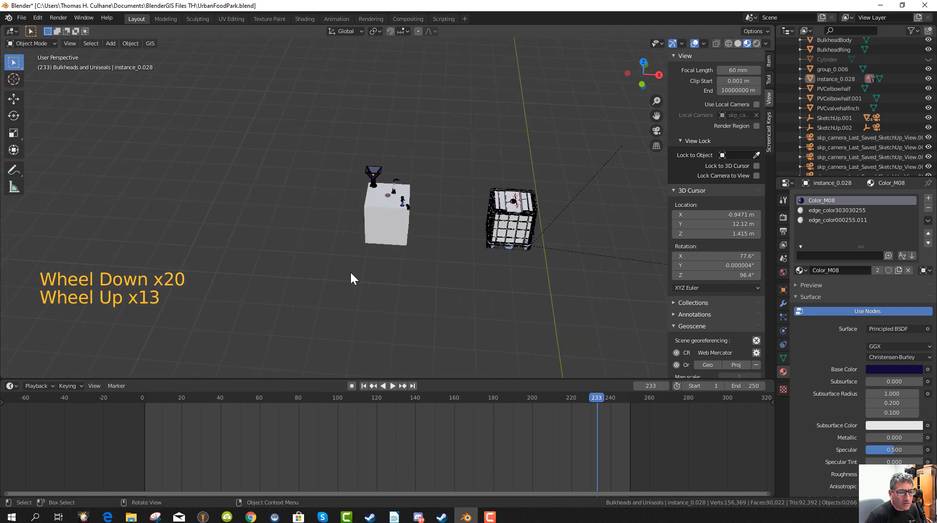
pyautogui.moveTo(354, 266); pyautogui.dragTo(408, 254, button='middle')
pyautogui.scroll(4, 410, 259)
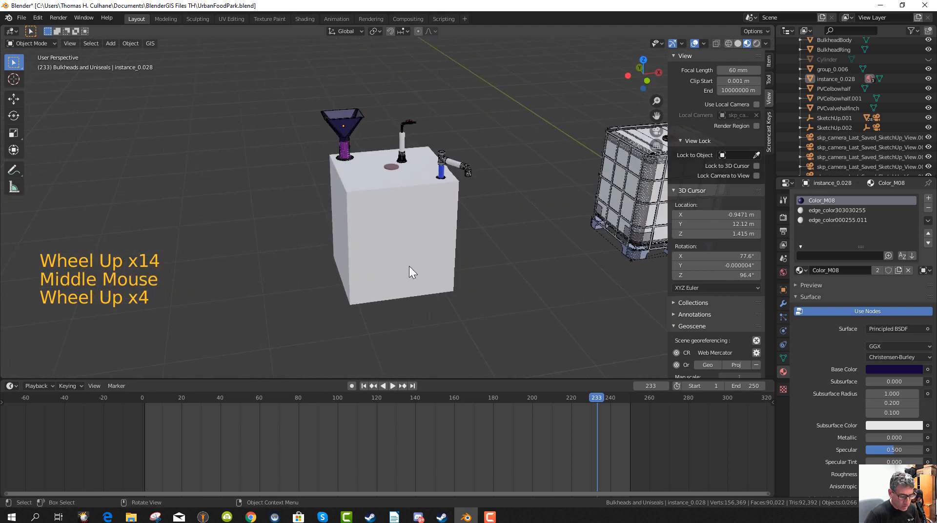
pyautogui.click(22, 17)
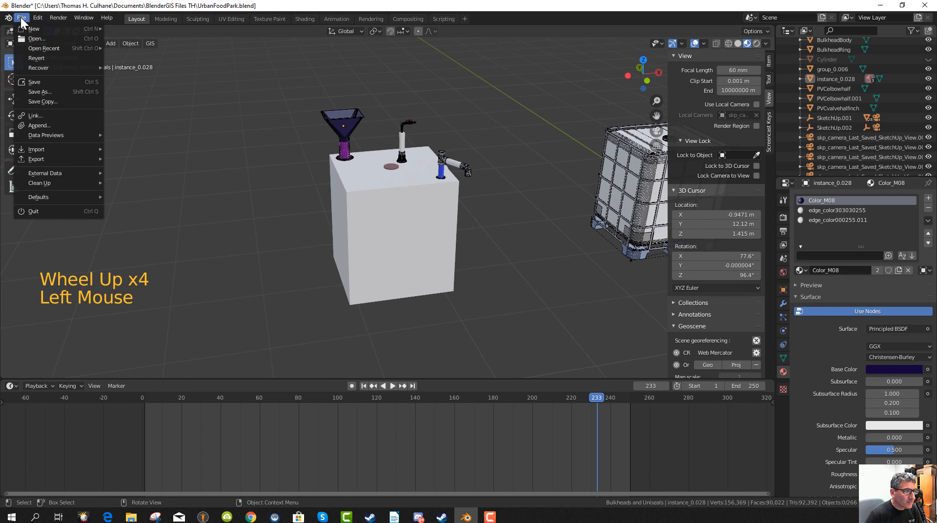
pyautogui.click(35, 83)
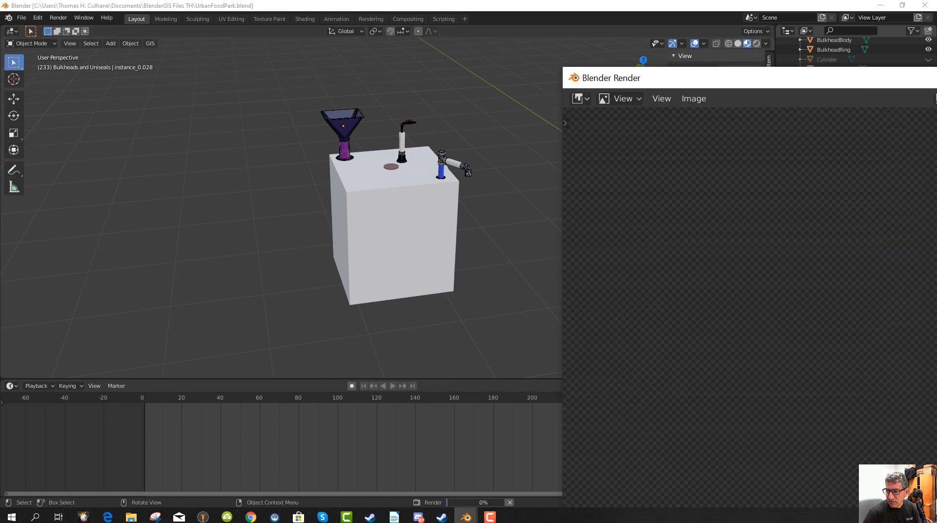
pyautogui.moveTo(616, 78); pyautogui.dragTo(933, 61)
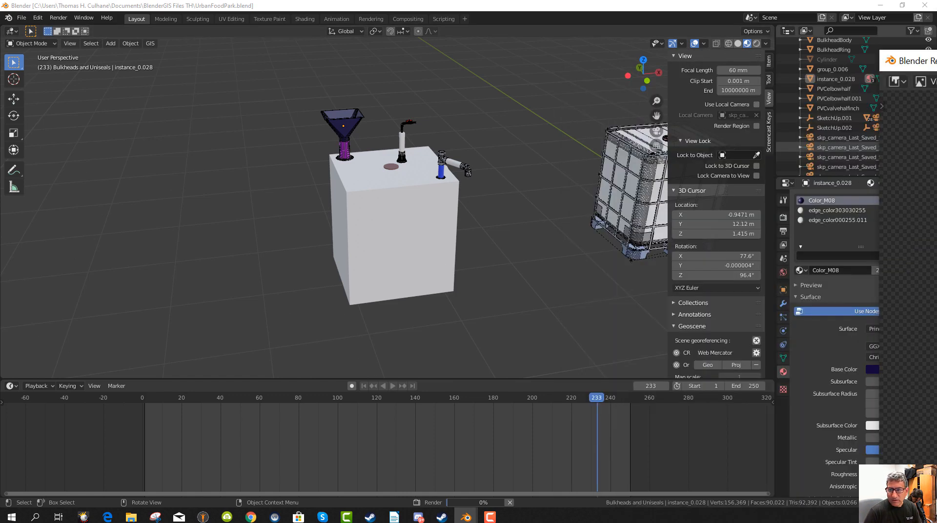
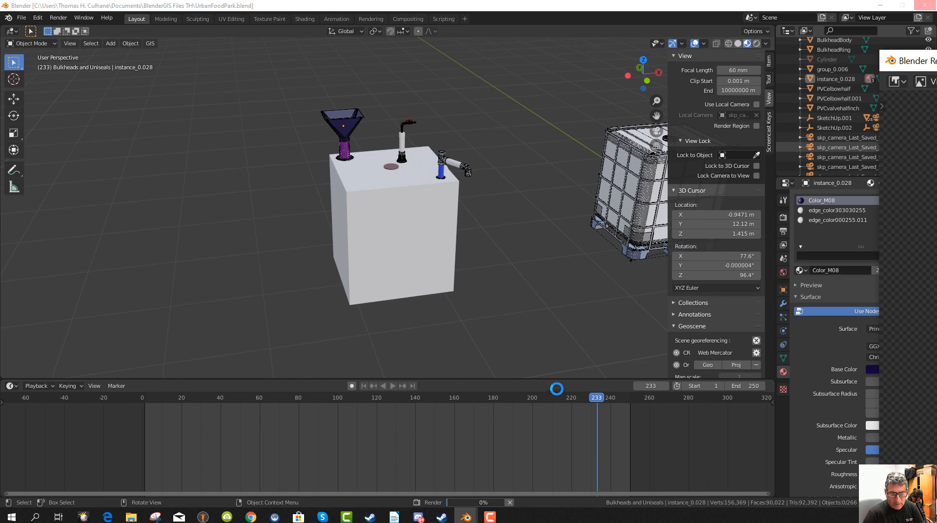
pyautogui.click(556, 389)
pyautogui.hotkey('alt', 'Tab')
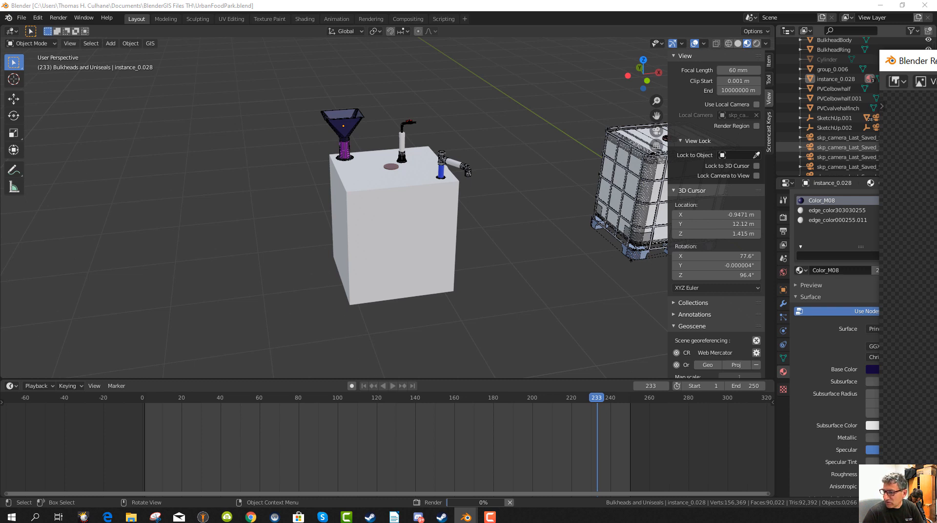
pyautogui.press('Escape')
pyautogui.click(516, 227)
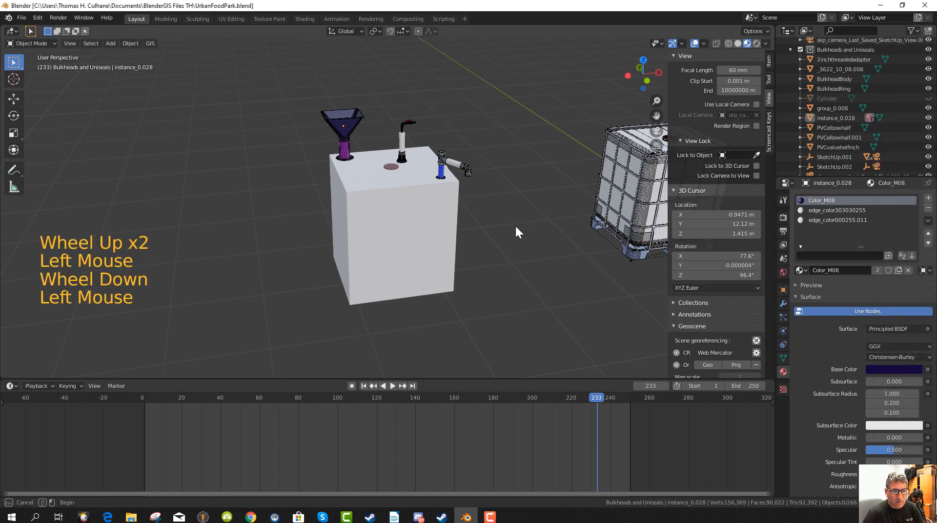
# Compare the tank and its fittings in Solid and Rendered shading, and return the viewport to Material Preview.
pyautogui.scroll(3, 496, 241)
pyautogui.scroll(-3, 420, 249)
pyautogui.moveTo(421, 249); pyautogui.dragTo(466, 251, button='middle')
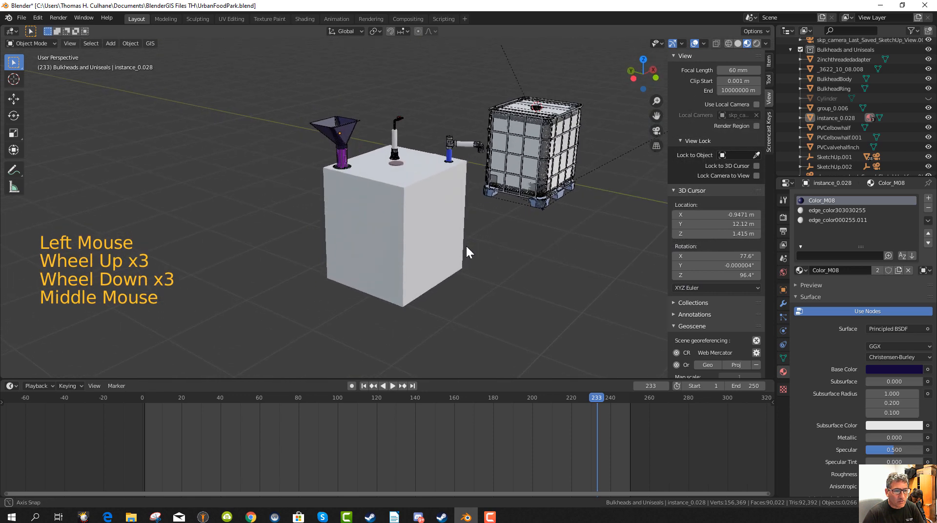
pyautogui.scroll(1, 473, 253)
pyautogui.moveTo(527, 234); pyautogui.dragTo(406, 245, button='middle')
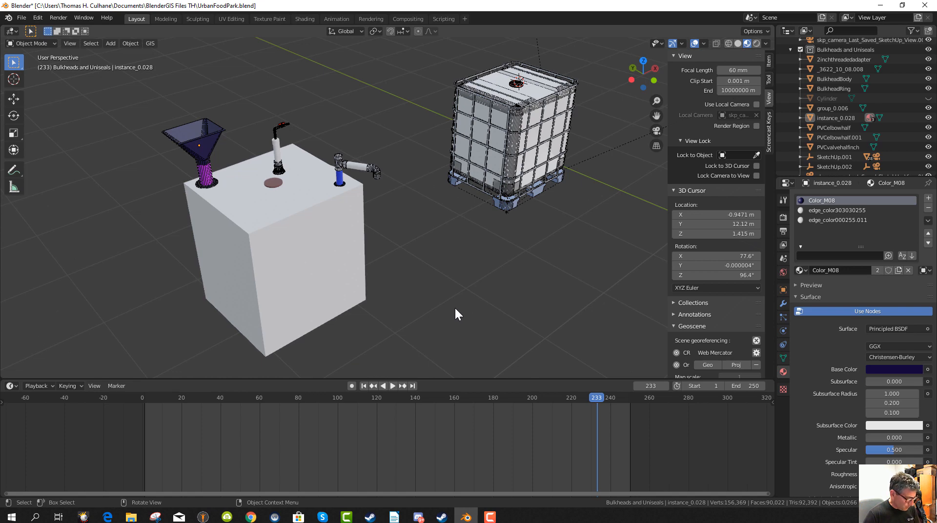
pyautogui.press('z')
pyautogui.click(514, 307)
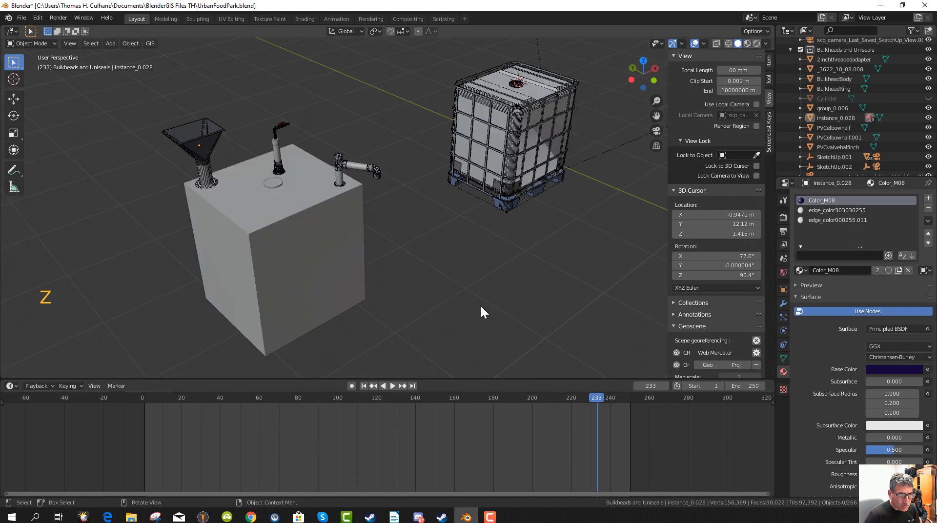
pyautogui.press('z')
pyautogui.click(479, 251)
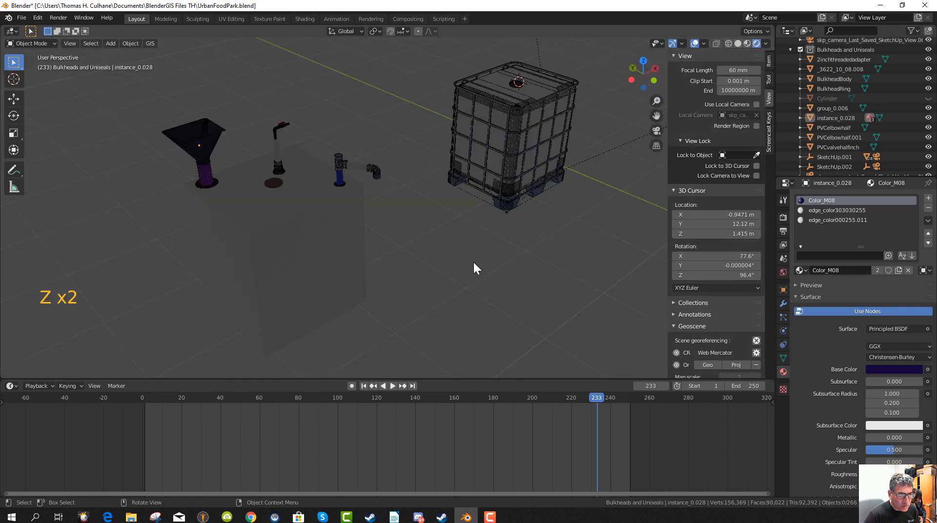
pyautogui.press('z')
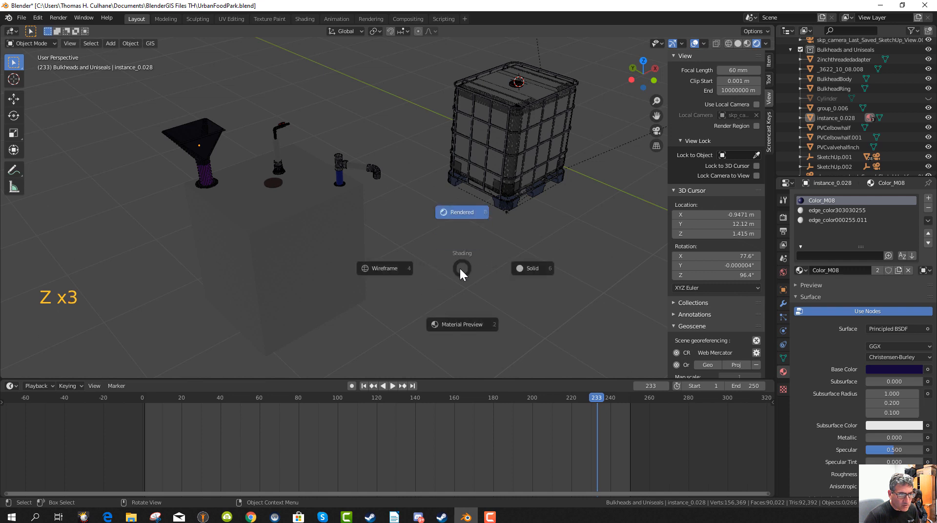
pyautogui.click(466, 327)
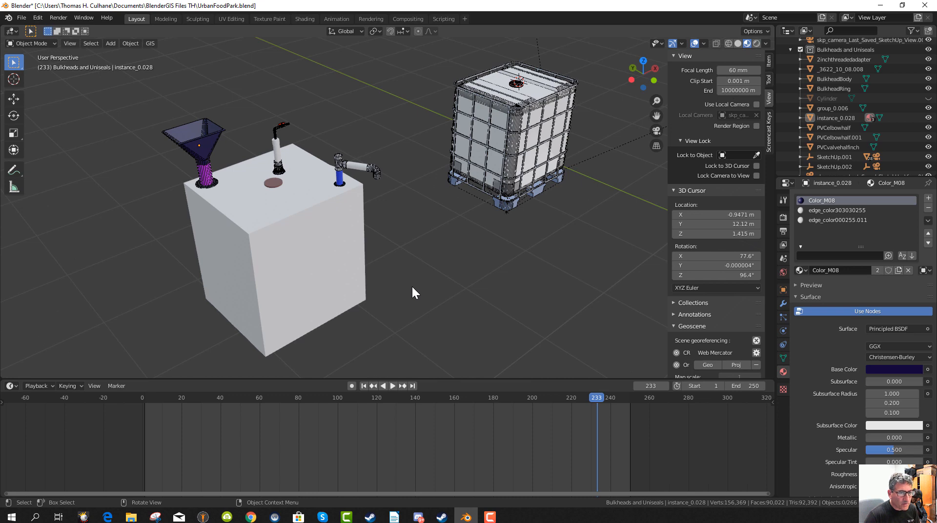
pyautogui.moveTo(412, 286); pyautogui.dragTo(412, 283, button='middle')
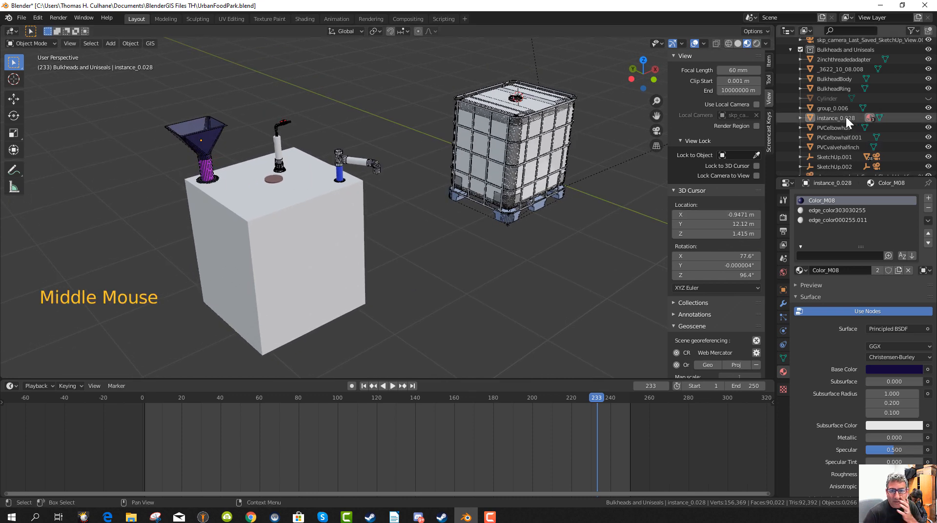
# Inspect the existing Light and Camera in the Camera and Lights collection and check the scene around the tank.
pyautogui.scroll(10, 847, 116)
pyautogui.scroll(20, 849, 113)
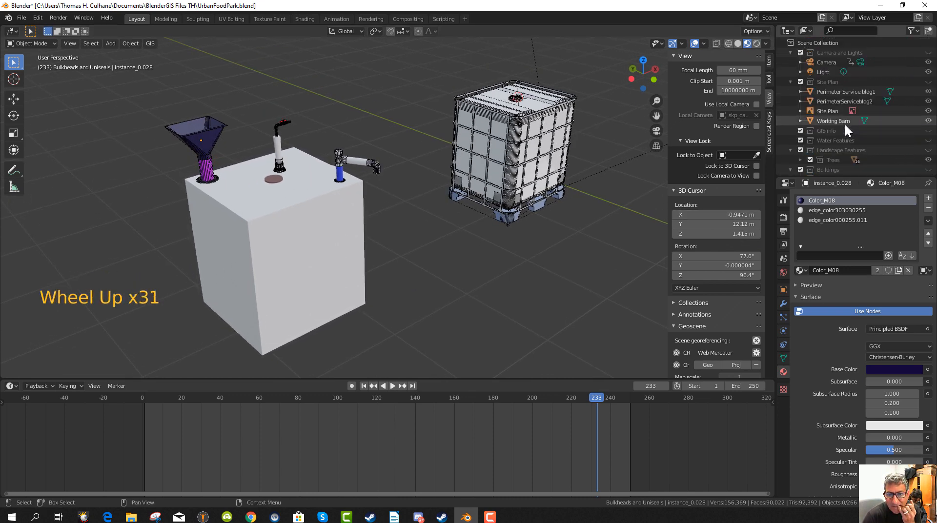
pyautogui.click(828, 71)
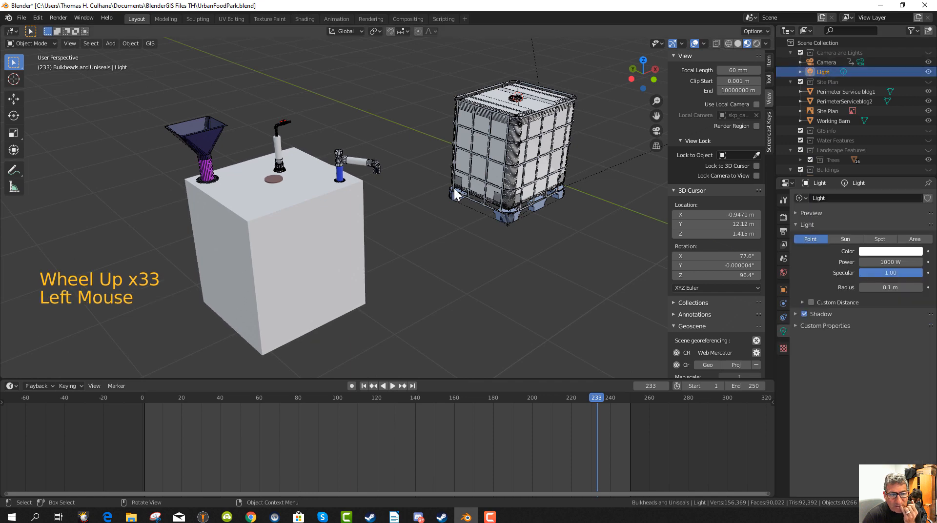
pyautogui.scroll(-5, 405, 197)
pyautogui.scroll(-5, 406, 193)
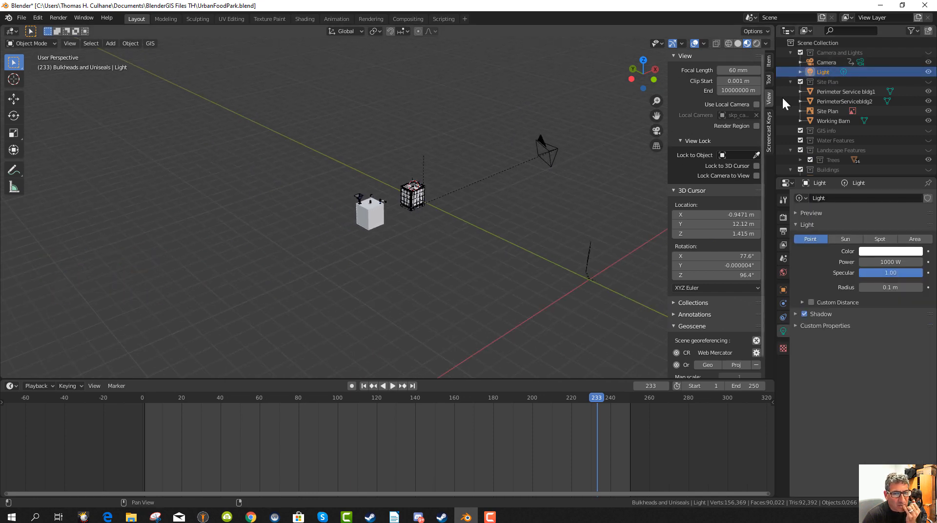
pyautogui.click(822, 63)
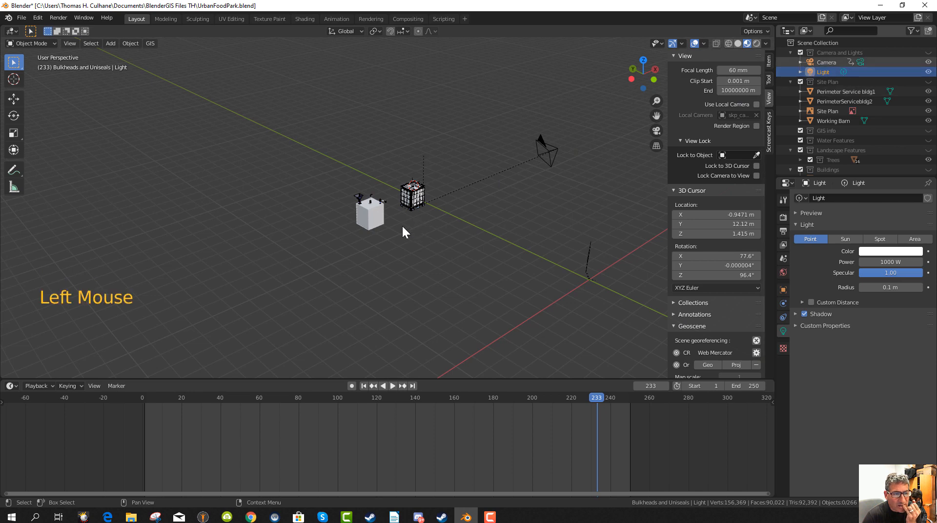
pyautogui.scroll(2, 341, 210)
pyautogui.click(351, 230)
pyautogui.scroll(11, 351, 225)
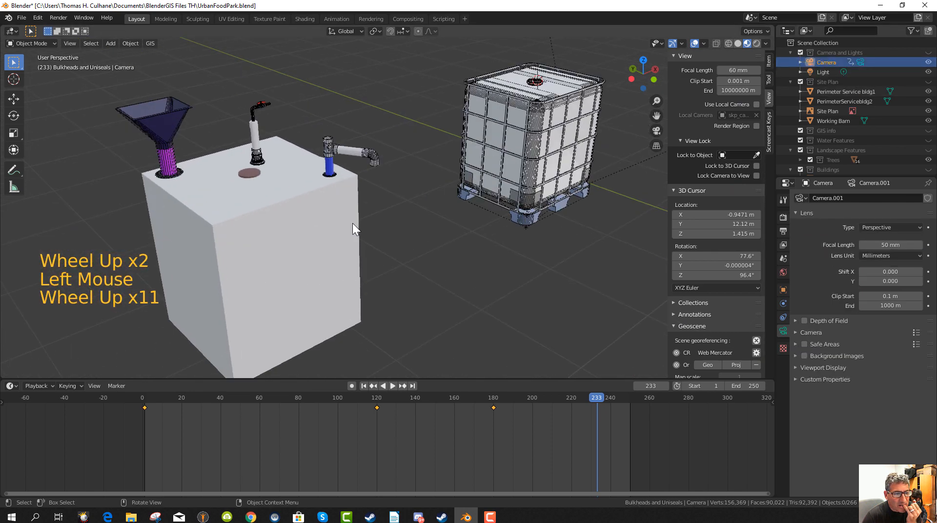
pyautogui.scroll(-1, 352, 224)
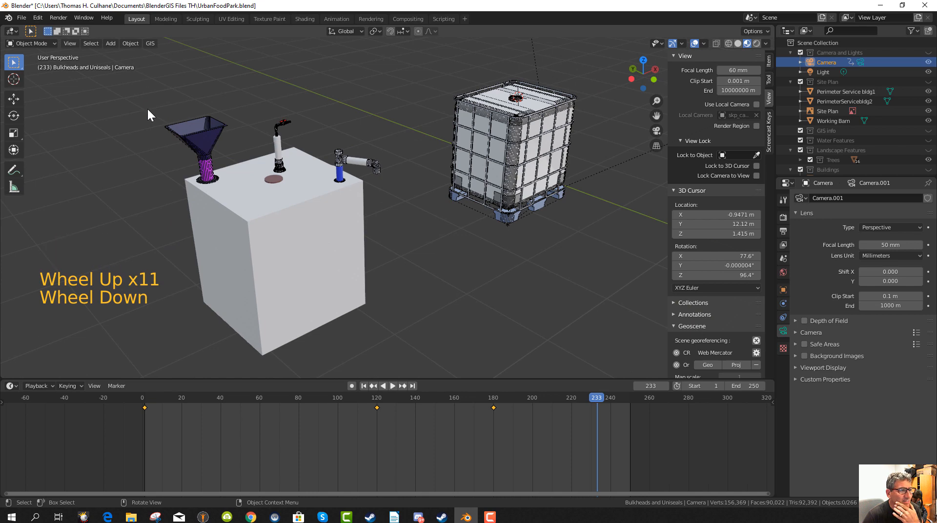
# Add a Sun light to the scene and place it high above the funnel side of the tank.
pyautogui.click(111, 43)
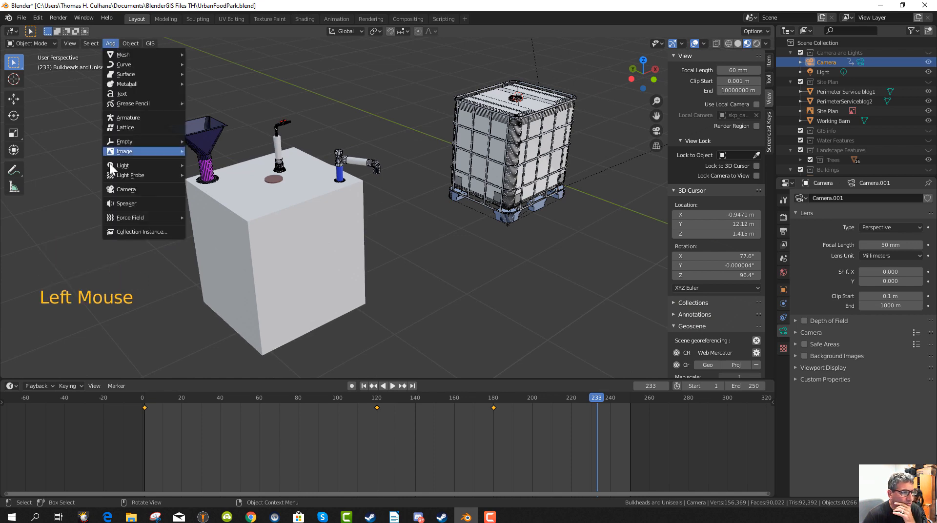
pyautogui.moveTo(112, 165)
pyautogui.click(217, 175)
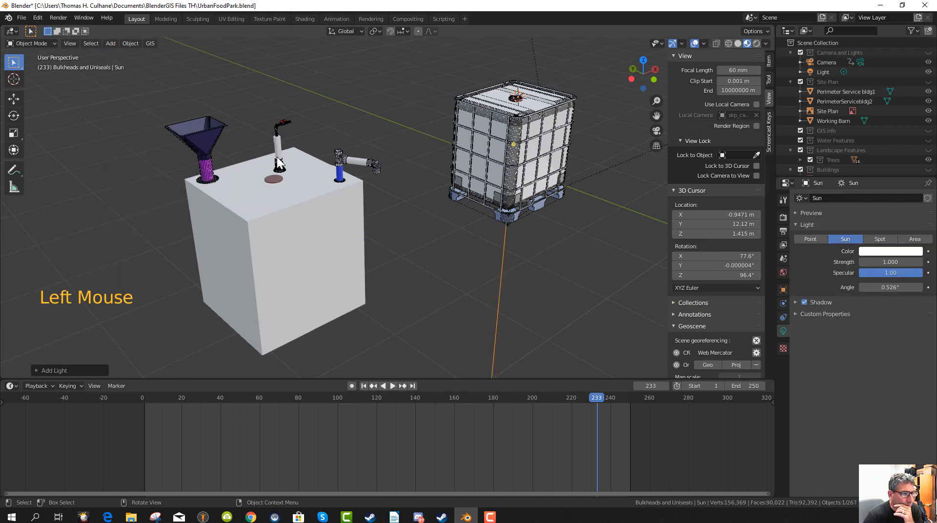
pyautogui.scroll(-3, 464, 189)
pyautogui.press('g')
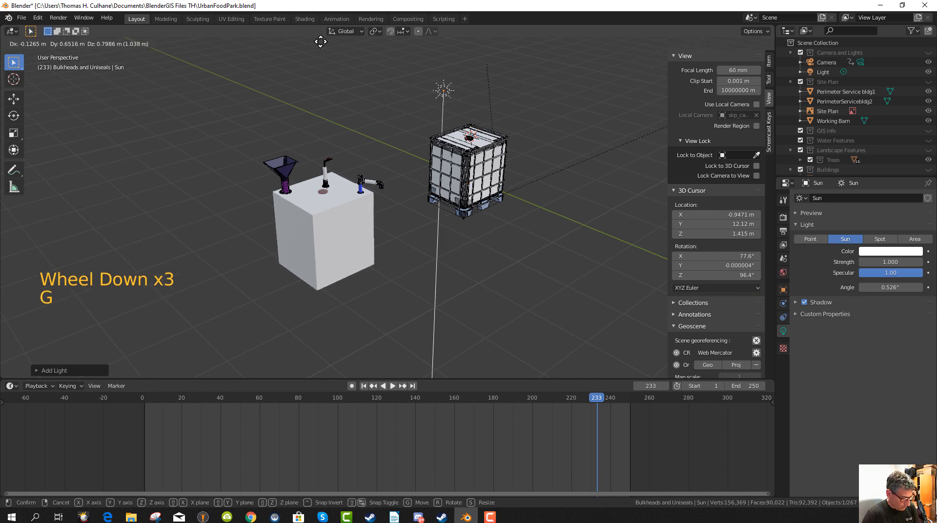
pyautogui.click(164, 75)
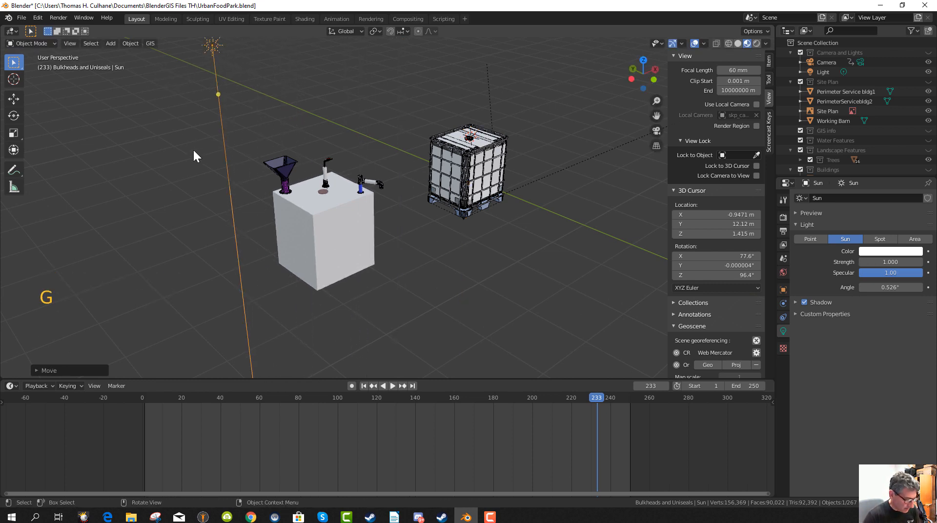
# Rotate the sun about -34° so its direction line runs diagonally toward the tank.
pyautogui.press('r')
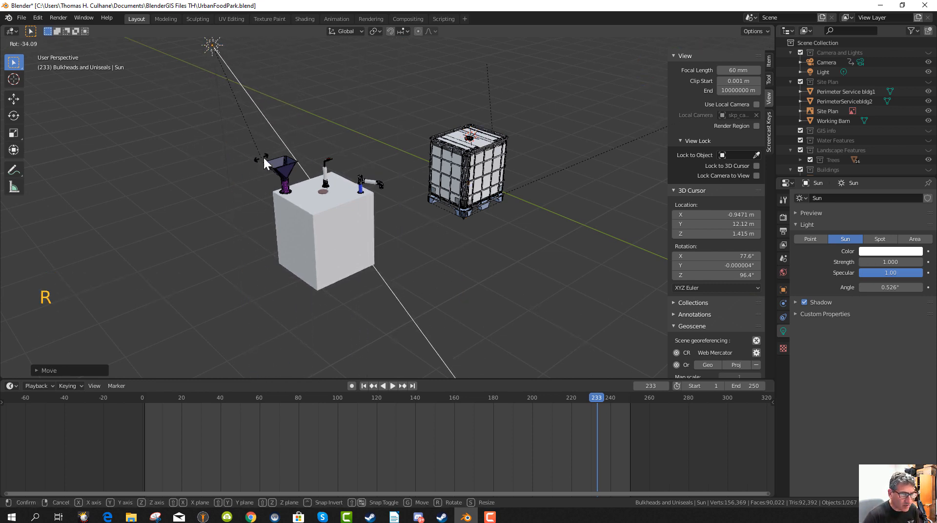
pyautogui.click(263, 157)
pyautogui.moveTo(383, 203)
pyautogui.mouseDown(button='middle')
pyautogui.moveTo(388, 191)
pyautogui.moveTo(380, 209)
pyautogui.mouseUp(button='middle')
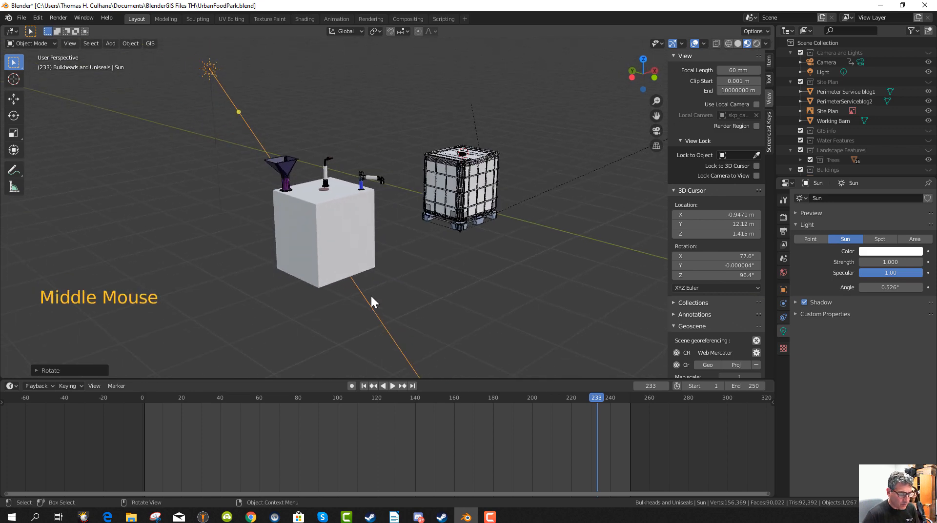
# Examine the sunlit tank and fittings in Rendered shading from several angles, and return the viewport to Material Preview.
pyautogui.press('z')
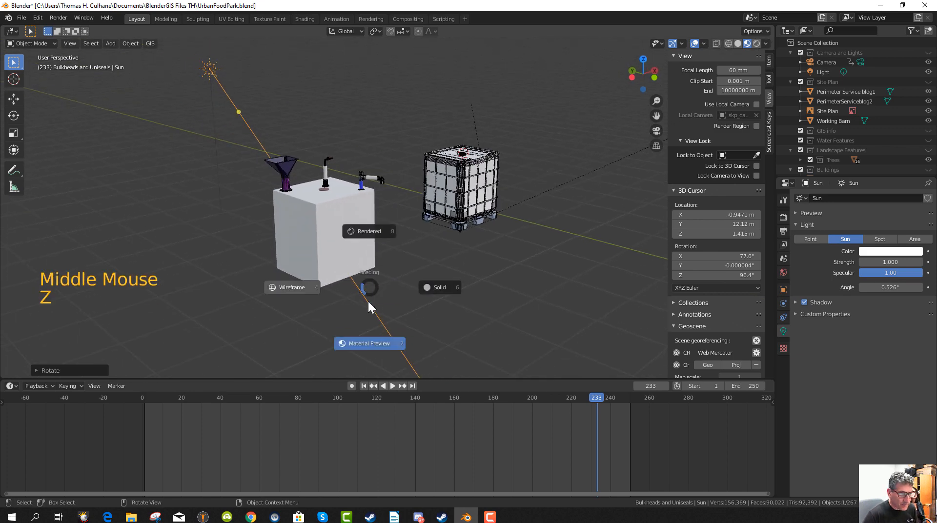
pyautogui.click(367, 236)
pyautogui.scroll(3, 371, 254)
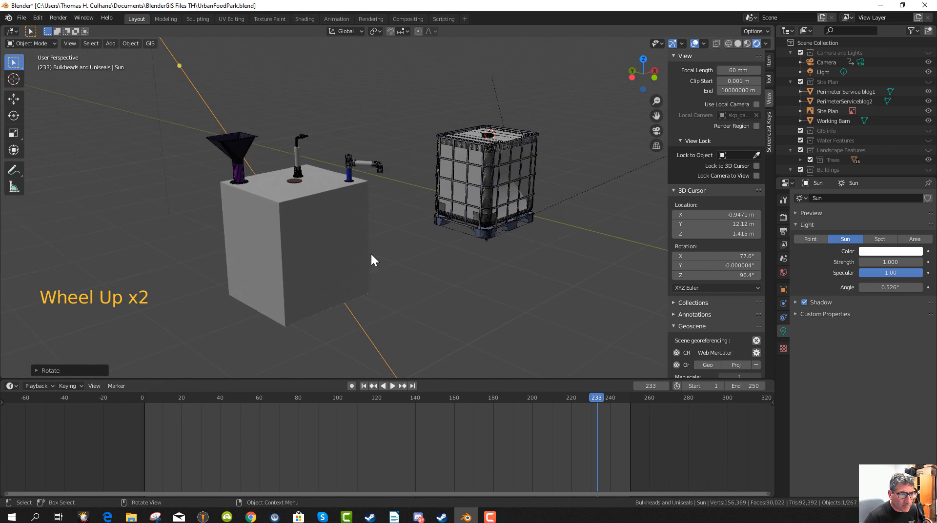
pyautogui.scroll(-2, 371, 252)
pyautogui.moveTo(350, 249)
pyautogui.mouseDown(button='middle')
pyautogui.moveTo(339, 272)
pyautogui.moveTo(351, 271)
pyautogui.moveTo(365, 317)
pyautogui.mouseUp(button='middle')
pyautogui.scroll(2, 354, 270)
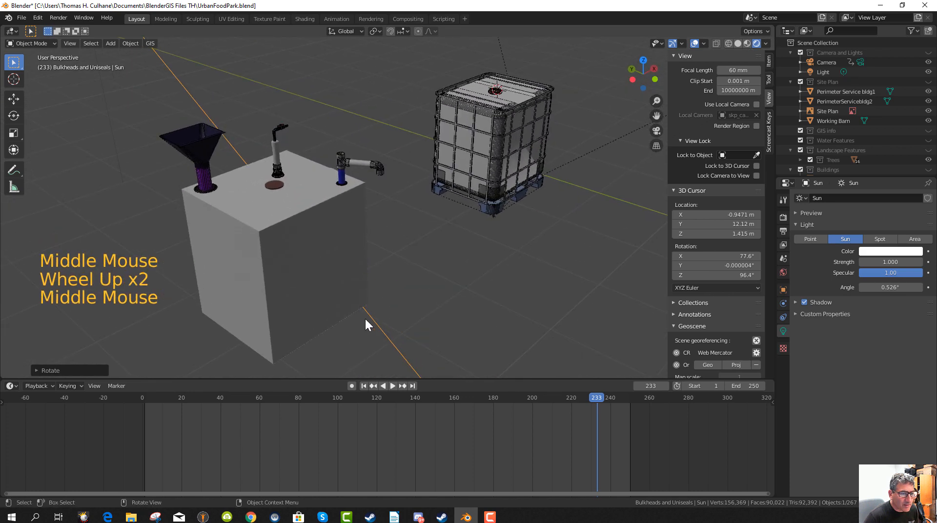
pyautogui.press('z')
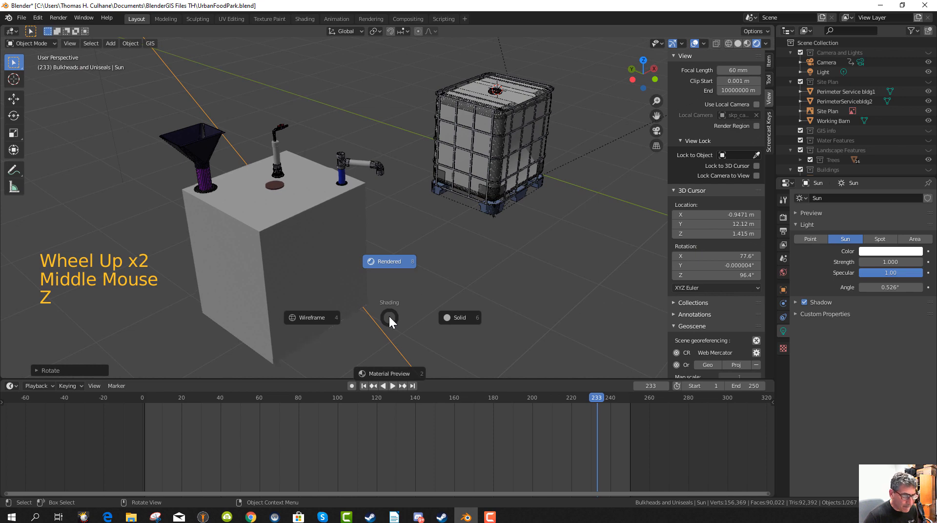
pyautogui.click(386, 371)
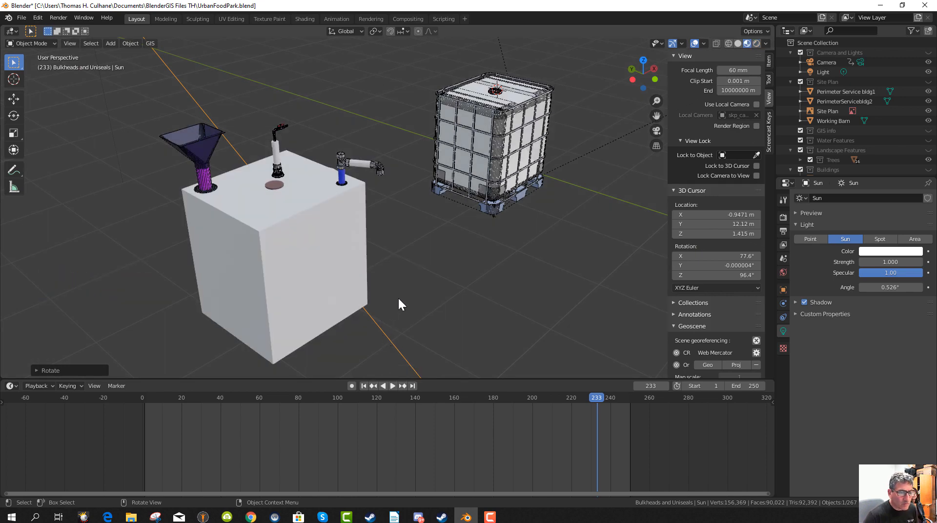
pyautogui.moveTo(448, 306); pyautogui.dragTo(449, 293, button='middle')
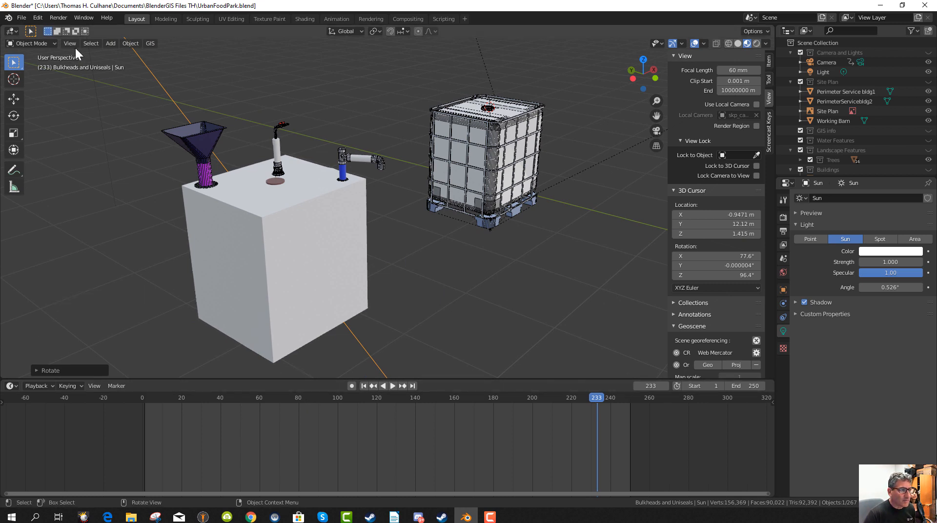
# Save the Blender file and capture the viewport area showing both tanks with the Snipping Tool.
pyautogui.click(23, 18)
pyautogui.click(38, 83)
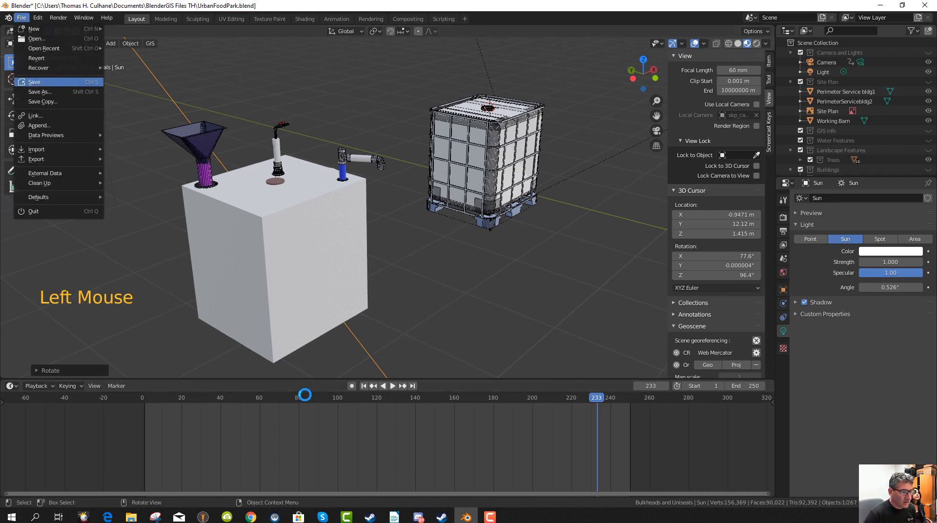
pyautogui.click(158, 518)
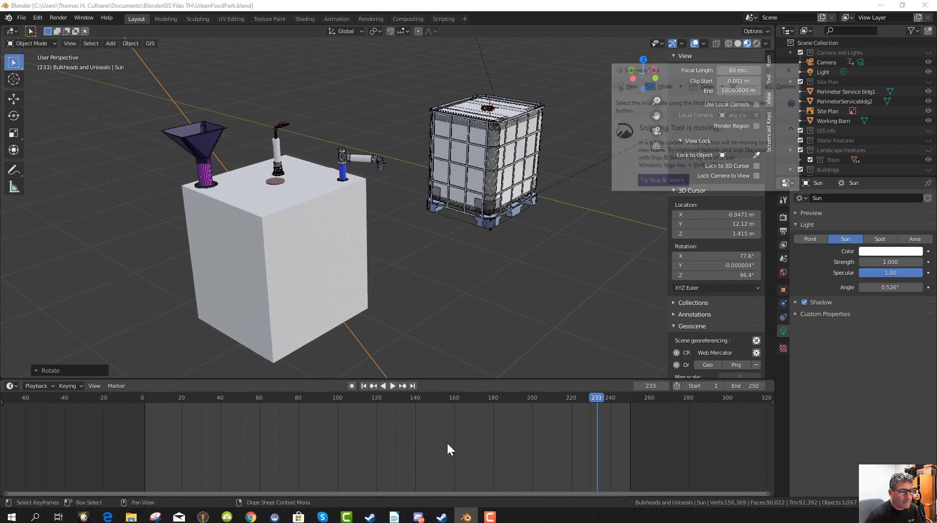
pyautogui.click(625, 87)
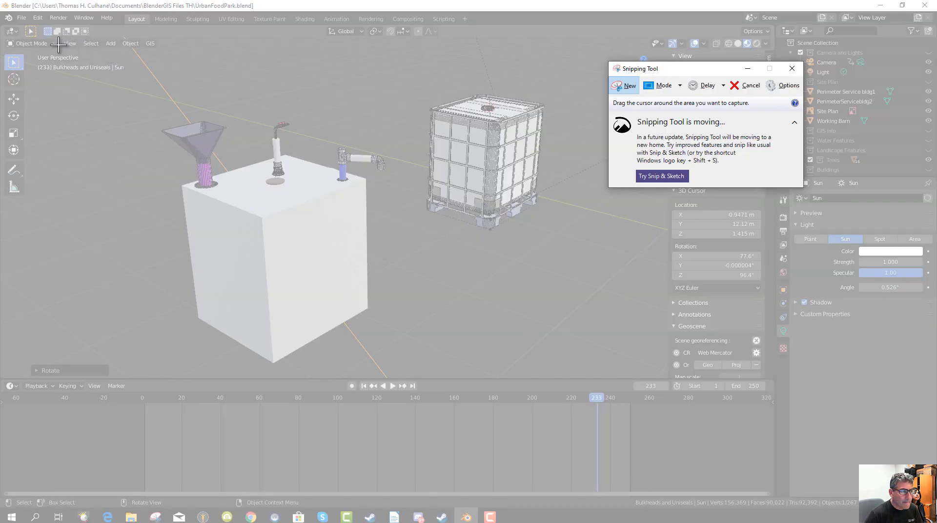
pyautogui.moveTo(69, 45); pyautogui.dragTo(601, 366)
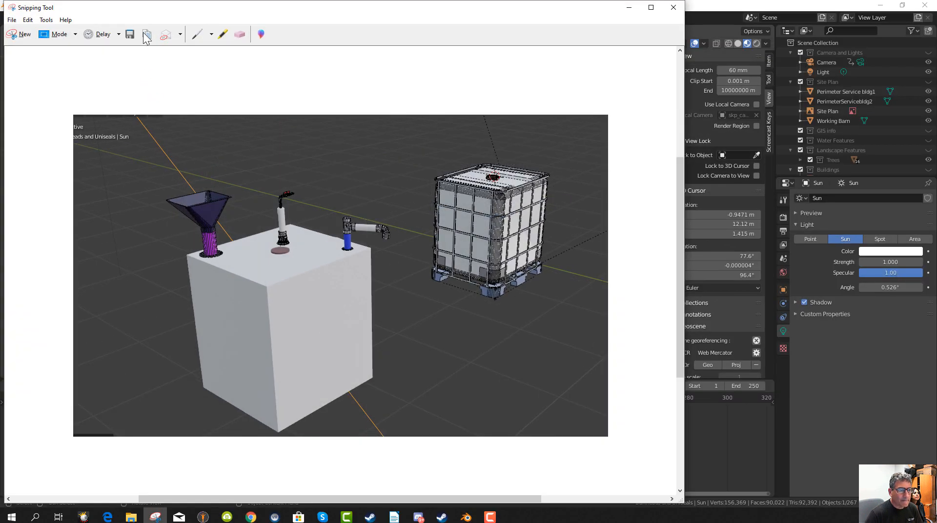
# Save the snip as a PNG named SolarCITIESIBCDigester in the BlenderGIS Files TH folder.
pyautogui.click(12, 20)
pyautogui.click(30, 45)
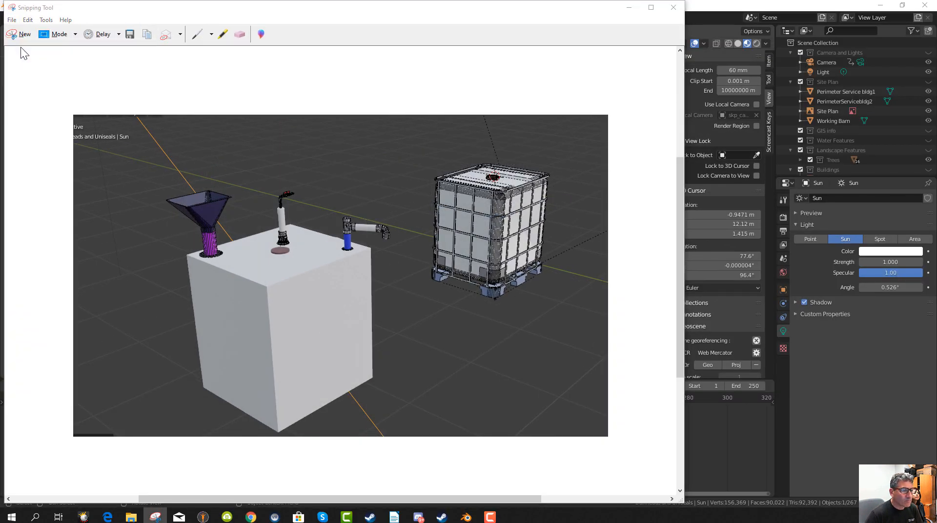
pyautogui.write('SolarCITIESI')
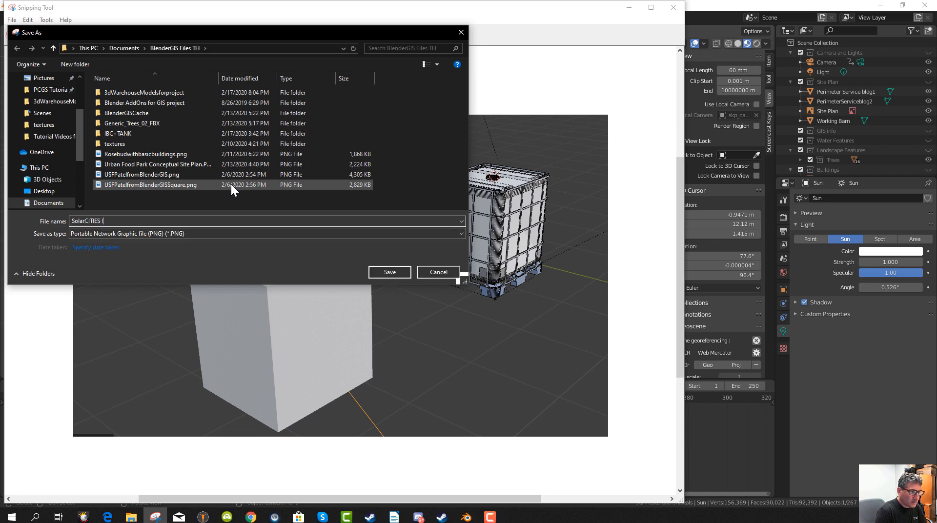
pyautogui.write('BCDigester')
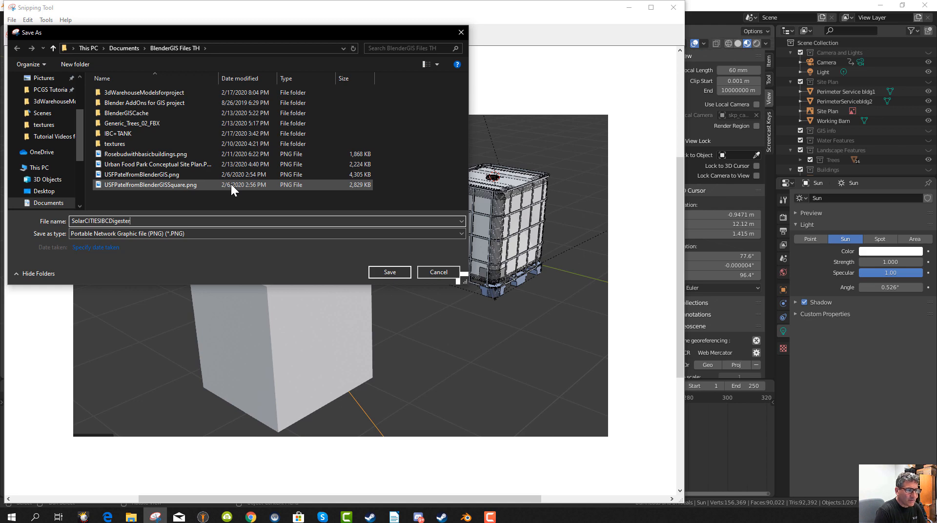
pyautogui.click(379, 273)
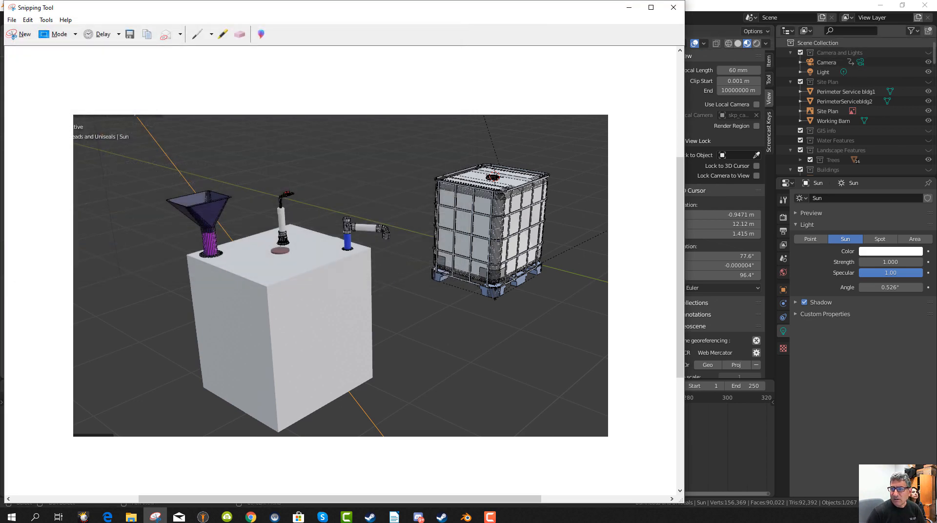
# Switch to Chrome, shrink its window, and open the discussion feed of the Solar CITIES Biogas Innoventors and Practitioners Facebook group.
pyautogui.hotkey('alt', 'Tab')
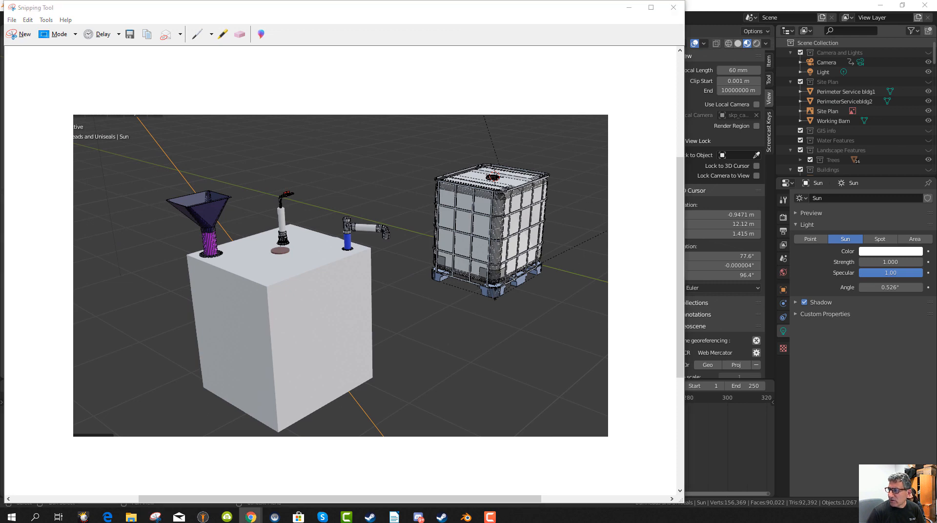
pyautogui.moveTo(934, 69); pyautogui.dragTo(131, 49)
pyautogui.moveTo(569, 344); pyautogui.dragTo(762, 445)
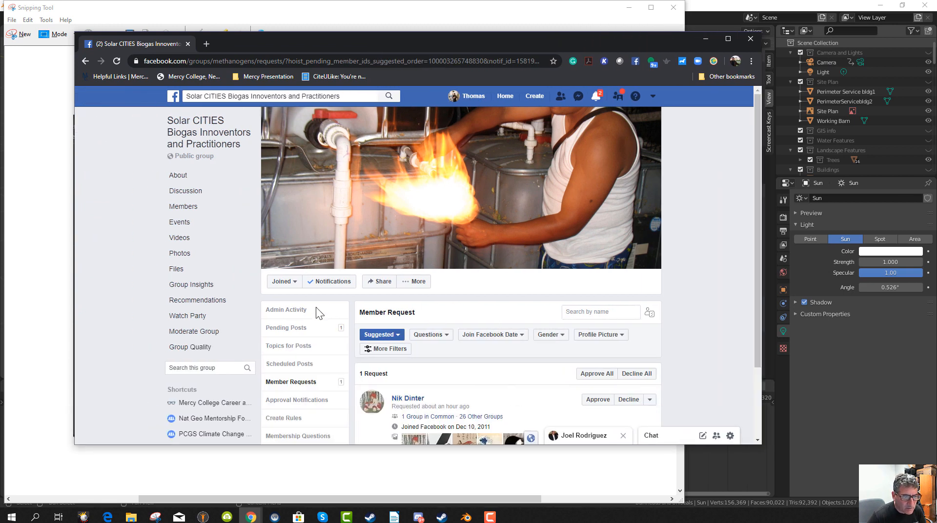
pyautogui.scroll(-2, 450, 382)
pyautogui.scroll(2, 125, 181)
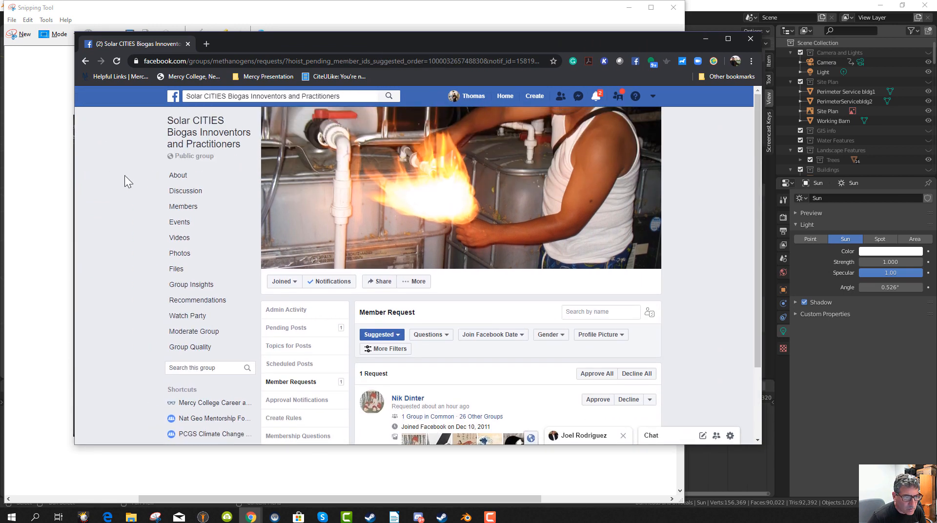
pyautogui.click(186, 191)
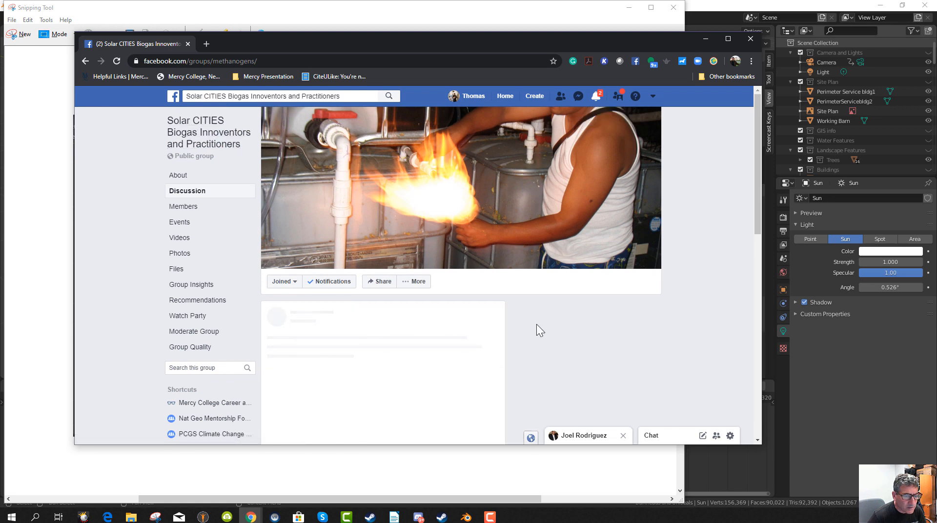
pyautogui.scroll(-4, 537, 324)
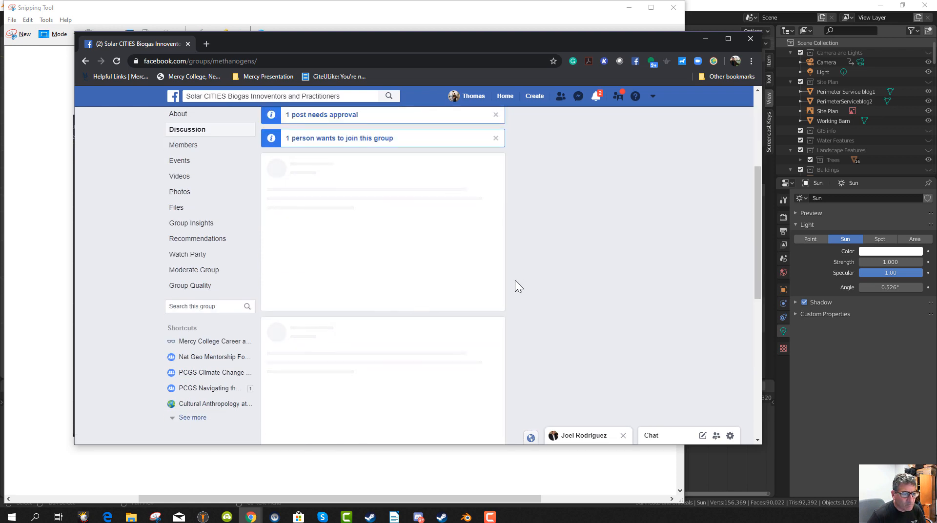
pyautogui.scroll(2, 605, 272)
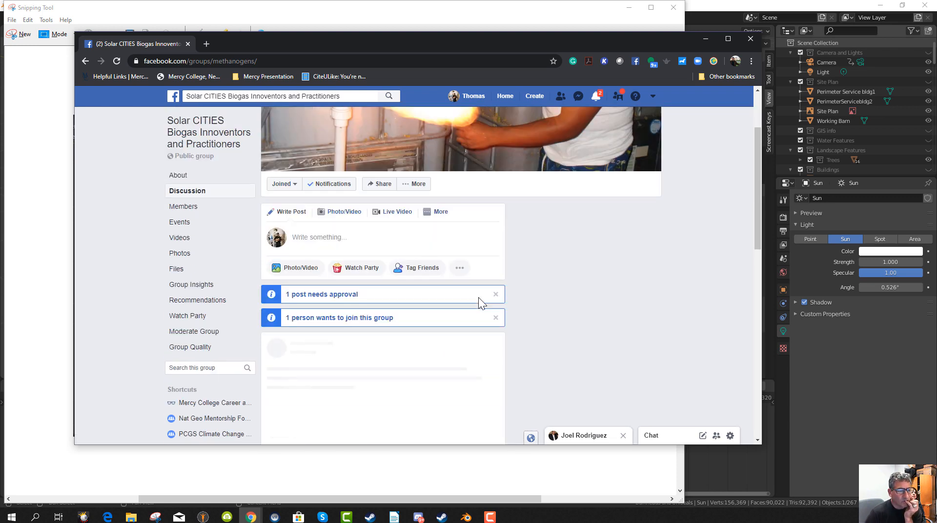
# Start a photo post in the group with the digester snip from the BlenderGIS Files TH folder attached.
pyautogui.click(301, 268)
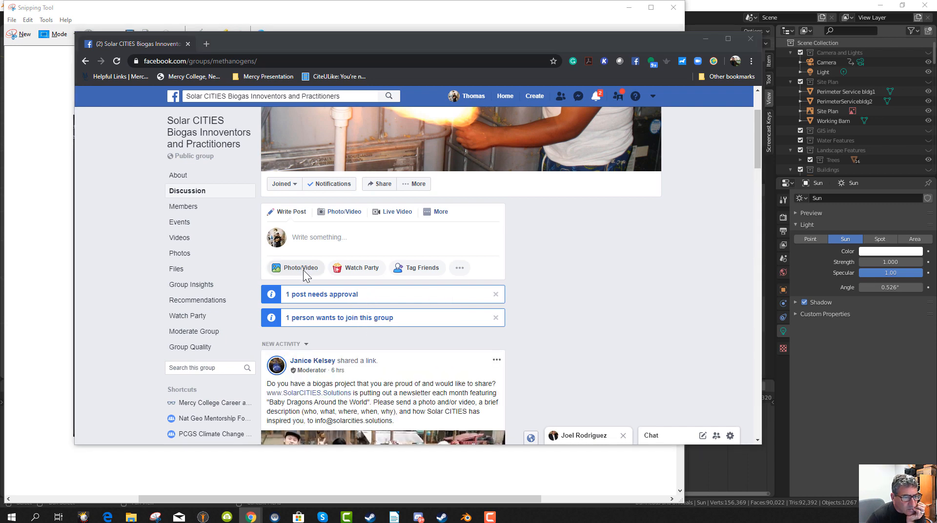
pyautogui.scroll(2, 127, 157)
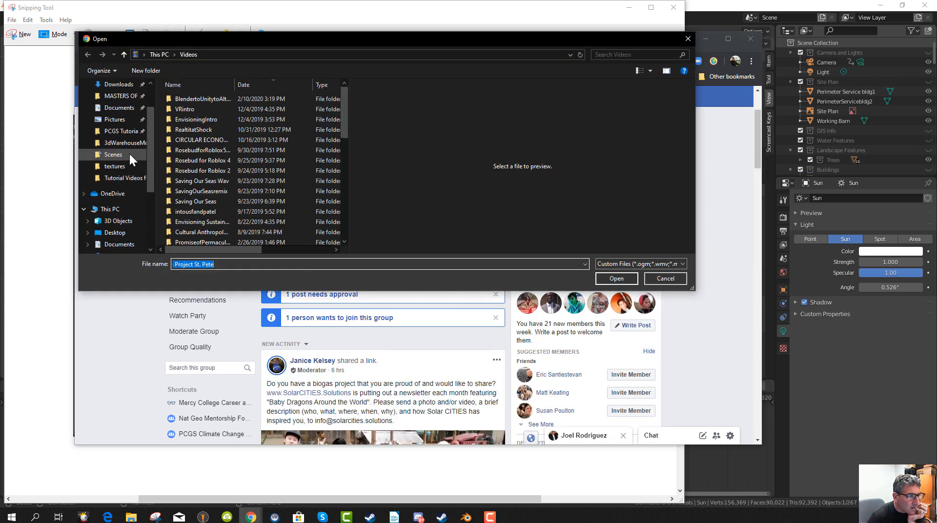
pyautogui.scroll(2, 125, 118)
pyautogui.click(119, 104)
pyautogui.scroll(-3, 297, 169)
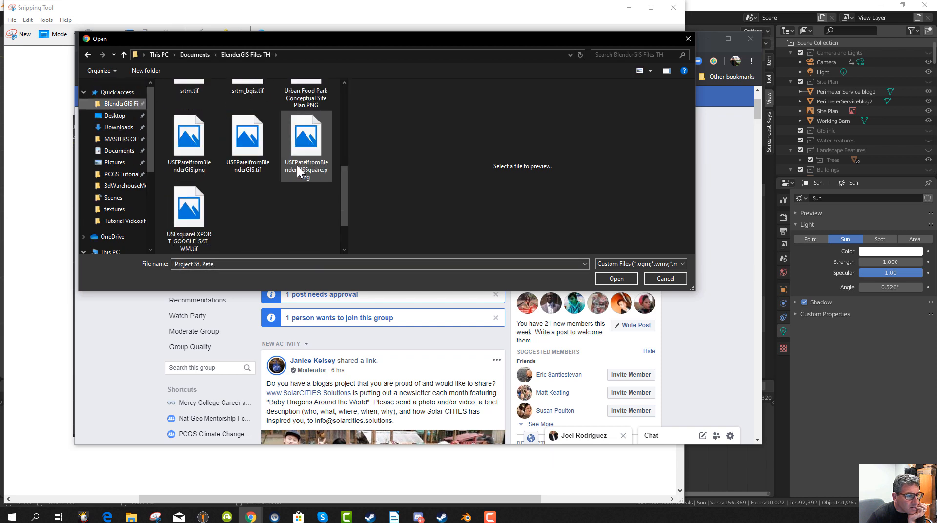
pyautogui.scroll(2, 305, 205)
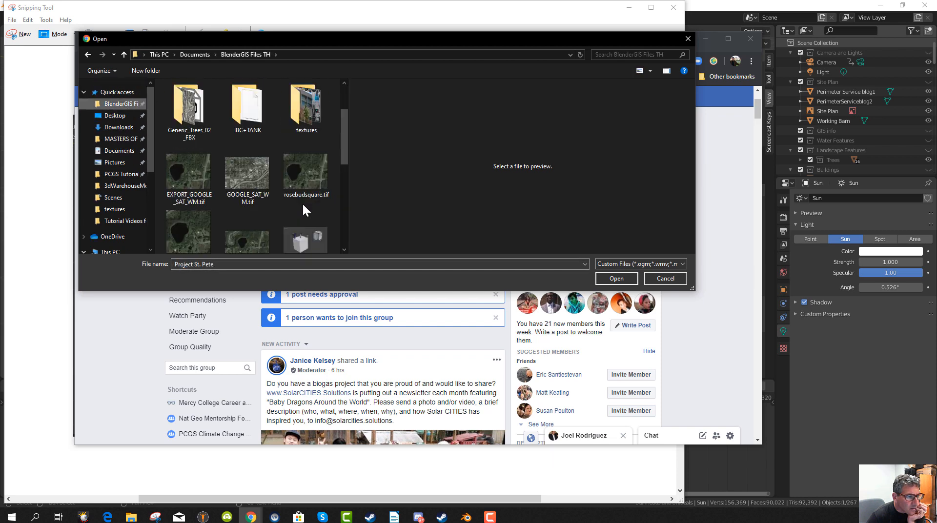
pyautogui.scroll(-2, 303, 205)
pyautogui.doubleClick(303, 171)
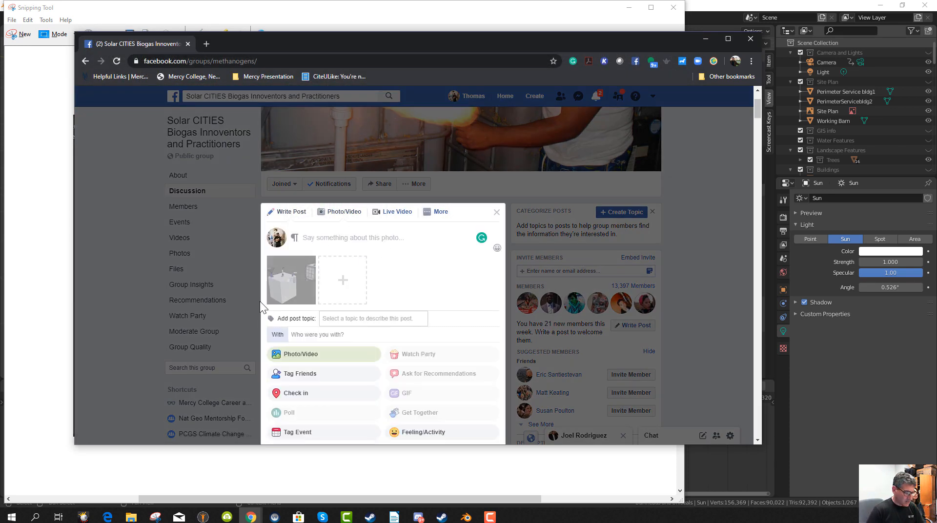
# Caption the photo "Working on new models for new animation of the Solar CITIES IBC Tank biodigester with 4 inch feedpipe and dust hood as funnel.".
pyautogui.write('Working on ')
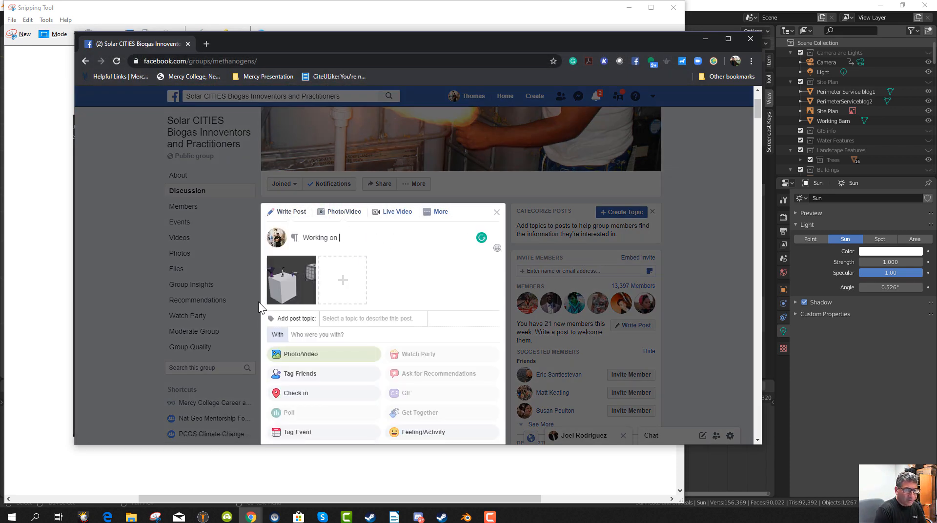
pyautogui.write('new mode')
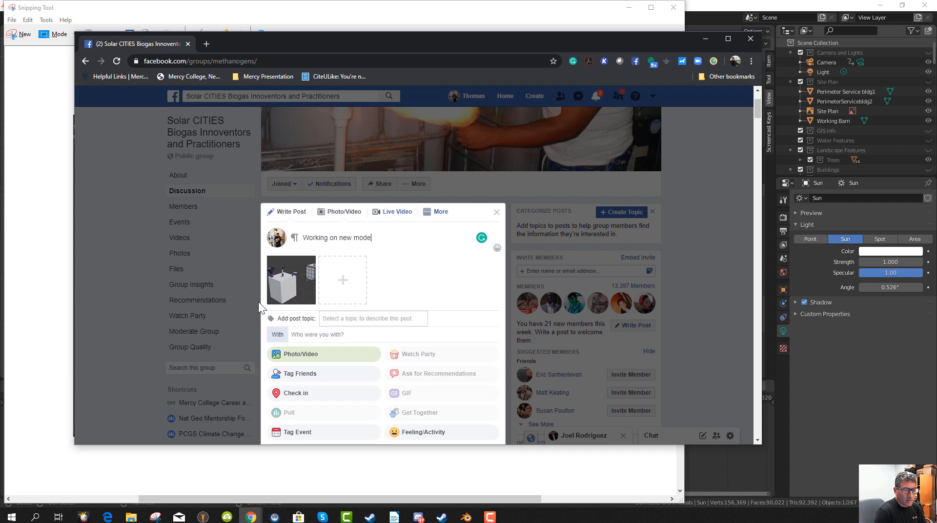
pyautogui.write('ls for new animation of the Sola')
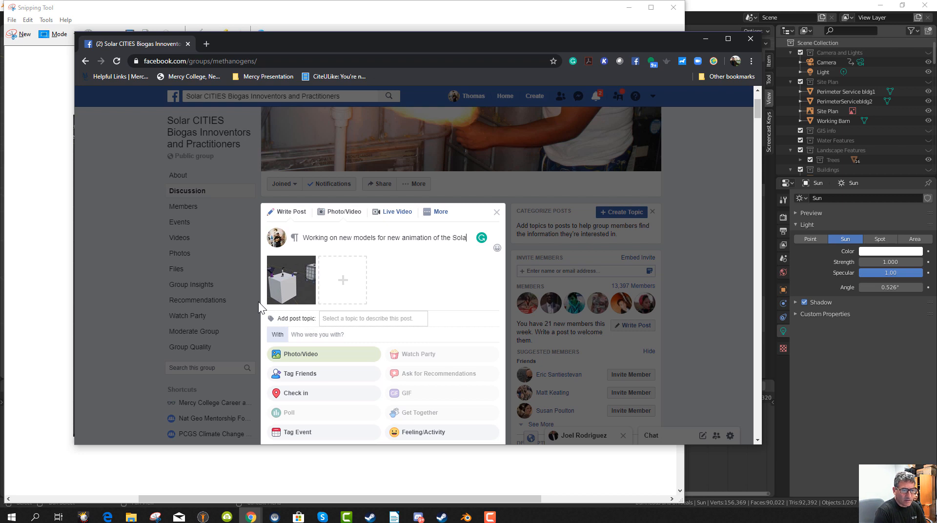
pyautogui.write('r CITIES IB')
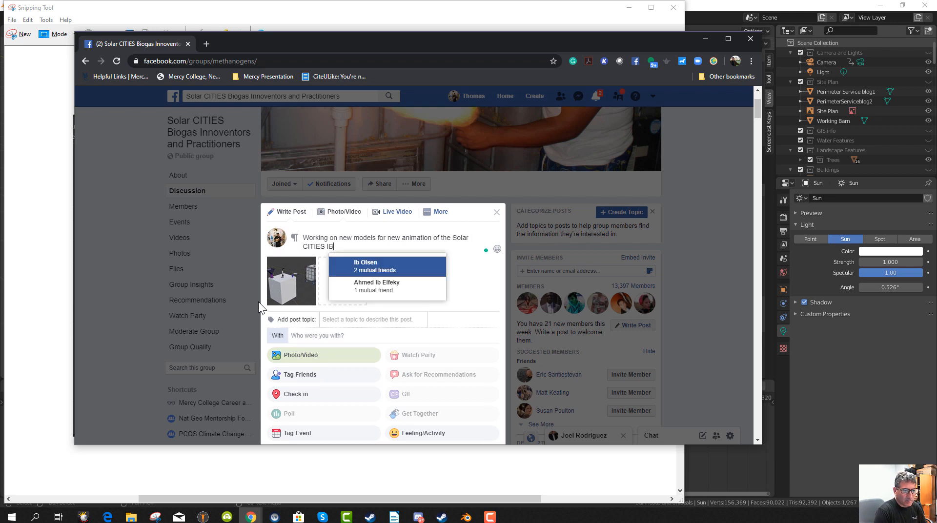
pyautogui.write('C Tank bi')
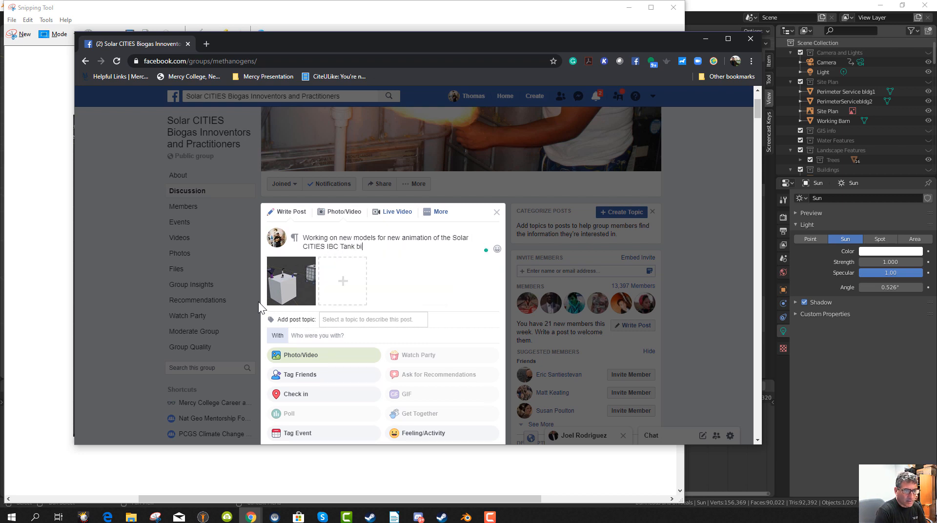
pyautogui.write('odigester with 4 inch feedp')
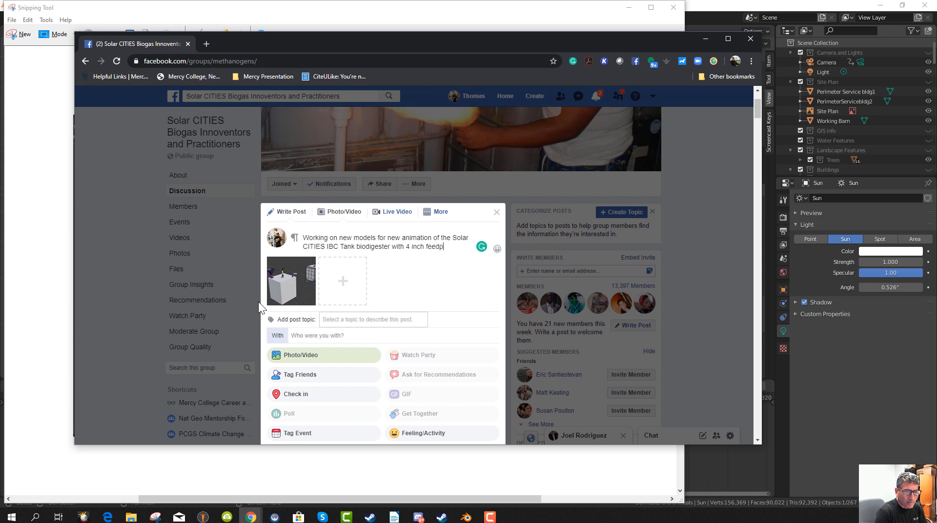
pyautogui.write('ipe and ')
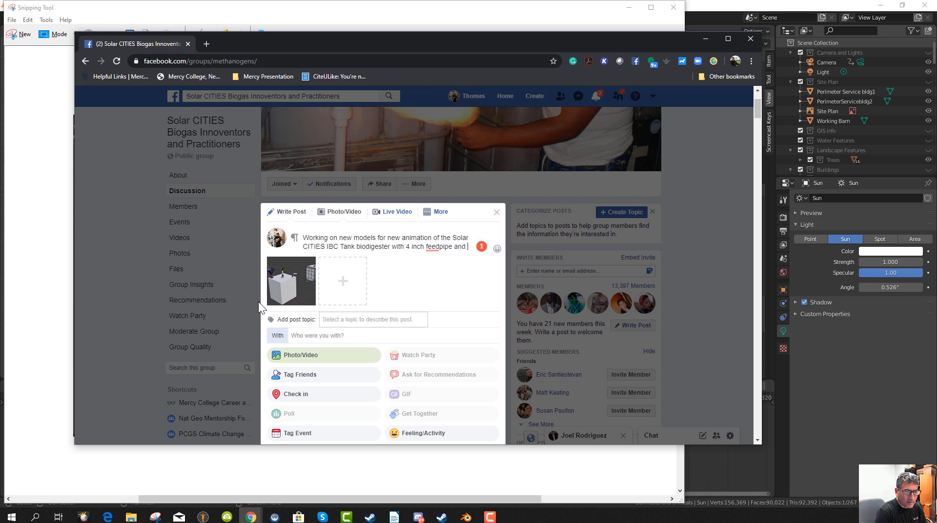
pyautogui.write('dust hood as funnel.')
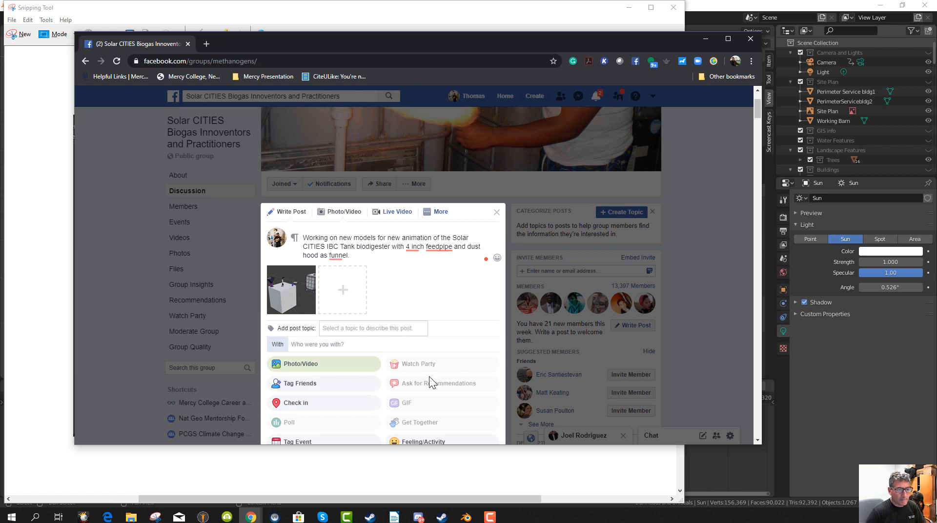
# Add "Animation coming soon, insha'allah!" to the caption and publish the post to the group.
pyautogui.scroll(-2, 429, 377)
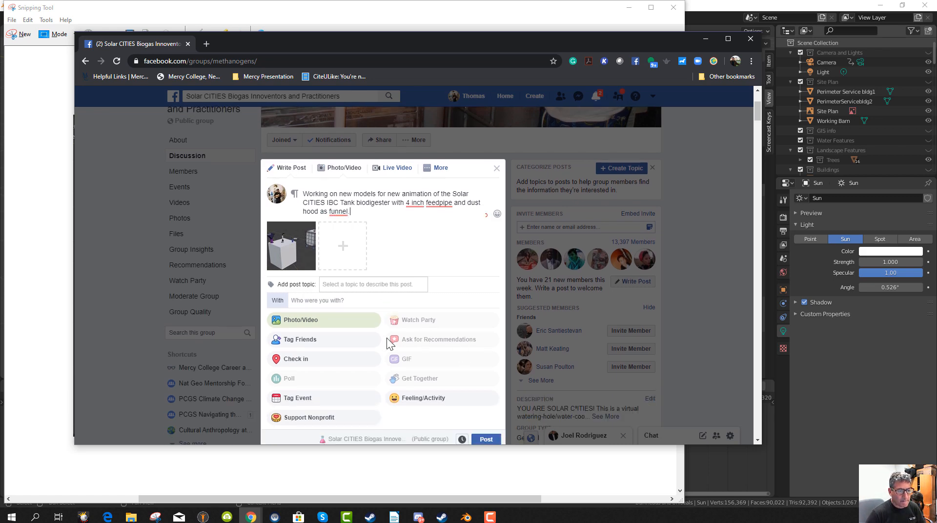
pyautogui.write('n co')
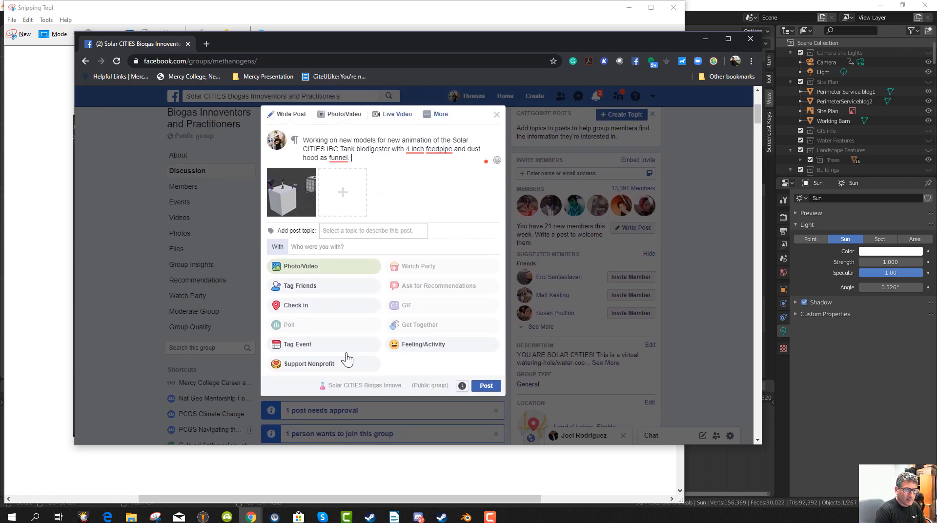
pyautogui.write('ming soo')
pyautogui.scroll(1, 346, 360)
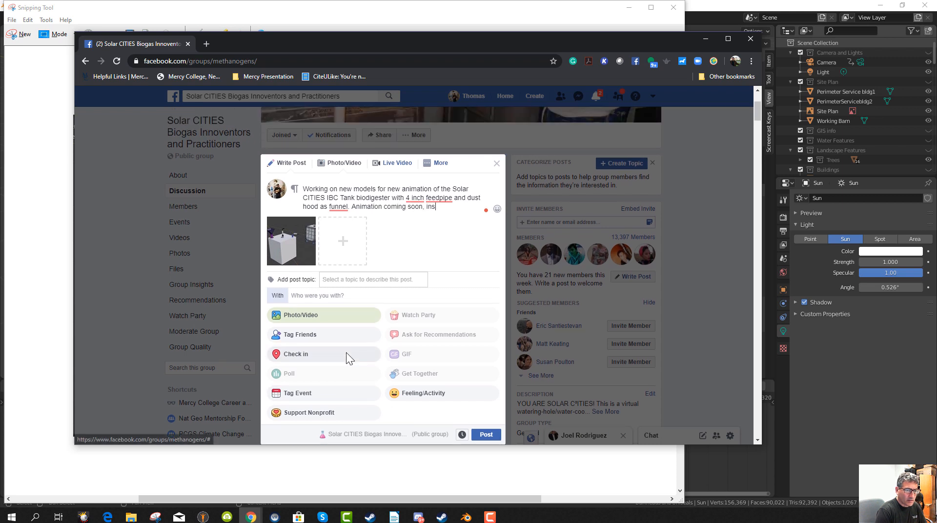
pyautogui.write("n, insha'allah!")
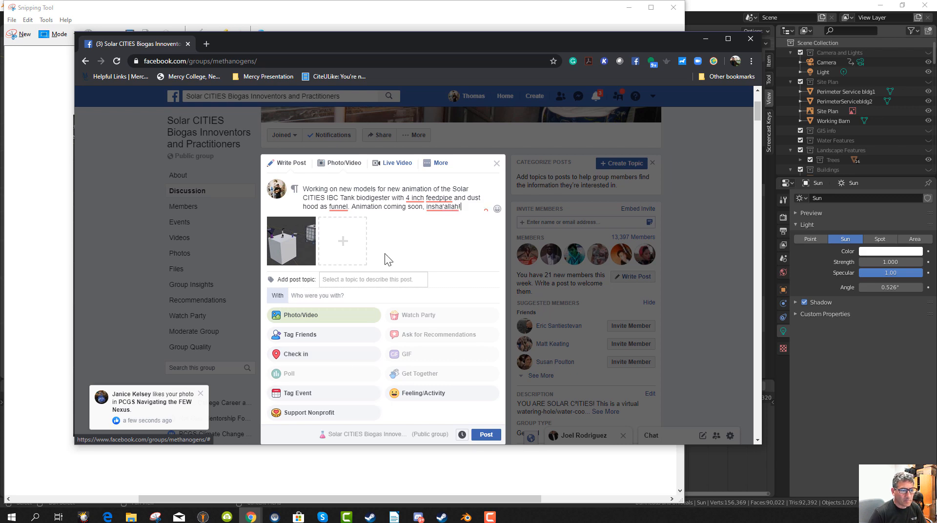
pyautogui.scroll(-2, 470, 375)
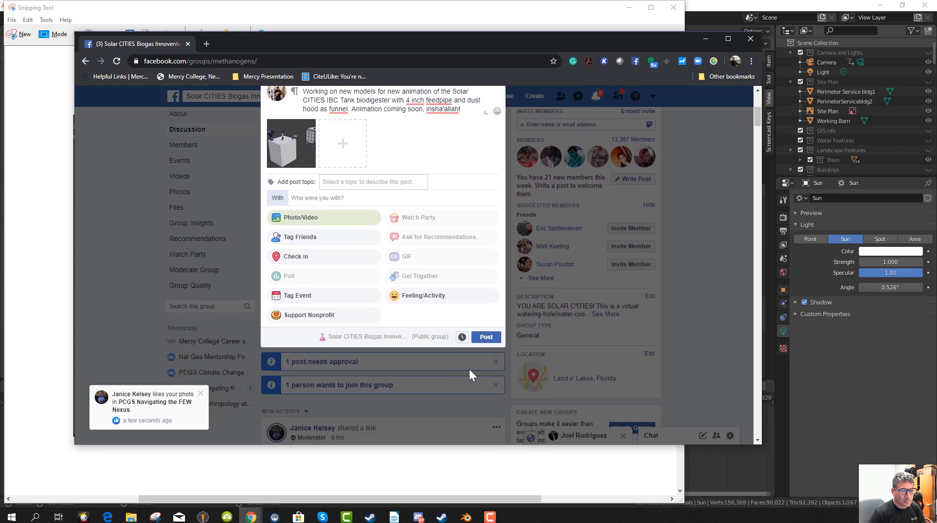
pyautogui.click(487, 340)
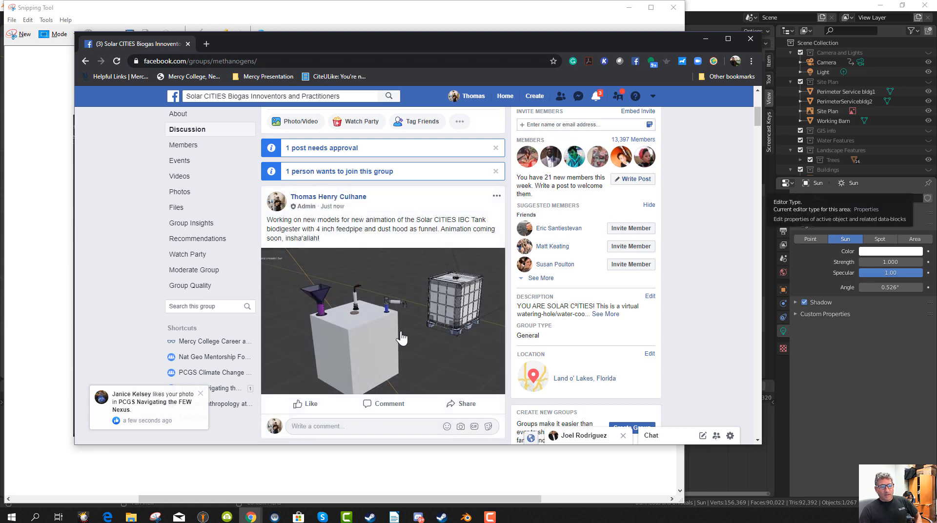
pyautogui.scroll(-2, 413, 335)
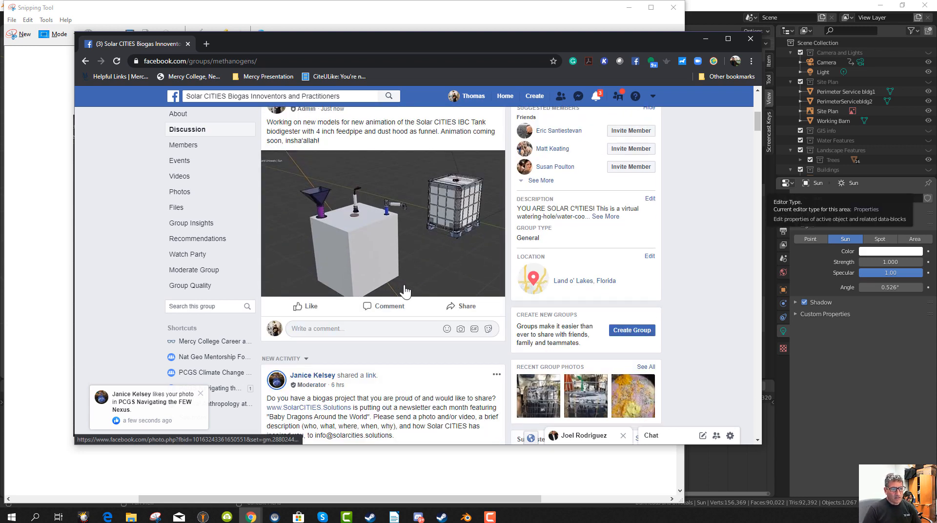